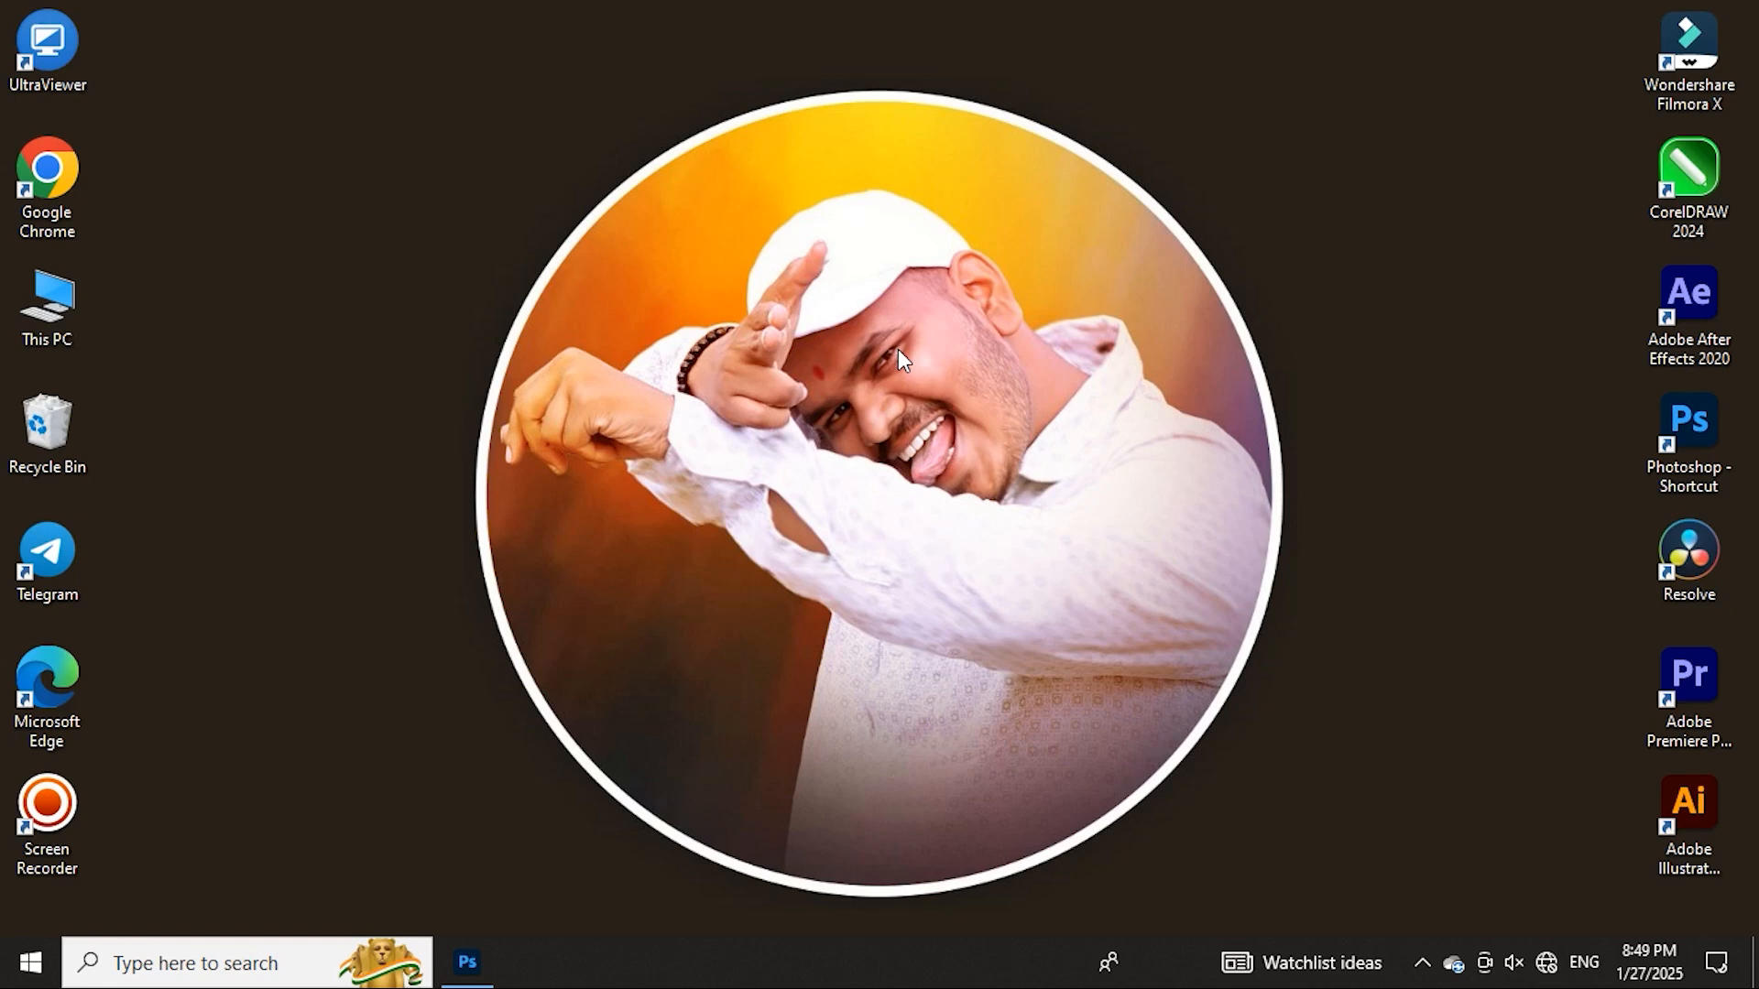
- Switch to Photoshop, bring up psd cinematic poster copy.jpg and unlock its background layer
{"action": "left_click", "coordinate": [510, 967]}
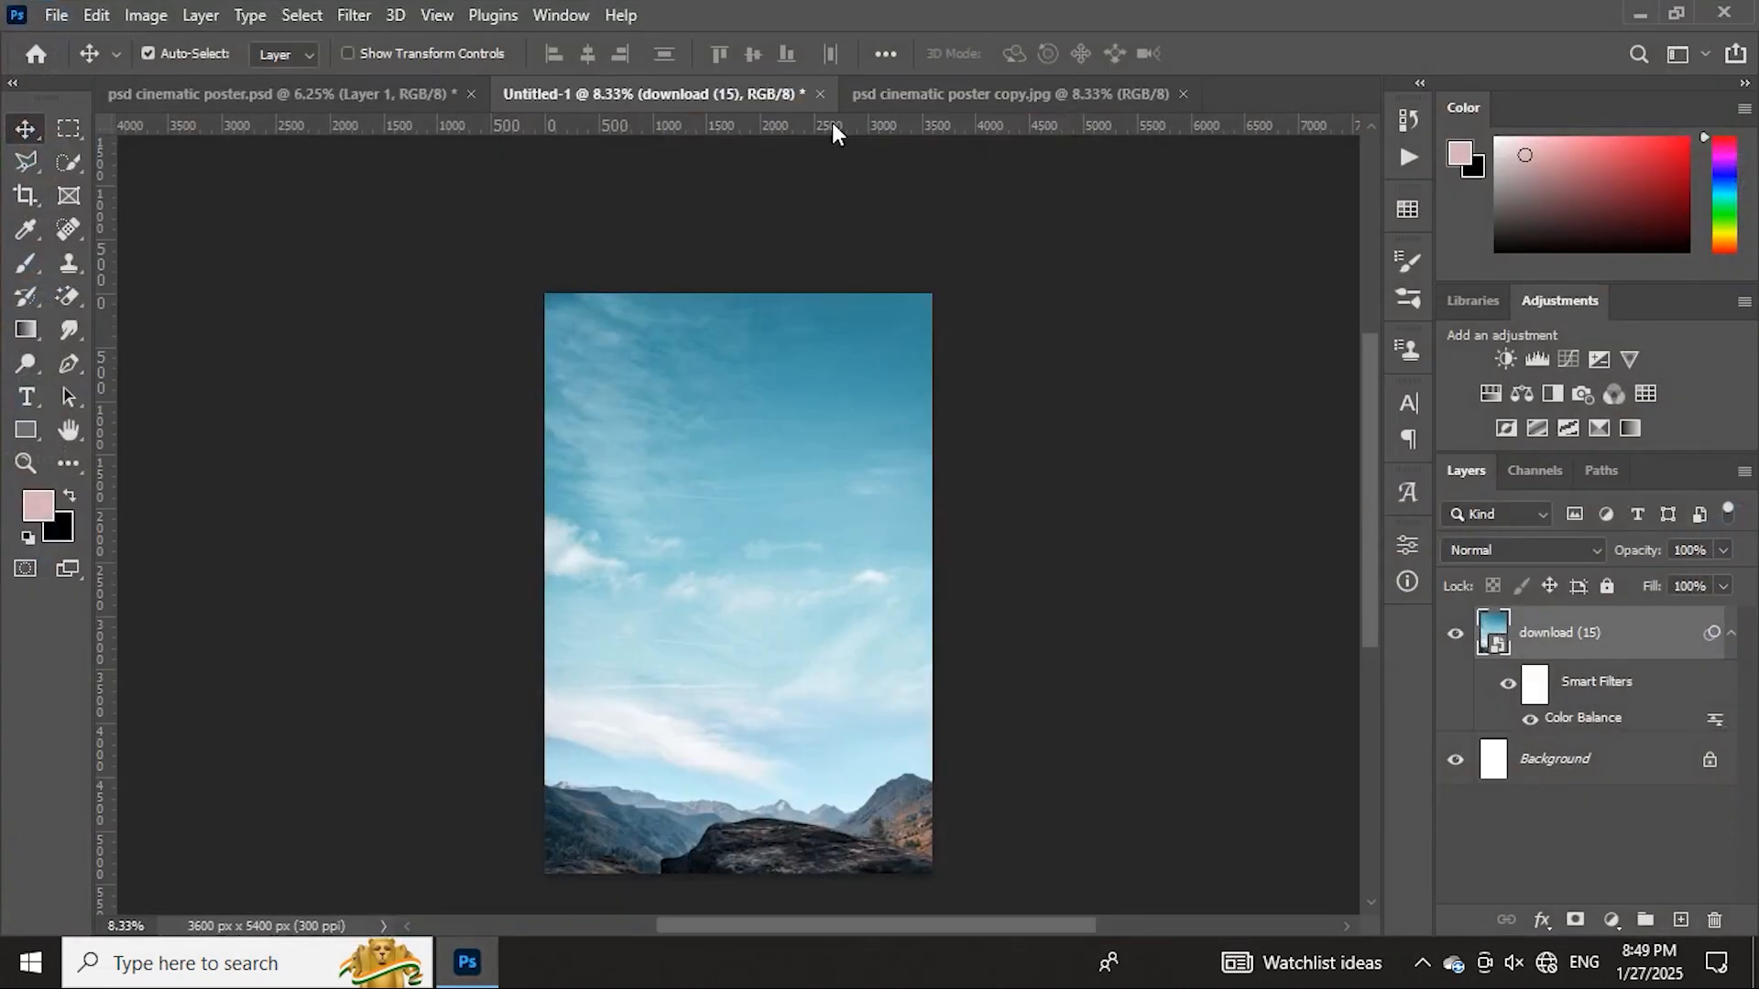
{"action": "left_click", "coordinate": [857, 95]}
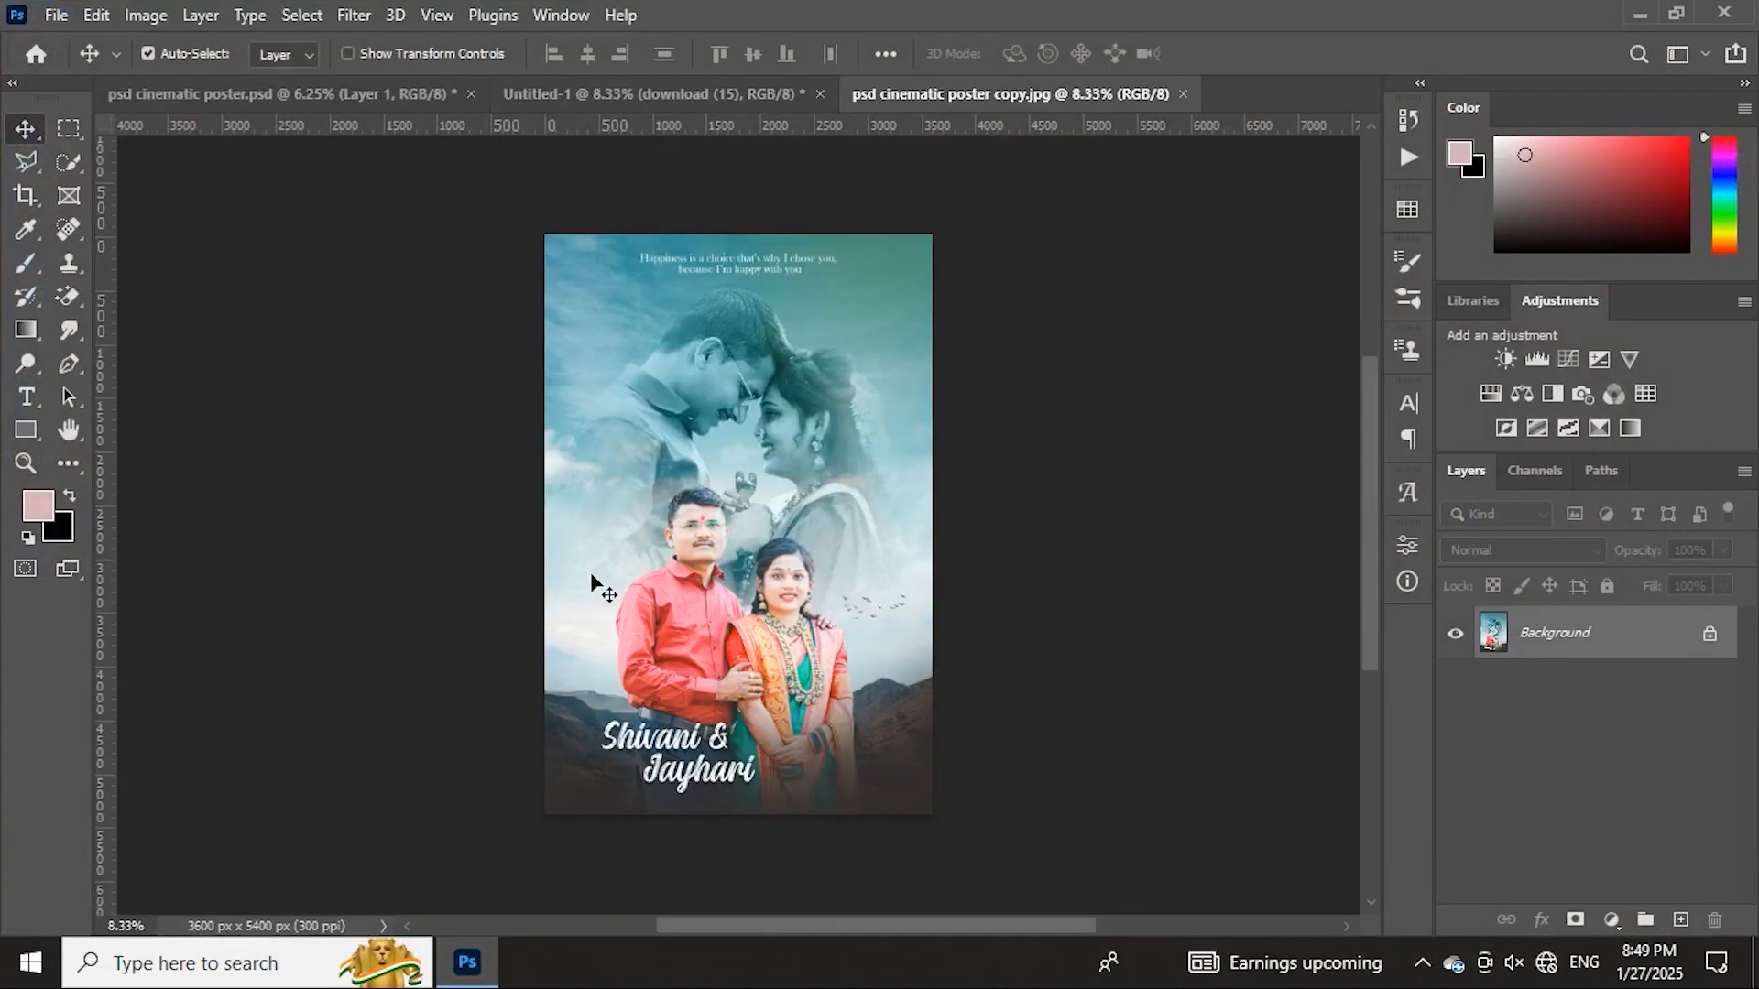
{"action": "left_click", "coordinate": [1711, 634]}
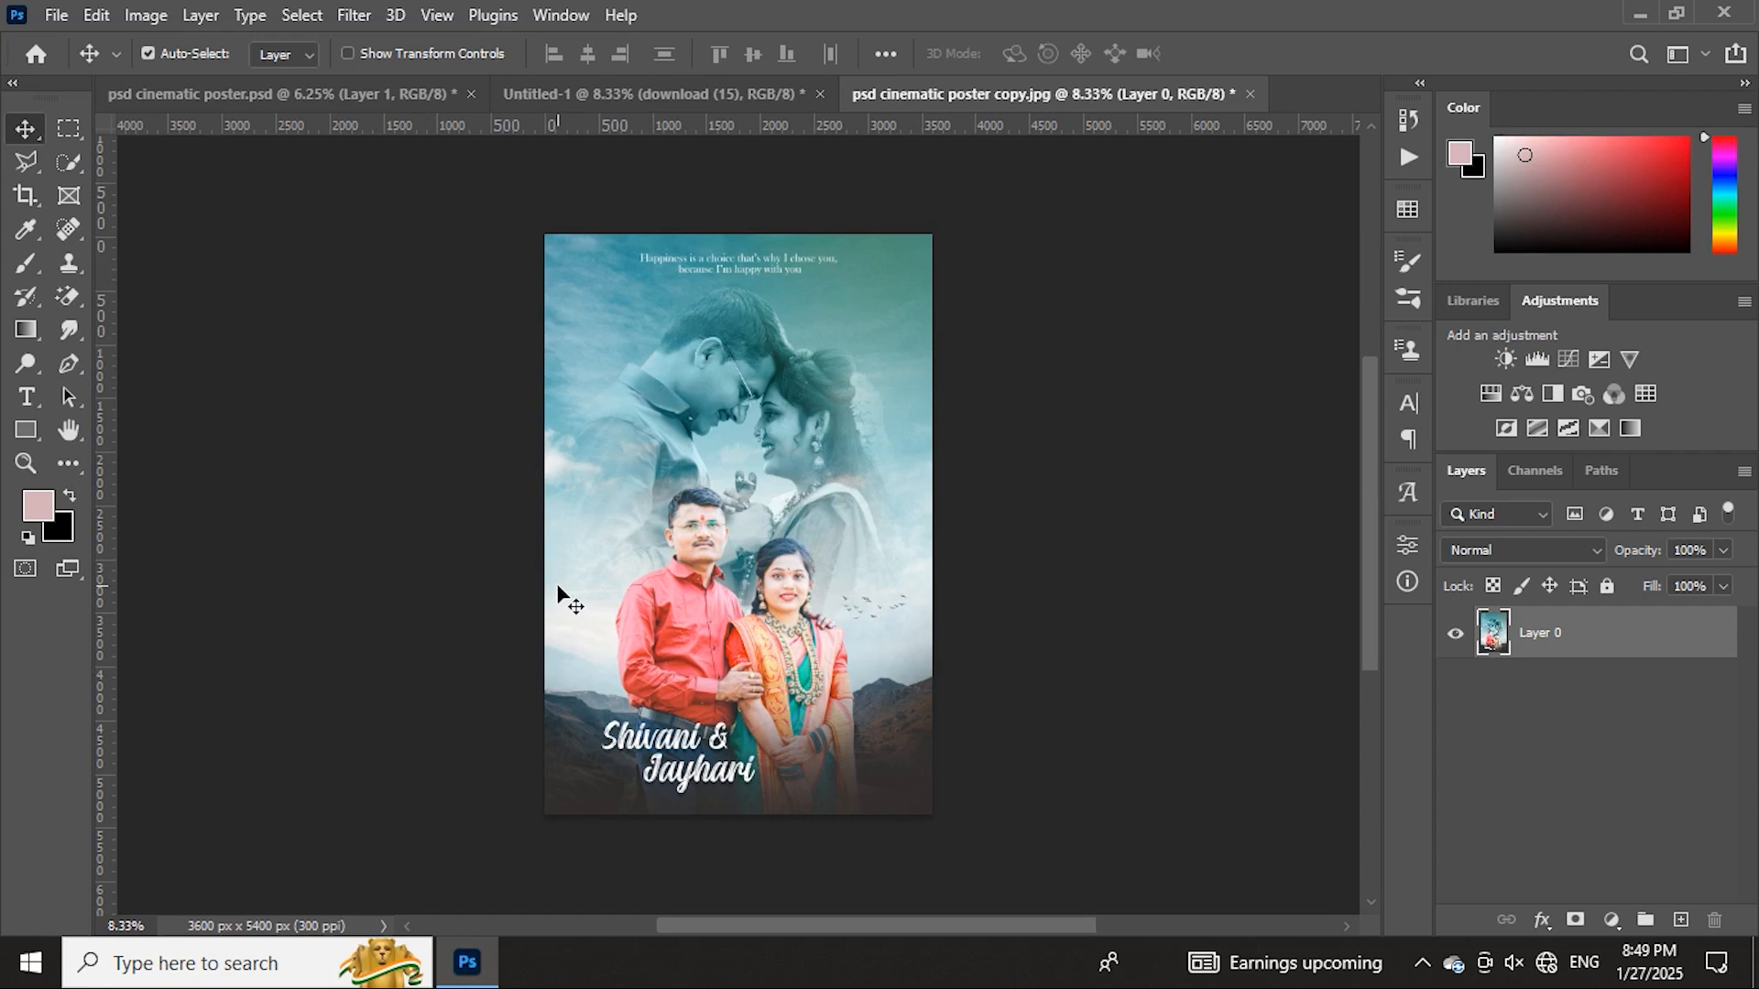
- Check the image size in inches and the resolution of psd cinematic poster.psd
{"action": "left_click", "coordinate": [316, 98]}
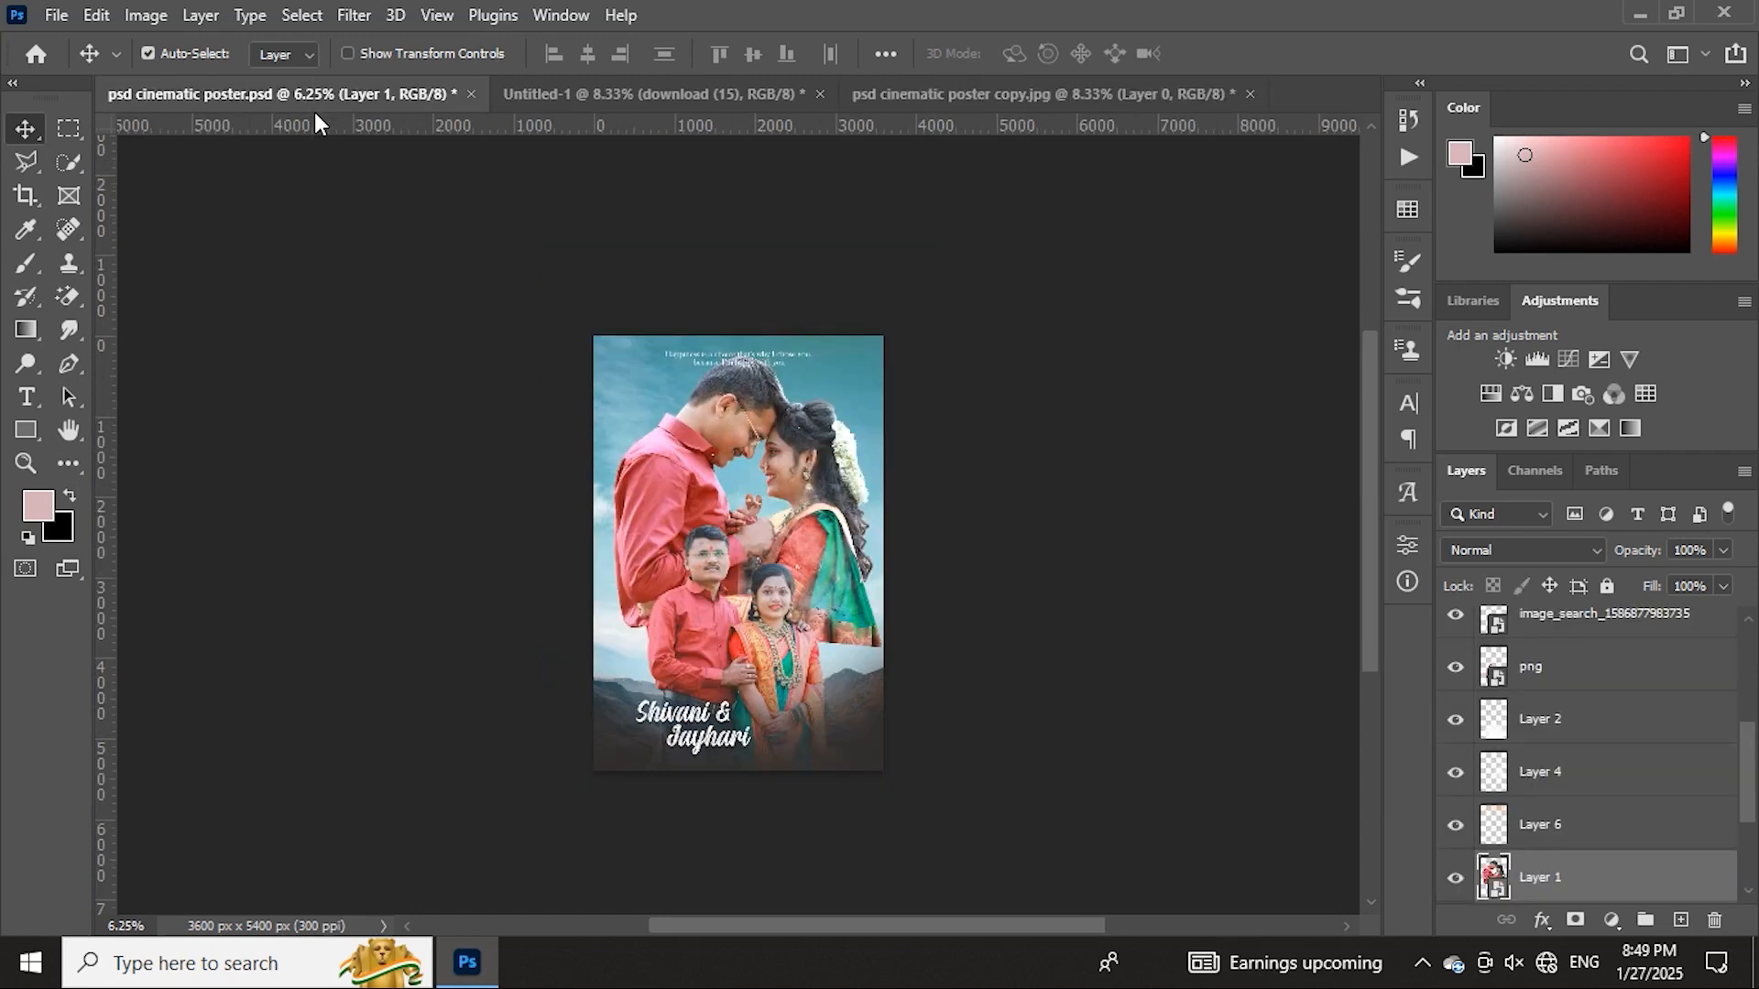
{"action": "left_click", "coordinate": [146, 16]}
{"action": "left_click", "coordinate": [181, 204]}
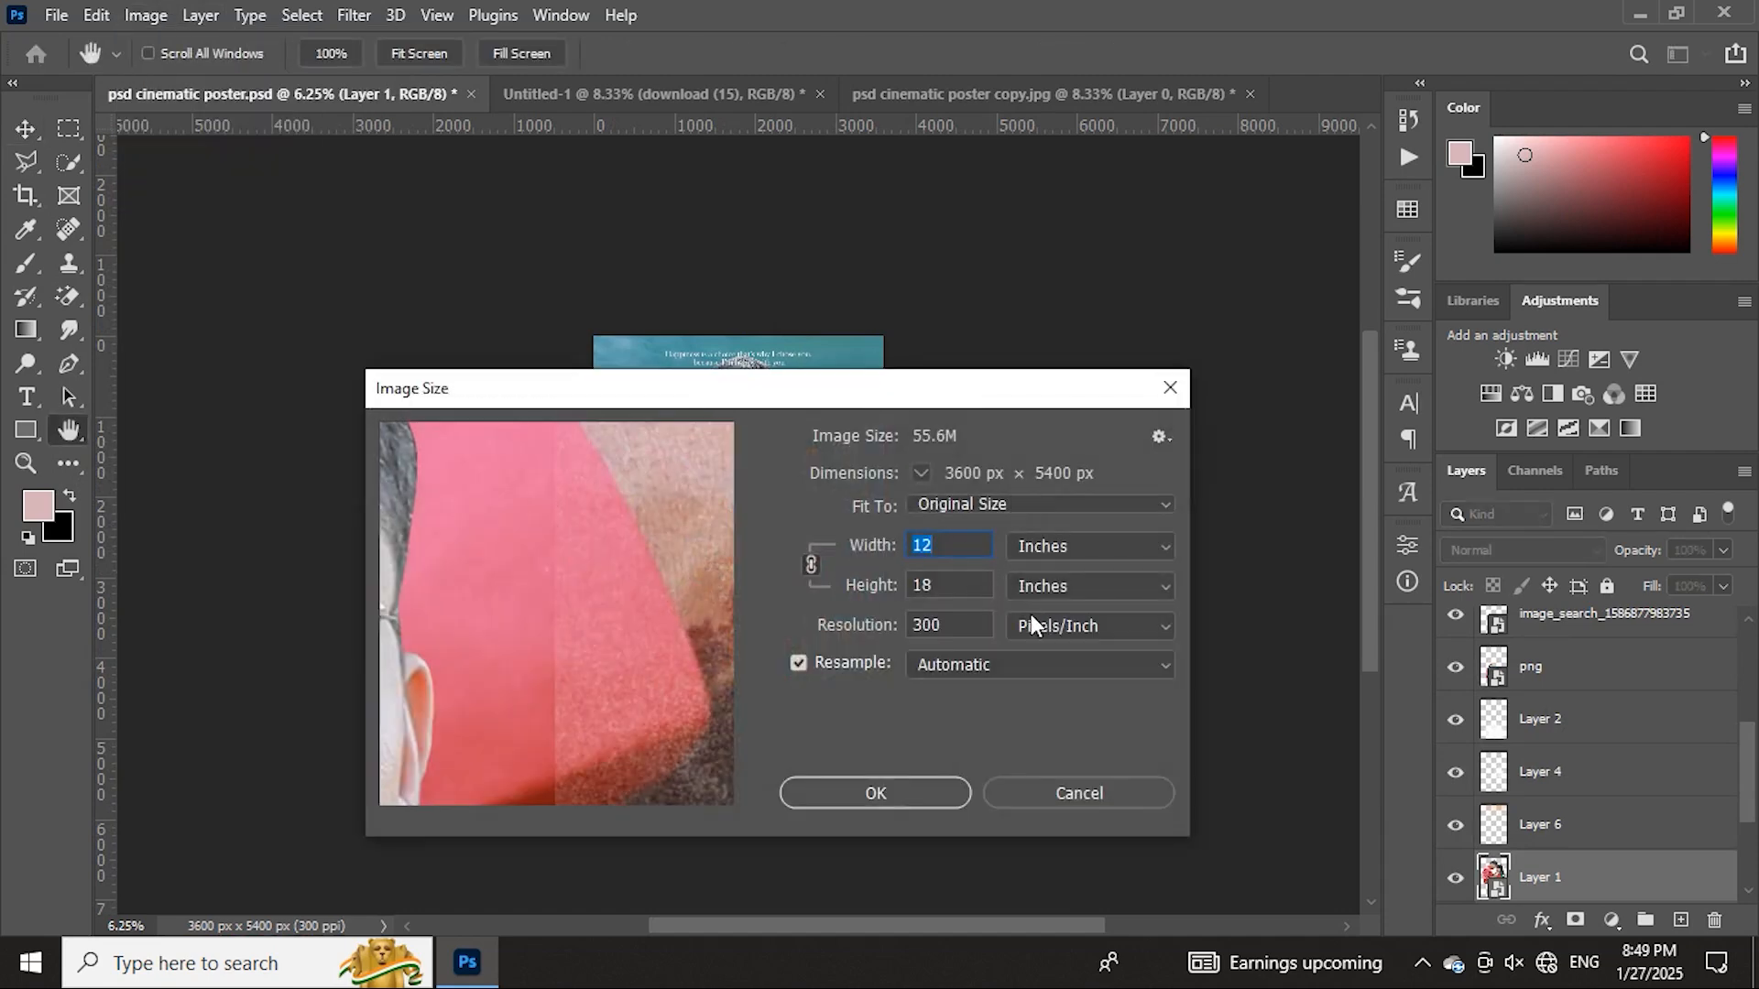
{"action": "key", "text": "Tab"}
{"action": "left_click", "coordinate": [915, 550]}
{"action": "left_click", "coordinate": [857, 788]}
{"action": "key", "text": "v"}
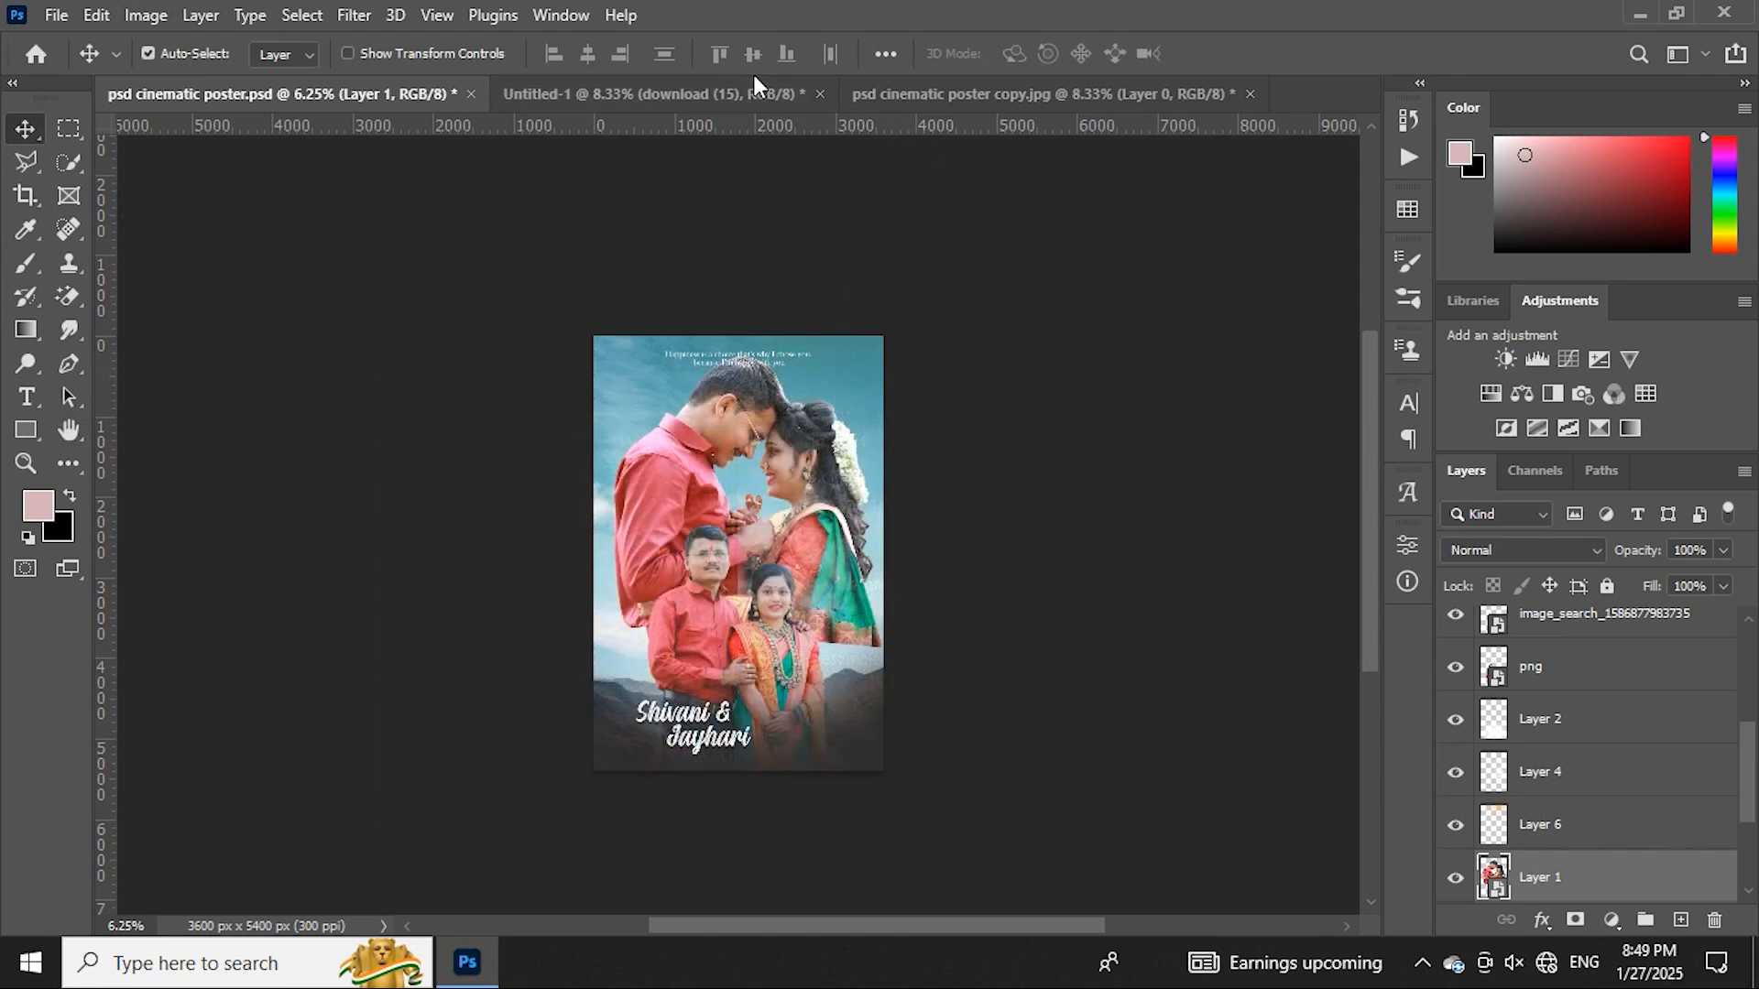
- Inspect the sky background layer in Untitled-1 by hiding it and showing it again
{"action": "left_click", "coordinate": [654, 93]}
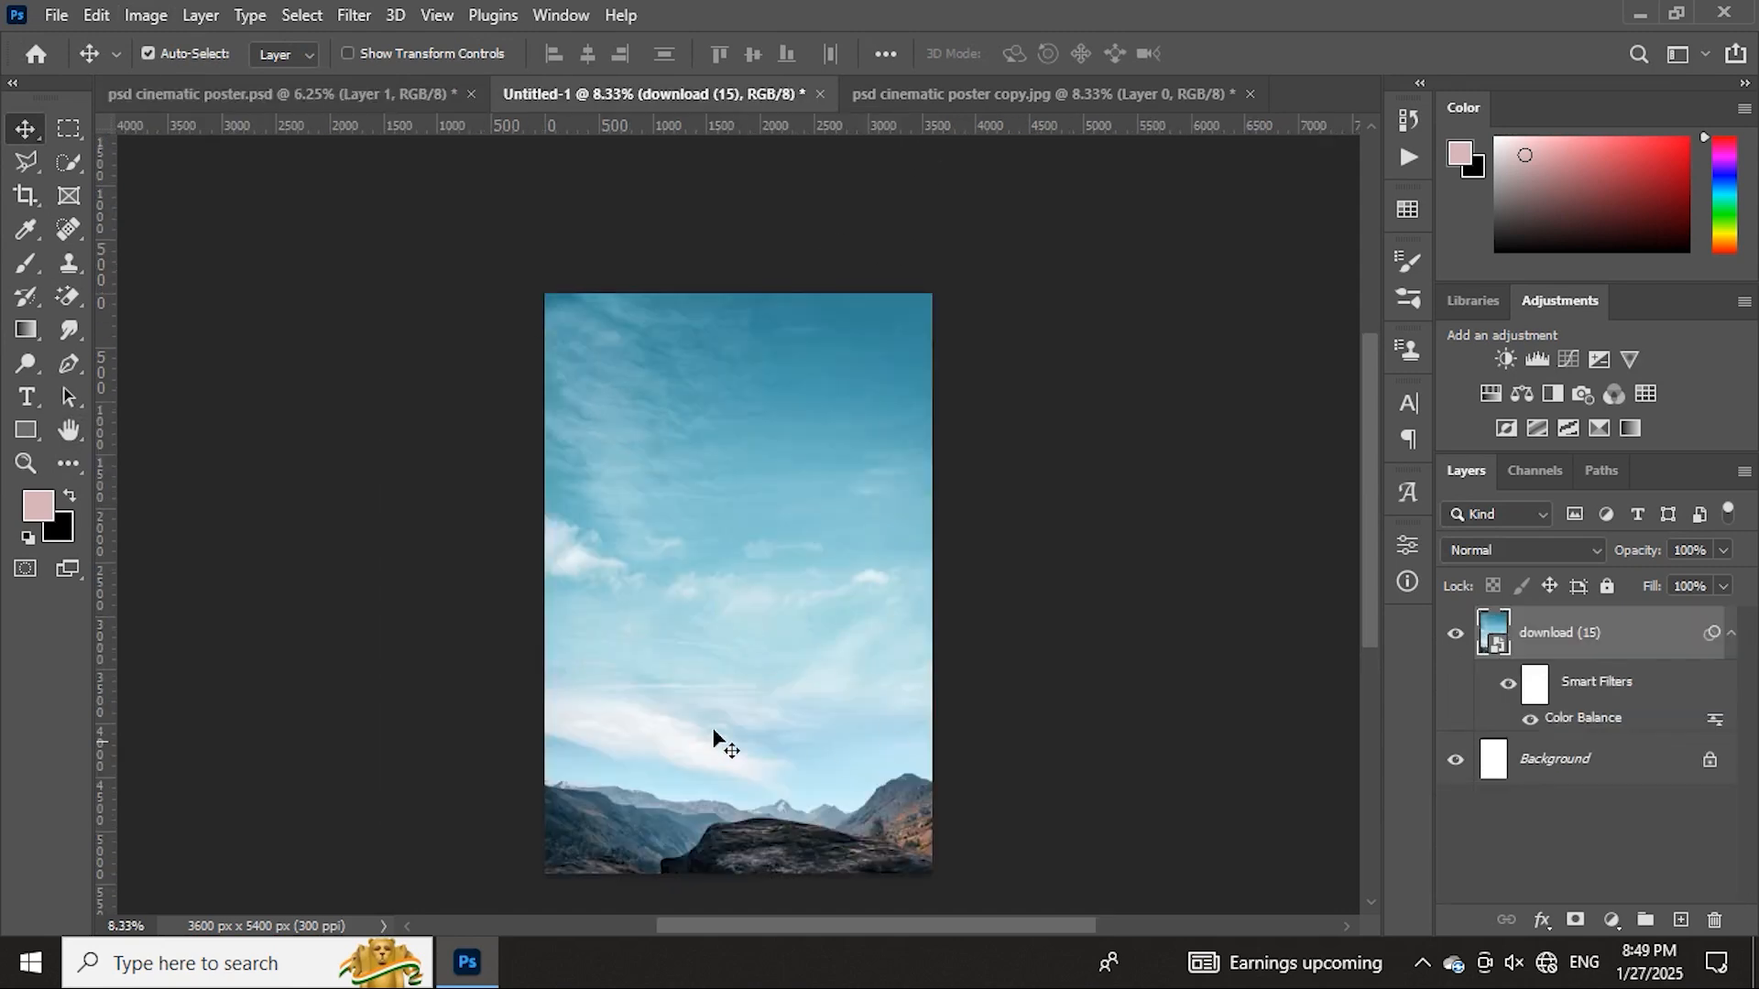
{"action": "left_click", "coordinate": [1456, 634]}
{"action": "left_click", "coordinate": [1454, 634]}
- Nudge the large couple photo in psd cinematic poster.psd slightly, and close psd cinematic poster copy.jpg without saving
{"action": "left_click", "coordinate": [393, 94]}
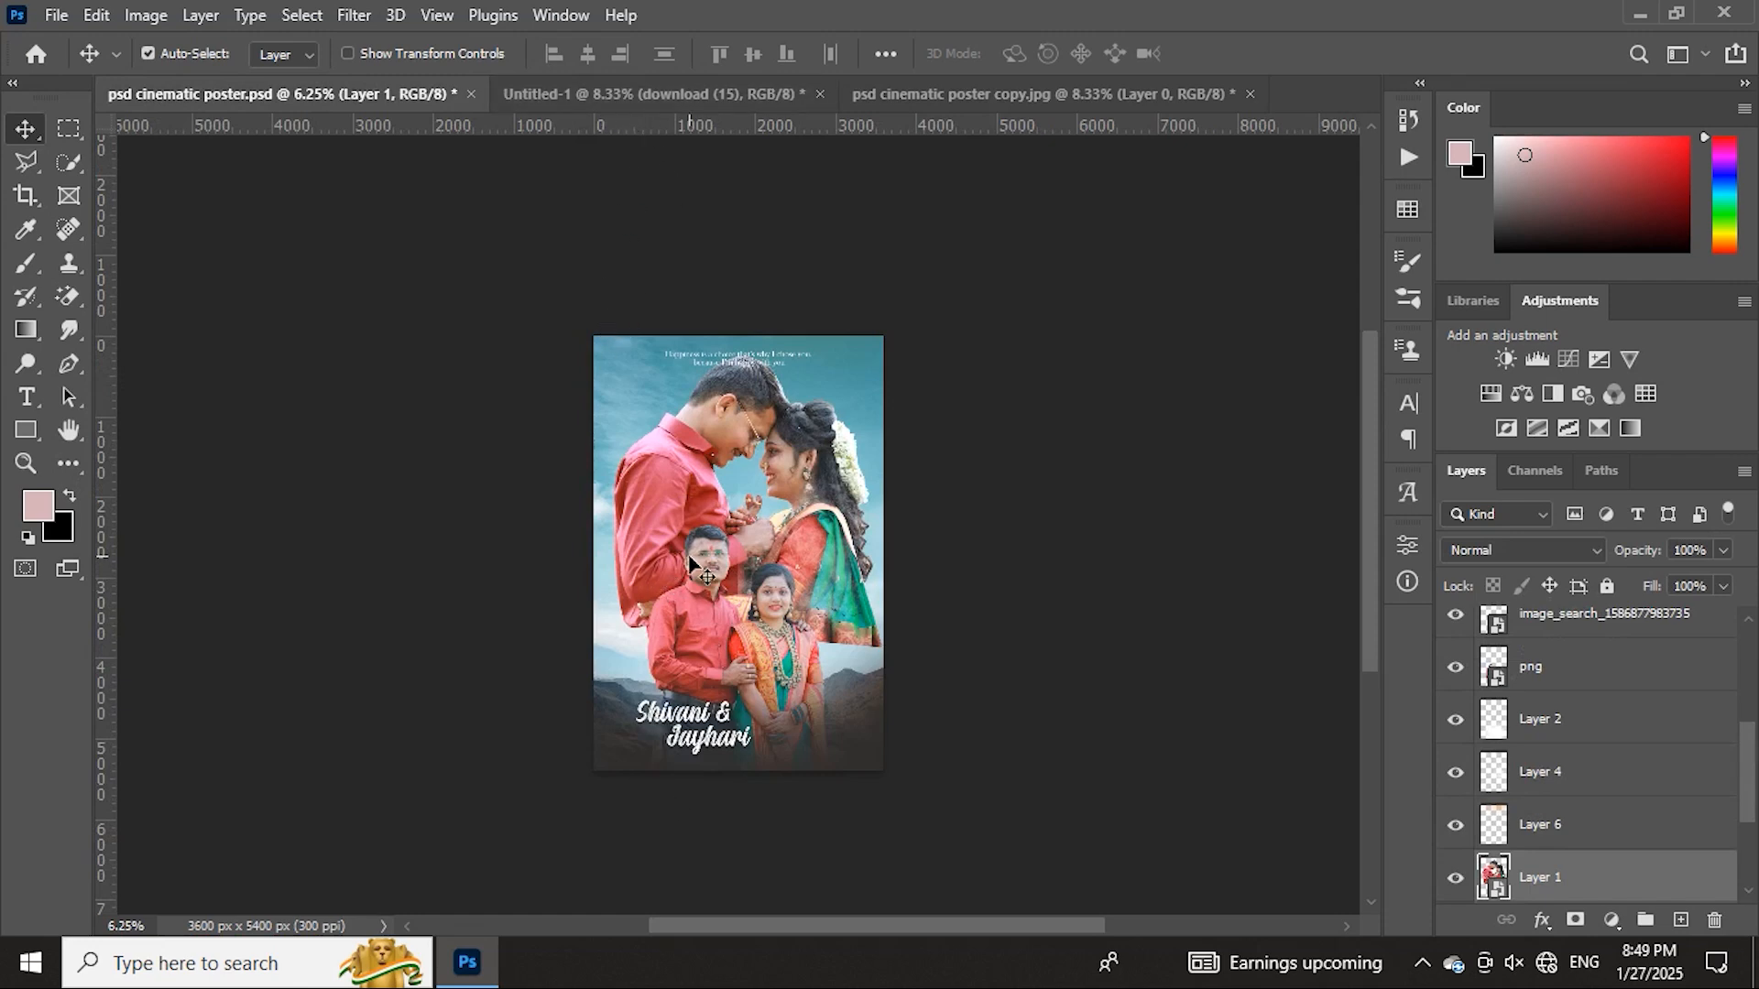
{"action": "mouse_move", "coordinate": [710, 495]}
{"action": "left_mouse_down"}
{"action": "mouse_move", "coordinate": [779, 500]}
{"action": "mouse_move", "coordinate": [719, 476]}
{"action": "mouse_move", "coordinate": [710, 550]}
{"action": "mouse_move", "coordinate": [694, 473]}
{"action": "left_mouse_up"}
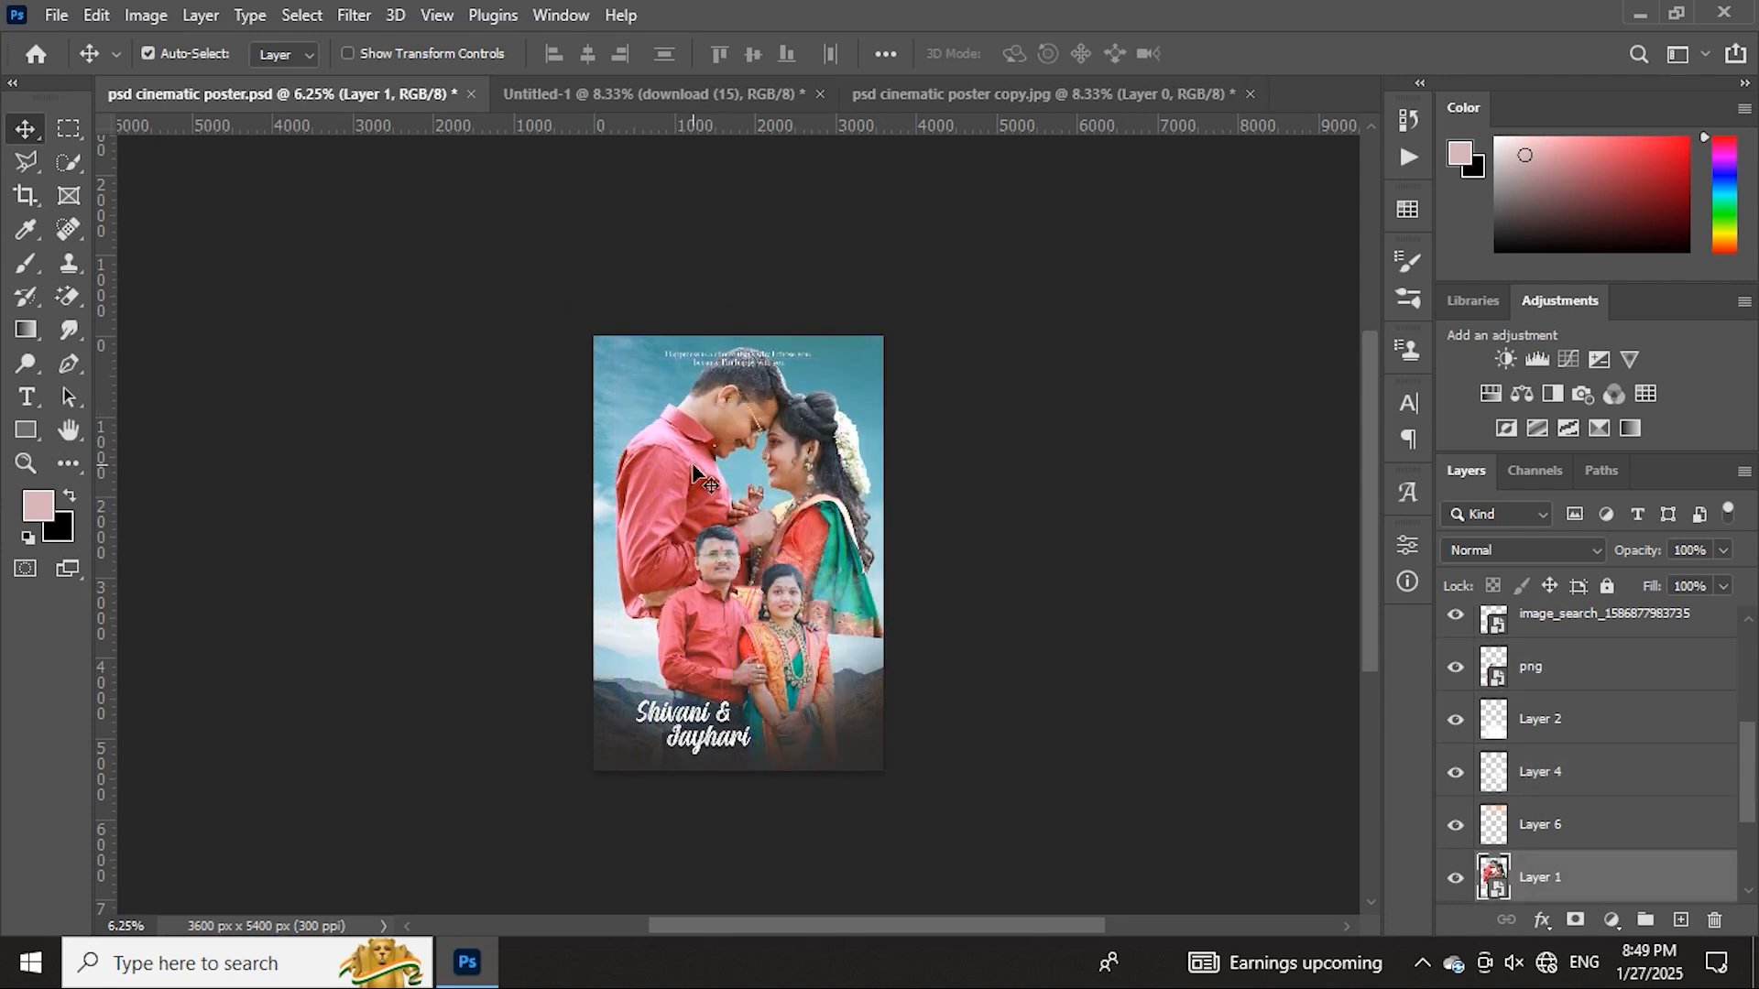
{"action": "left_click", "coordinate": [1045, 95]}
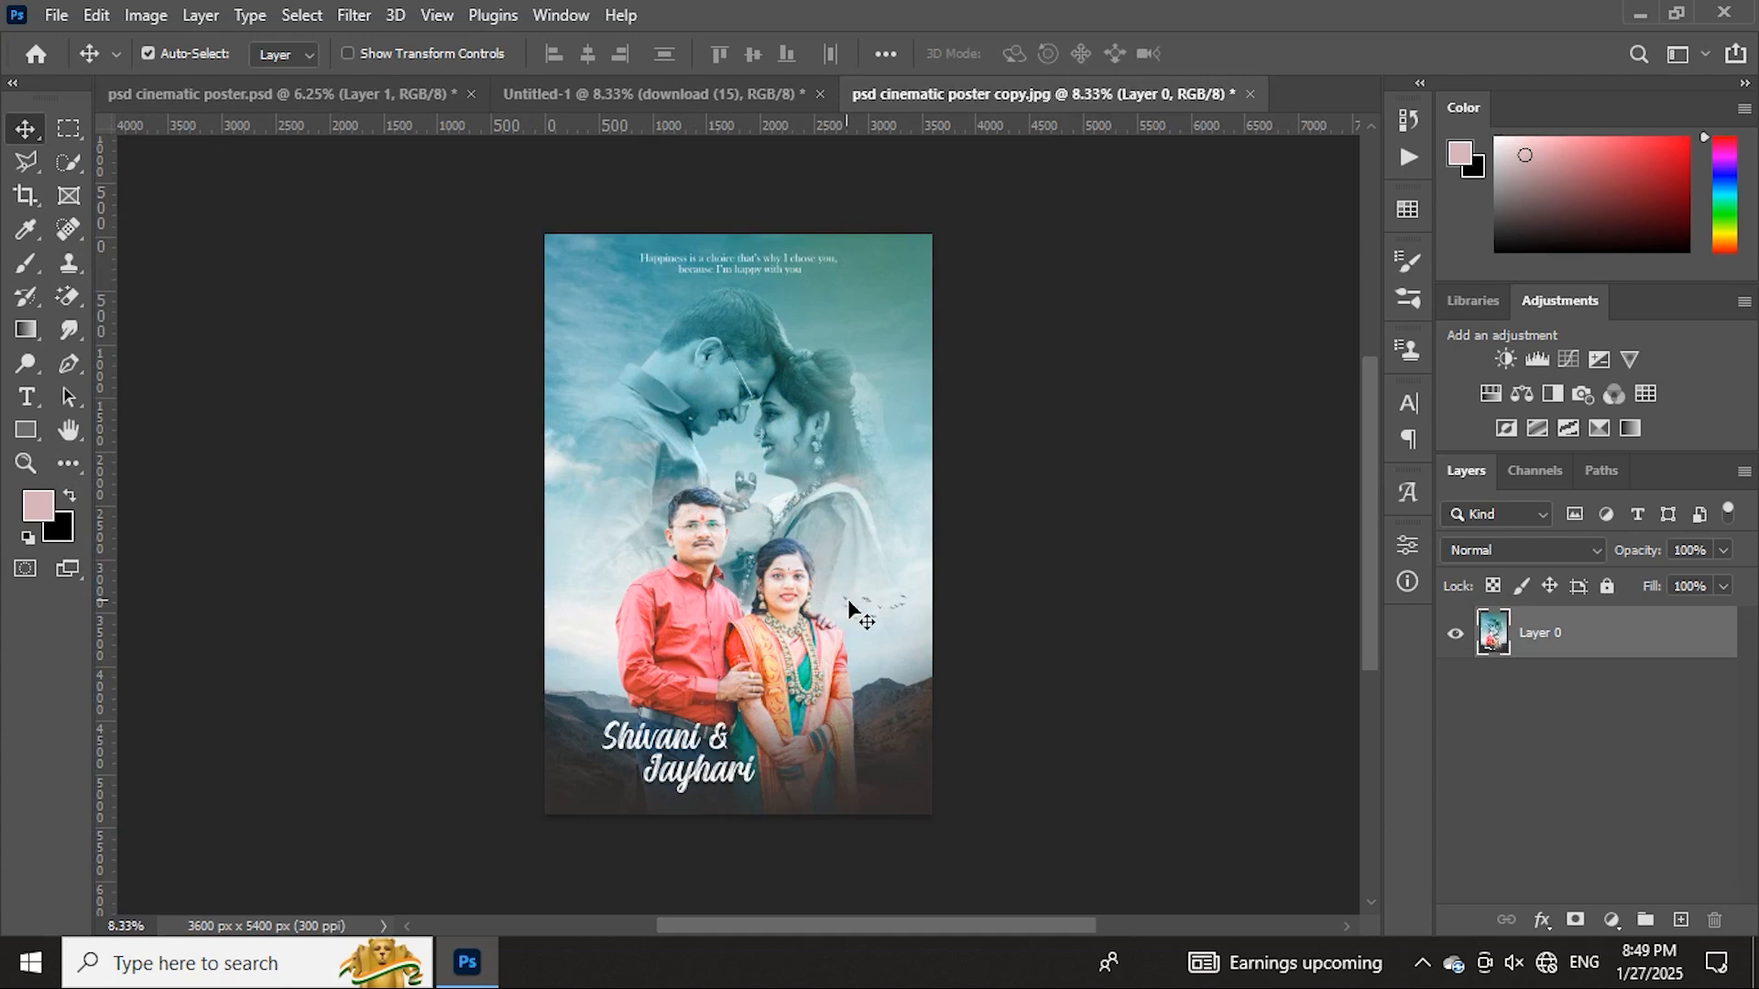
{"action": "left_click", "coordinate": [1251, 94]}
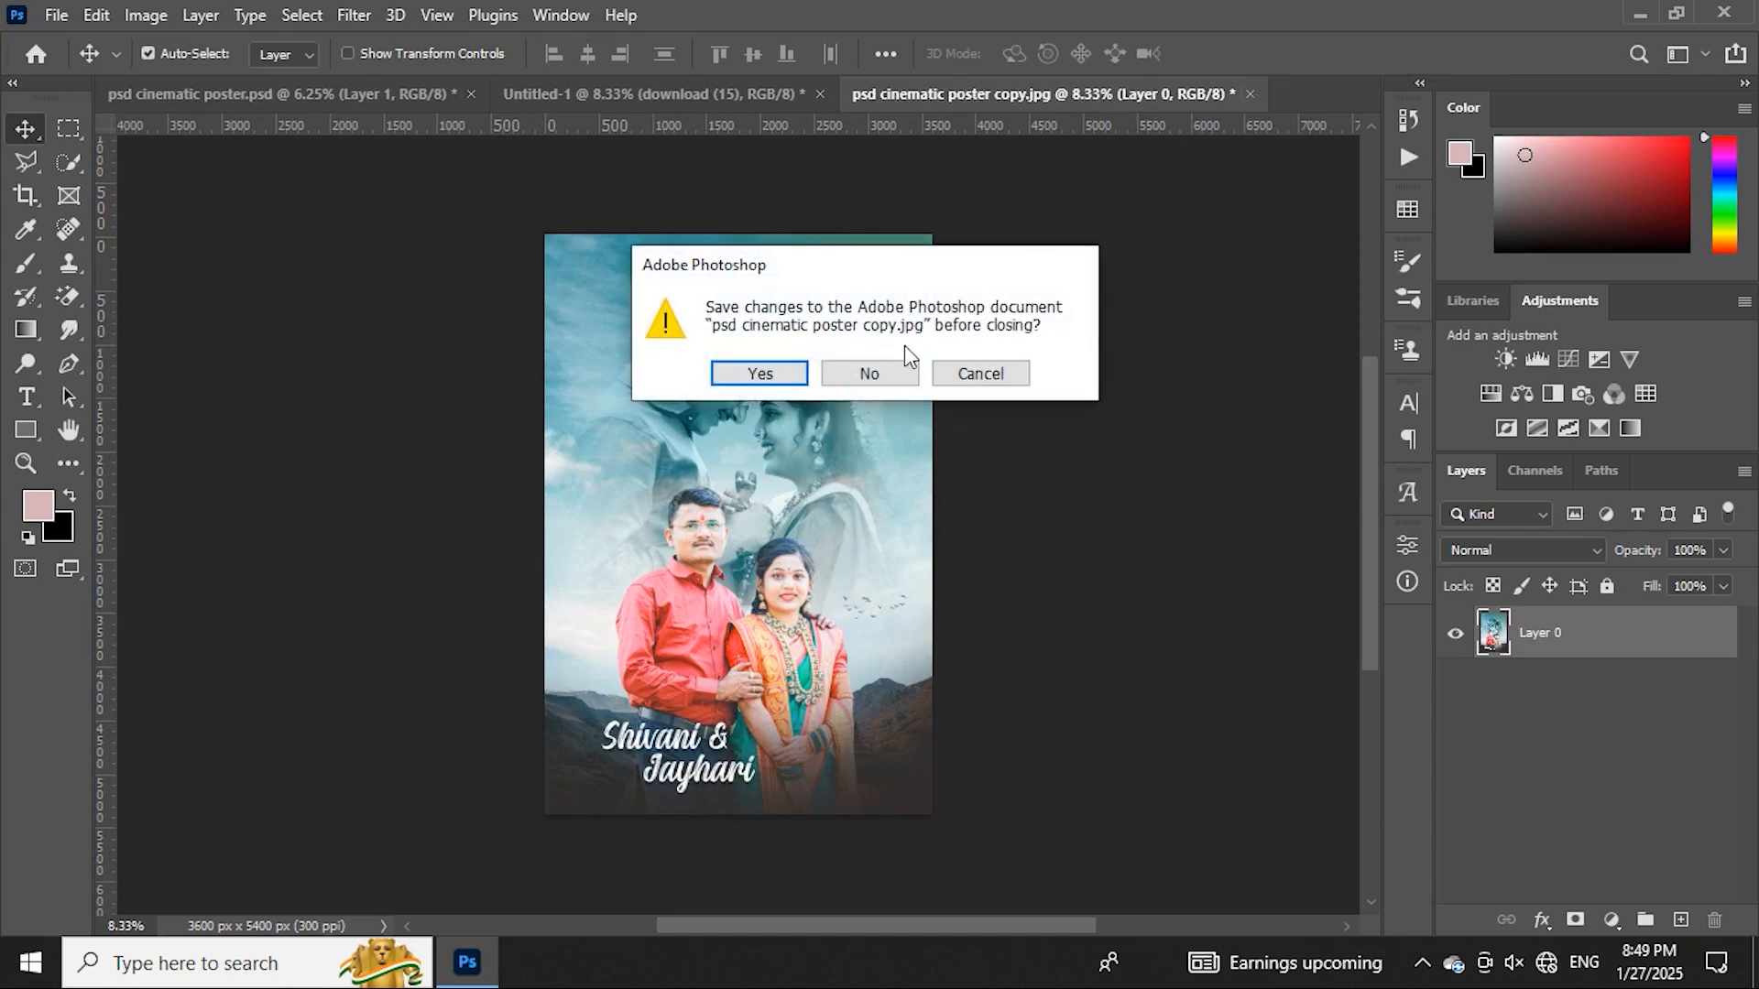
{"action": "left_click", "coordinate": [905, 378]}
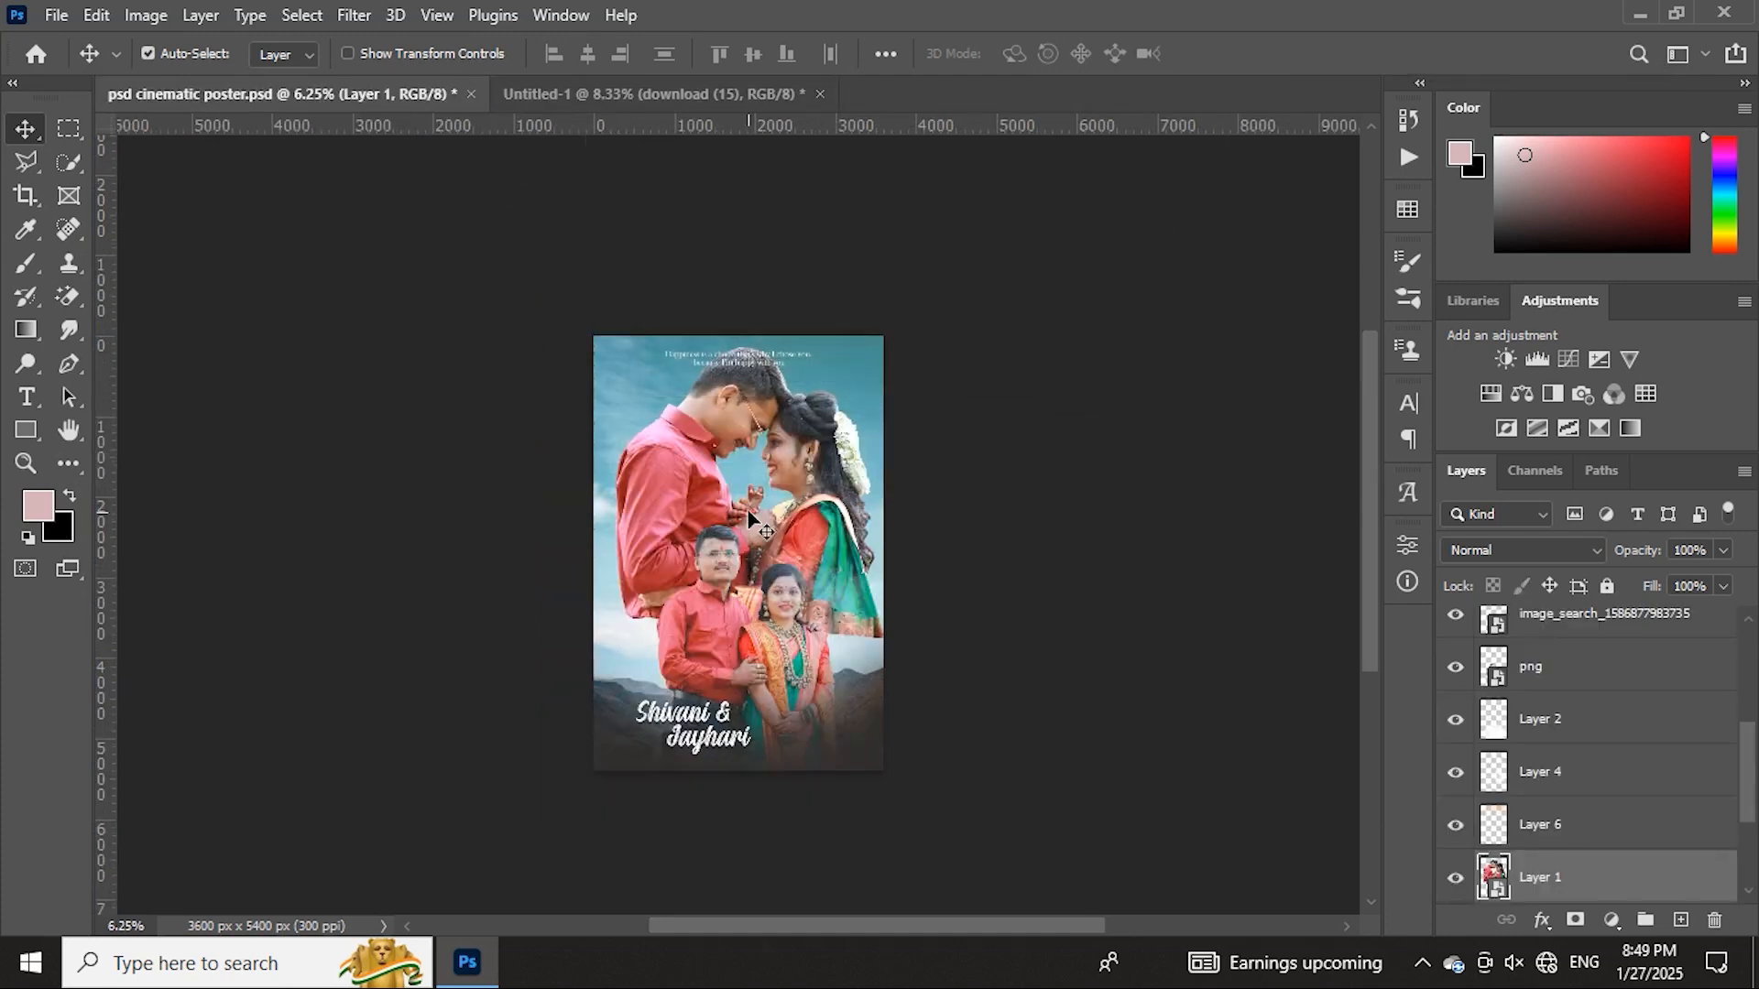
- Copy the large couple photo into Untitled-1 above the sky and set its blend mode to Luminosity, comparing it with Normal
{"action": "left_click_drag", "start_coordinate": [719, 449], "coordinate": [807, 491]}
{"action": "left_click", "coordinate": [1517, 552]}
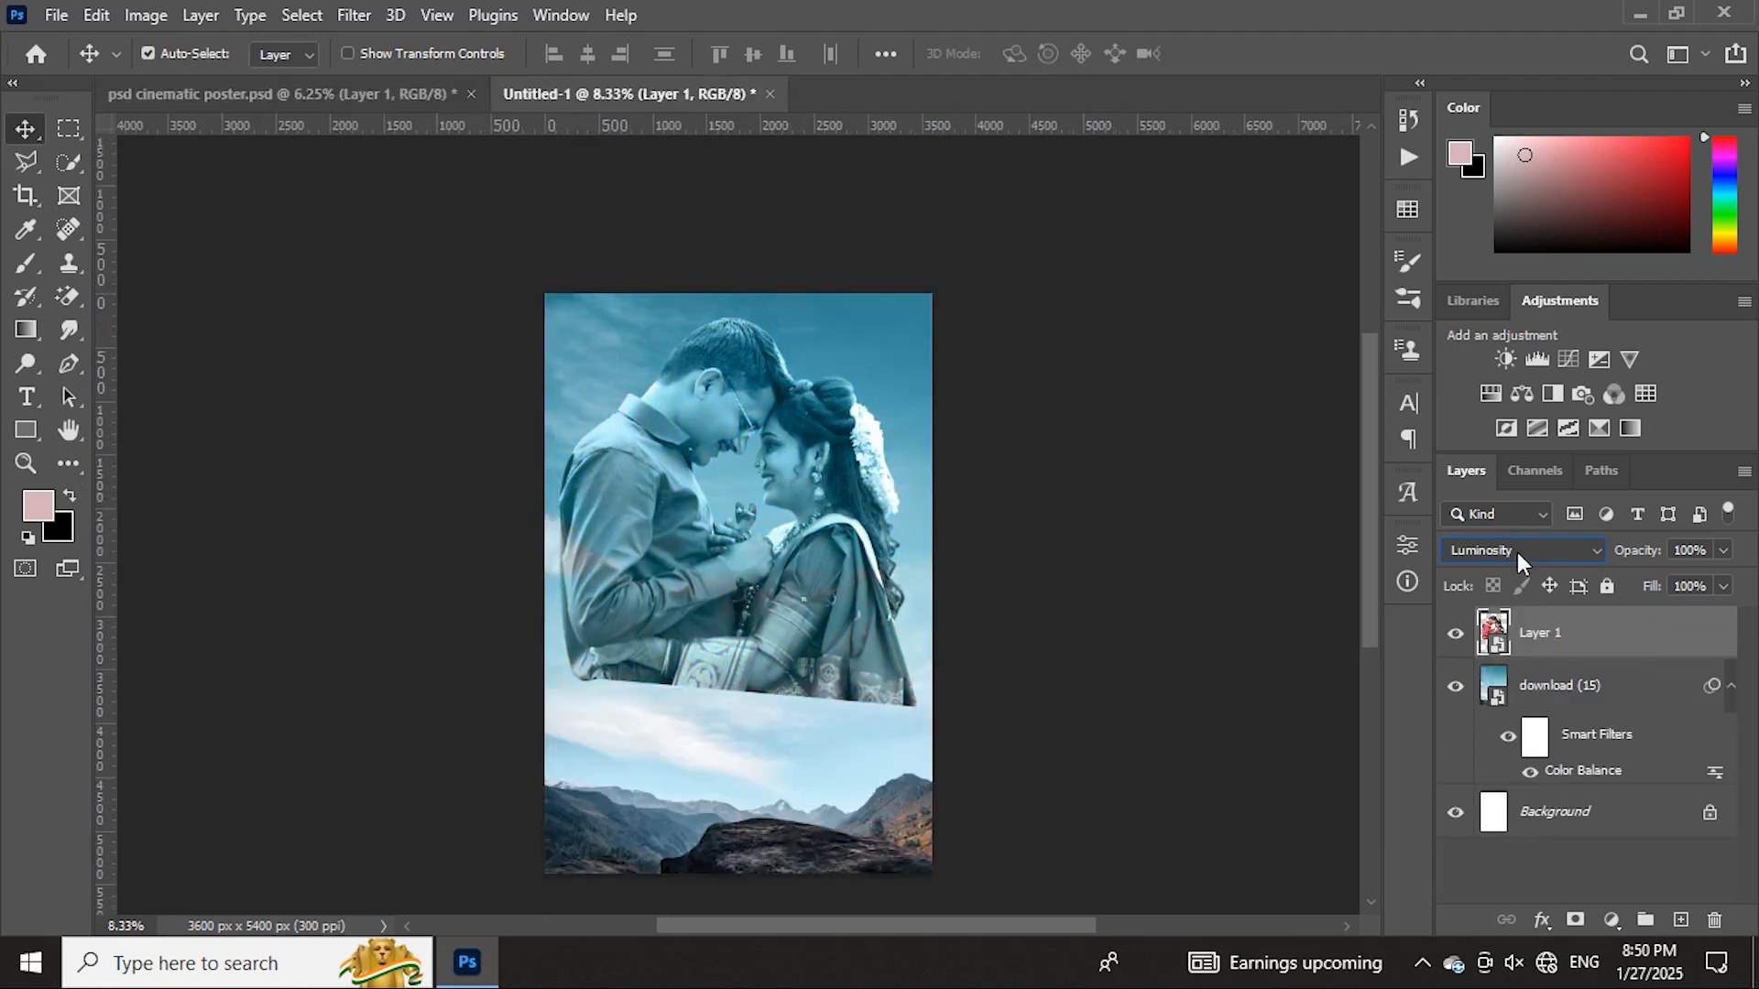
{"action": "left_click", "coordinate": [1518, 550]}
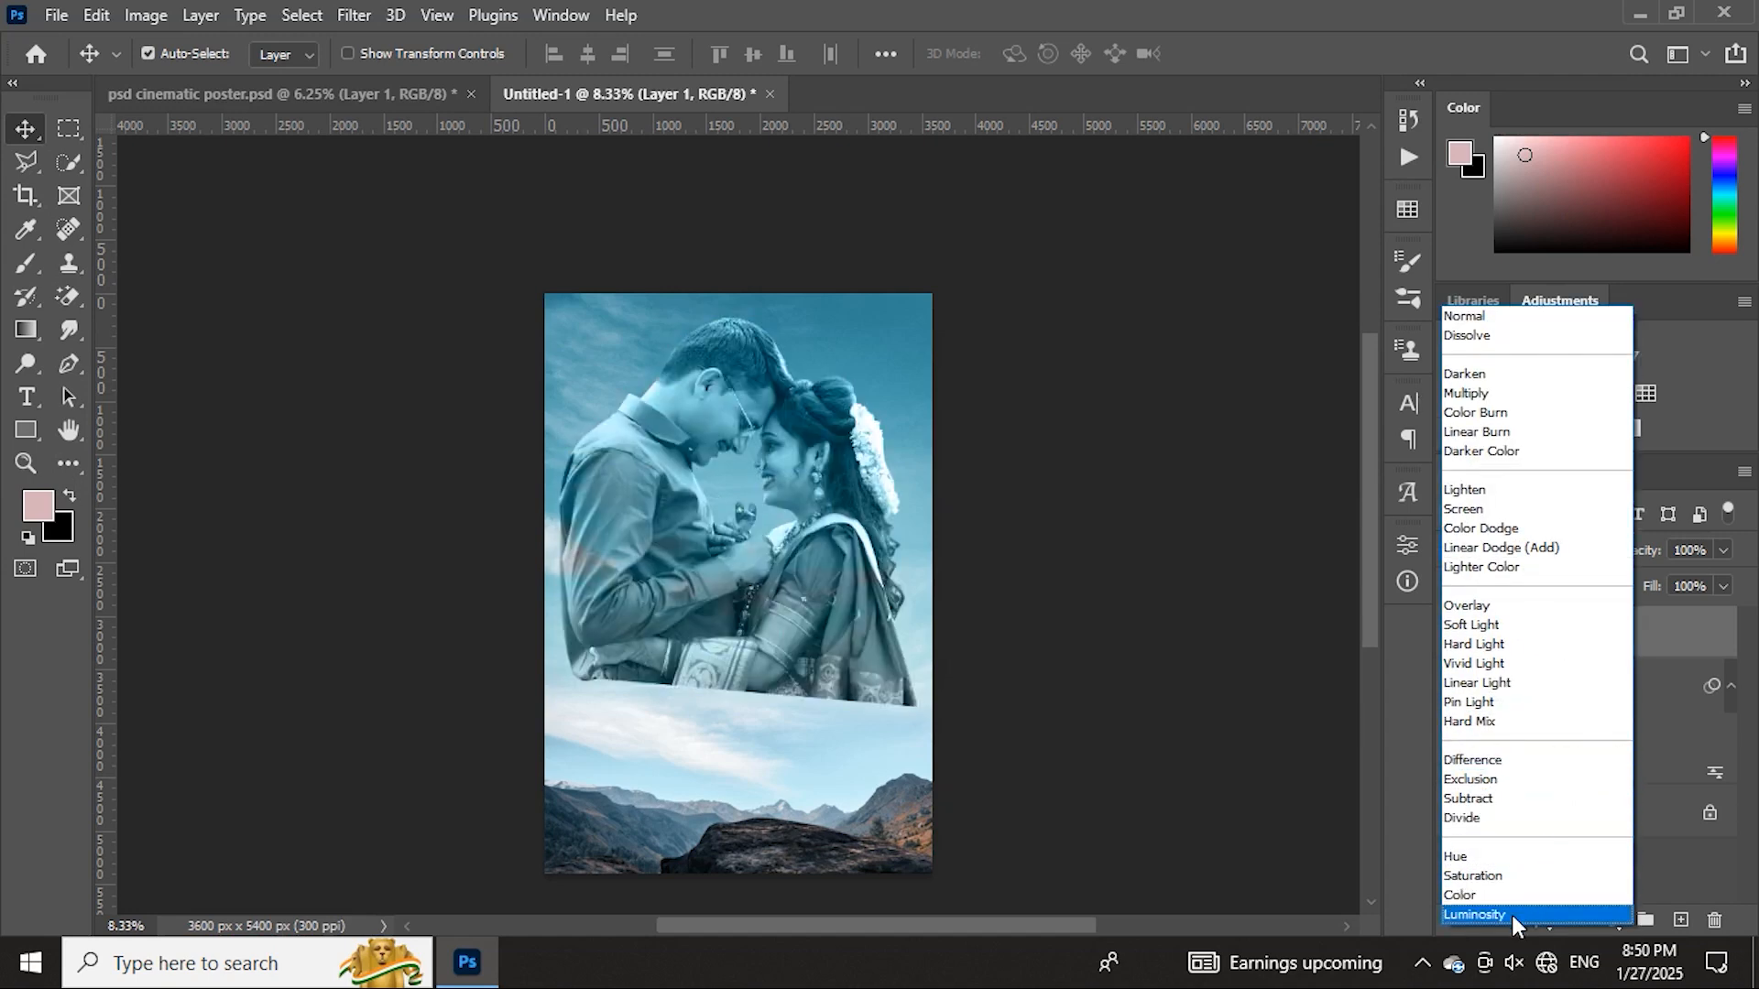
{"action": "left_click", "coordinate": [1464, 316]}
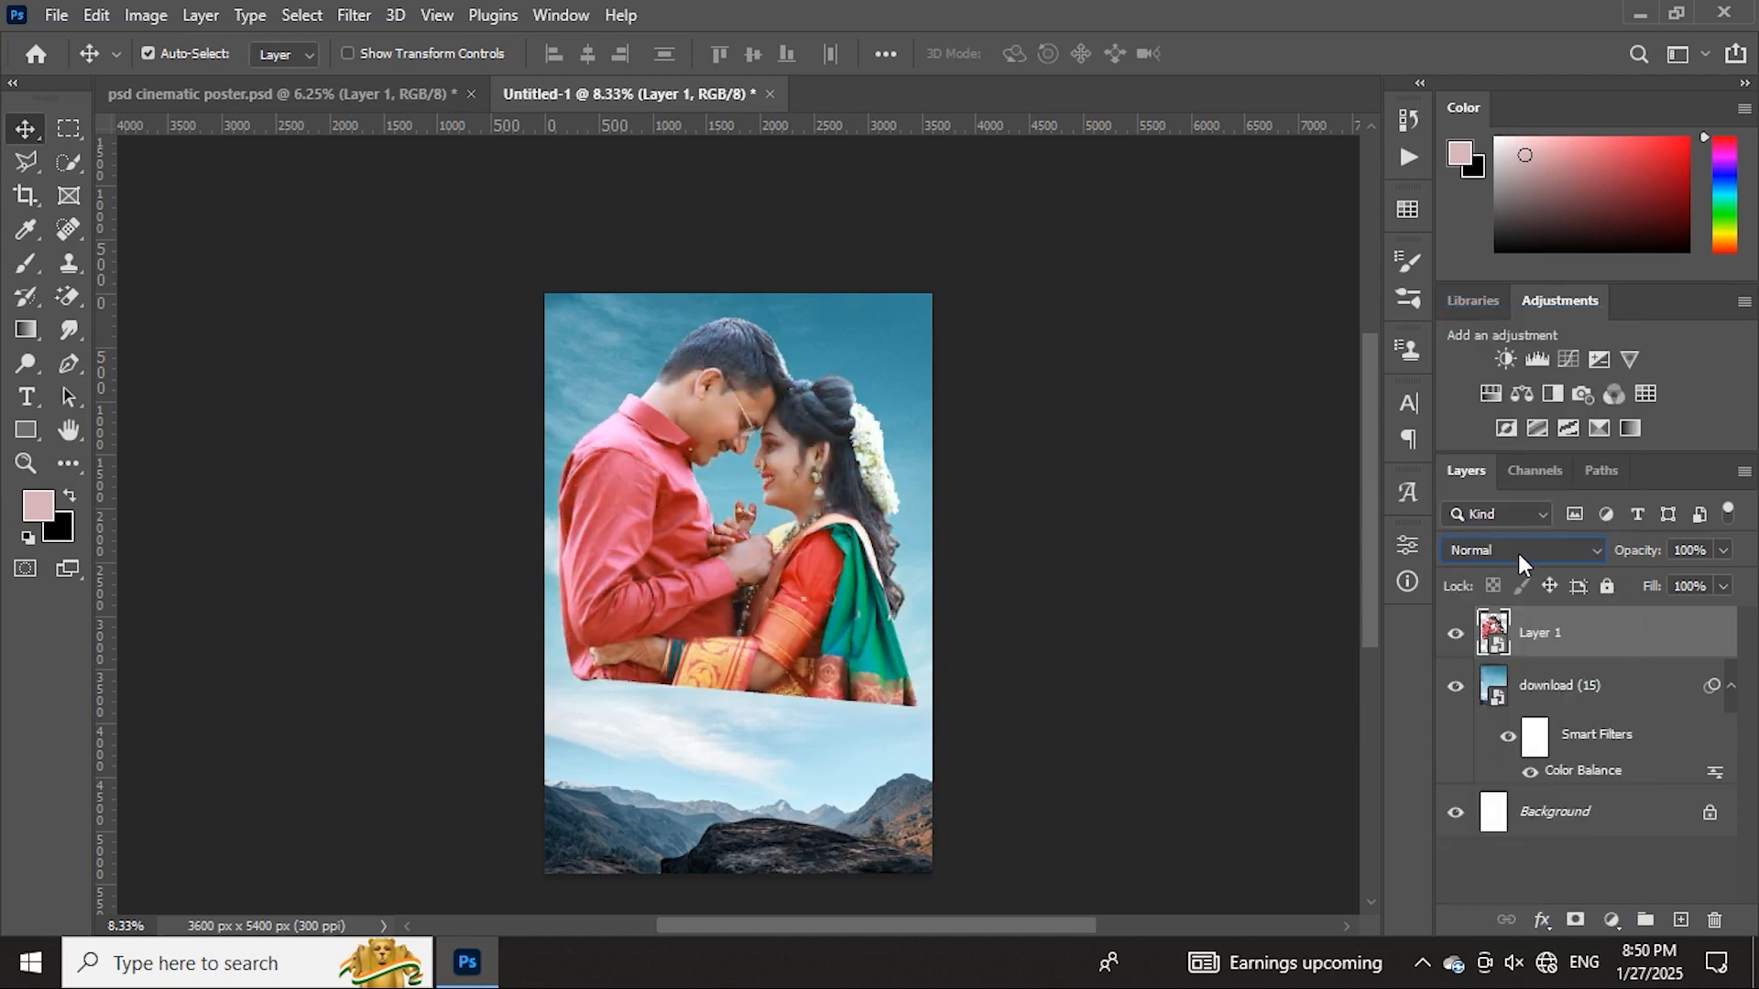
{"action": "left_click", "coordinate": [1519, 554]}
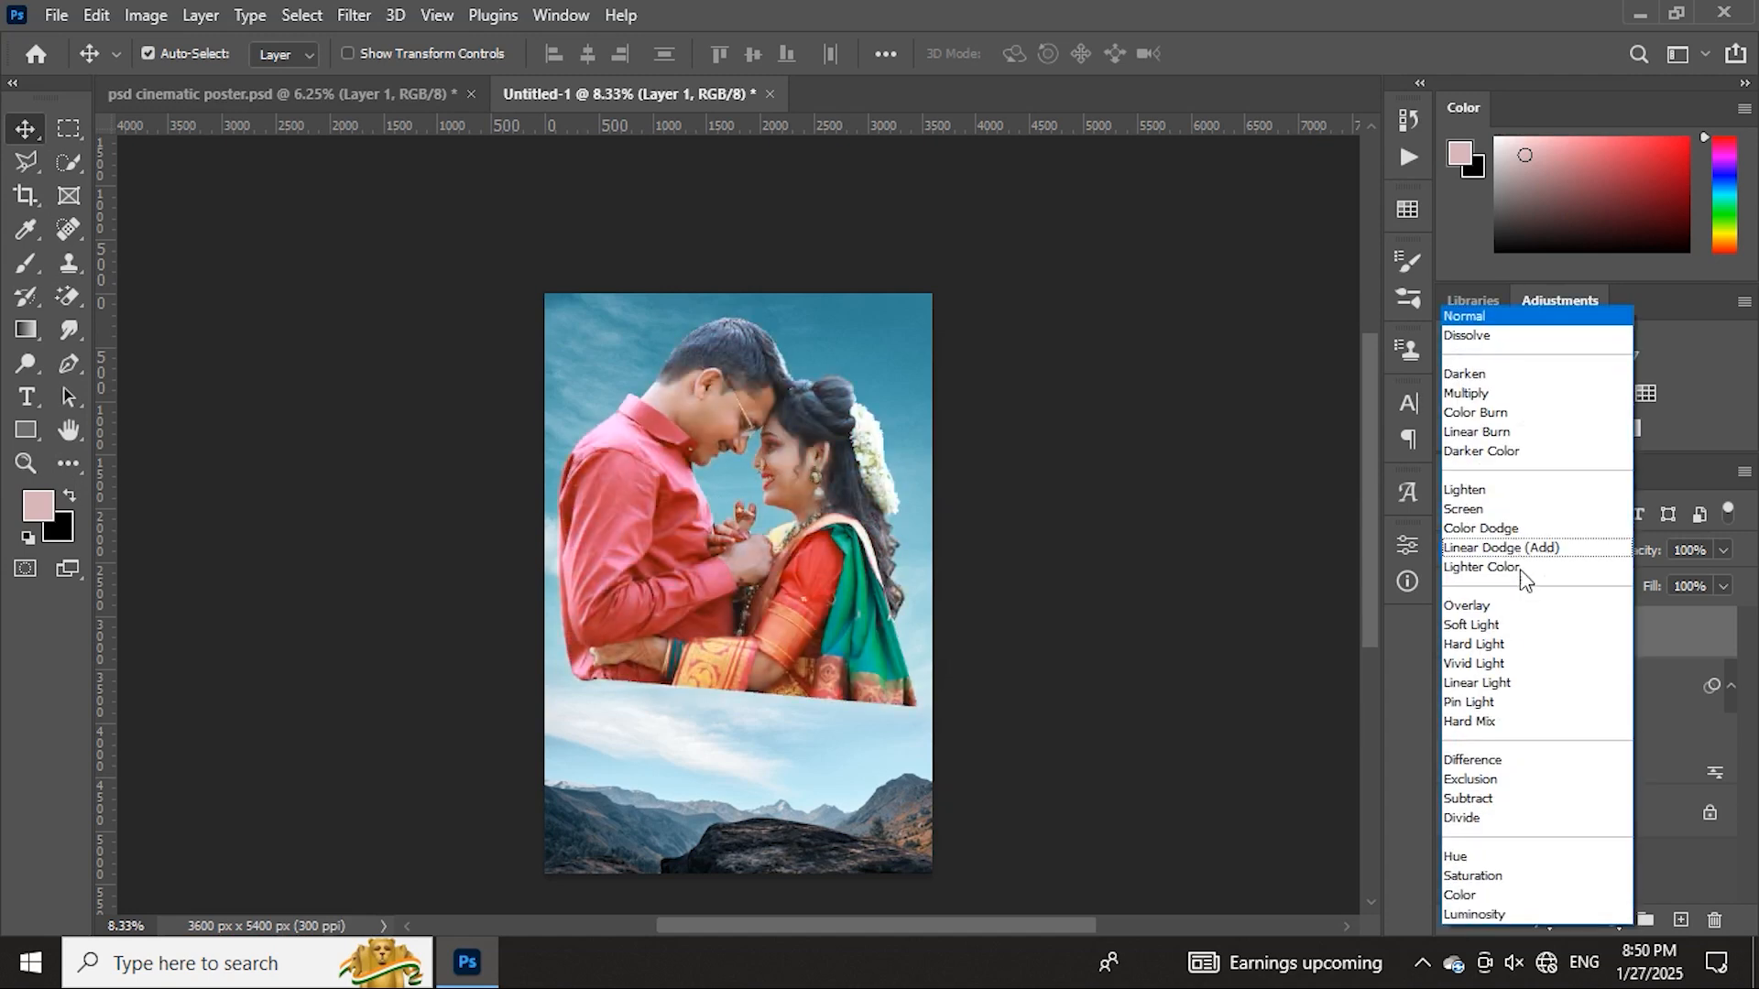
{"action": "left_click", "coordinate": [1495, 916]}
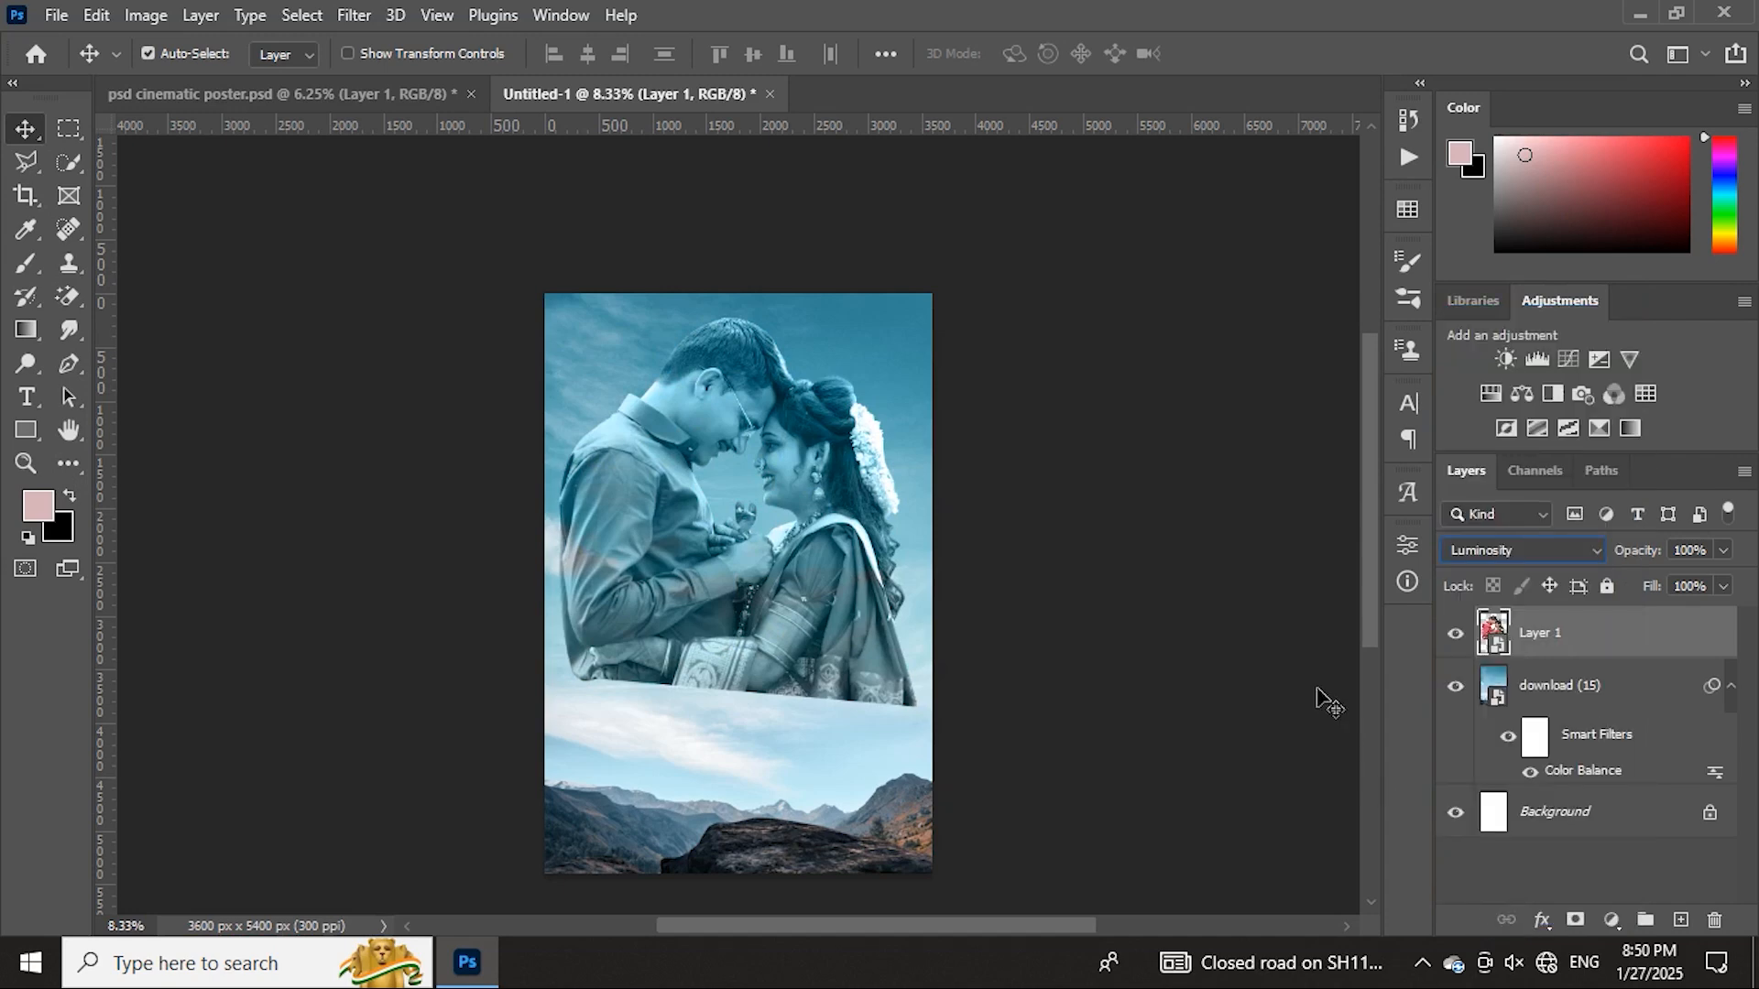
- Add a layer mask to the couple photo and fade its lower edge into the clouds with a soft 2900 px black brush
{"action": "left_click", "coordinate": [1577, 921]}
{"action": "key", "text": "d"}
{"action": "key", "text": "b"}
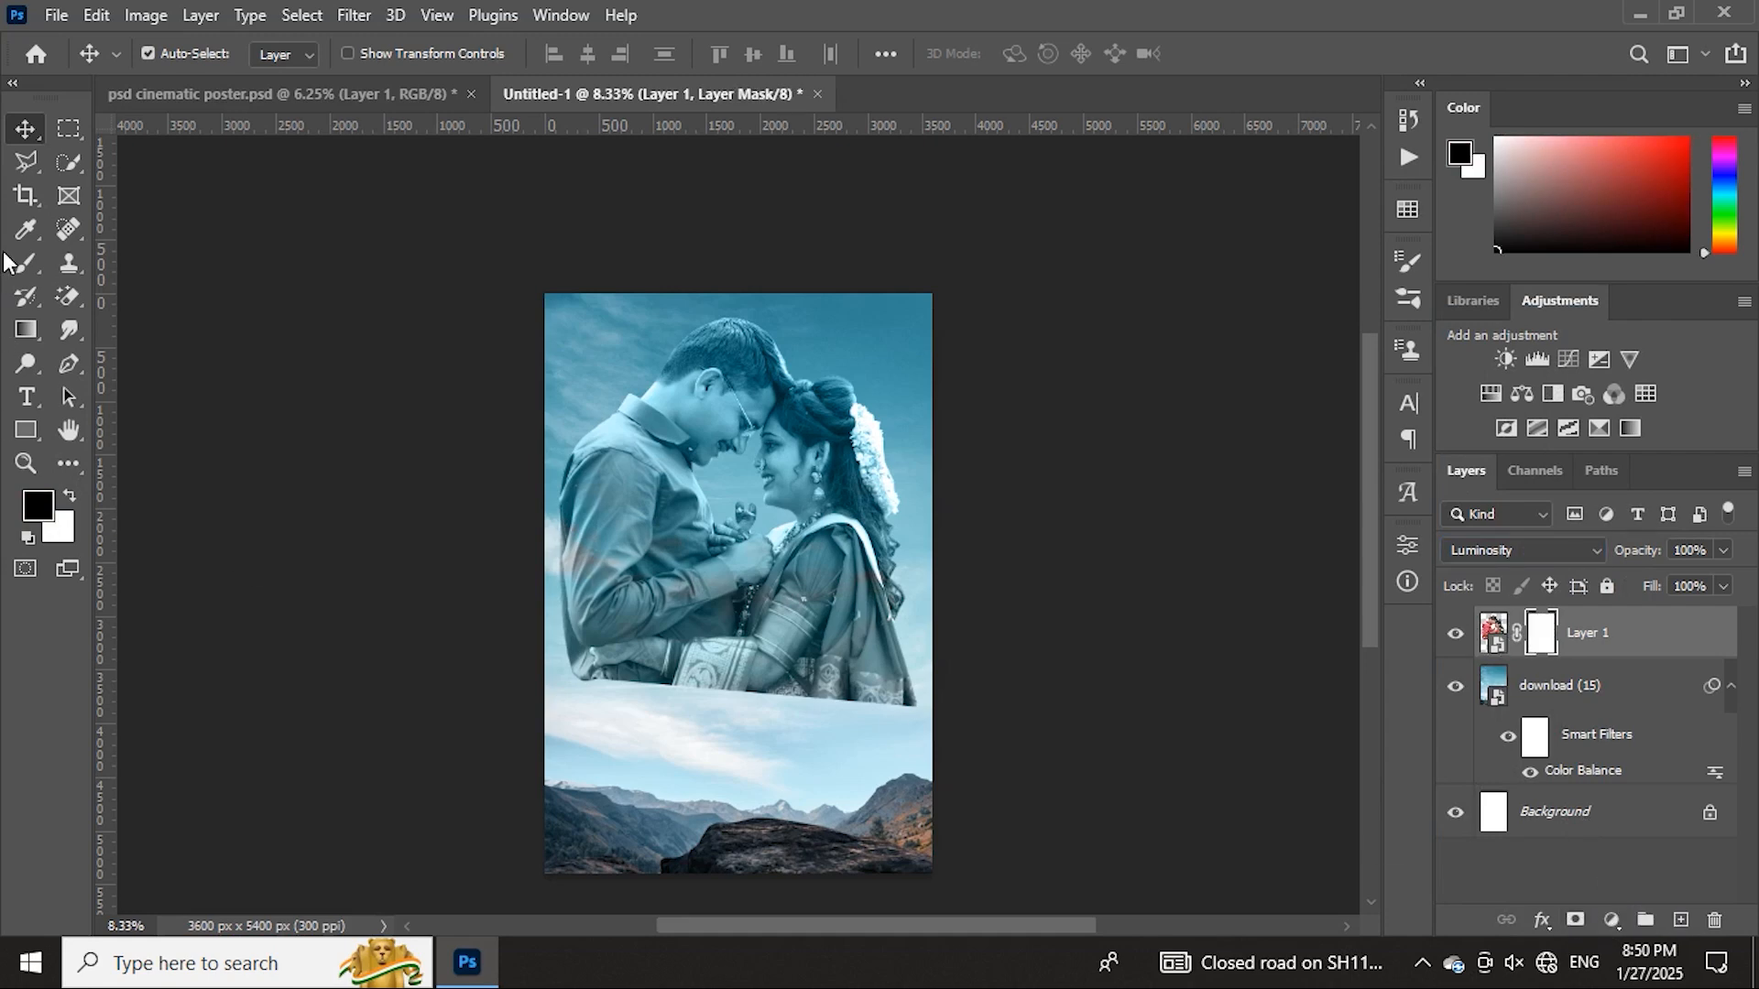
{"action": "mouse_move", "coordinate": [544, 772]}
{"action": "left_mouse_down"}
{"action": "mouse_move", "coordinate": [449, 726]}
{"action": "mouse_move", "coordinate": [602, 800]}
{"action": "mouse_move", "coordinate": [610, 776]}
{"action": "mouse_move", "coordinate": [540, 786]}
{"action": "mouse_move", "coordinate": [832, 808]}
{"action": "mouse_move", "coordinate": [653, 773]}
{"action": "mouse_move", "coordinate": [765, 810]}
{"action": "mouse_move", "coordinate": [1068, 775]}
{"action": "mouse_move", "coordinate": [865, 821]}
{"action": "mouse_move", "coordinate": [1093, 687]}
{"action": "mouse_move", "coordinate": [919, 801]}
{"action": "mouse_move", "coordinate": [1077, 670]}
{"action": "mouse_move", "coordinate": [924, 790]}
{"action": "mouse_move", "coordinate": [619, 828]}
{"action": "mouse_move", "coordinate": [984, 711]}
{"action": "mouse_move", "coordinate": [936, 768]}
{"action": "mouse_move", "coordinate": [755, 803]}
{"action": "mouse_move", "coordinate": [501, 787]}
{"action": "mouse_move", "coordinate": [514, 746]}
{"action": "mouse_move", "coordinate": [452, 618]}
{"action": "mouse_move", "coordinate": [562, 799]}
{"action": "mouse_move", "coordinate": [480, 716]}
{"action": "left_mouse_up"}
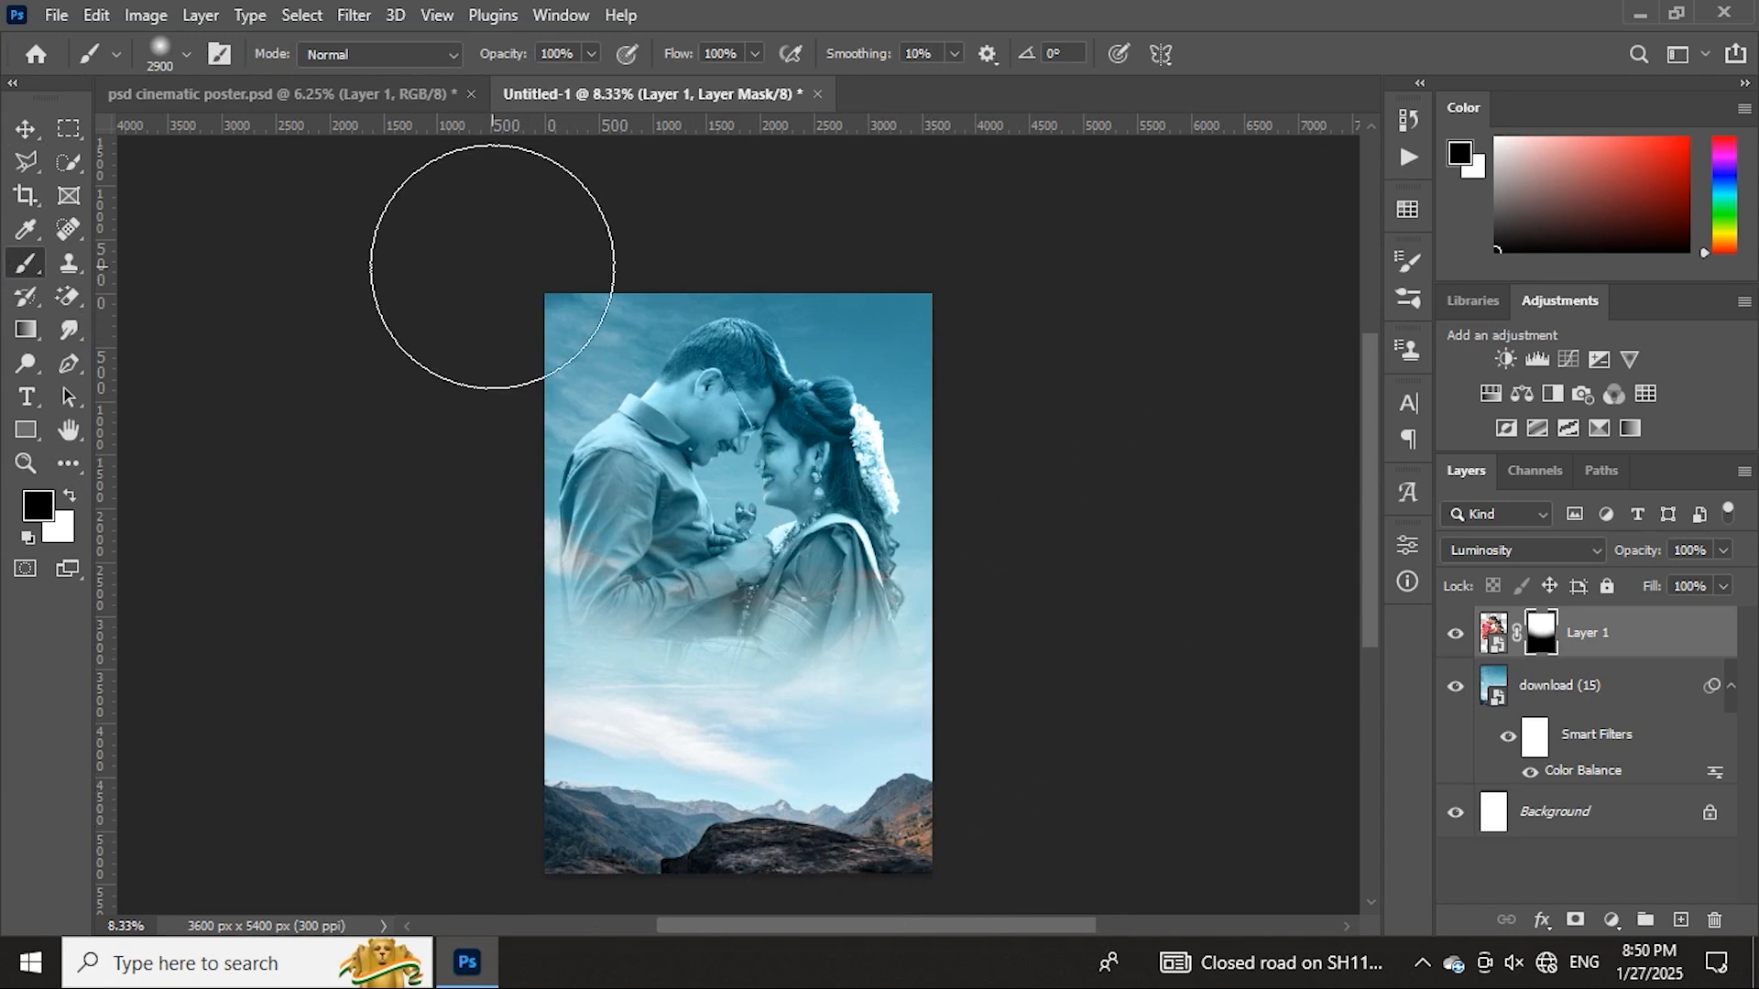
- Partly fade the upper and outer edges of the couple on the mask with a 3200 px brush at 66% opacity
{"action": "scroll", "coordinate": [783, 462], "scroll_direction": "up", "scroll_amount": 1}
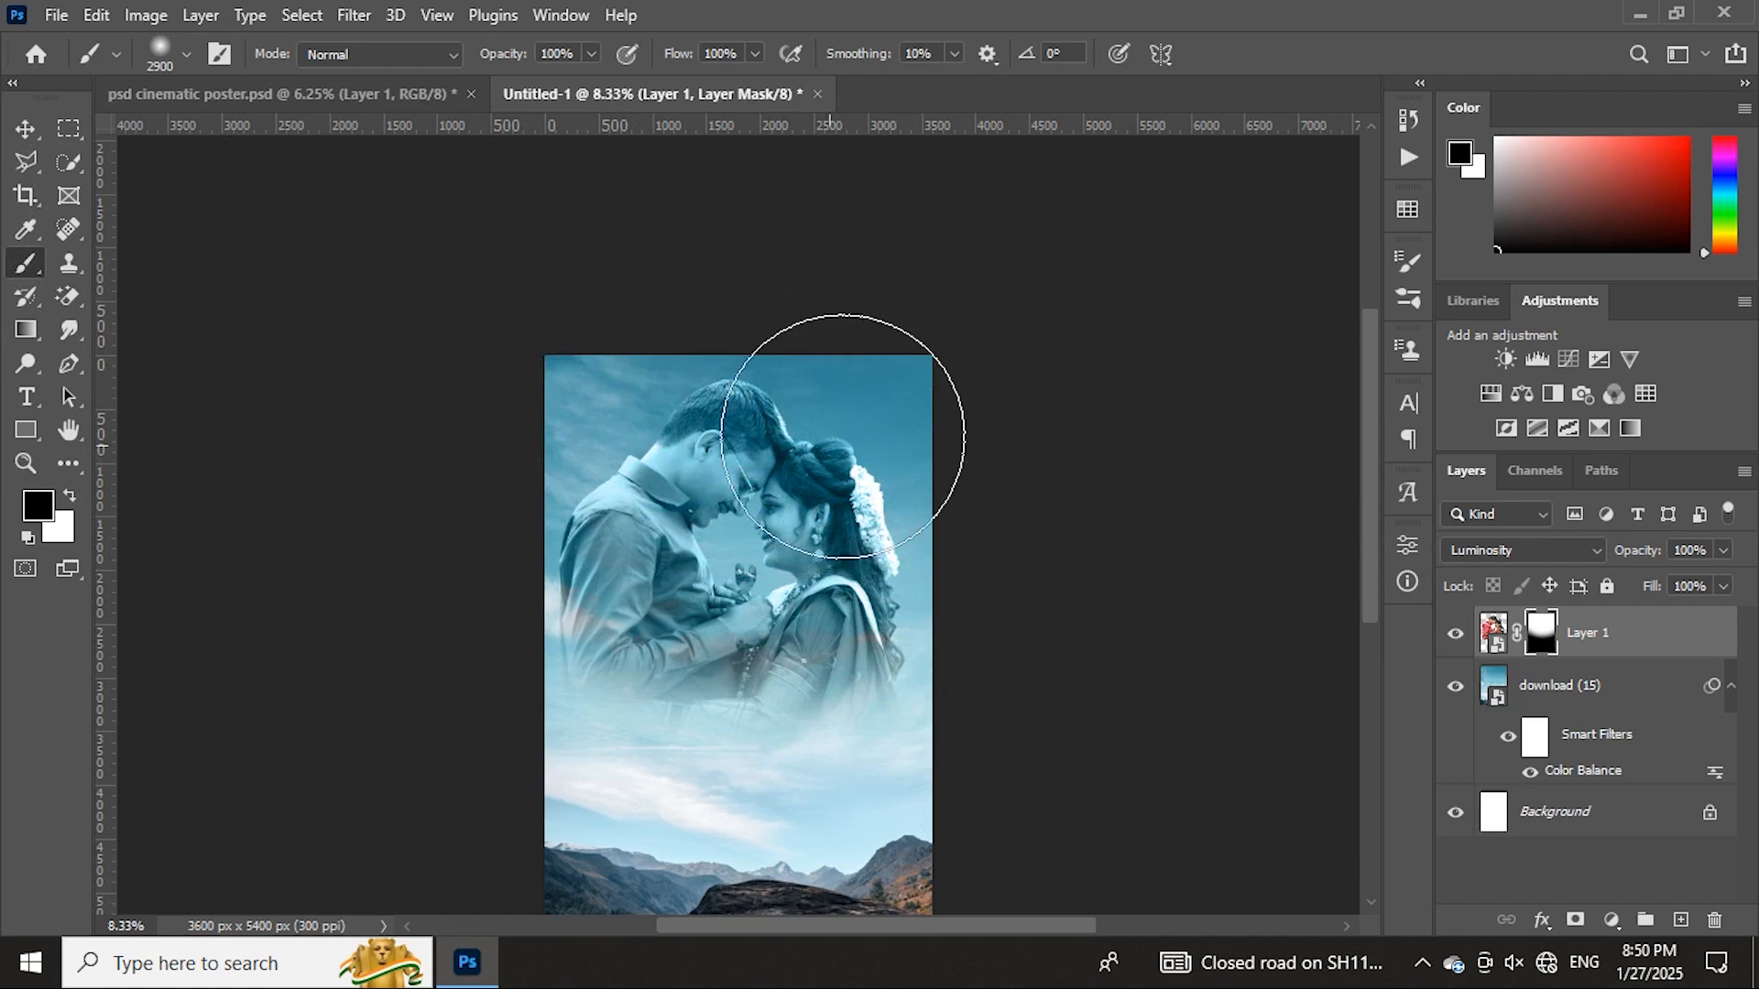
{"action": "key", "text": "bracketright"}
{"action": "key", "text": "bracketright"}
{"action": "key", "text": "bracketright"}
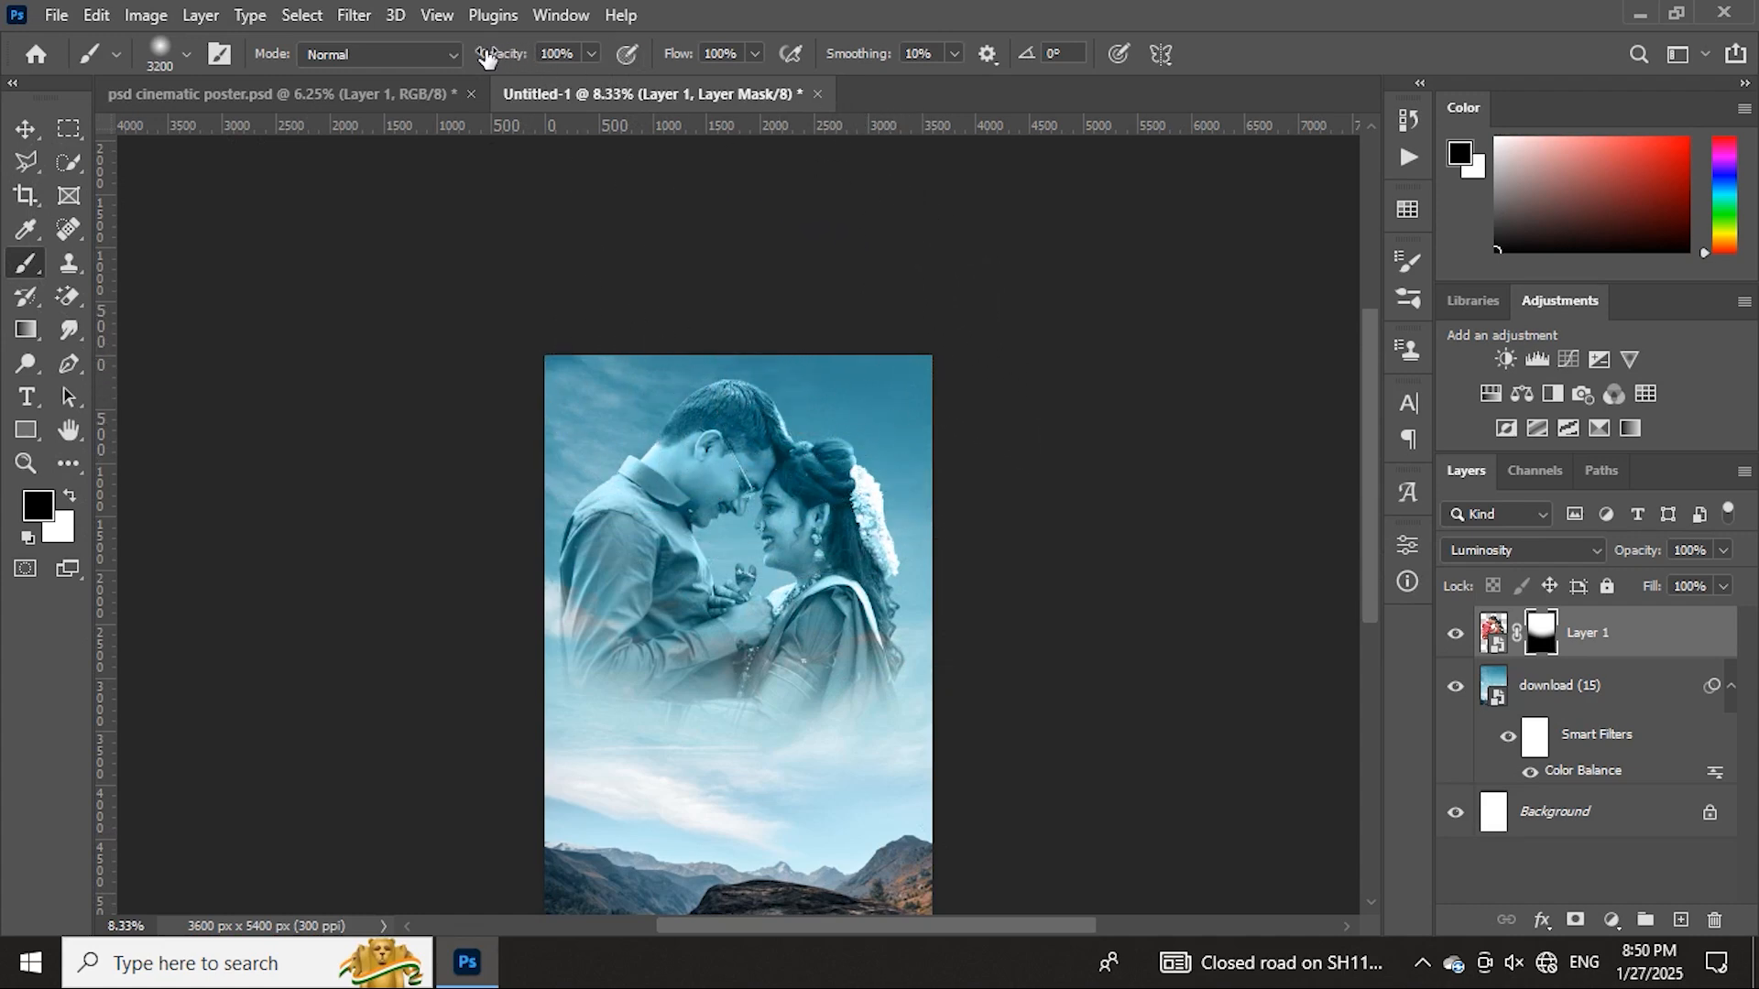
{"action": "left_click_drag", "start_coordinate": [487, 58], "coordinate": [456, 70]}
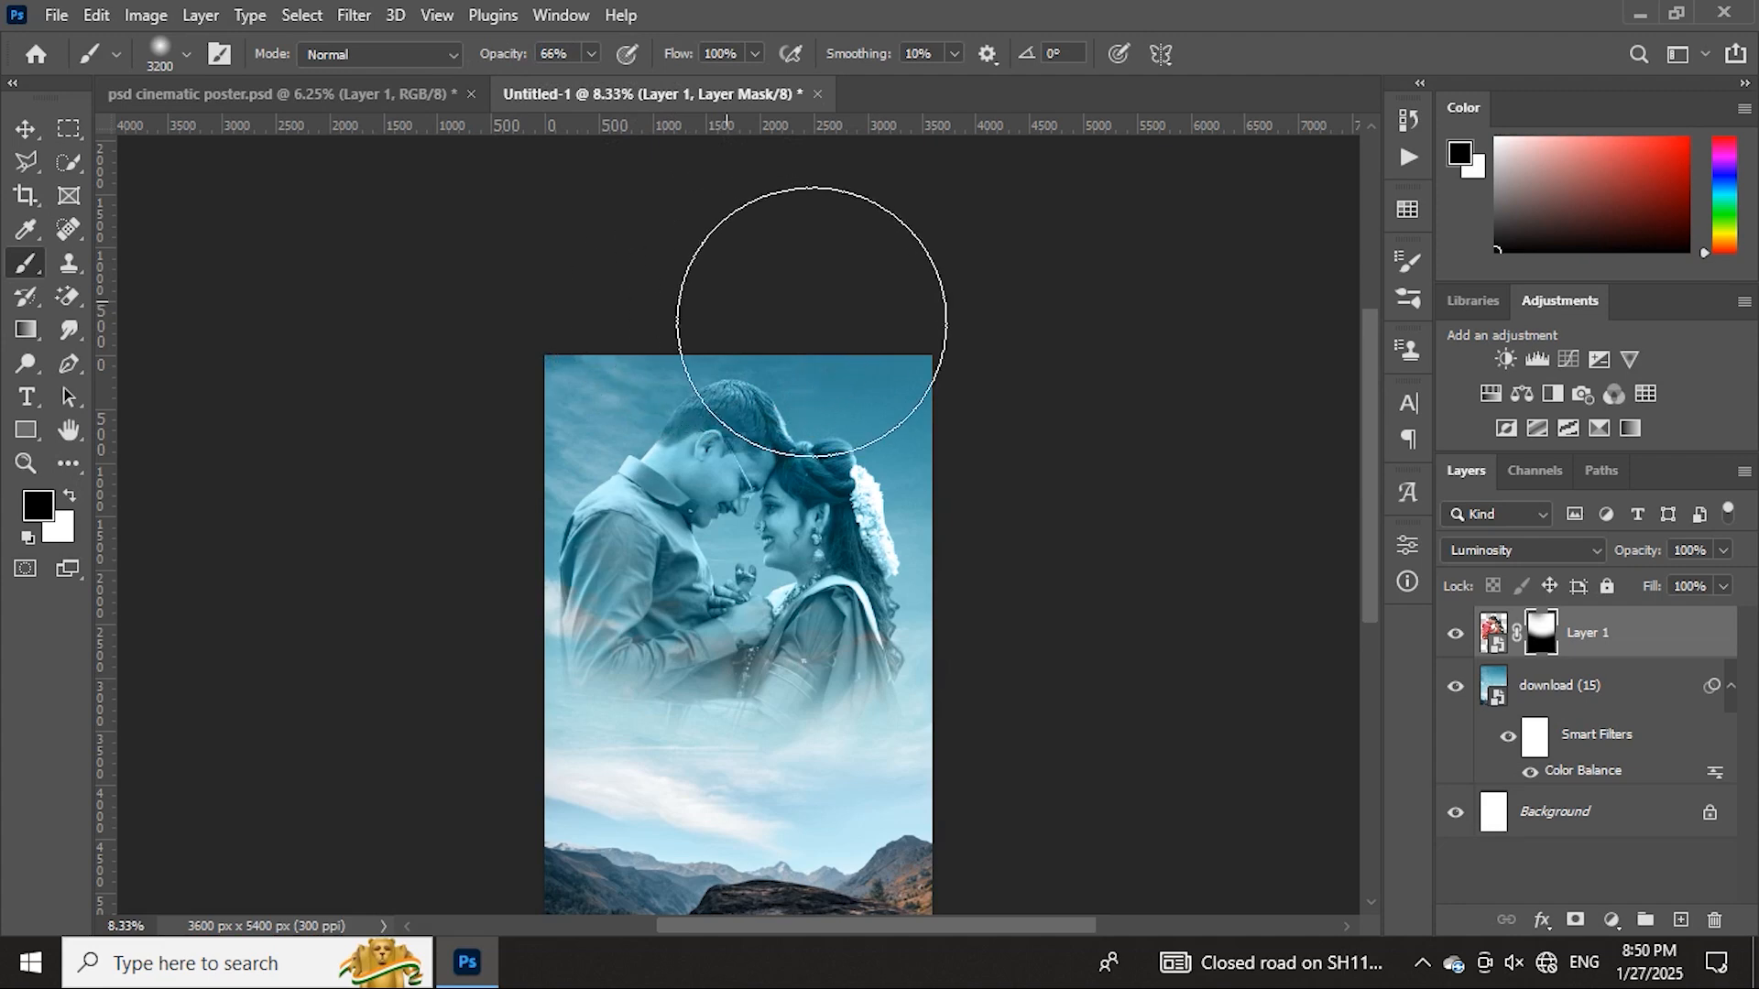
{"action": "mouse_move", "coordinate": [811, 321]}
{"action": "left_mouse_down"}
{"action": "mouse_move", "coordinate": [887, 354]}
{"action": "mouse_move", "coordinate": [1002, 471]}
{"action": "mouse_move", "coordinate": [1052, 621]}
{"action": "left_mouse_up"}
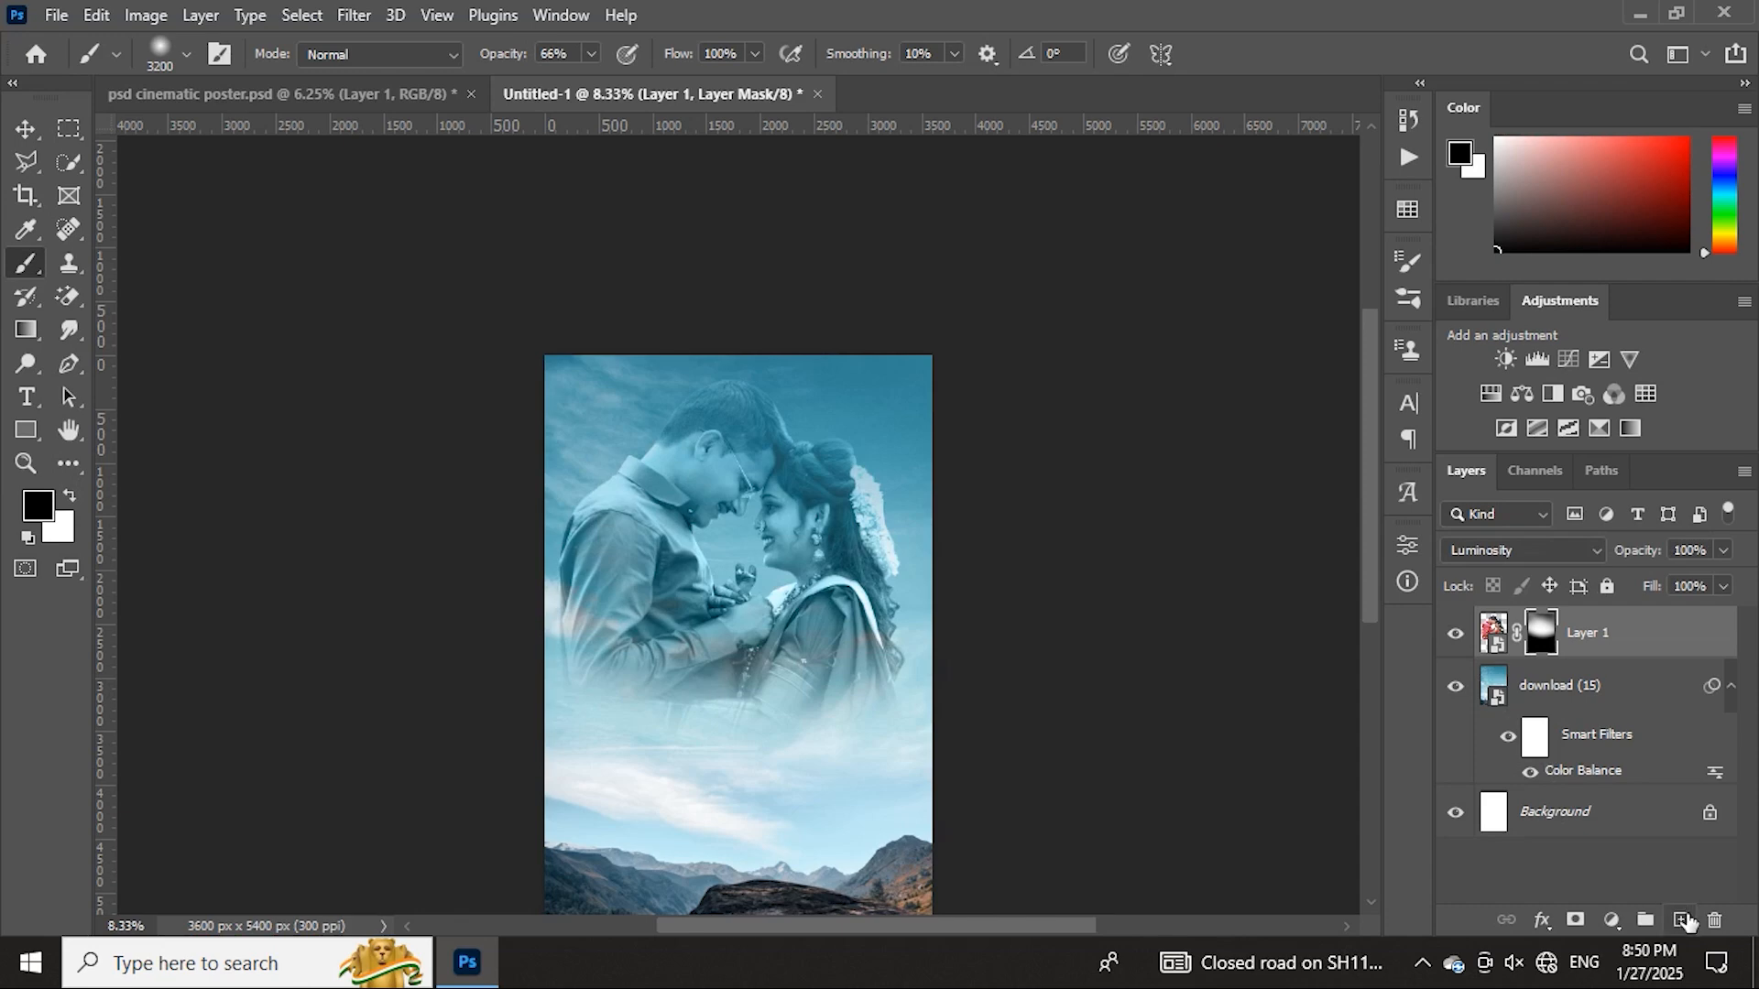
- Add a new Soft Light layer and paint a light blue sampled from the sky over the upper part of the couple
{"action": "left_click", "coordinate": [1681, 920]}
{"action": "key", "text": "x"}
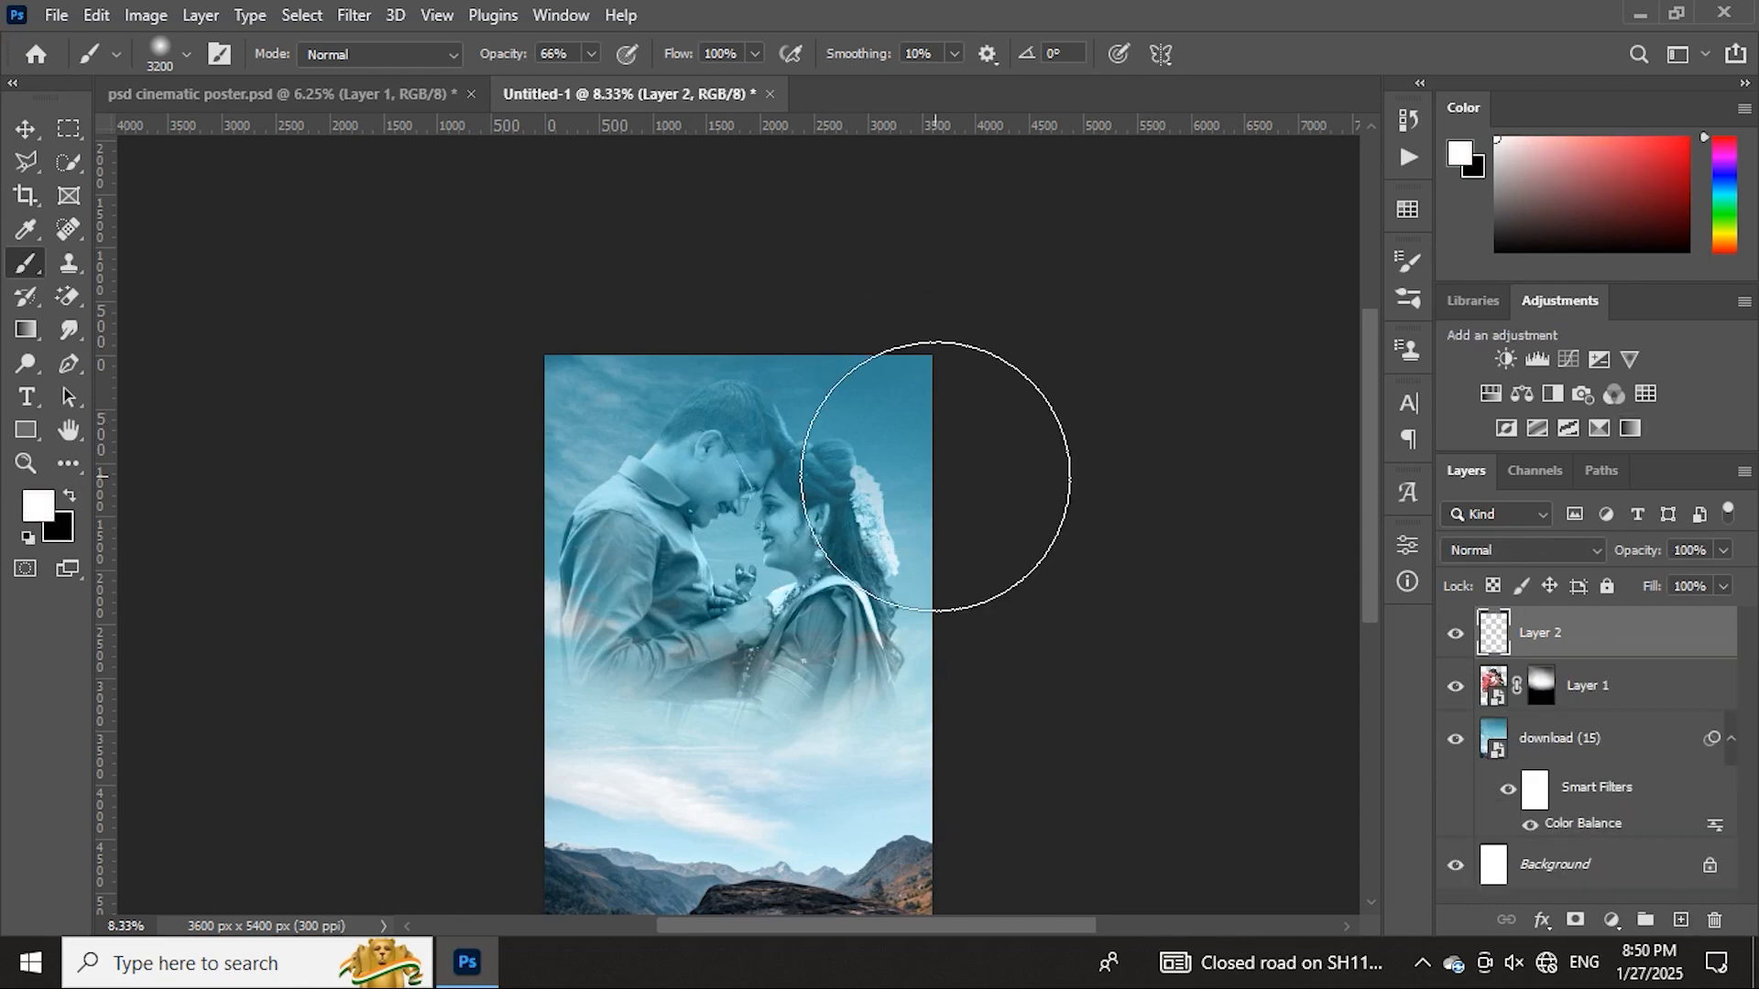
{"action": "key", "text": "i"}
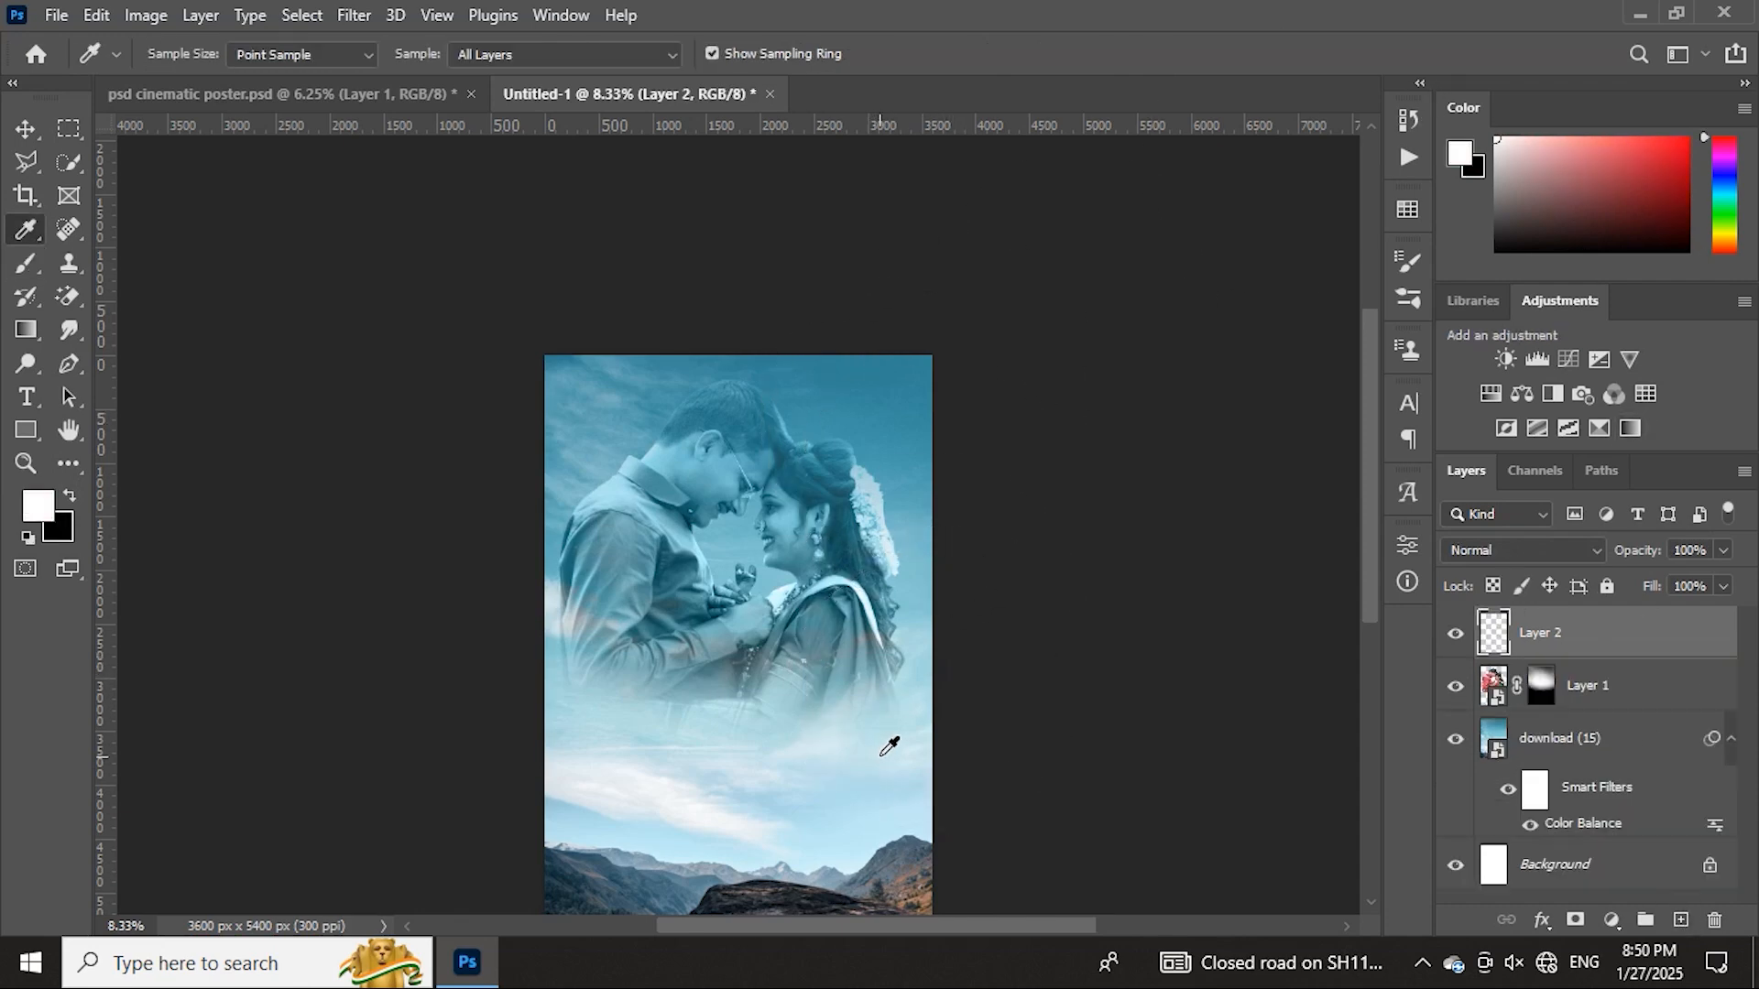
{"action": "left_click", "coordinate": [889, 747]}
{"action": "key", "text": "b"}
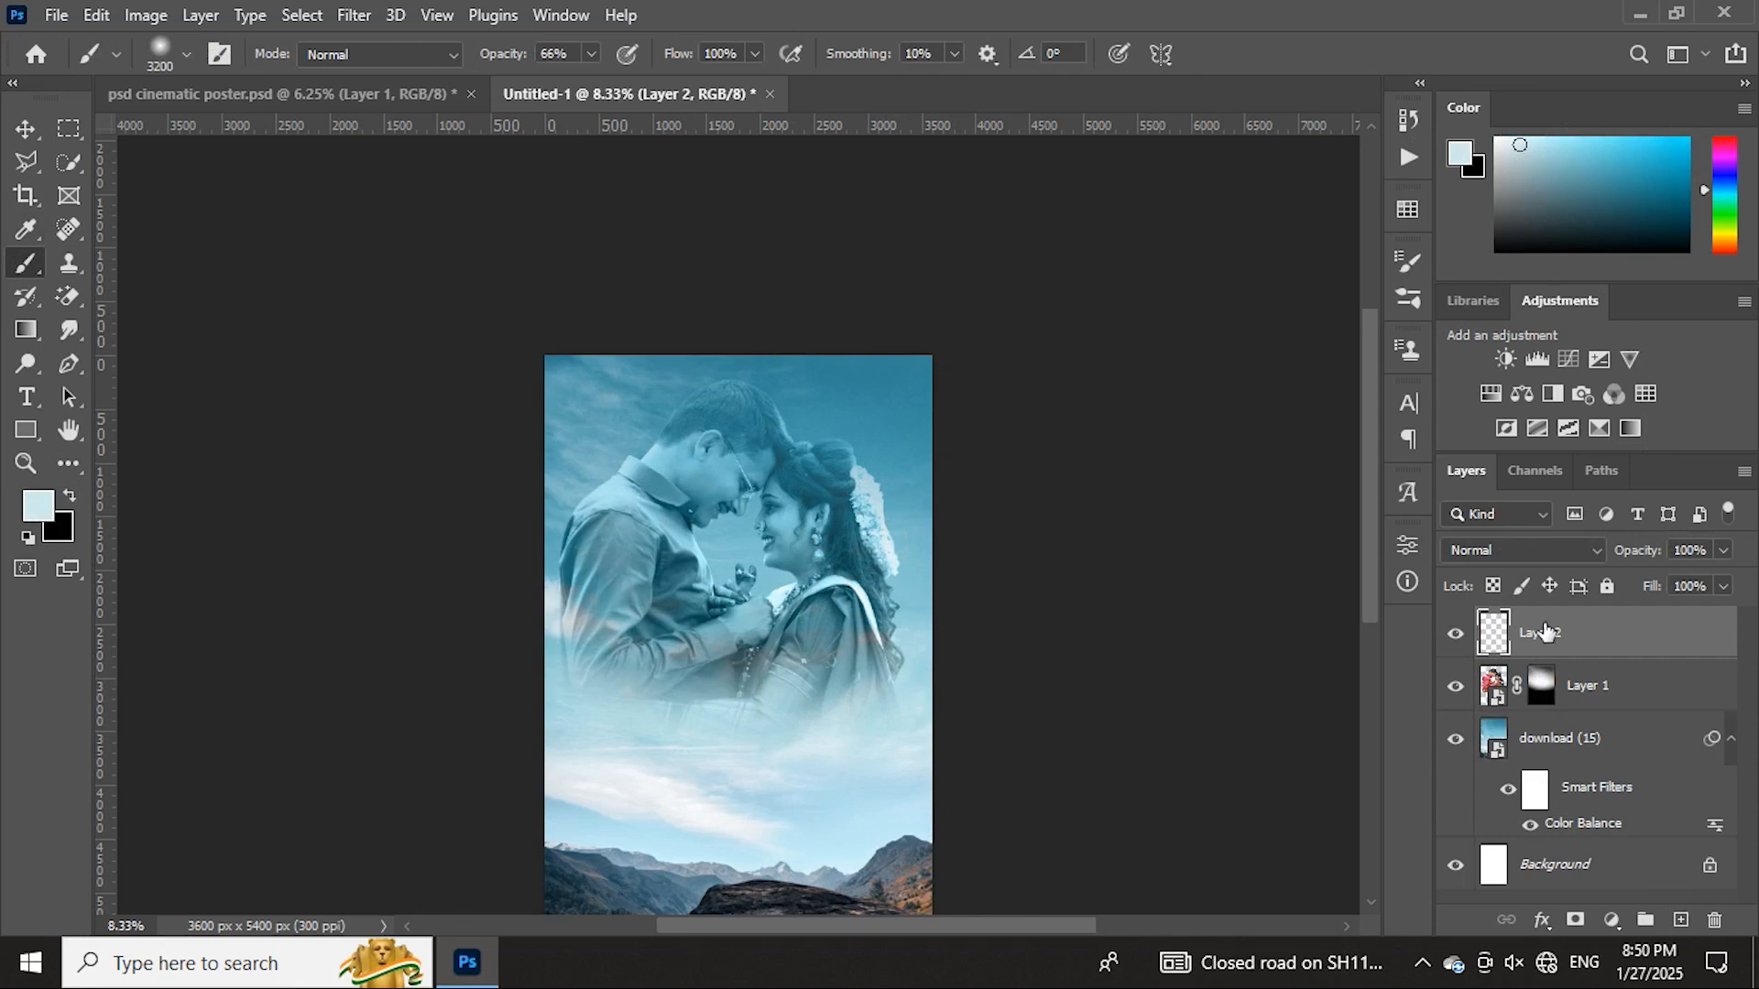
{"action": "left_click", "coordinate": [1507, 554]}
{"action": "left_click", "coordinate": [1498, 623]}
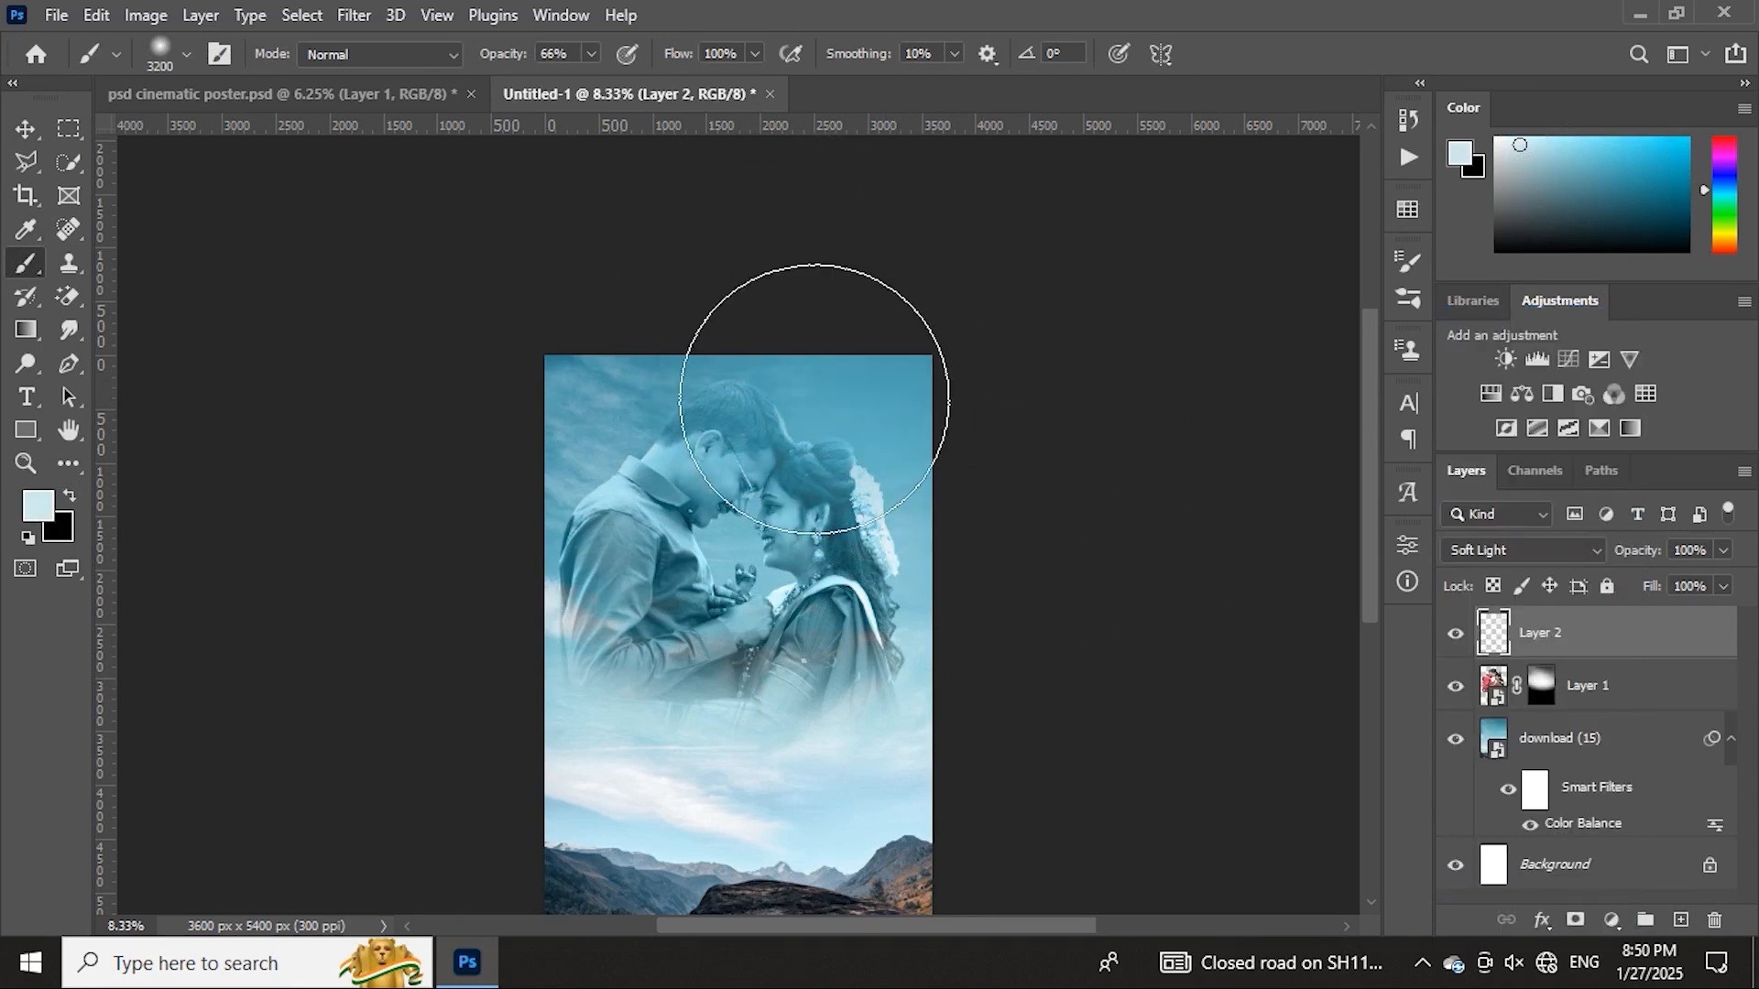
{"action": "left_click", "coordinate": [637, 361]}
- Examine the effect of the Soft Light layer at different magnifications and with the layer hidden and shown
{"action": "key", "text": "ctrl+plus"}
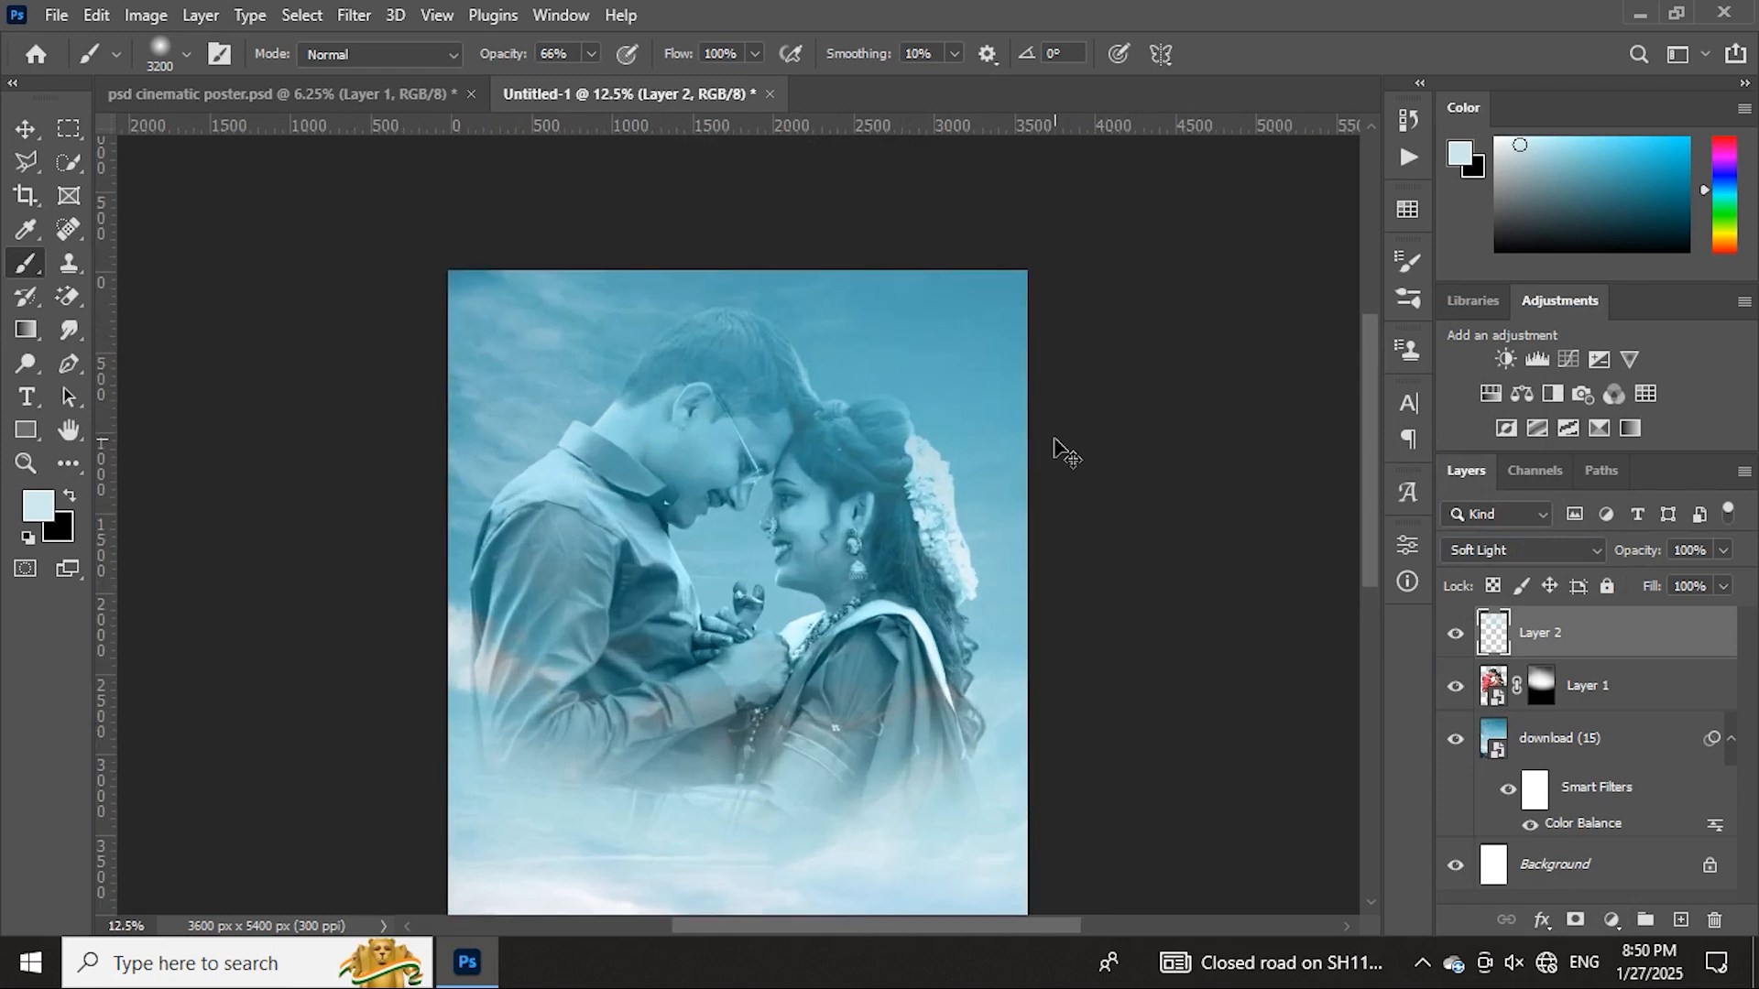
{"action": "key", "text": "ctrl+minus"}
{"action": "key", "text": "ctrl+plus"}
{"action": "key", "text": "ctrl+minus"}
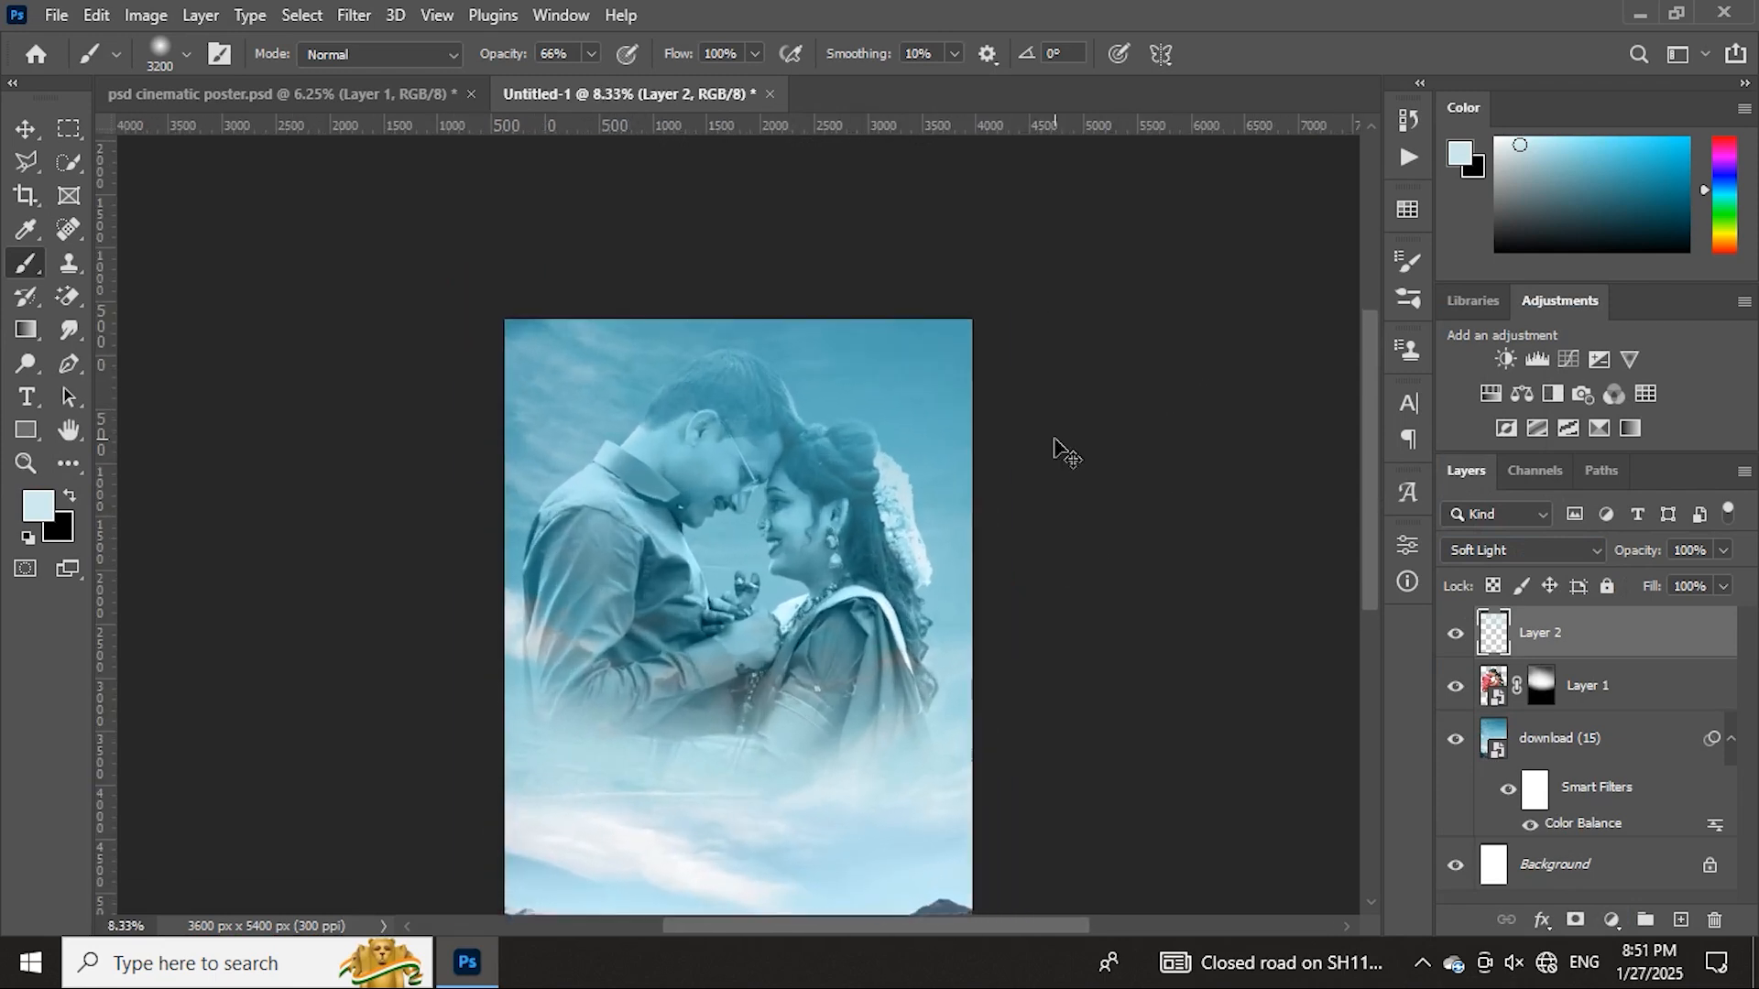
{"action": "key", "text": "ctrl+plus"}
{"action": "key", "text": "ctrl+plus"}
{"action": "key", "text": "ctrl+minus"}
{"action": "key", "text": "ctrl+minus"}
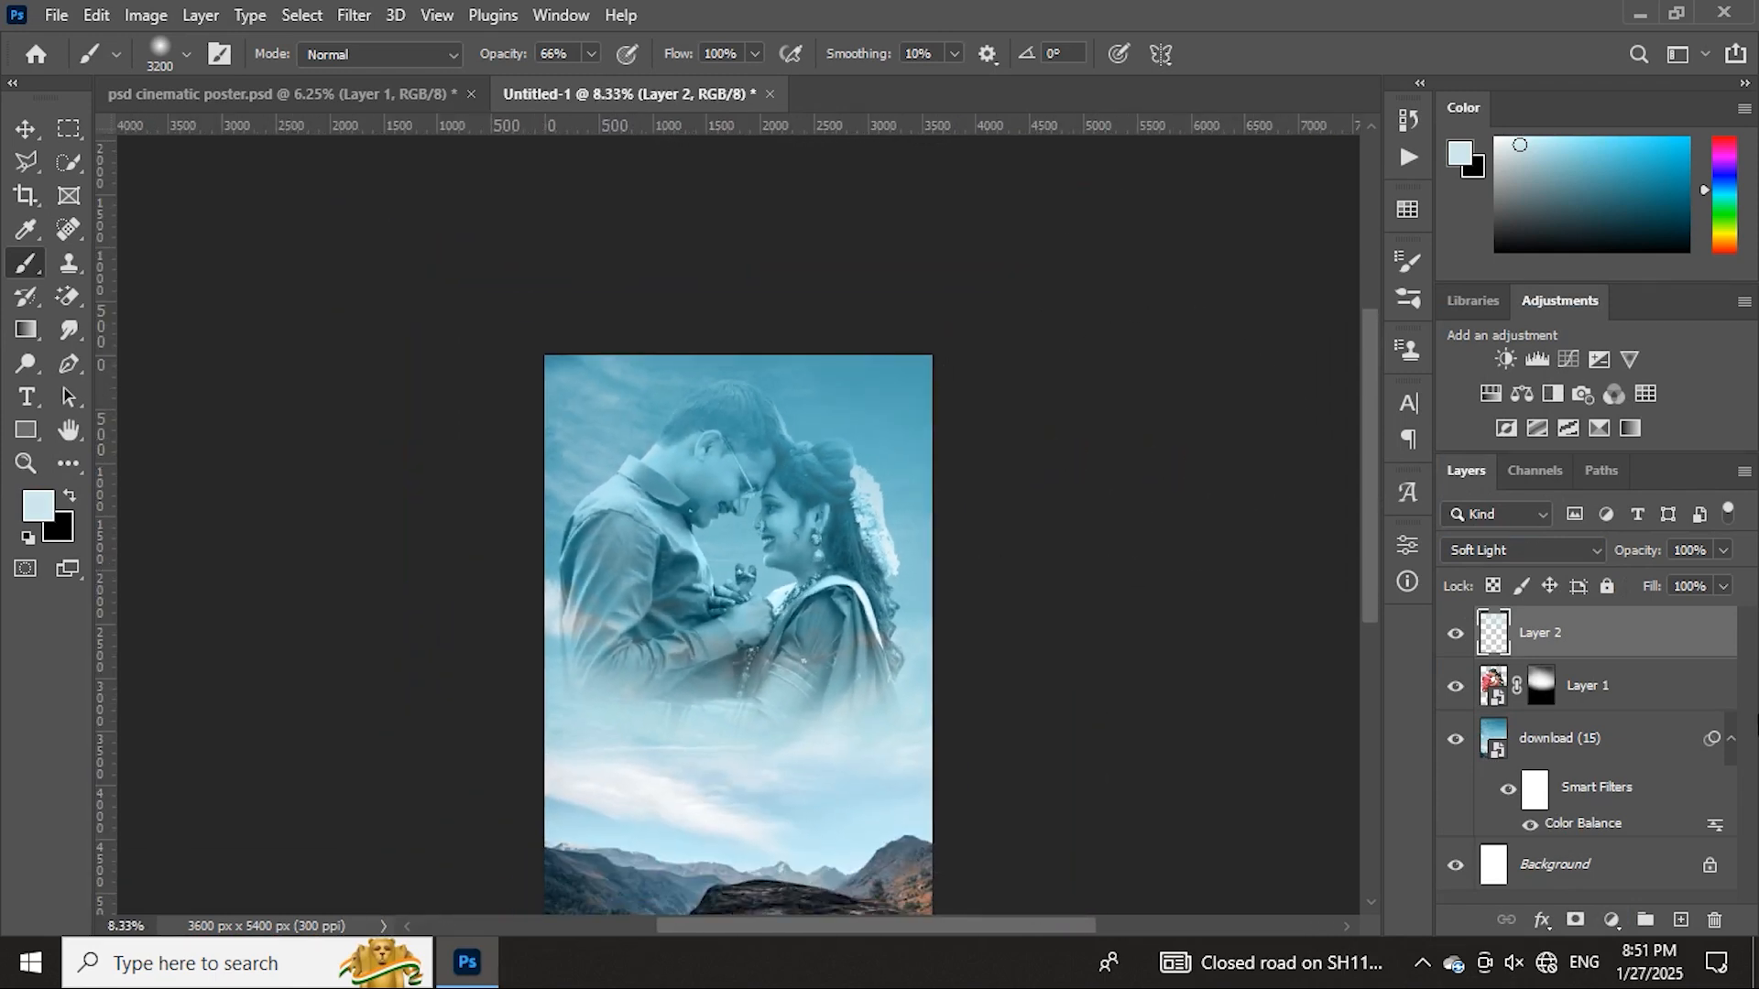
{"action": "left_click", "coordinate": [1454, 635]}
{"action": "left_click", "coordinate": [1454, 636]}
{"action": "left_click", "coordinate": [1454, 636]}
{"action": "left_click", "coordinate": [1454, 636]}
- Apply a Camera Raw Filter to the couple photo layer with Contrast +9, Texture +27 and Clarity +28
{"action": "left_click", "coordinate": [1486, 688]}
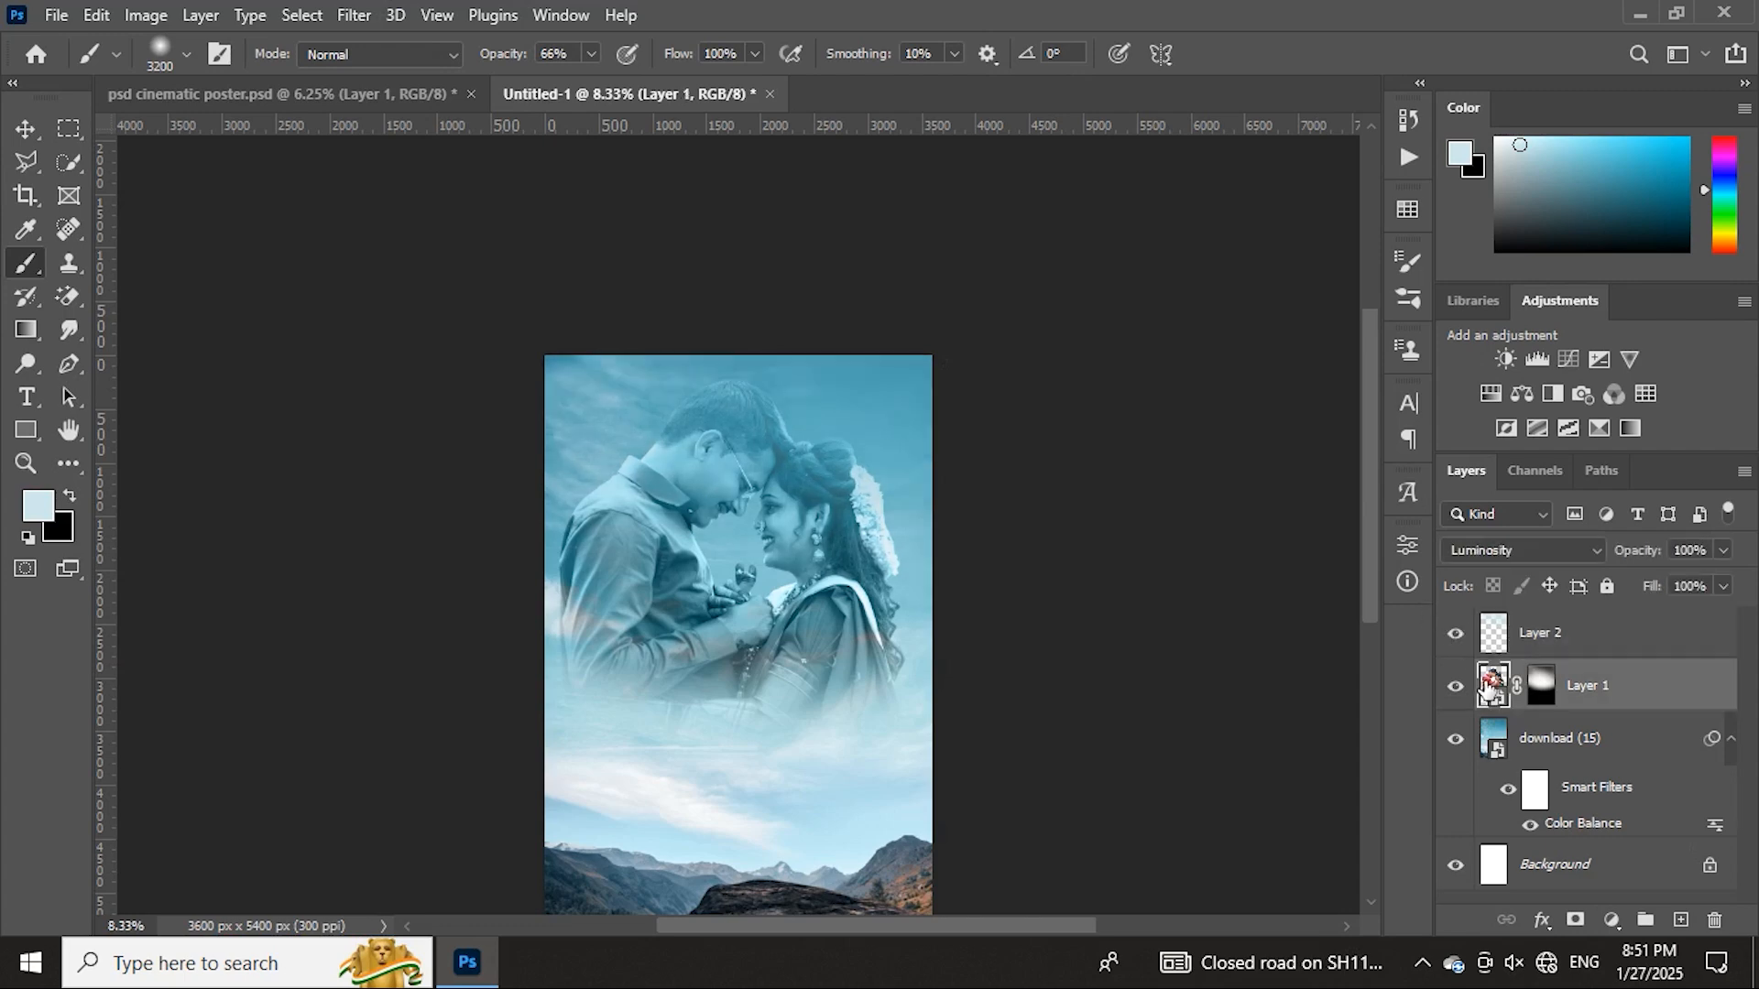
{"action": "left_click", "coordinate": [1455, 687]}
{"action": "left_click", "coordinate": [1455, 687]}
{"action": "left_click", "coordinate": [354, 14]}
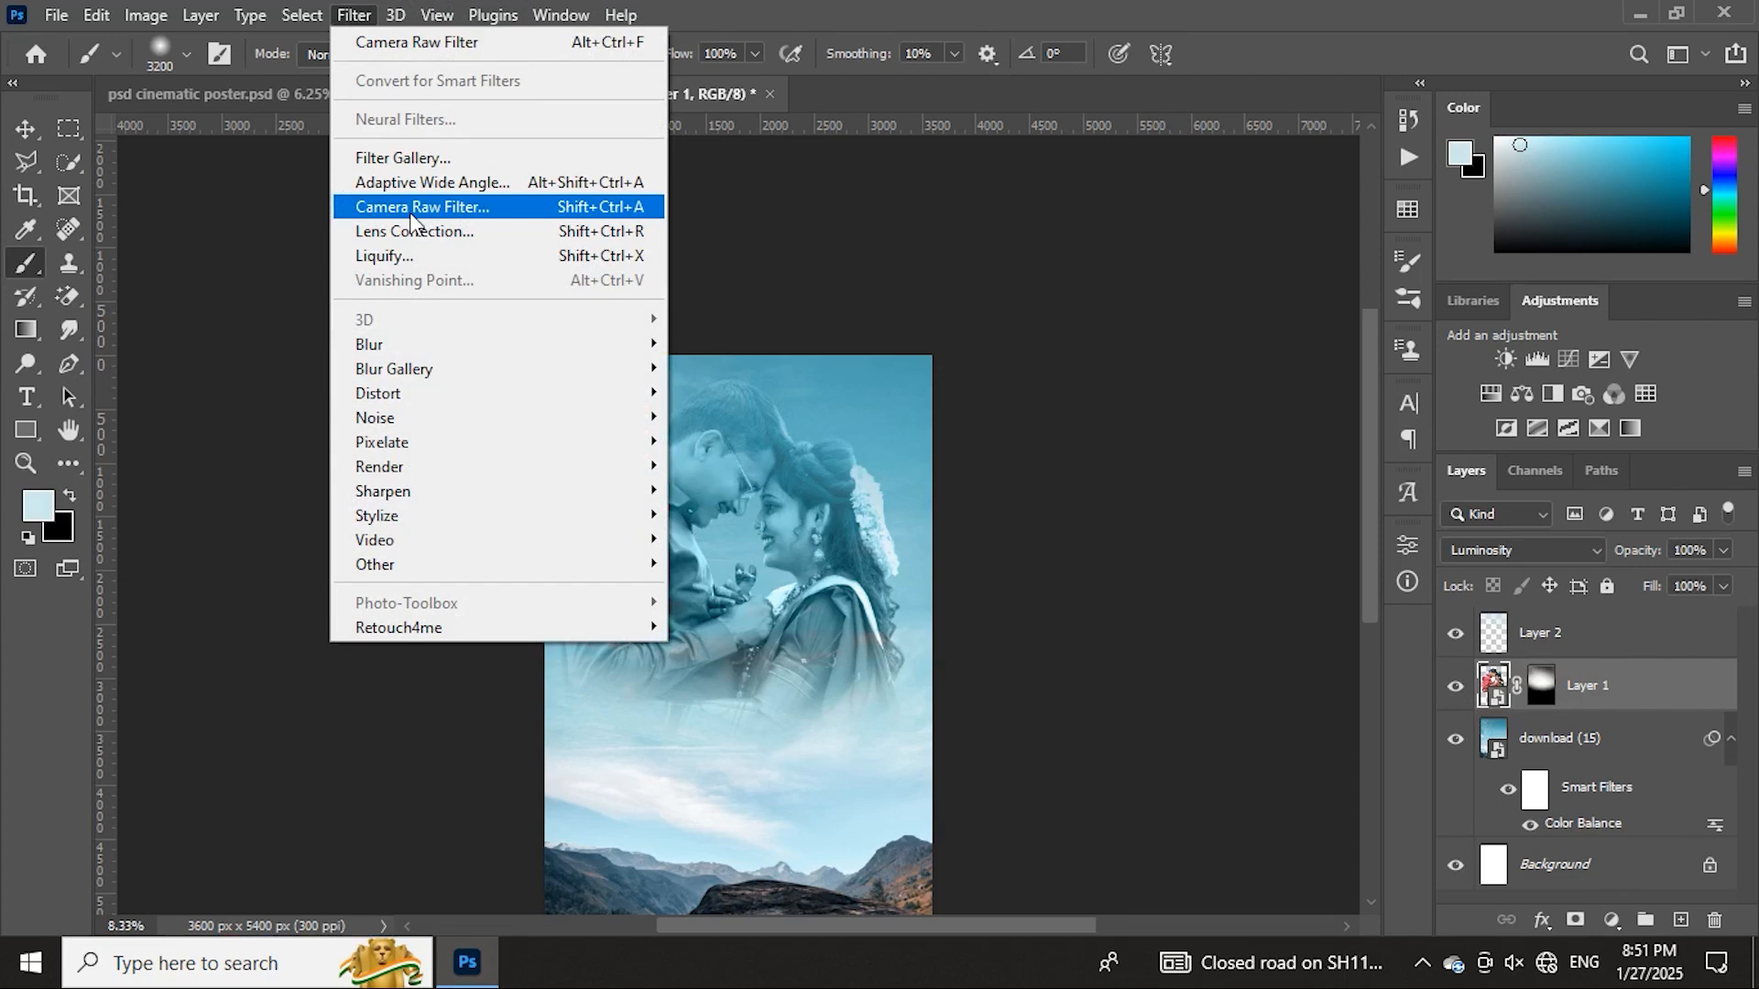
{"action": "left_click", "coordinate": [411, 216]}
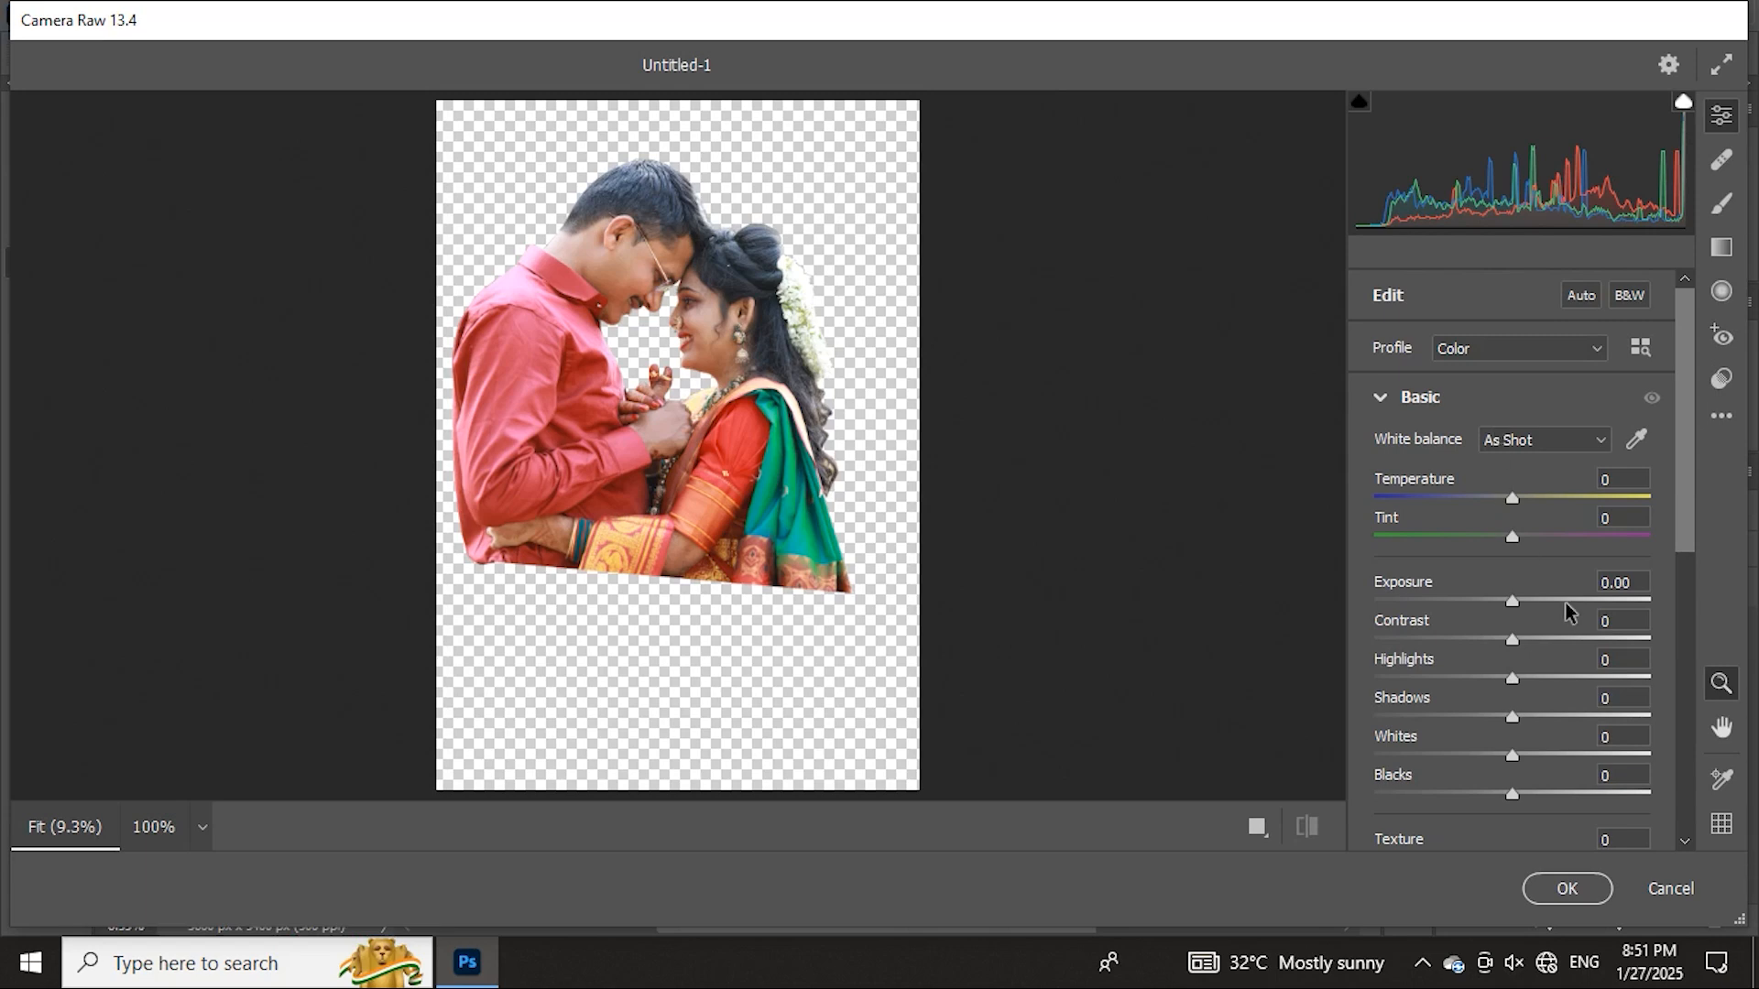
{"action": "left_click_drag", "start_coordinate": [1513, 639], "coordinate": [1552, 656]}
{"action": "scroll", "coordinate": [1528, 639], "scroll_direction": "down", "scroll_amount": 3}
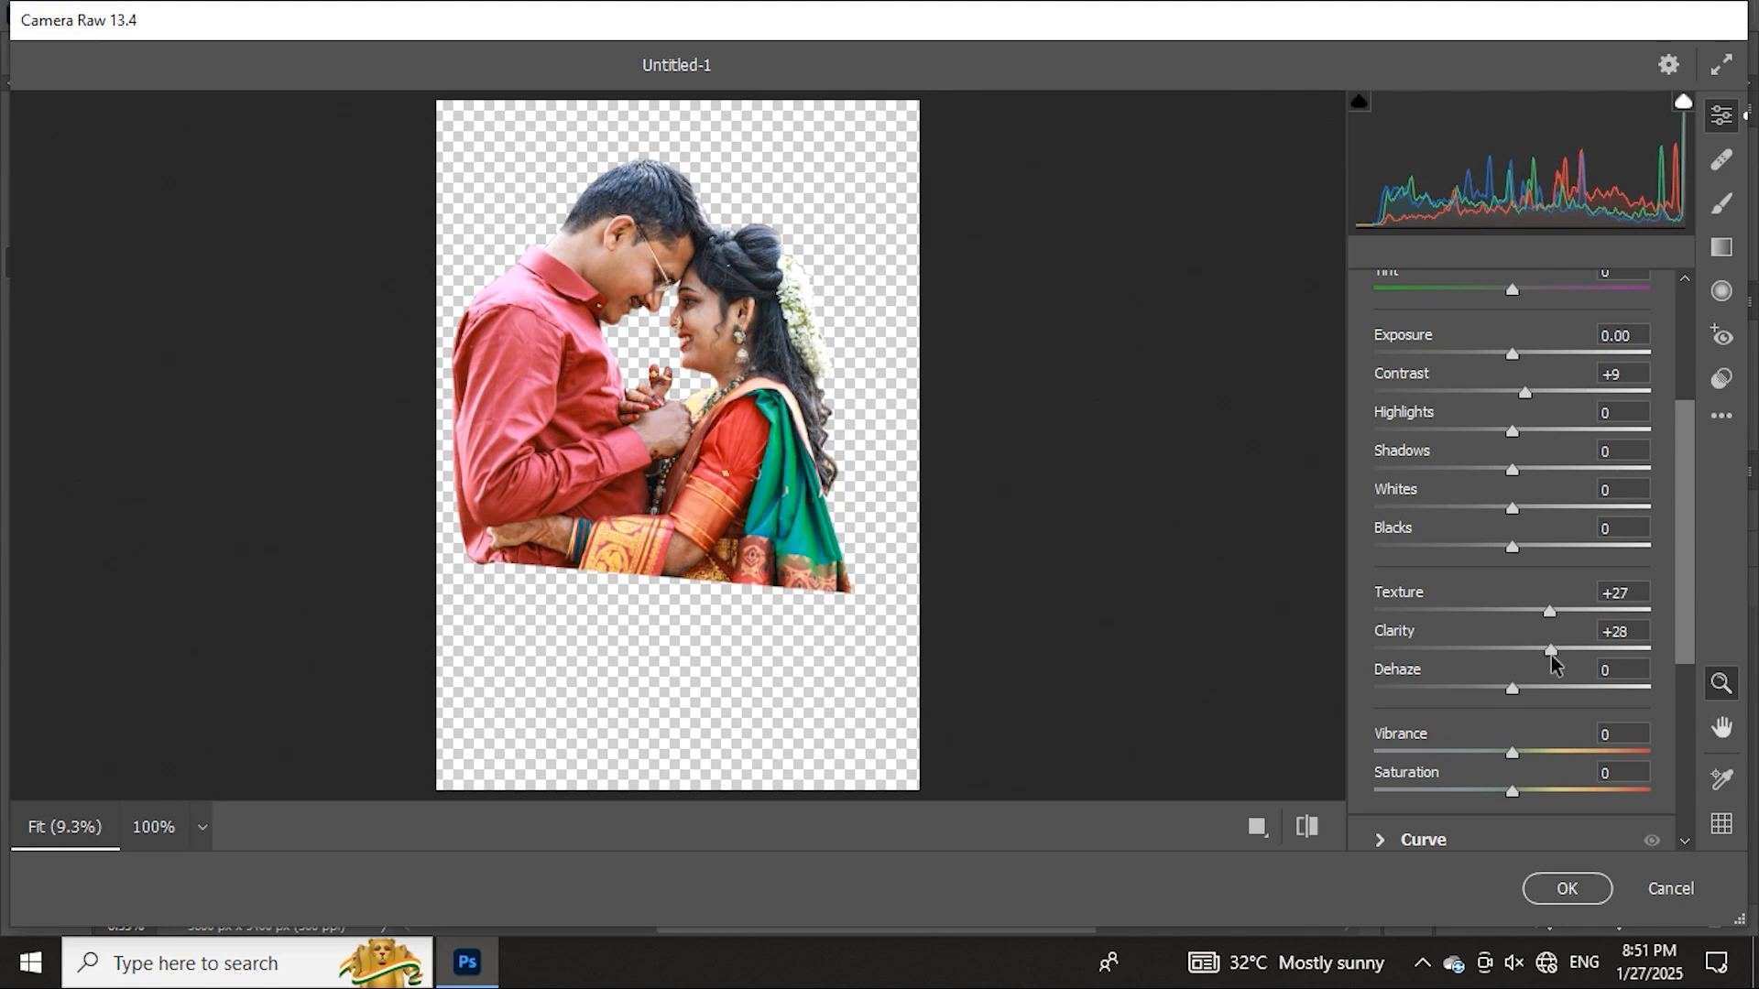
{"action": "left_click", "coordinate": [1566, 888]}
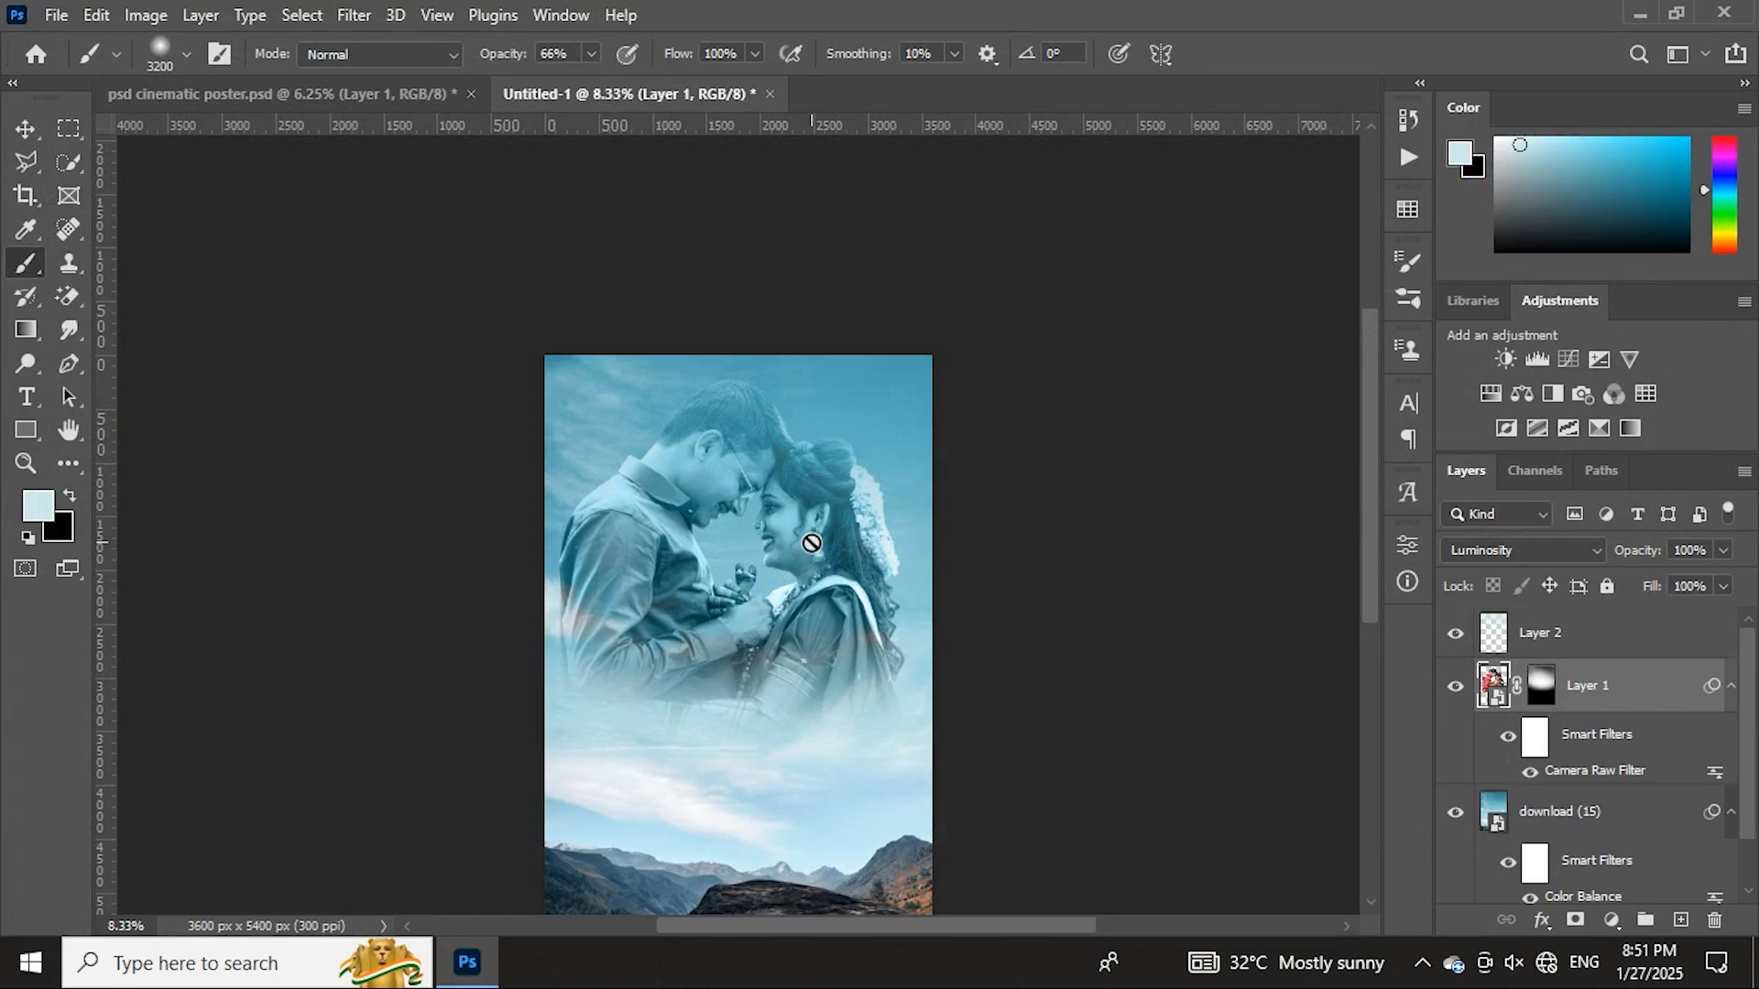
- Examine the couple photo after the Camera Raw Filter, up close and at full view, with its layer hidden and shown
{"action": "scroll", "coordinate": [812, 543], "scroll_direction": "up", "scroll_amount": 4}
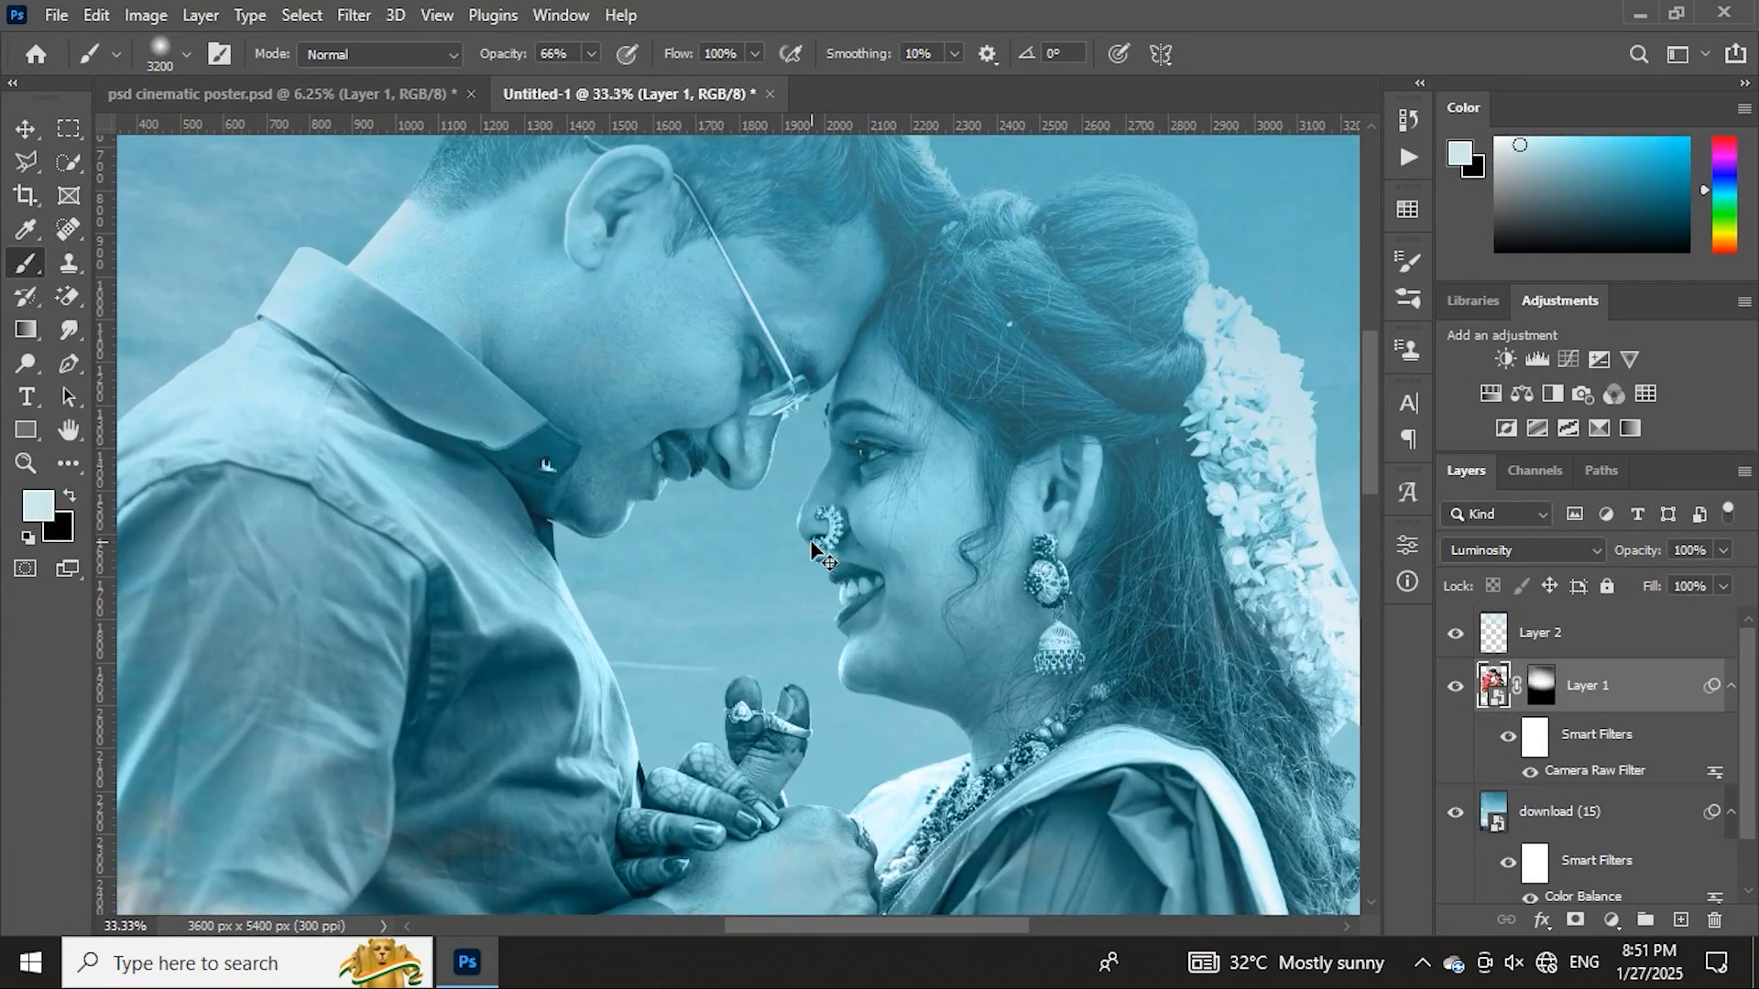
{"action": "scroll", "coordinate": [812, 543], "scroll_direction": "down", "scroll_amount": 4}
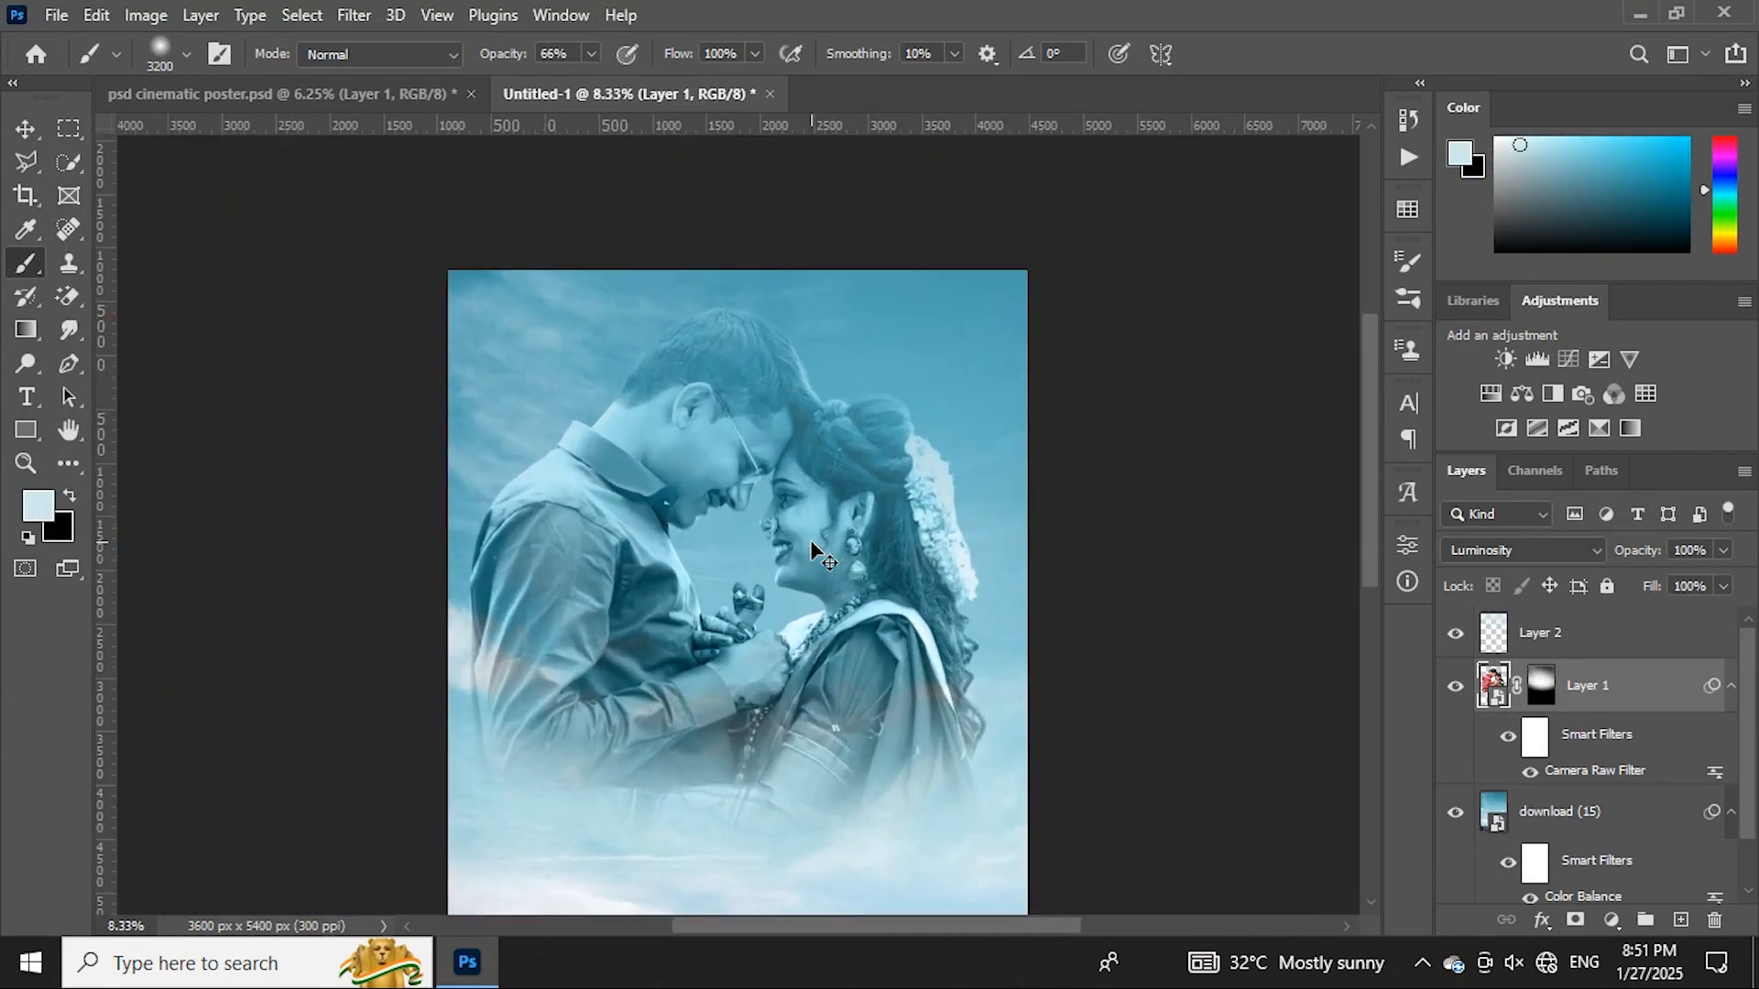
{"action": "scroll", "coordinate": [812, 549], "scroll_direction": "up", "scroll_amount": 1}
{"action": "left_click", "coordinate": [353, 15]}
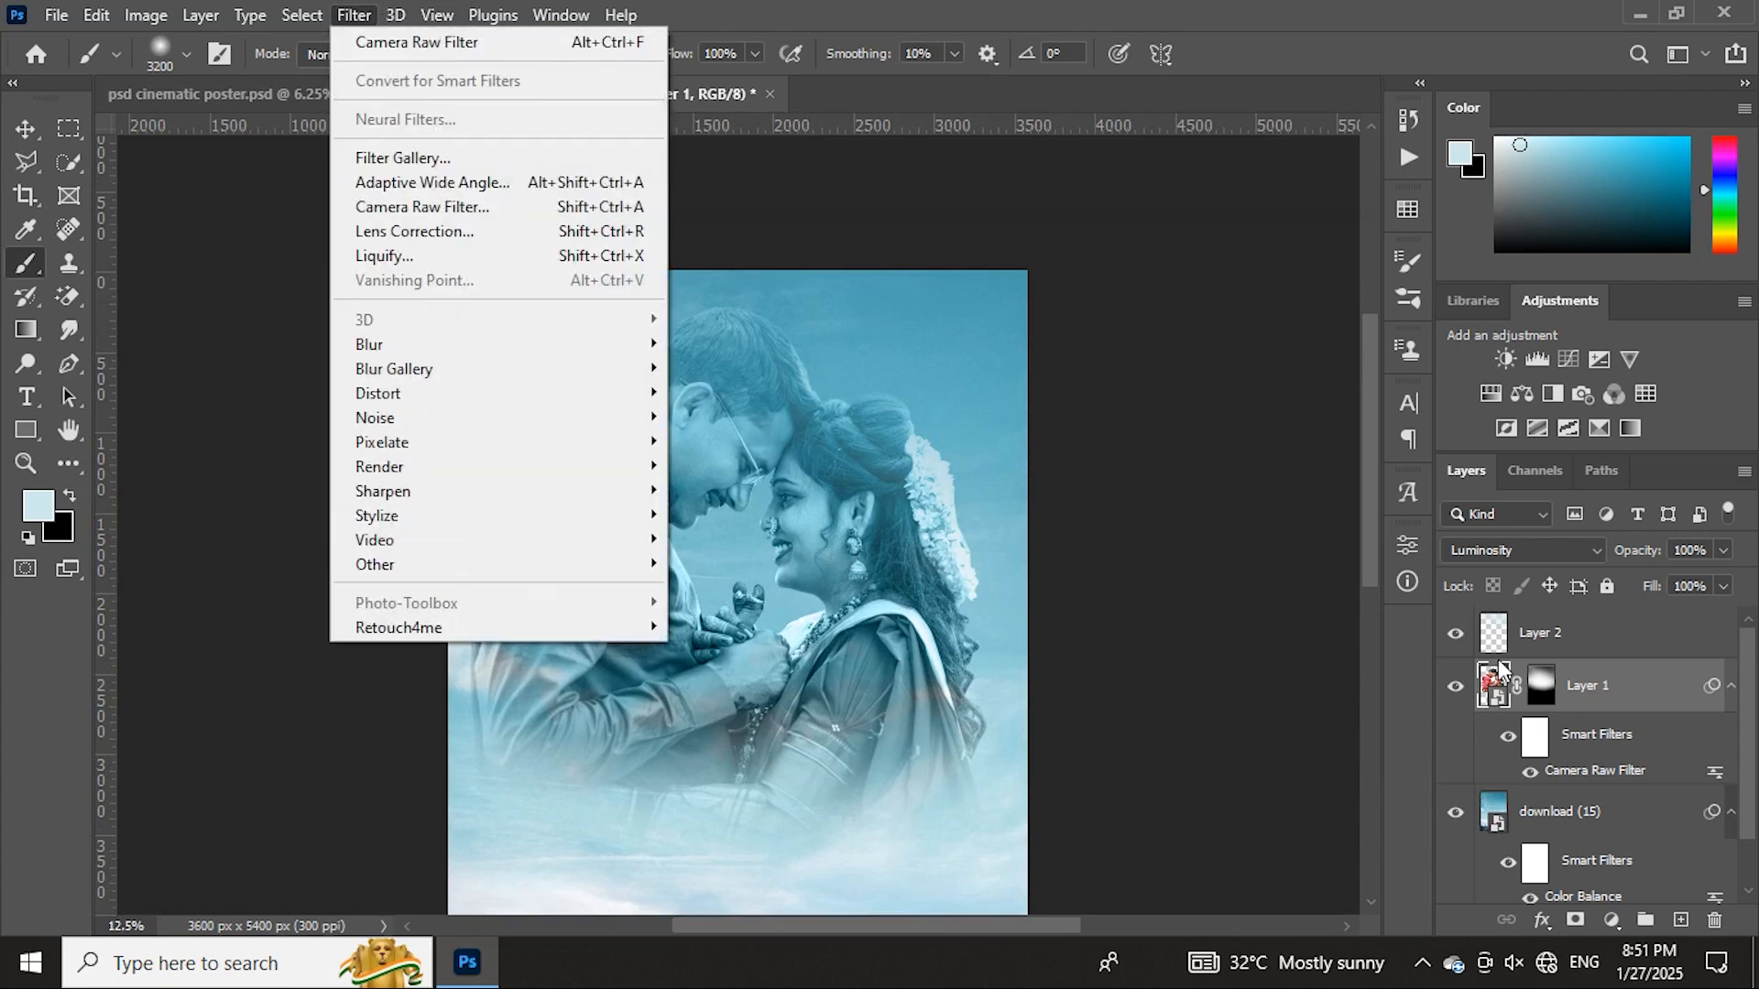
{"action": "left_click", "coordinate": [1602, 710]}
{"action": "double_click", "coordinate": [1455, 703]}
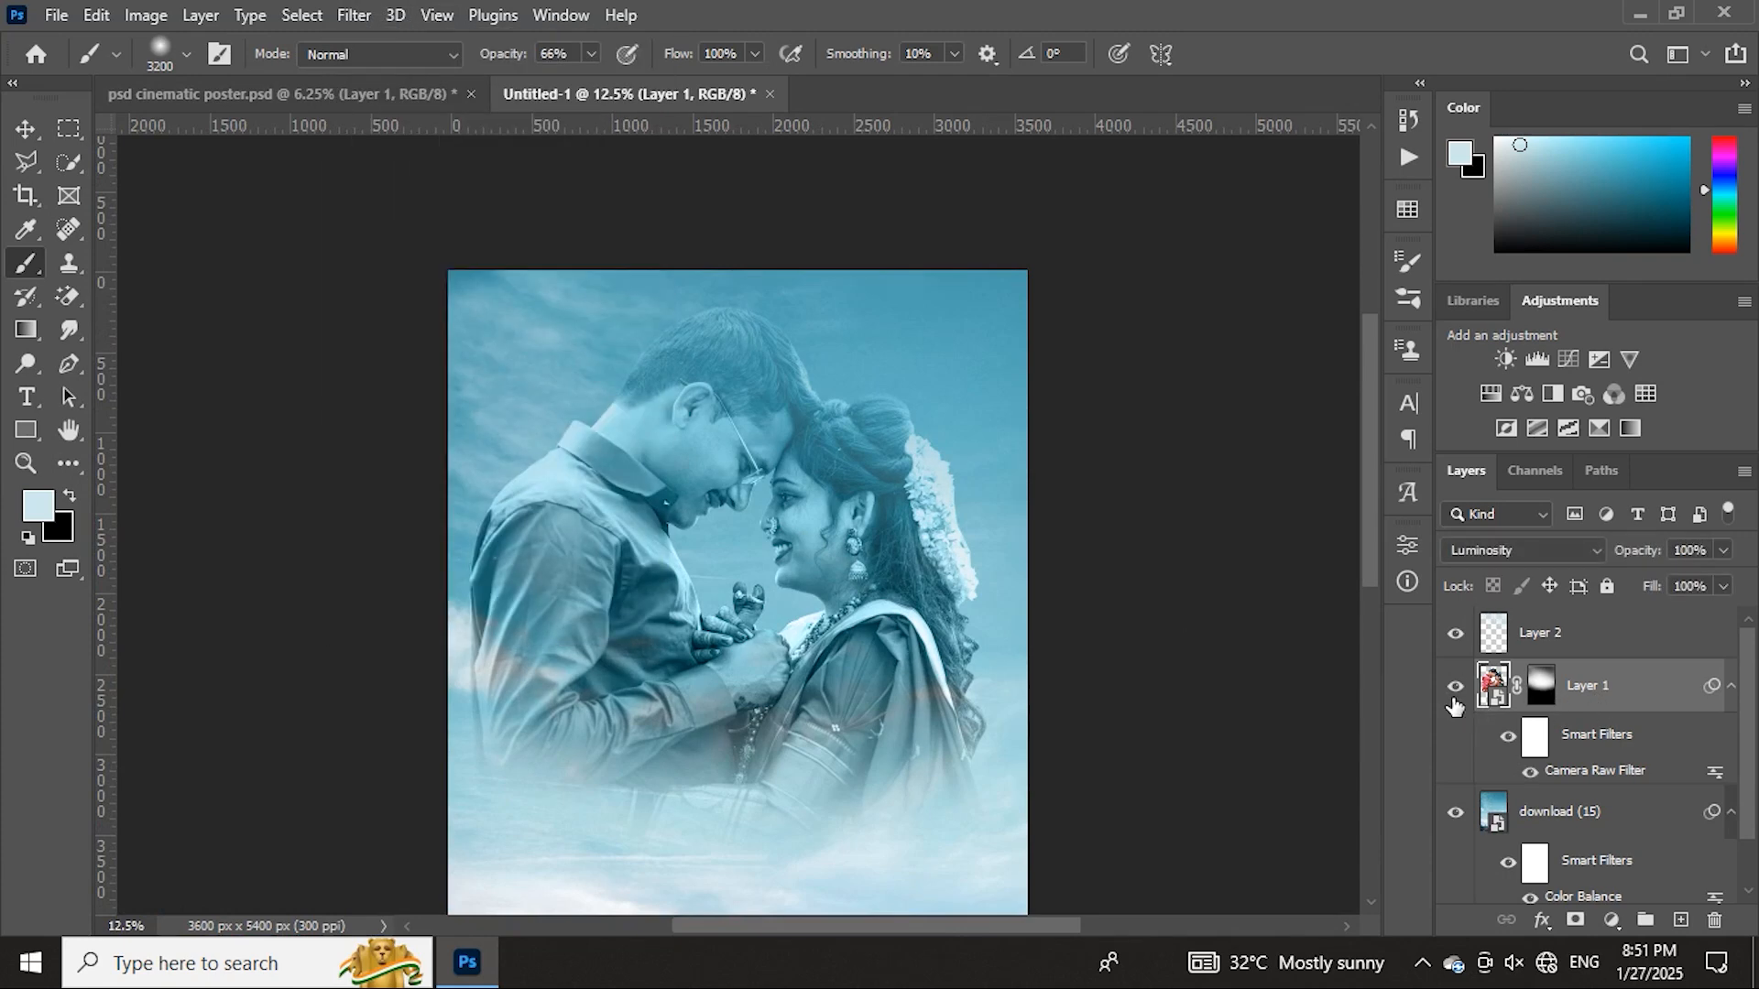
{"action": "scroll", "coordinate": [893, 637], "scroll_direction": "down", "scroll_amount": 5}
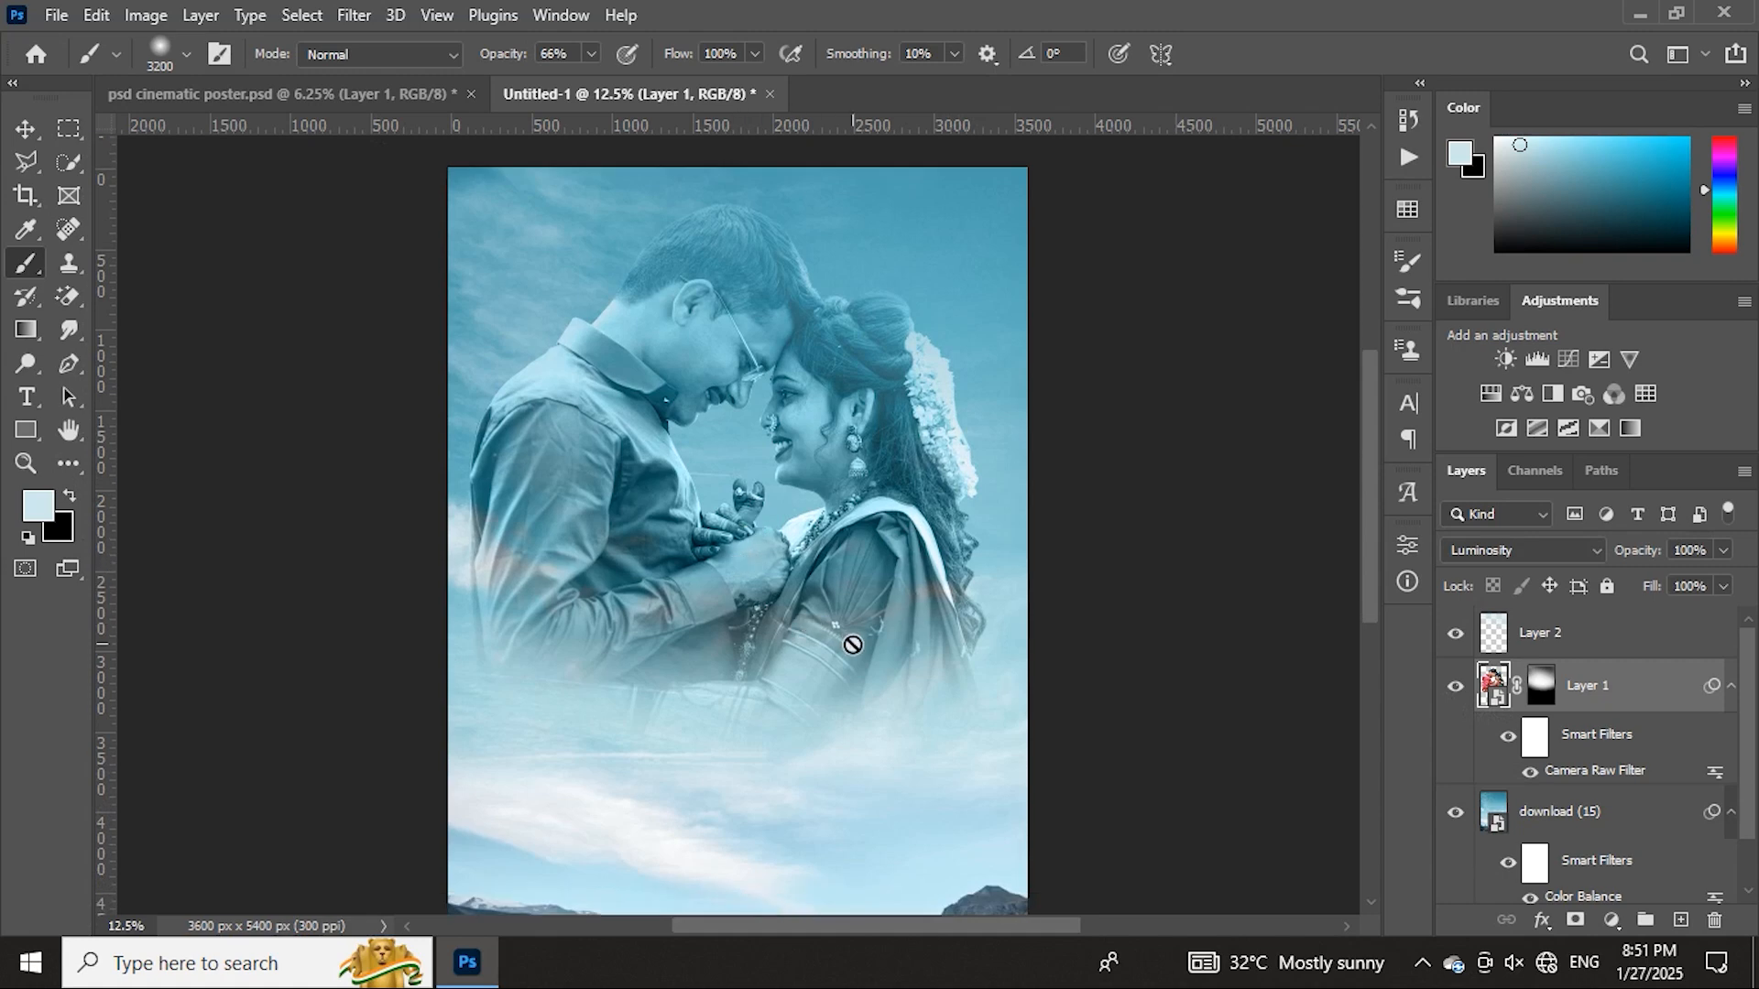
- Copy the standing couple cut-out from psd cinematic poster.psd into Untitled-1 and place it at the bottom centre at 100% scale
{"action": "left_click", "coordinate": [417, 97]}
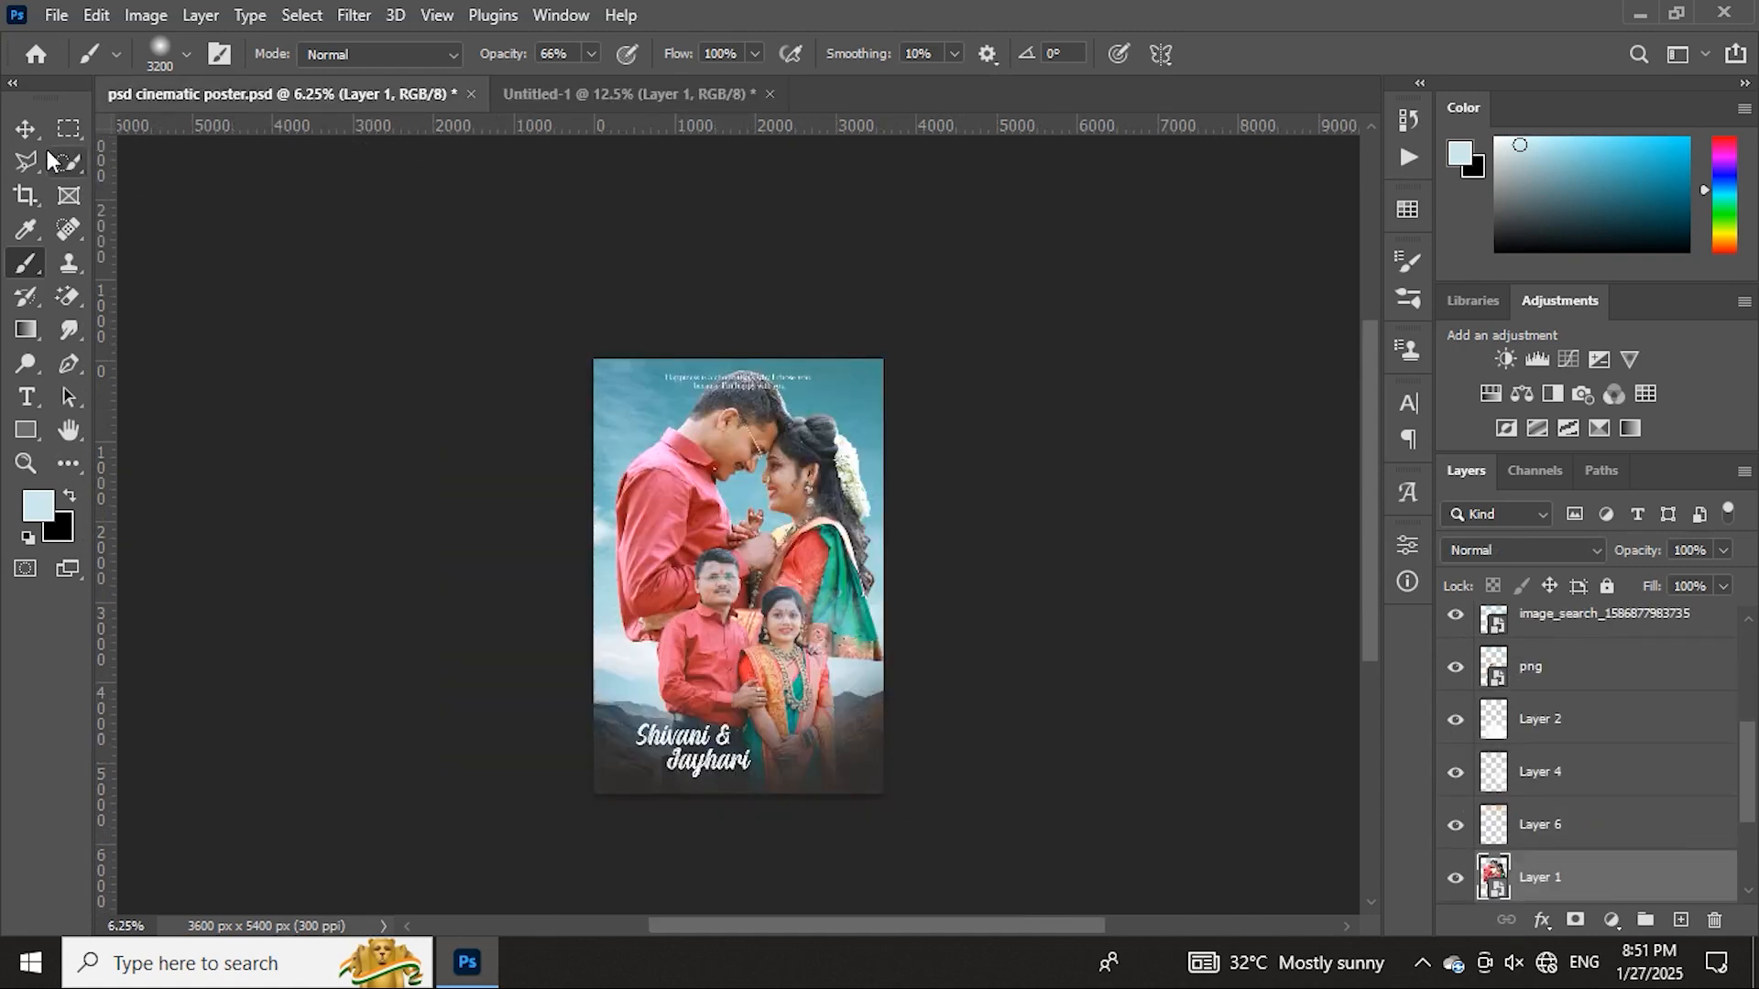
{"action": "left_click", "coordinate": [26, 128]}
{"action": "left_click_drag", "start_coordinate": [710, 600], "coordinate": [770, 740]}
{"action": "key", "text": "ctrl+minus"}
{"action": "key", "text": "ctrl+t"}
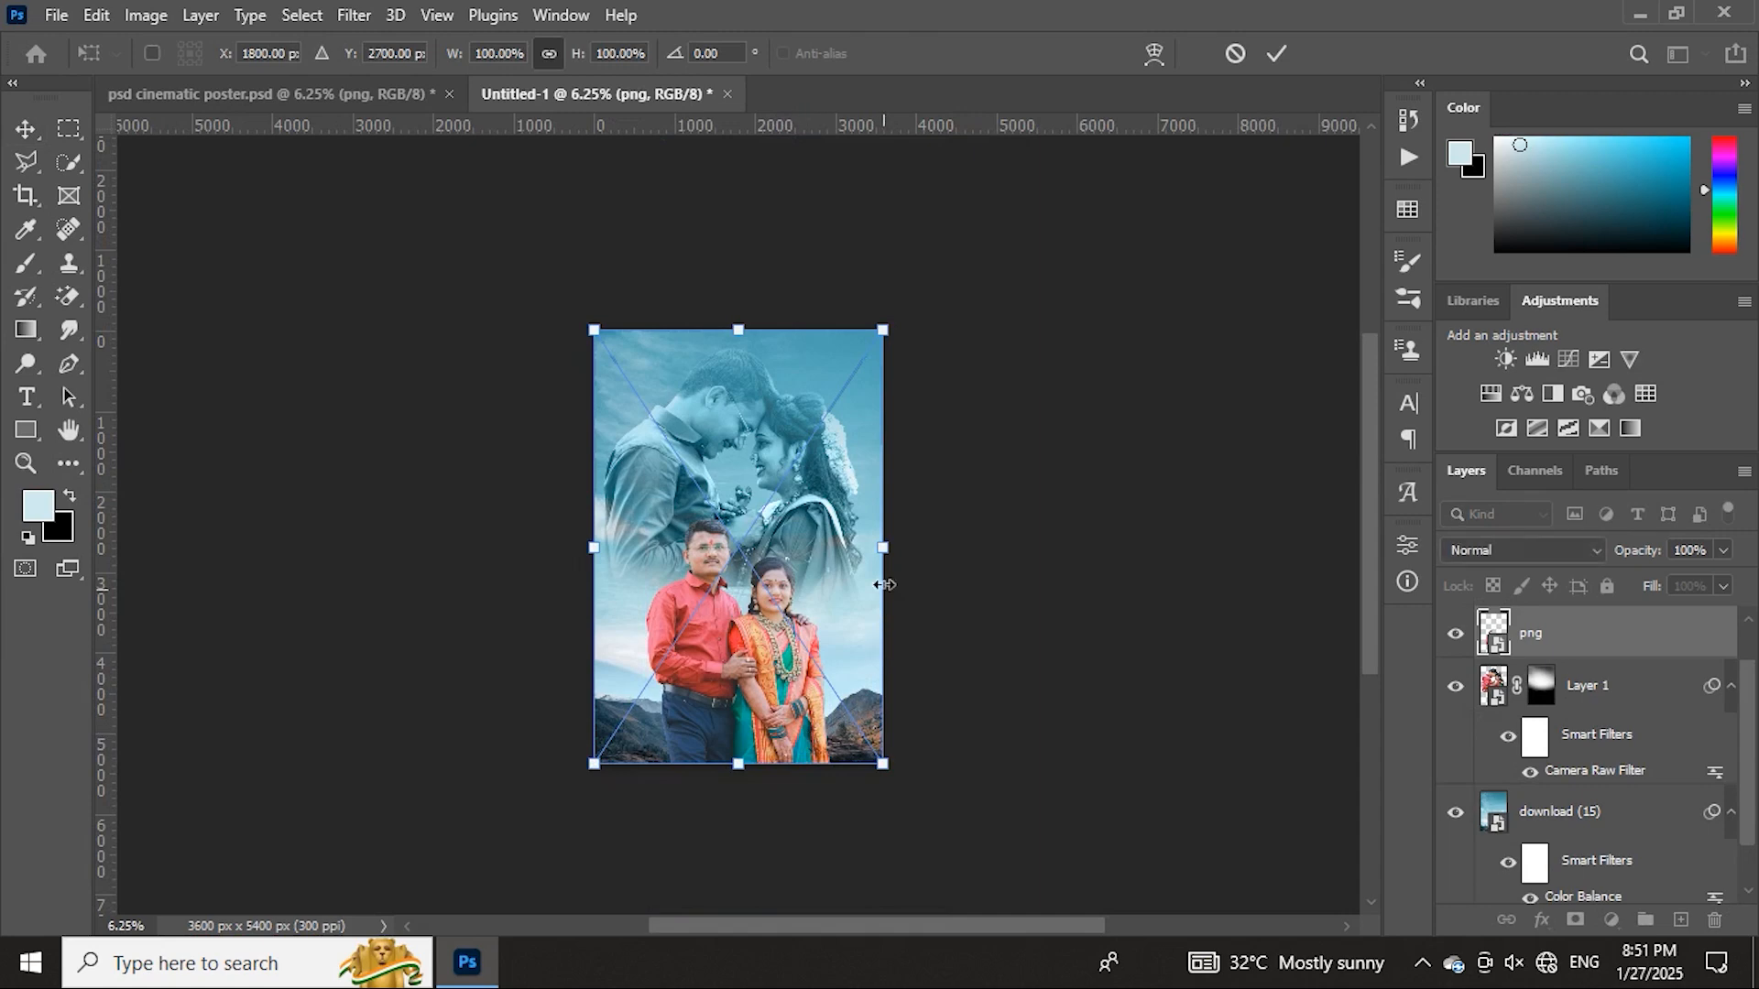
{"action": "mouse_move", "coordinate": [889, 543]}
{"action": "left_mouse_down"}
{"action": "mouse_move", "coordinate": [903, 543]}
{"action": "mouse_move", "coordinate": [884, 546]}
{"action": "left_mouse_up"}
{"action": "left_click", "coordinate": [1277, 54]}
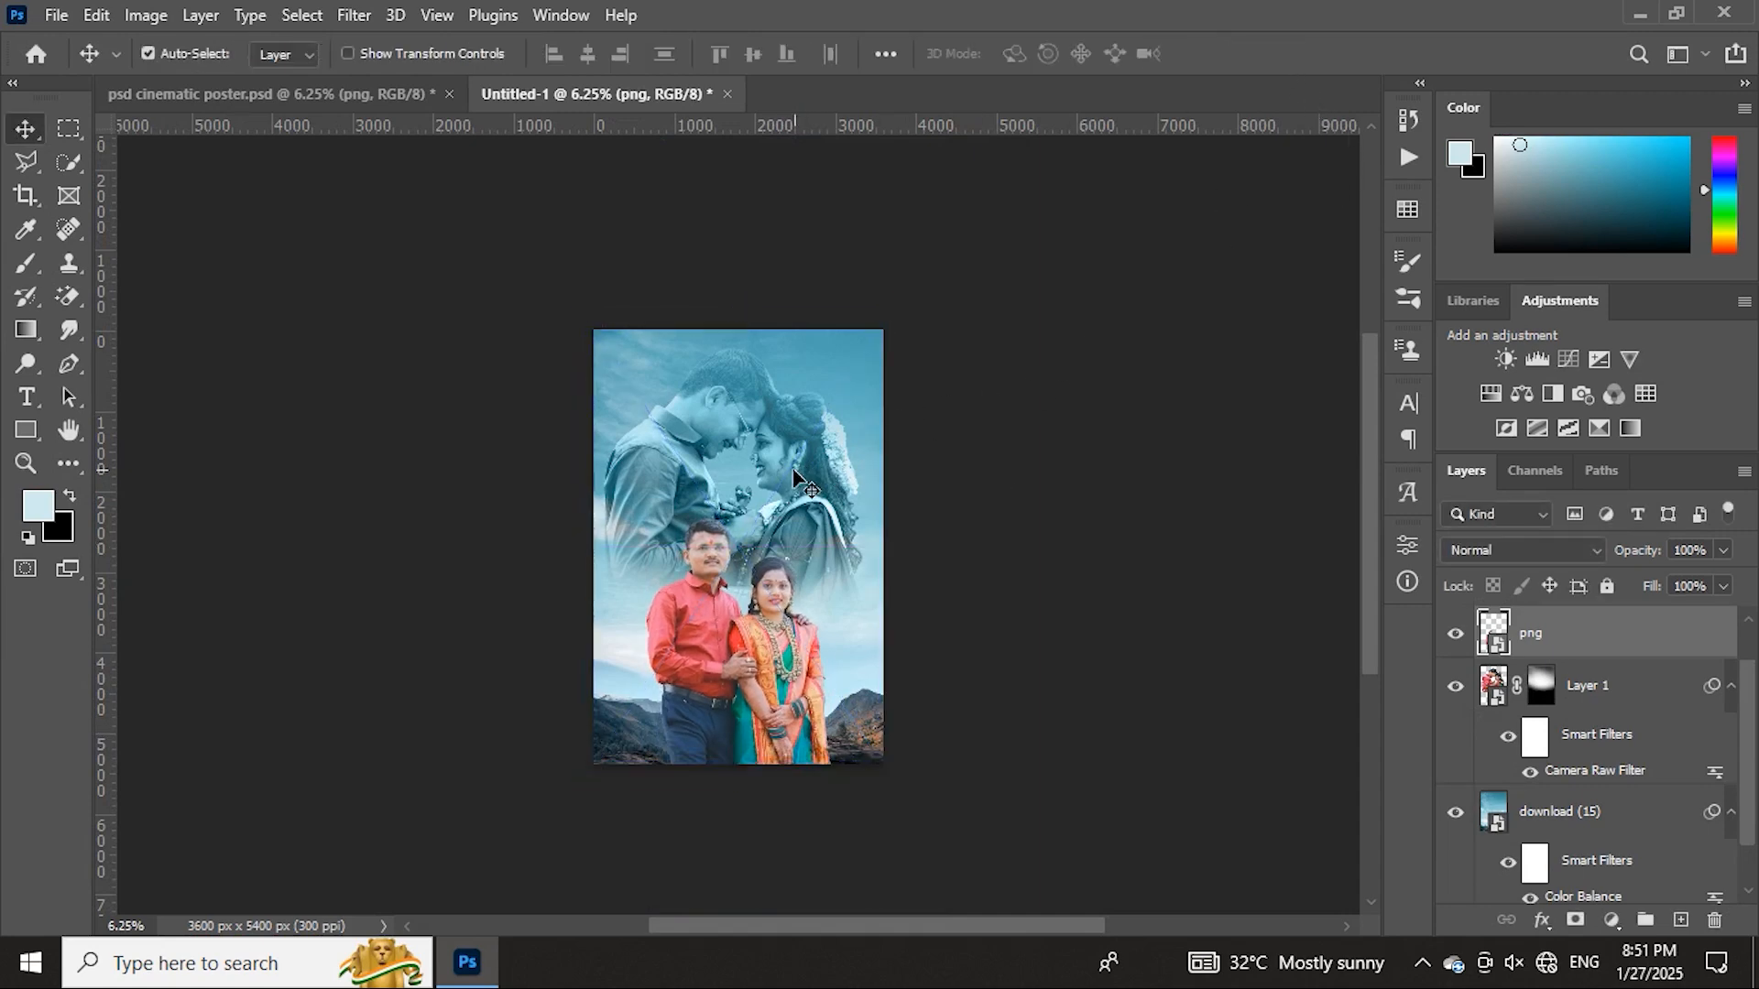
- Check the standing couple layer hidden and shown, and move the Soft Light layer directly beneath it
{"action": "key", "text": "ctrl+shift+alt+n"}
{"action": "left_click", "coordinate": [1455, 686]}
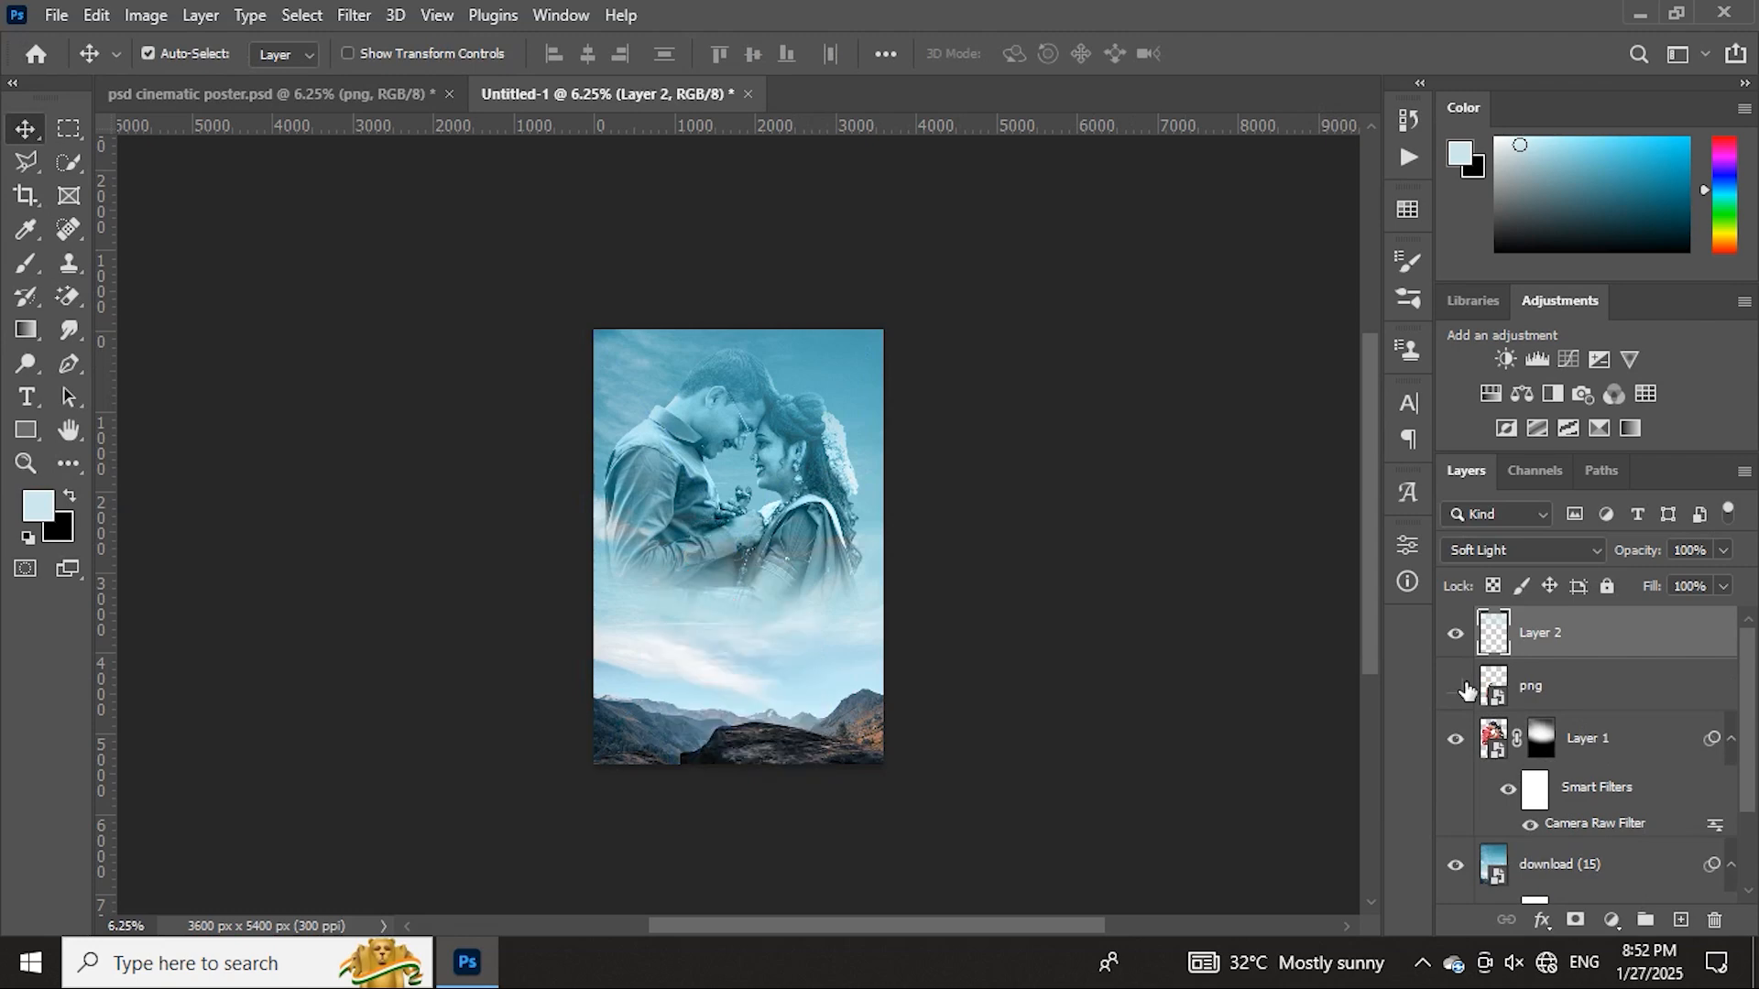
{"action": "left_click", "coordinate": [1456, 686]}
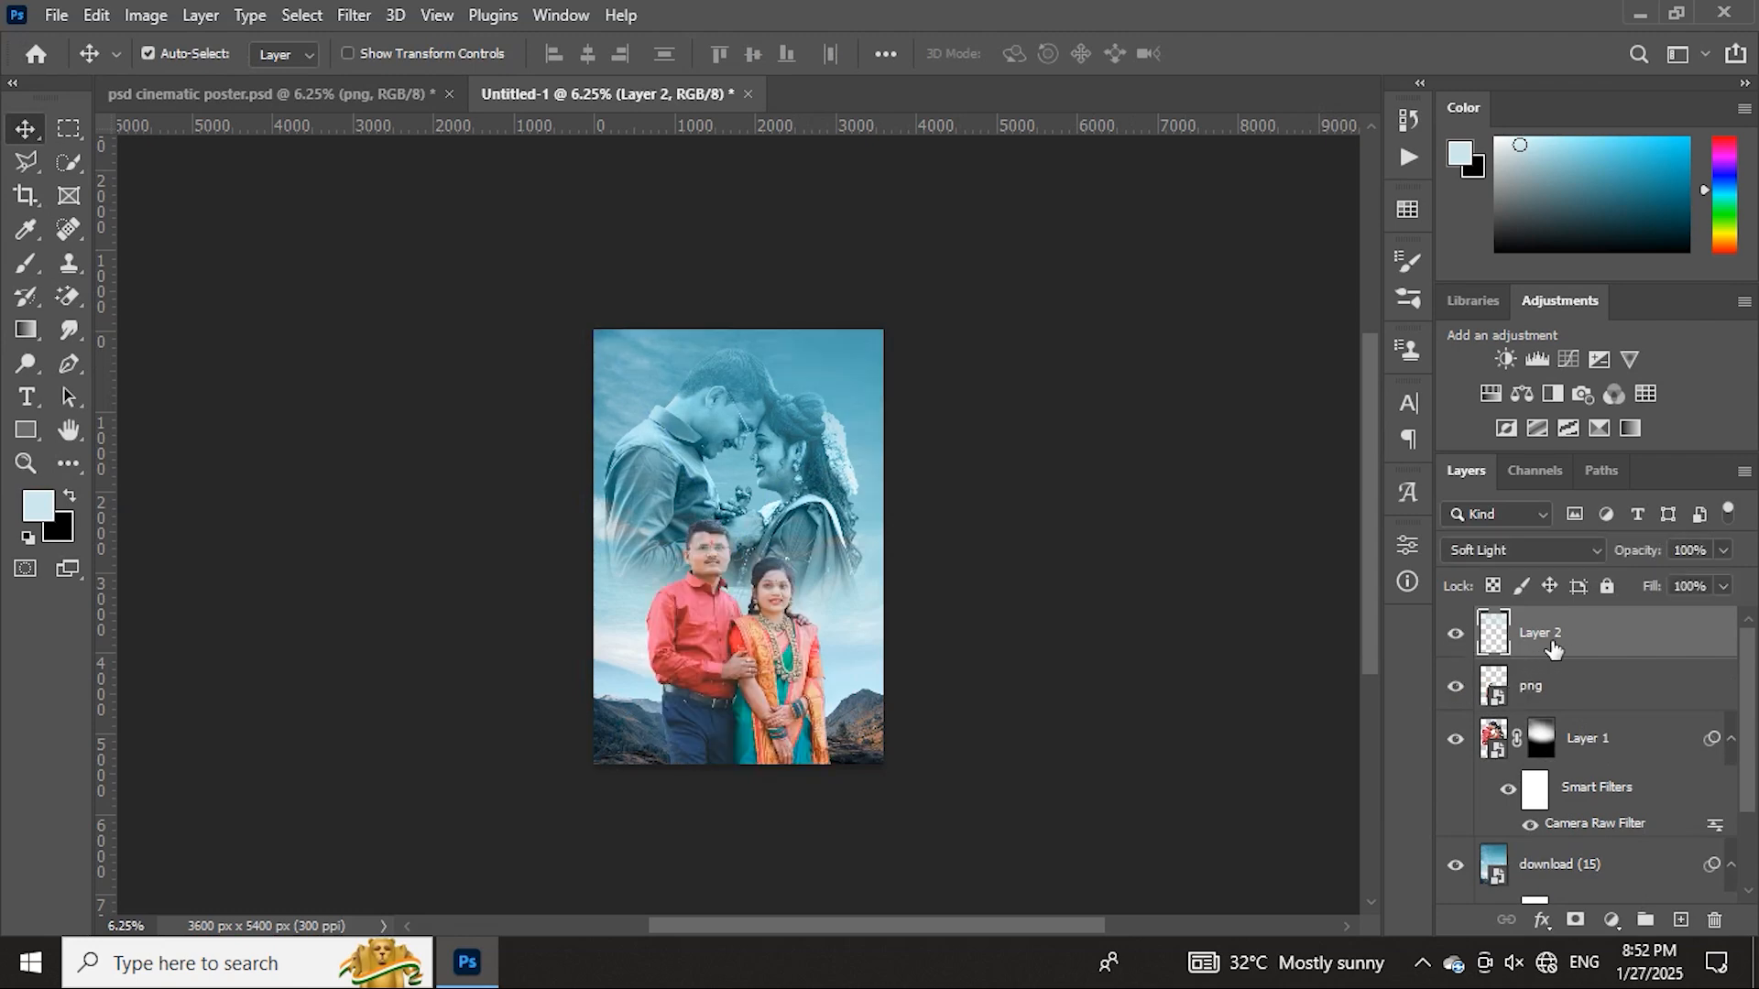
{"action": "left_click_drag", "start_coordinate": [1558, 653], "coordinate": [1570, 729]}
- Link the Soft Light layer with the background couple layer and scale both down to 93.35%
{"action": "left_click", "coordinate": [1612, 739], "text": "shift"}
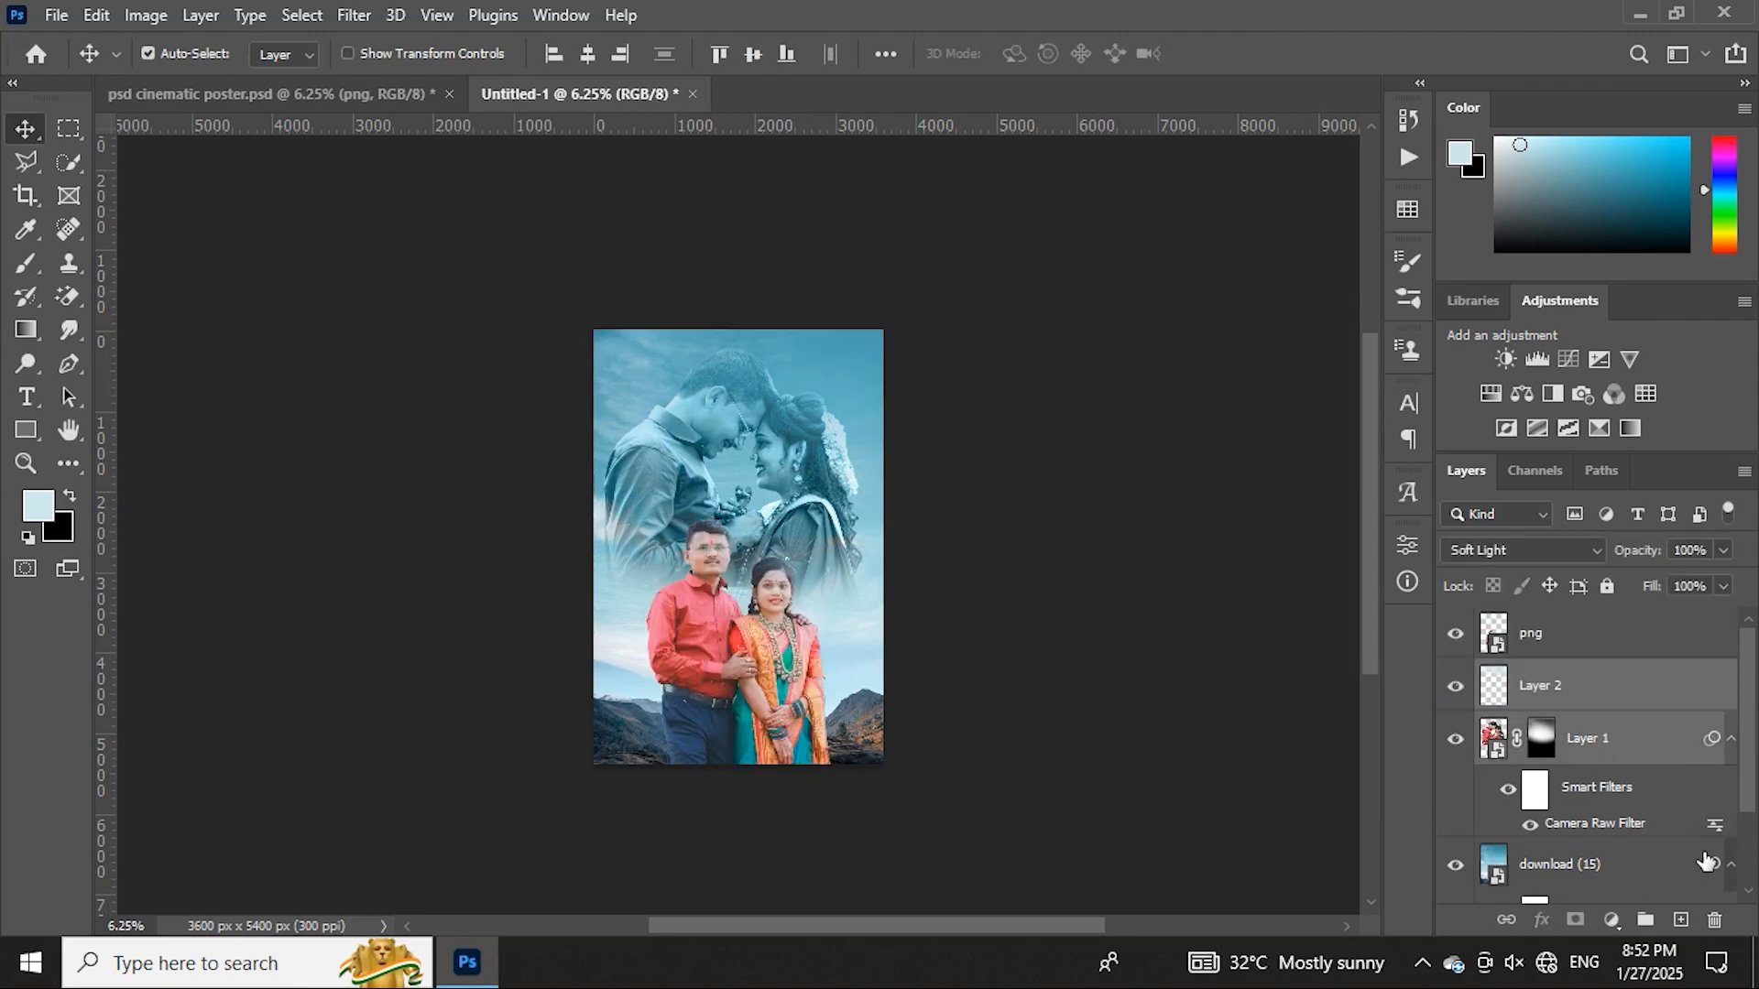
{"action": "left_click", "coordinate": [1508, 918]}
{"action": "key", "text": "ctrl+t"}
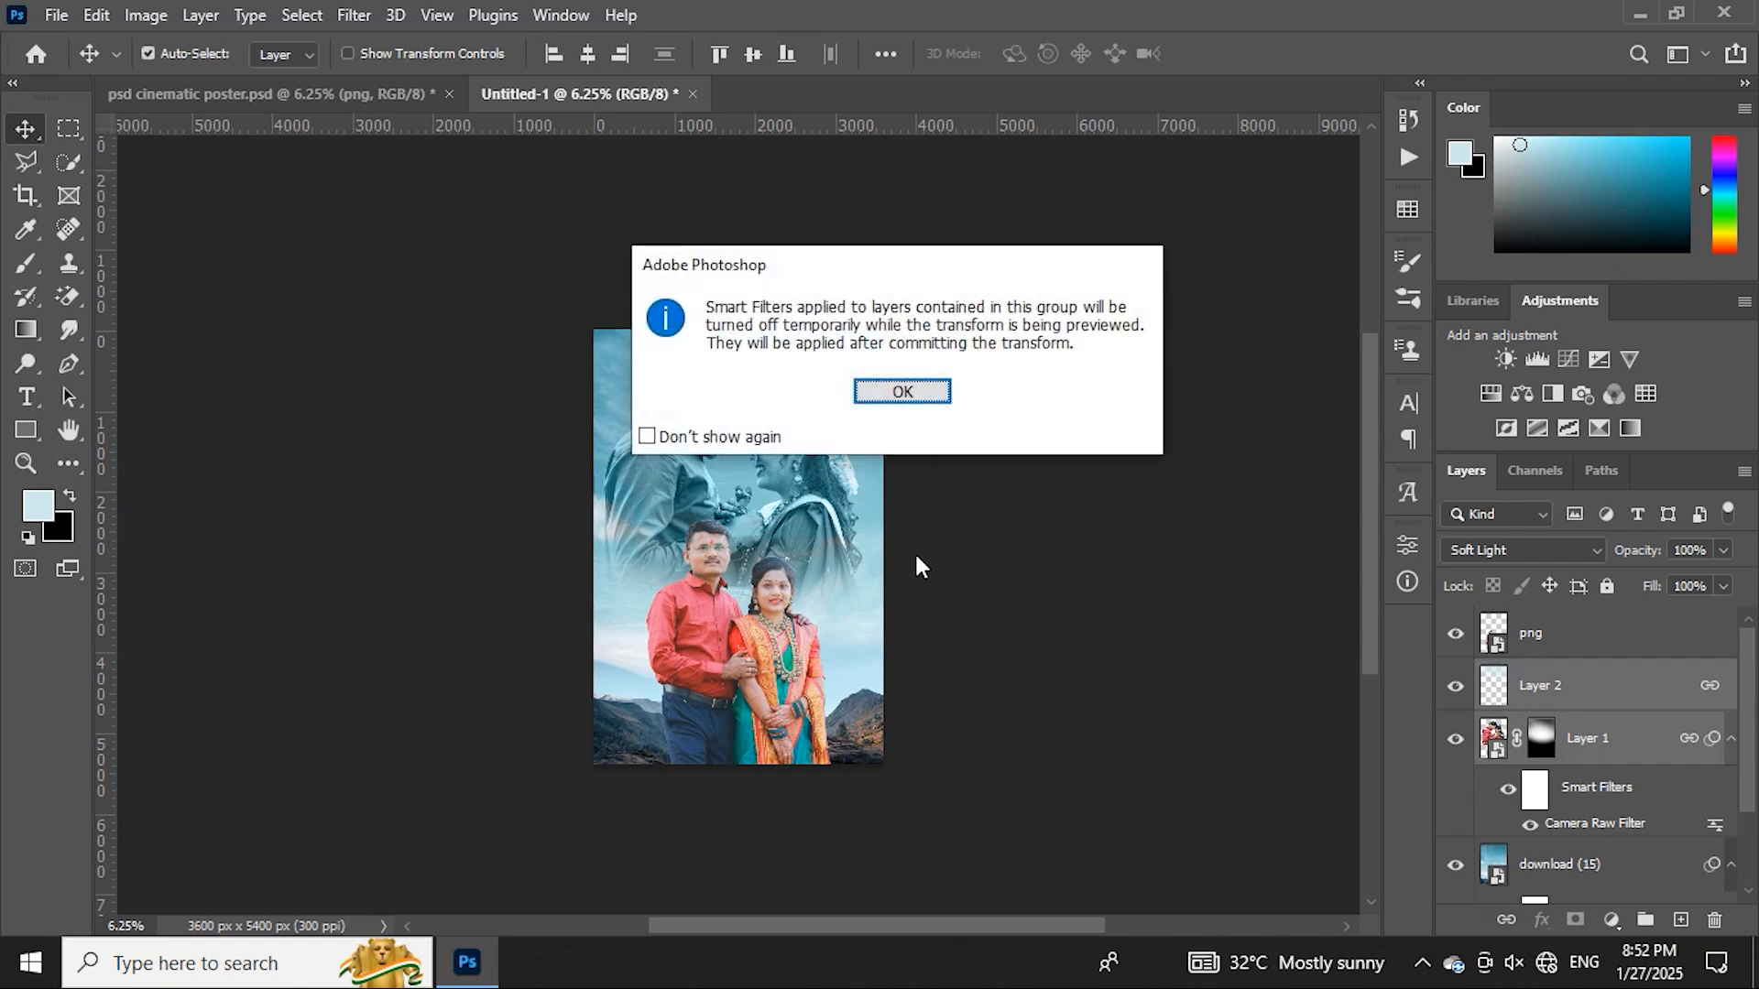
{"action": "left_click", "coordinate": [888, 394]}
{"action": "left_click_drag", "start_coordinate": [746, 639], "coordinate": [746, 617]}
{"action": "left_click", "coordinate": [1276, 54]}
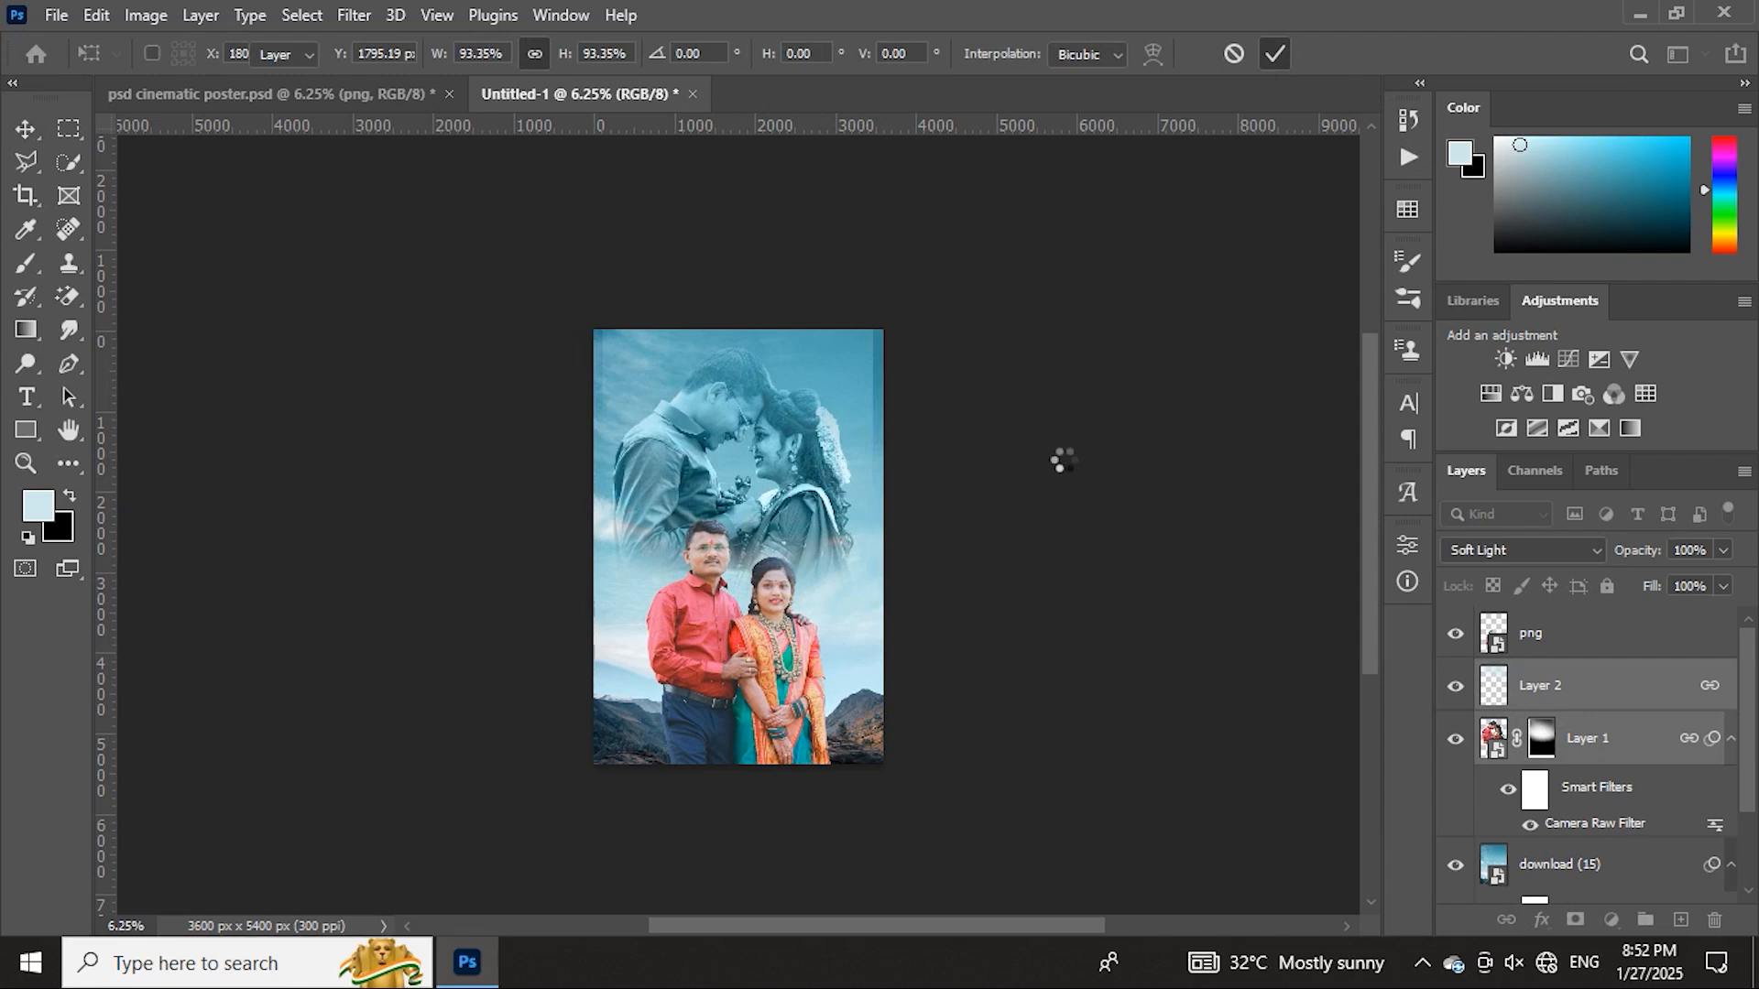
- Unlink the Soft Light layer and enlarge it alone to 116.67% so it extends past the canvas sides
{"action": "key", "text": "ctrl+plus"}
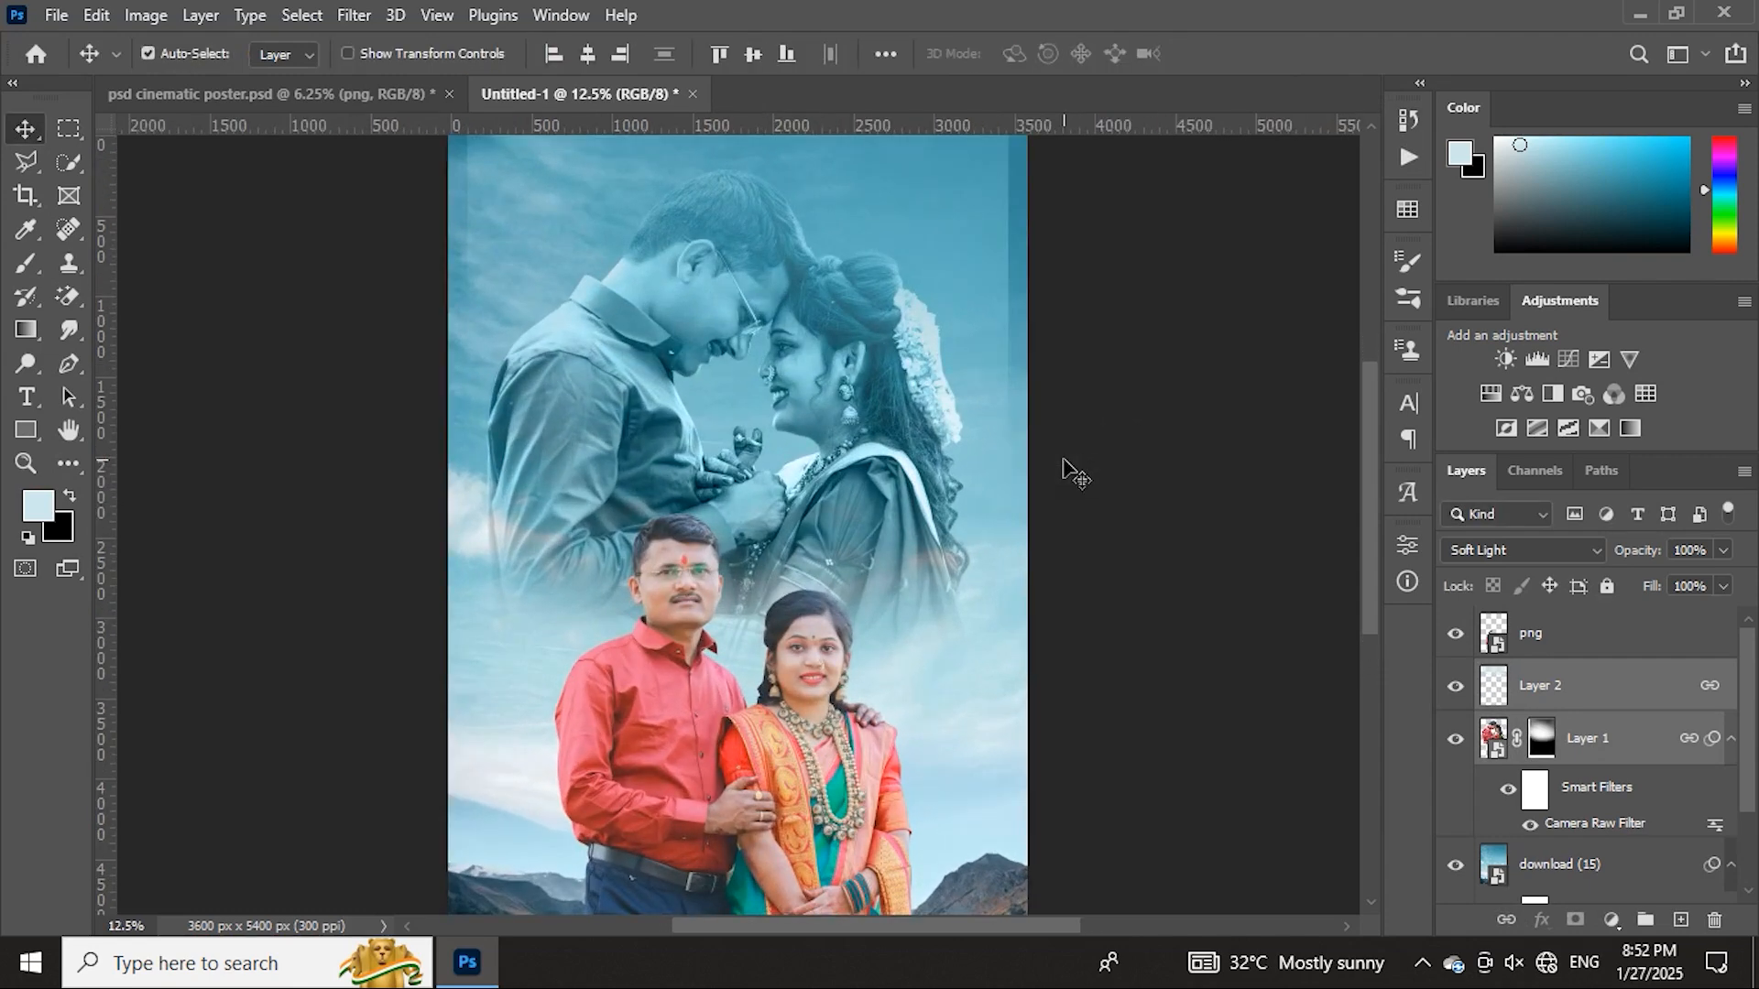
{"action": "scroll", "coordinate": [1063, 472], "scroll_direction": "up", "scroll_amount": 5}
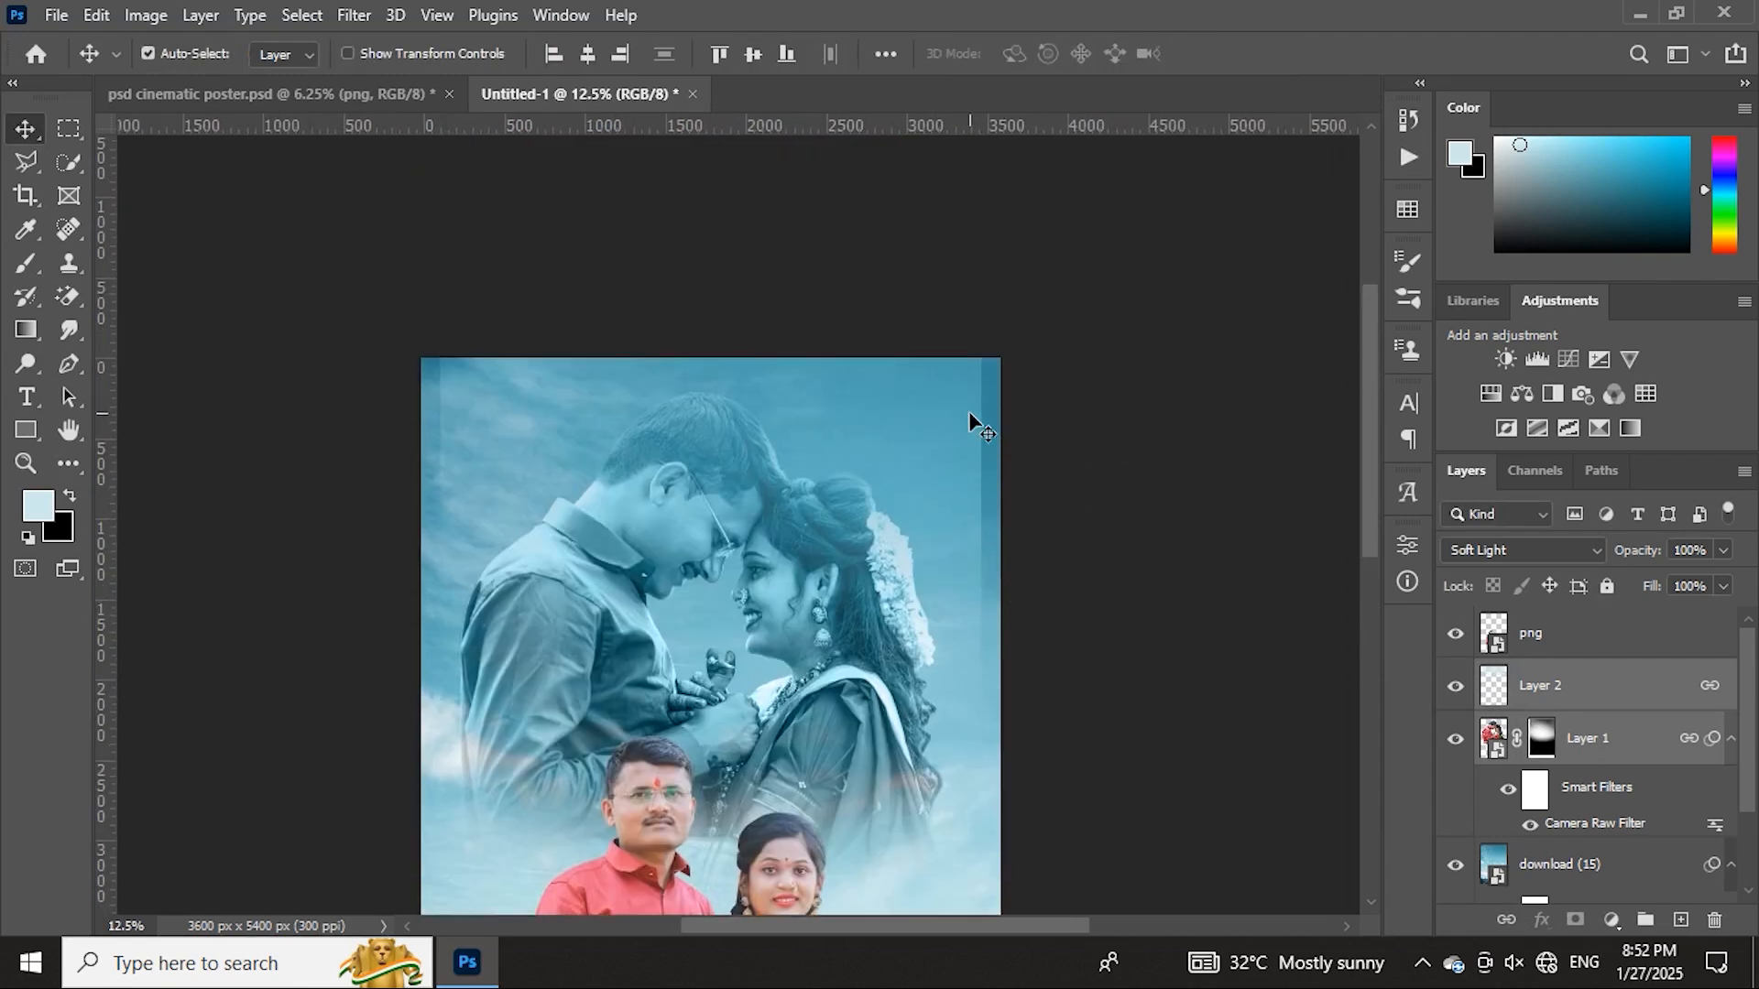
{"action": "left_click", "coordinate": [1589, 692]}
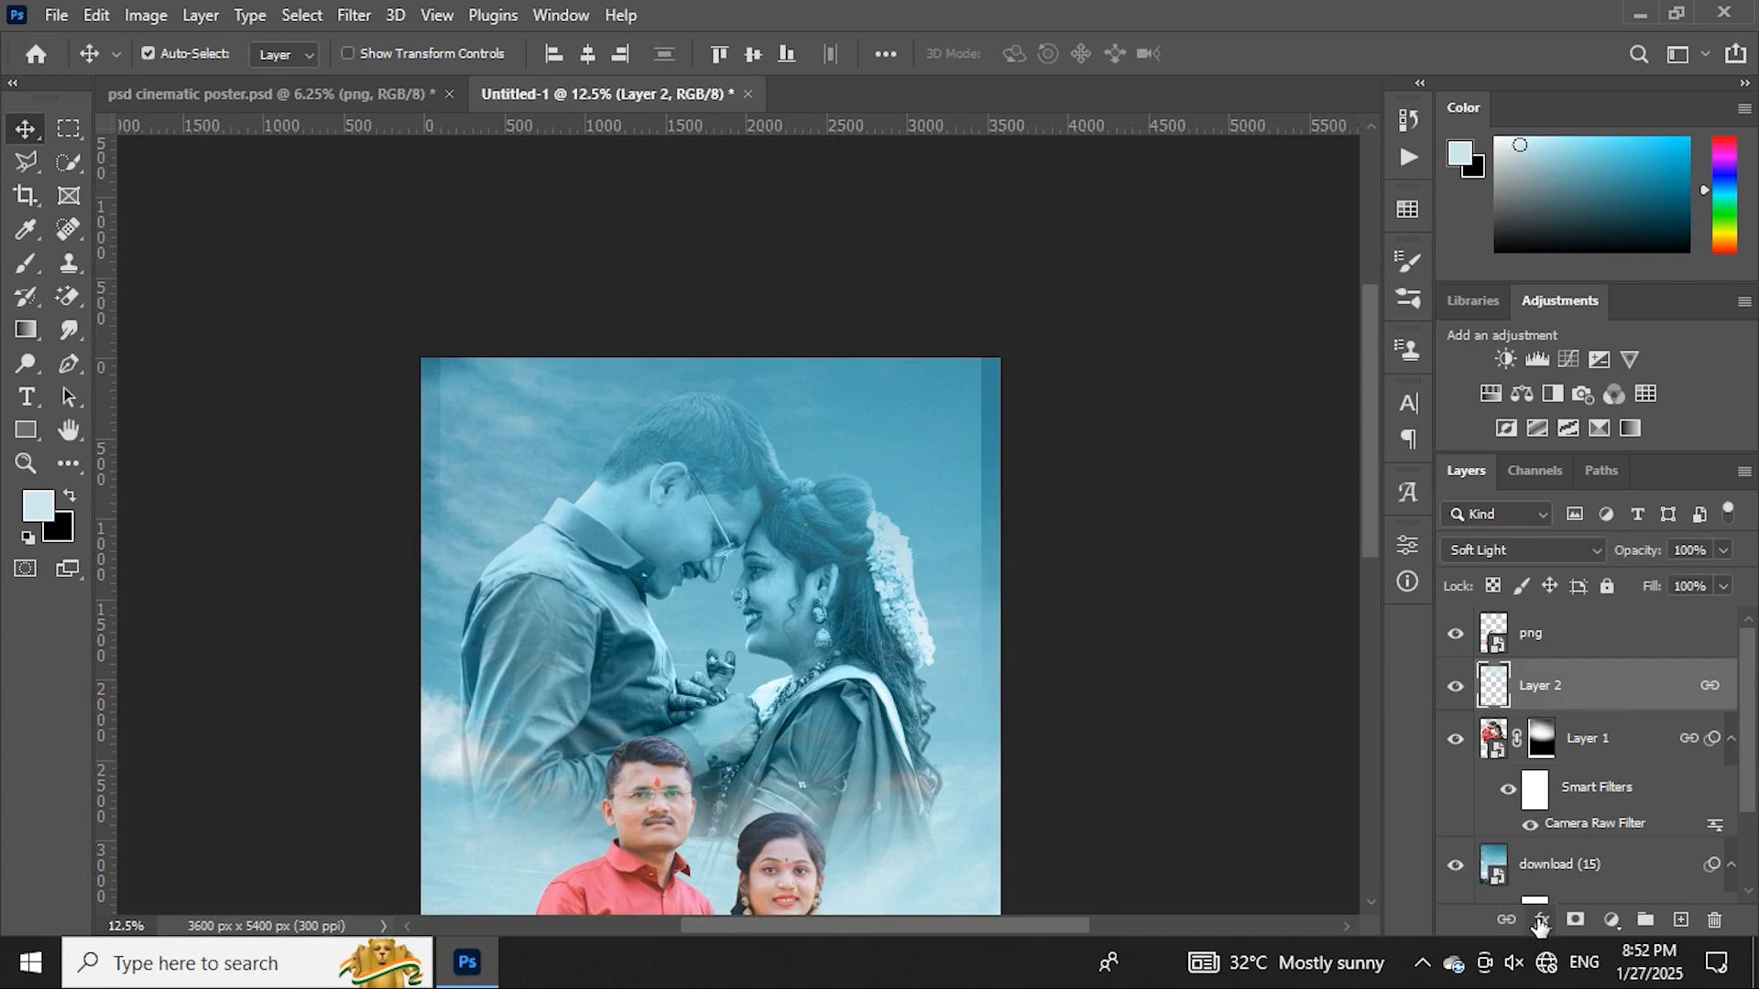
{"action": "key", "text": "ctrl+t"}
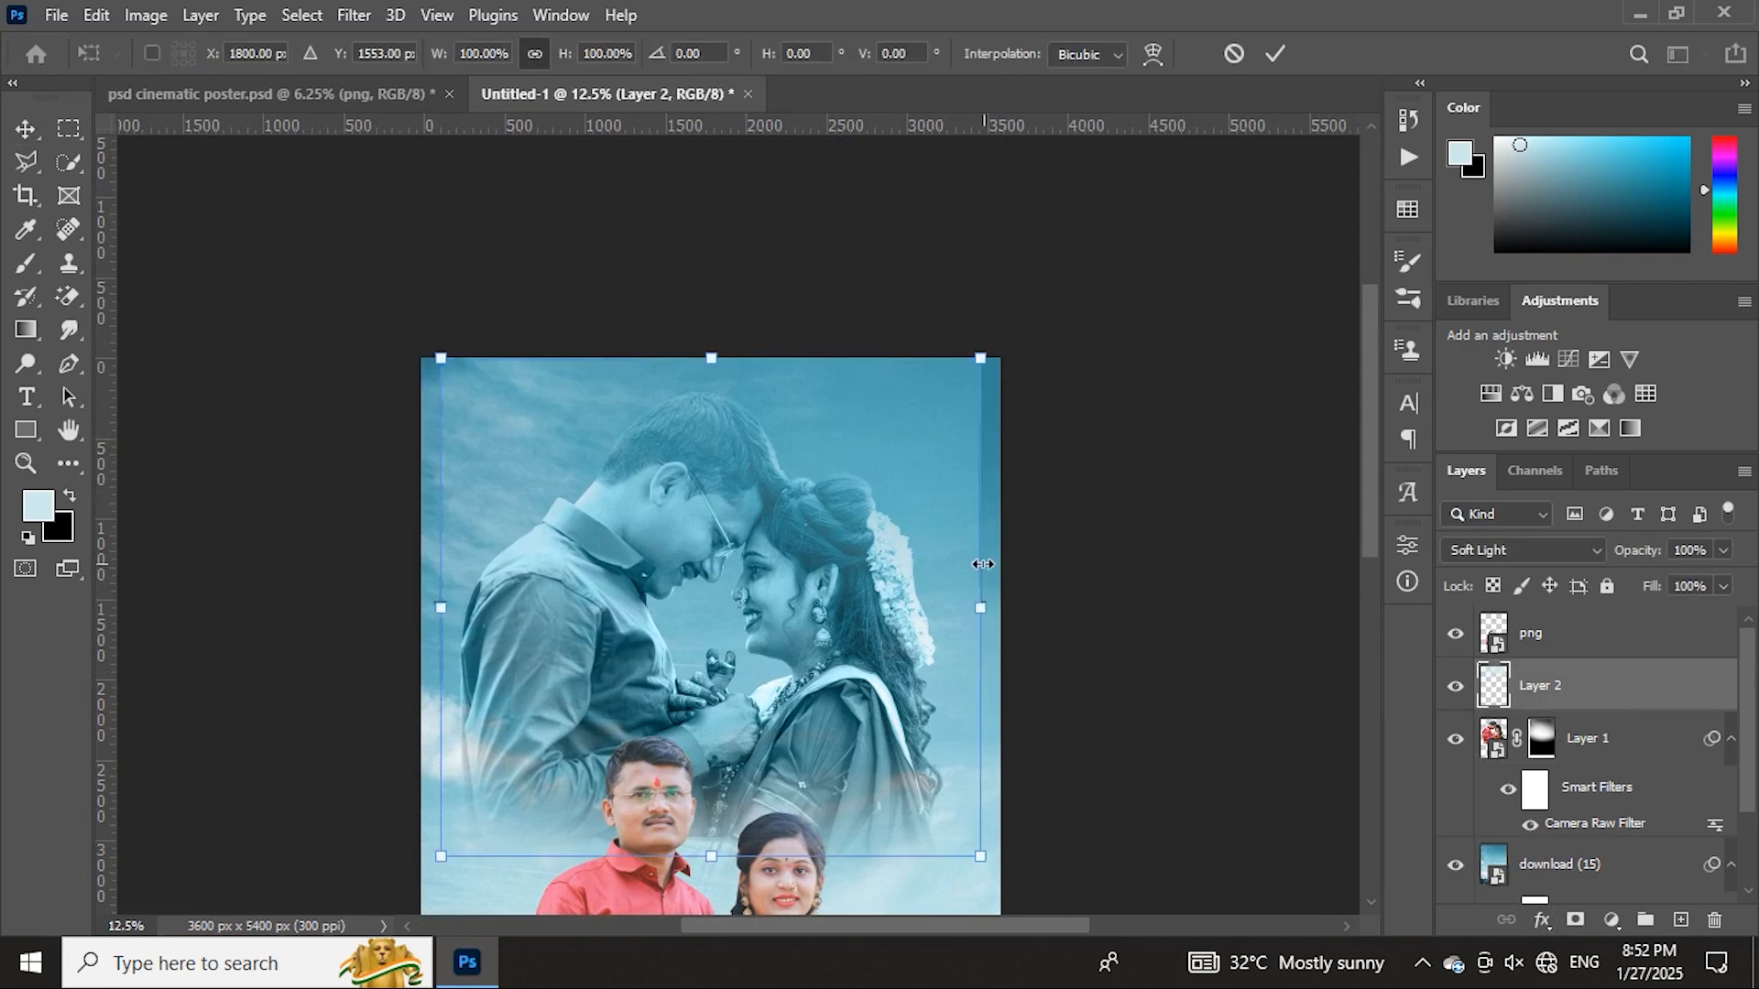
{"action": "left_click_drag", "start_coordinate": [980, 612], "coordinate": [1025, 608]}
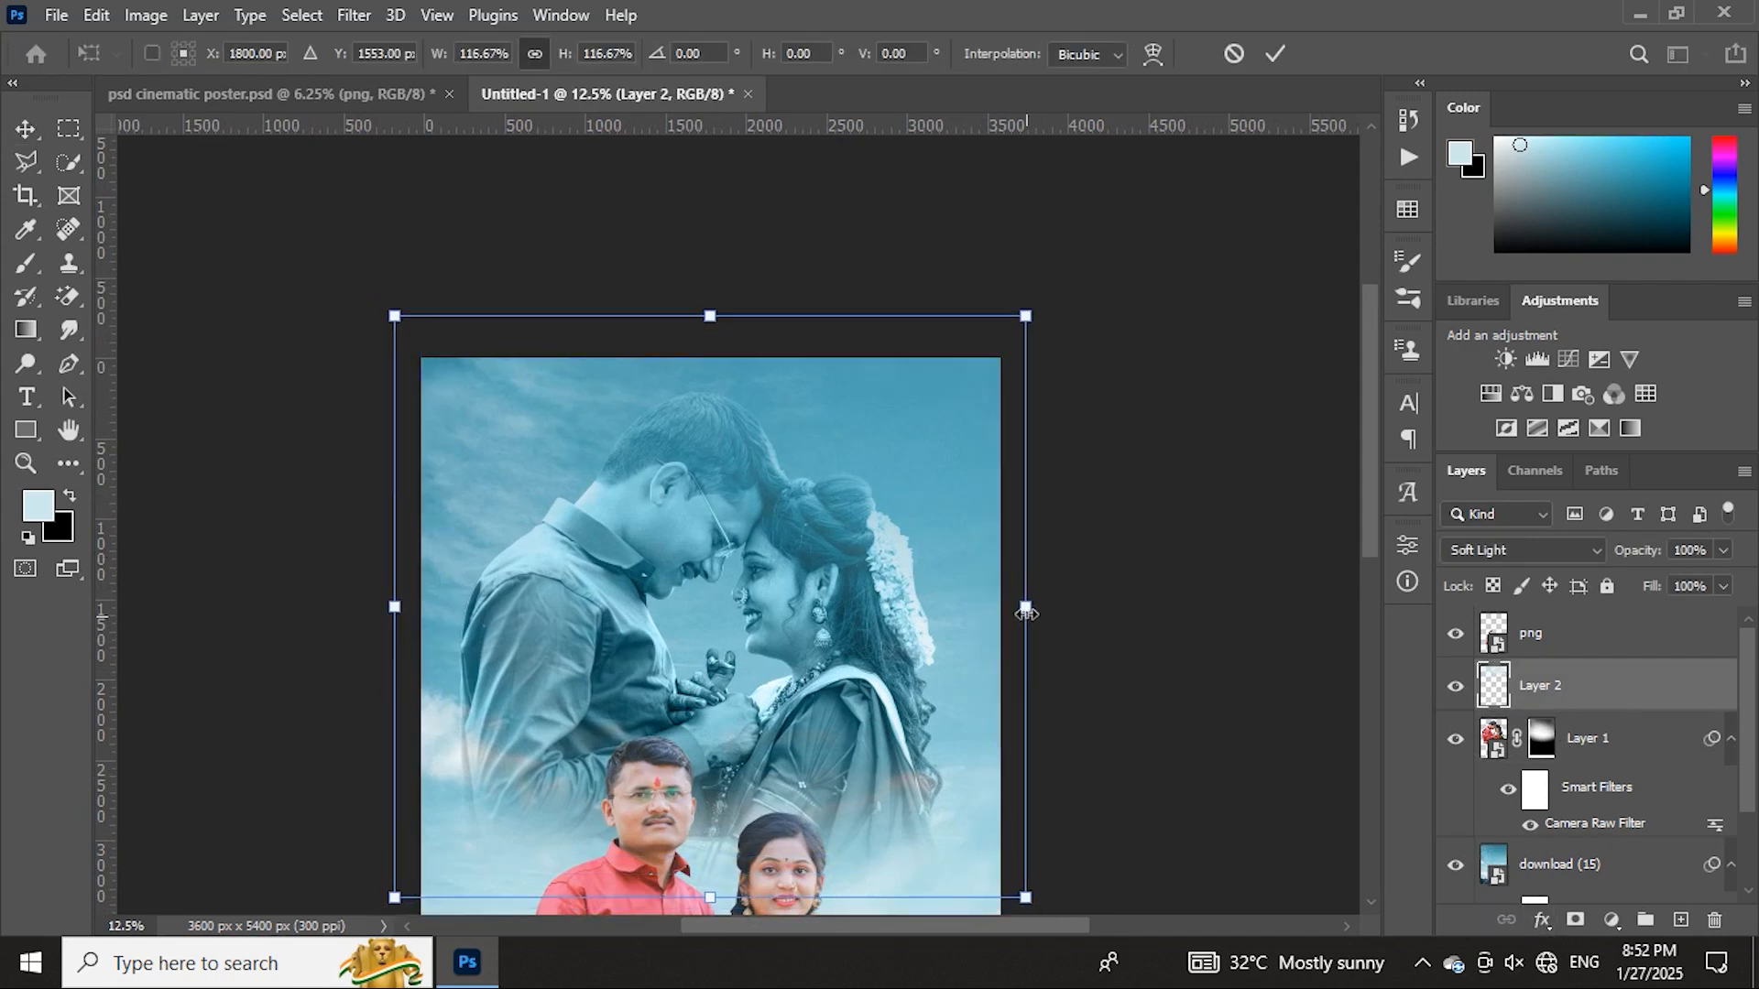
{"action": "left_click", "coordinate": [1276, 53]}
- Apply a Camera Raw Filter to the standing couple with Contrast +18, Highlights -27, Shadows +8, Whites -20, Texture +32 and Clarity +21
{"action": "left_click_drag", "start_coordinate": [1049, 428], "coordinate": [1133, 332]}
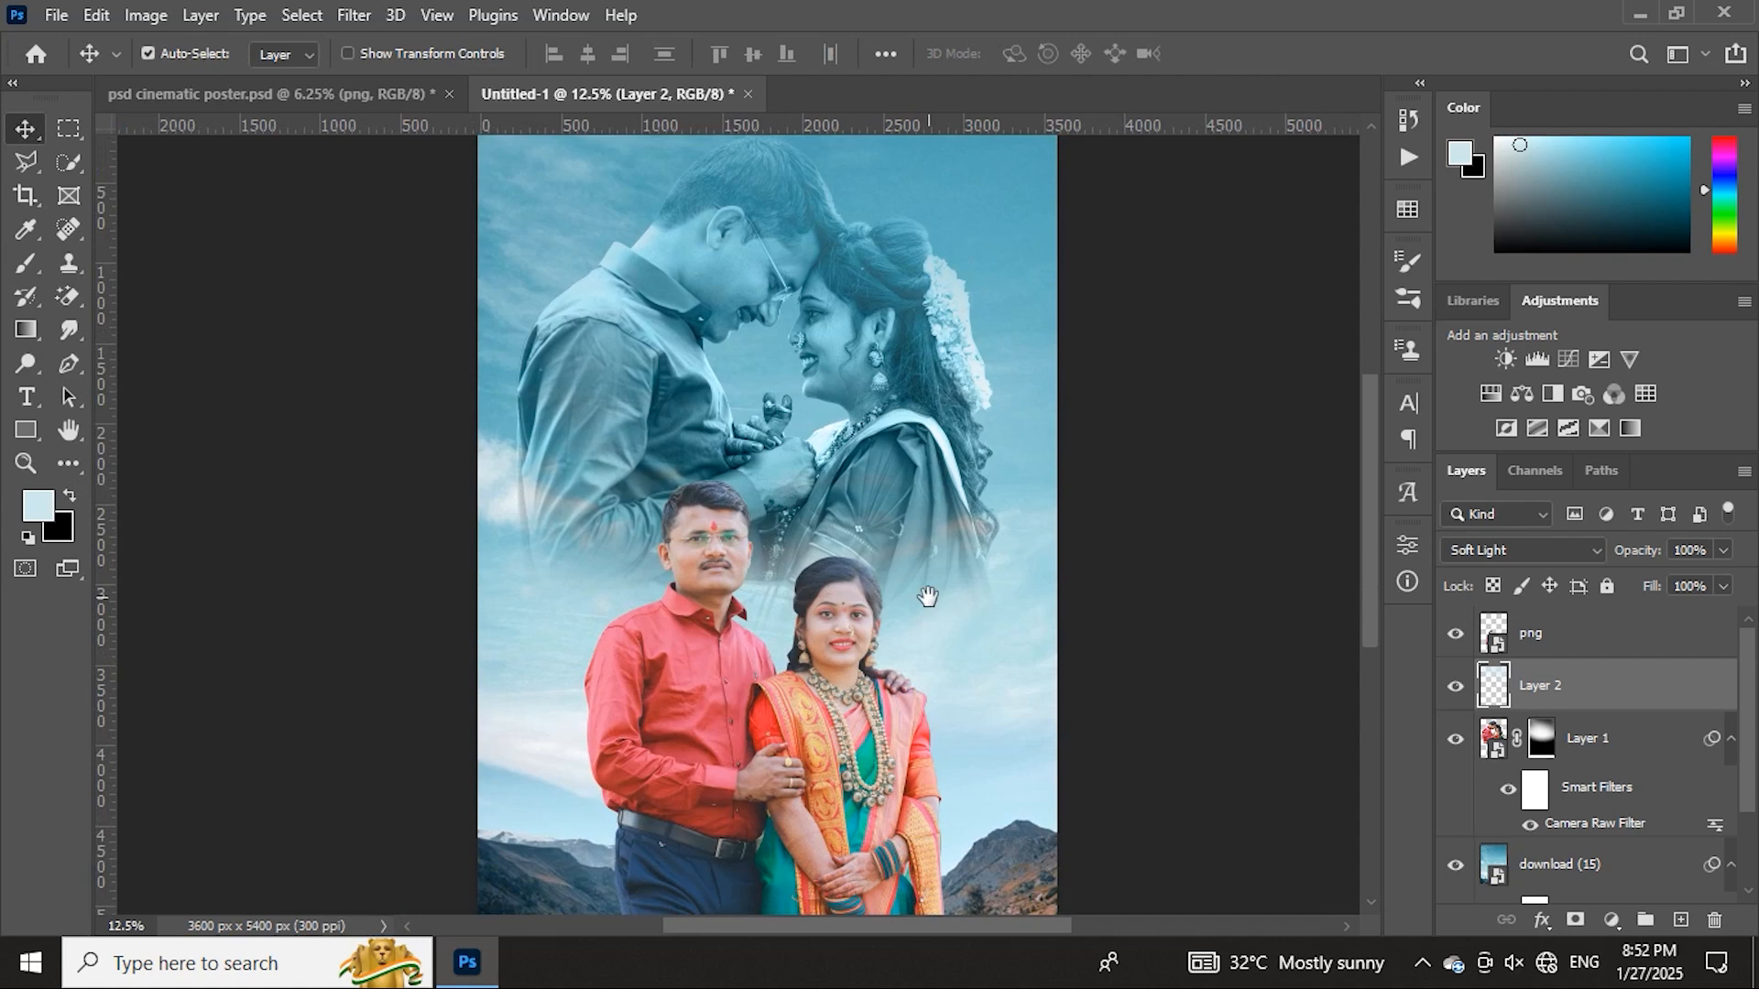
{"action": "left_click_drag", "start_coordinate": [927, 596], "coordinate": [940, 495]}
{"action": "left_click_drag", "start_coordinate": [834, 574], "coordinate": [837, 588]}
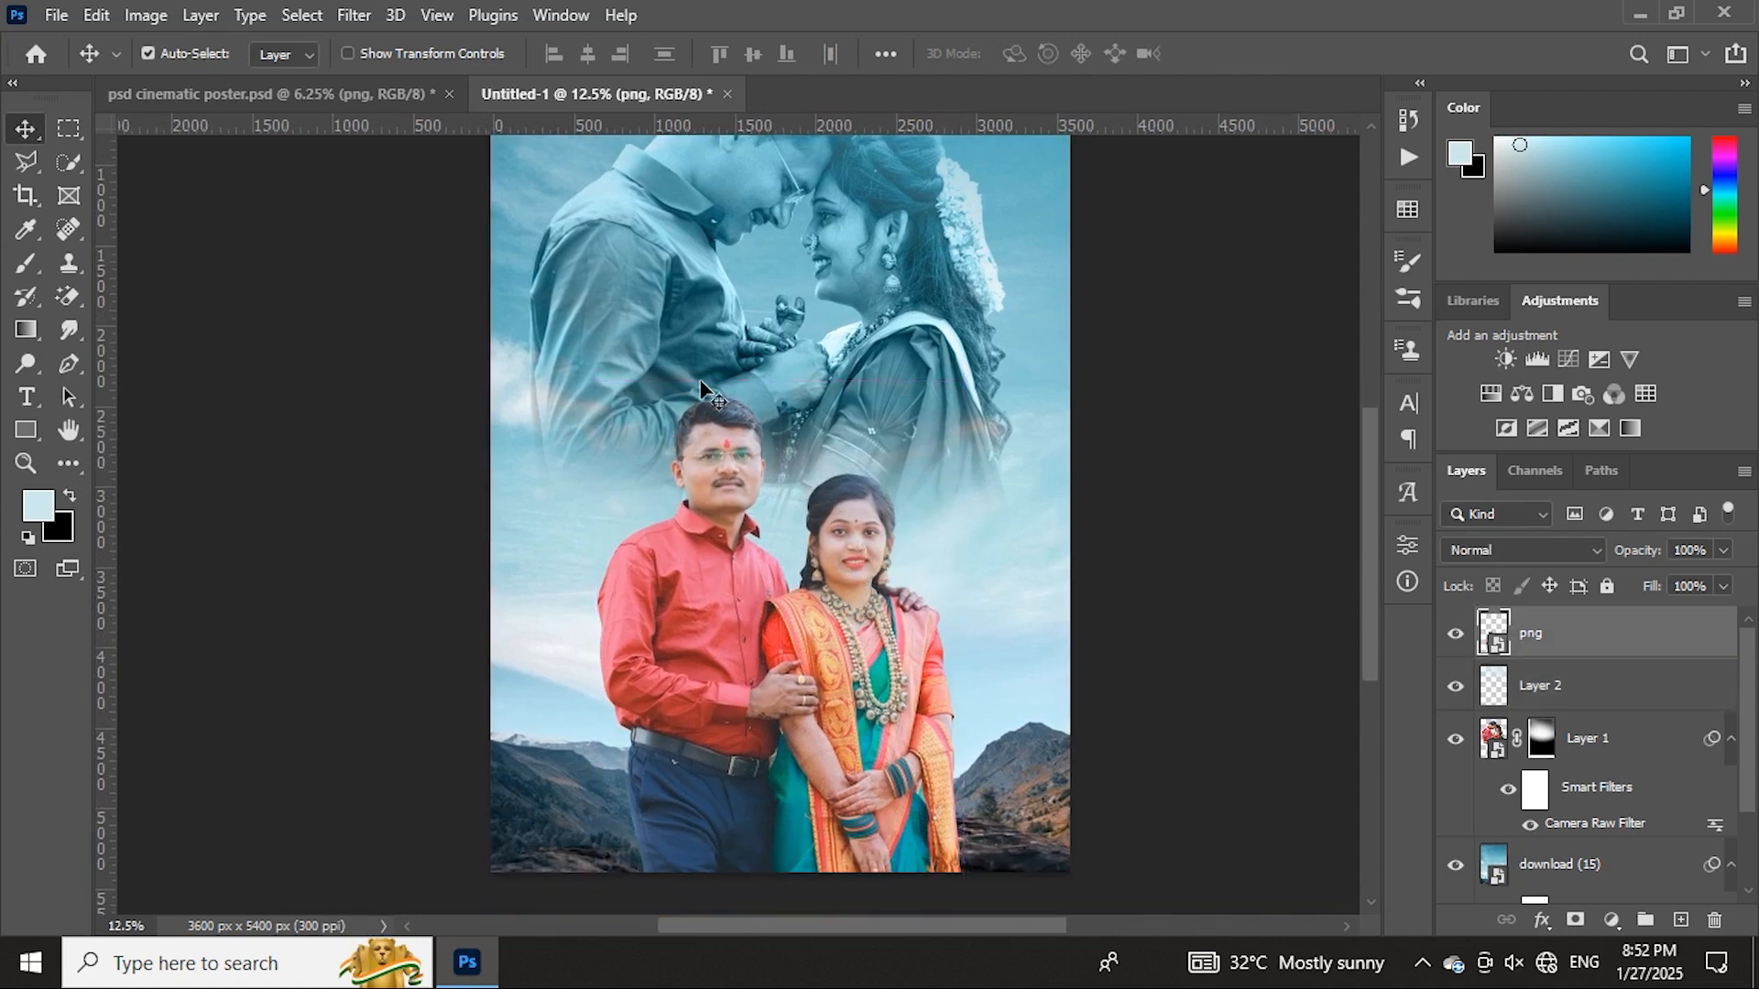
{"action": "left_click", "coordinate": [353, 15]}
{"action": "left_click", "coordinate": [434, 204]}
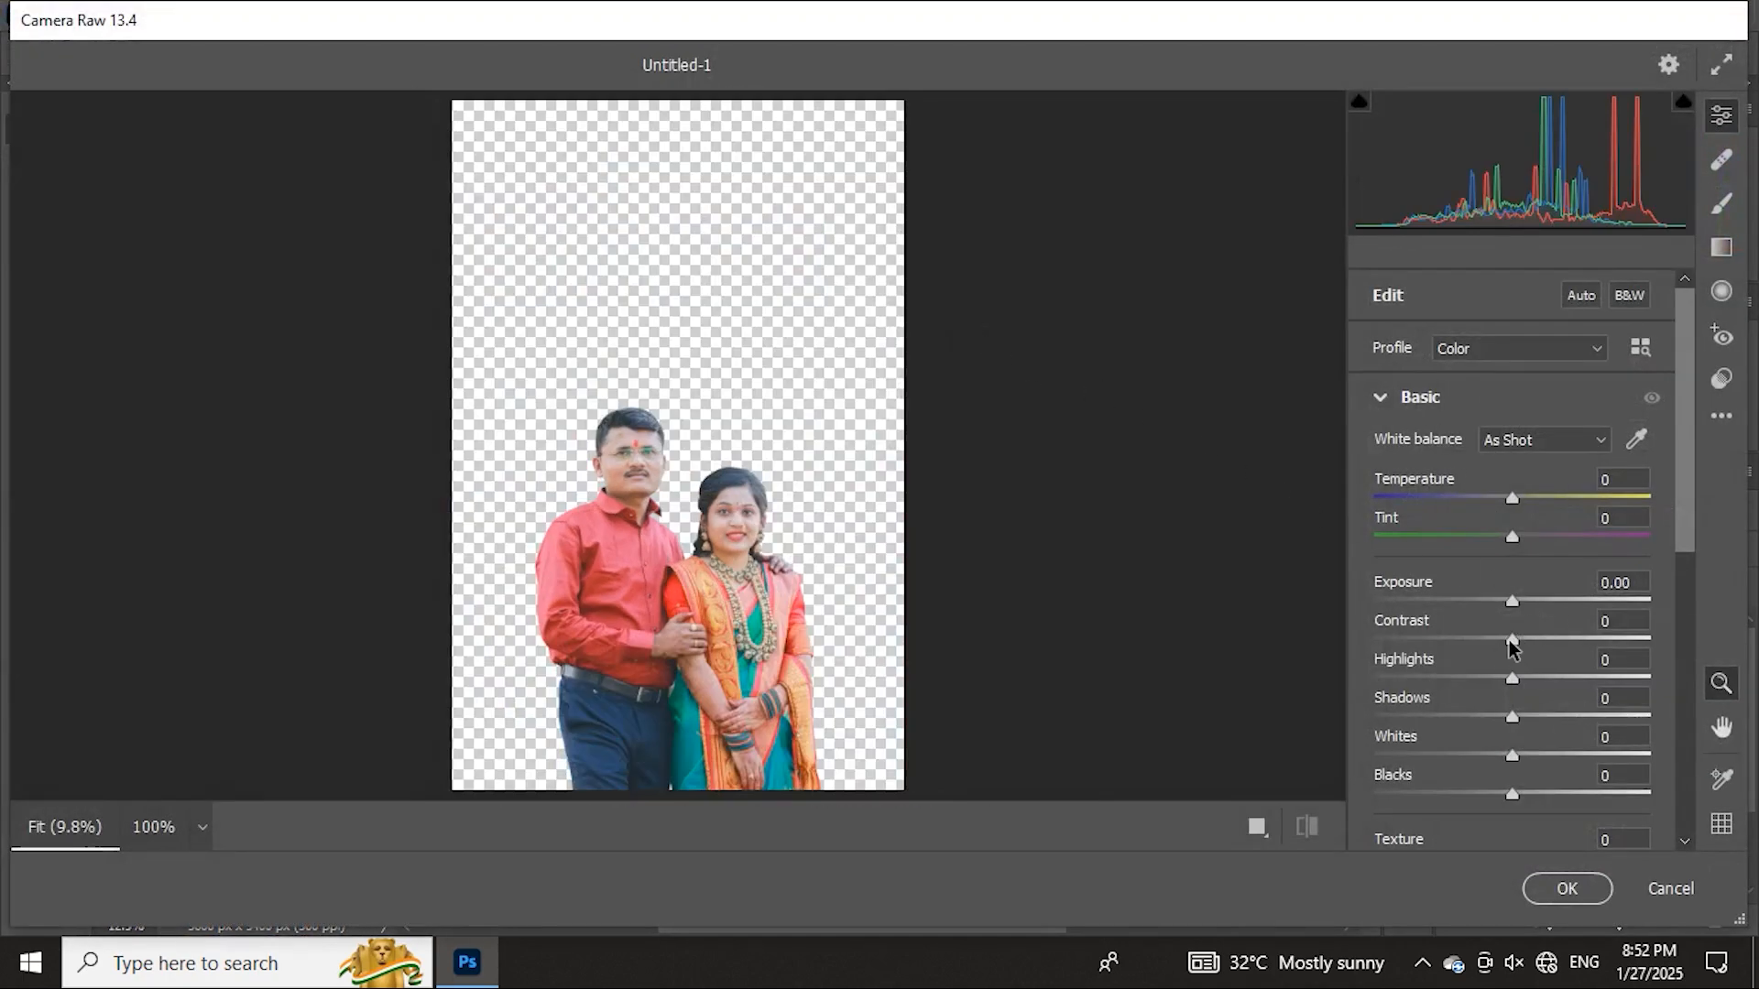
{"action": "left_click_drag", "start_coordinate": [1513, 646], "coordinate": [1545, 777]}
{"action": "scroll", "coordinate": [1475, 685], "scroll_direction": "down", "scroll_amount": 1}
{"action": "scroll", "coordinate": [1493, 700], "scroll_direction": "down", "scroll_amount": 1}
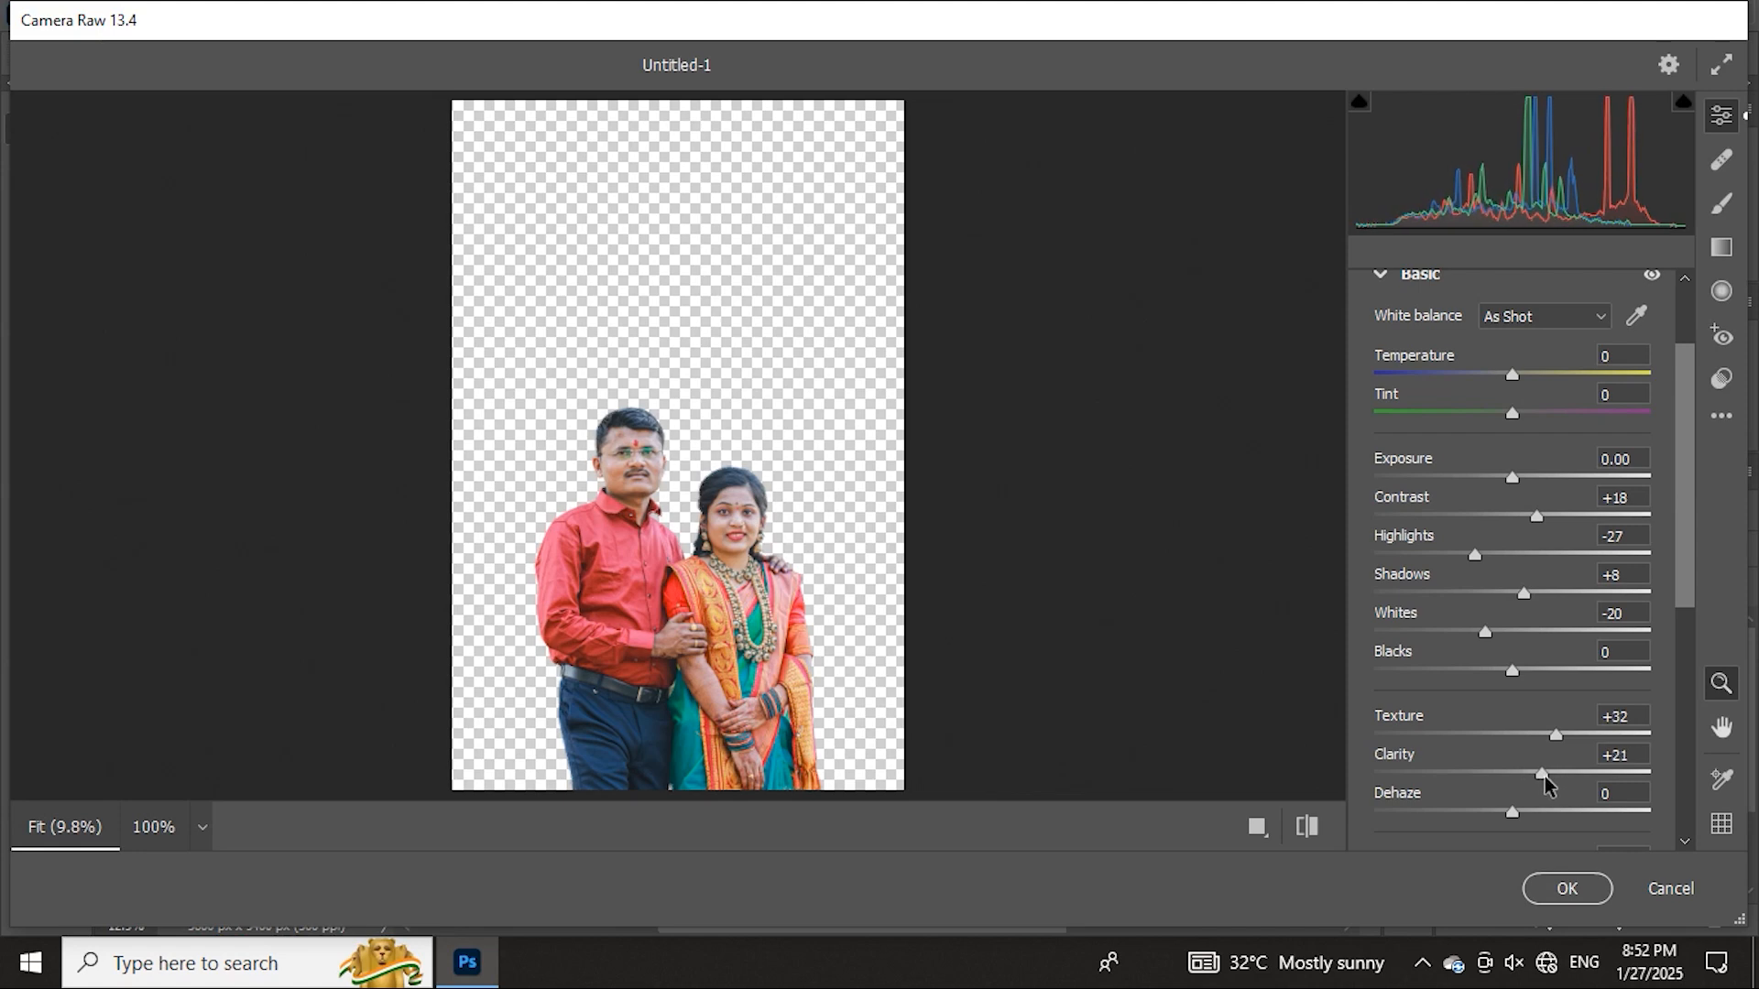
{"action": "left_click", "coordinate": [1565, 888]}
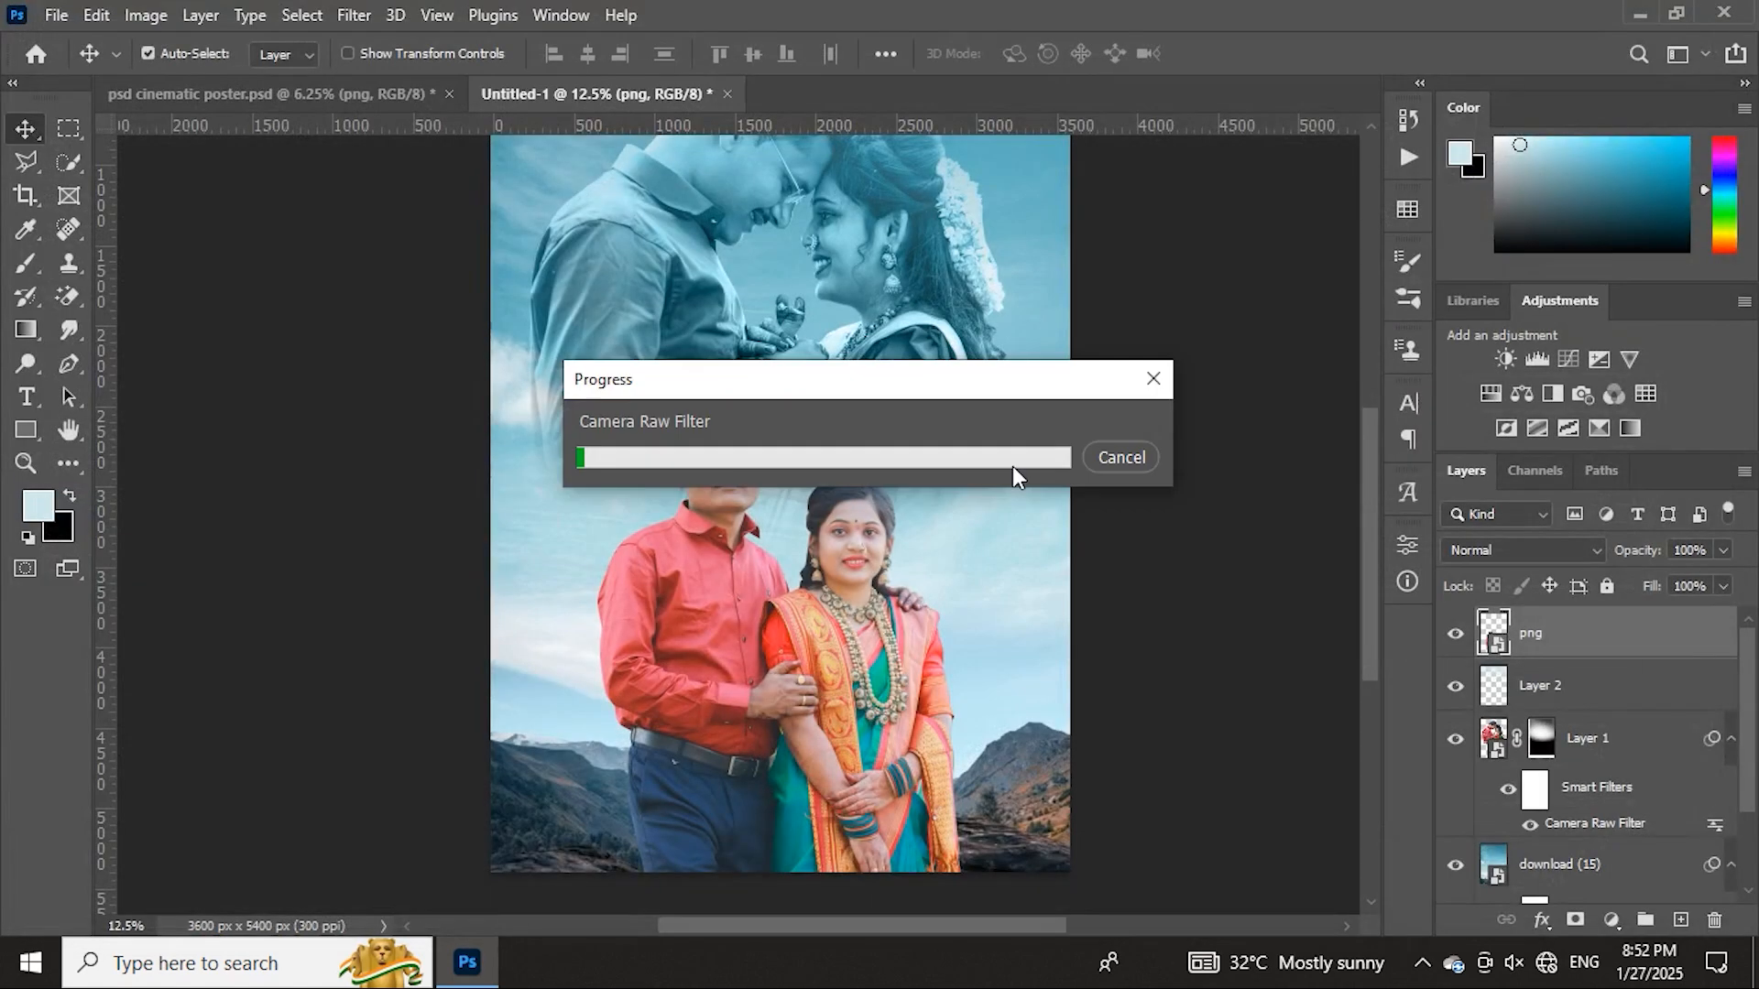
- Compare the standing couple with and without the Camera Raw Filter and inspect their faces up close
{"action": "left_click", "coordinate": [1453, 640]}
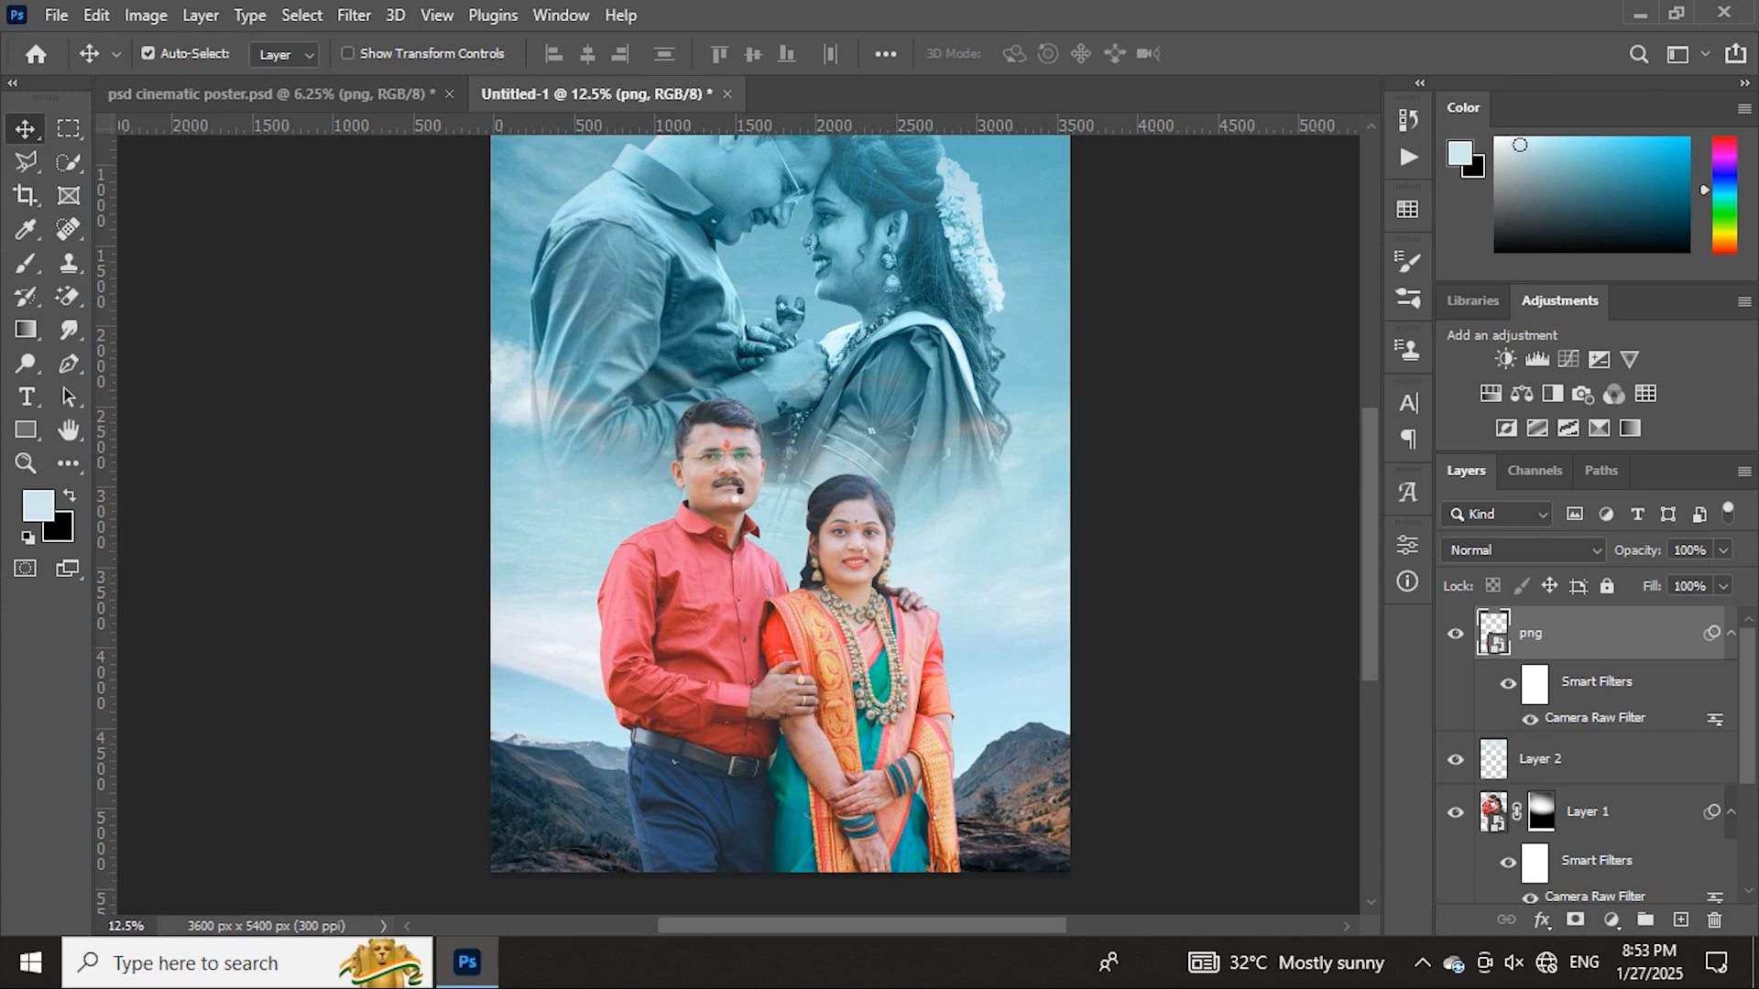
{"action": "left_click", "coordinate": [1530, 722]}
{"action": "key", "text": "ctrl+plus"}
{"action": "key", "text": "ctrl+plus"}
{"action": "key", "text": "ctrl+plus"}
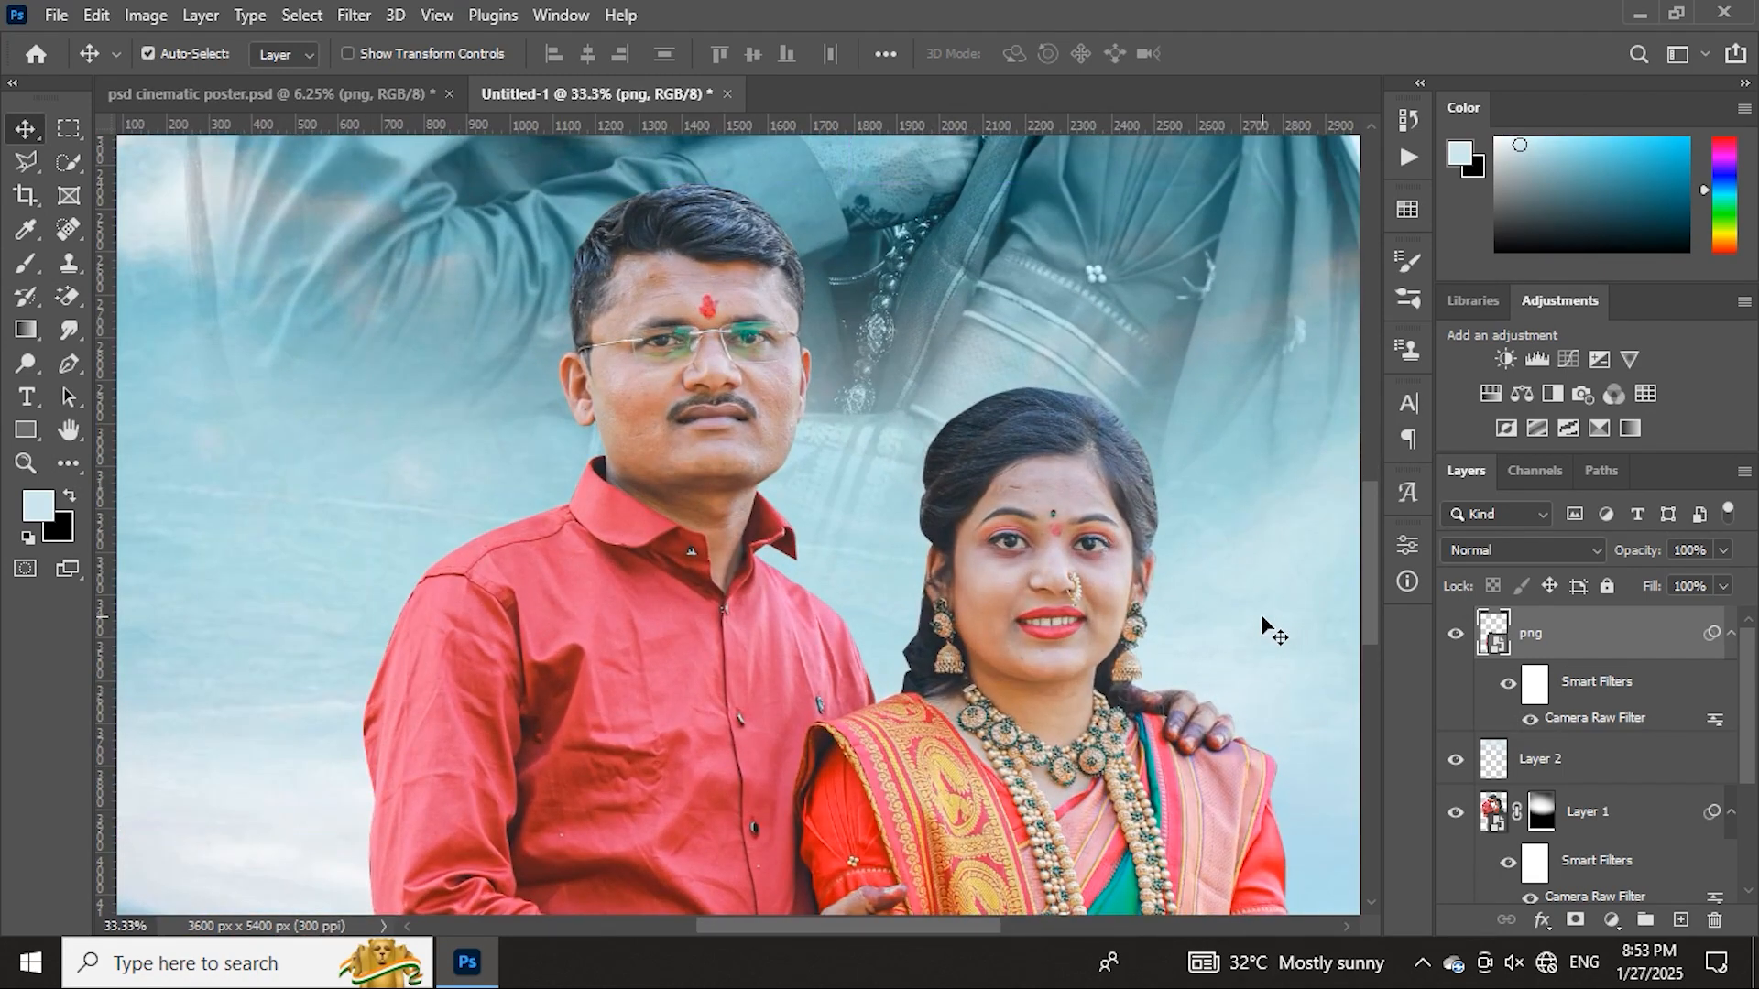
- Open the contents of the standing couple's smart object and rasterize the png layer for use with the Spot Healing Brush
{"action": "double_click", "coordinate": [741, 470]}
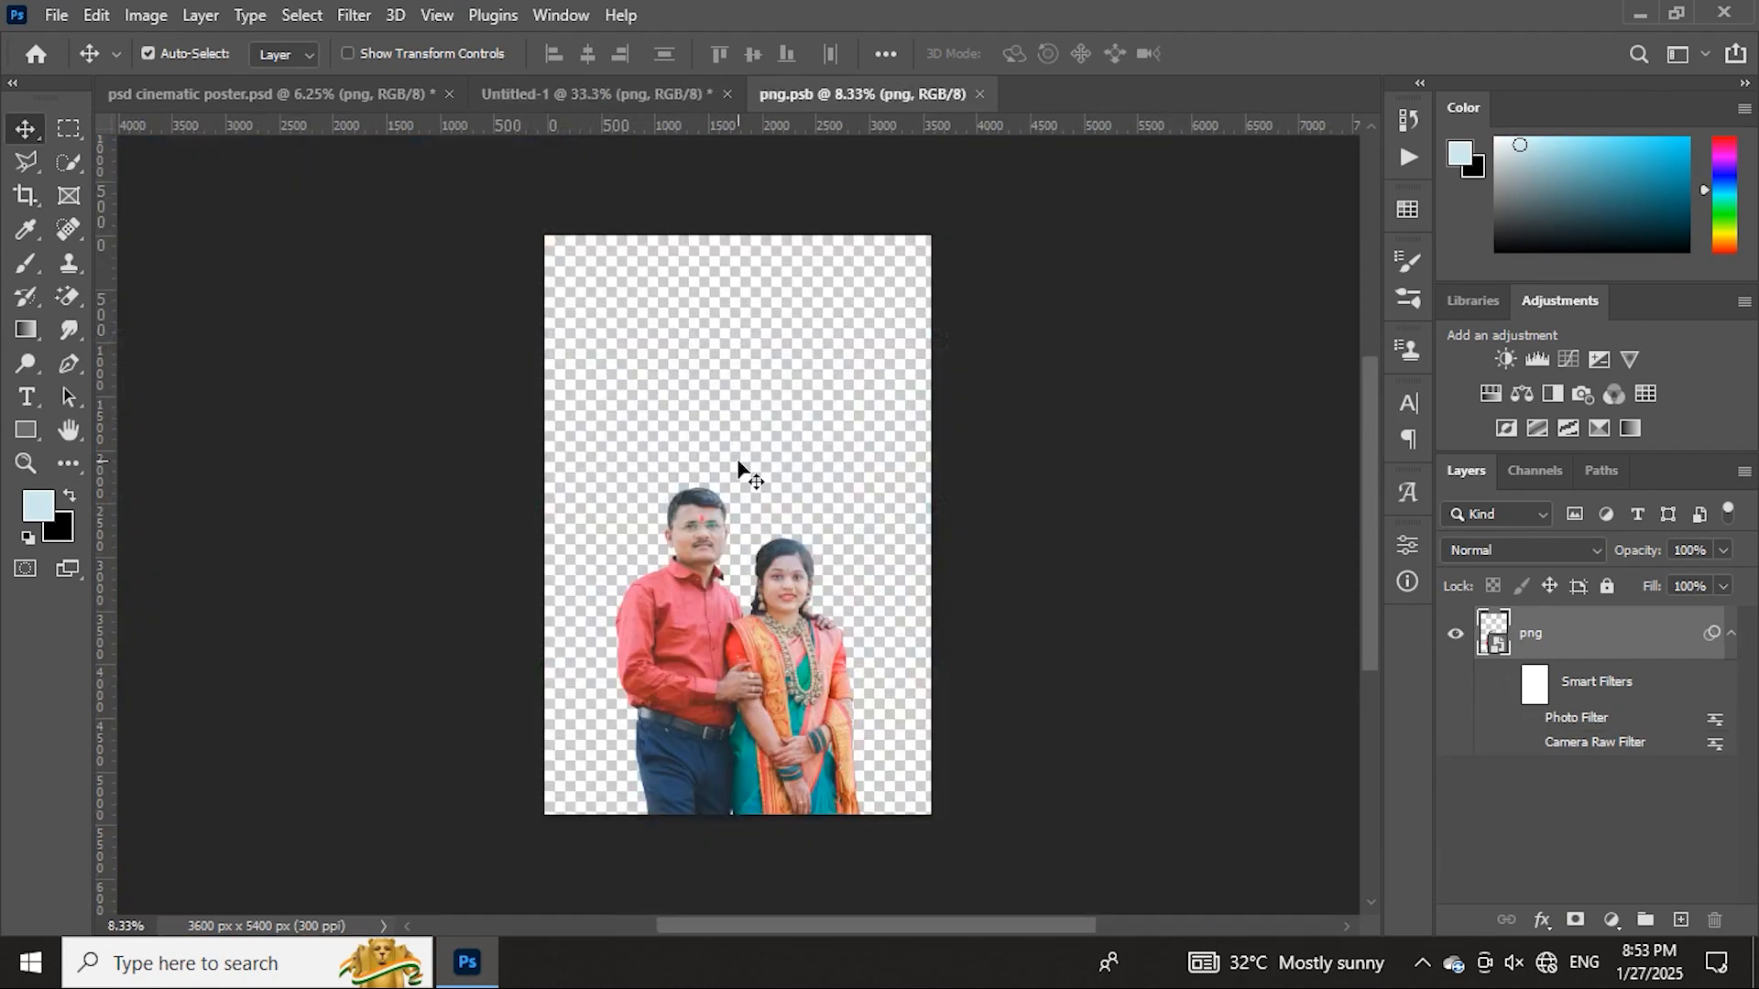
{"action": "key", "text": "ctrl+plus"}
{"action": "key", "text": "ctrl+plus"}
{"action": "key", "text": "ctrl+plus"}
{"action": "key", "text": "ctrl+plus"}
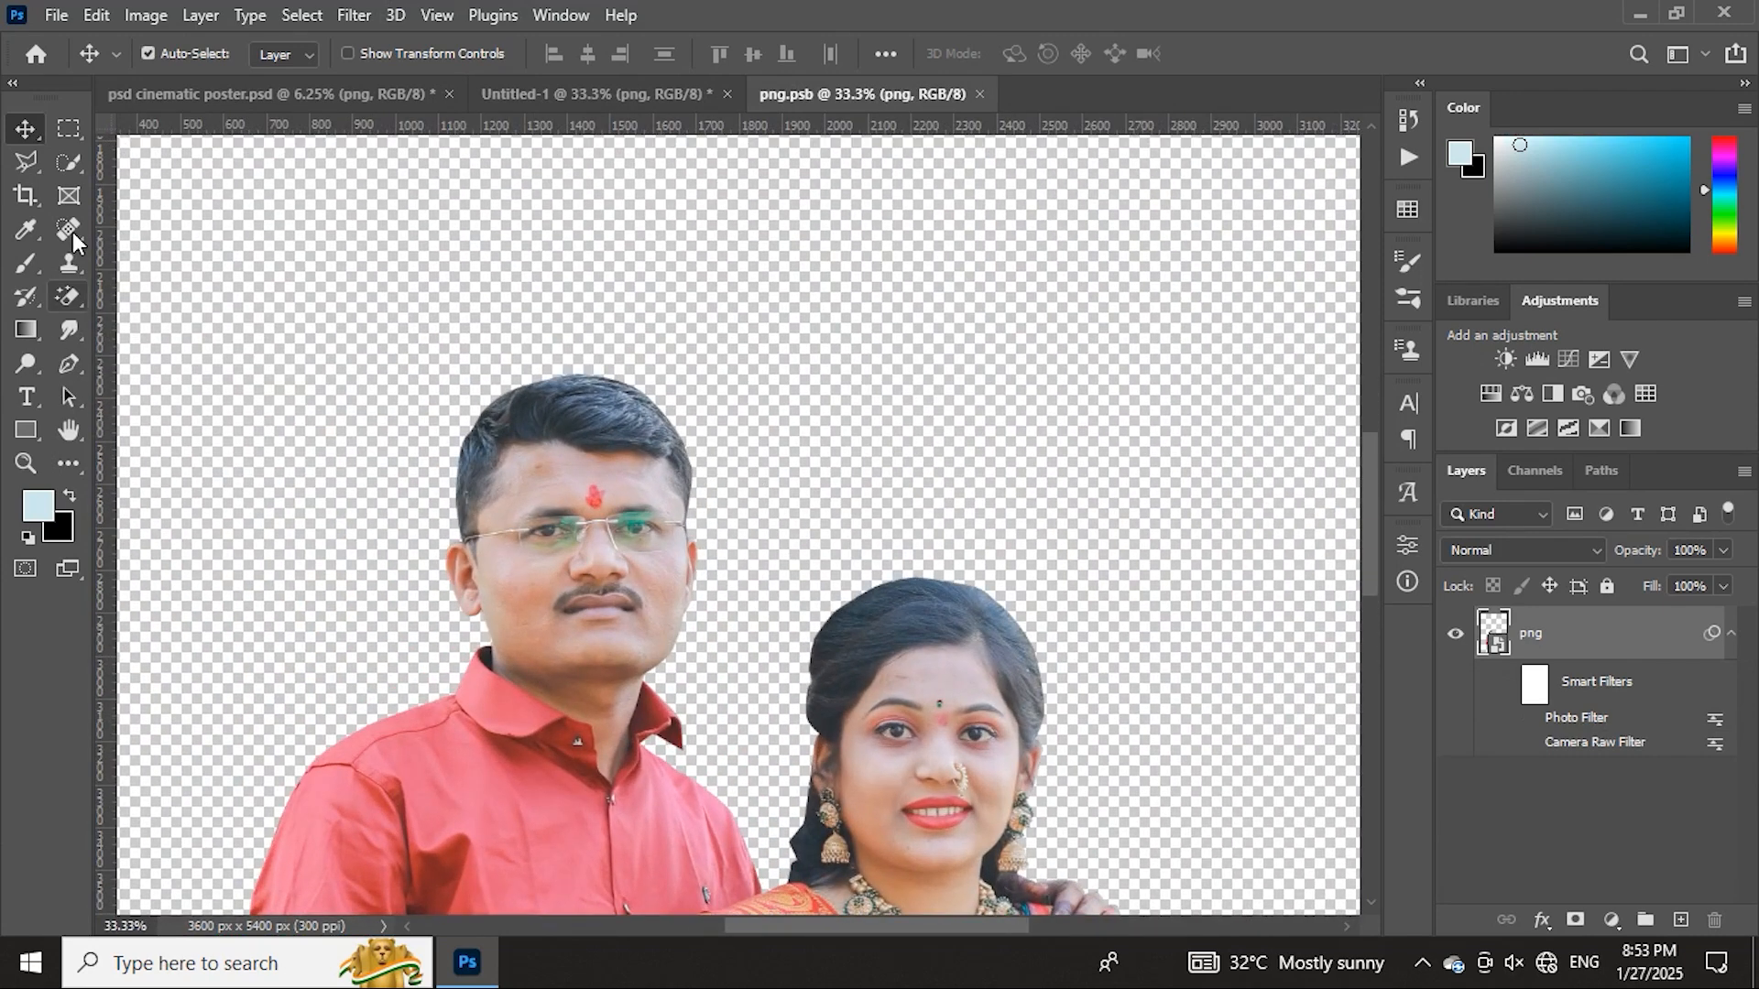
{"action": "left_click", "coordinate": [68, 229]}
{"action": "left_click", "coordinate": [525, 489]}
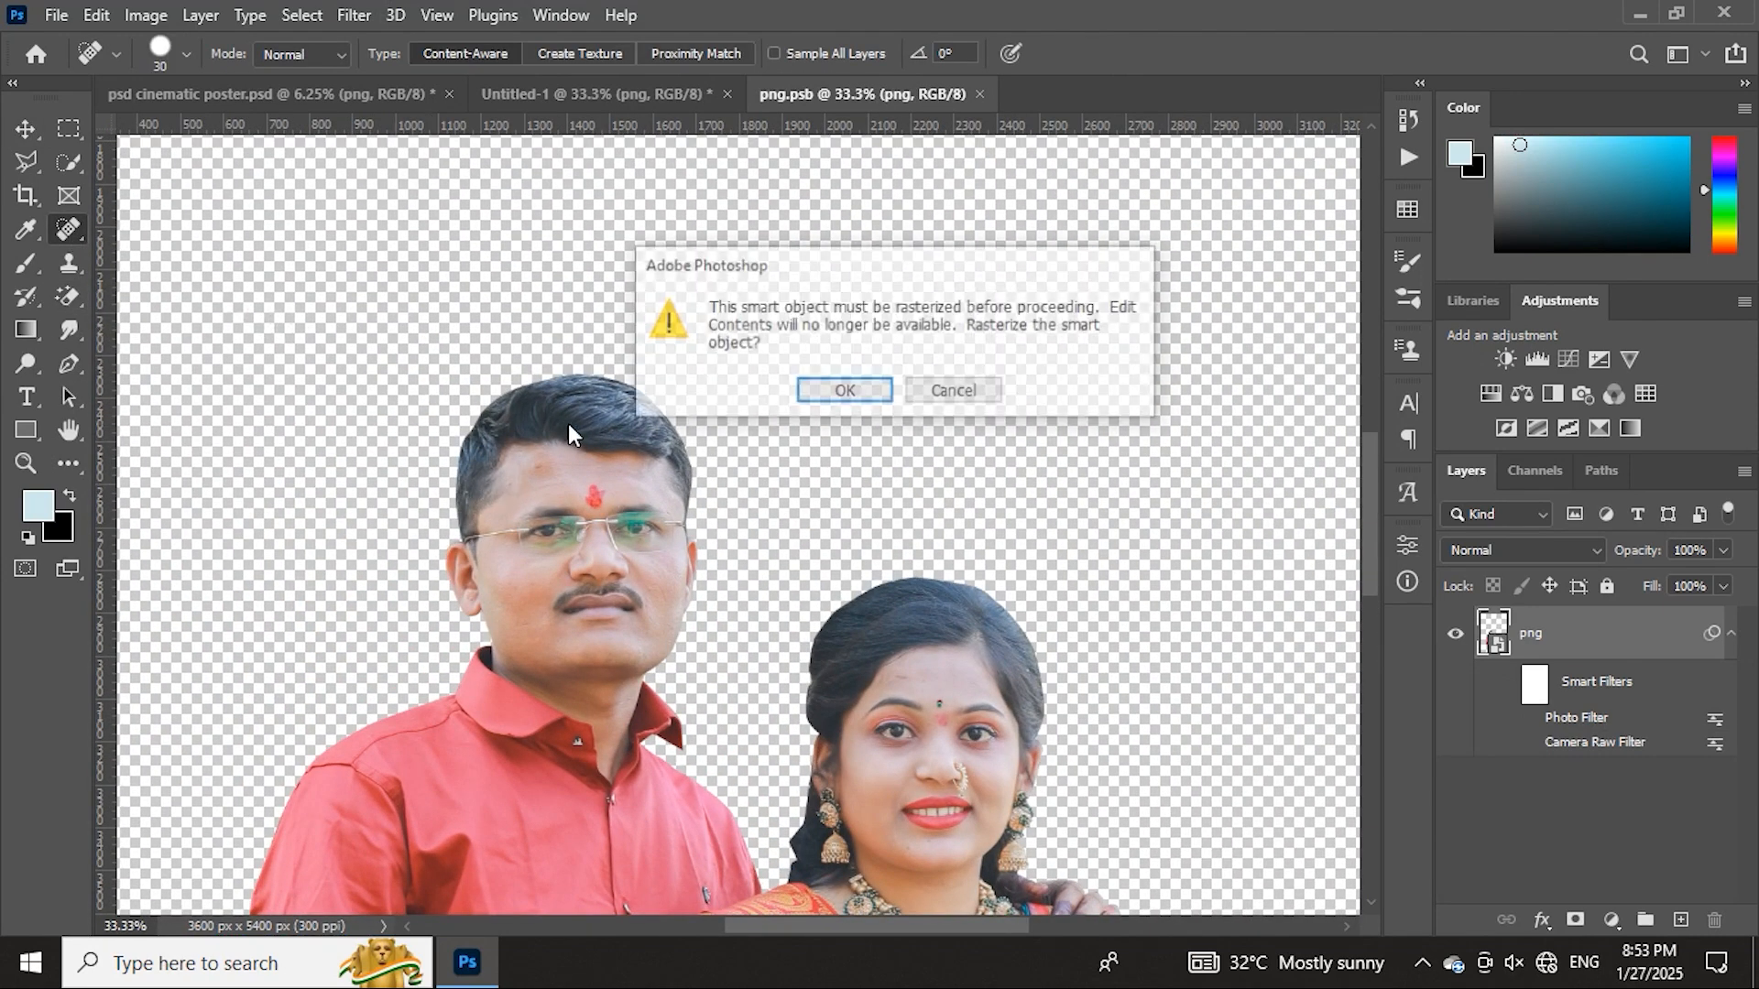
{"action": "left_click", "coordinate": [806, 396]}
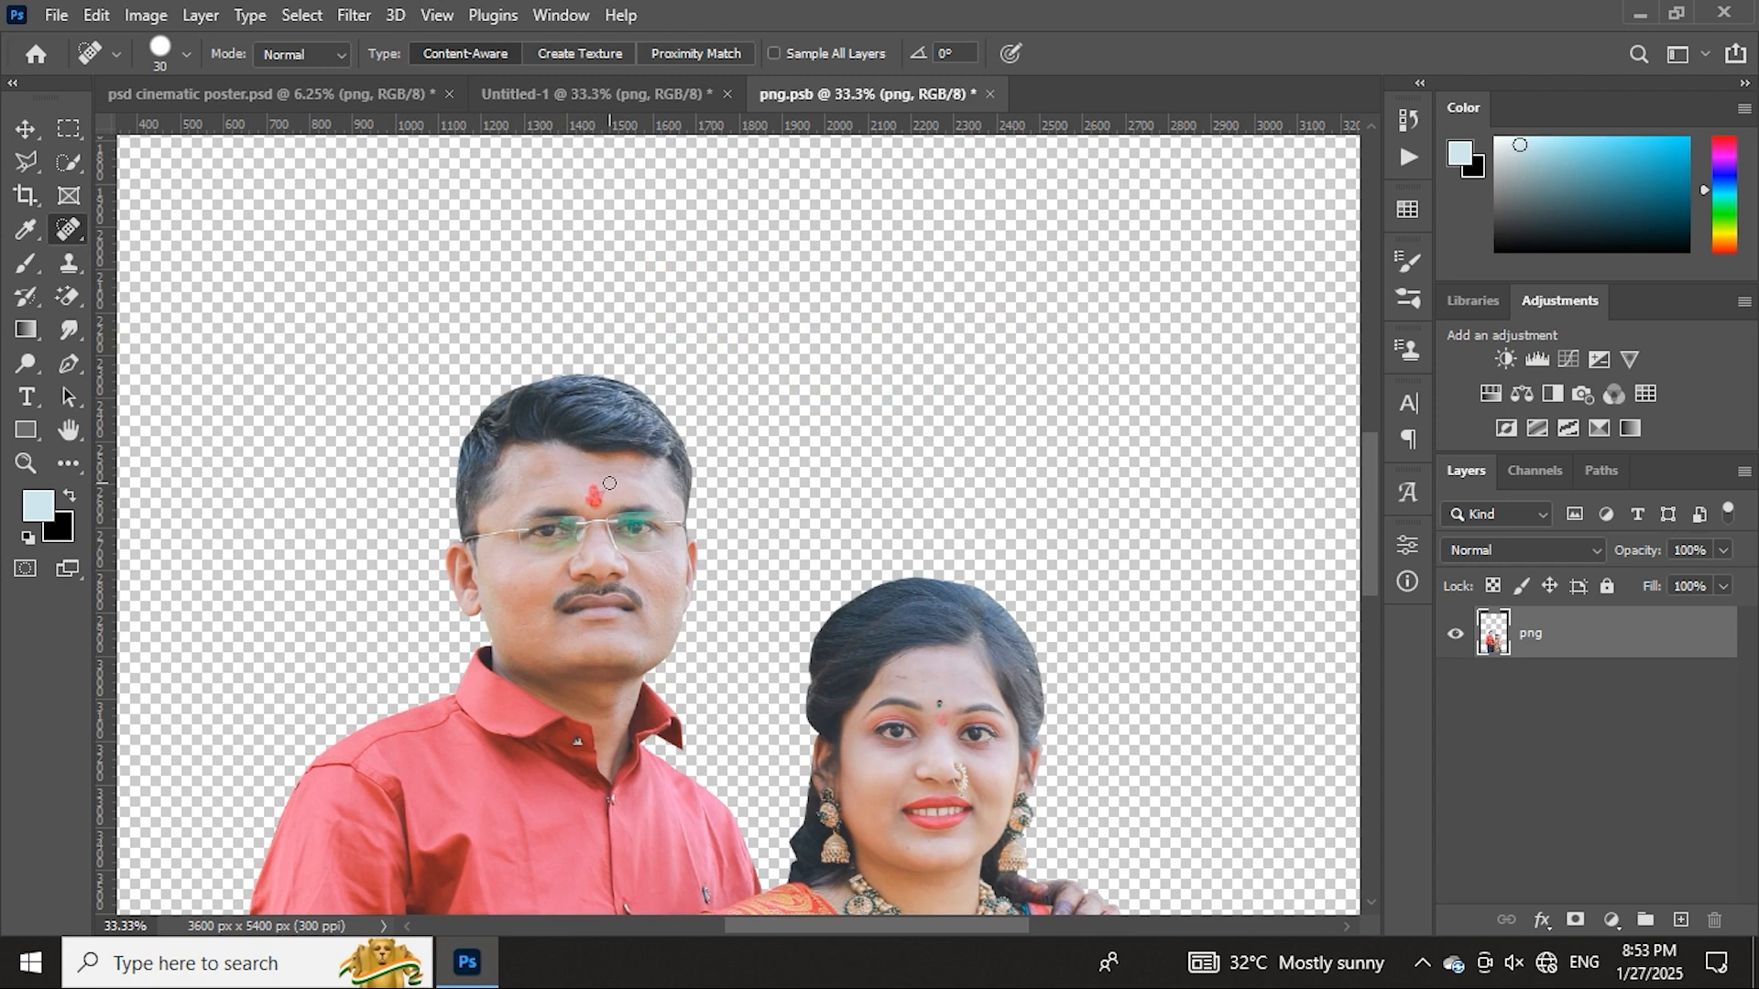
- Retouch small blemishes on the couple's faces with the Spot Healing Brush at 30 px in Content-Aware mode
{"action": "key", "text": "ctrl+plus"}
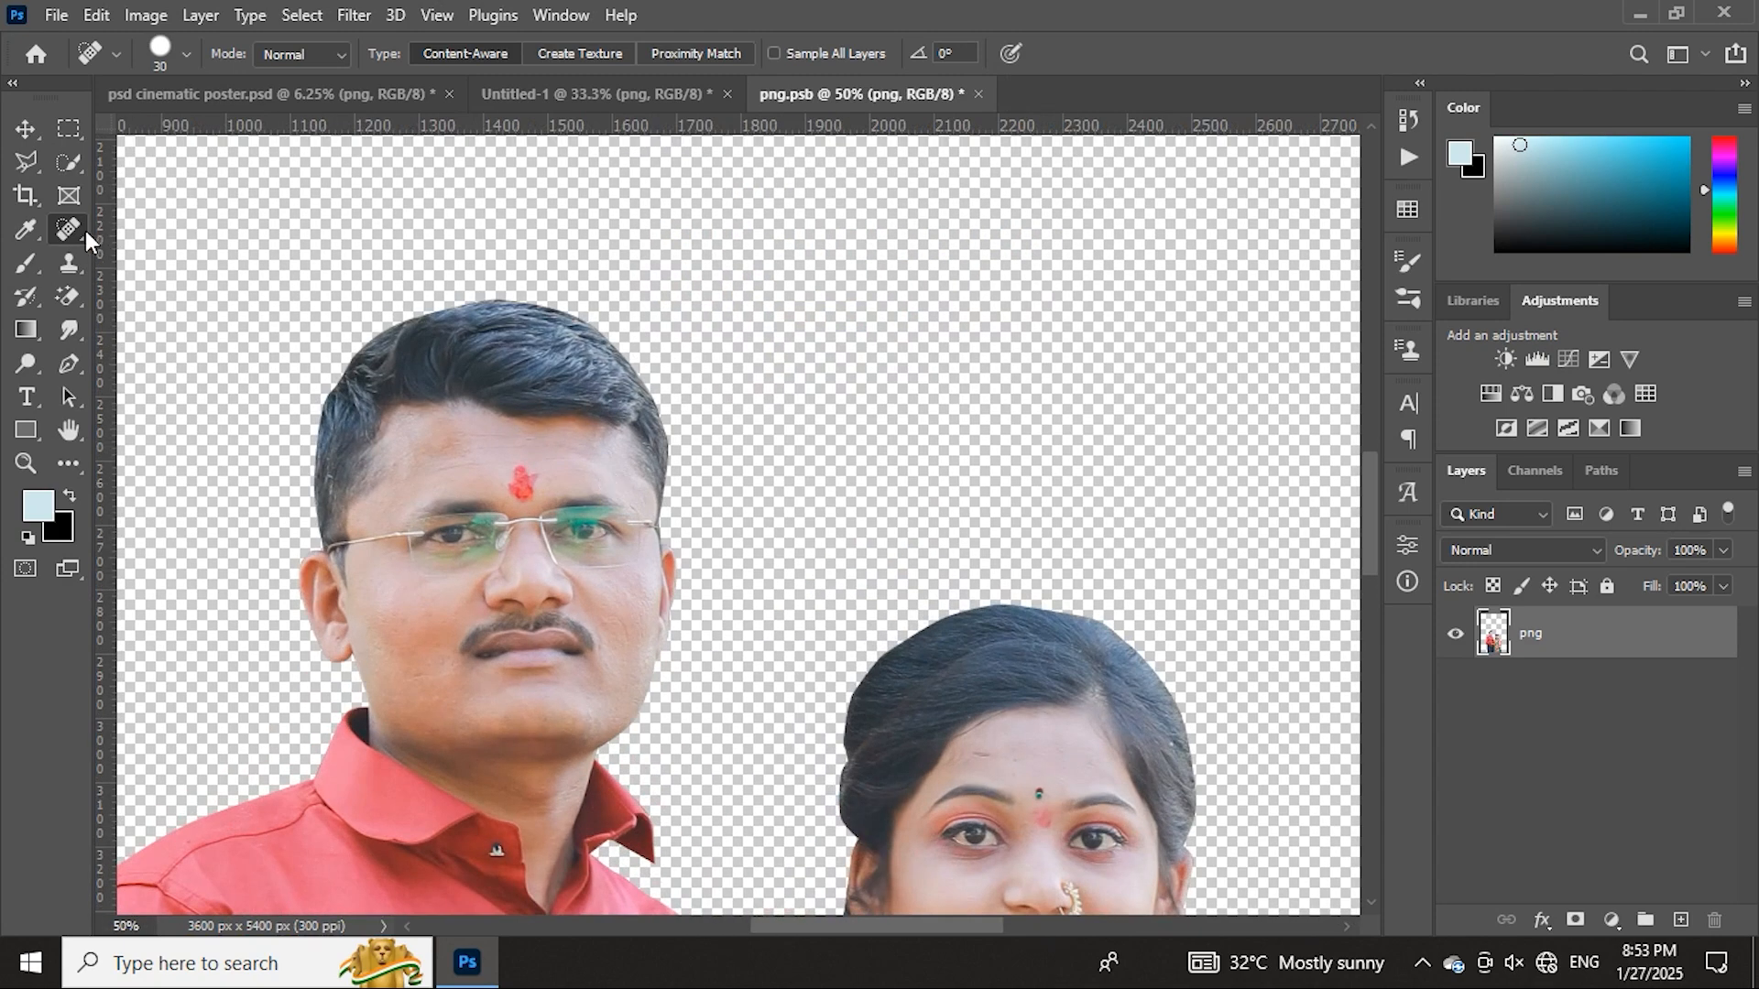
{"action": "right_click", "coordinate": [83, 229]}
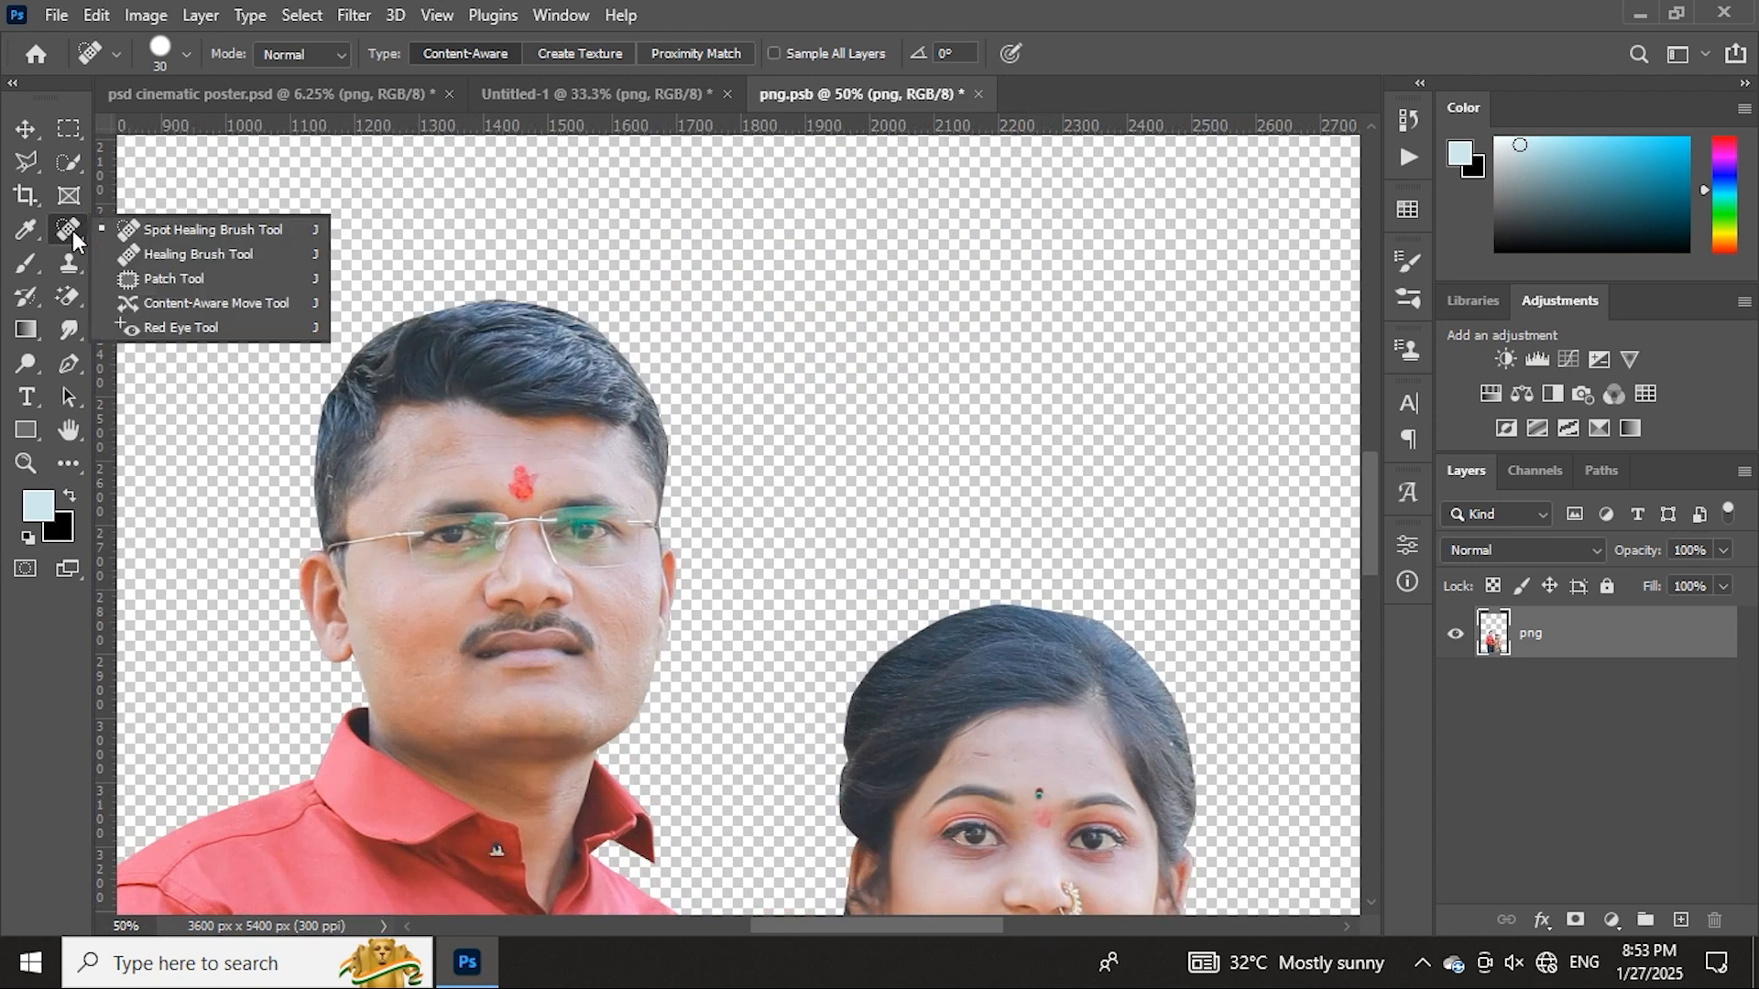
{"action": "left_click", "coordinate": [126, 235]}
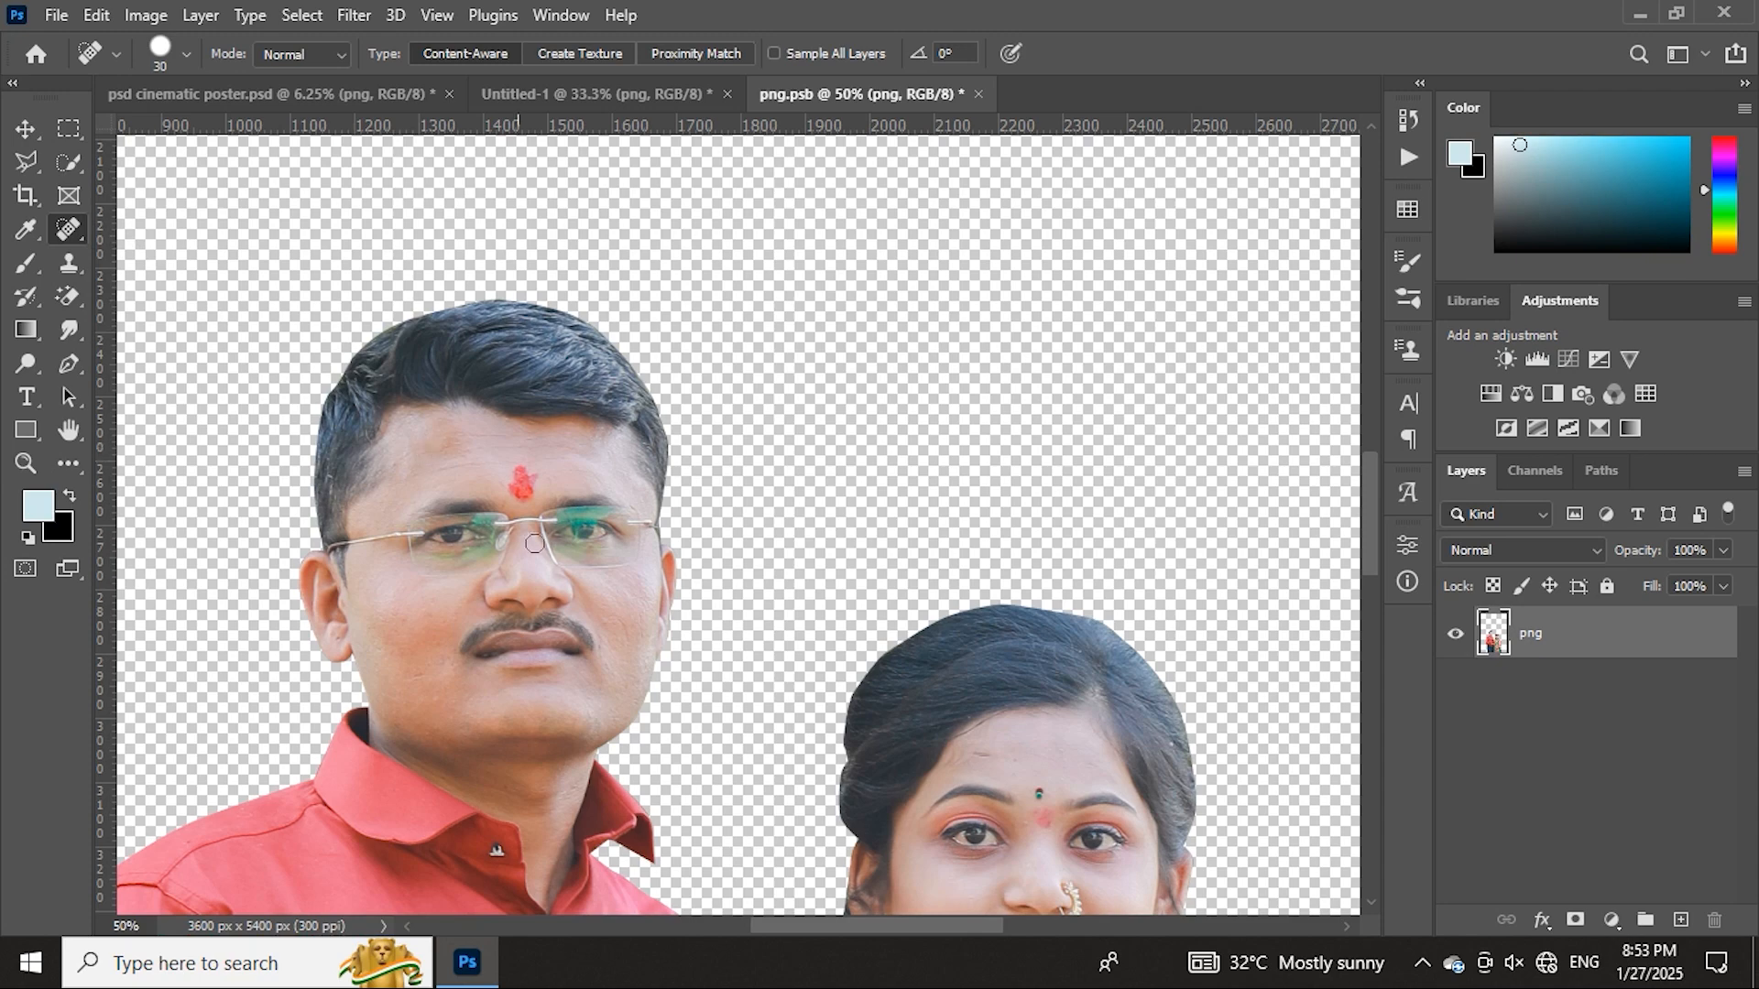
{"action": "left_click_drag", "start_coordinate": [733, 635], "coordinate": [729, 520]}
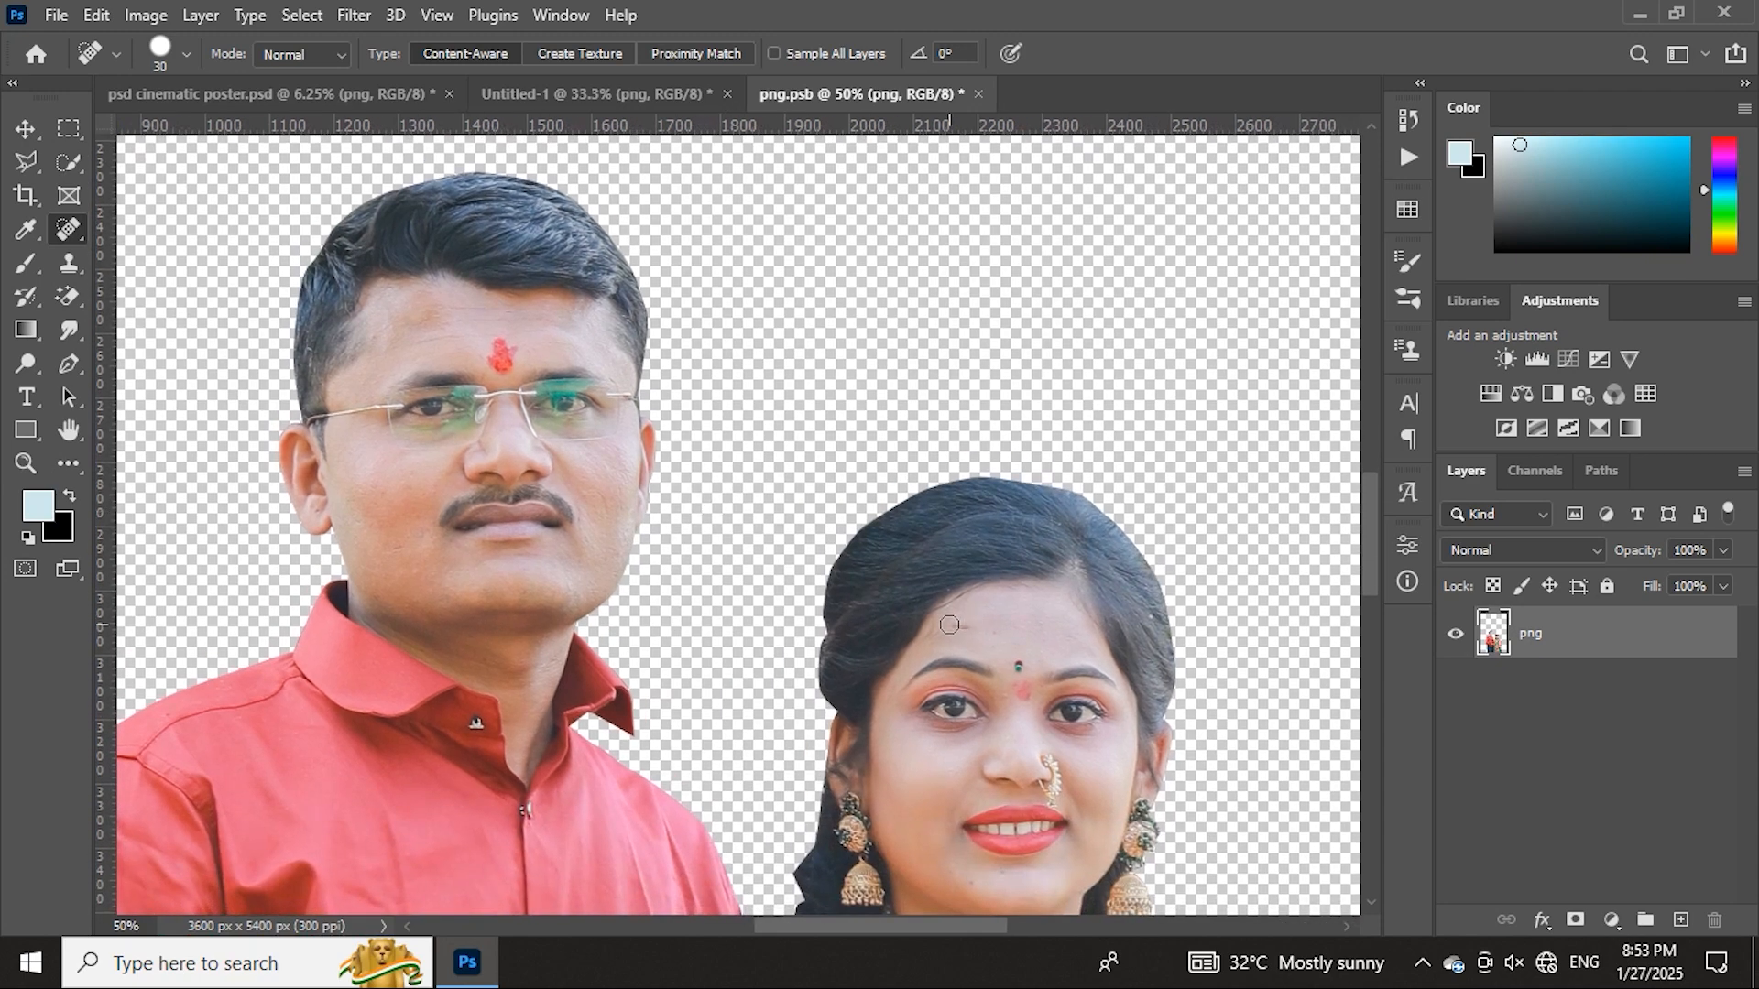
{"action": "left_click_drag", "start_coordinate": [995, 631], "coordinate": [982, 499]}
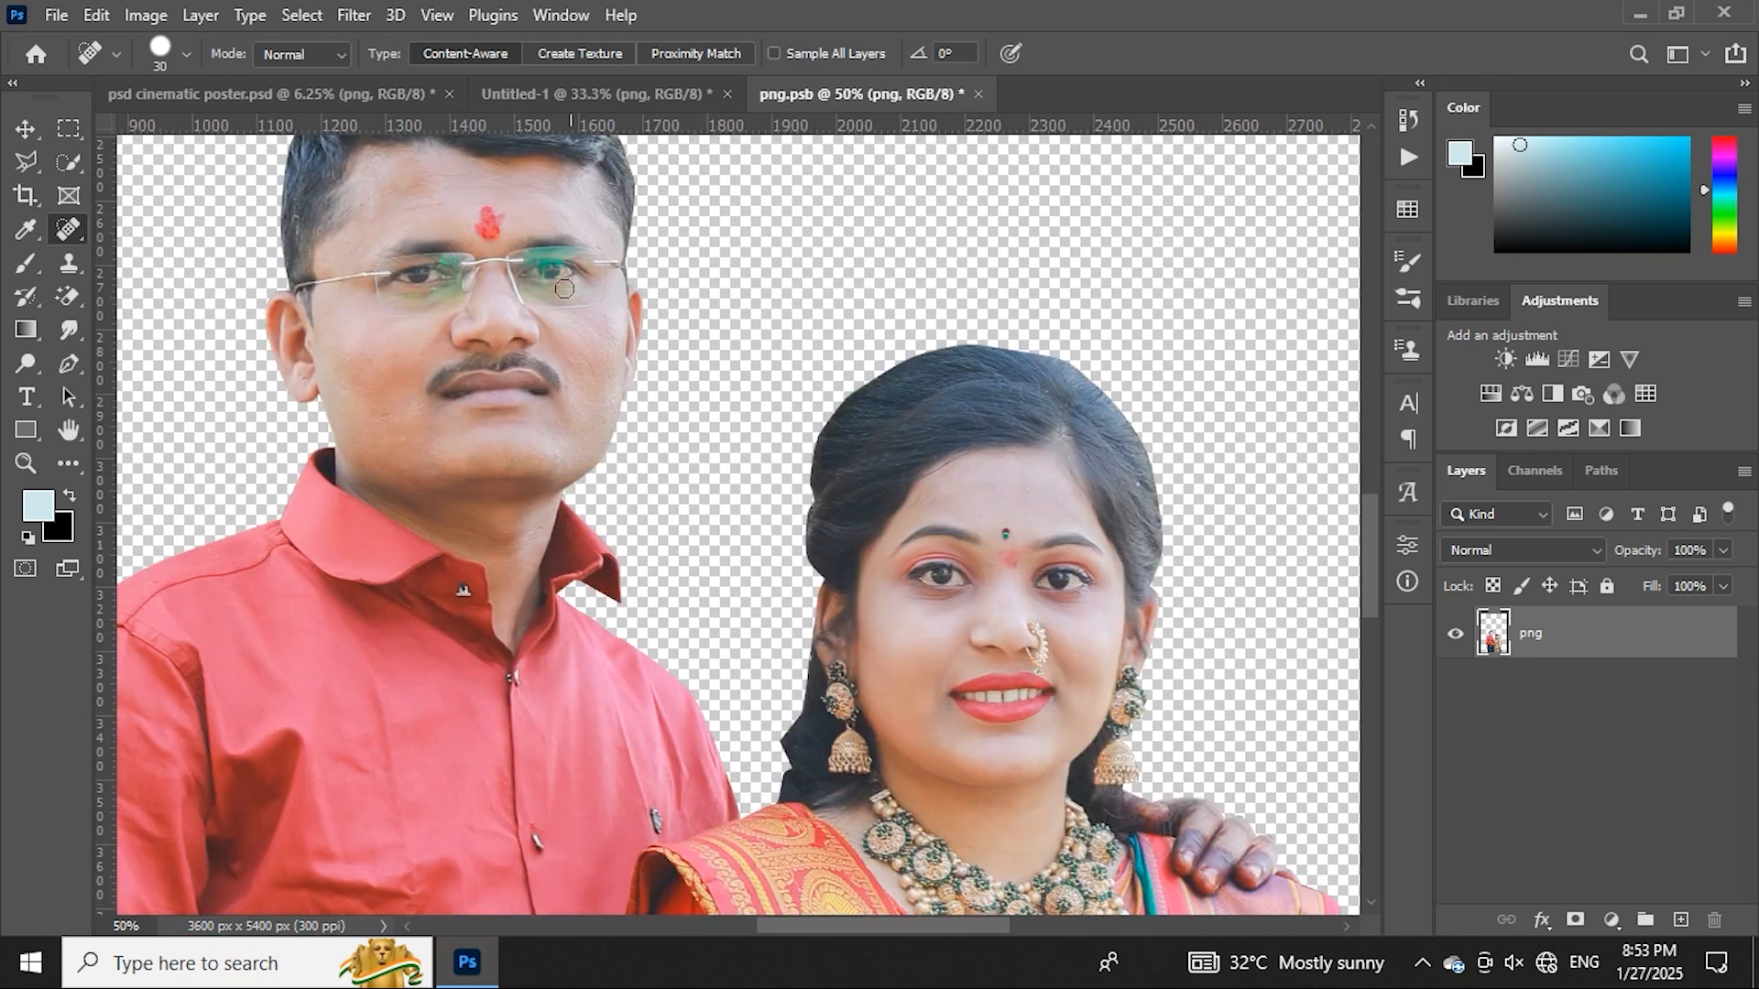
{"action": "left_click", "coordinate": [351, 18]}
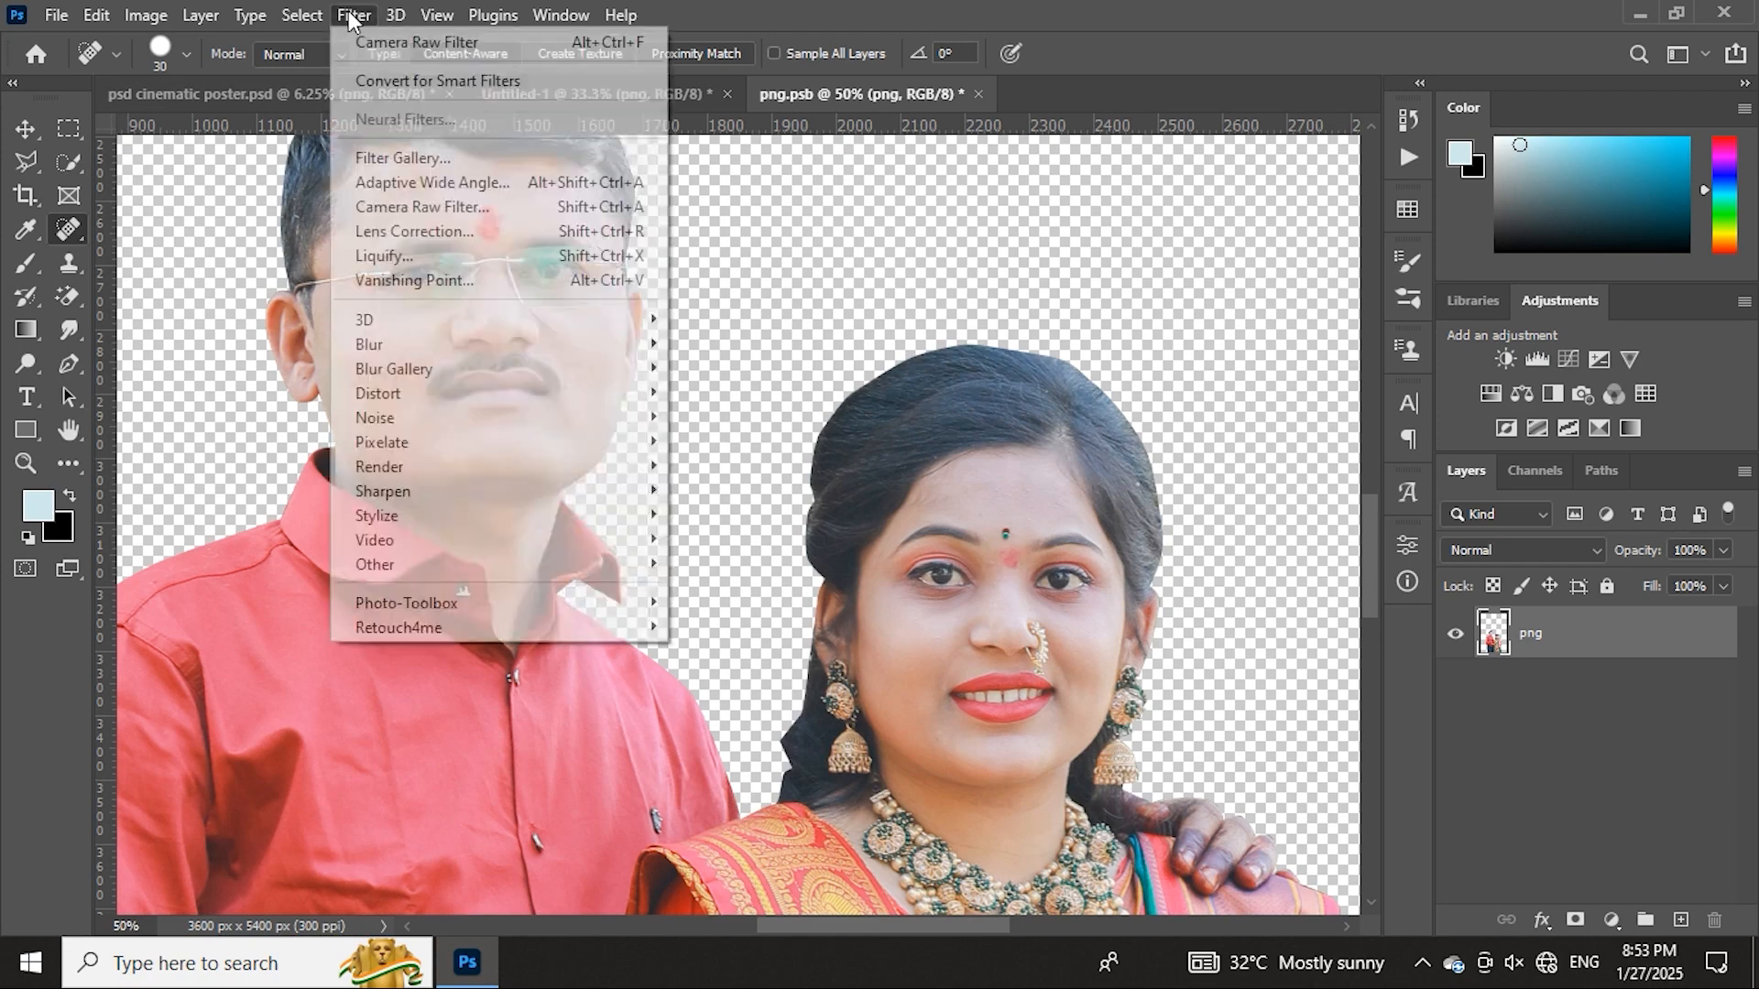
{"action": "left_click", "coordinate": [431, 207]}
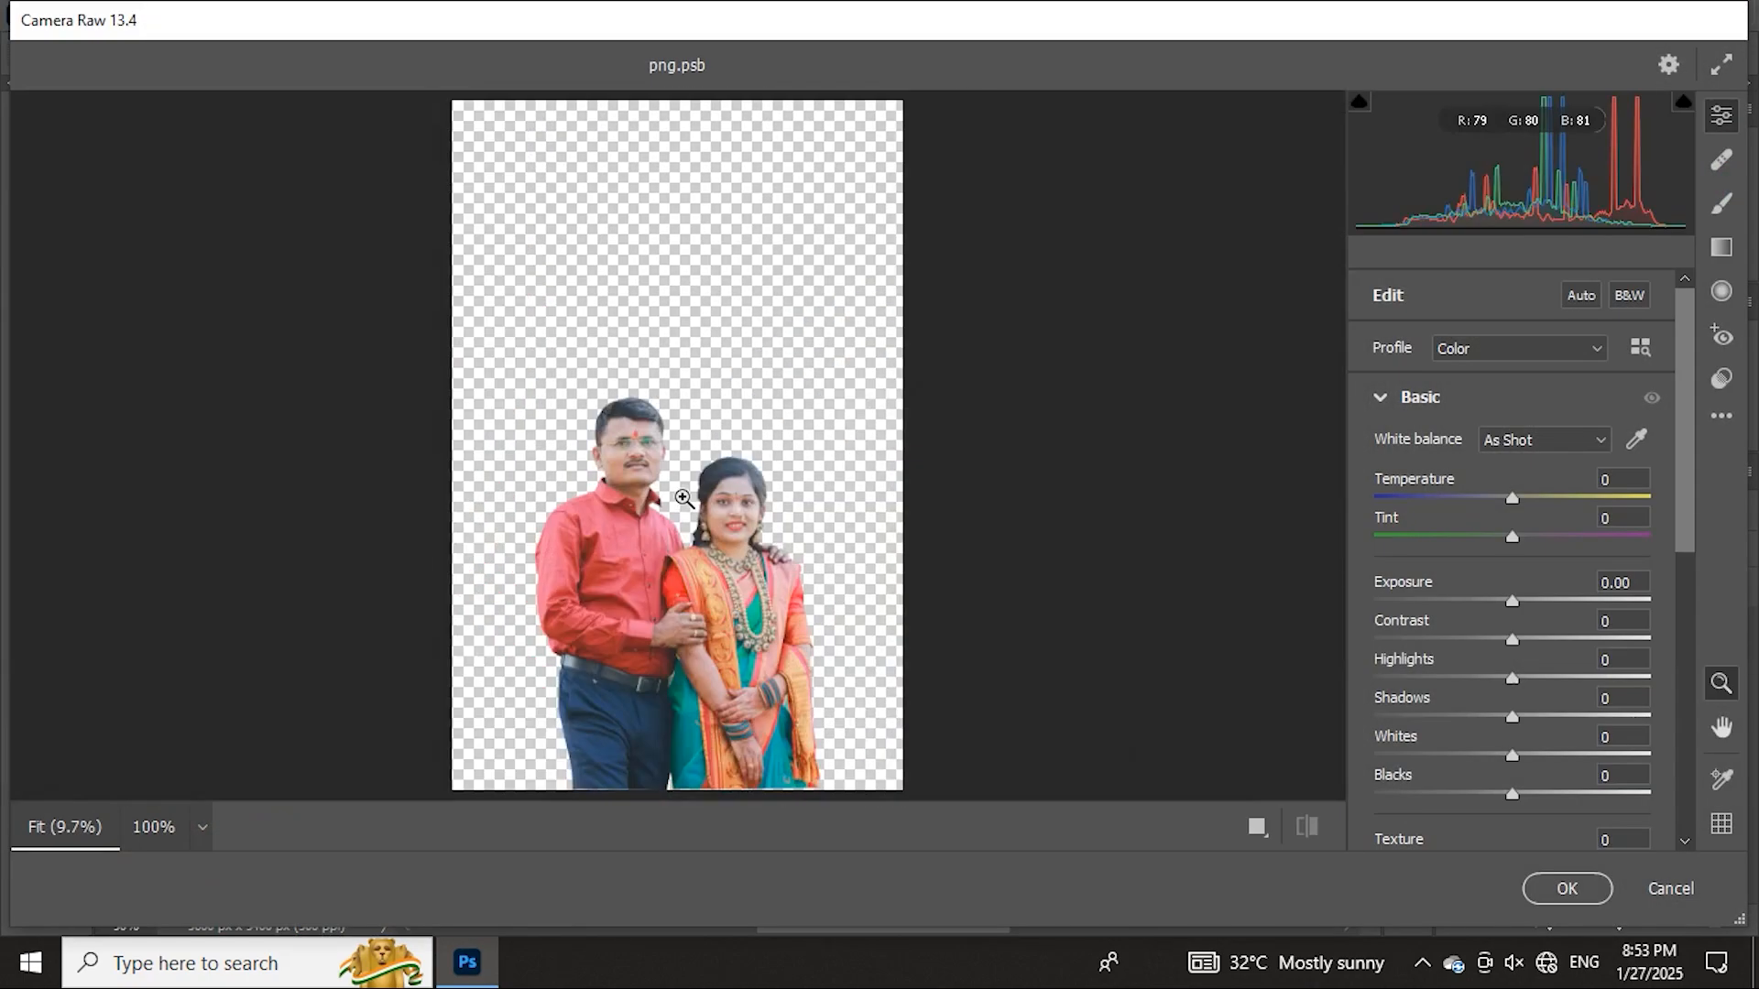
{"action": "left_click", "coordinate": [681, 478]}
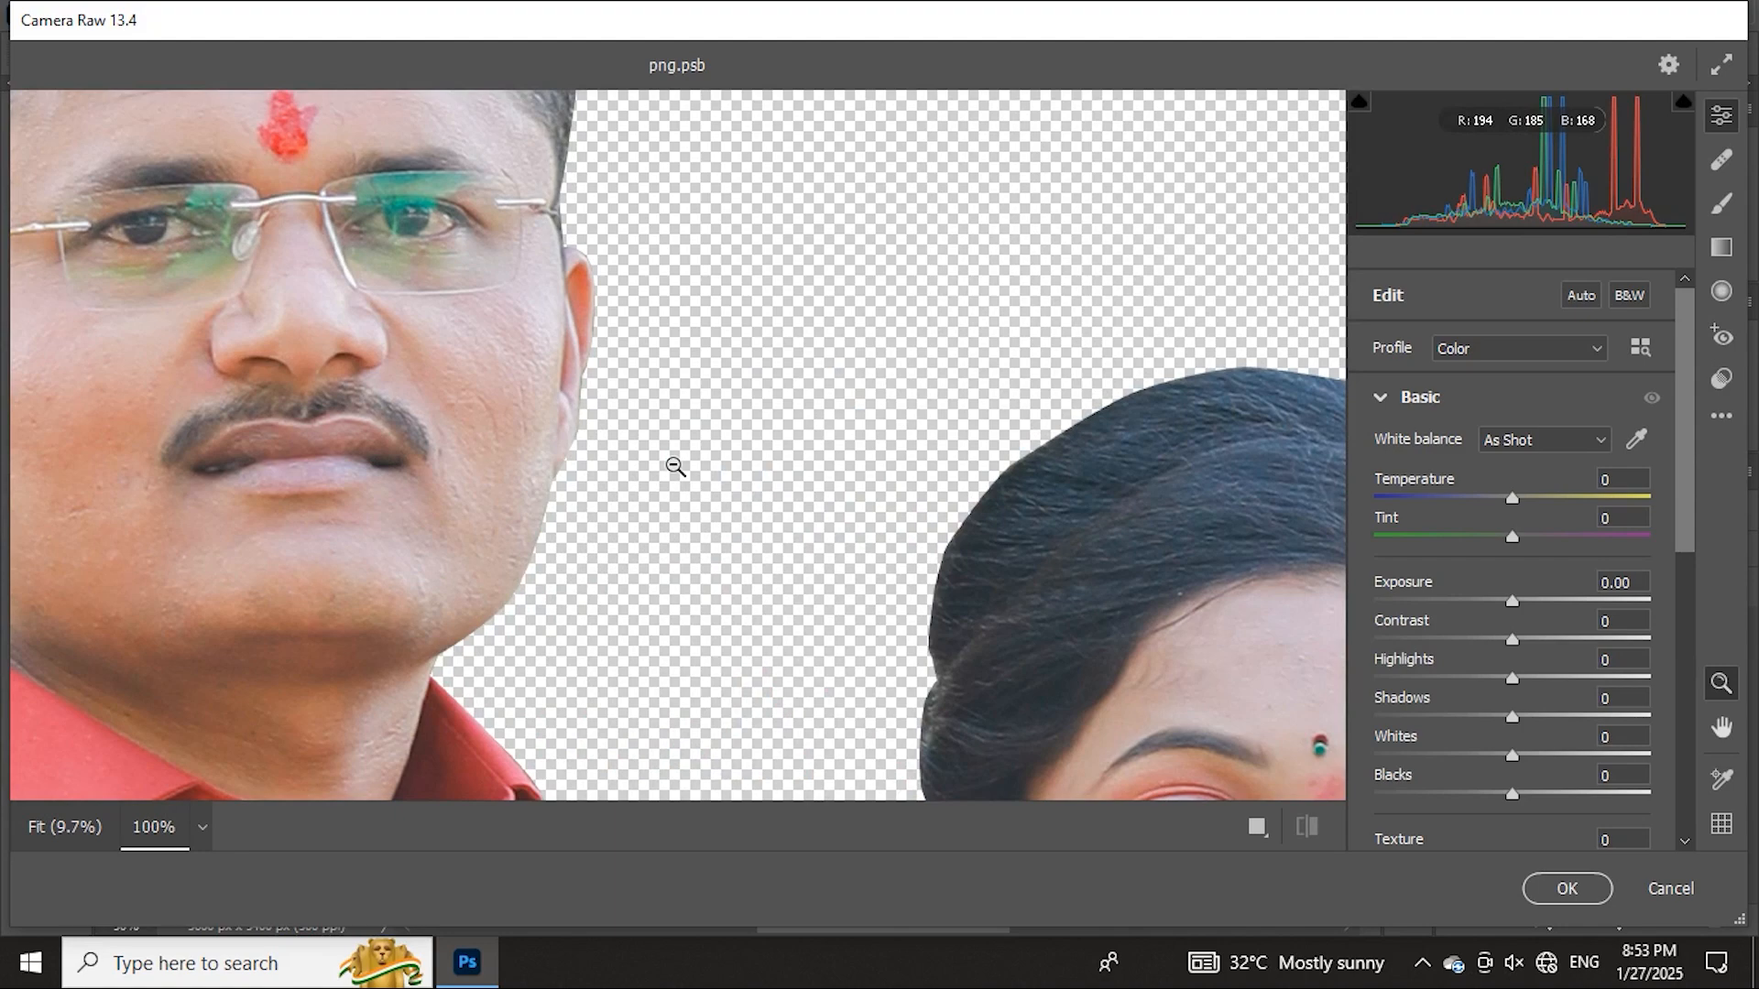
{"action": "left_click", "coordinate": [676, 468], "text": "alt"}
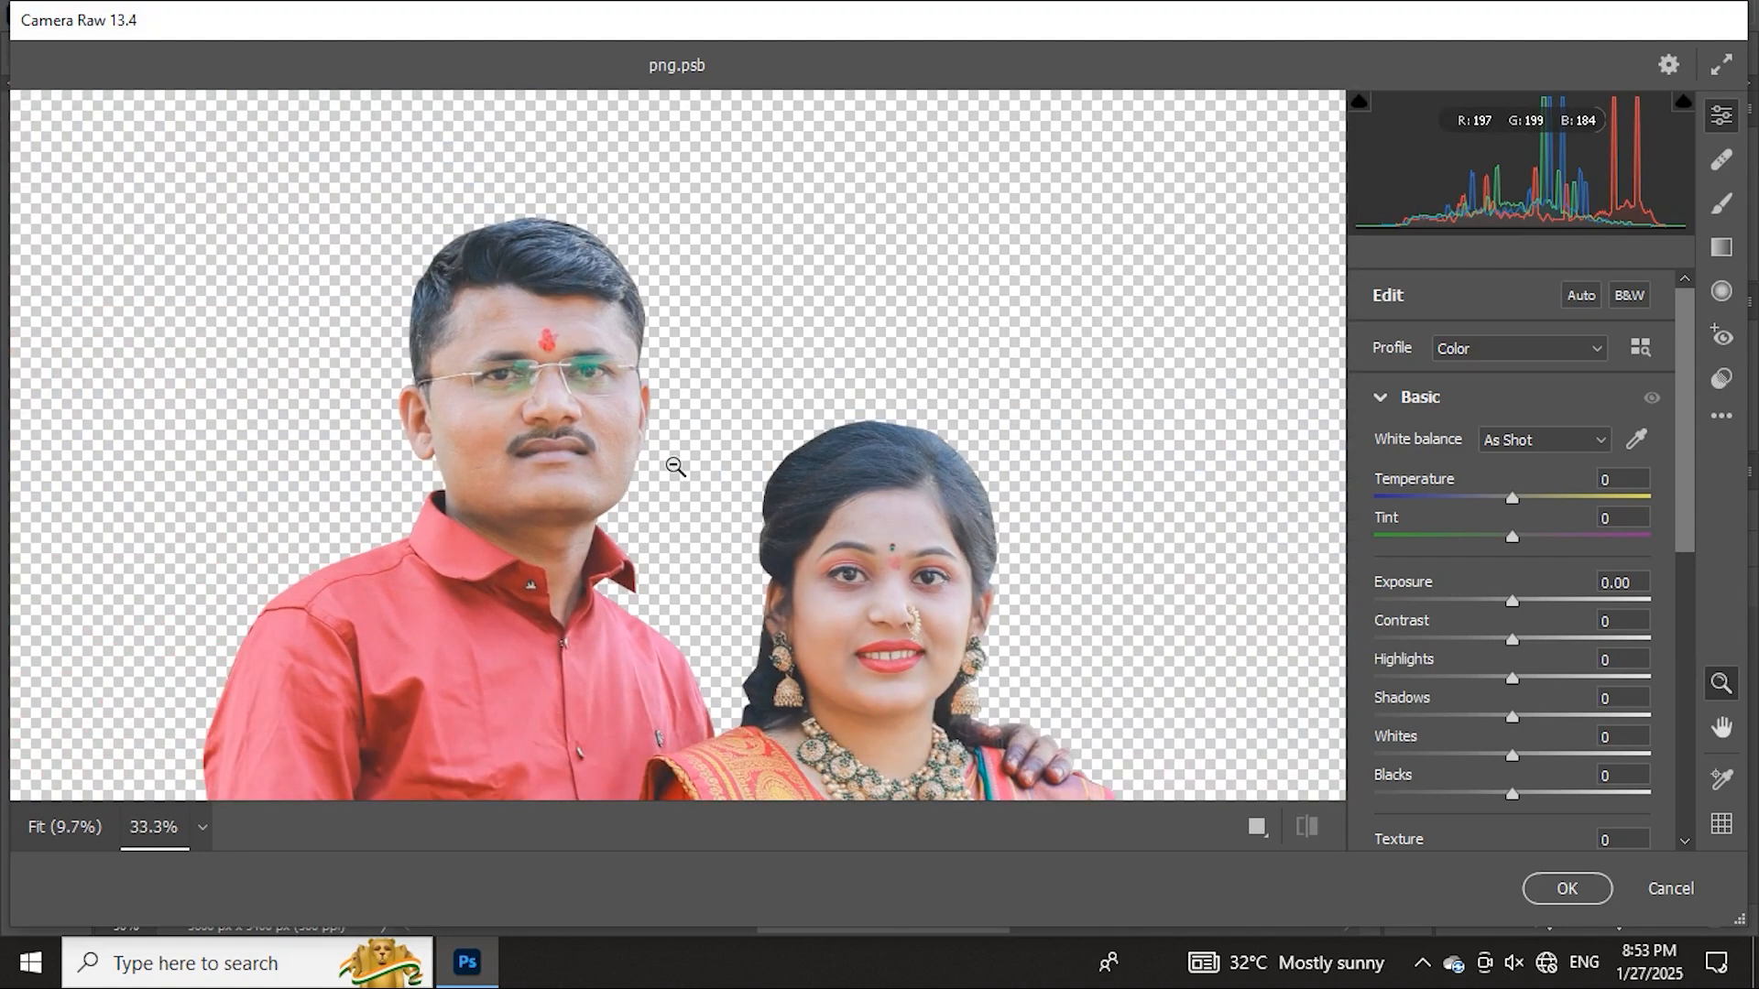
{"action": "left_click", "coordinate": [676, 468], "text": "alt"}
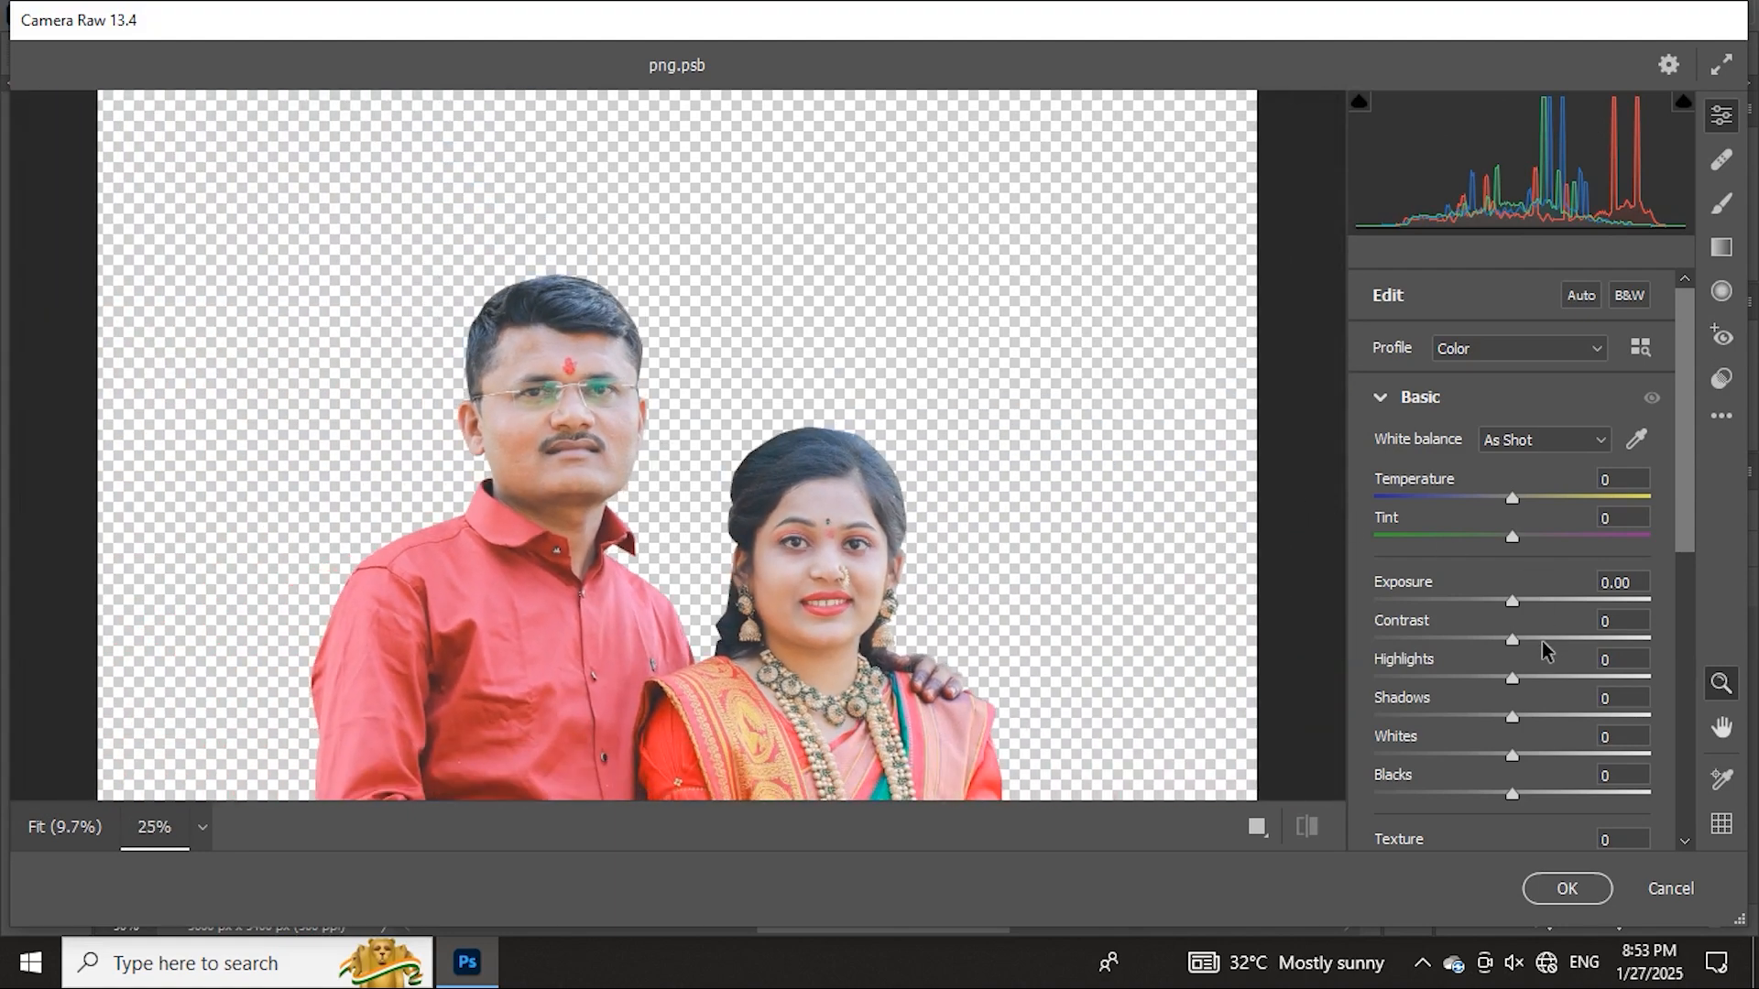
{"action": "left_click_drag", "start_coordinate": [1542, 641], "coordinate": [1628, 671]}
{"action": "scroll", "coordinate": [1546, 671], "scroll_direction": "down", "scroll_amount": 3}
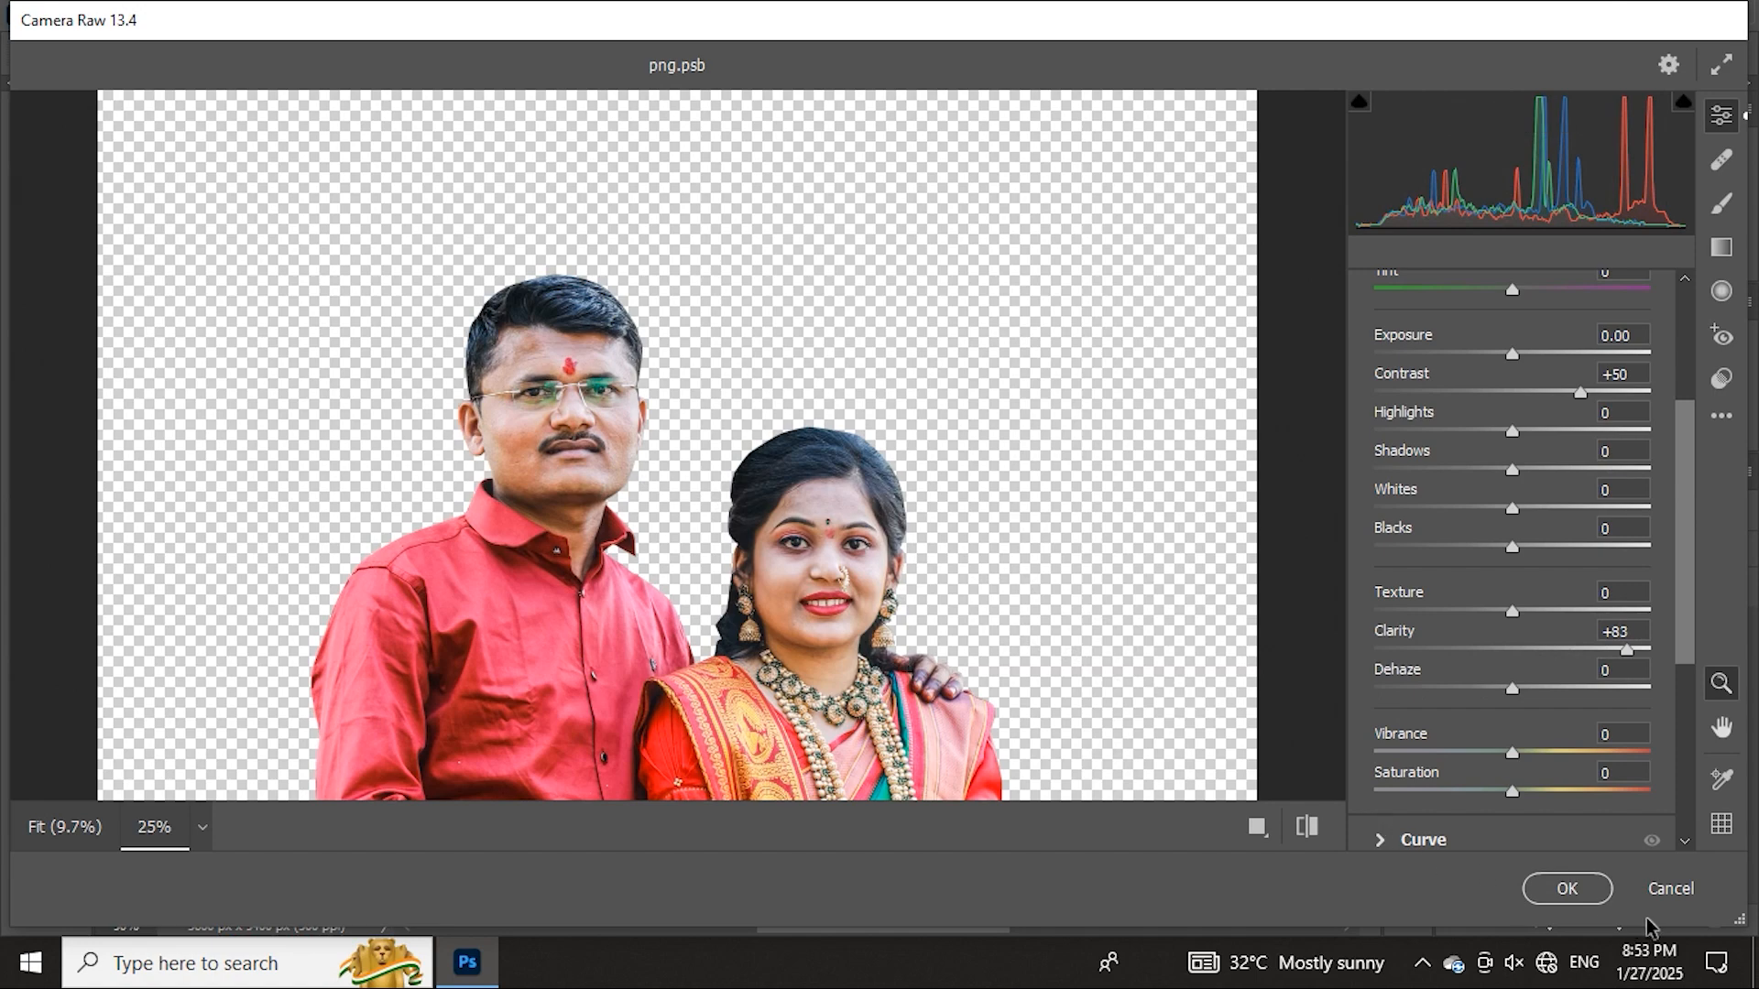
{"action": "left_click", "coordinate": [1671, 889]}
{"action": "left_click", "coordinate": [949, 434]}
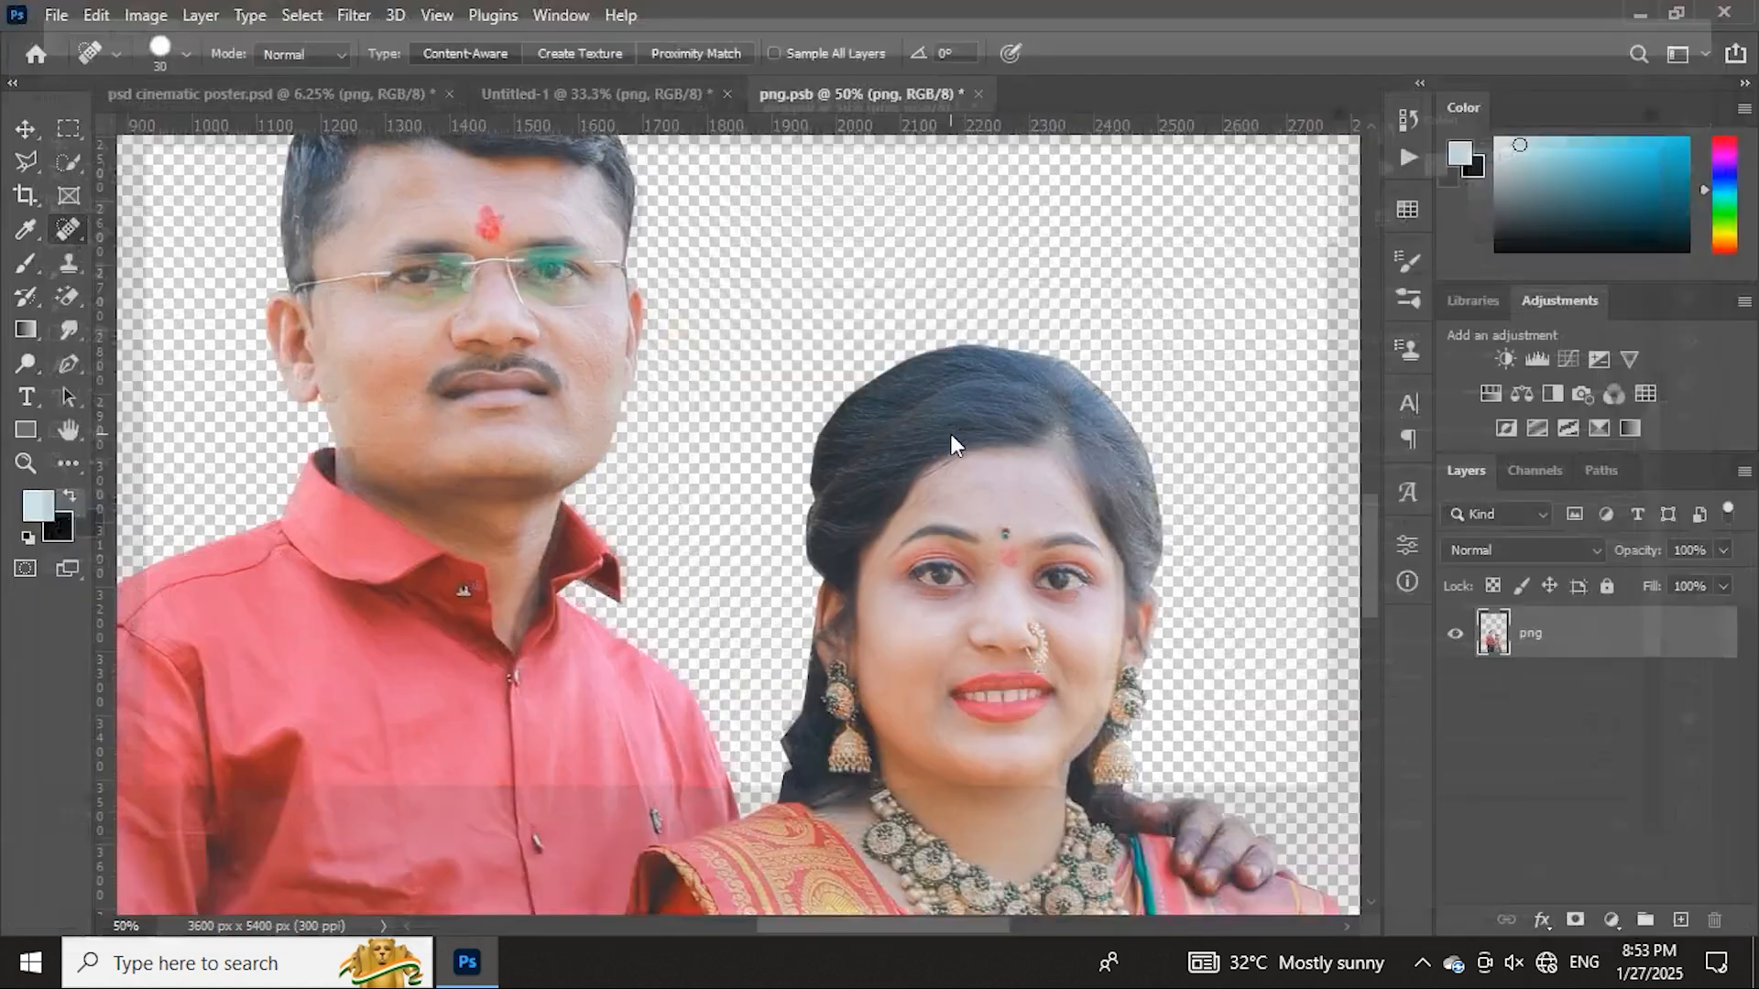
- Set up the Mixer Brush with loading after each stroke turned off and the brush cleaned of colour
{"action": "scroll", "coordinate": [1093, 542], "scroll_direction": "up", "scroll_amount": 3}
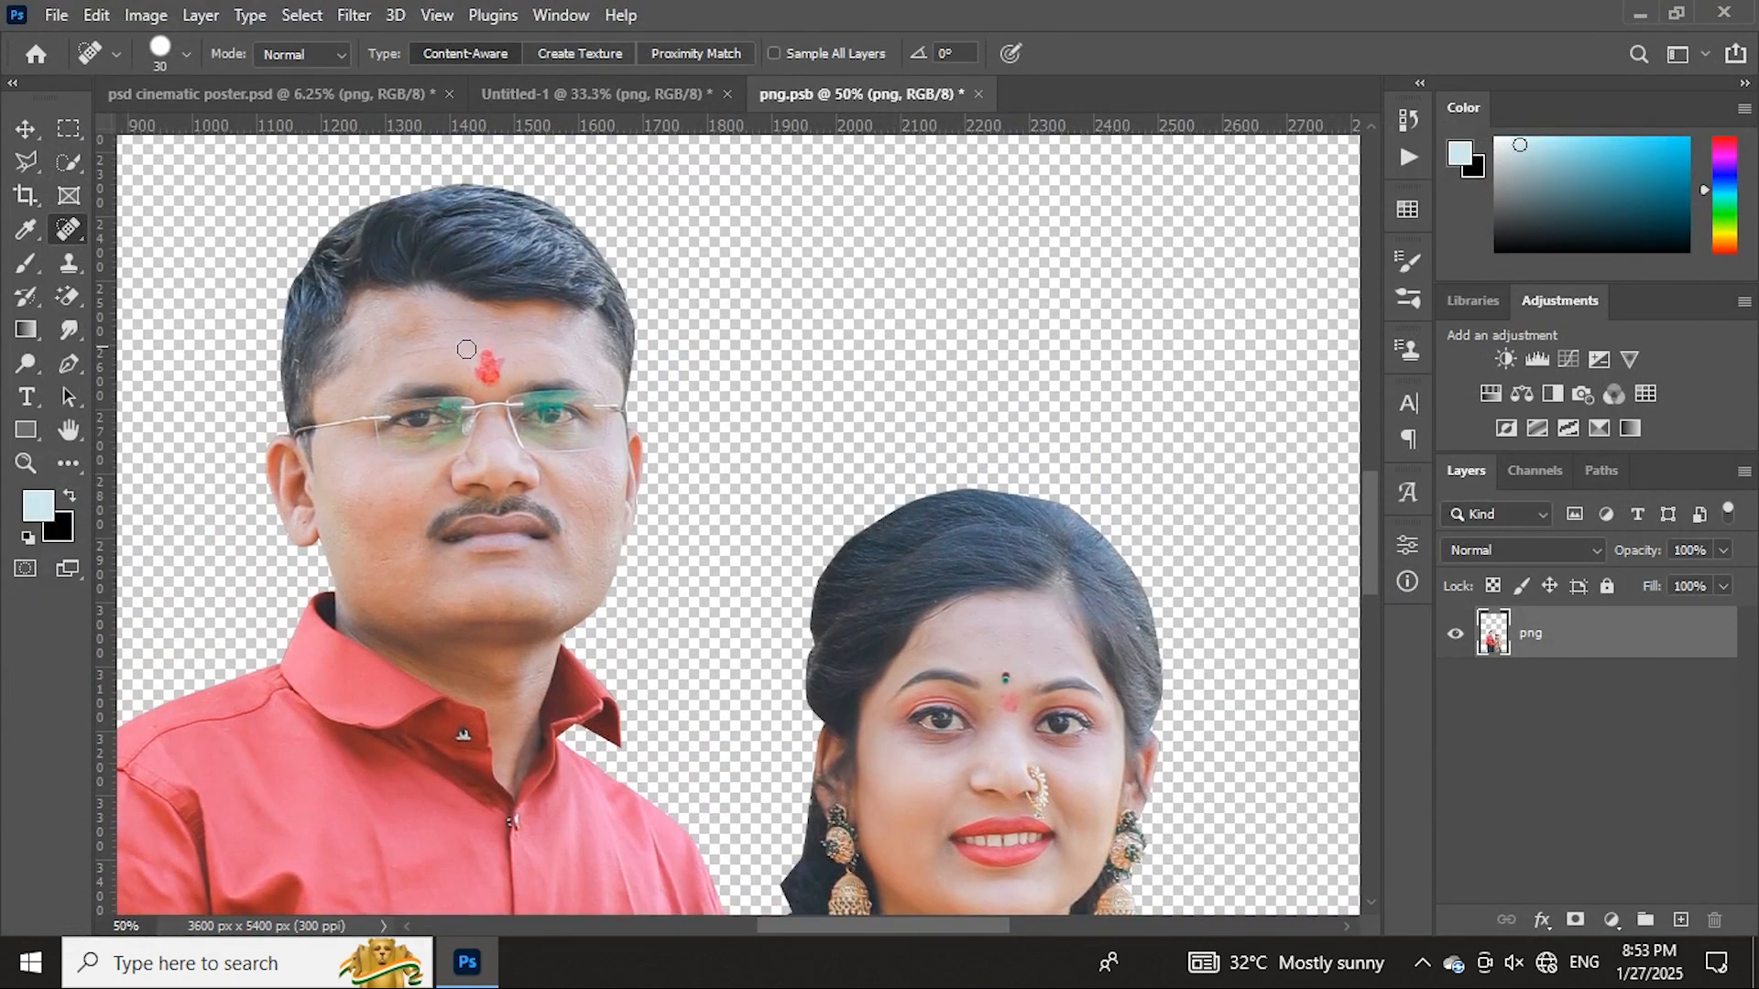
{"action": "scroll", "coordinate": [432, 444], "scroll_direction": "up", "scroll_amount": 1}
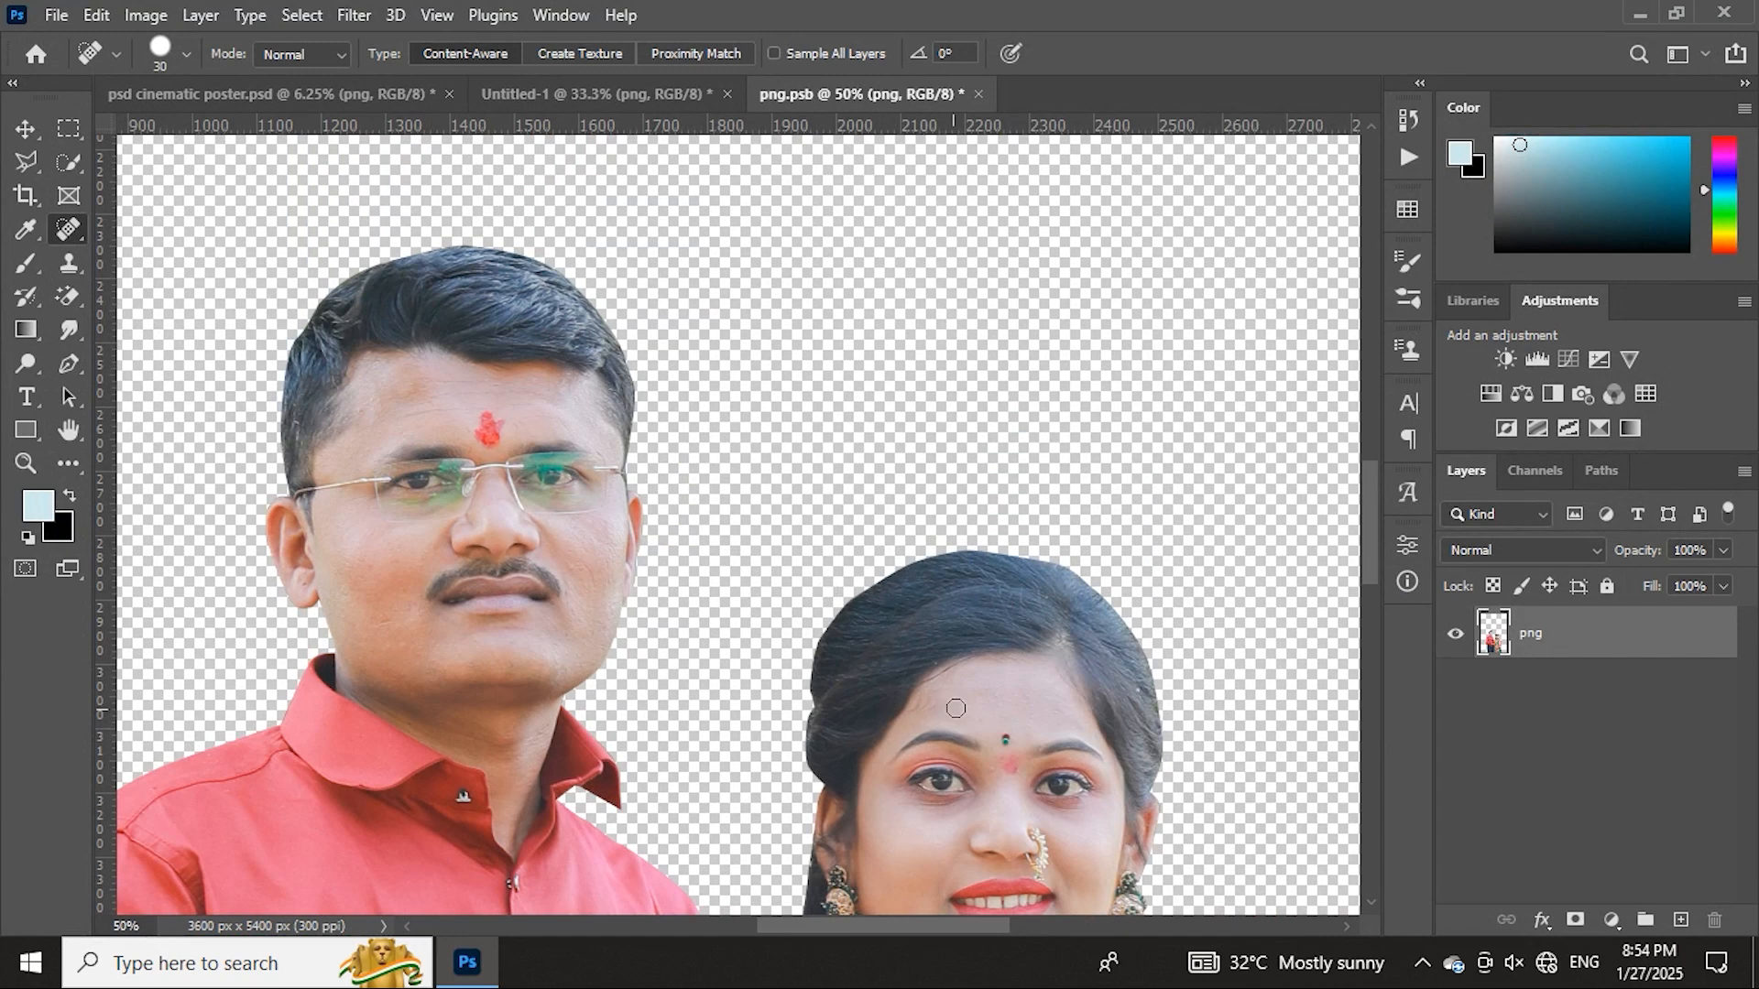
{"action": "scroll", "coordinate": [956, 708], "scroll_direction": "down", "scroll_amount": 1}
{"action": "left_click", "coordinate": [25, 262]}
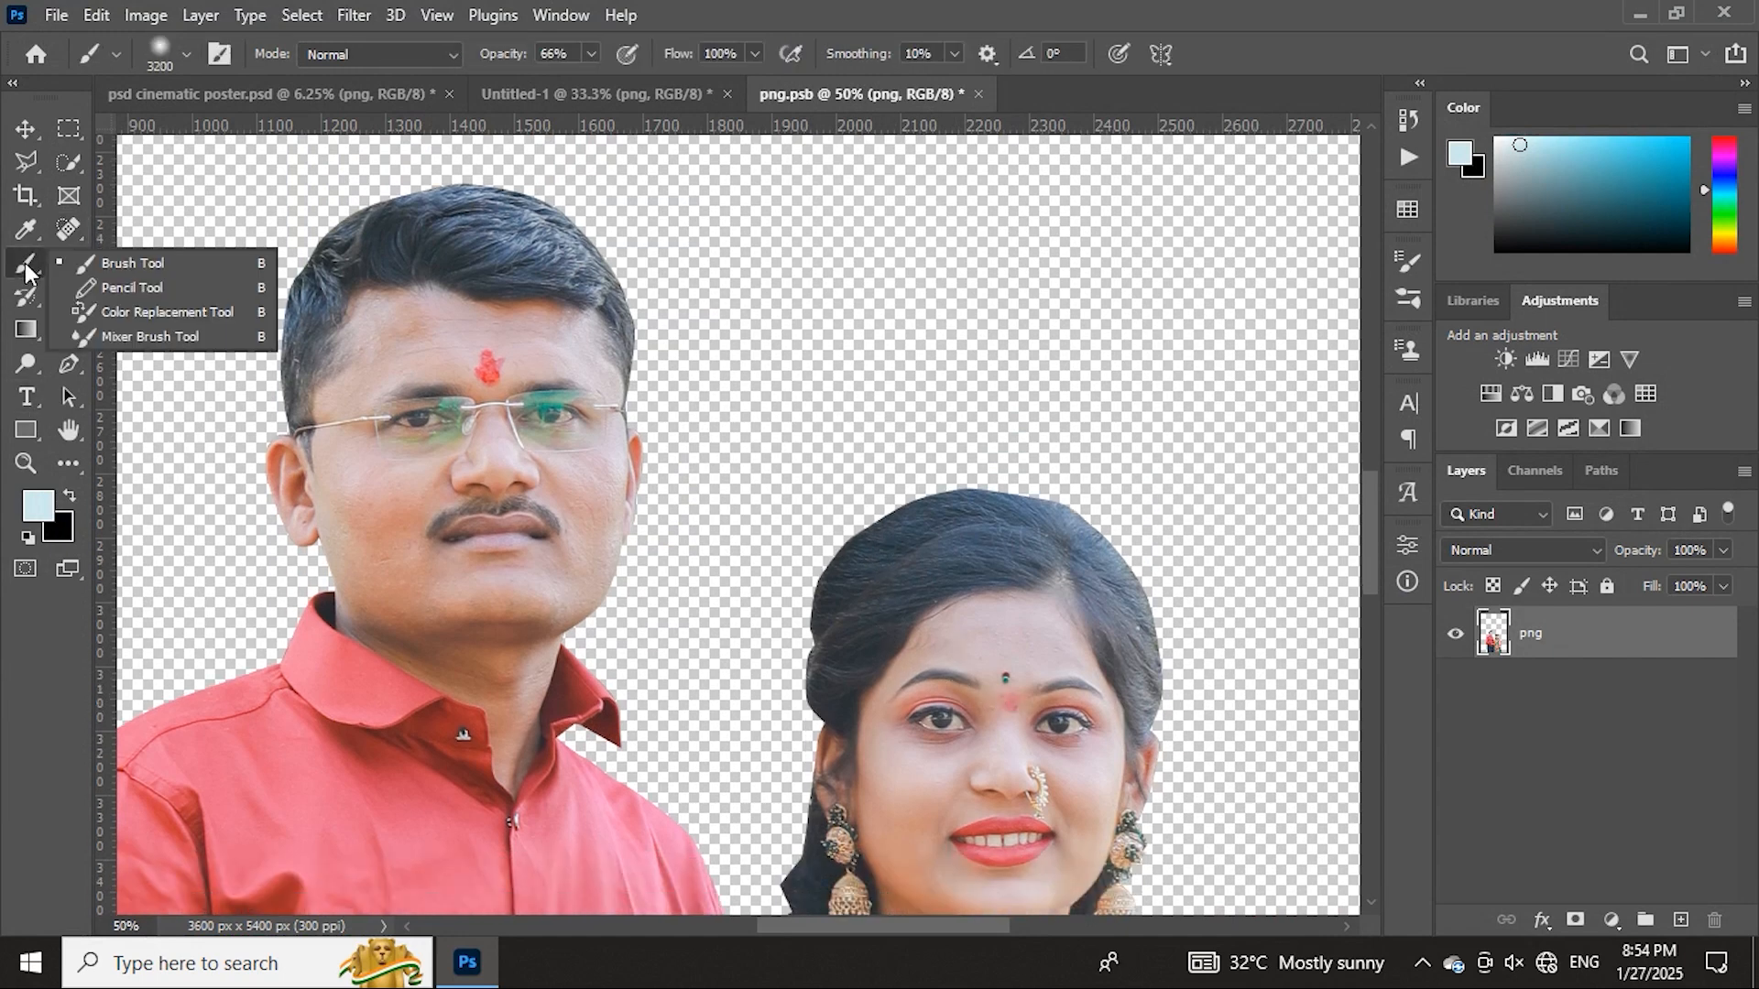
{"action": "left_click", "coordinate": [107, 337]}
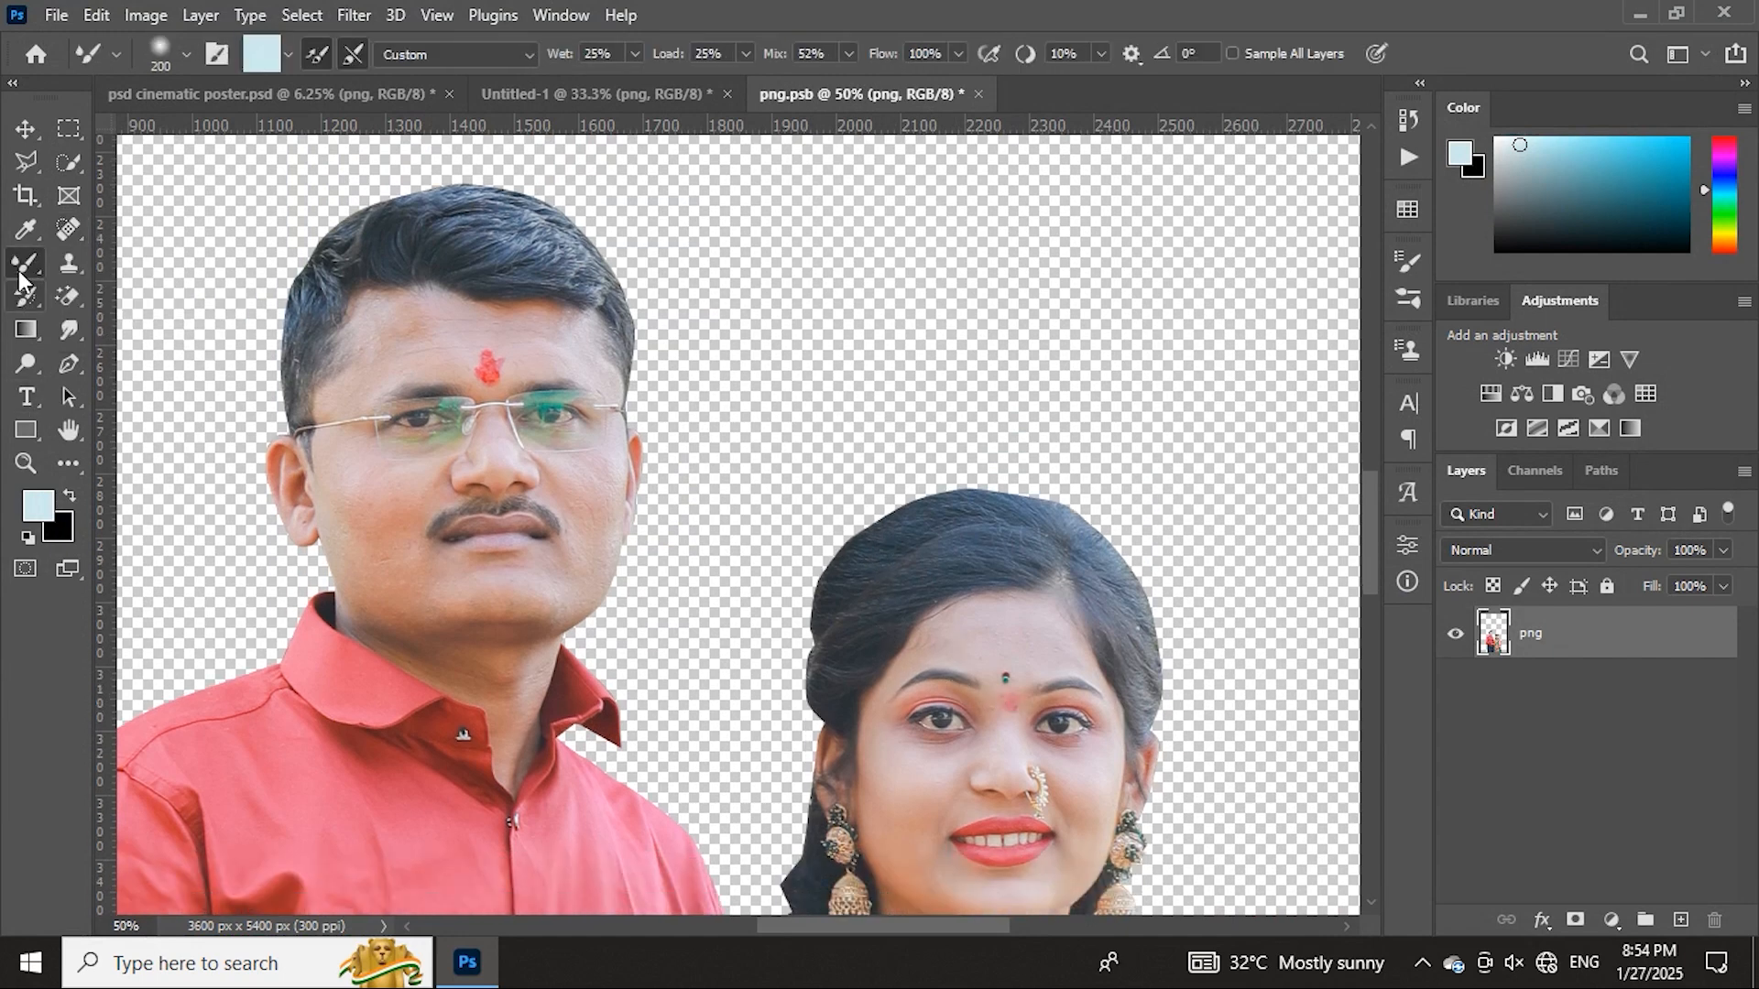
{"action": "left_click", "coordinate": [317, 55]}
{"action": "left_click", "coordinate": [317, 48]}
{"action": "left_click", "coordinate": [398, 54]}
{"action": "left_click", "coordinate": [312, 53]}
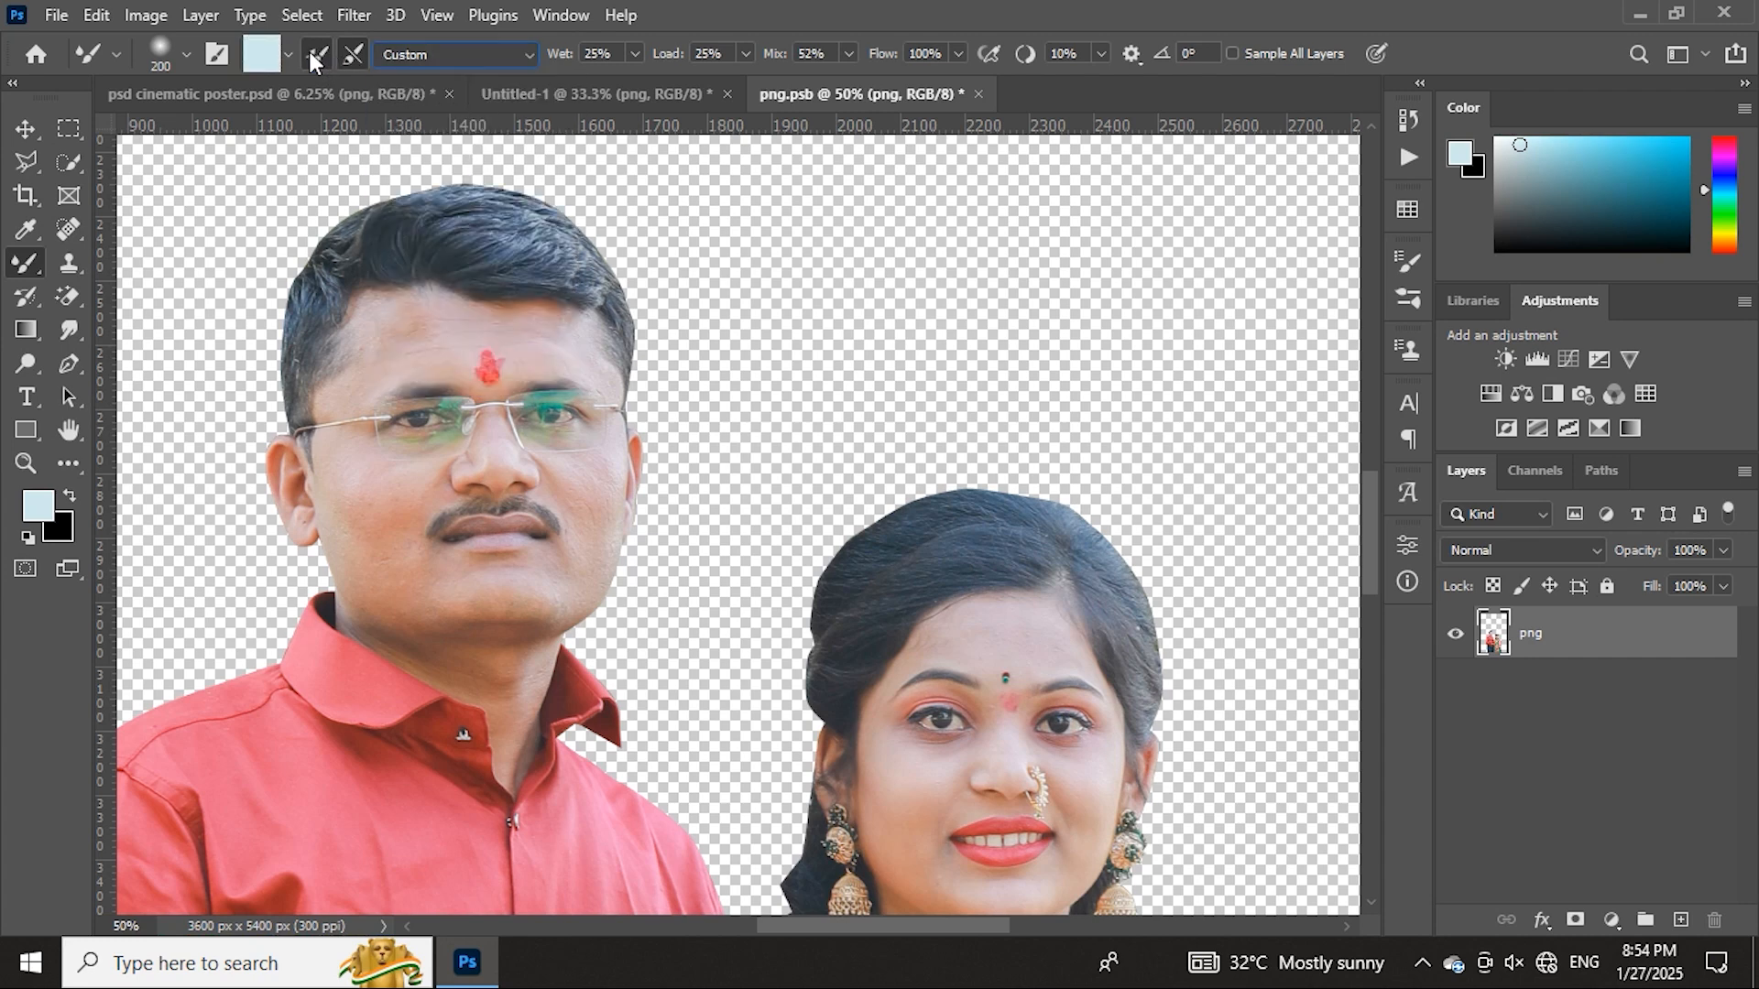
{"action": "left_click", "coordinate": [290, 53]}
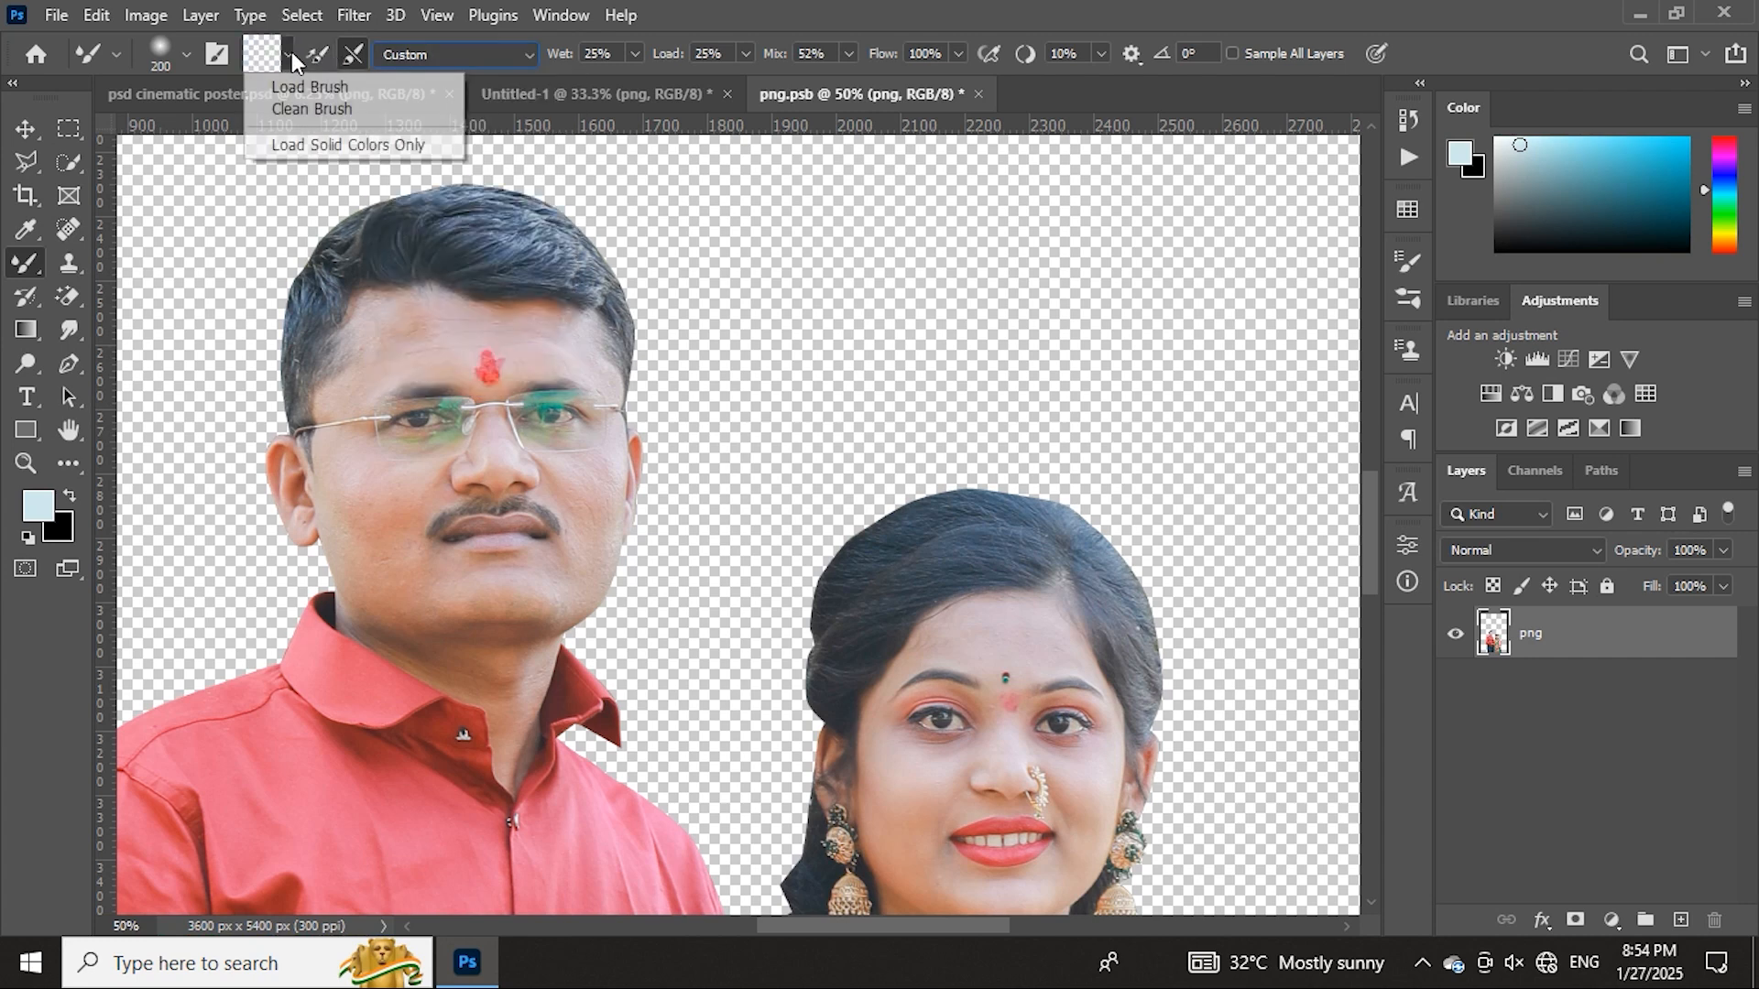
{"action": "left_click", "coordinate": [284, 110]}
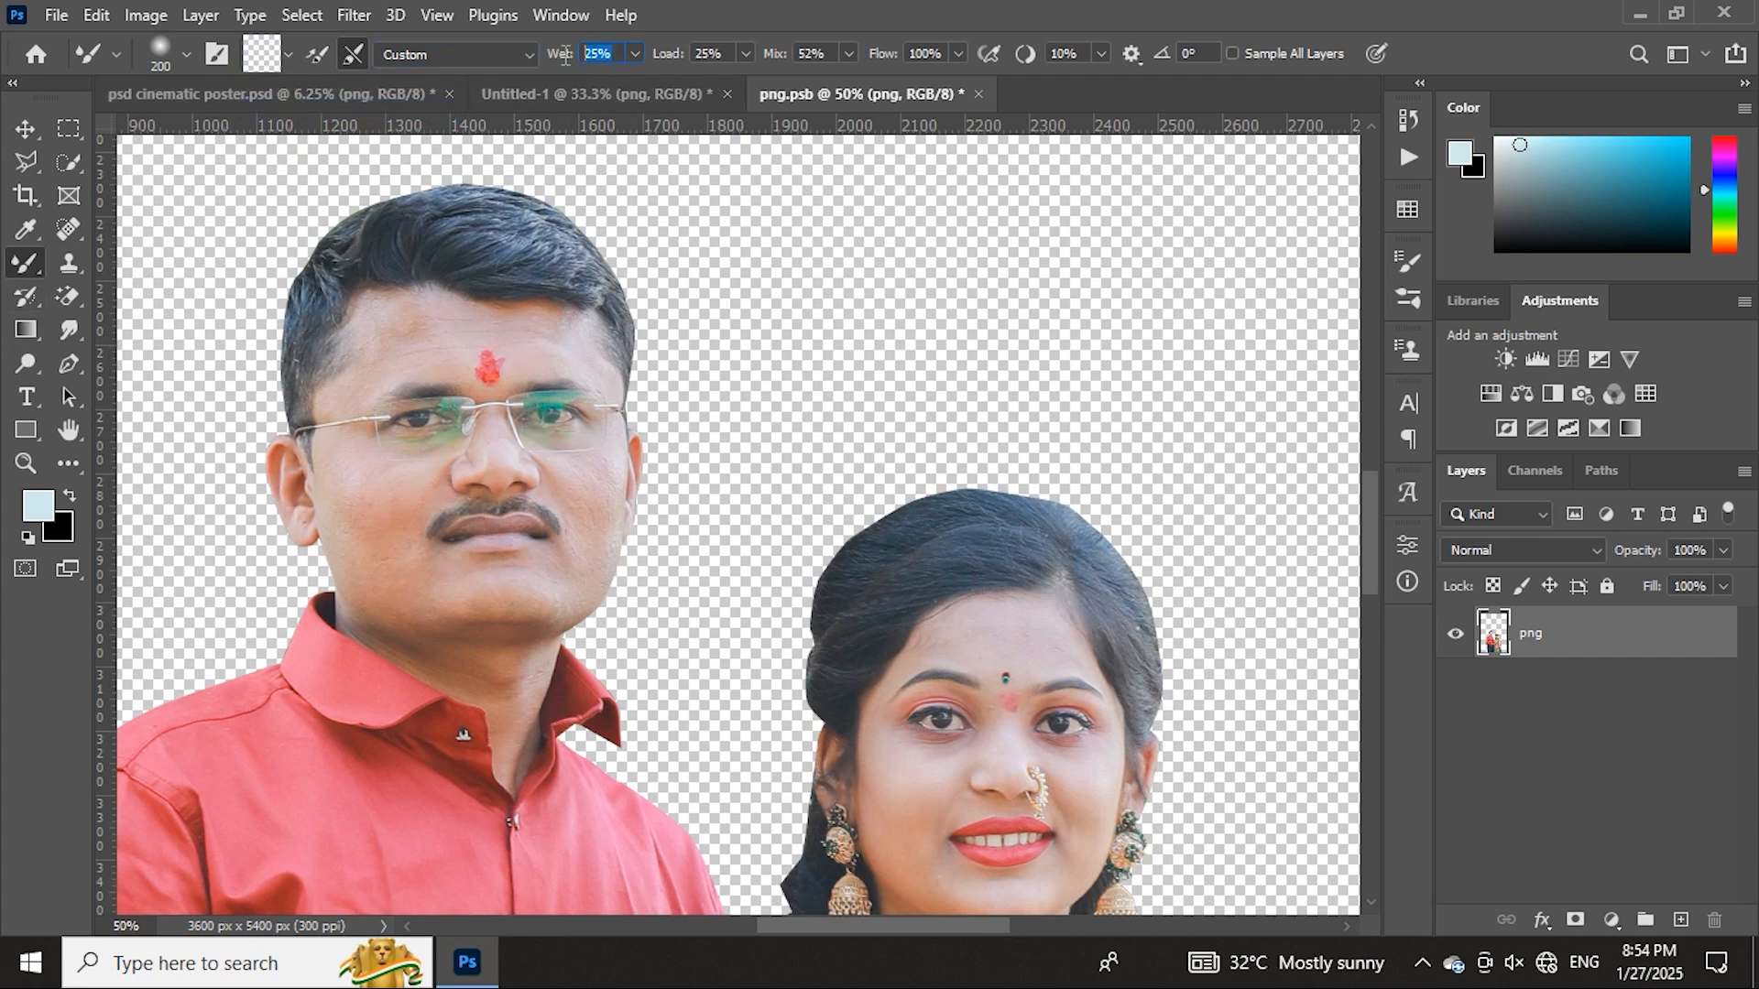
{"action": "key", "text": "Tab"}
{"action": "key", "text": "Tab"}
- Smooth the skin on the woman's forehead and cheek with the Mixer Brush reduced to 80 px
{"action": "scroll", "coordinate": [555, 410], "scroll_direction": "up", "scroll_amount": 1}
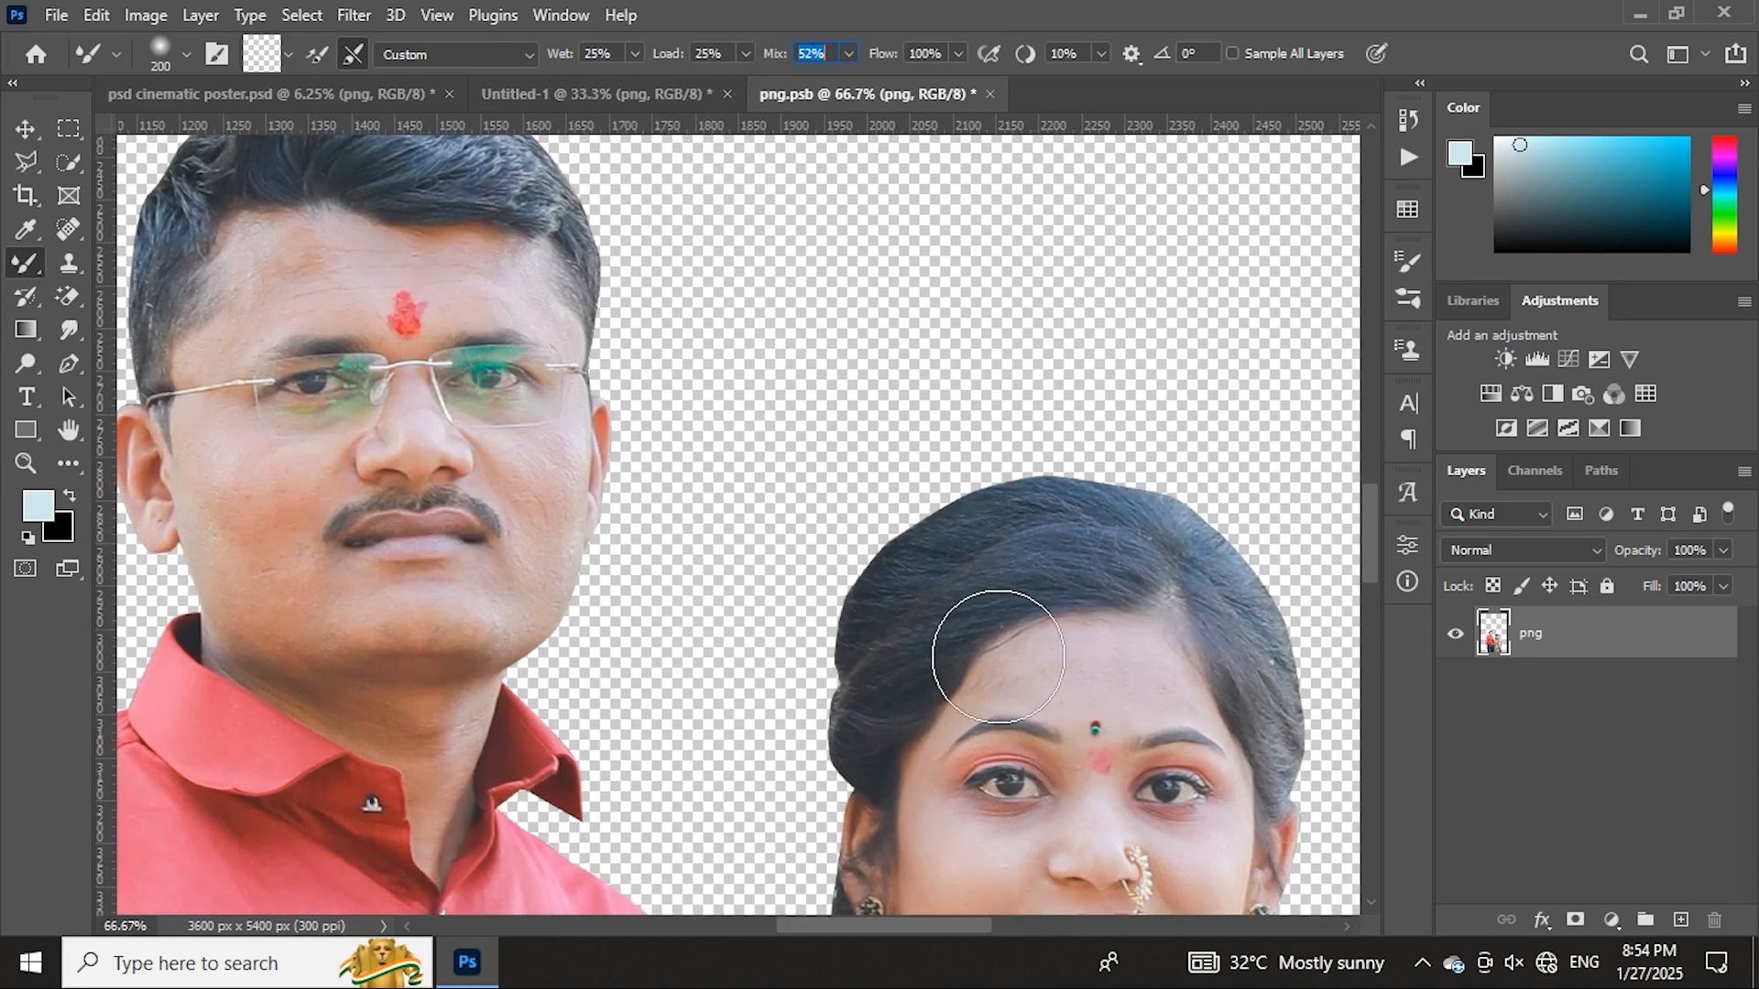
{"action": "left_click_drag", "start_coordinate": [1017, 687], "coordinate": [947, 481]}
{"action": "key", "text": "bracketleft"}
{"action": "key", "text": "bracketleft"}
{"action": "key", "text": "bracketleft"}
{"action": "key", "text": "bracketleft"}
{"action": "key", "text": "bracketleft"}
{"action": "key", "text": "bracketleft"}
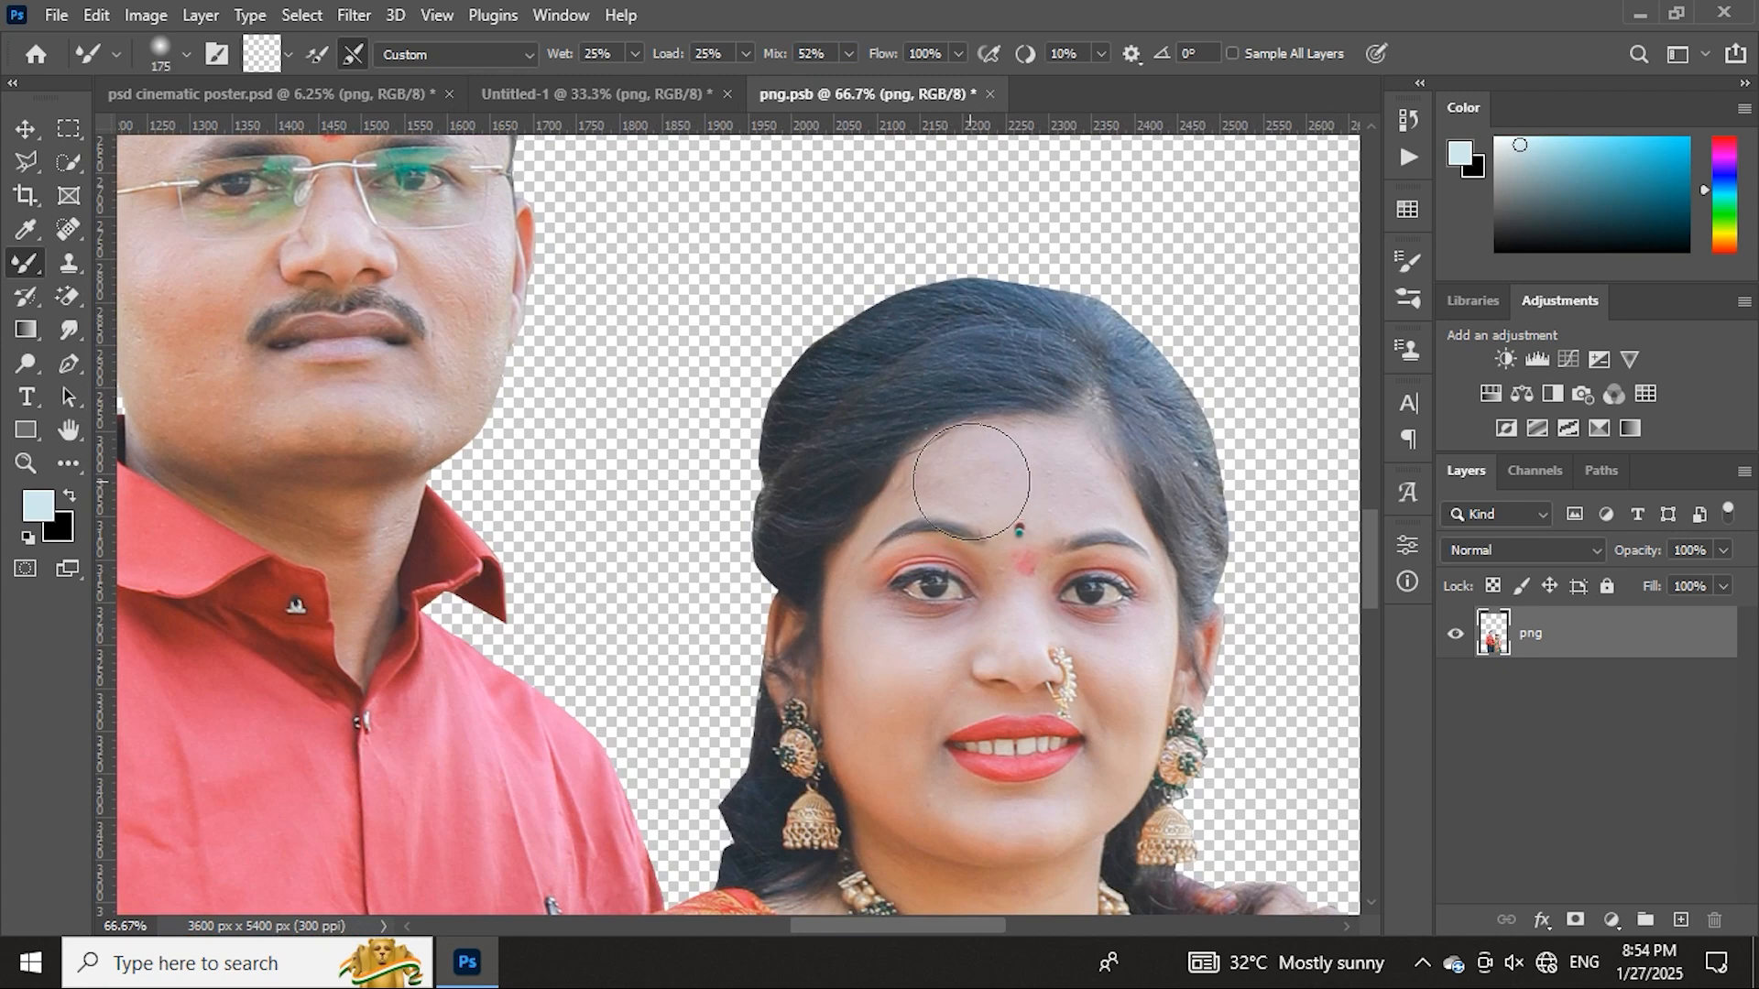
{"action": "mouse_move", "coordinate": [918, 483]}
{"action": "left_mouse_down"}
{"action": "mouse_move", "coordinate": [986, 463]}
{"action": "mouse_move", "coordinate": [1052, 503]}
{"action": "mouse_move", "coordinate": [1096, 487]}
{"action": "left_mouse_up"}
{"action": "left_click_drag", "start_coordinate": [895, 699], "coordinate": [927, 676]}
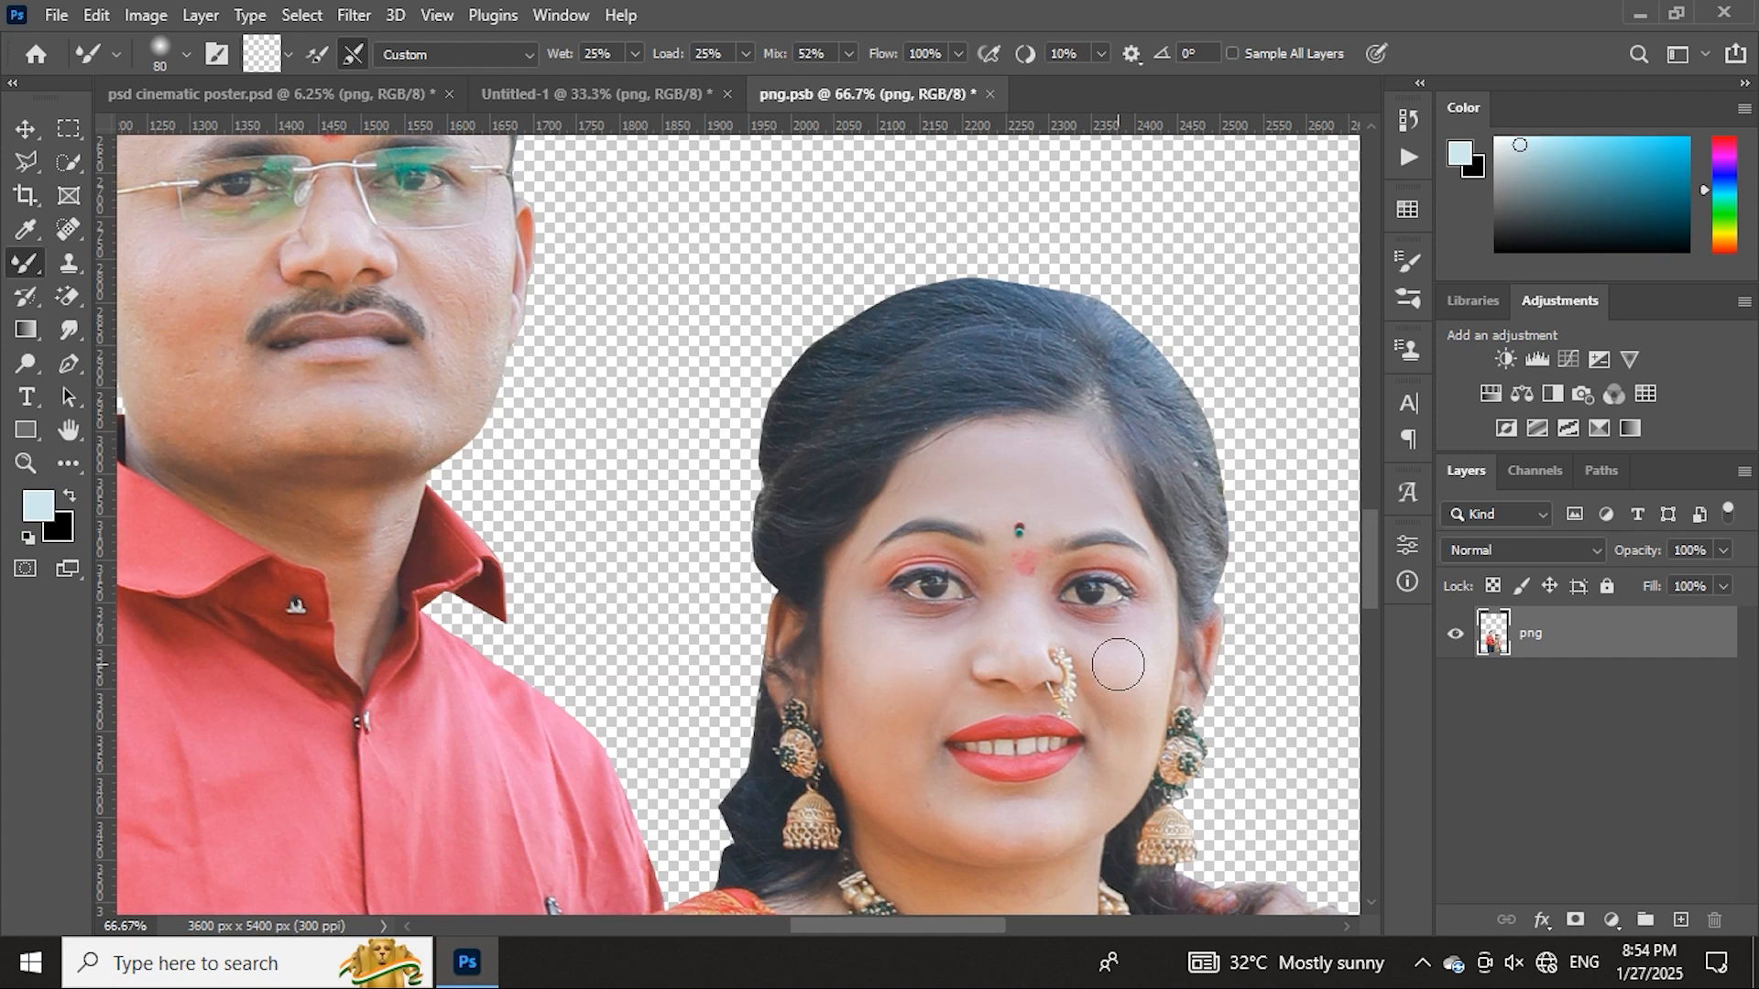
- Enlarge the Mixer Brush to 100 px and smooth the woman's chin and lower cheeks
{"action": "scroll", "coordinate": [1084, 751], "scroll_direction": "down", "scroll_amount": 2}
{"action": "key", "text": "bracketright"}
{"action": "key", "text": "bracketright"}
{"action": "mouse_move", "coordinate": [994, 811]}
{"action": "left_mouse_down"}
{"action": "mouse_move", "coordinate": [1051, 813]}
{"action": "mouse_move", "coordinate": [957, 814]}
{"action": "mouse_move", "coordinate": [905, 785]}
{"action": "mouse_move", "coordinate": [906, 705]}
{"action": "mouse_move", "coordinate": [929, 699]}
{"action": "mouse_move", "coordinate": [895, 621]}
{"action": "left_mouse_up"}
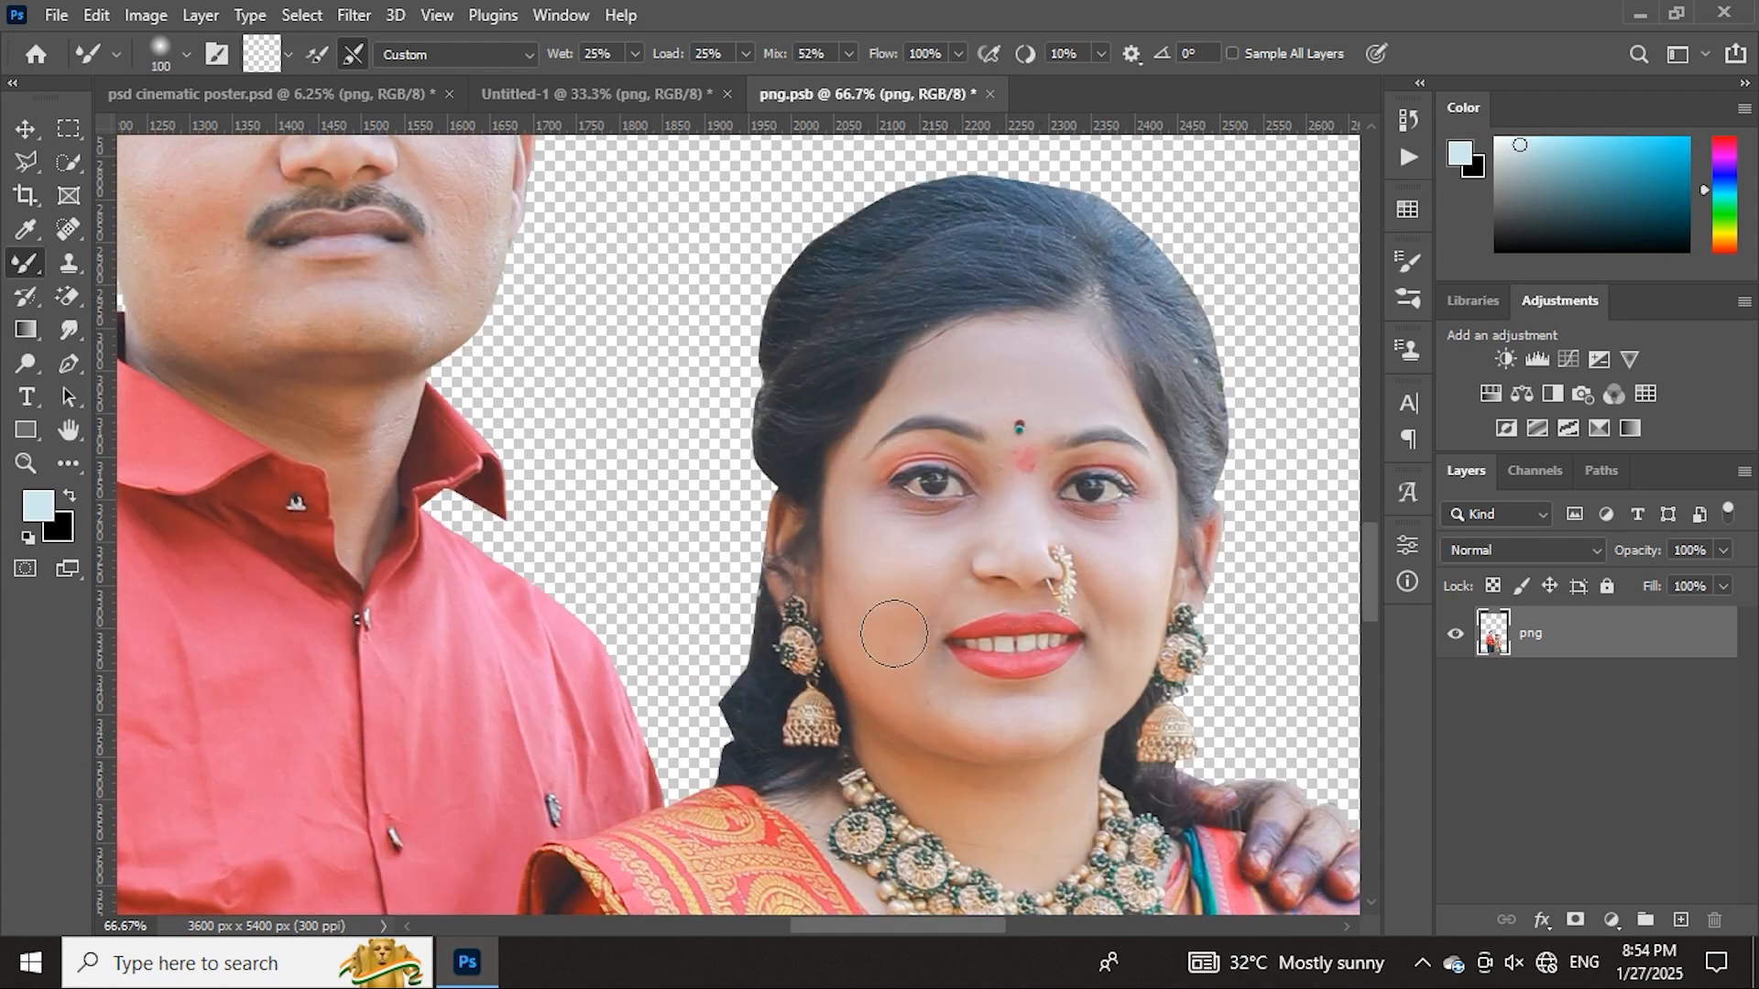
- Smooth the skin on the man's forehead, cheeks and jaw with the Mixer Brush at up to 100 px
{"action": "left_click_drag", "start_coordinate": [777, 480], "coordinate": [1081, 927]}
{"action": "mouse_move", "coordinate": [493, 711]}
{"action": "left_mouse_down"}
{"action": "mouse_move", "coordinate": [508, 738]}
{"action": "mouse_move", "coordinate": [494, 638]}
{"action": "left_mouse_up"}
{"action": "mouse_move", "coordinate": [509, 420]}
{"action": "left_mouse_down"}
{"action": "mouse_move", "coordinate": [561, 426]}
{"action": "mouse_move", "coordinate": [511, 426]}
{"action": "mouse_move", "coordinate": [696, 431]}
{"action": "mouse_move", "coordinate": [603, 405]}
{"action": "mouse_move", "coordinate": [675, 416]}
{"action": "left_mouse_up"}
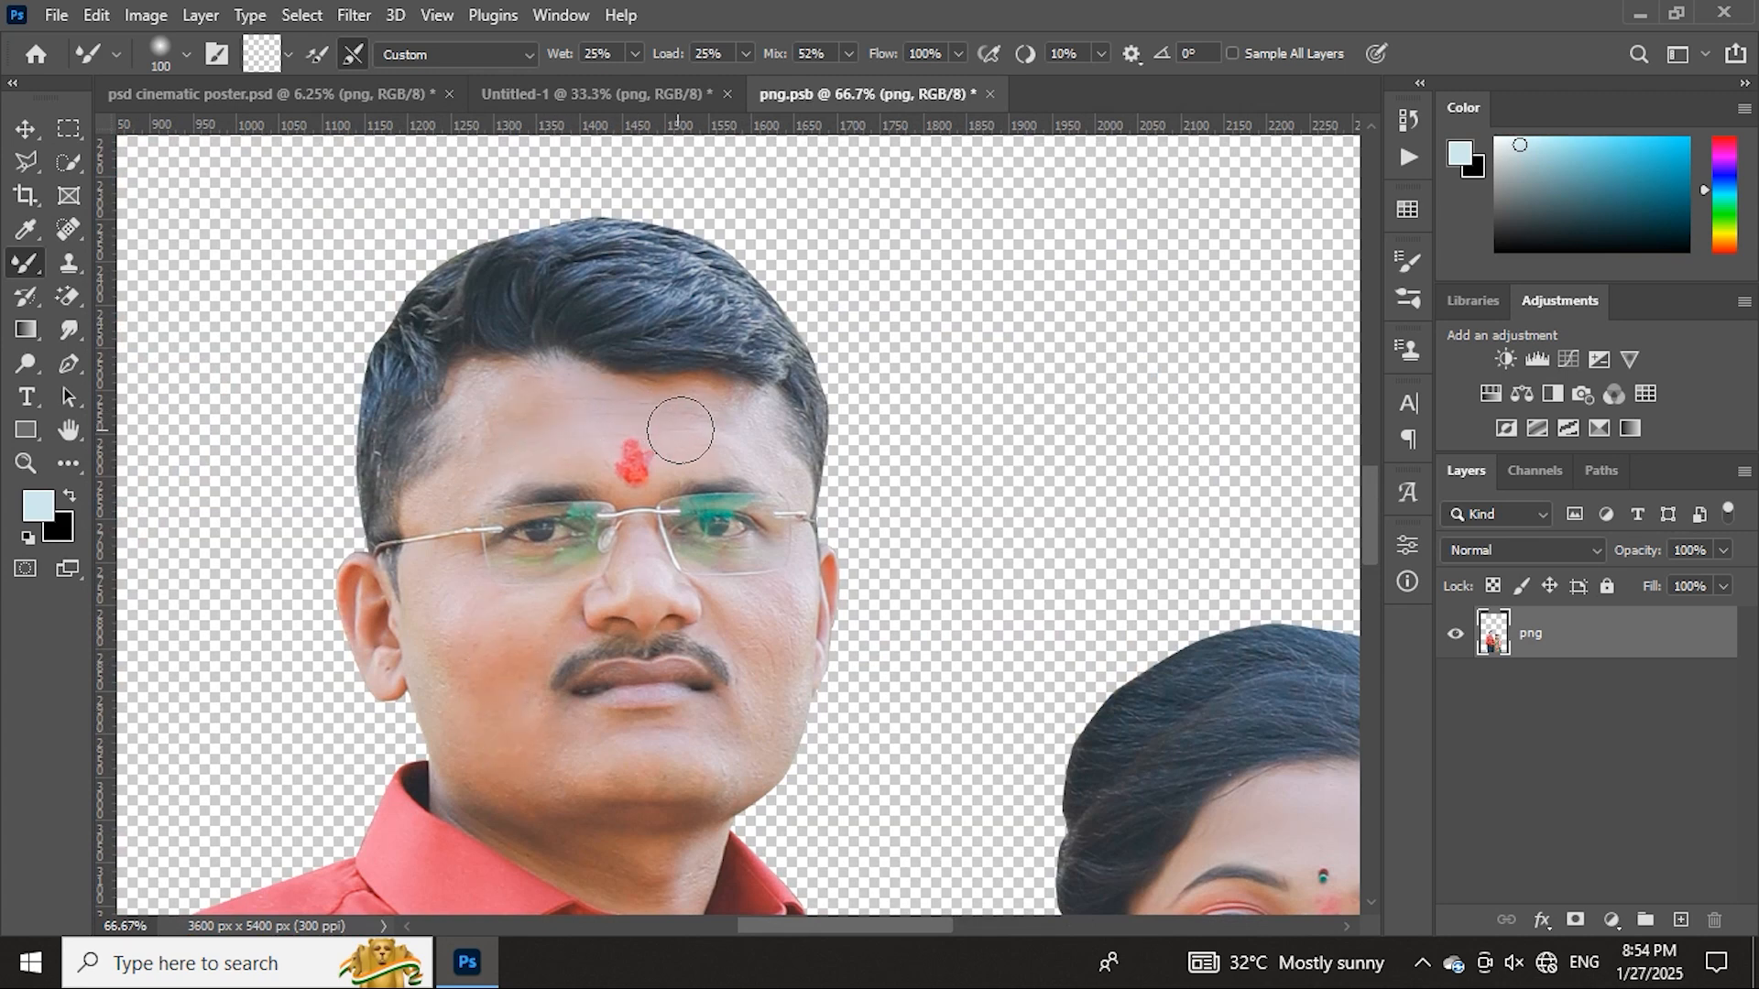
{"action": "mouse_move", "coordinate": [774, 675]}
{"action": "left_mouse_down"}
{"action": "mouse_move", "coordinate": [773, 617]}
{"action": "mouse_move", "coordinate": [773, 726]}
{"action": "left_mouse_up"}
{"action": "mouse_move", "coordinate": [495, 711]}
{"action": "left_mouse_down"}
{"action": "mouse_move", "coordinate": [474, 649]}
{"action": "mouse_move", "coordinate": [450, 665]}
{"action": "mouse_move", "coordinate": [508, 646]}
{"action": "left_mouse_up"}
{"action": "key", "text": "bracketleft"}
{"action": "key", "text": "bracketleft"}
{"action": "scroll", "coordinate": [653, 728], "scroll_direction": "down", "scroll_amount": 2}
{"action": "key", "text": "bracketright"}
{"action": "key", "text": "bracketright"}
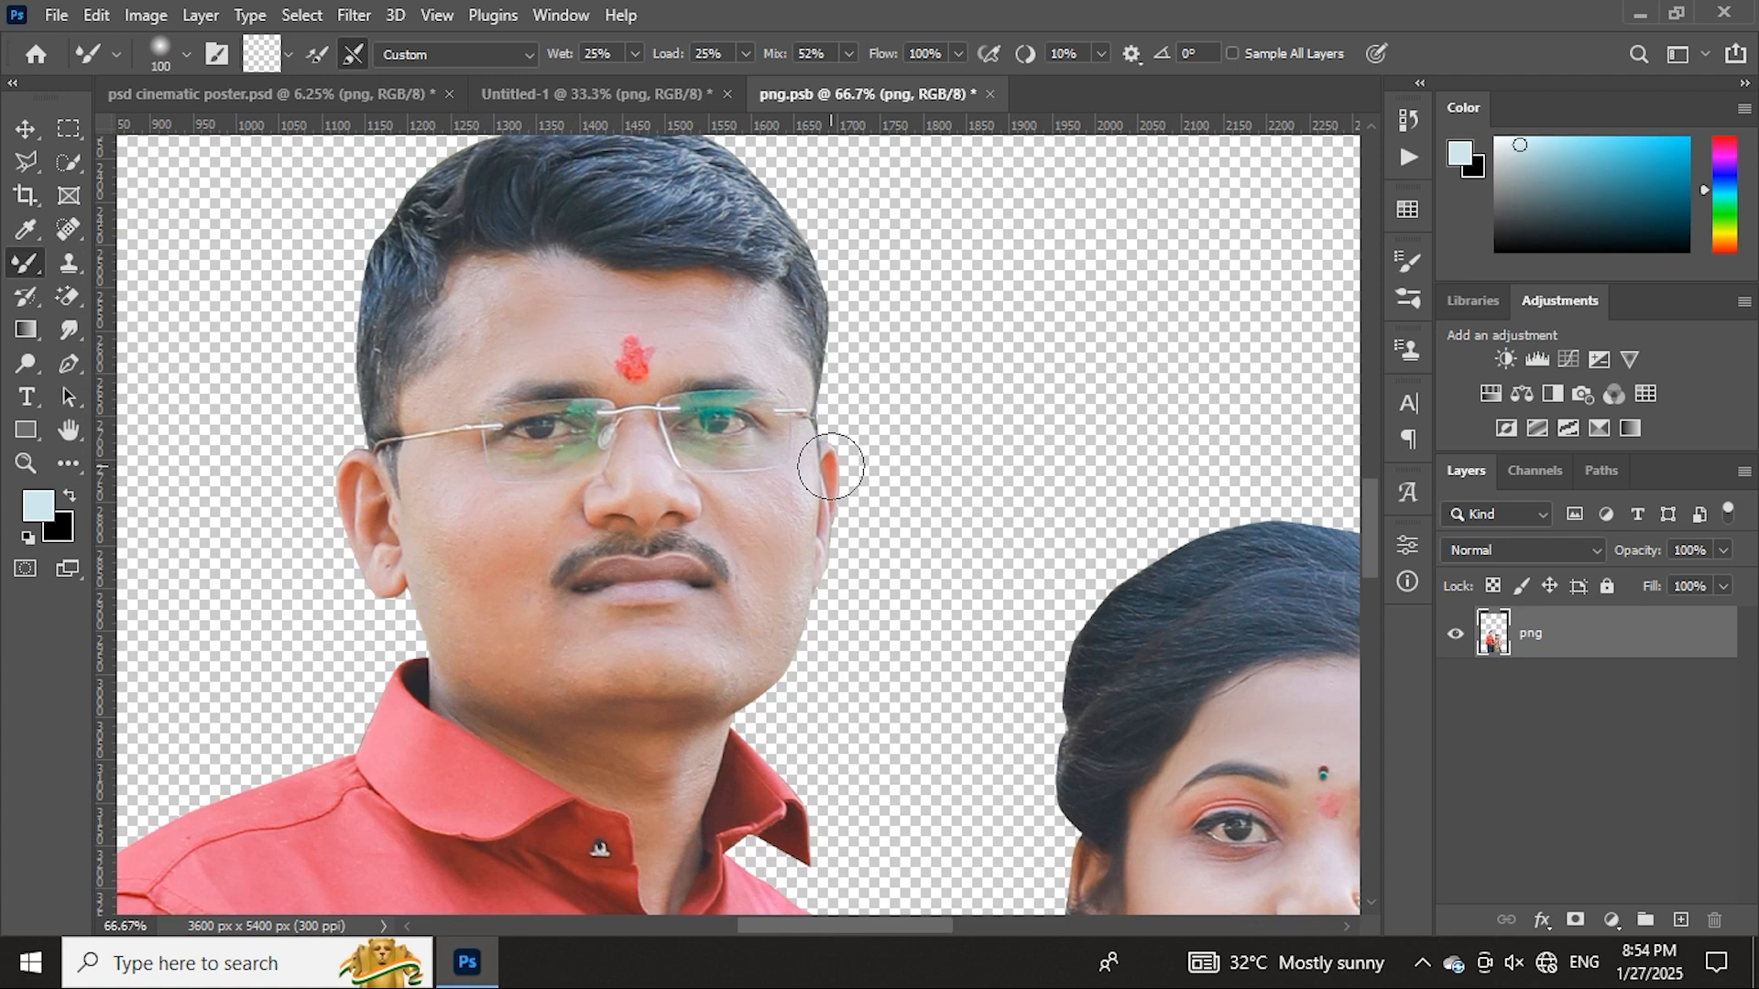
- Save the retouched smart object contents, check the couple in the Untitled-1 poster and close png.psb
{"action": "key", "text": "ctrl+s"}
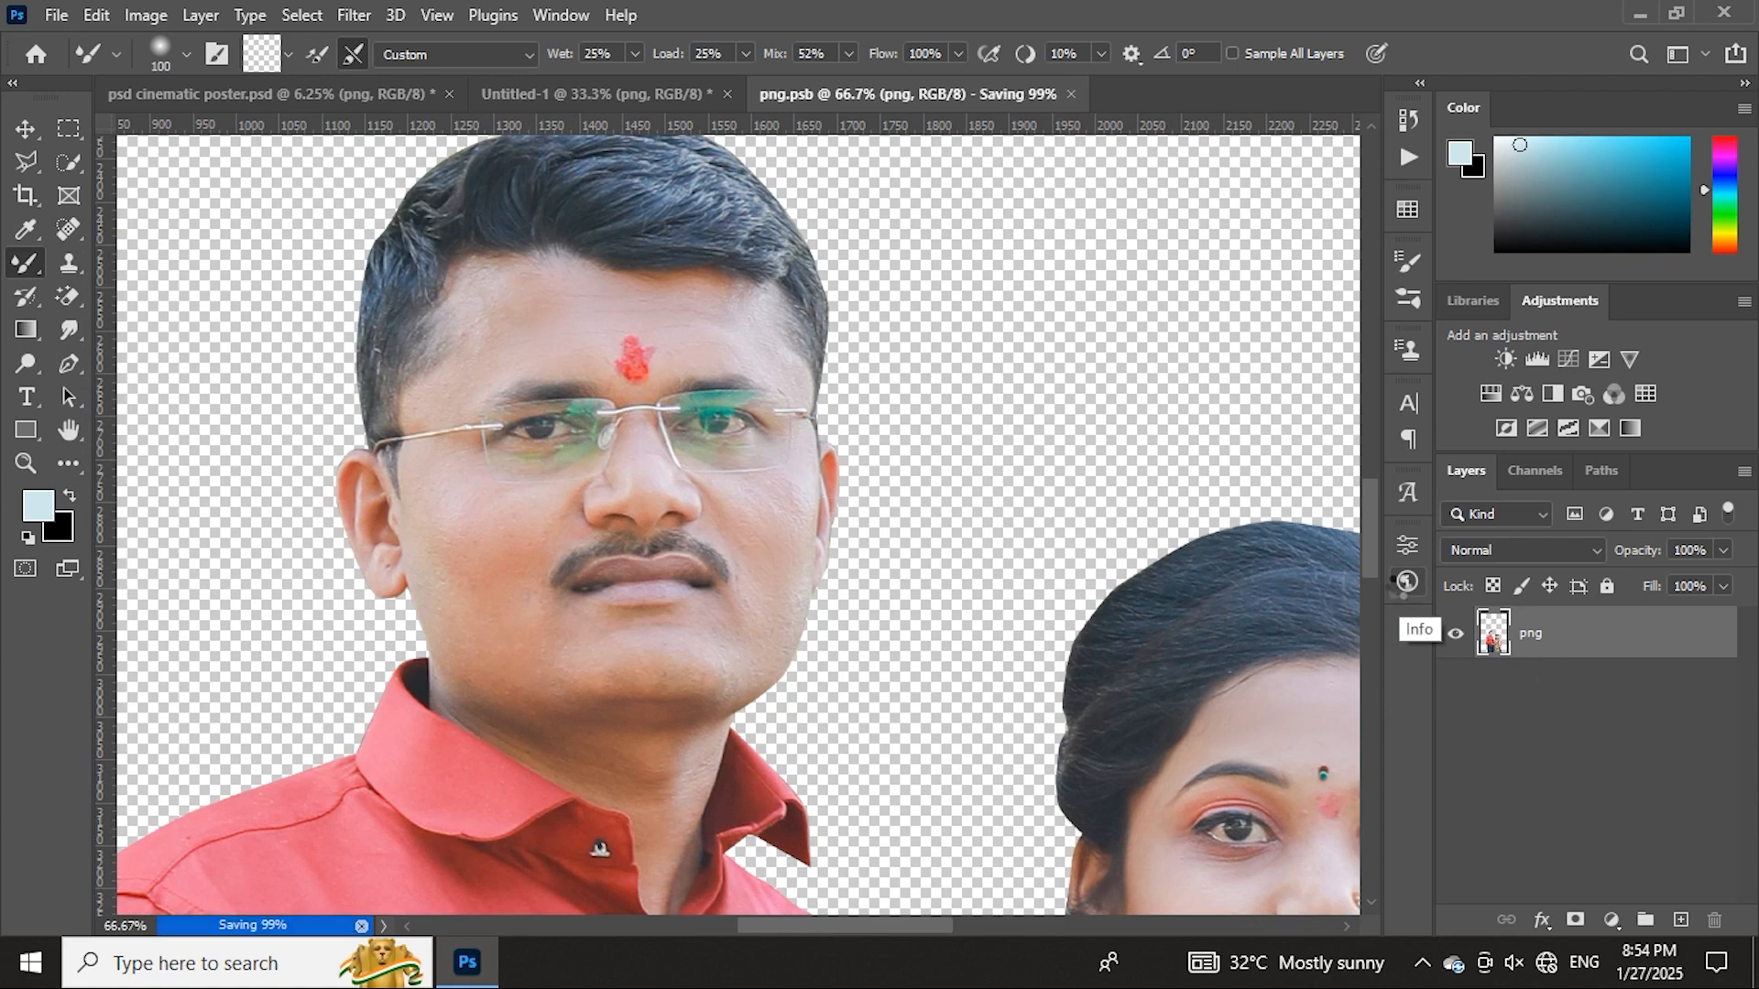
{"action": "left_click", "coordinate": [579, 92]}
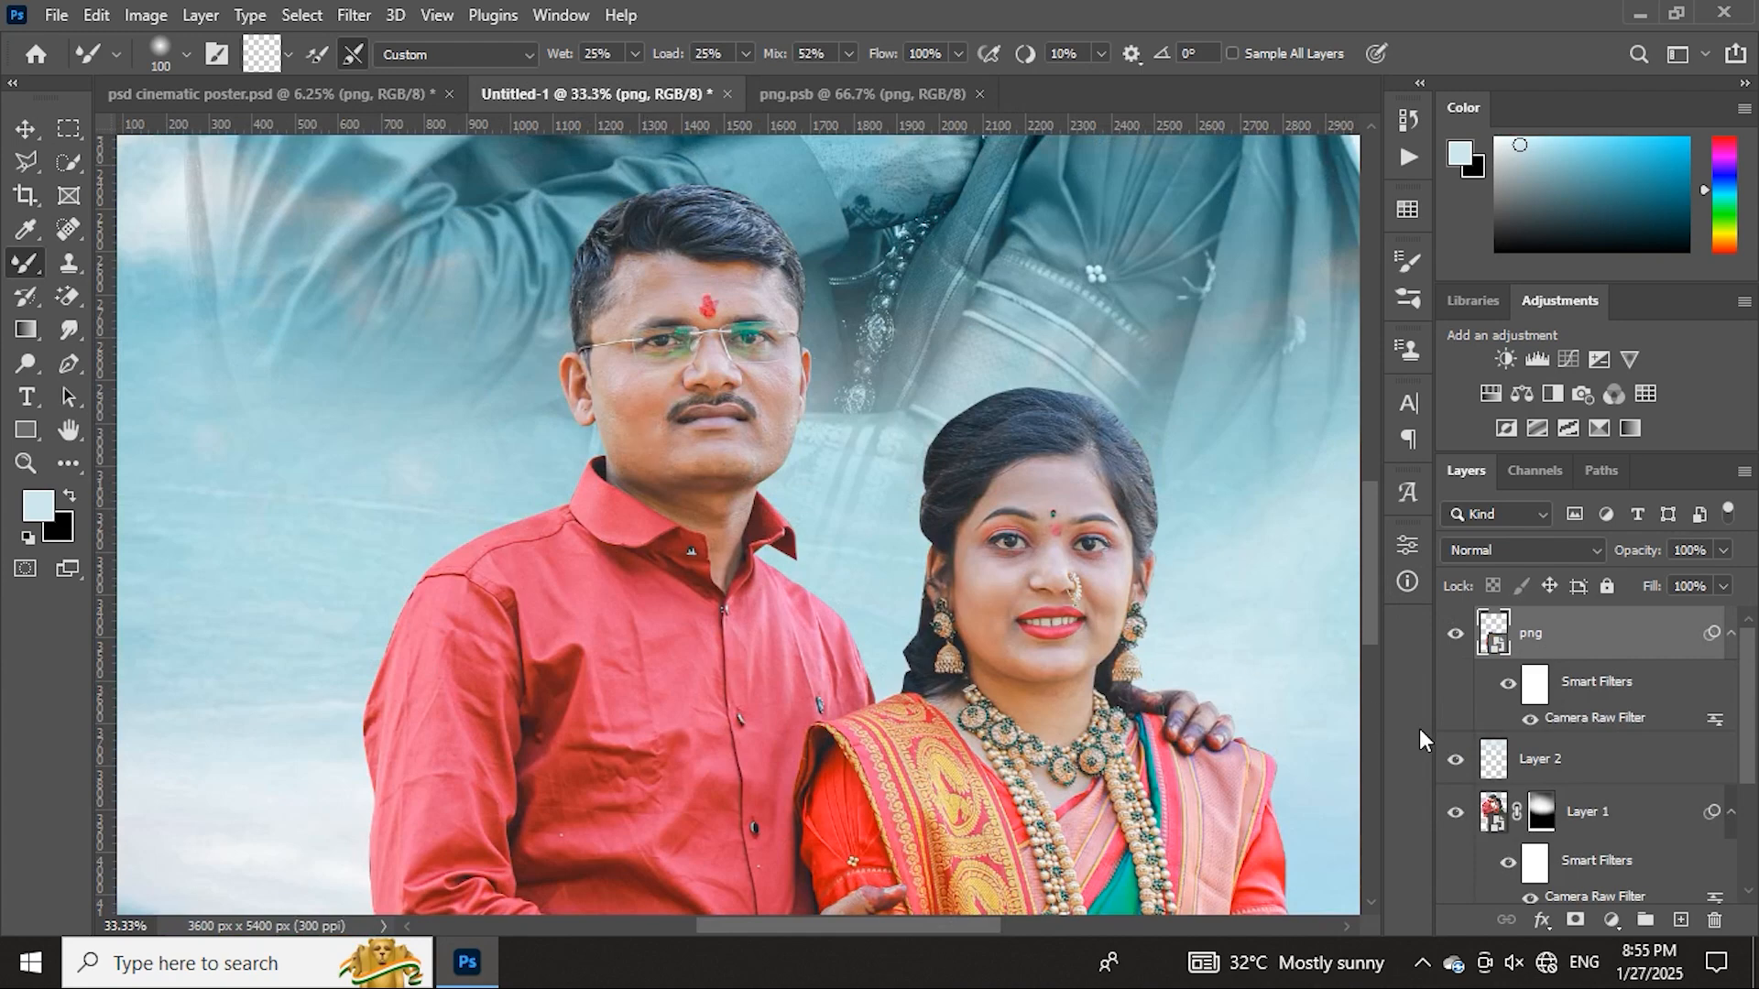
{"action": "scroll", "coordinate": [806, 483], "scroll_direction": "up", "scroll_amount": 3}
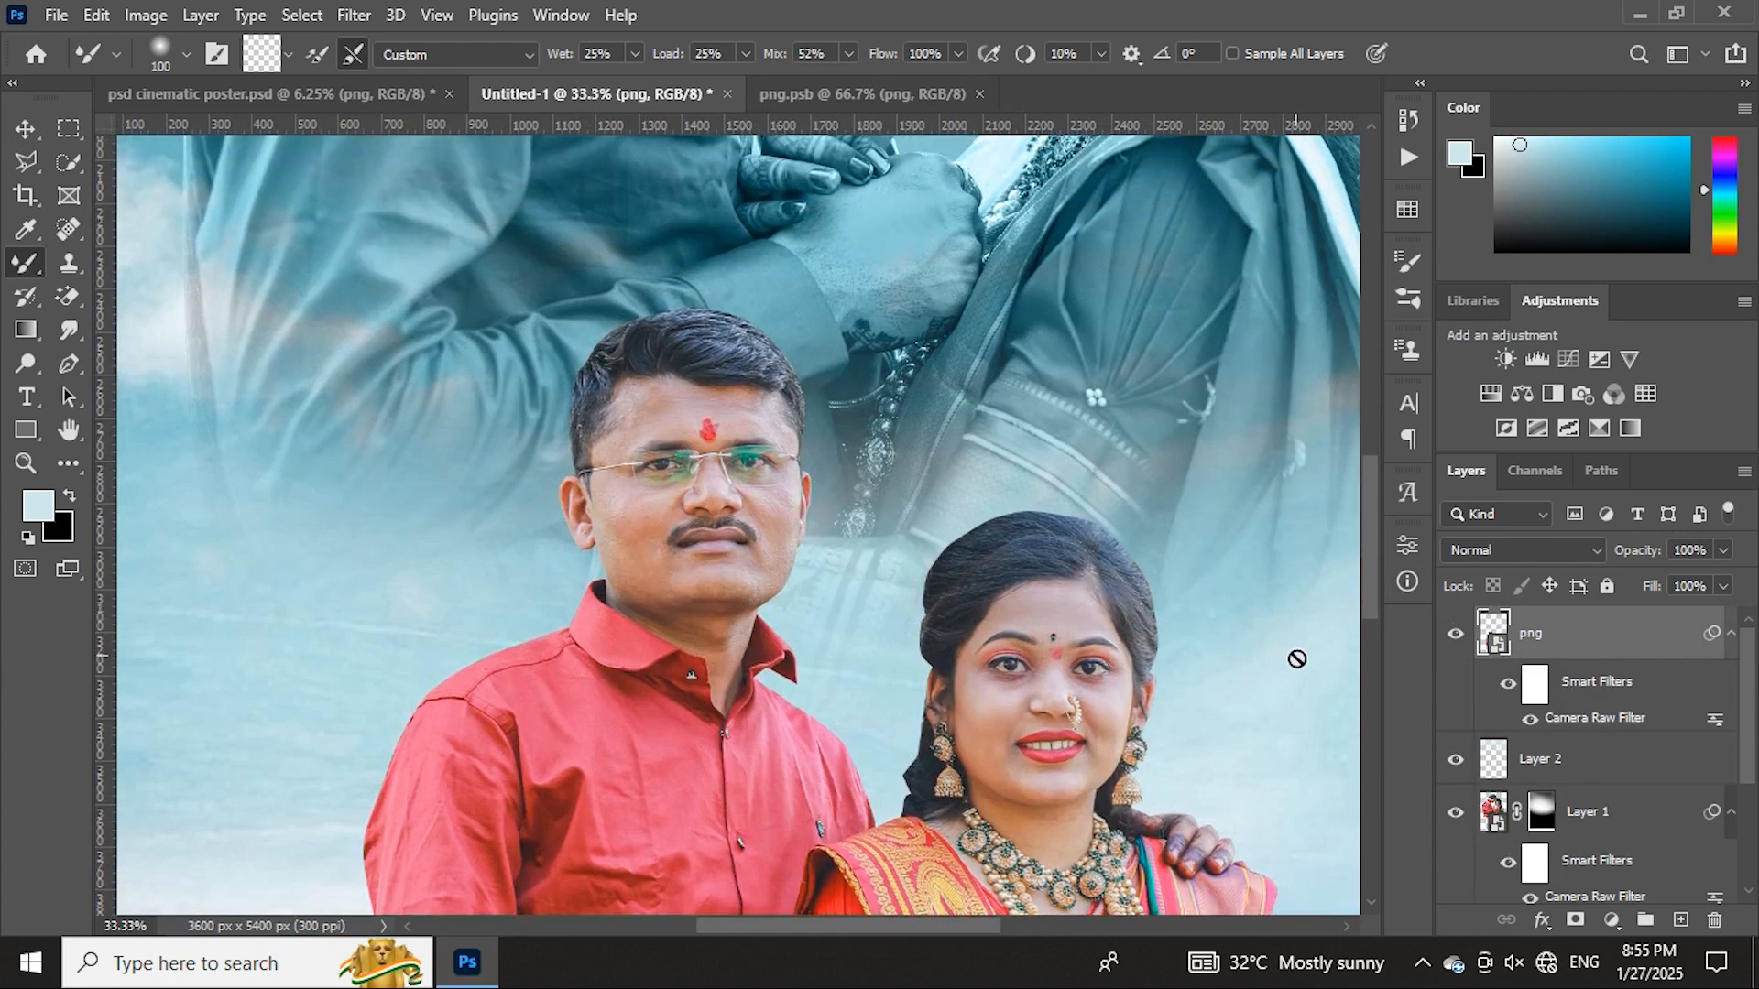
{"action": "left_click", "coordinate": [764, 84]}
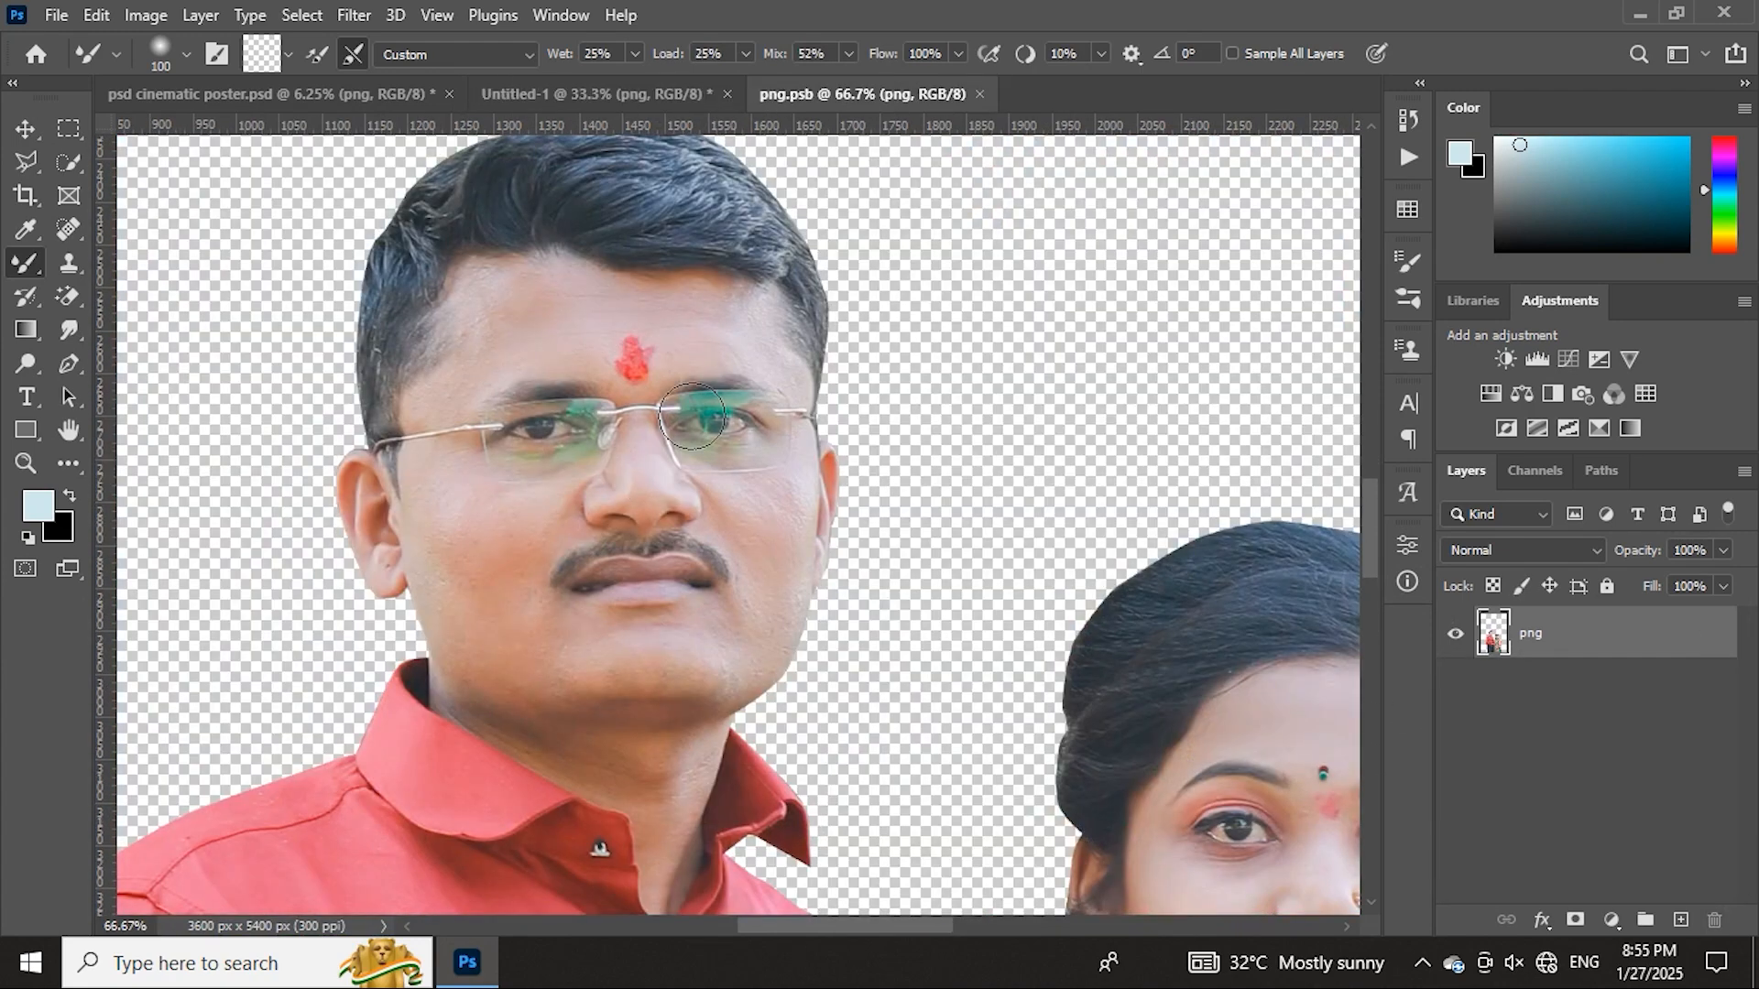
{"action": "left_click", "coordinate": [629, 92]}
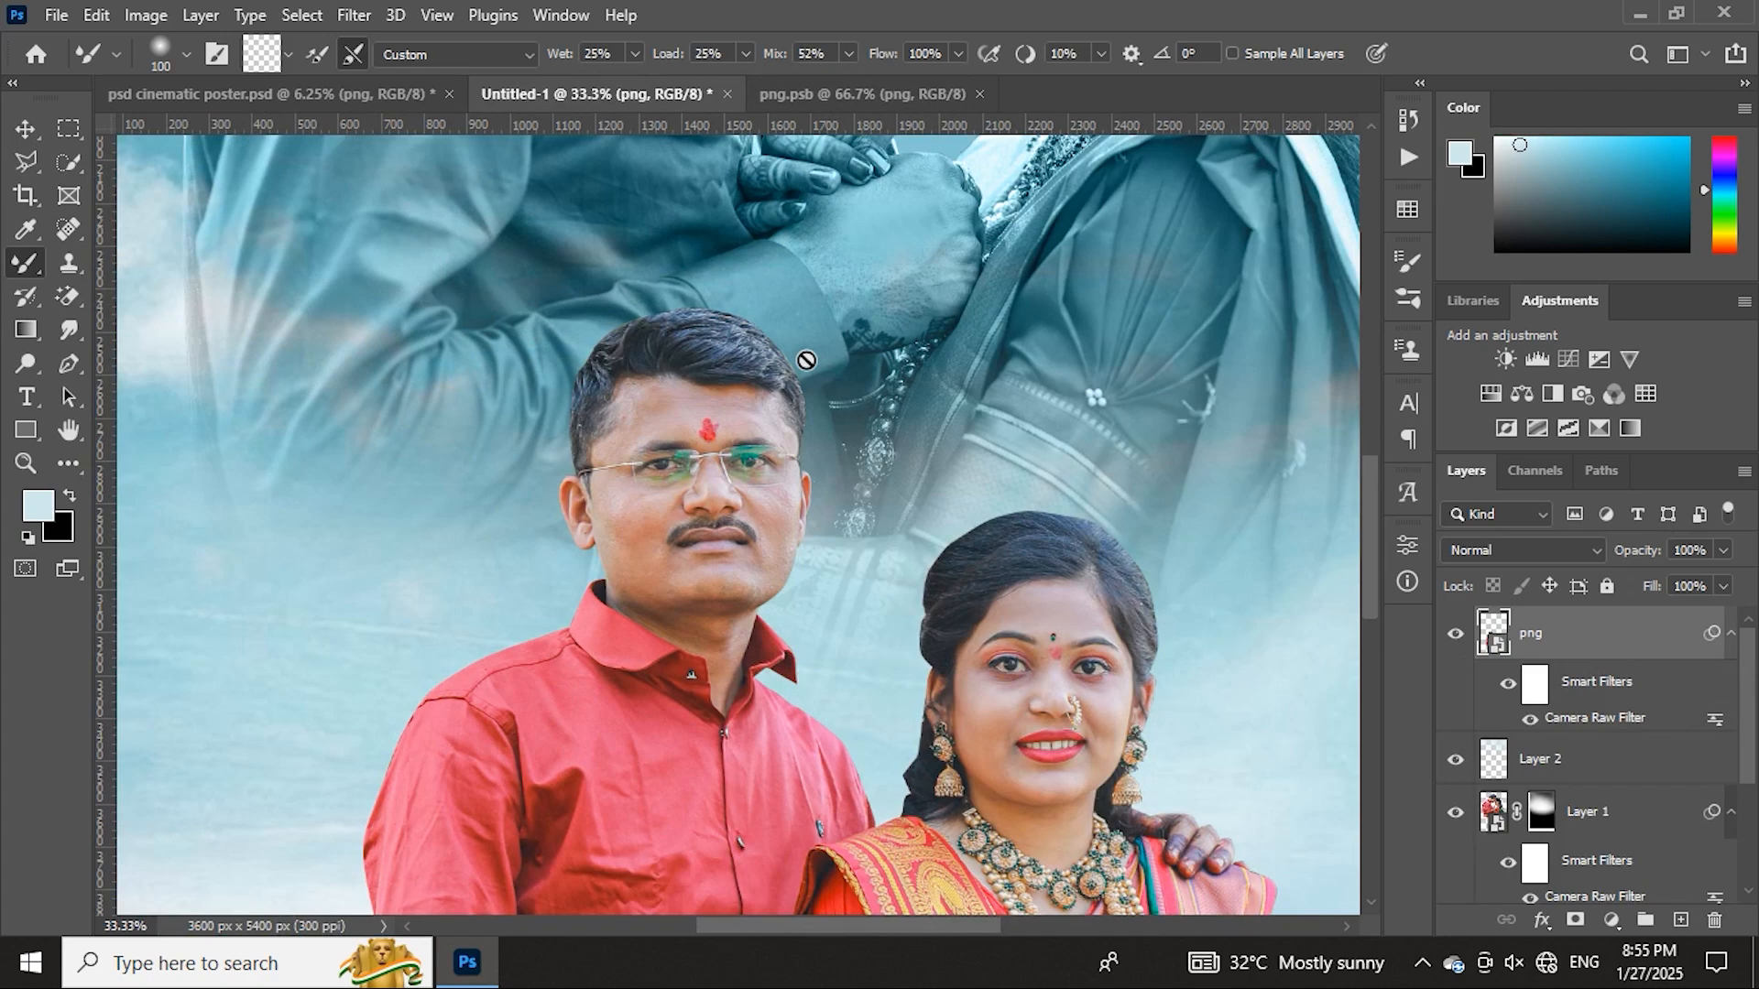
{"action": "left_click", "coordinate": [979, 93]}
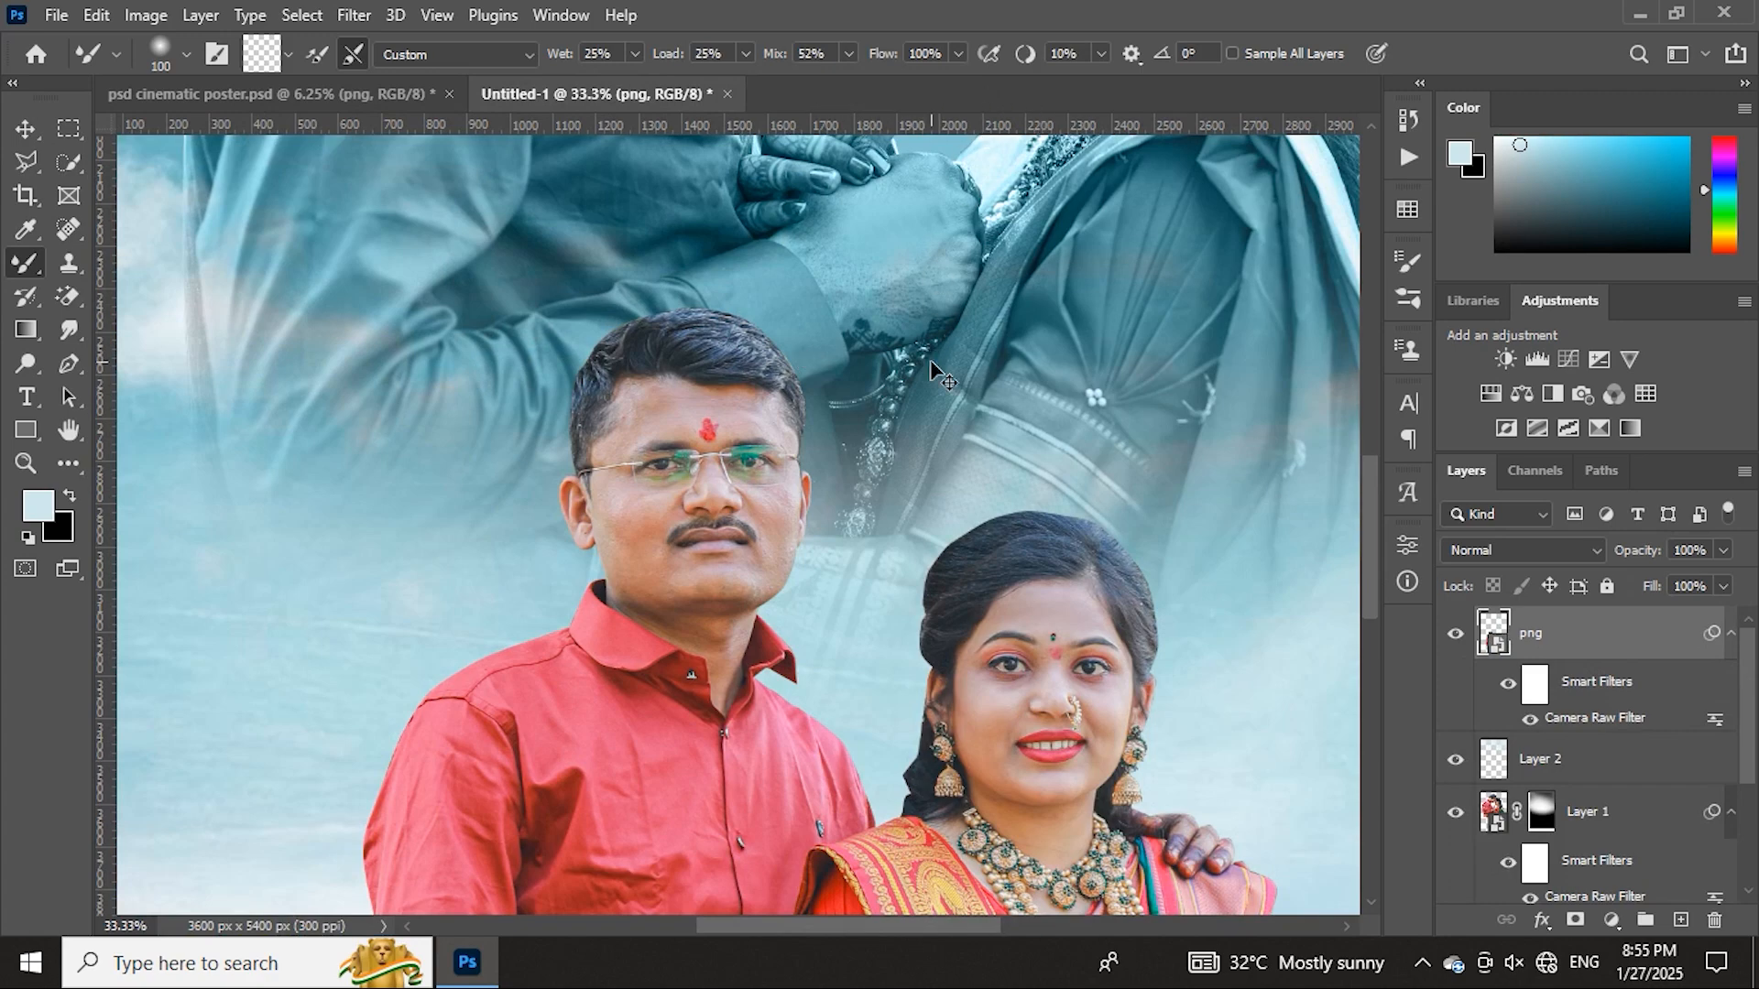
- Check the reference design in psd cinematic poster.psd and add a new empty layer above download (15) in Untitled-1
{"action": "scroll", "coordinate": [931, 366], "scroll_direction": "down", "scroll_amount": 4}
{"action": "scroll", "coordinate": [930, 366], "scroll_direction": "up", "scroll_amount": 1}
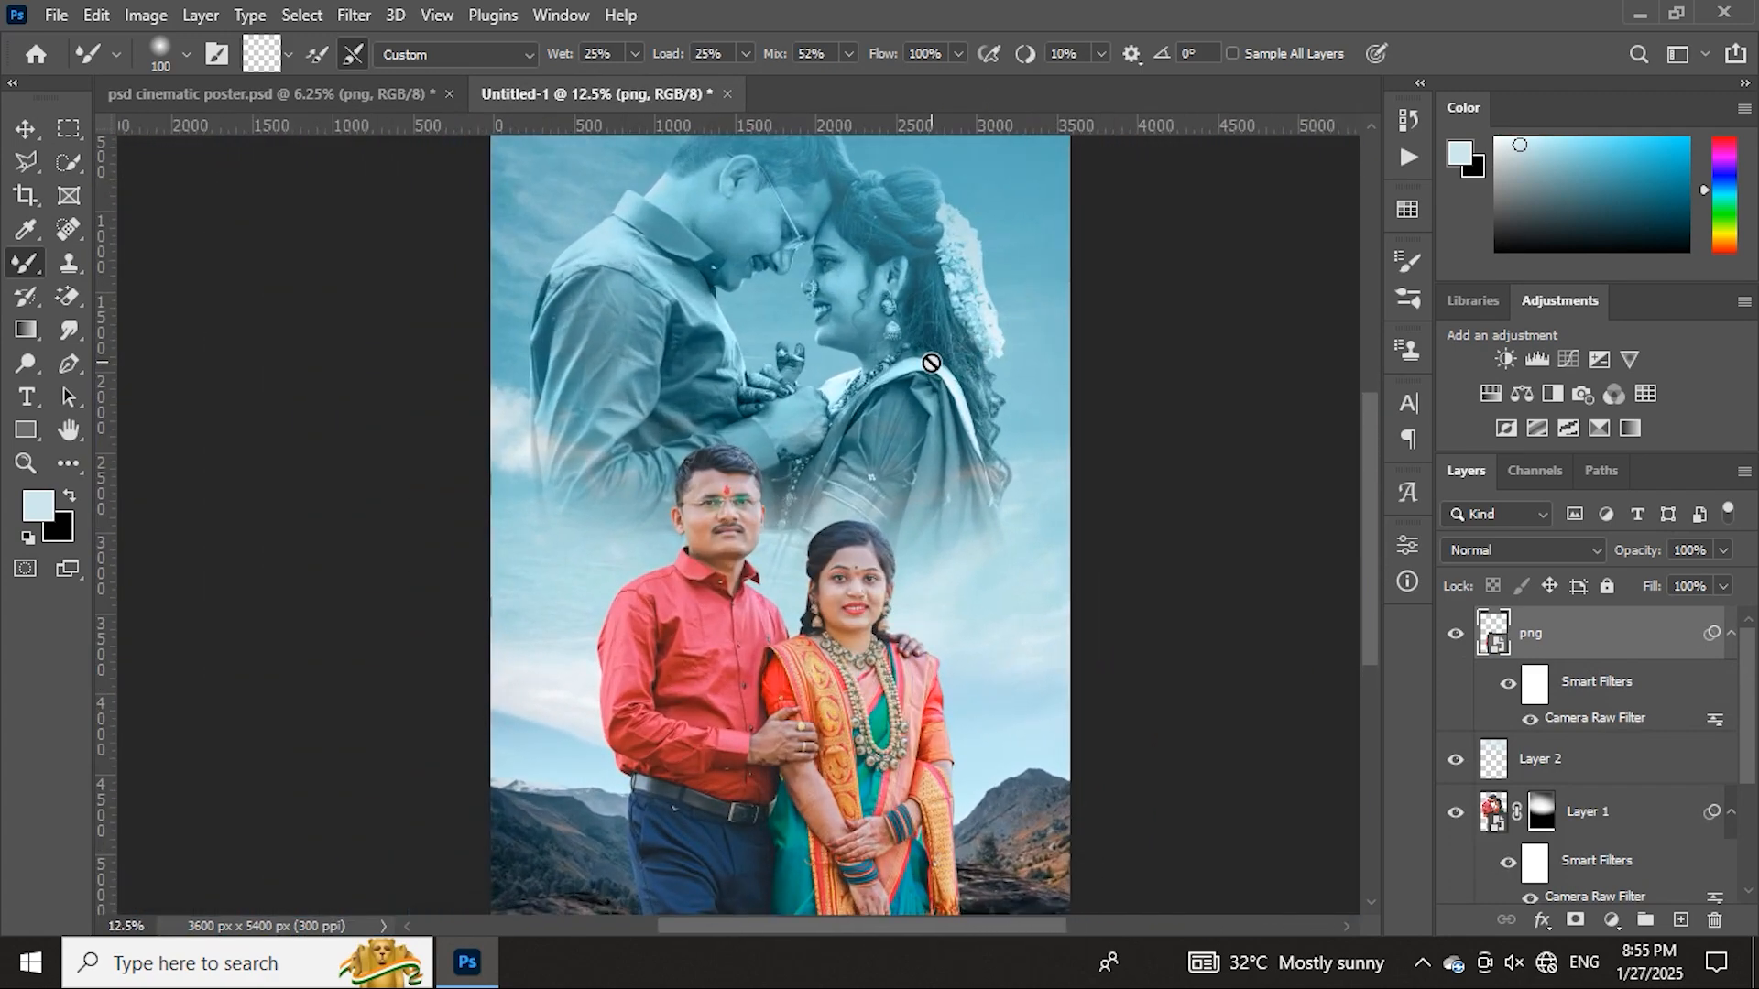
{"action": "left_click", "coordinate": [261, 94]}
{"action": "scroll", "coordinate": [625, 484], "scroll_direction": "down", "scroll_amount": 2}
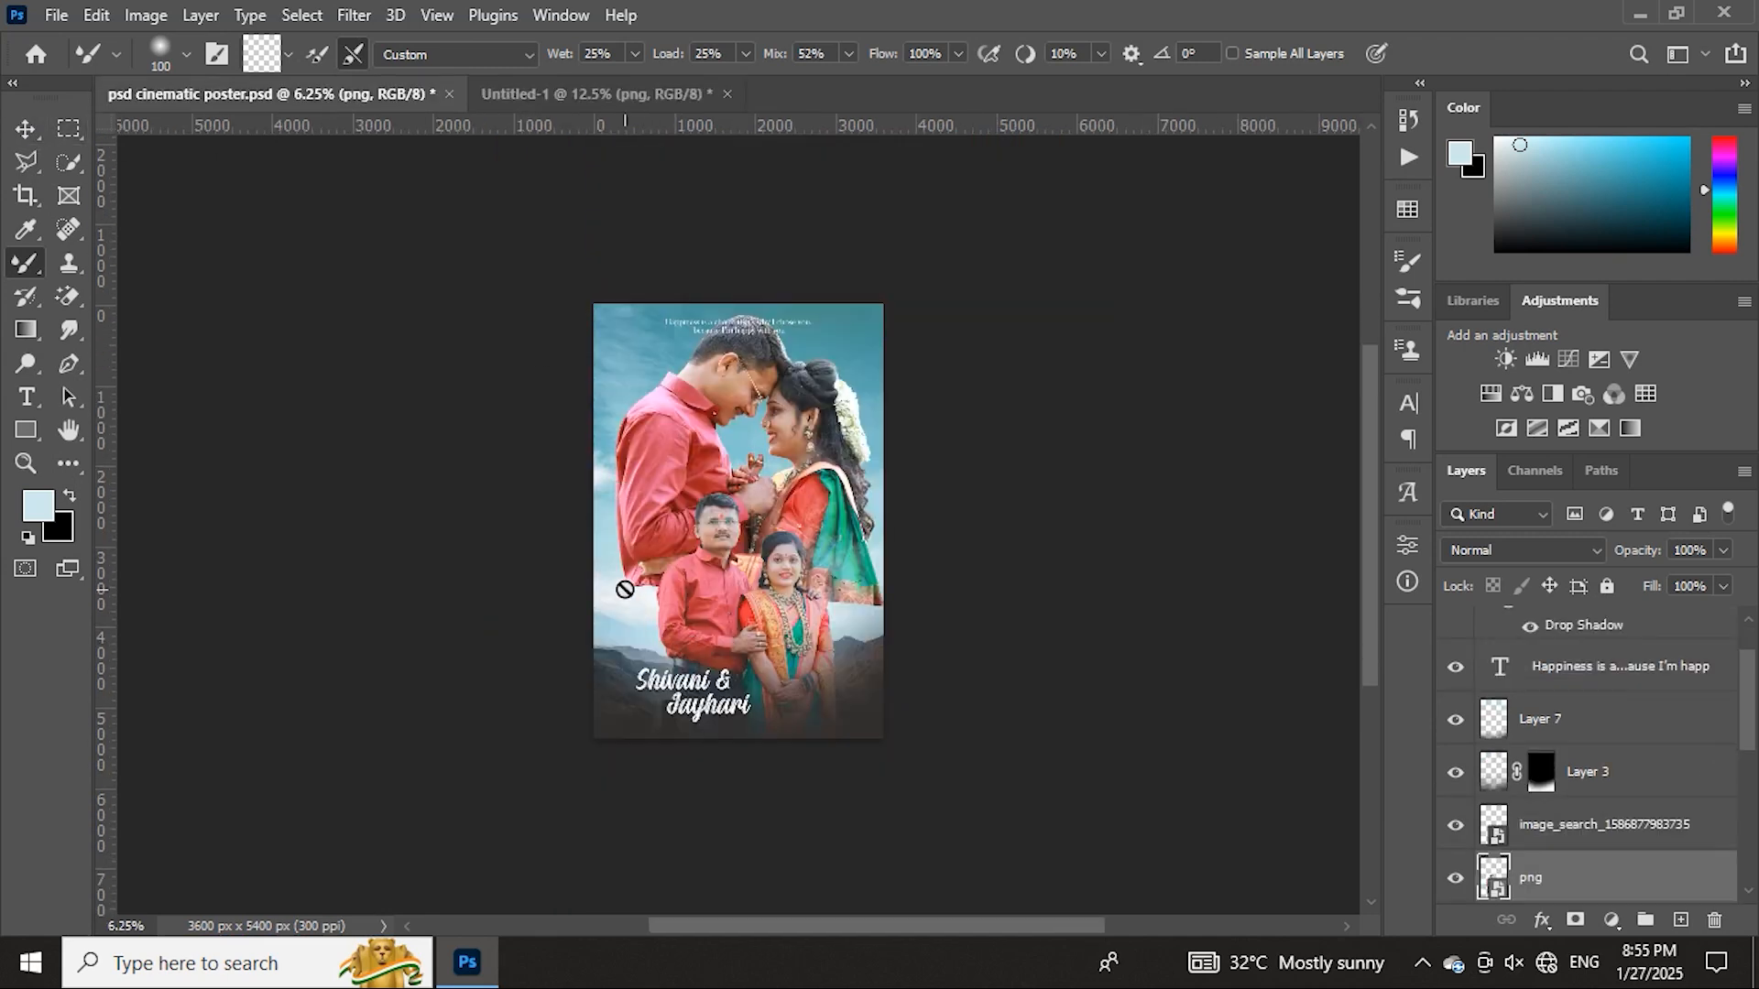
{"action": "left_click", "coordinate": [550, 95]}
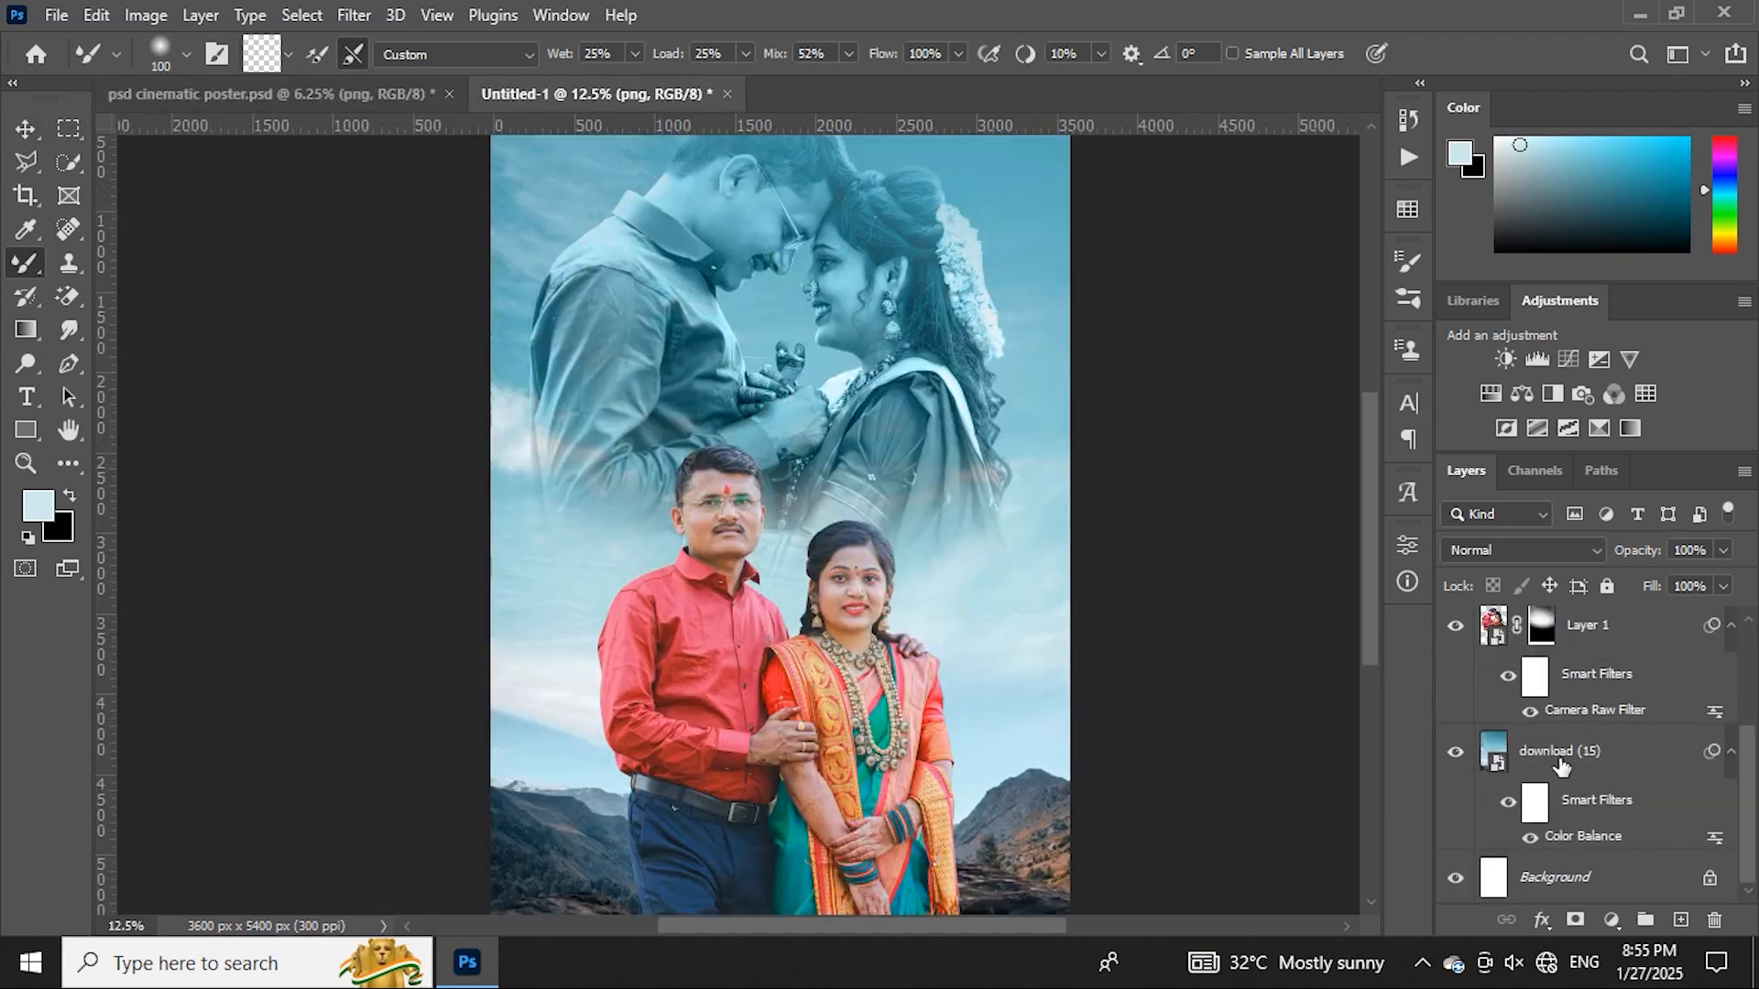
{"action": "left_click", "coordinate": [1561, 766]}
{"action": "left_click", "coordinate": [1680, 920]}
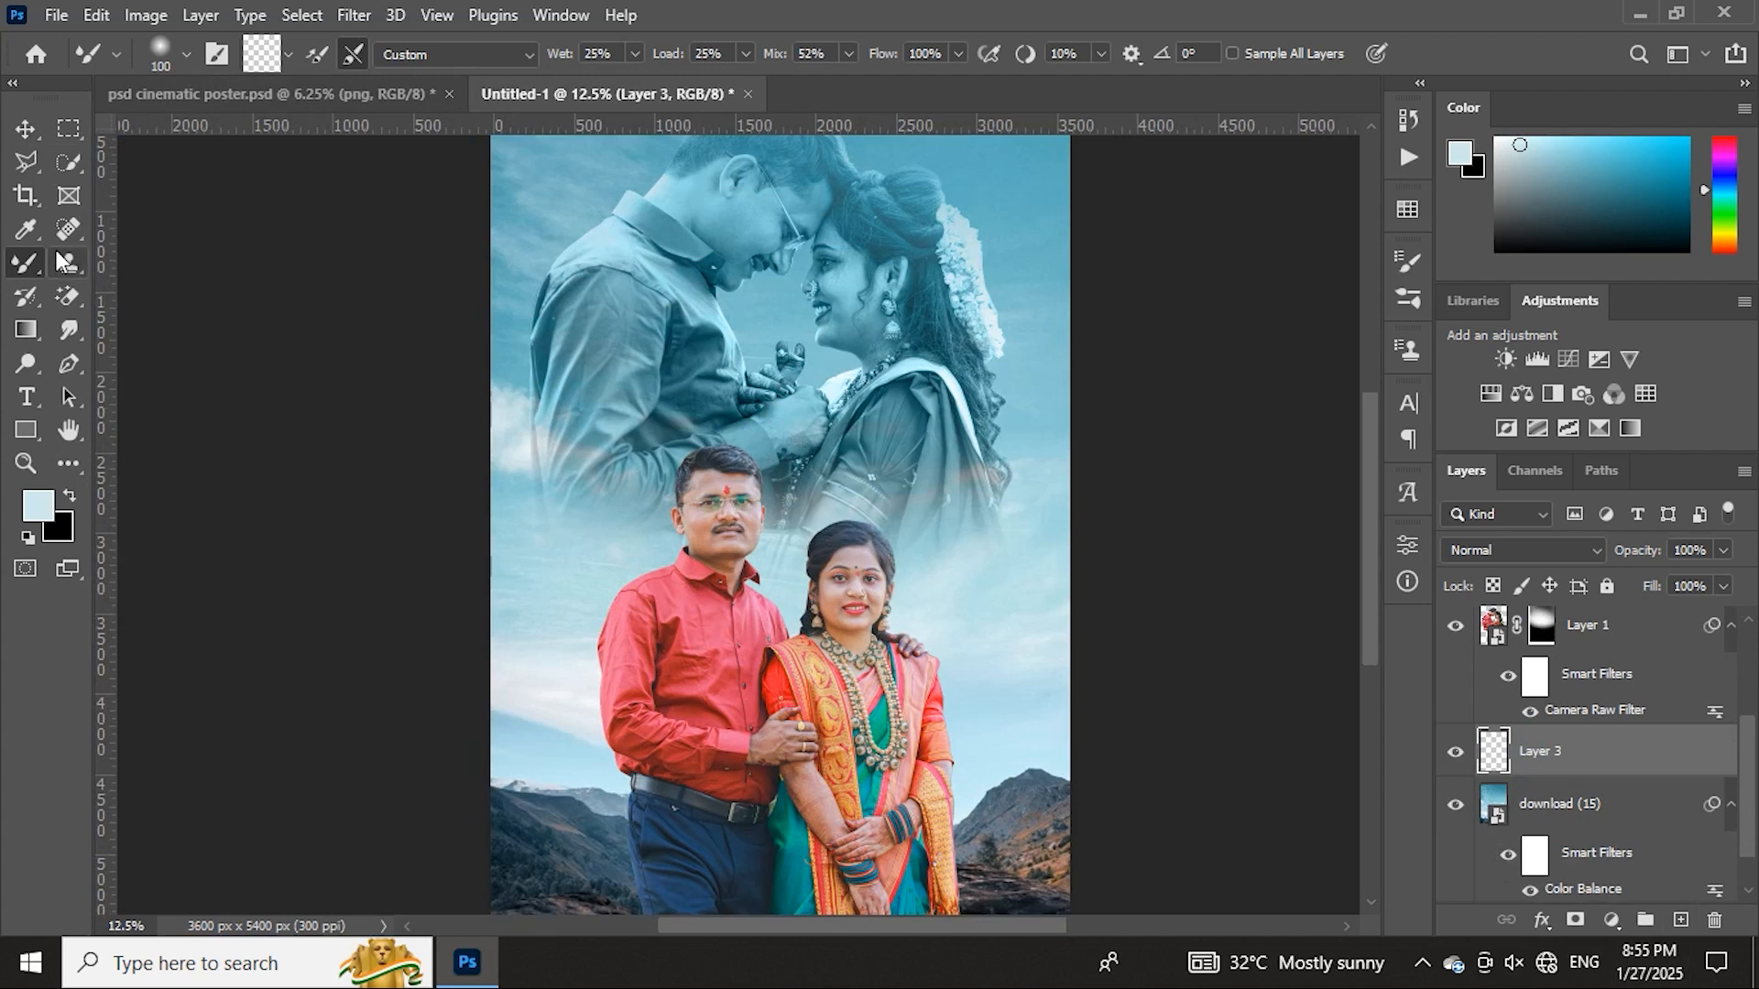
- Set up the Brush tool with the first 2500 px brush of the RS BRUSHES KADKKK 2 set and a white foreground colour
{"action": "right_click", "coordinate": [28, 263]}
{"action": "left_click", "coordinate": [105, 263]}
{"action": "right_click", "coordinate": [846, 541]}
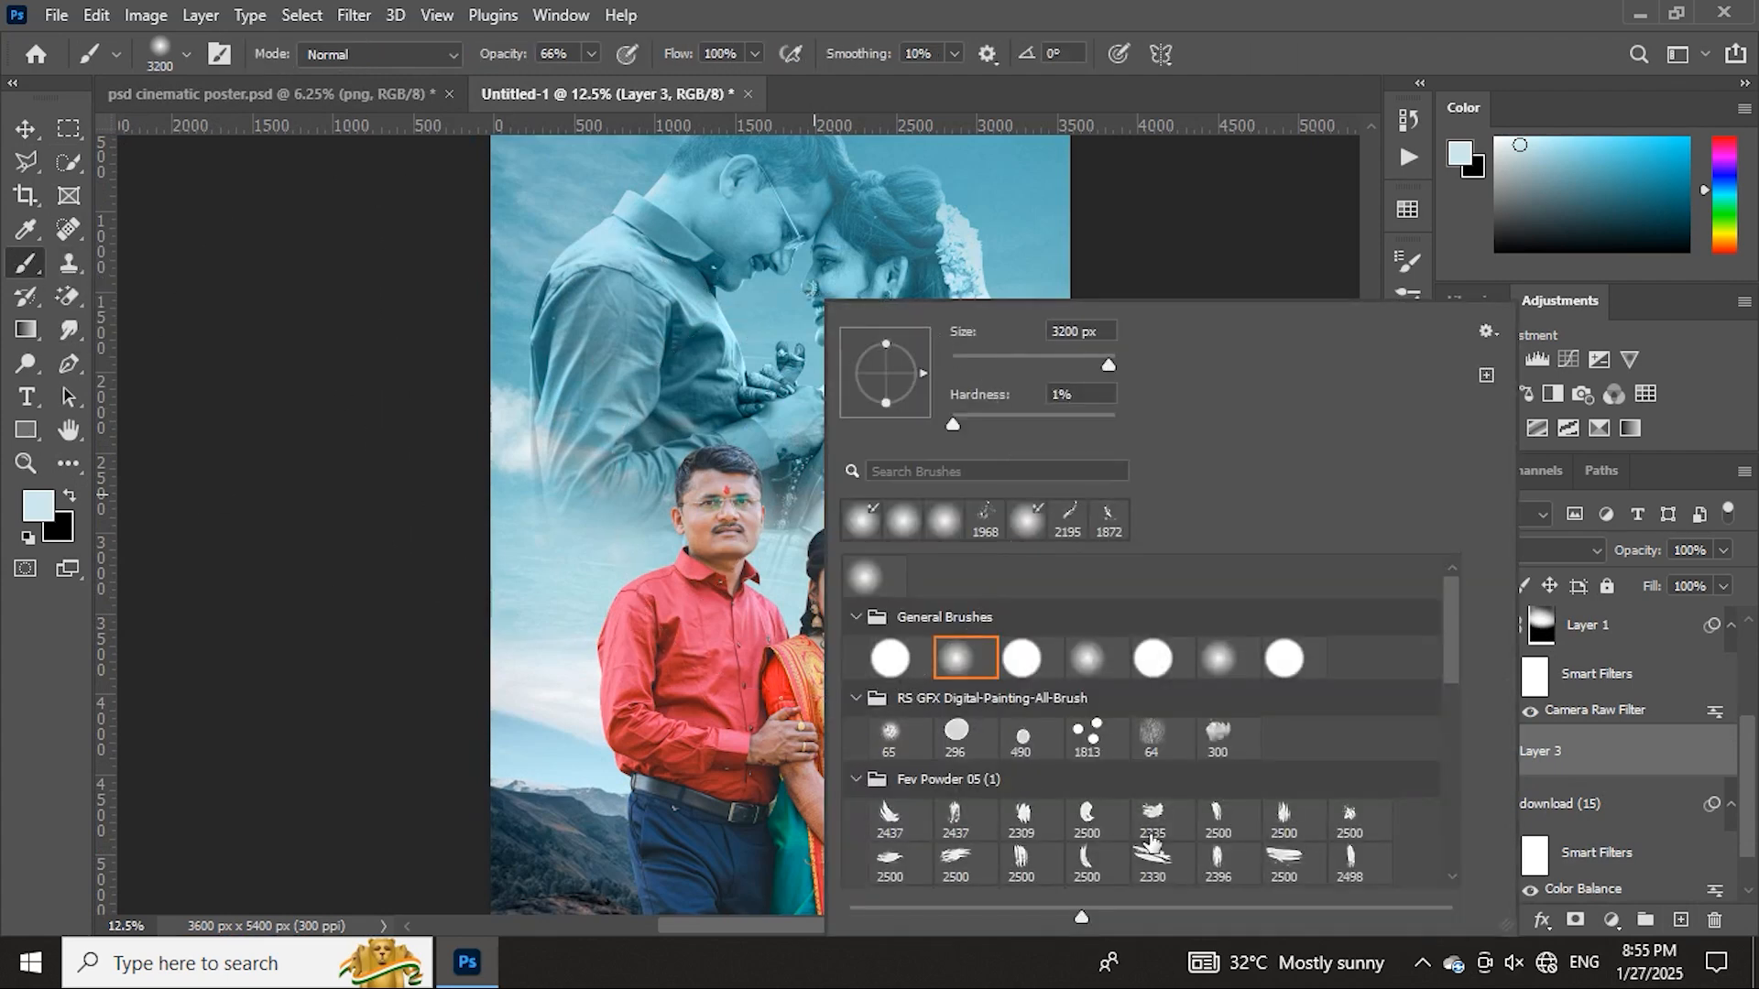
{"action": "scroll", "coordinate": [1151, 839], "scroll_direction": "down", "scroll_amount": 6}
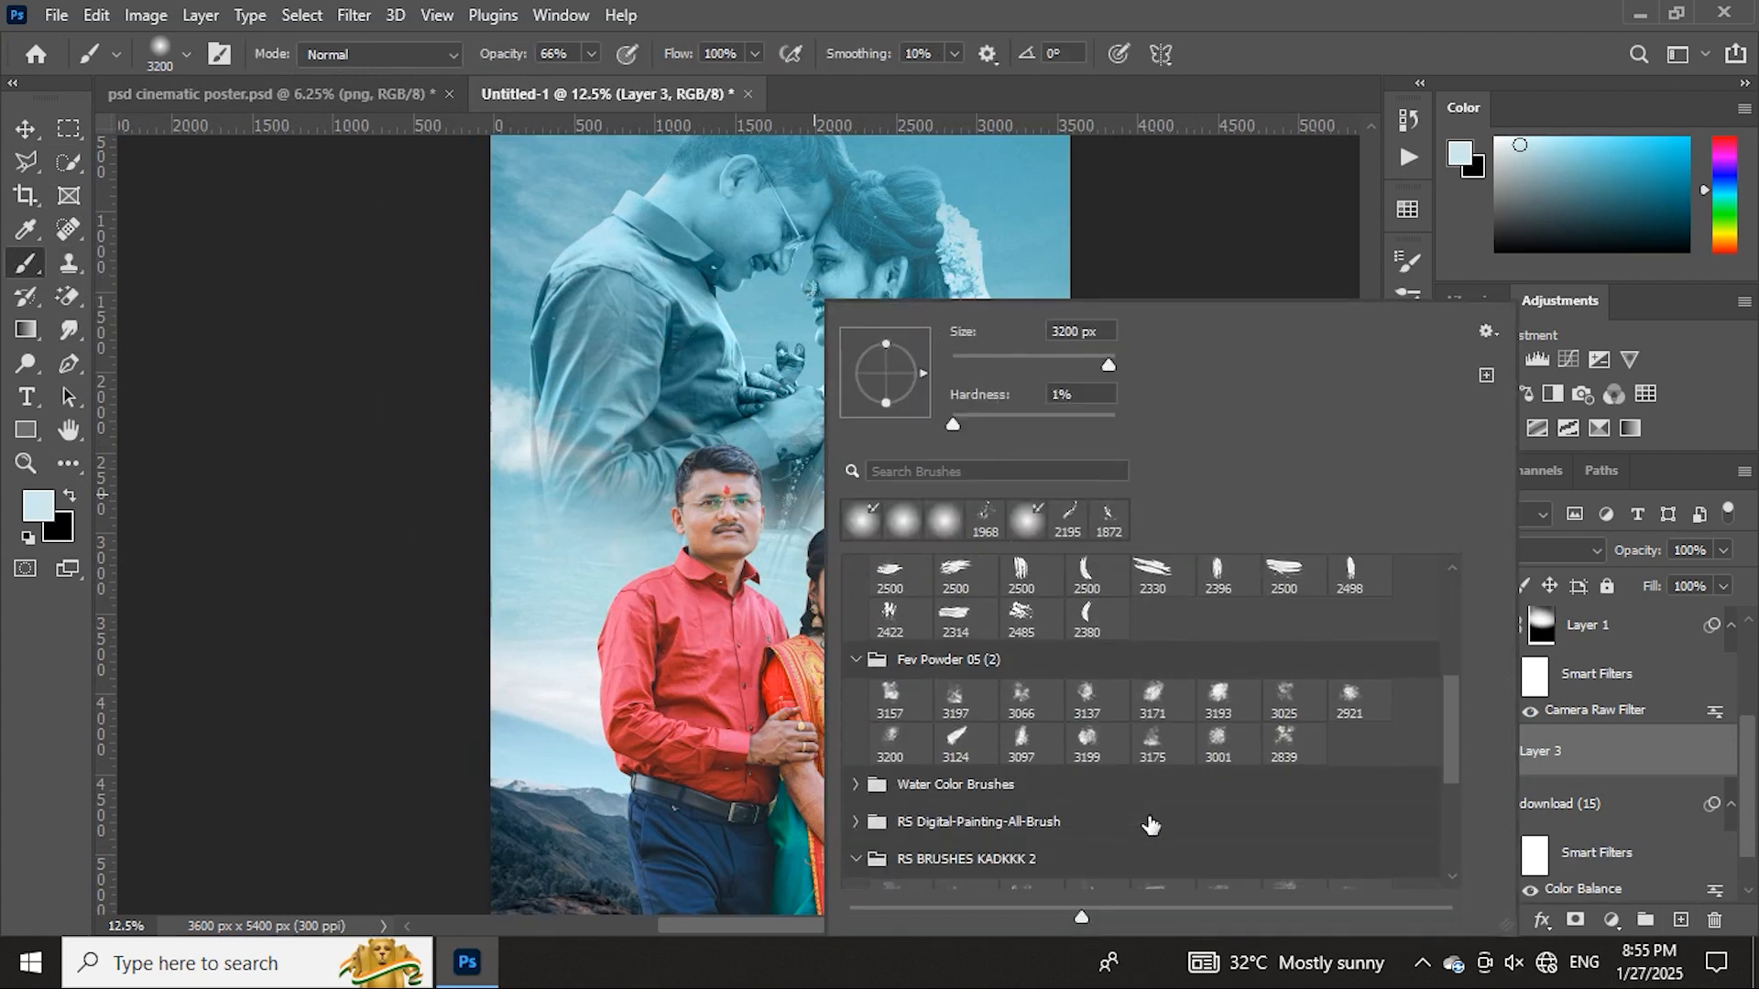
{"action": "scroll", "coordinate": [1152, 827], "scroll_direction": "down", "scroll_amount": 4}
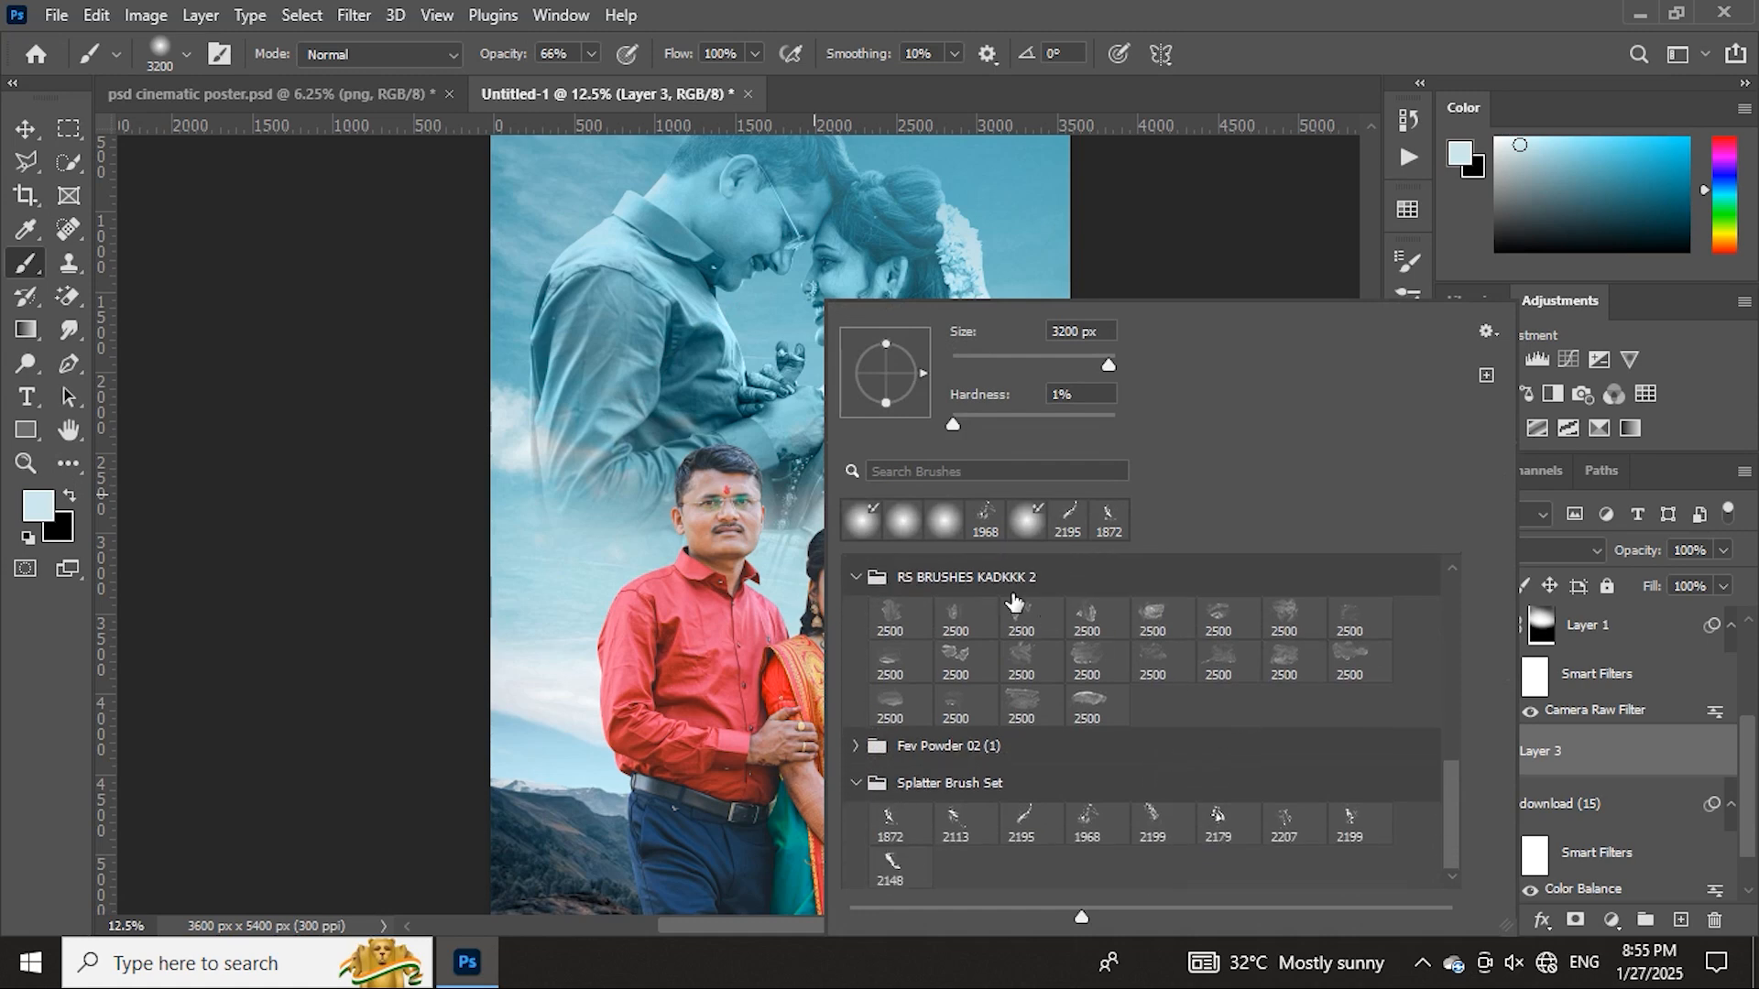
{"action": "left_click", "coordinate": [884, 624]}
{"action": "left_click", "coordinate": [1644, 750]}
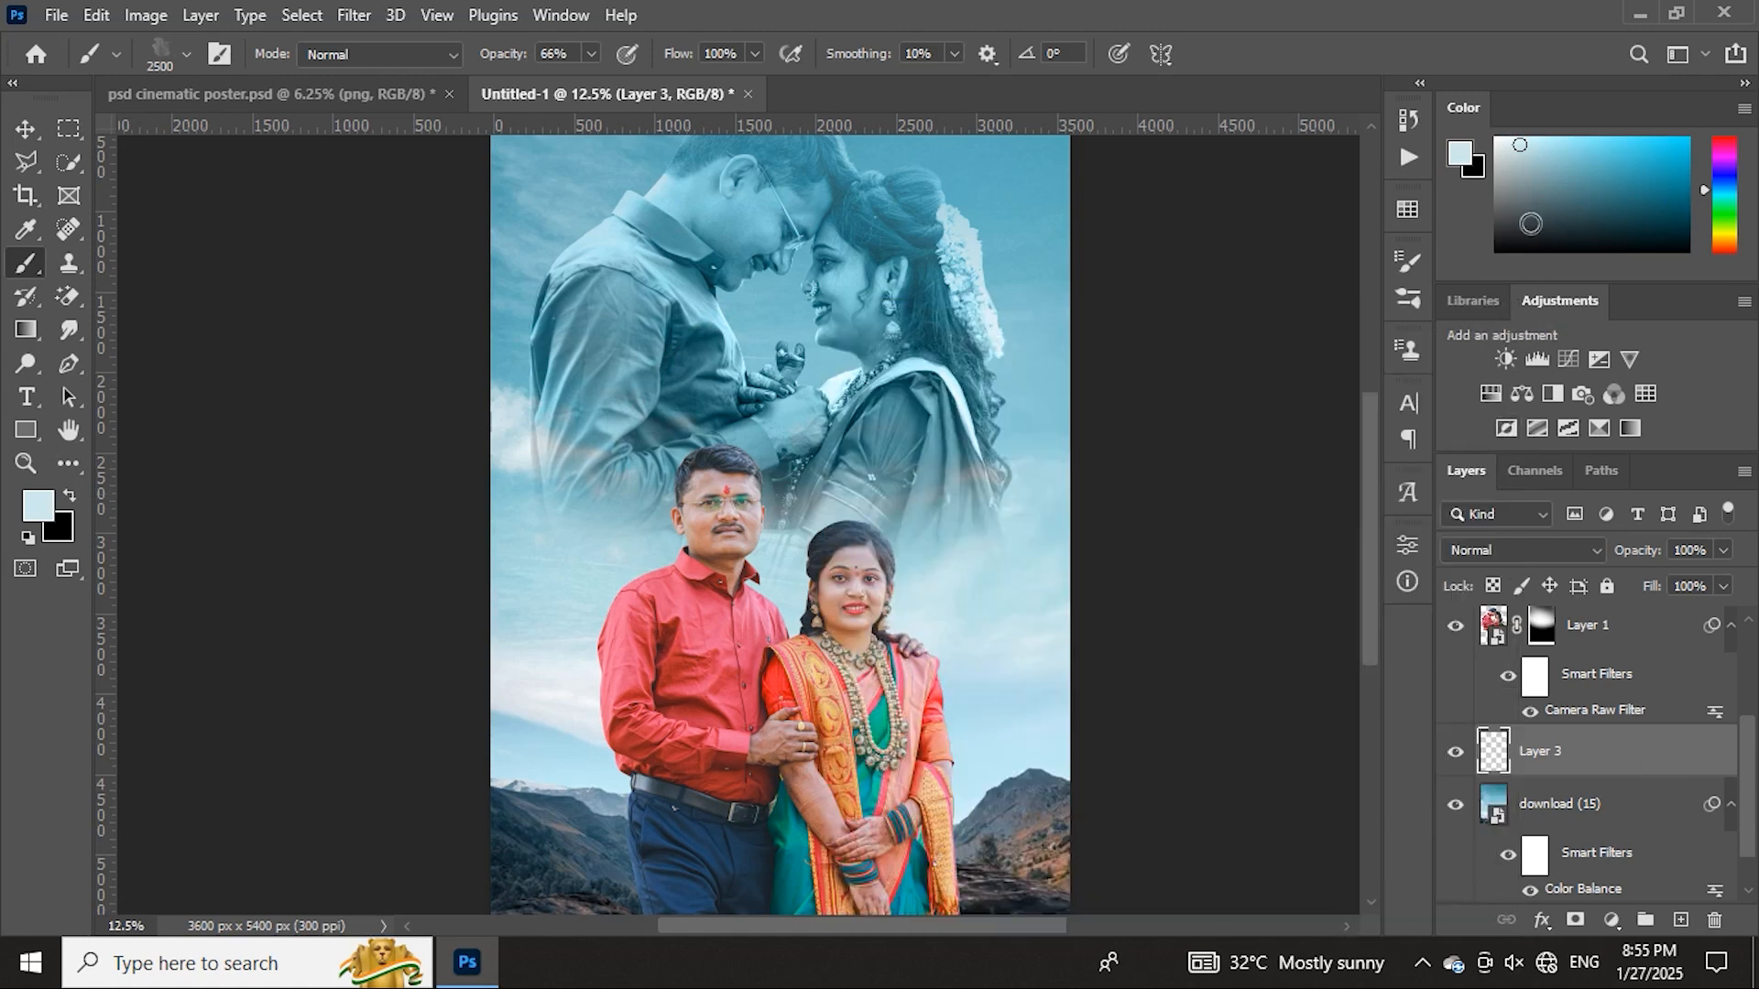
{"action": "key", "text": "d"}
{"action": "key", "text": "x"}
{"action": "key", "text": "ctrl+minus"}
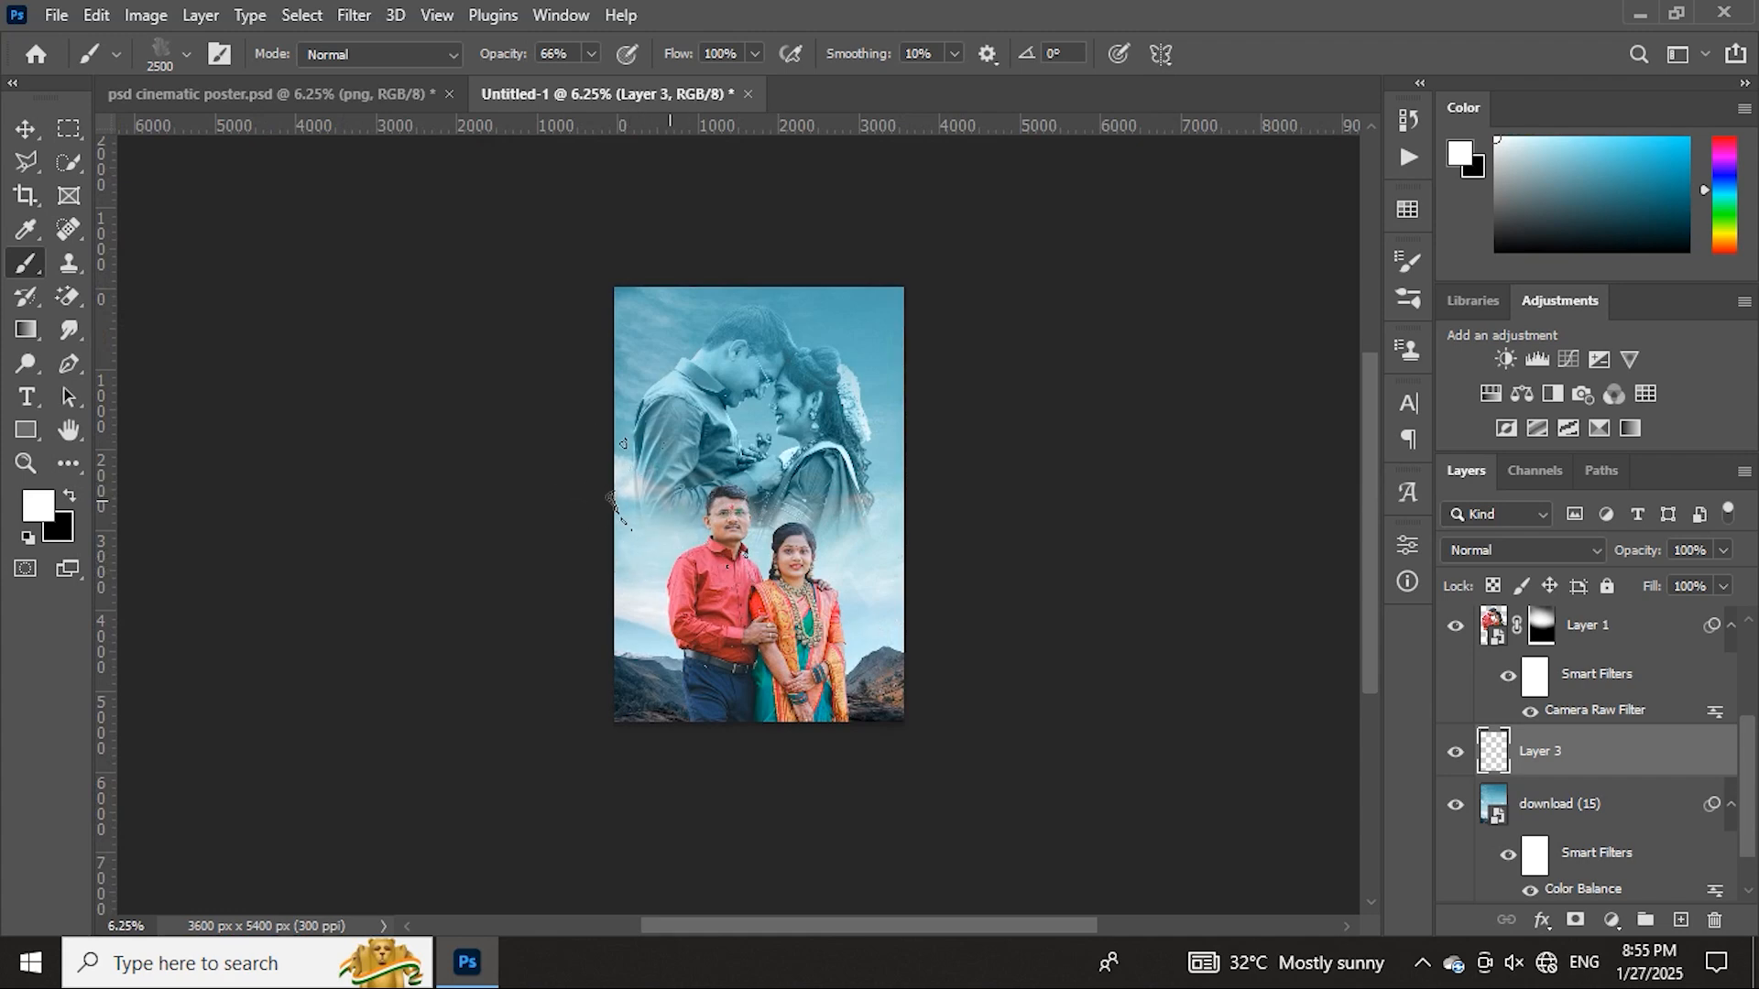
- Set the brush to 100% opacity and 3300 px and stamp white specks near the poster's right edge on Layer 3
{"action": "left_click_drag", "start_coordinate": [495, 55], "coordinate": [600, 62]}
{"action": "key", "text": "bracketright"}
{"action": "key", "text": "bracketright"}
{"action": "key", "text": "bracketright"}
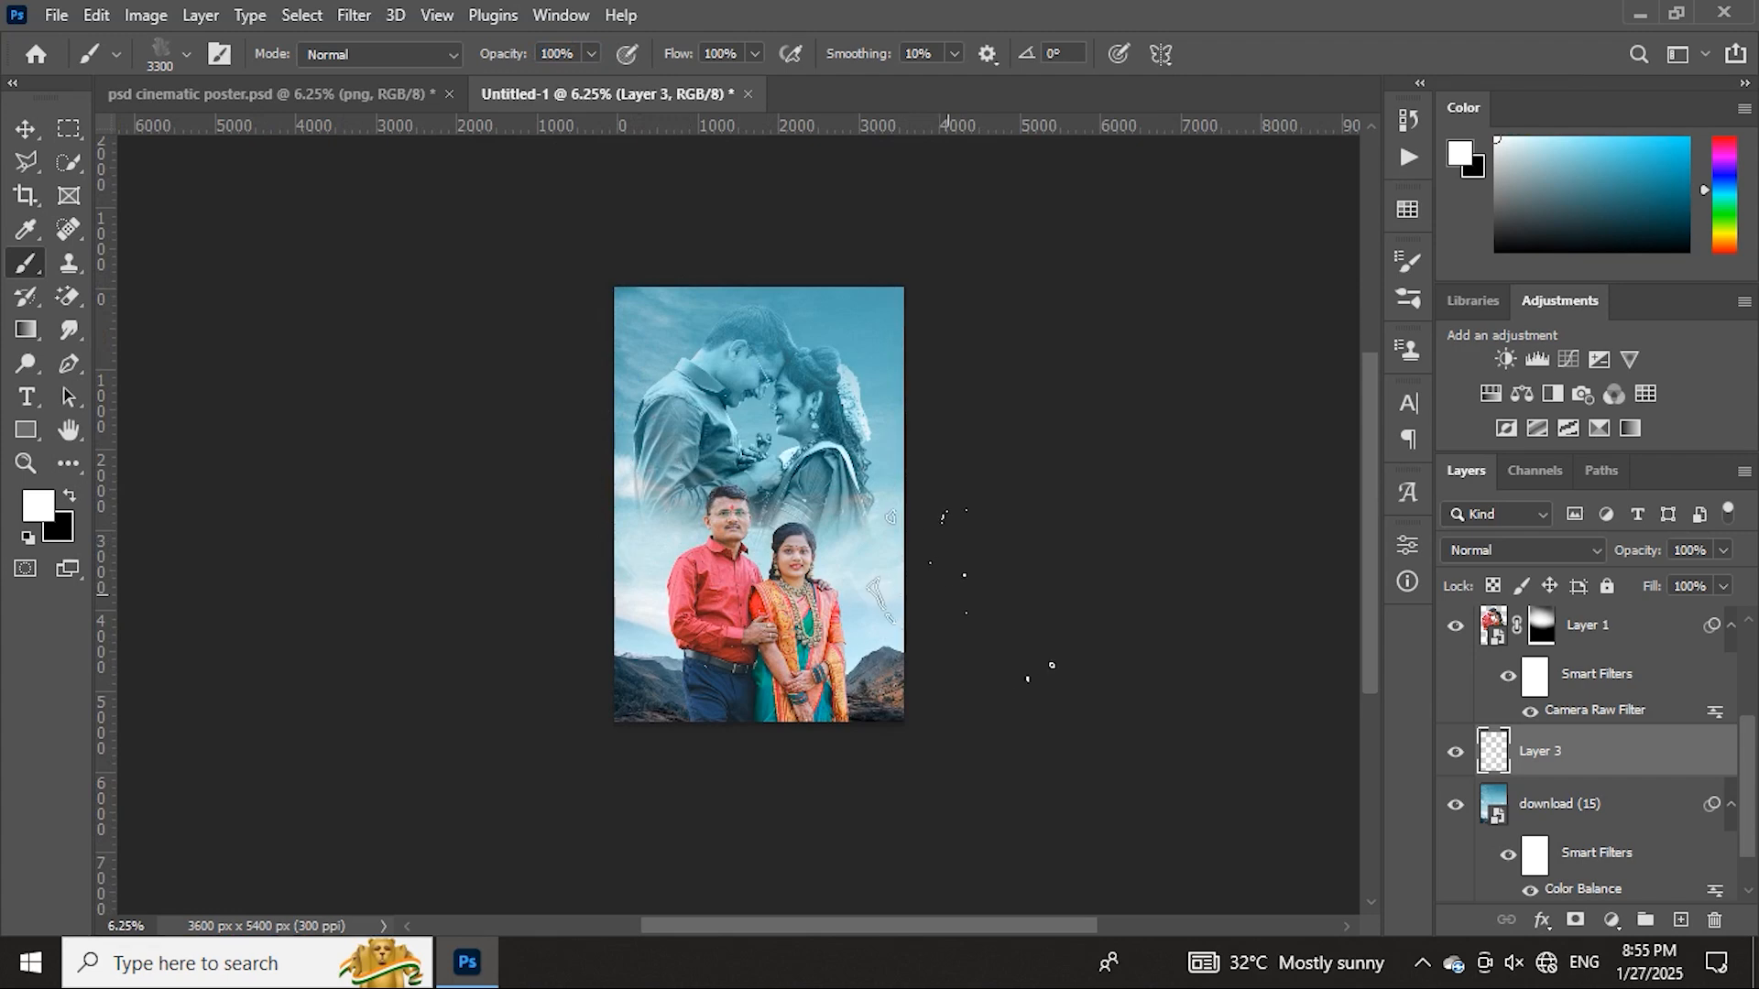
{"action": "left_click", "coordinate": [994, 426]}
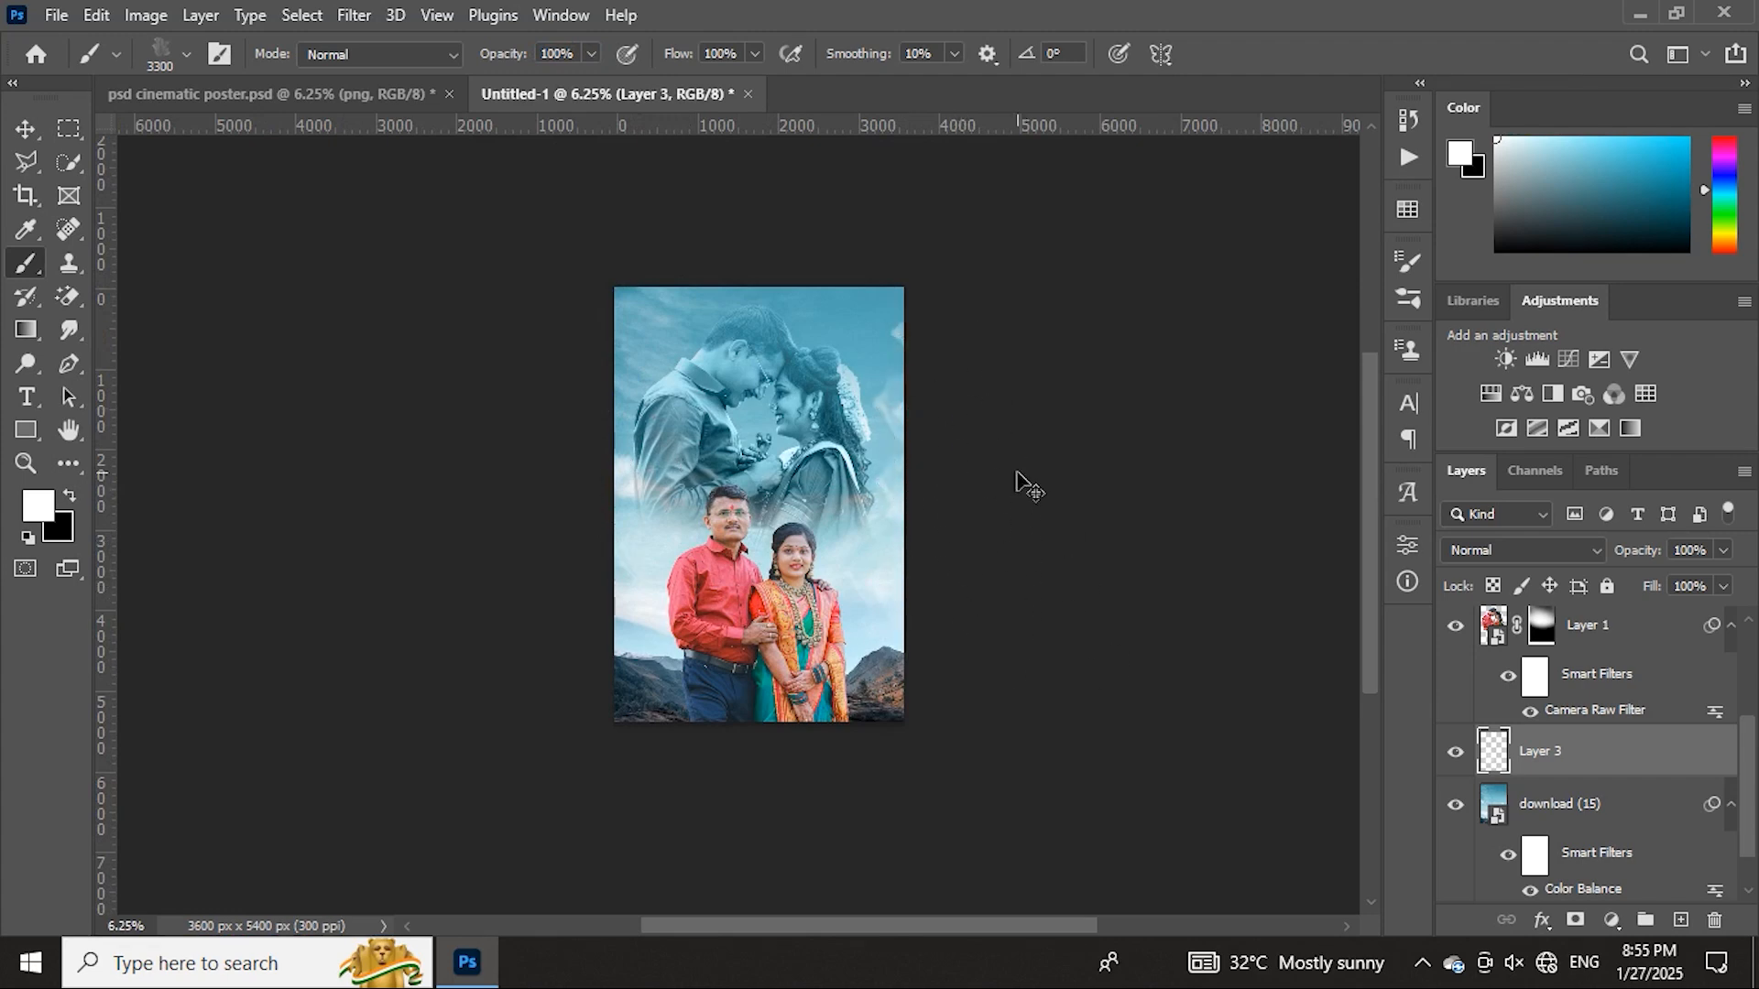
{"action": "key", "text": "ctrl+plus"}
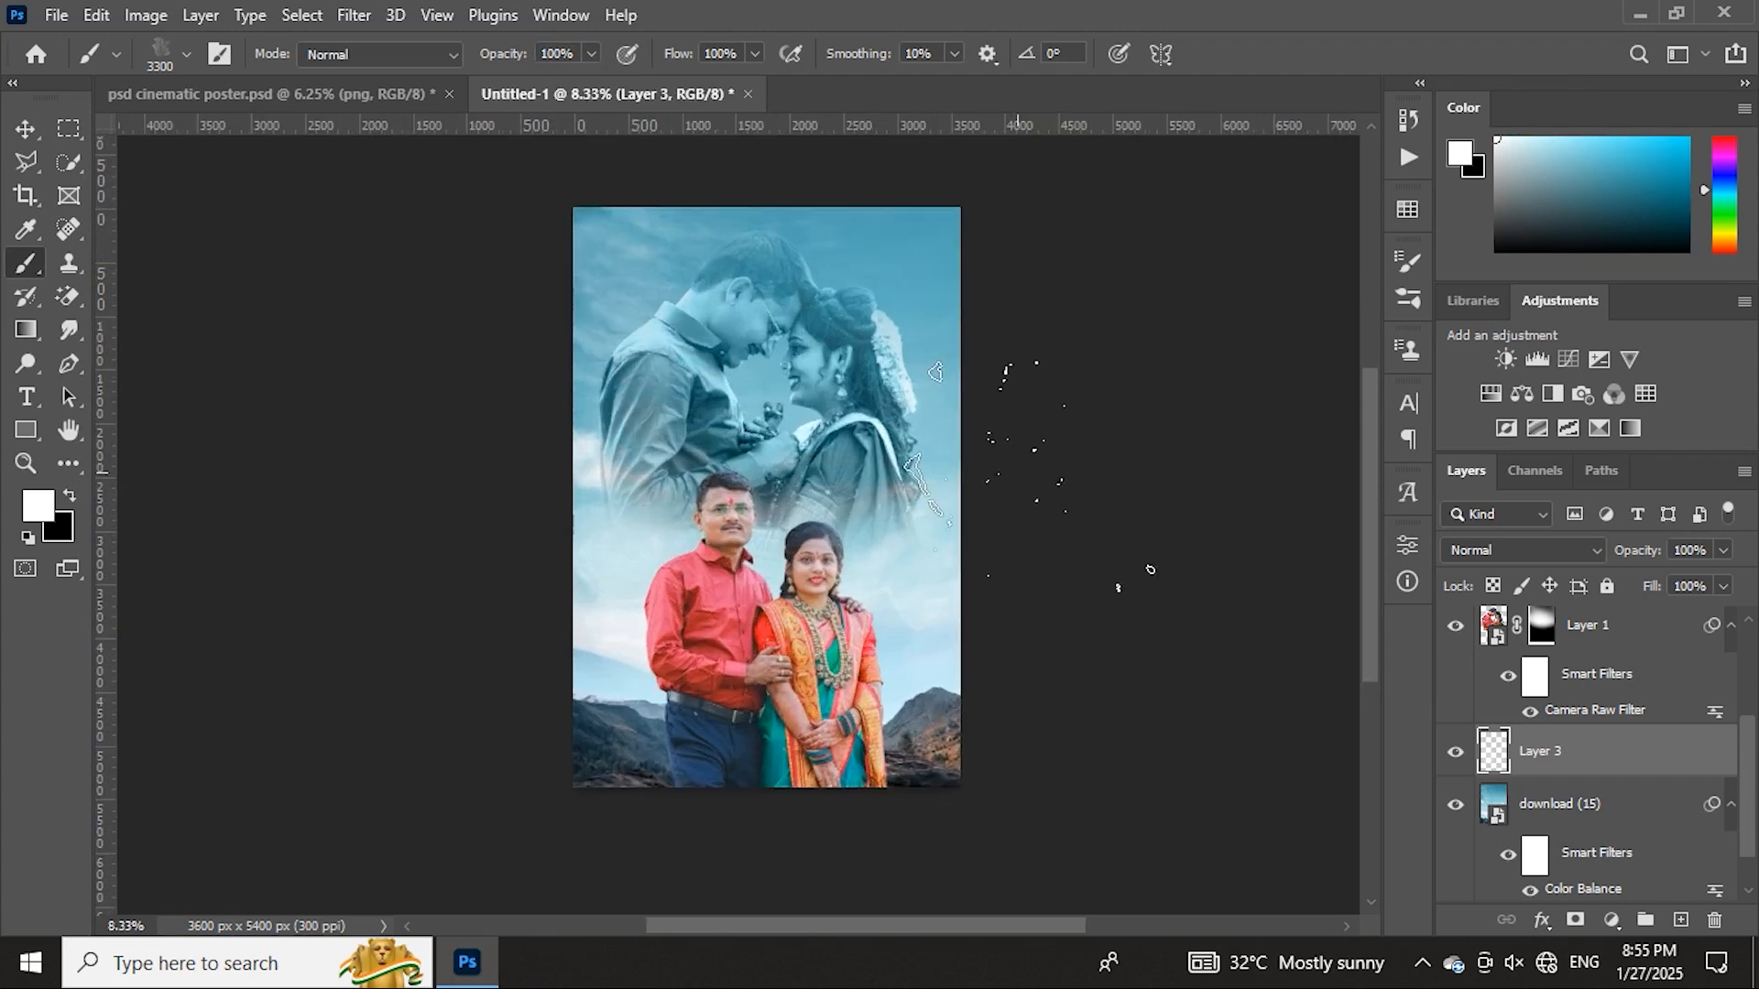
- Stamp white particles across the sky with the seventh RS BRUSHES KADKKK 2 brush enlarged to 5000 px
{"action": "right_click", "coordinate": [916, 552]}
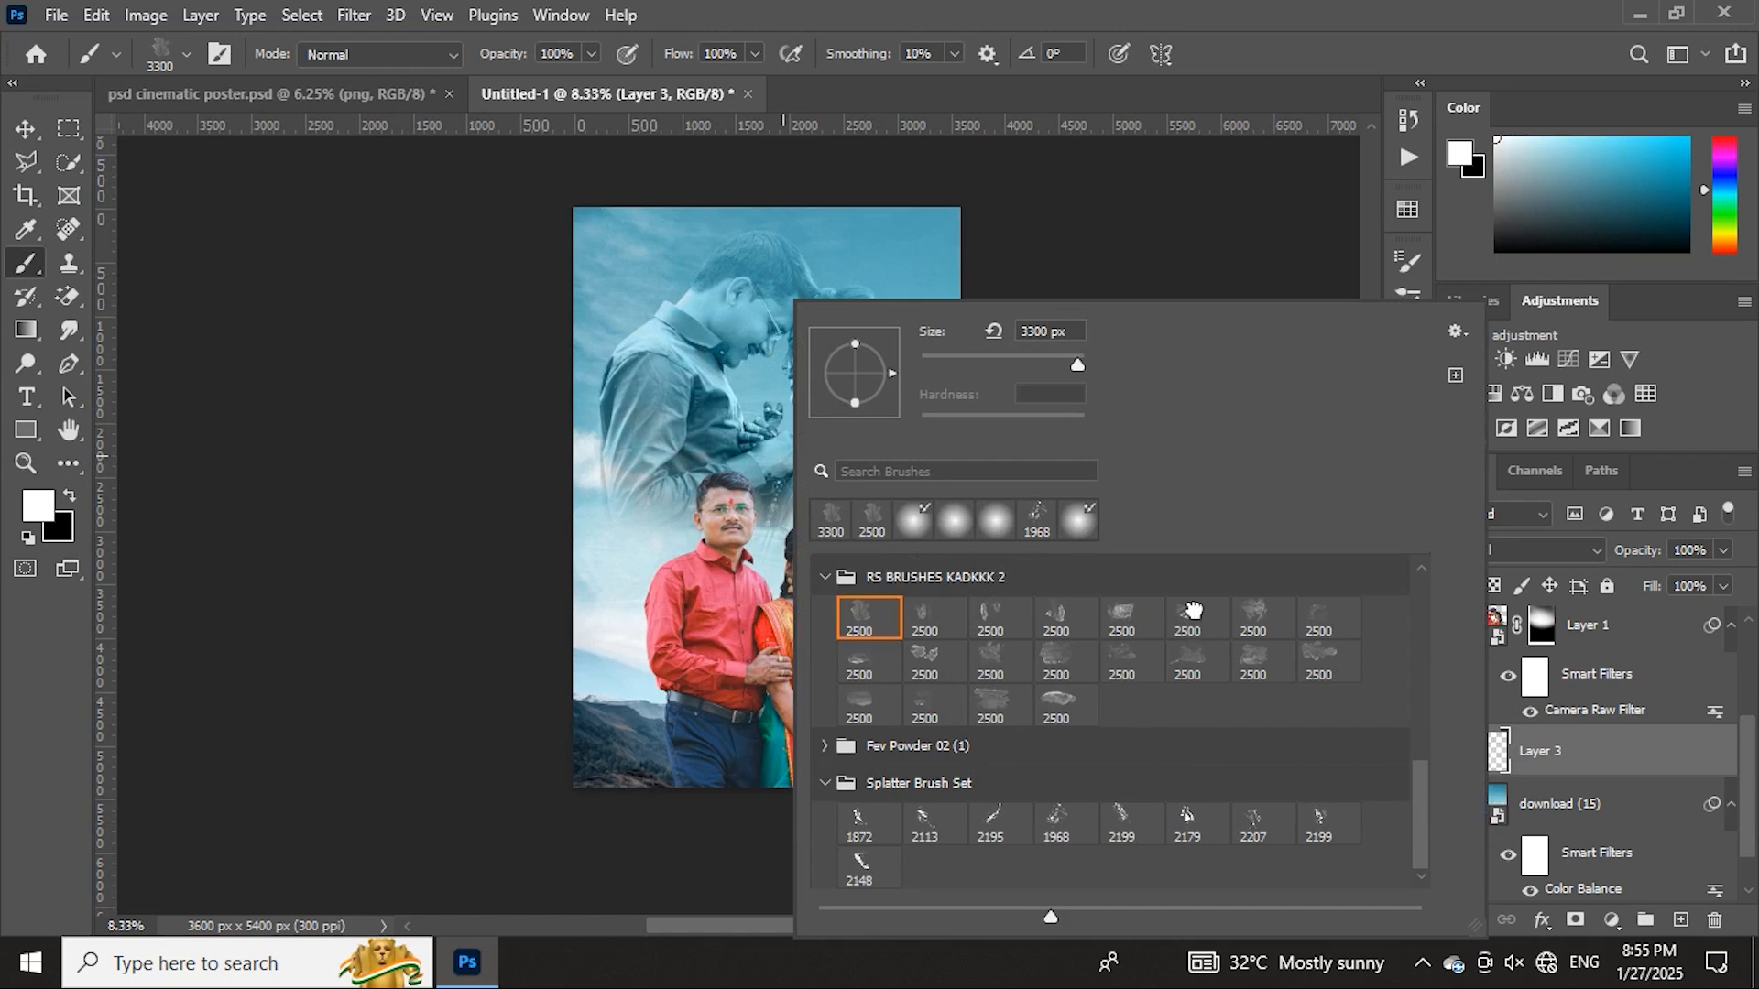
{"action": "left_click", "coordinate": [1251, 612]}
{"action": "key", "text": "Escape"}
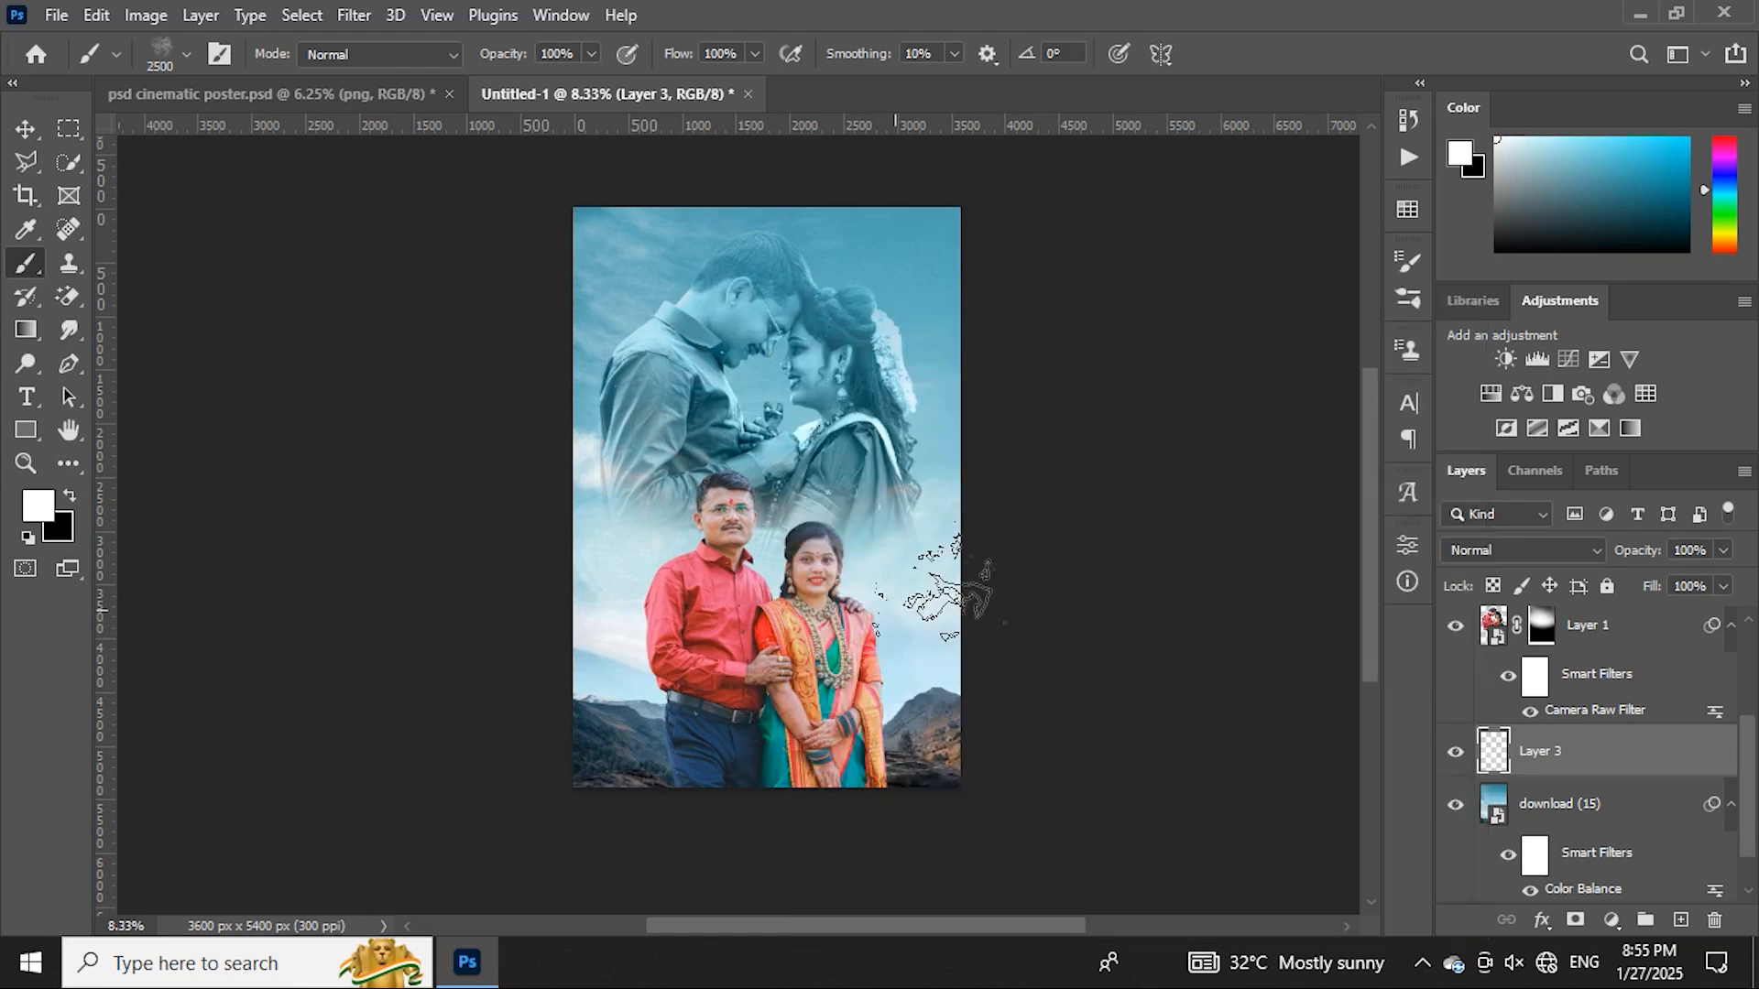
{"action": "key", "text": "bracketright"}
{"action": "key", "text": "bracketright"}
{"action": "key", "text": "bracketright"}
{"action": "key", "text": "bracketright"}
{"action": "key", "text": "bracketright"}
{"action": "key", "text": "bracketright"}
{"action": "key", "text": "bracketright"}
{"action": "key", "text": "bracketright"}
{"action": "key", "text": "bracketright"}
{"action": "key", "text": "bracketright"}
{"action": "key", "text": "bracketright"}
{"action": "key", "text": "bracketright"}
{"action": "key", "text": "bracketright"}
{"action": "key", "text": "bracketright"}
{"action": "key", "text": "bracketright"}
{"action": "key", "text": "bracketright"}
{"action": "key", "text": "bracketright"}
{"action": "key", "text": "bracketright"}
{"action": "key", "text": "bracketright"}
{"action": "key", "text": "bracketright"}
{"action": "key", "text": "bracketright"}
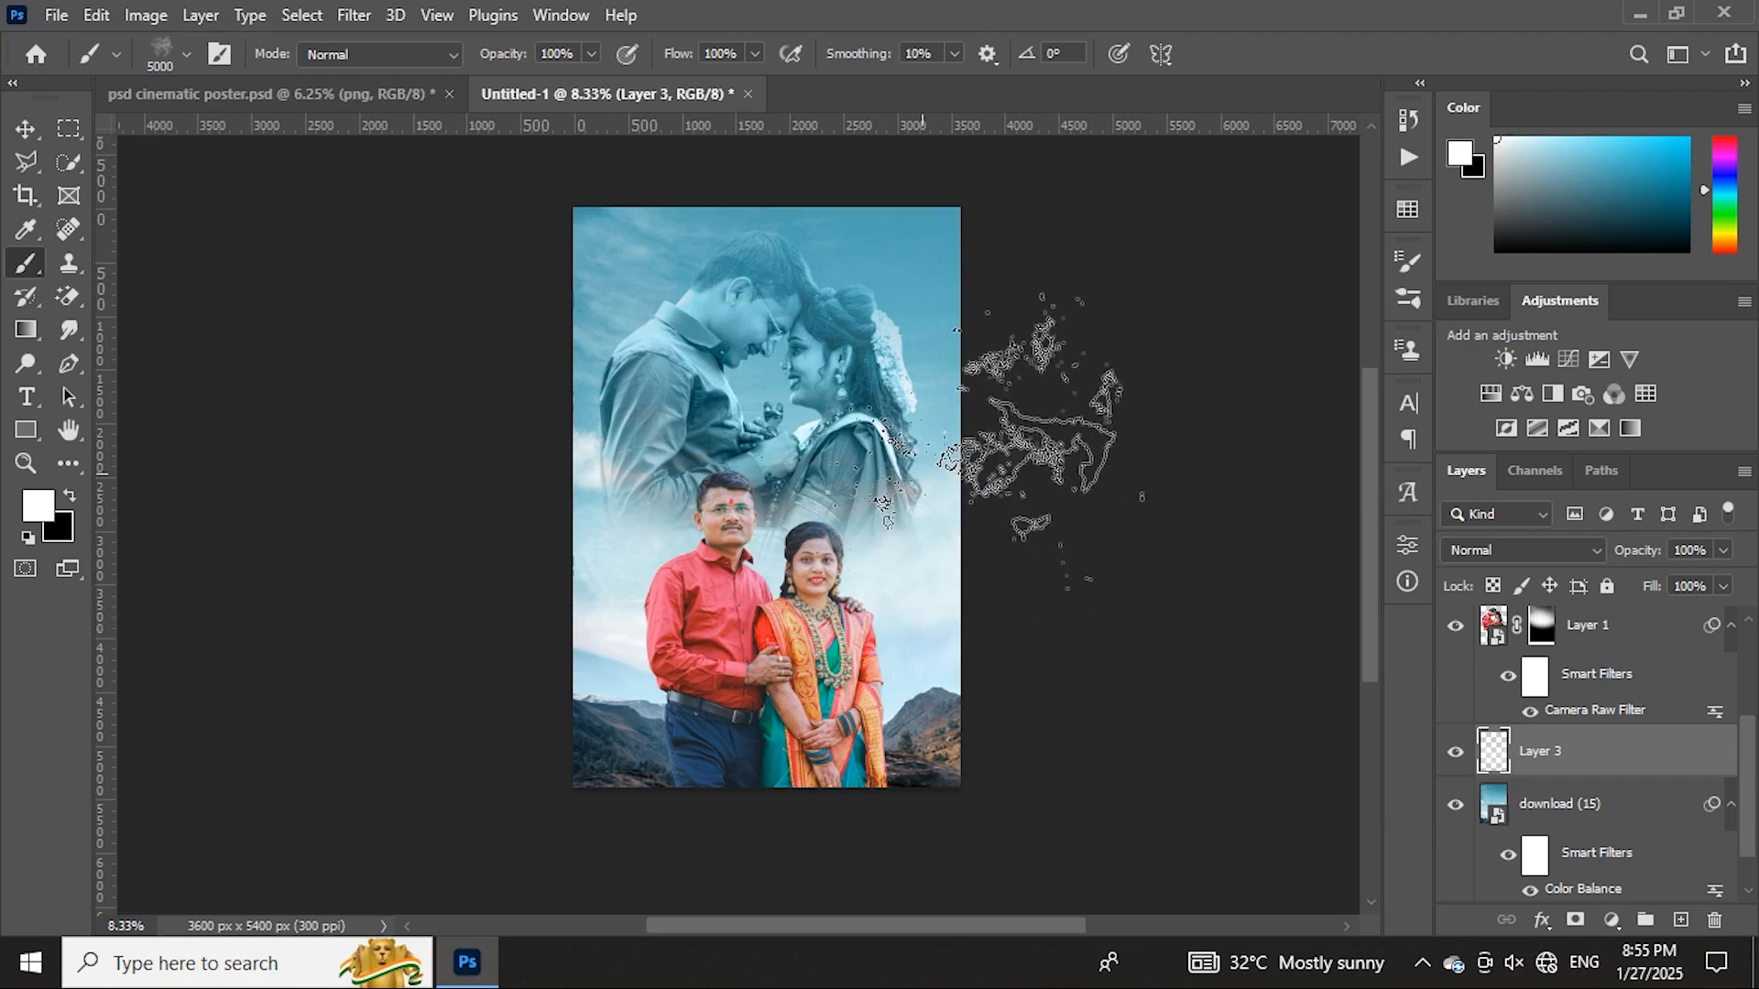
{"action": "mouse_move", "coordinate": [462, 357]}
{"action": "left_mouse_down"}
{"action": "mouse_move", "coordinate": [442, 461]}
{"action": "mouse_move", "coordinate": [464, 427]}
{"action": "mouse_move", "coordinate": [729, 469]}
{"action": "mouse_move", "coordinate": [1074, 339]}
{"action": "mouse_move", "coordinate": [967, 285]}
{"action": "mouse_move", "coordinate": [1133, 572]}
{"action": "left_mouse_up"}
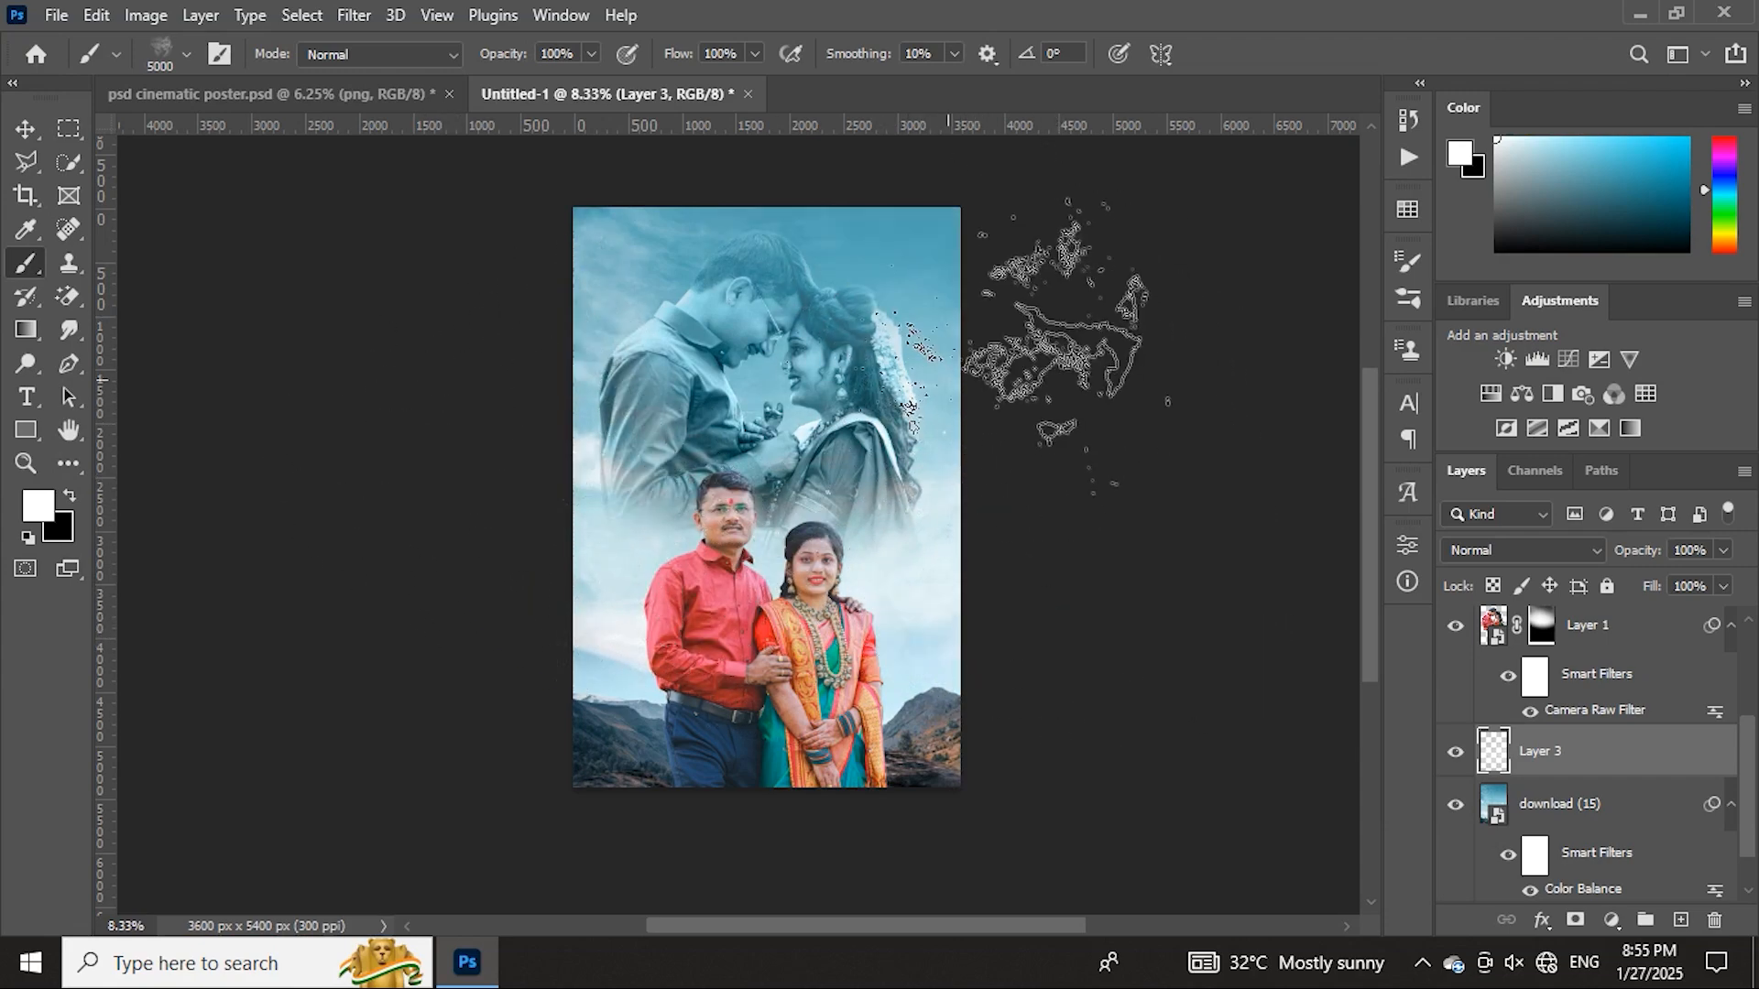
{"action": "mouse_move", "coordinate": [994, 522]}
{"action": "left_mouse_down"}
{"action": "mouse_move", "coordinate": [1009, 662]}
{"action": "mouse_move", "coordinate": [1004, 523]}
{"action": "left_mouse_up"}
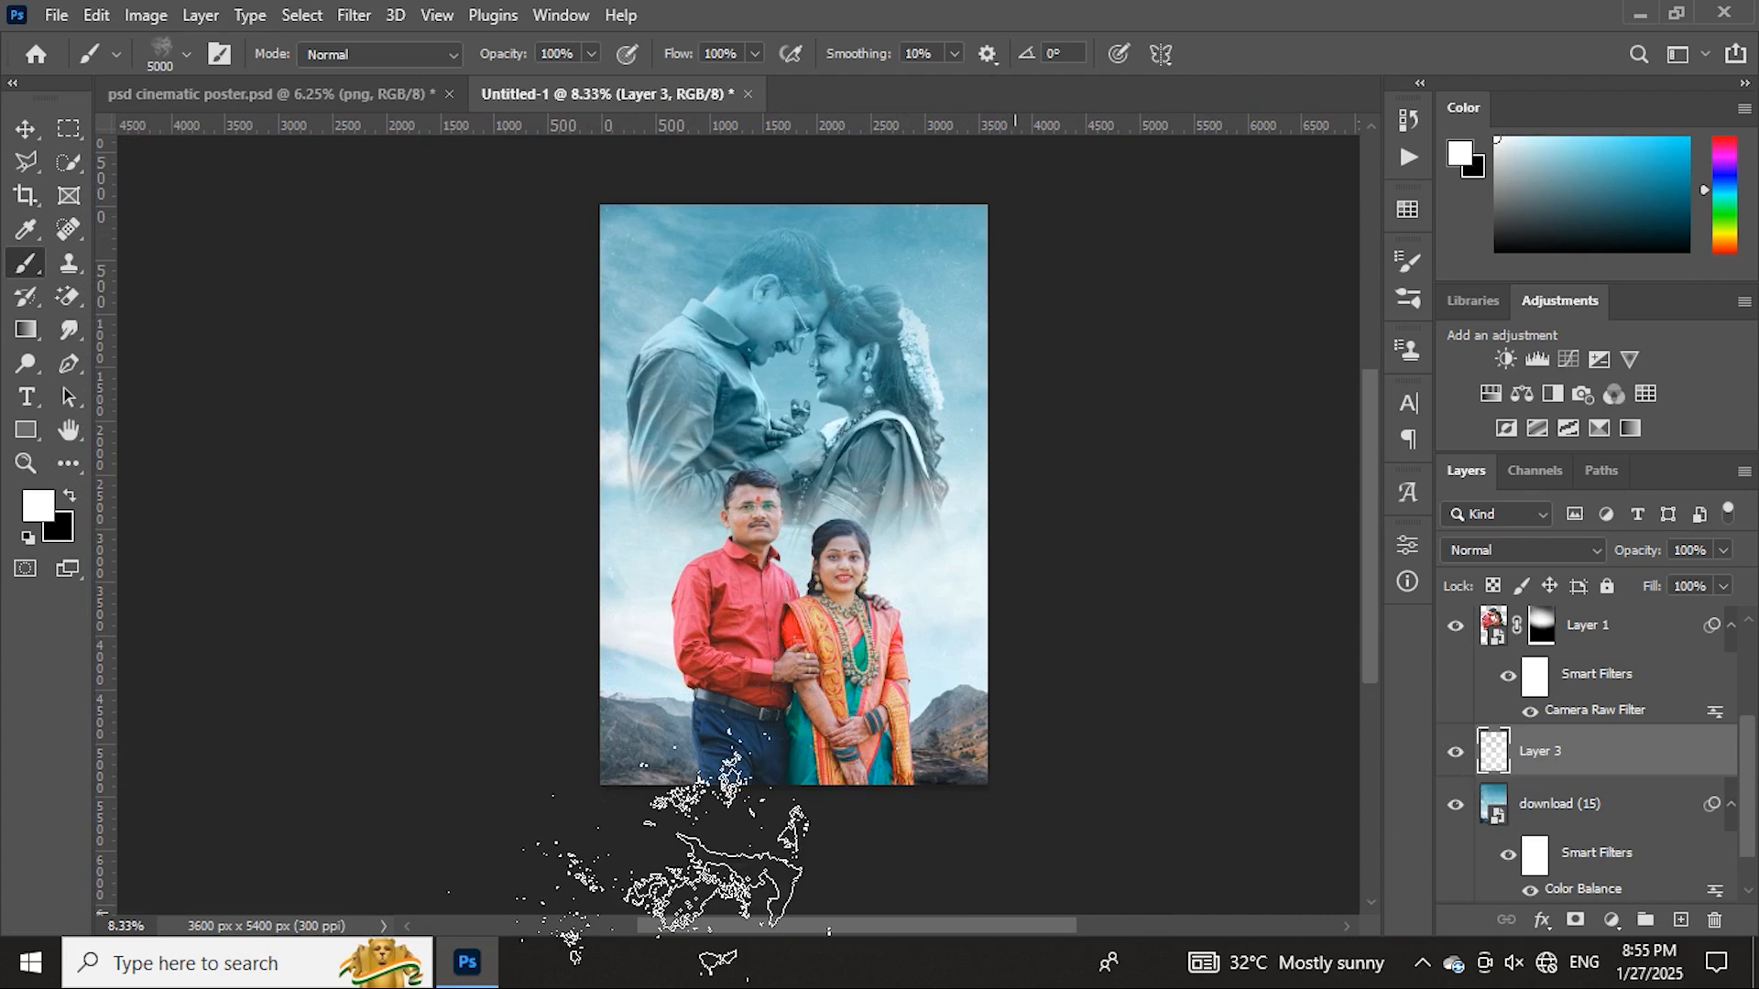
- Add a new empty layer above the png layer and choose a soft round brush
{"action": "scroll", "coordinate": [1702, 687], "scroll_direction": "up", "scroll_amount": 3}
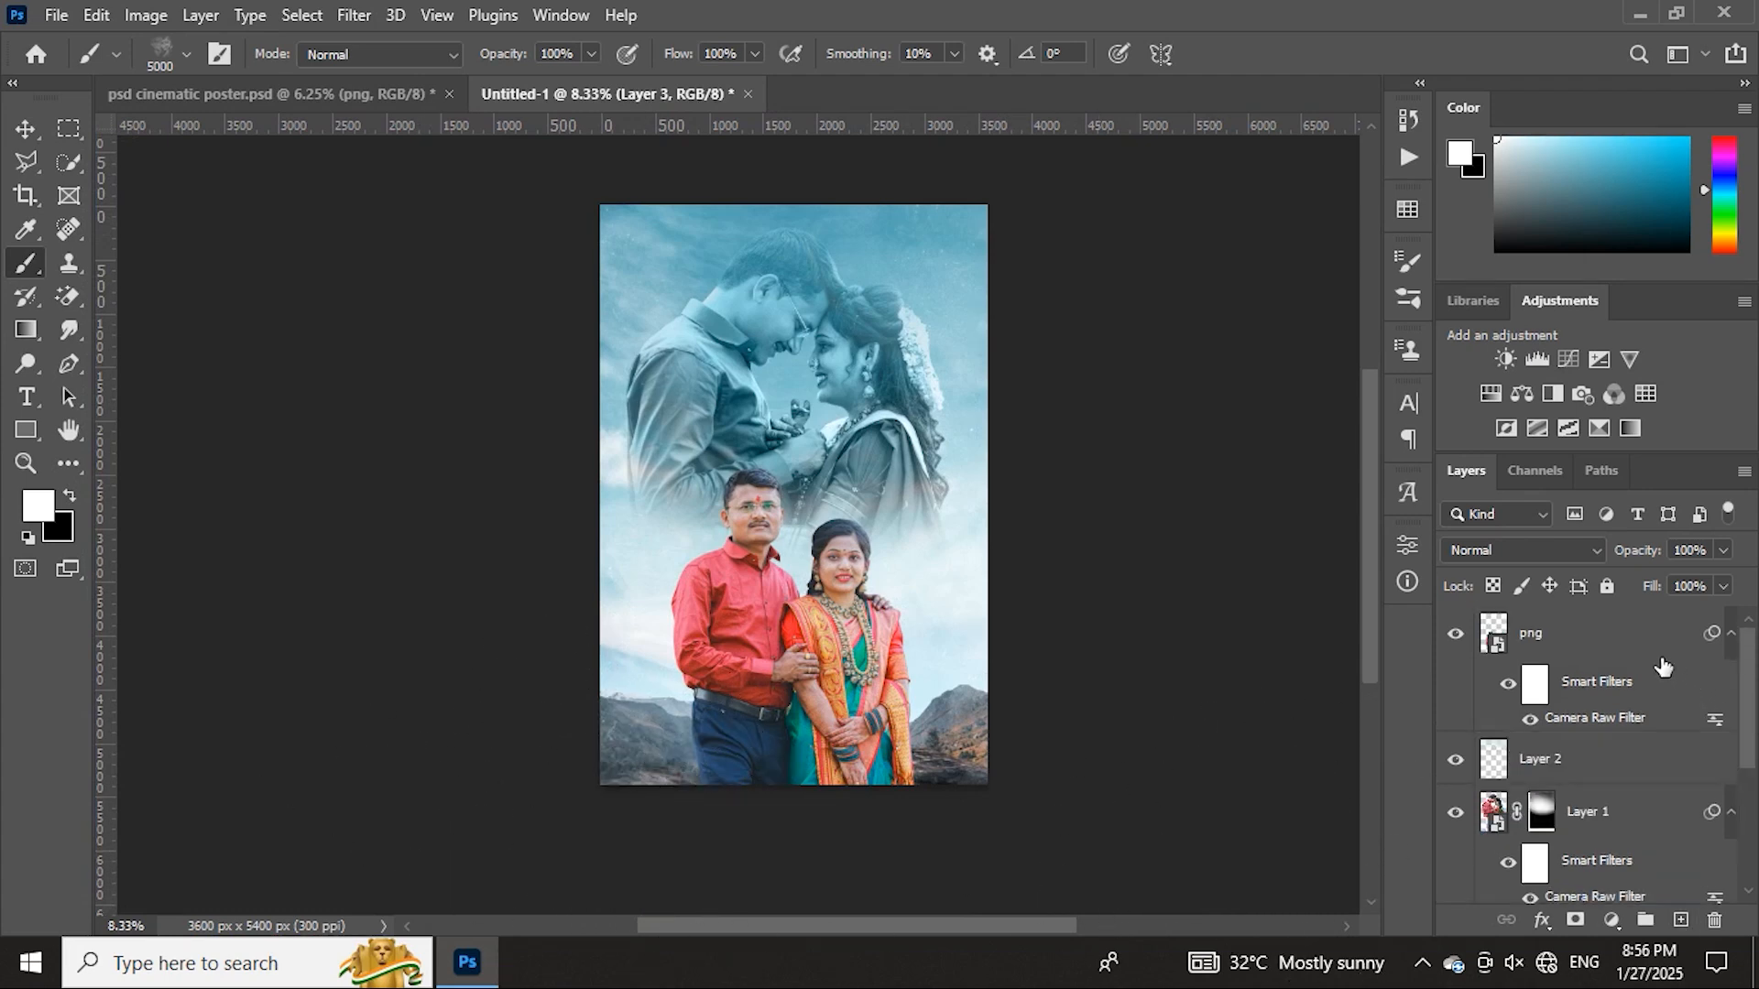
{"action": "left_click", "coordinate": [1663, 673]}
{"action": "left_click", "coordinate": [1679, 919]}
{"action": "right_click", "coordinate": [907, 531]}
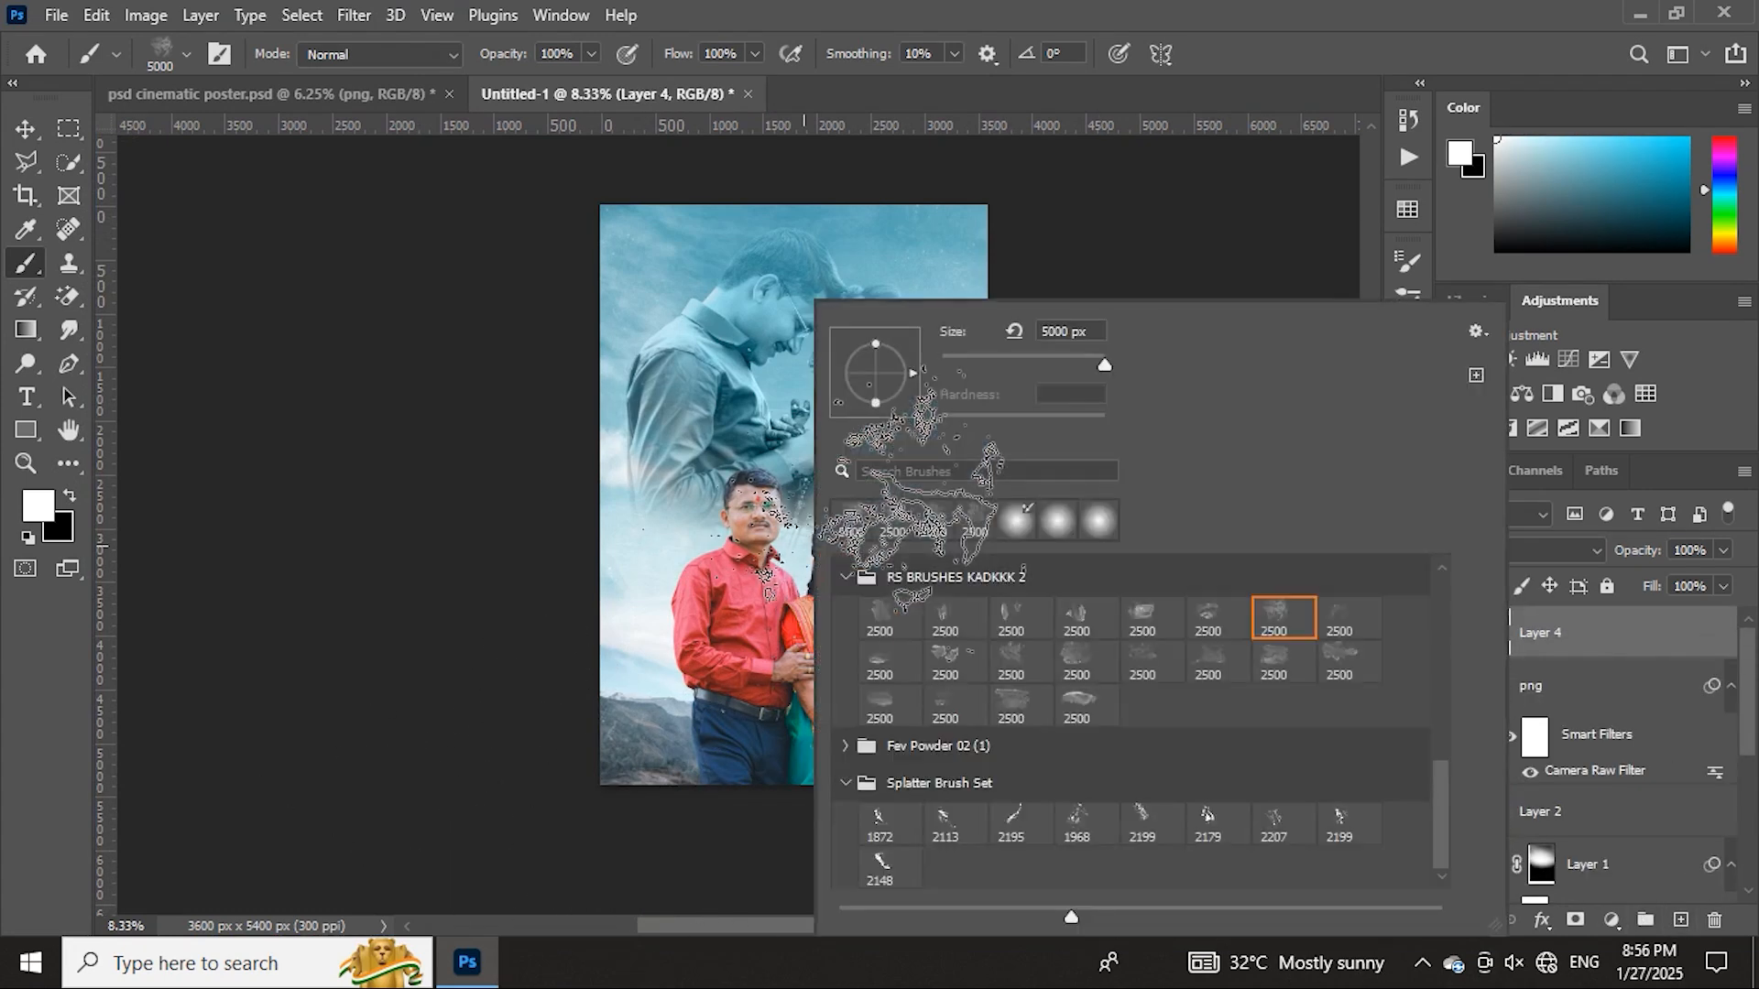
{"action": "left_click", "coordinate": [1047, 538]}
{"action": "left_click", "coordinate": [1525, 642]}
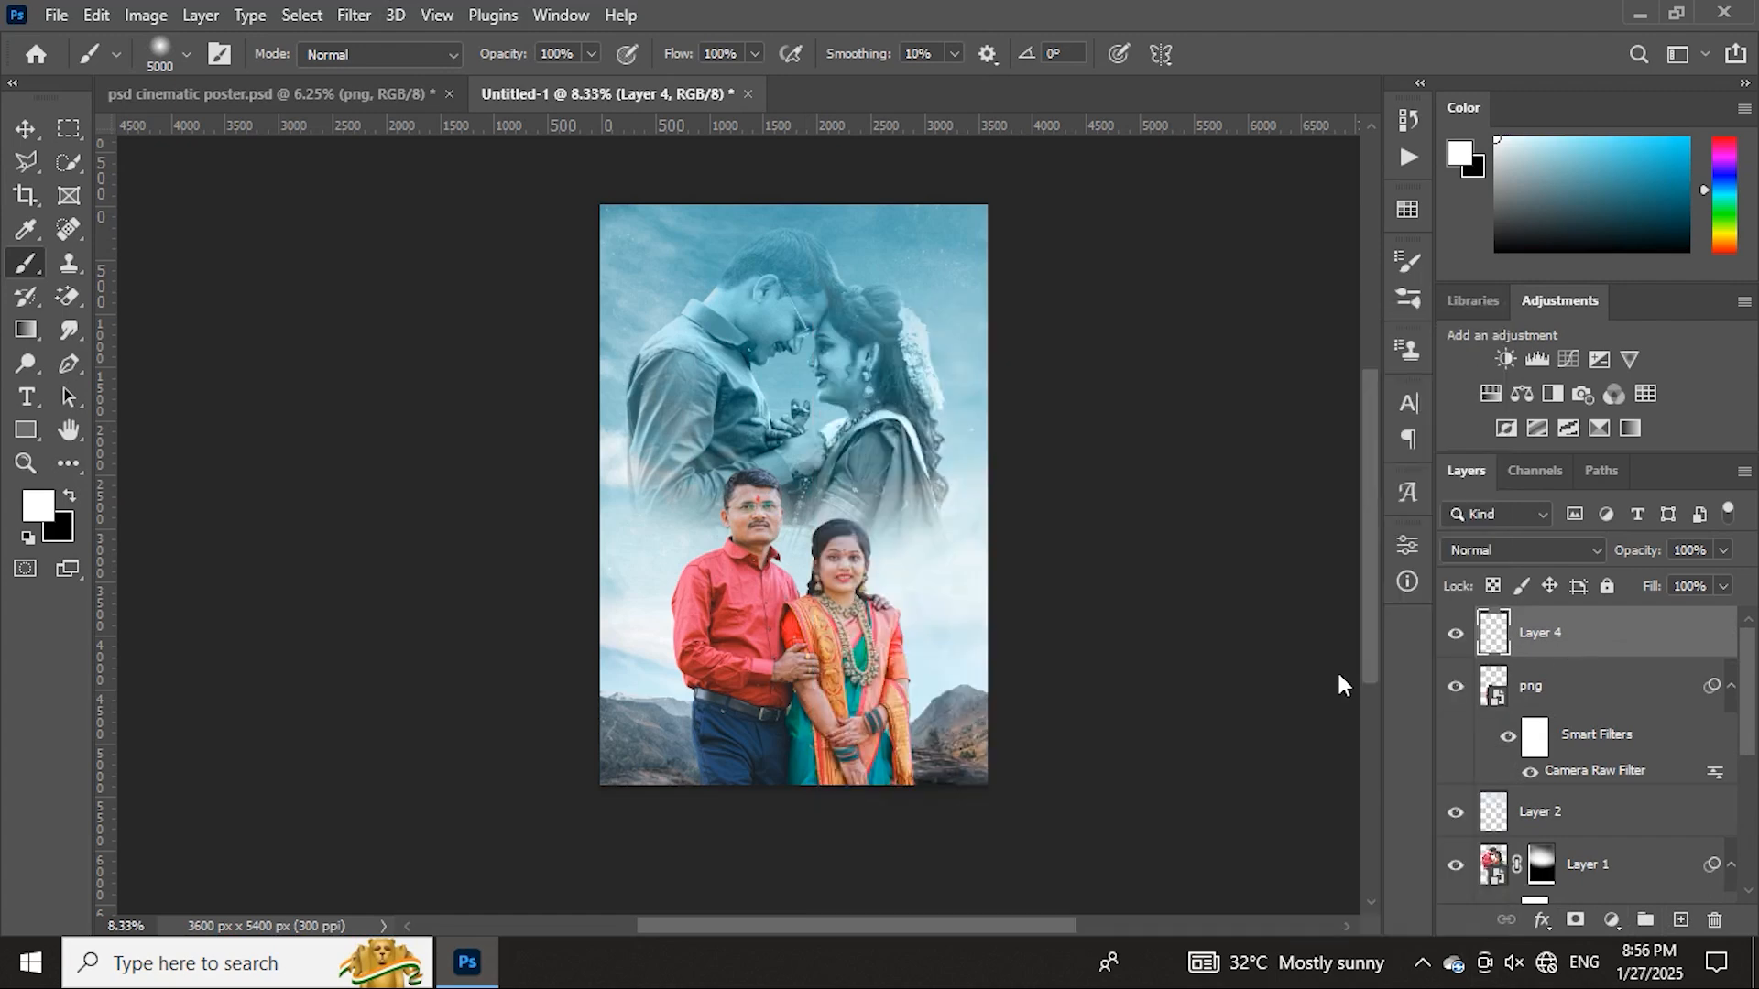
- Sample the dark grey of the mountain and paint a soft fade along the poster's bottom at 3700 px
{"action": "key", "text": "i"}
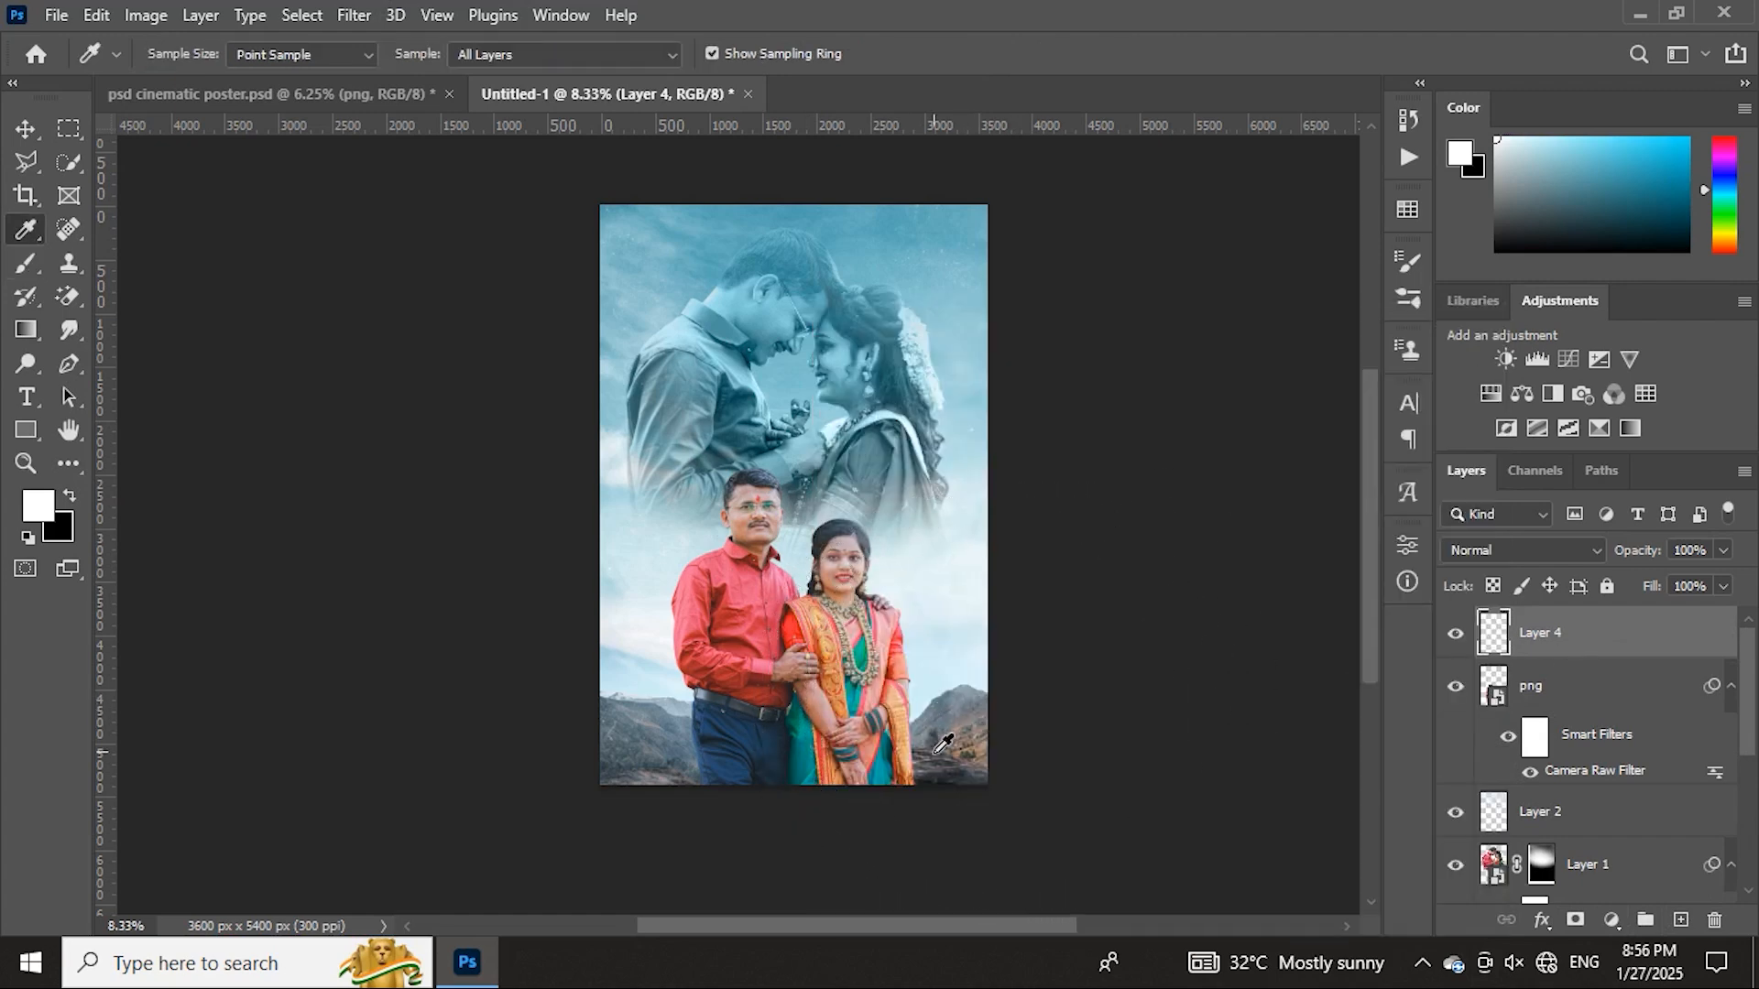
{"action": "left_click", "coordinate": [950, 740]}
{"action": "key", "text": "b"}
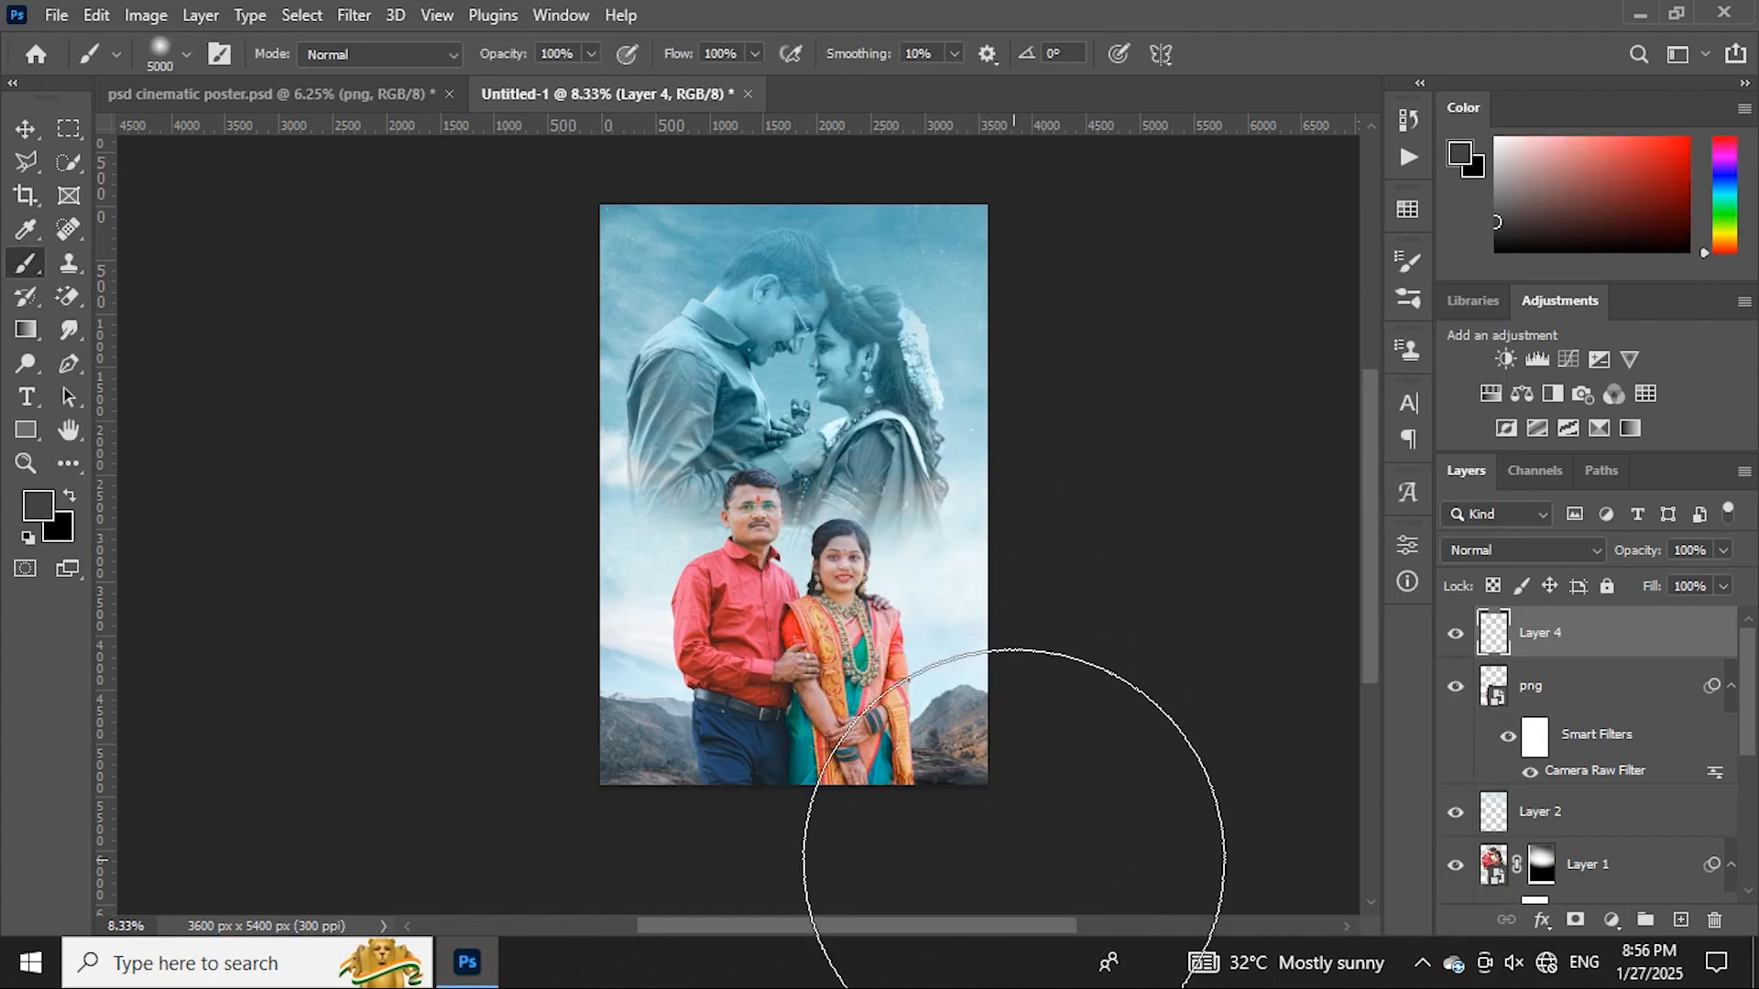
{"action": "key", "text": "bracketleft"}
{"action": "key", "text": "bracketleft"}
{"action": "key", "text": "bracketleft"}
{"action": "key", "text": "bracketleft"}
{"action": "key", "text": "bracketleft"}
{"action": "key", "text": "bracketleft"}
{"action": "key", "text": "bracketleft"}
{"action": "key", "text": "bracketleft"}
{"action": "key", "text": "bracketleft"}
{"action": "key", "text": "bracketleft"}
{"action": "key", "text": "bracketleft"}
{"action": "key", "text": "bracketleft"}
{"action": "key", "text": "bracketleft"}
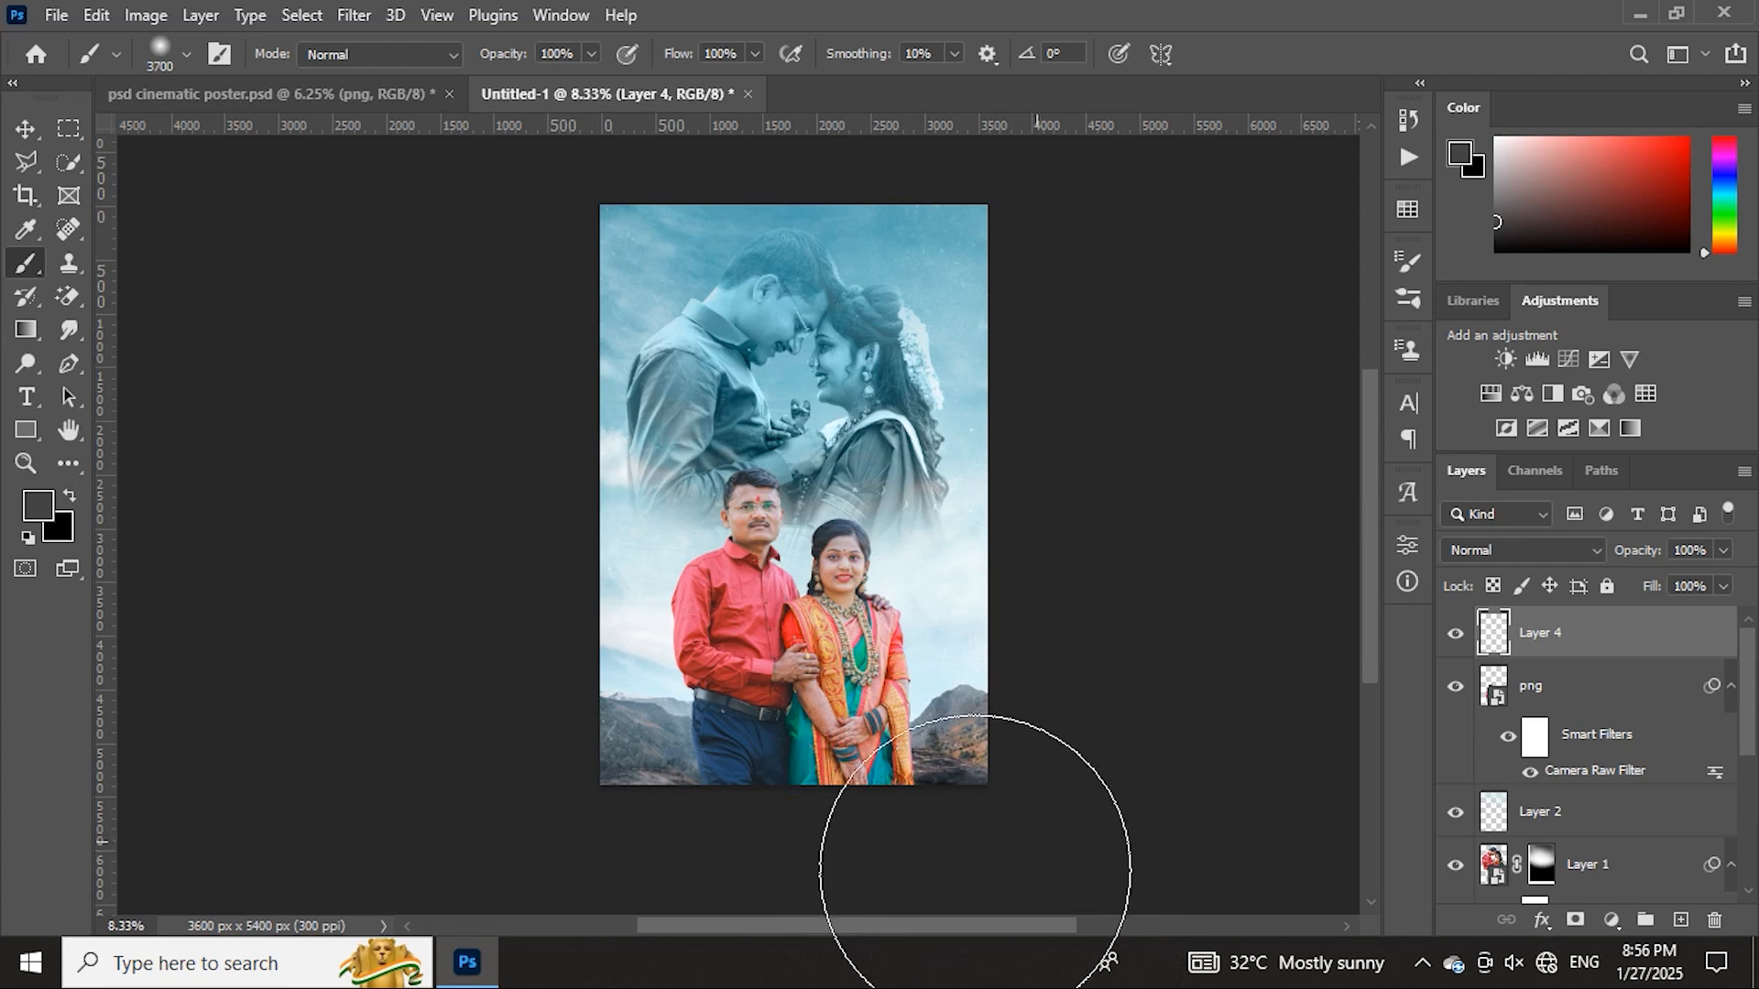
{"action": "mouse_move", "coordinate": [974, 871]}
{"action": "left_mouse_down"}
{"action": "mouse_move", "coordinate": [850, 894]}
{"action": "mouse_move", "coordinate": [614, 869]}
{"action": "mouse_move", "coordinate": [356, 752]}
{"action": "mouse_move", "coordinate": [364, 735]}
{"action": "mouse_move", "coordinate": [934, 883]}
{"action": "left_mouse_up"}
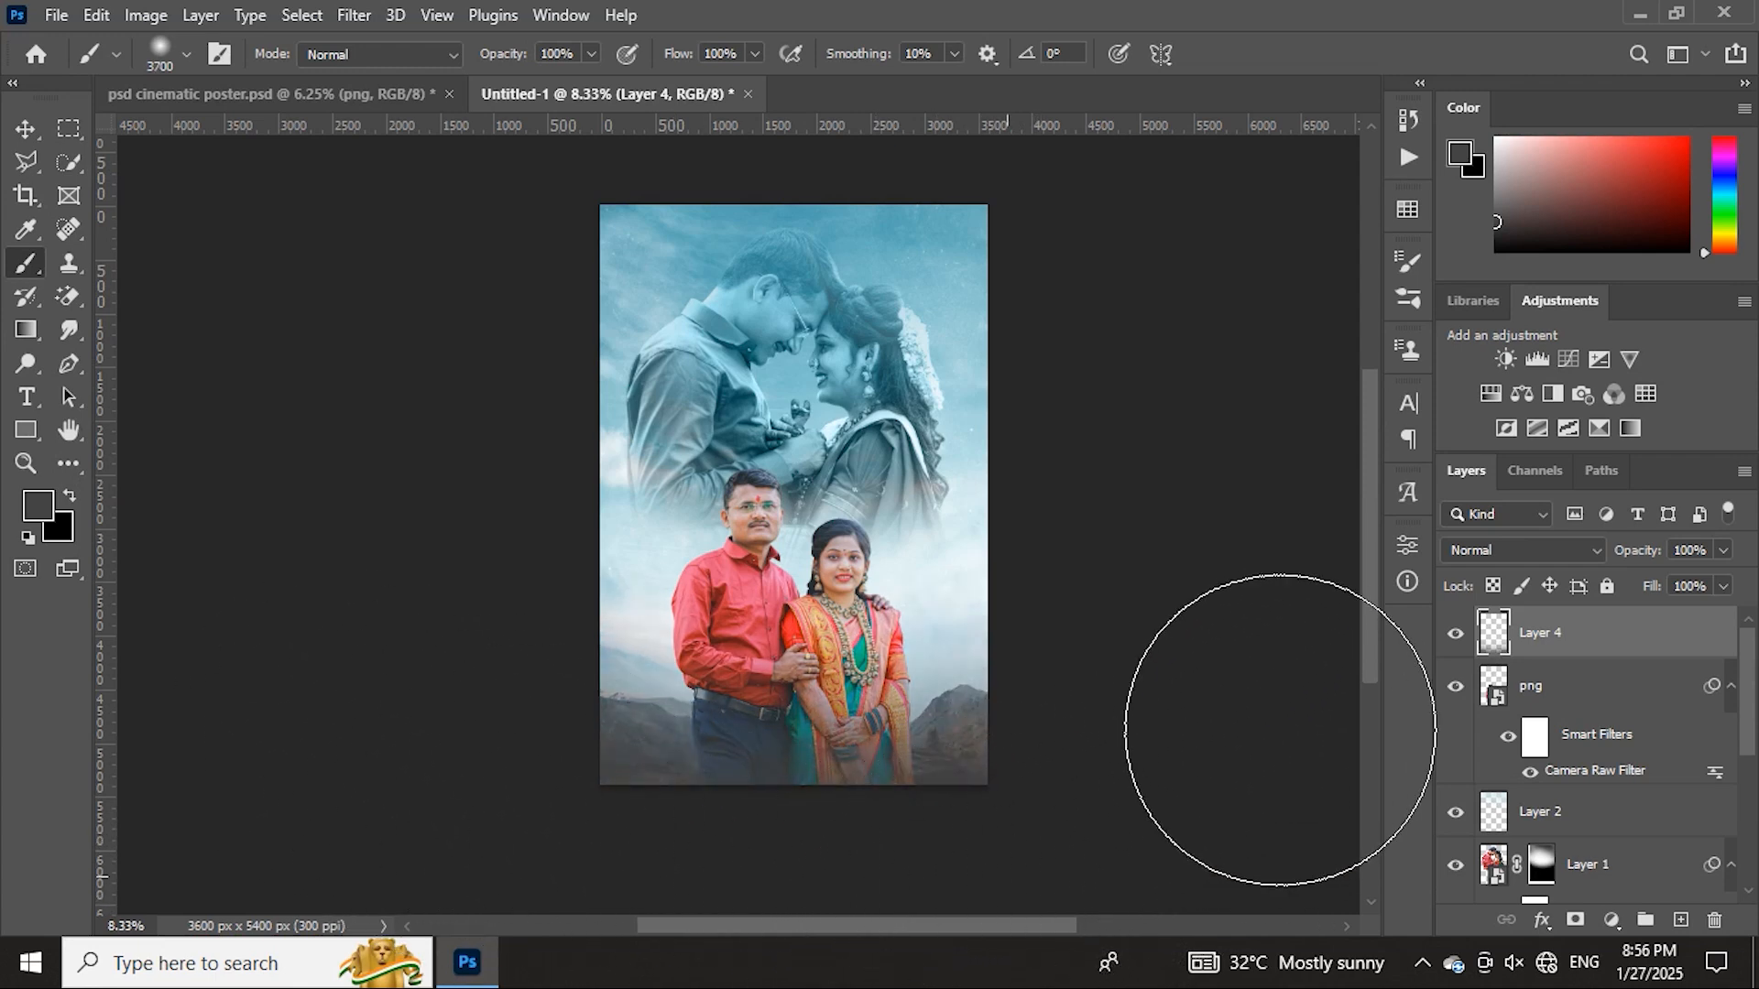
{"action": "mouse_move", "coordinate": [1280, 730]}
{"action": "left_mouse_down"}
{"action": "mouse_move", "coordinate": [860, 911]}
{"action": "mouse_move", "coordinate": [416, 706]}
{"action": "mouse_move", "coordinate": [1009, 896]}
{"action": "mouse_move", "coordinate": [1225, 719]}
{"action": "left_mouse_up"}
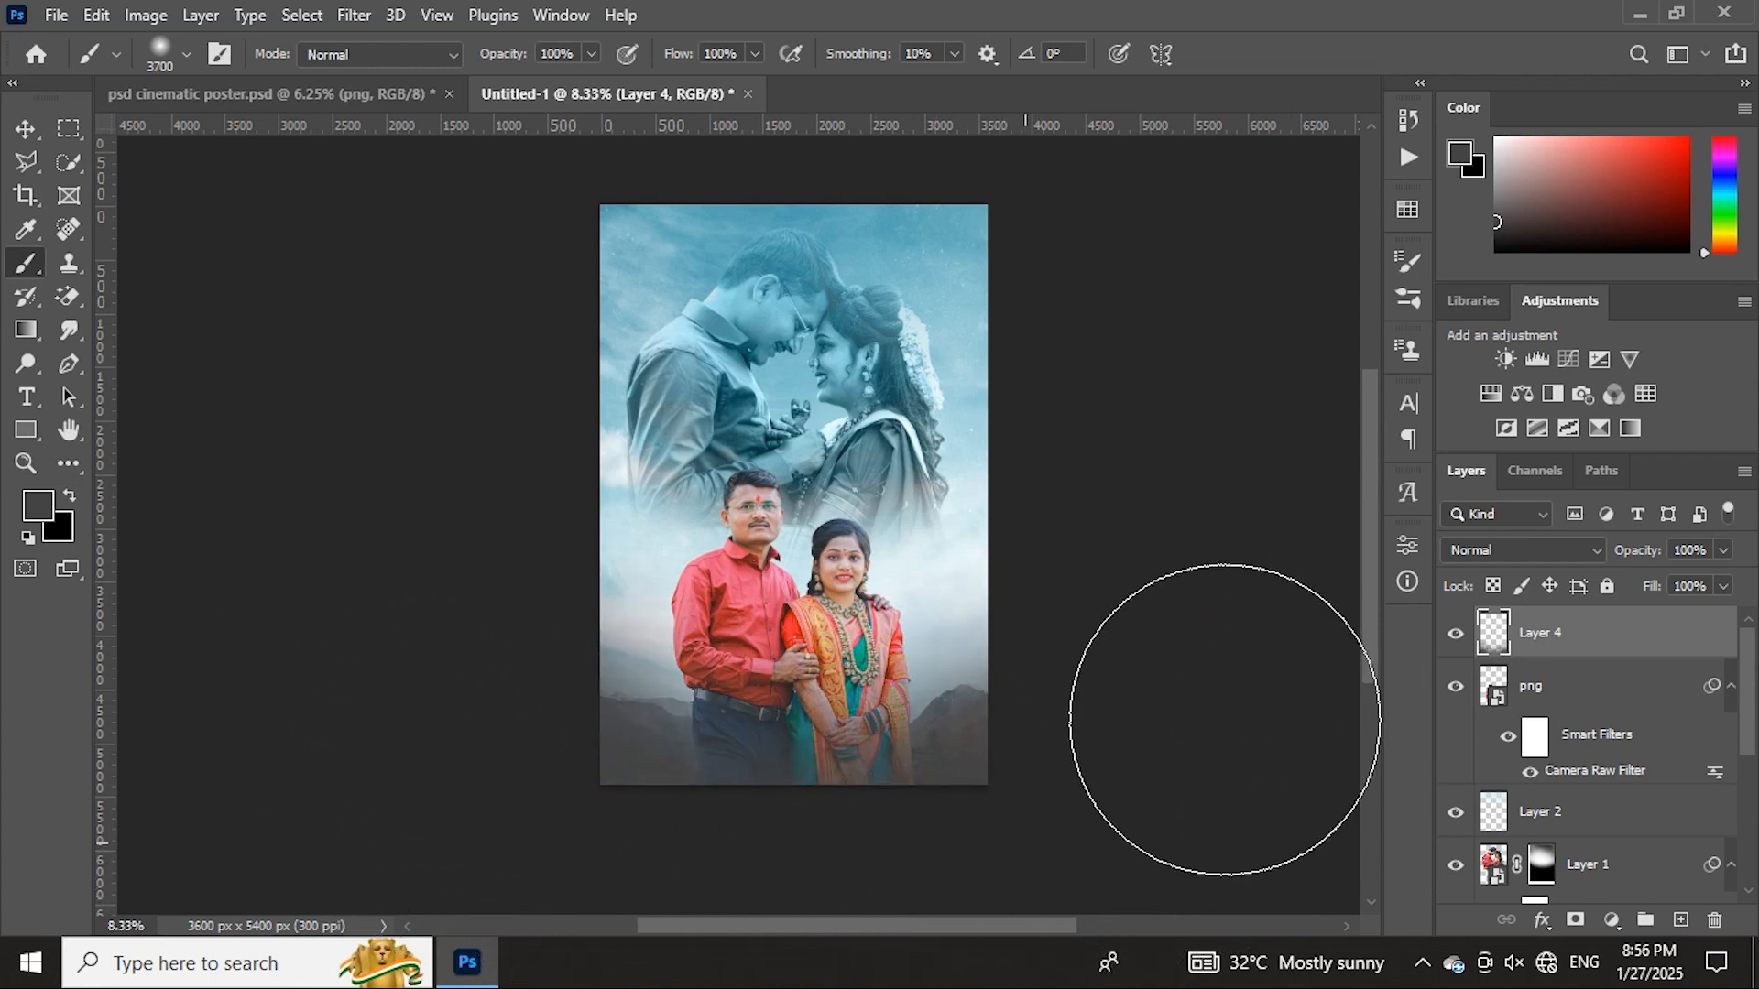
- Copy the flying birds layer from psd cinematic poster.psd into Untitled-1 and place it beside the standing woman's head
{"action": "left_click", "coordinate": [25, 133]}
{"action": "left_click", "coordinate": [312, 93]}
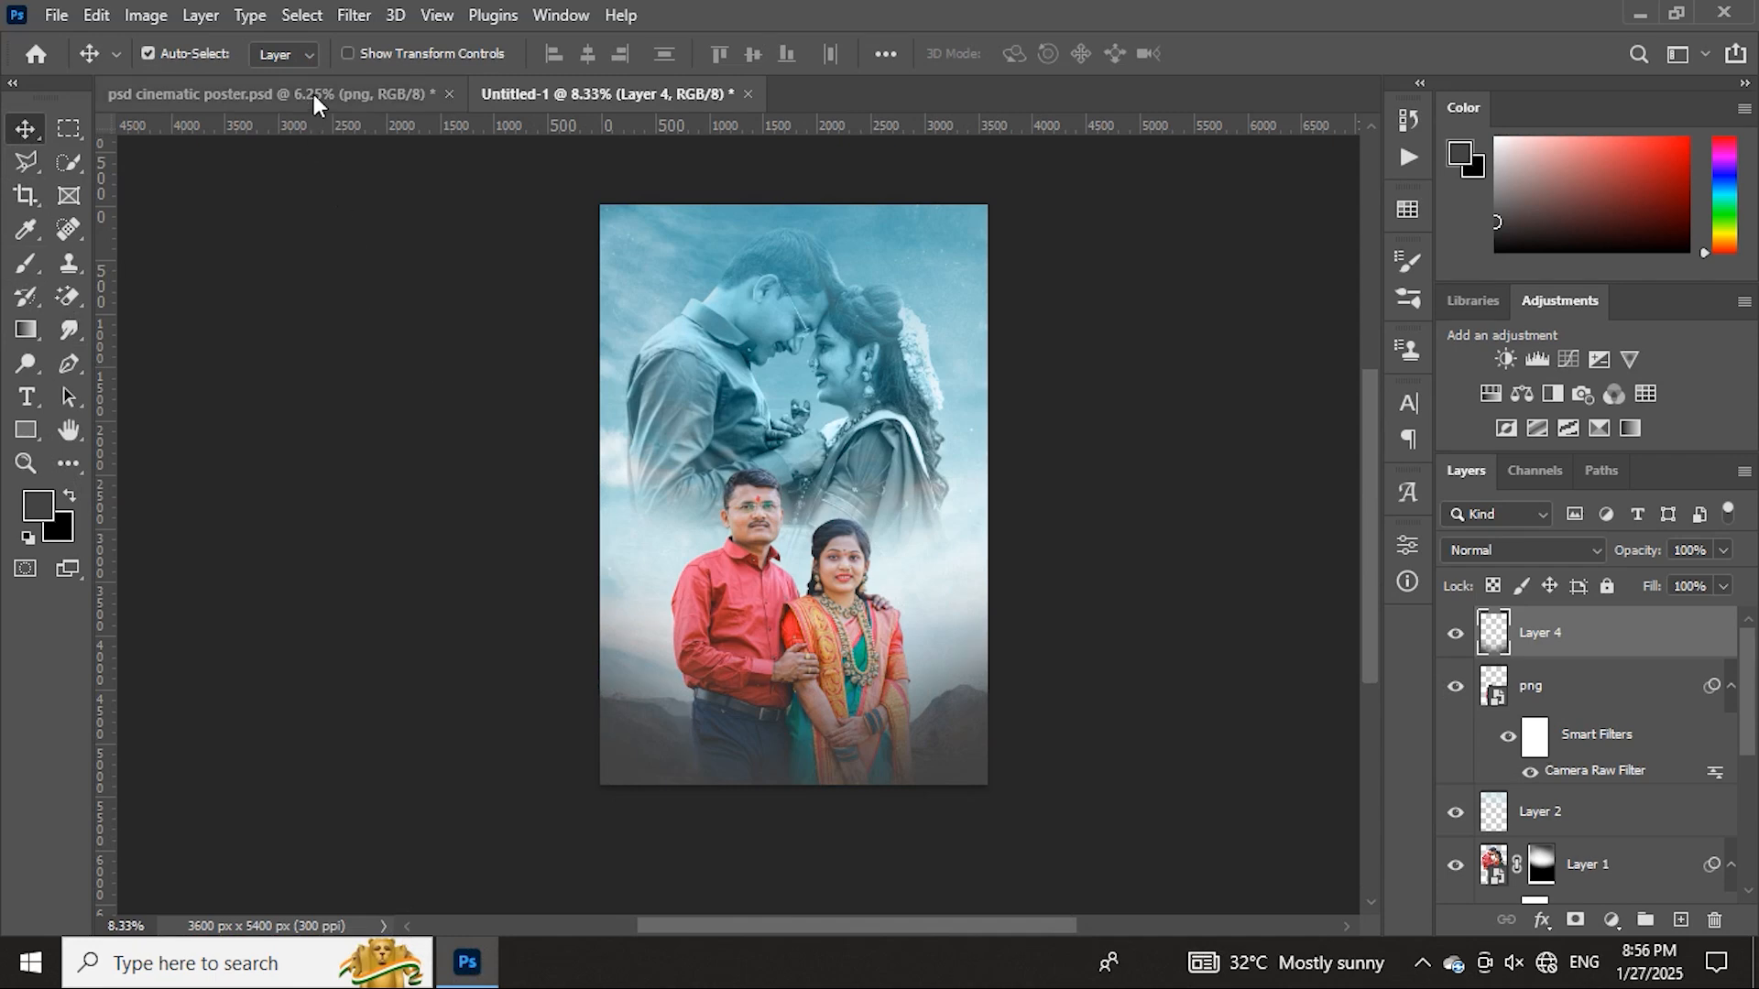
{"action": "left_click", "coordinate": [602, 93]}
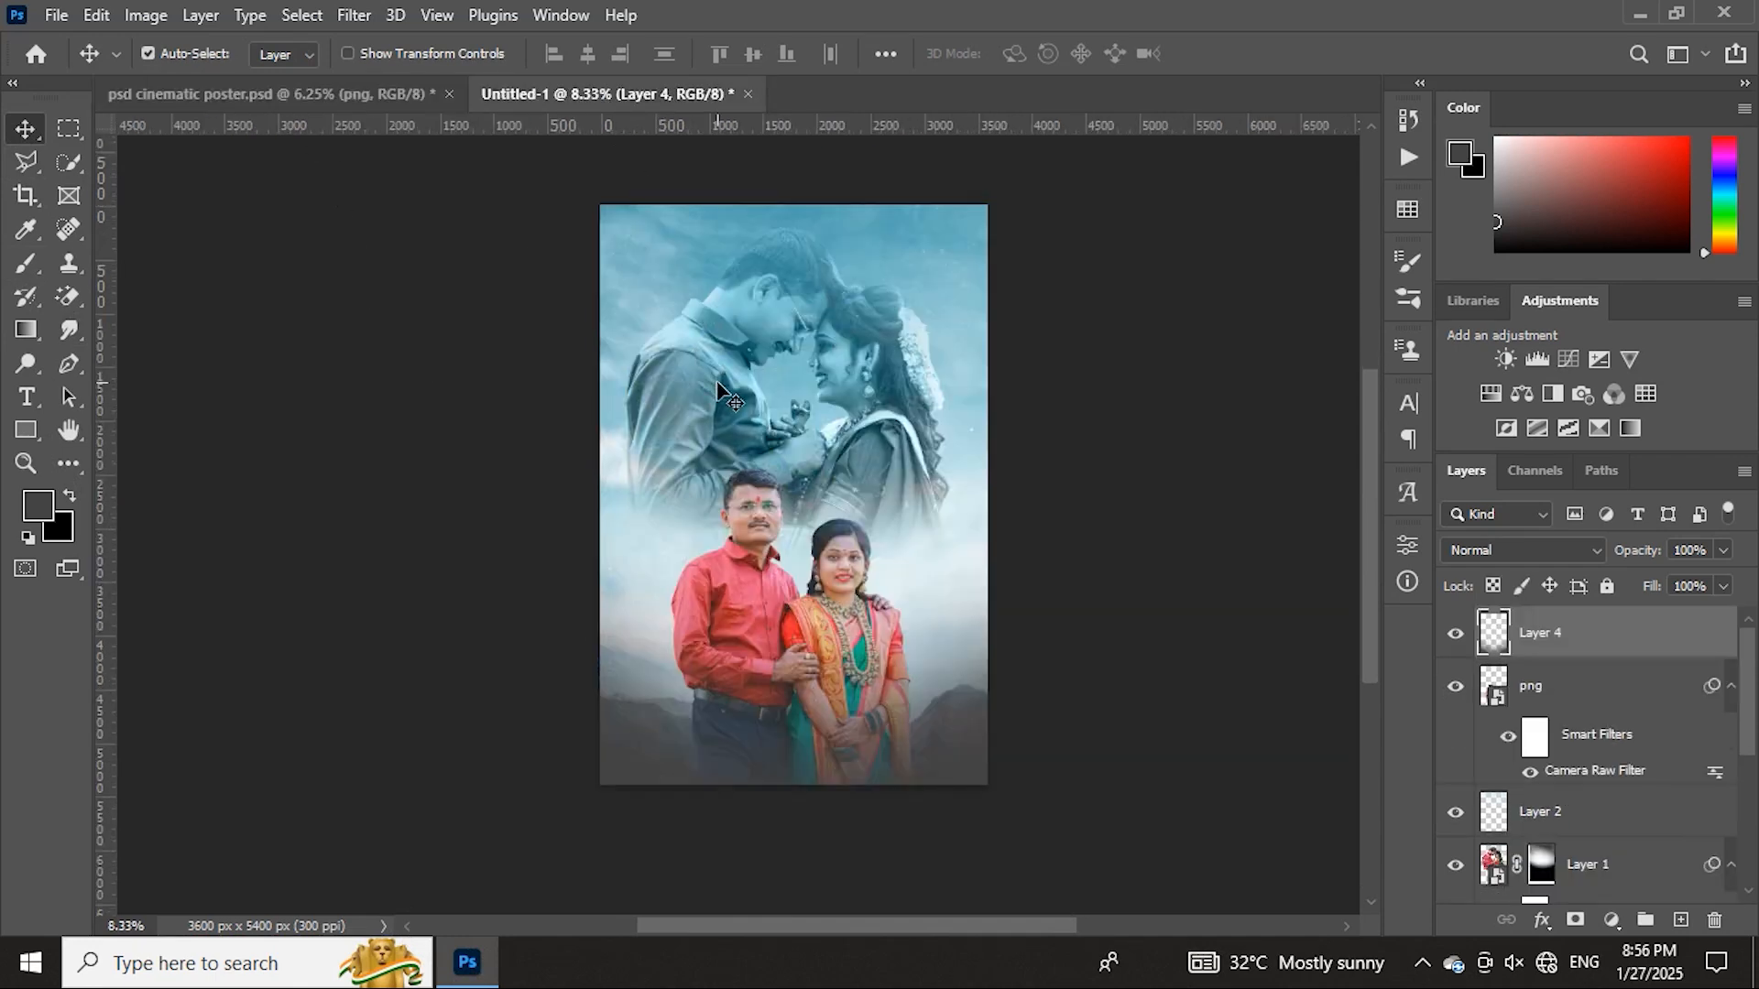
{"action": "left_click", "coordinate": [333, 95]}
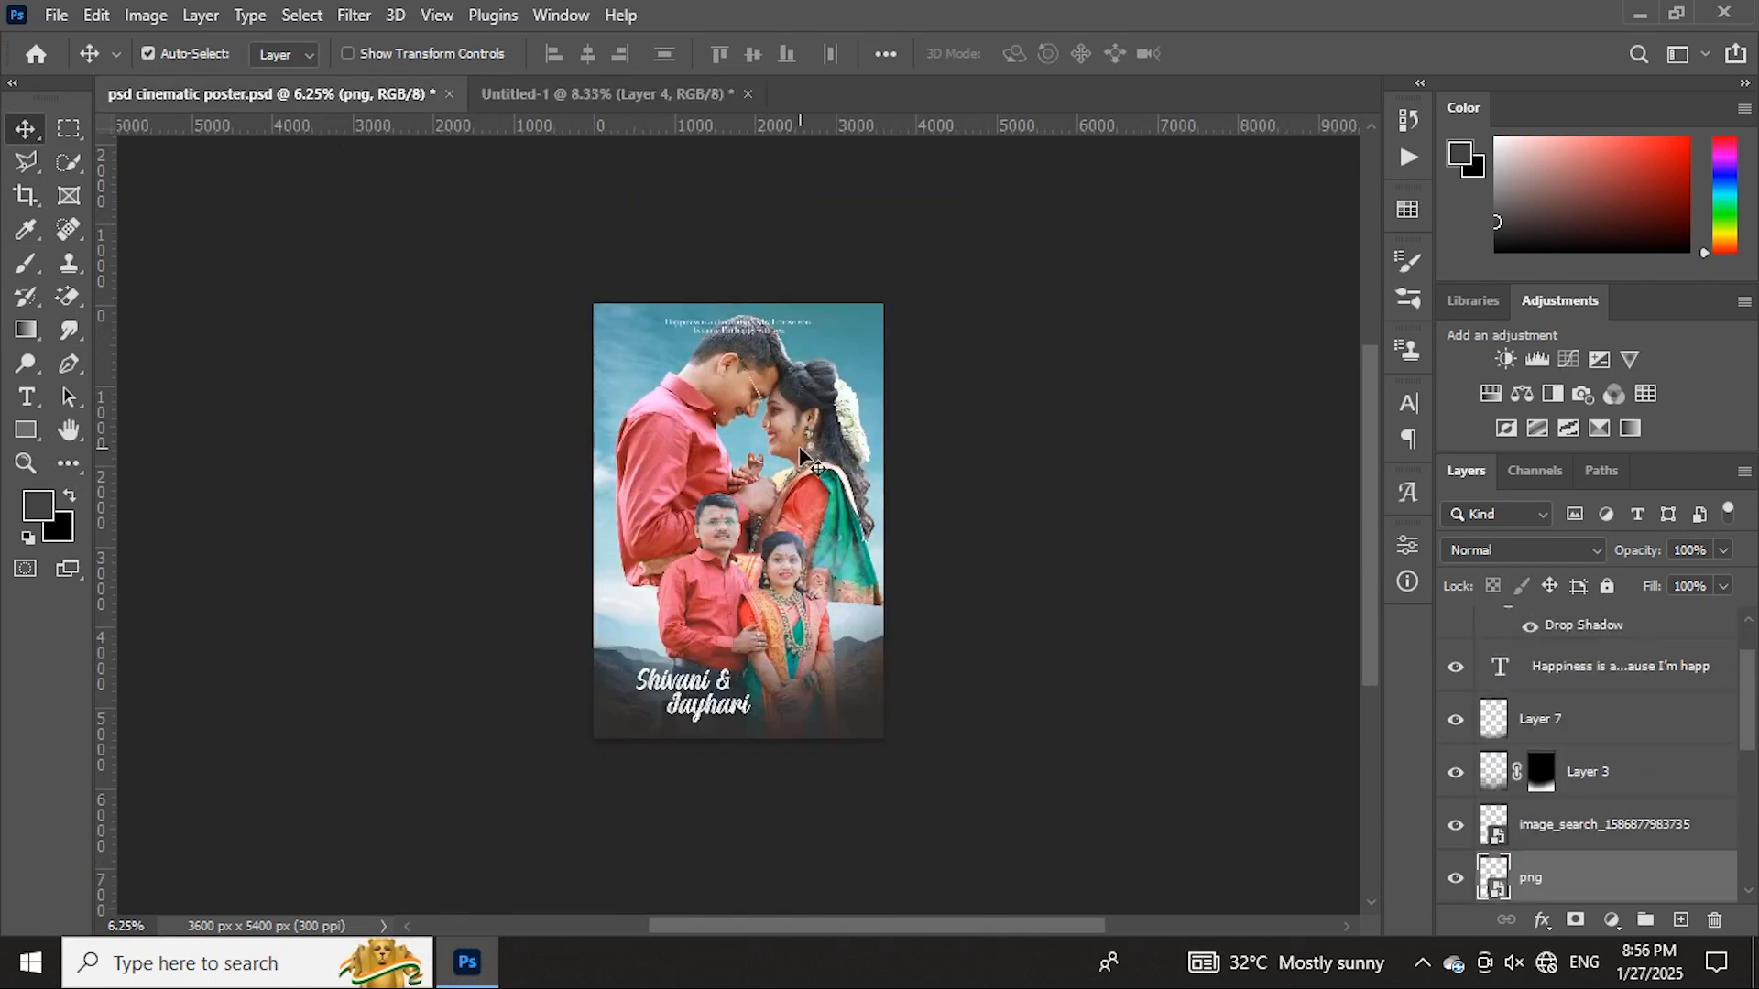
{"action": "key", "text": "ctrl+plus"}
{"action": "key", "text": "ctrl+plus"}
{"action": "key", "text": "ctrl+plus"}
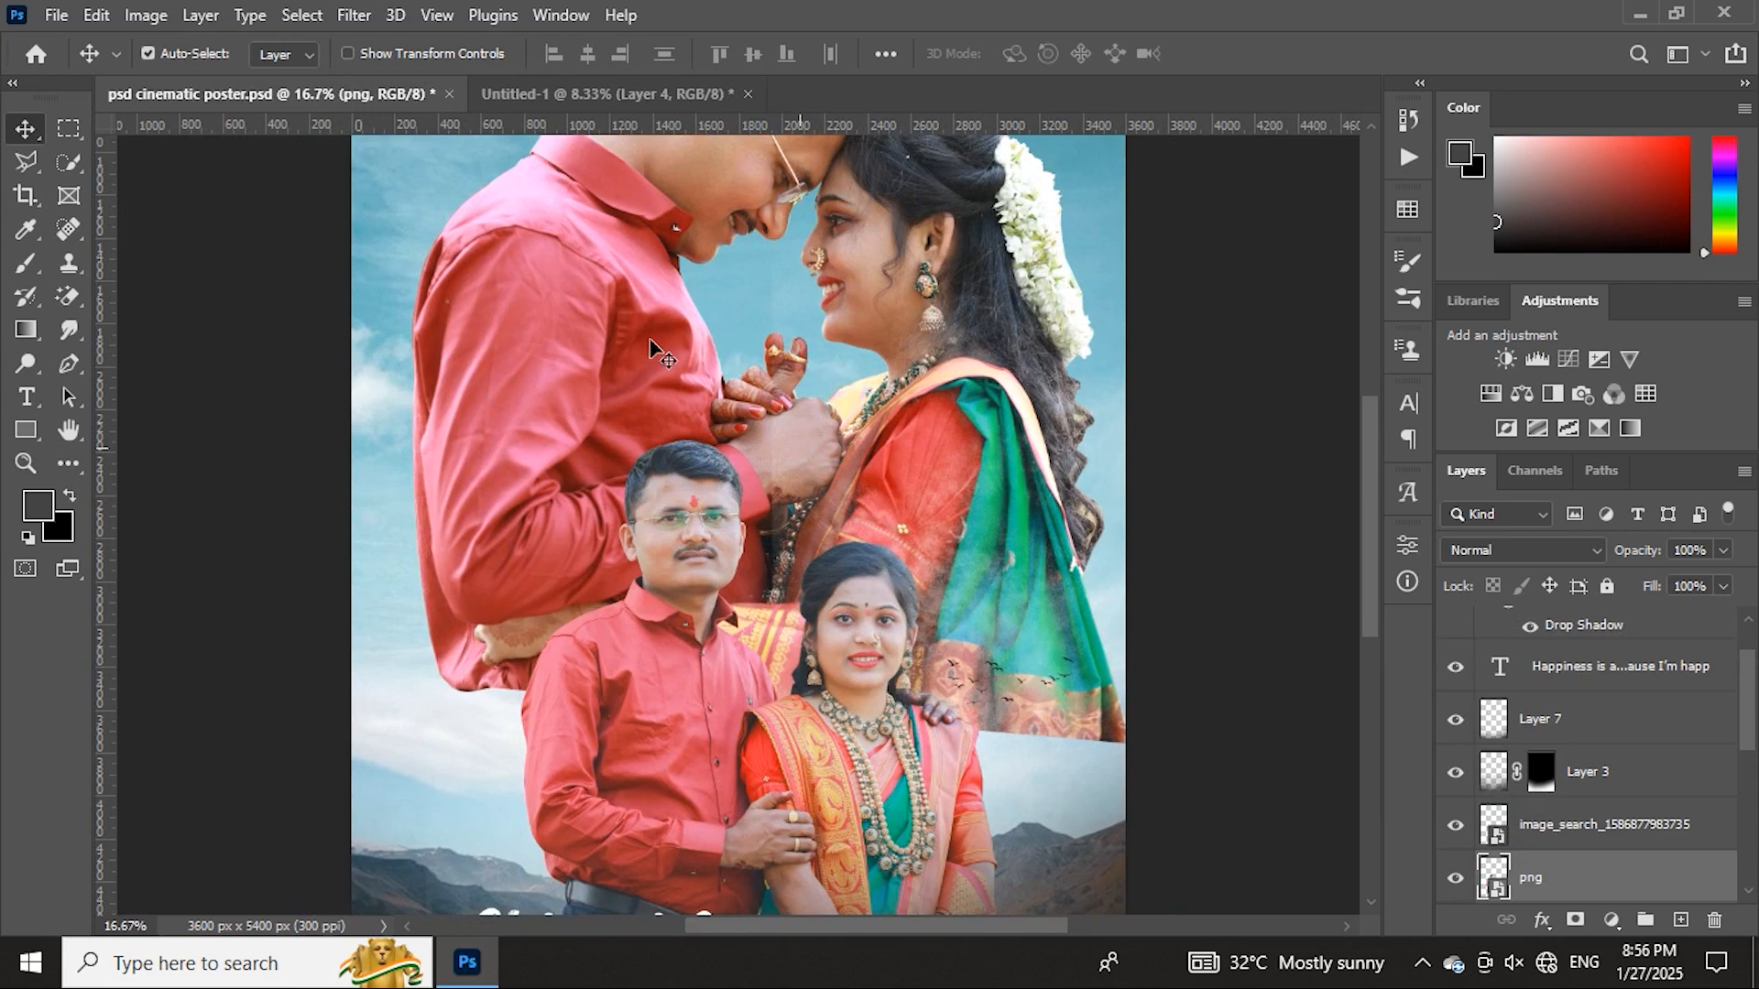
{"action": "left_click_drag", "start_coordinate": [651, 348], "coordinate": [330, 206]}
{"action": "left_click_drag", "start_coordinate": [1000, 682], "coordinate": [1099, 628]}
{"action": "left_click", "coordinate": [689, 94]}
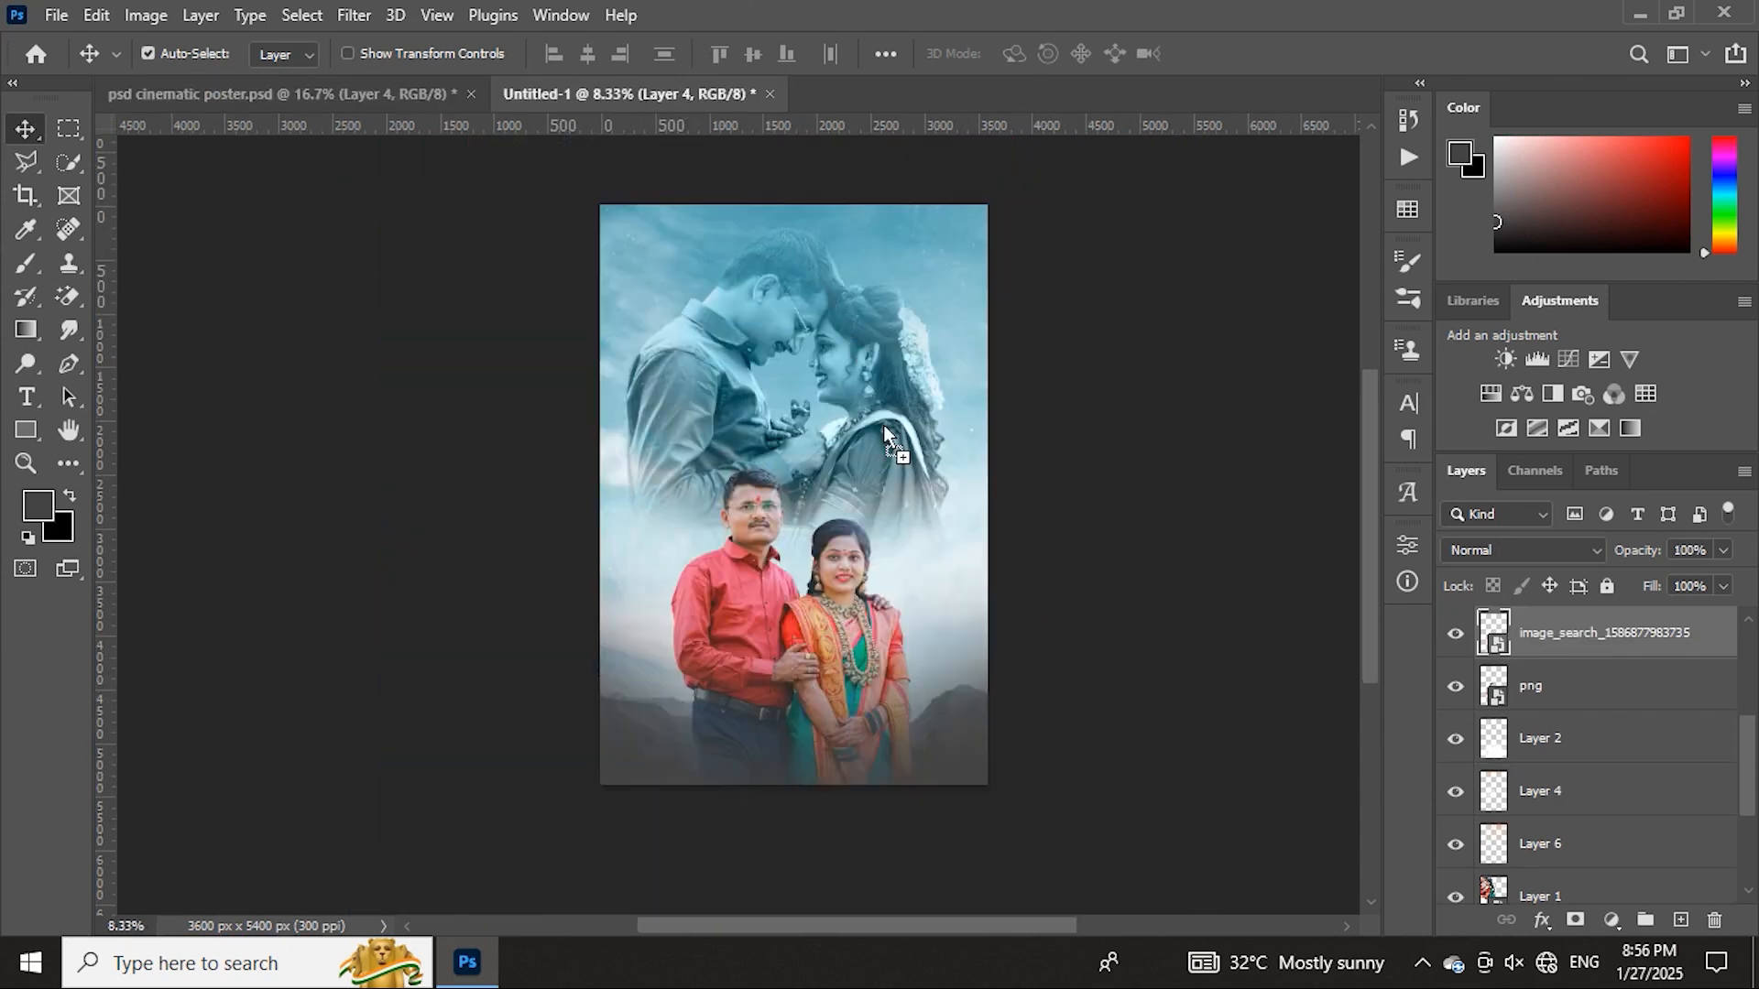
{"action": "mouse_move", "coordinate": [920, 547]}
{"action": "left_mouse_down"}
{"action": "mouse_move", "coordinate": [931, 581]}
{"action": "mouse_move", "coordinate": [953, 553]}
{"action": "mouse_move", "coordinate": [988, 565]}
{"action": "mouse_move", "coordinate": [940, 539]}
{"action": "left_mouse_up"}
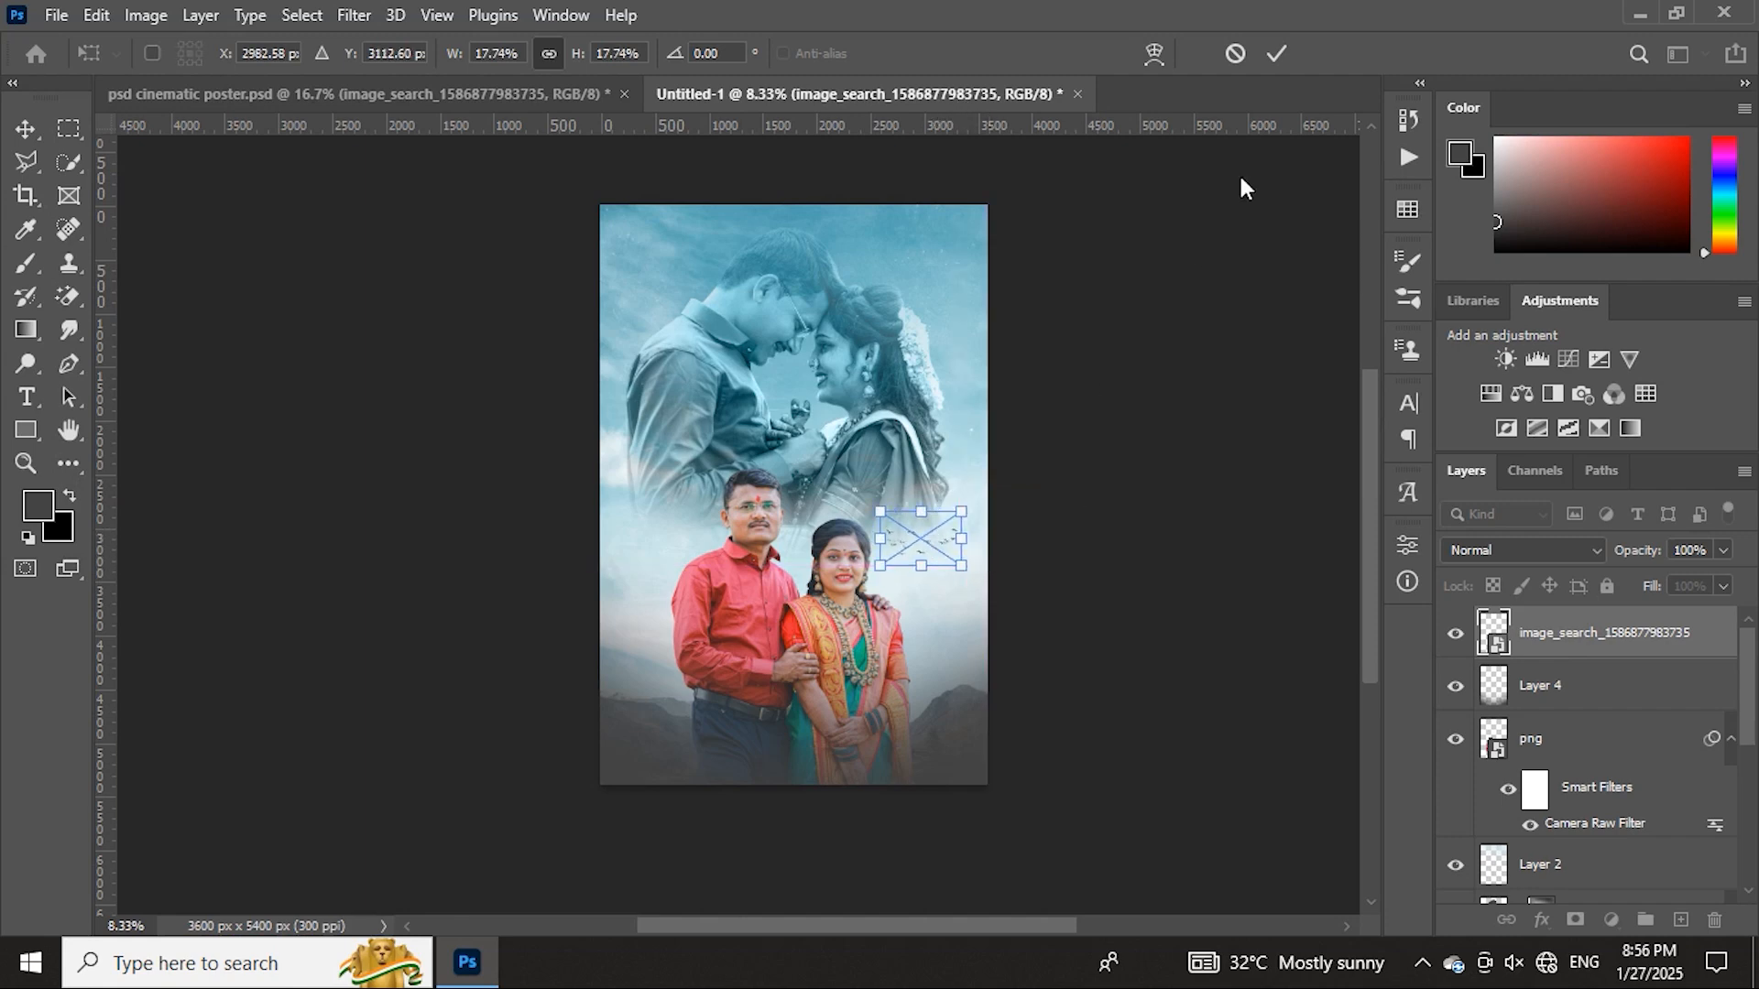
{"action": "left_click", "coordinate": [1276, 54]}
- Fine-tune the position of the birds in the sky beside the standing woman's head
{"action": "key", "text": "ctrl+plus"}
{"action": "key", "text": "ctrl+plus"}
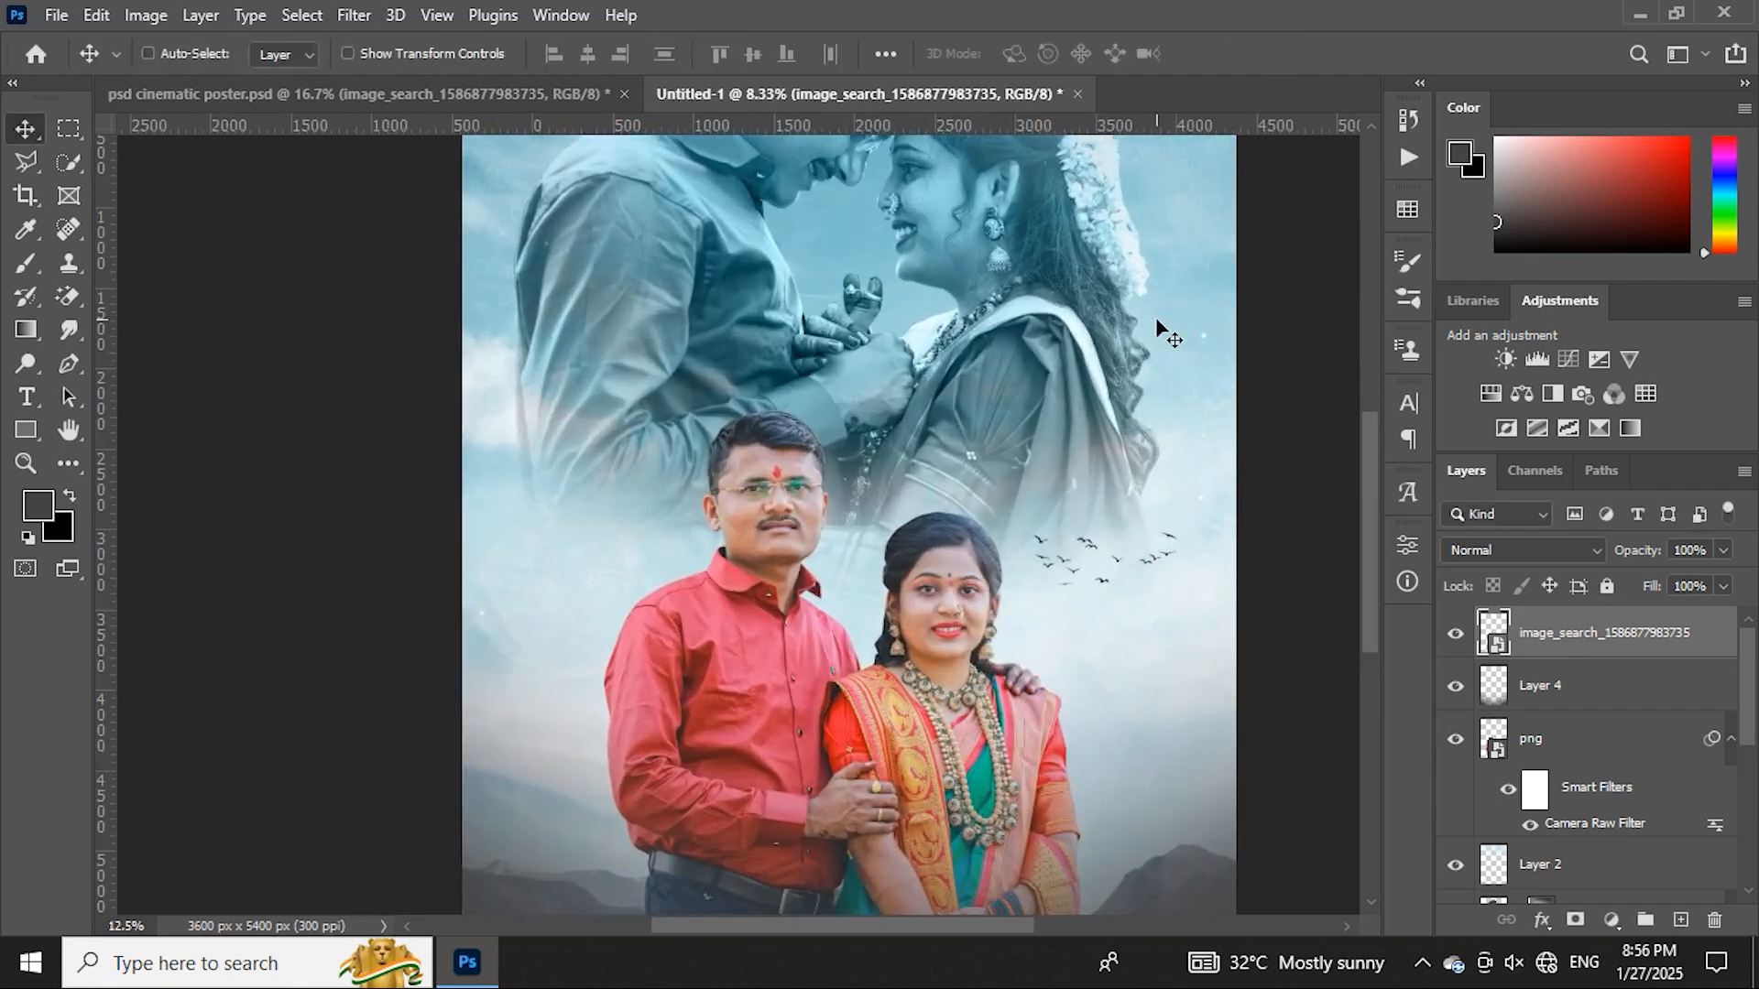
{"action": "scroll", "coordinate": [949, 556], "scroll_direction": "left", "scroll_amount": 3}
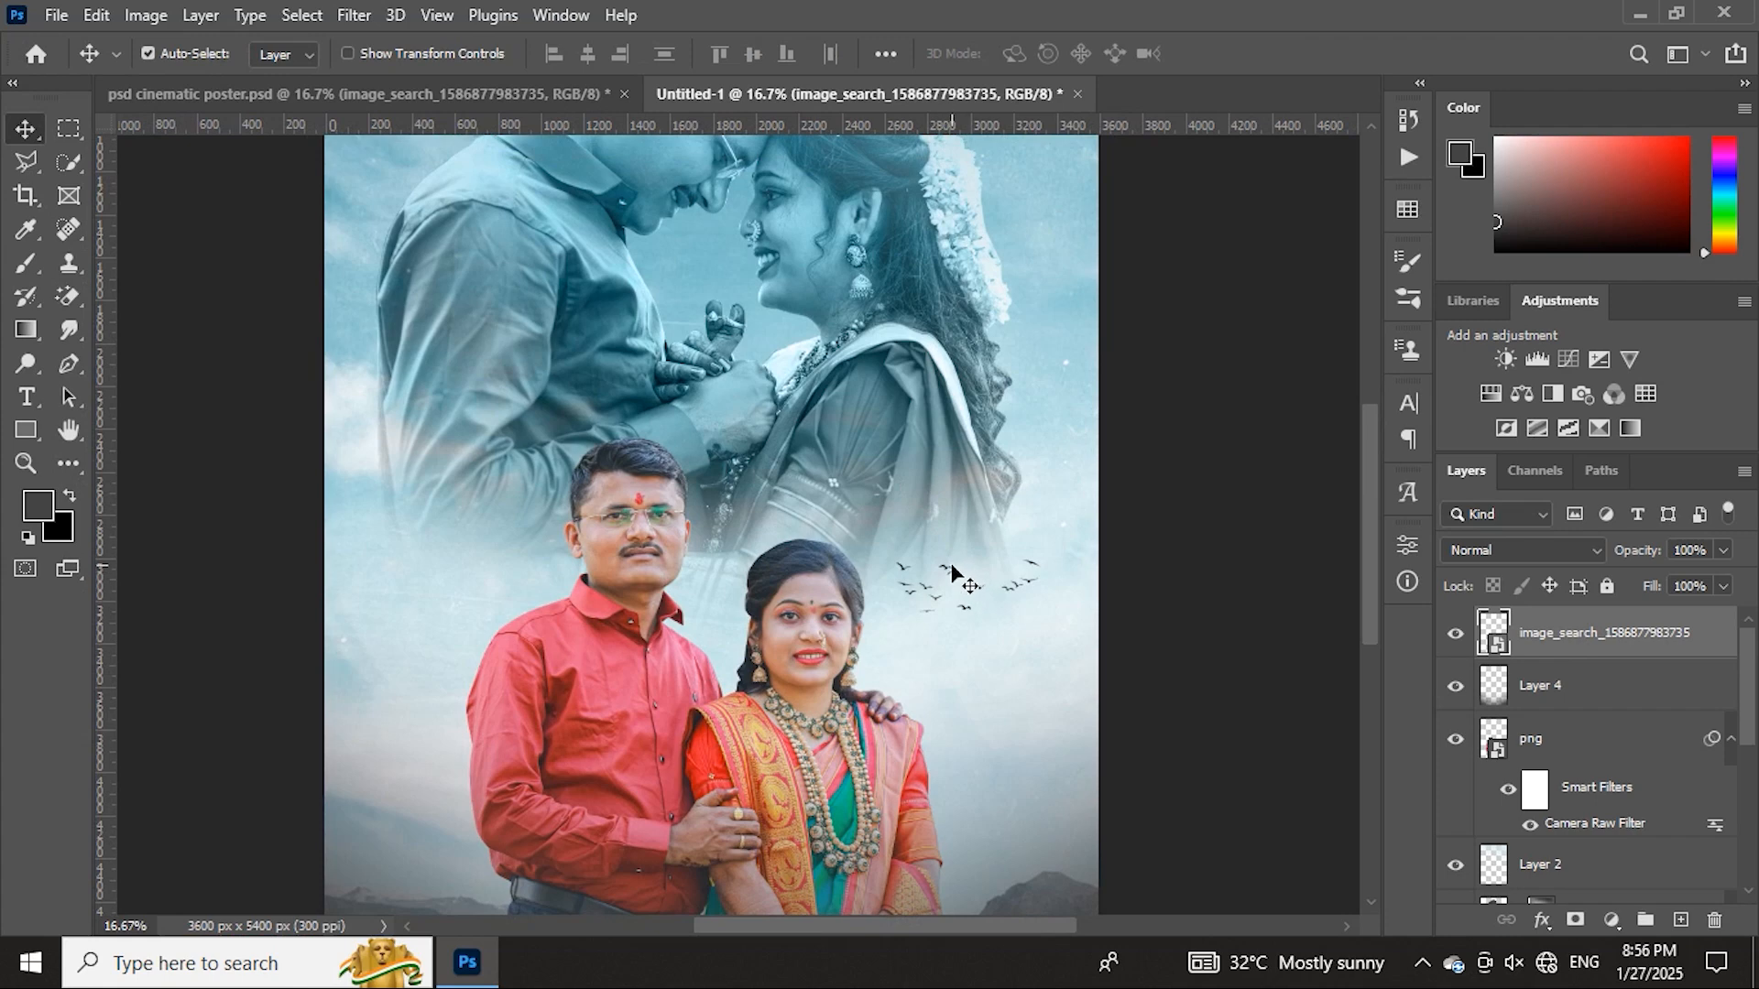
{"action": "left_click_drag", "start_coordinate": [1008, 595], "coordinate": [1024, 621]}
{"action": "key", "text": "ctrl+z"}
{"action": "left_click_drag", "start_coordinate": [948, 573], "coordinate": [954, 579]}
- Replace the mask on Layer 1, the faded couple photo, with a black mask that hides everything
{"action": "left_click", "coordinate": [738, 368]}
{"action": "key", "text": "ctrl+minus"}
{"action": "key", "text": "ctrl+minus"}
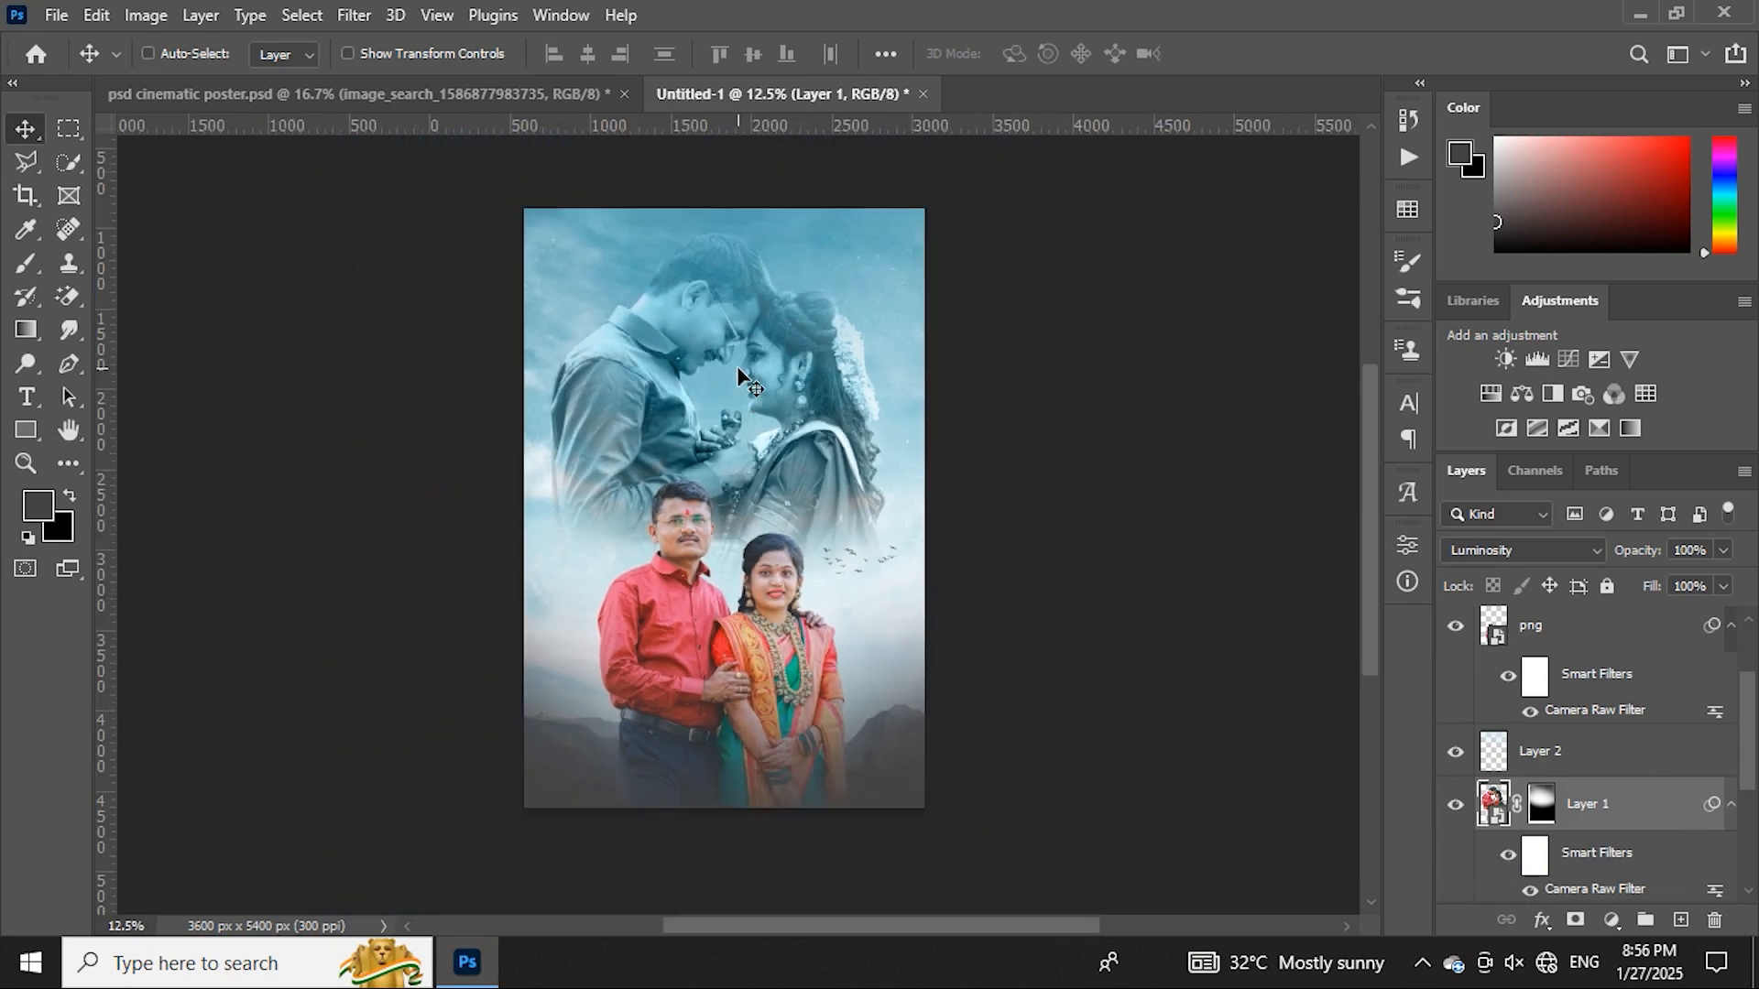
{"action": "left_click", "coordinate": [1548, 807]}
{"action": "key", "text": "Delete"}
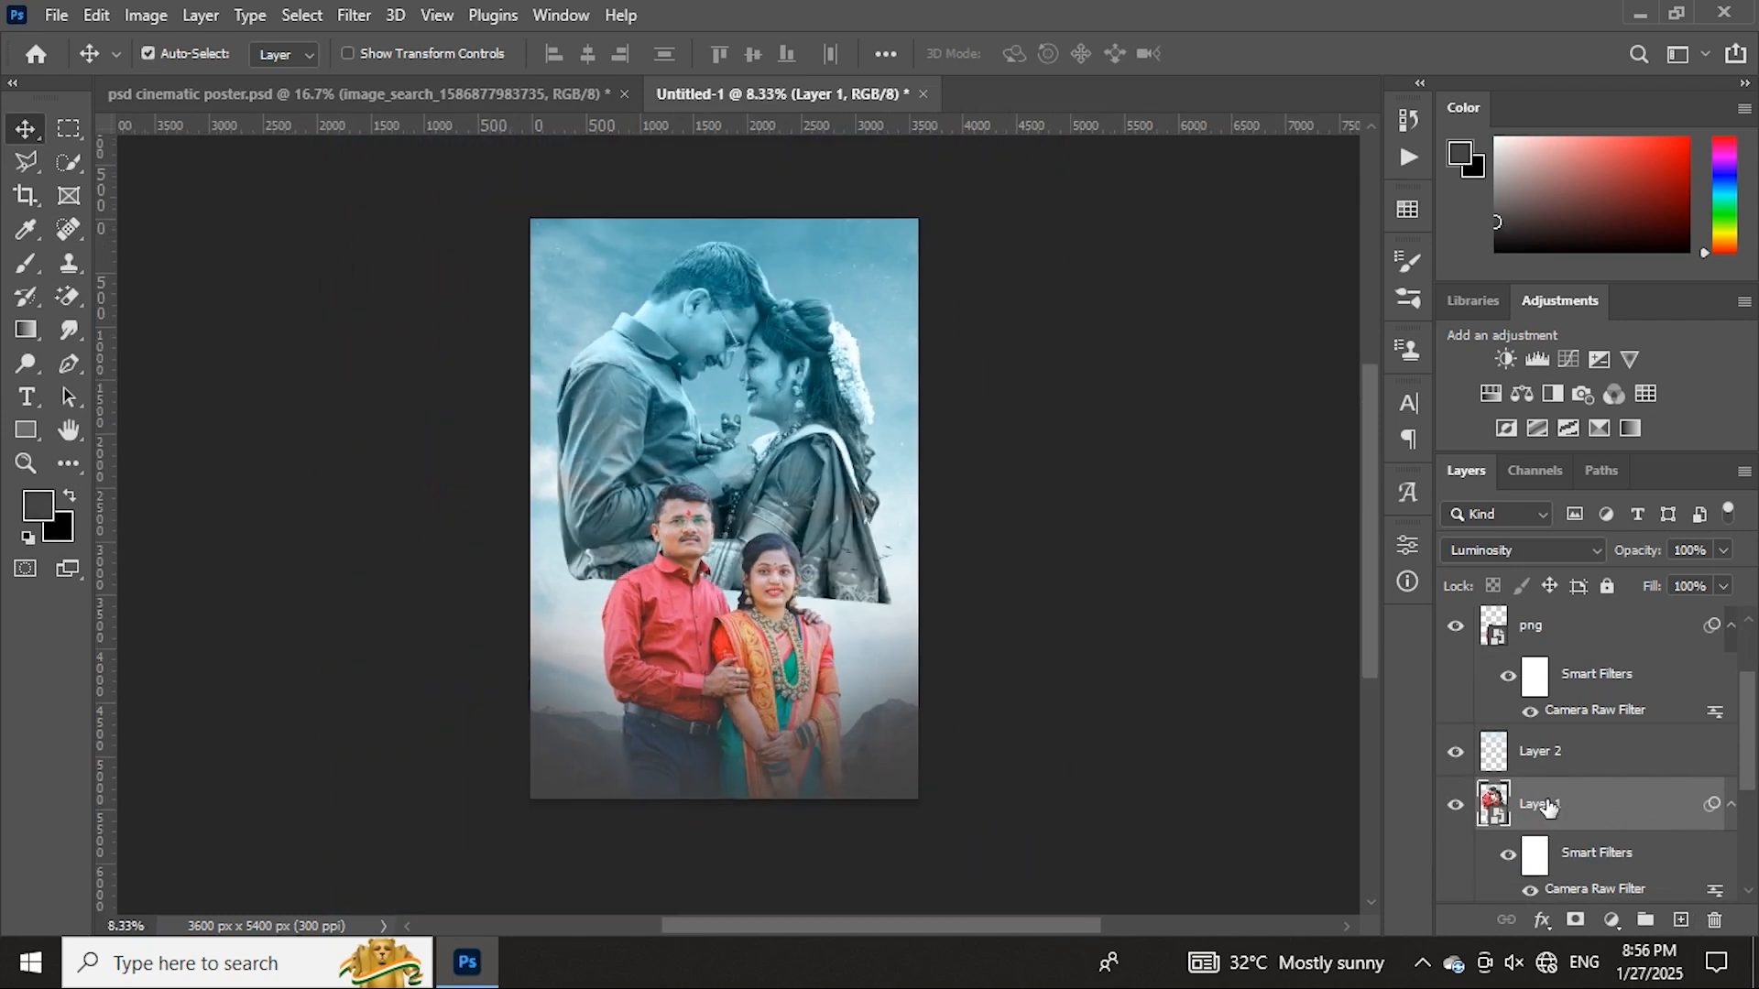
{"action": "left_click", "coordinate": [1575, 919], "text": "alt"}
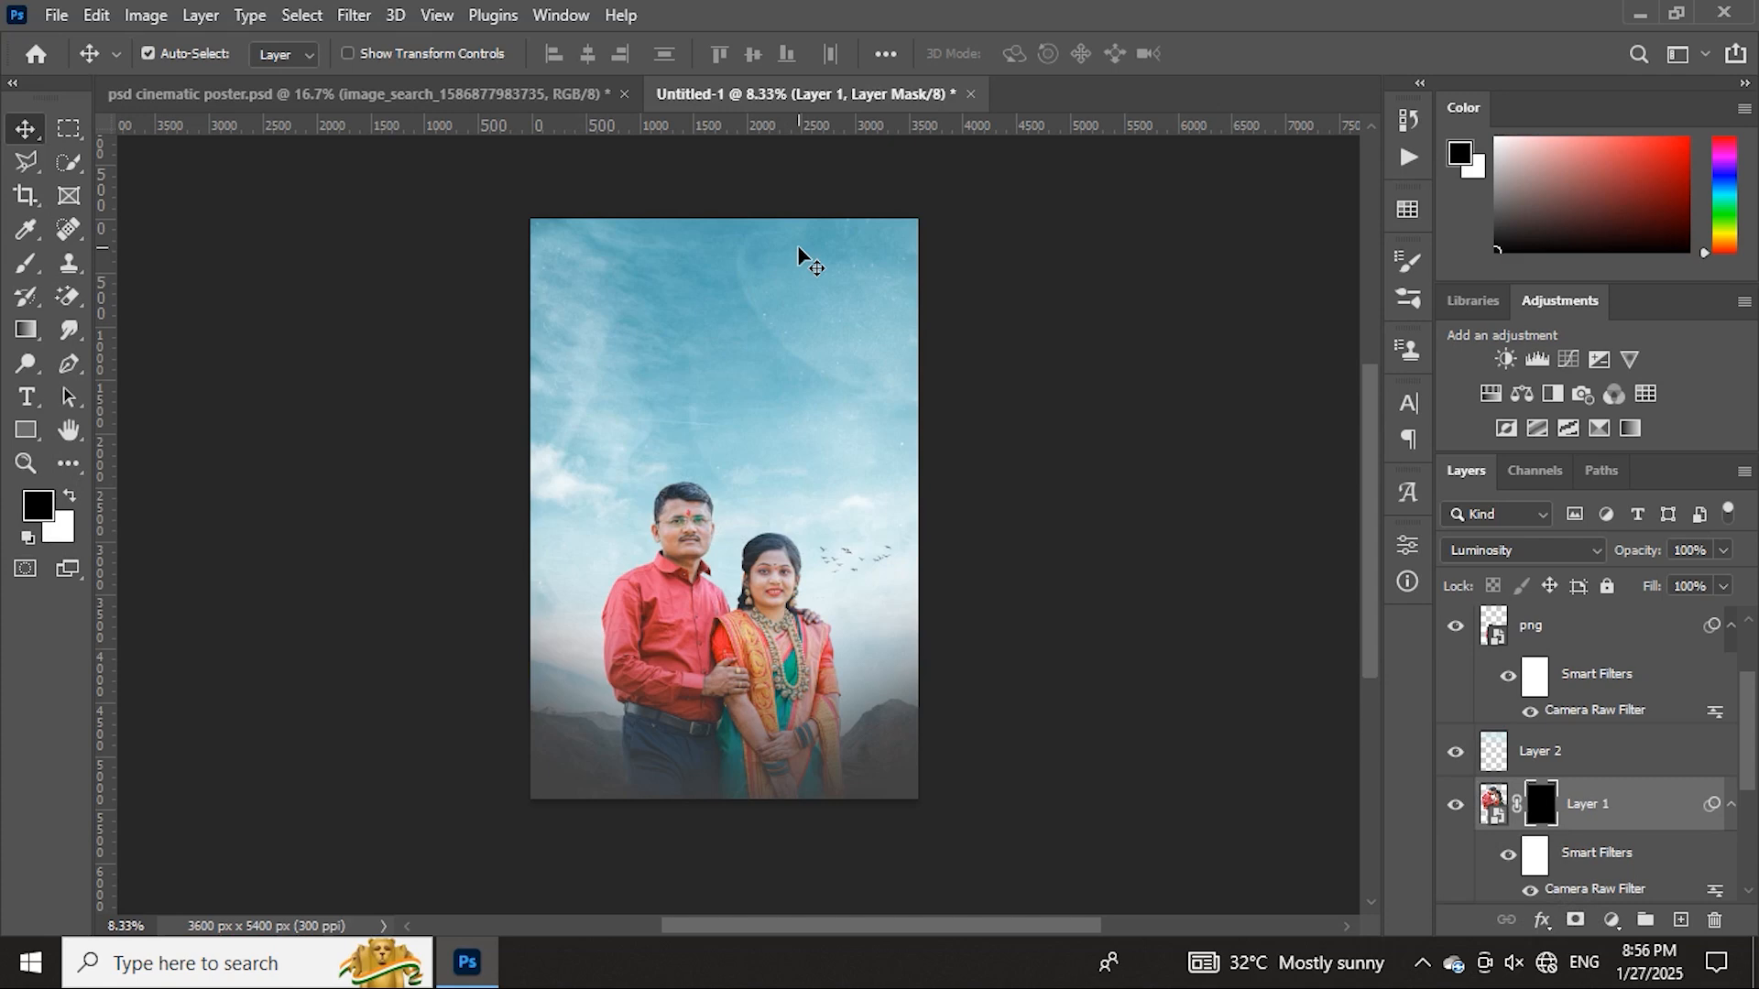
- Reveal the faded couple through the Layer 1 mask with a soft white 3700 px brush, leaving the lower part fading out
{"action": "left_click", "coordinate": [26, 263]}
{"action": "scroll", "coordinate": [667, 303], "scroll_direction": "up", "scroll_amount": 2}
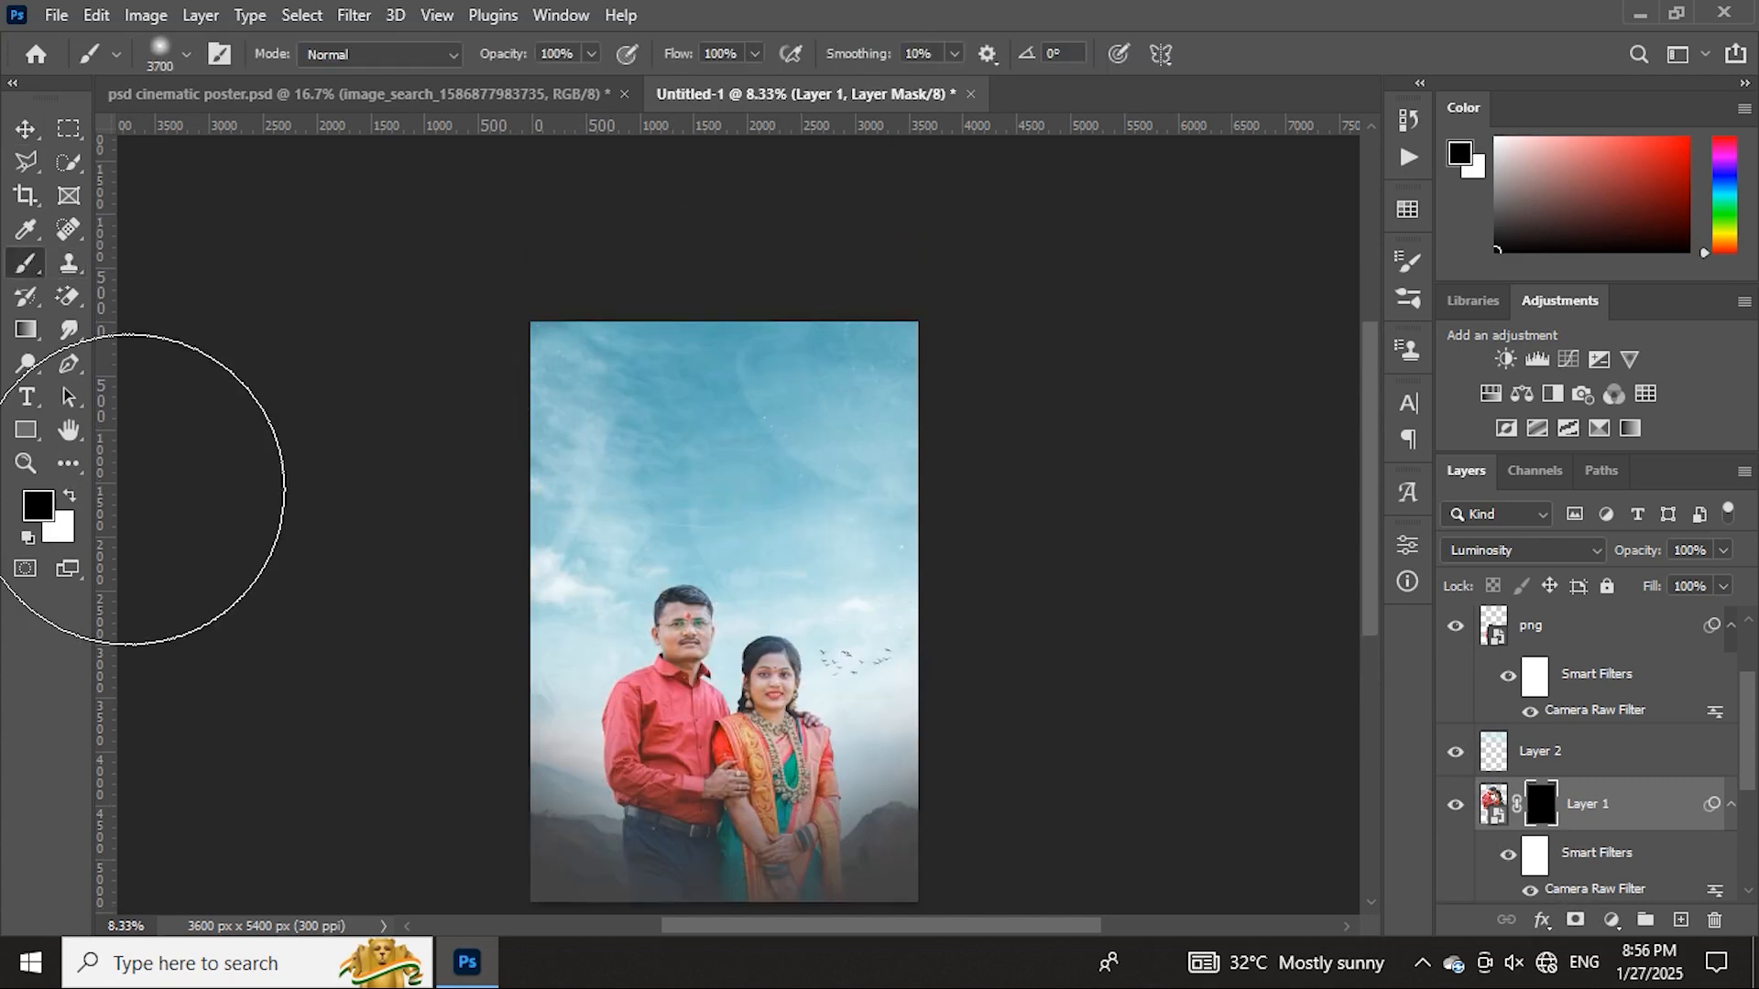
{"action": "left_click", "coordinate": [72, 498]}
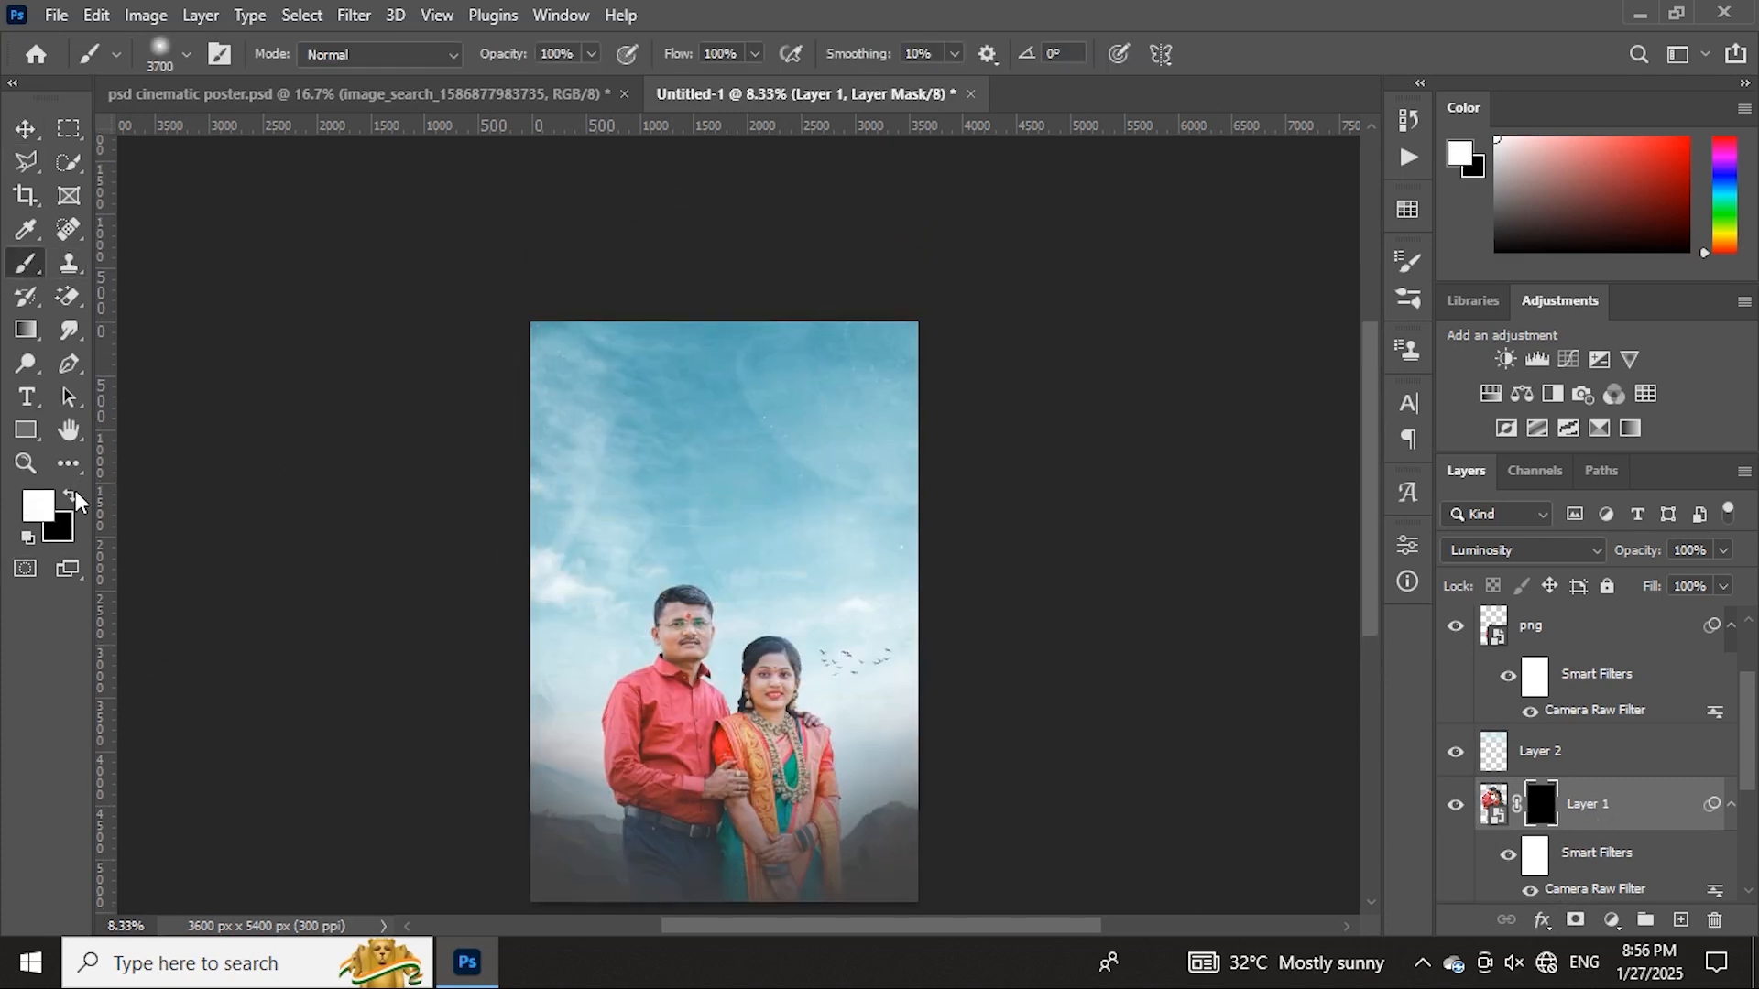
{"action": "scroll", "coordinate": [720, 487], "scroll_direction": "up", "scroll_amount": 2}
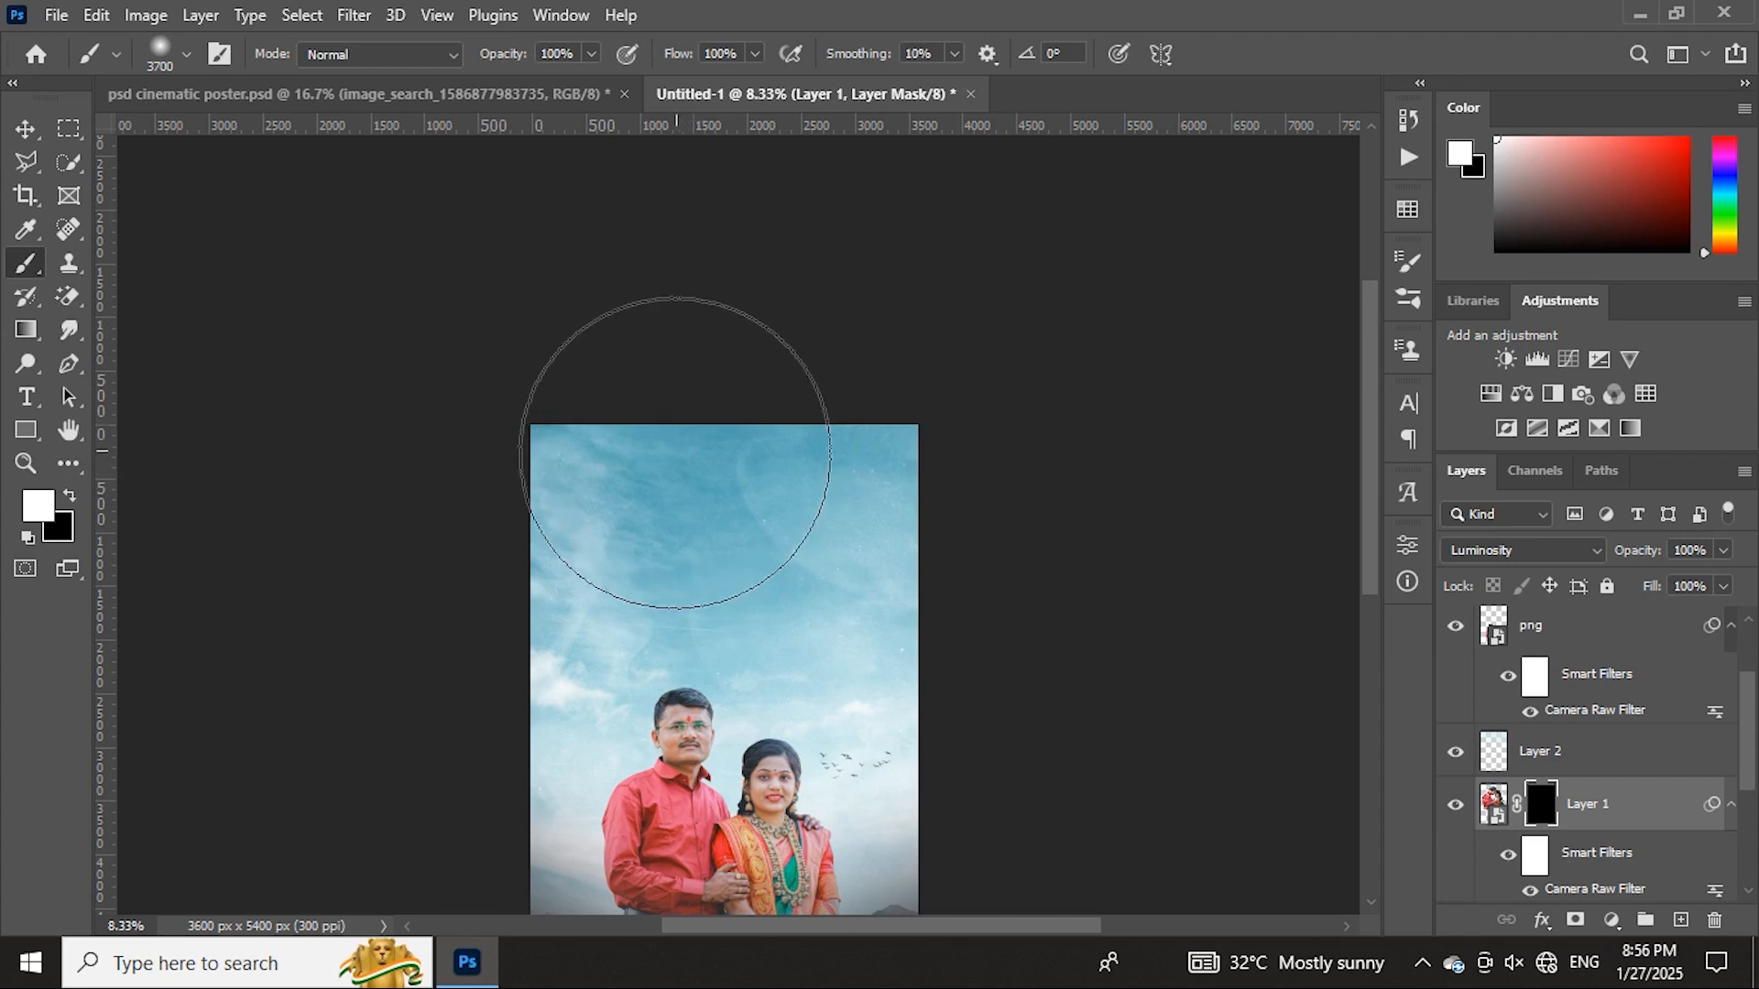
{"action": "mouse_move", "coordinate": [667, 479]}
{"action": "left_mouse_down"}
{"action": "mouse_move", "coordinate": [614, 487]}
{"action": "mouse_move", "coordinate": [709, 472]}
{"action": "mouse_move", "coordinate": [798, 512]}
{"action": "mouse_move", "coordinate": [1133, 573]}
{"action": "mouse_move", "coordinate": [731, 504]}
{"action": "mouse_move", "coordinate": [539, 503]}
{"action": "mouse_move", "coordinate": [552, 518]}
{"action": "mouse_move", "coordinate": [1049, 532]}
{"action": "mouse_move", "coordinate": [656, 501]}
{"action": "mouse_move", "coordinate": [550, 511]}
{"action": "left_mouse_up"}
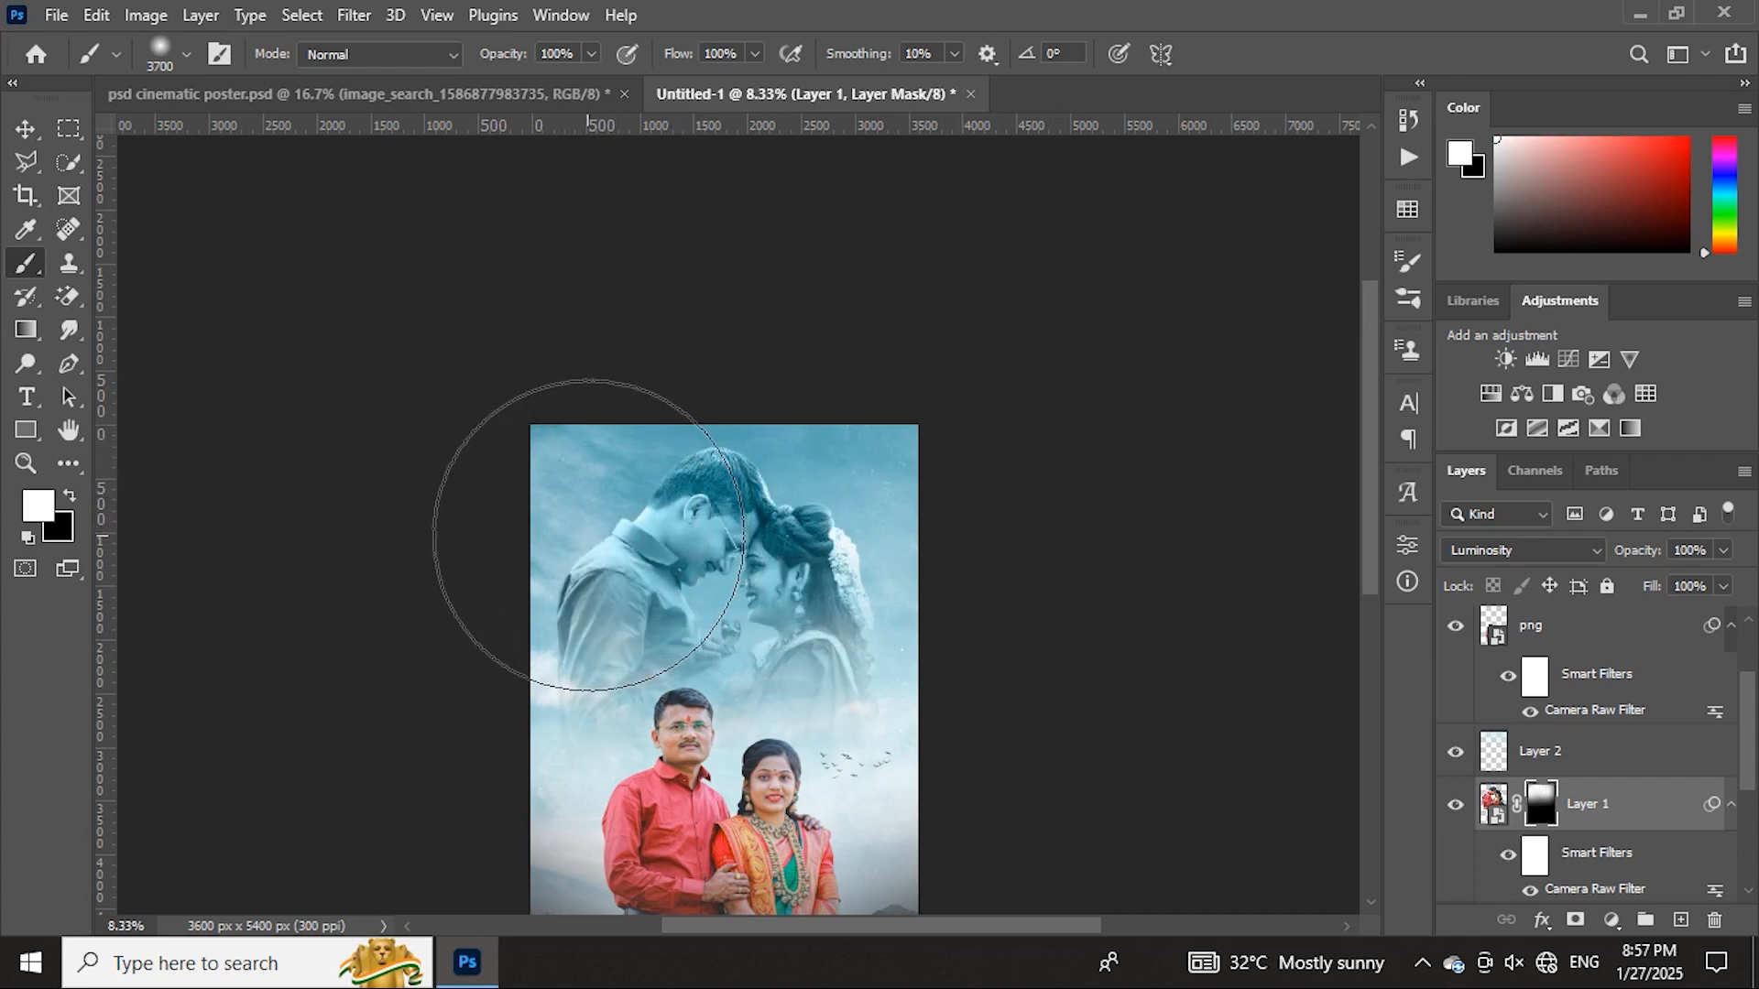
{"action": "mouse_move", "coordinate": [979, 525]}
{"action": "left_mouse_down"}
{"action": "mouse_move", "coordinate": [993, 569]}
{"action": "mouse_move", "coordinate": [1228, 569]}
{"action": "left_mouse_up"}
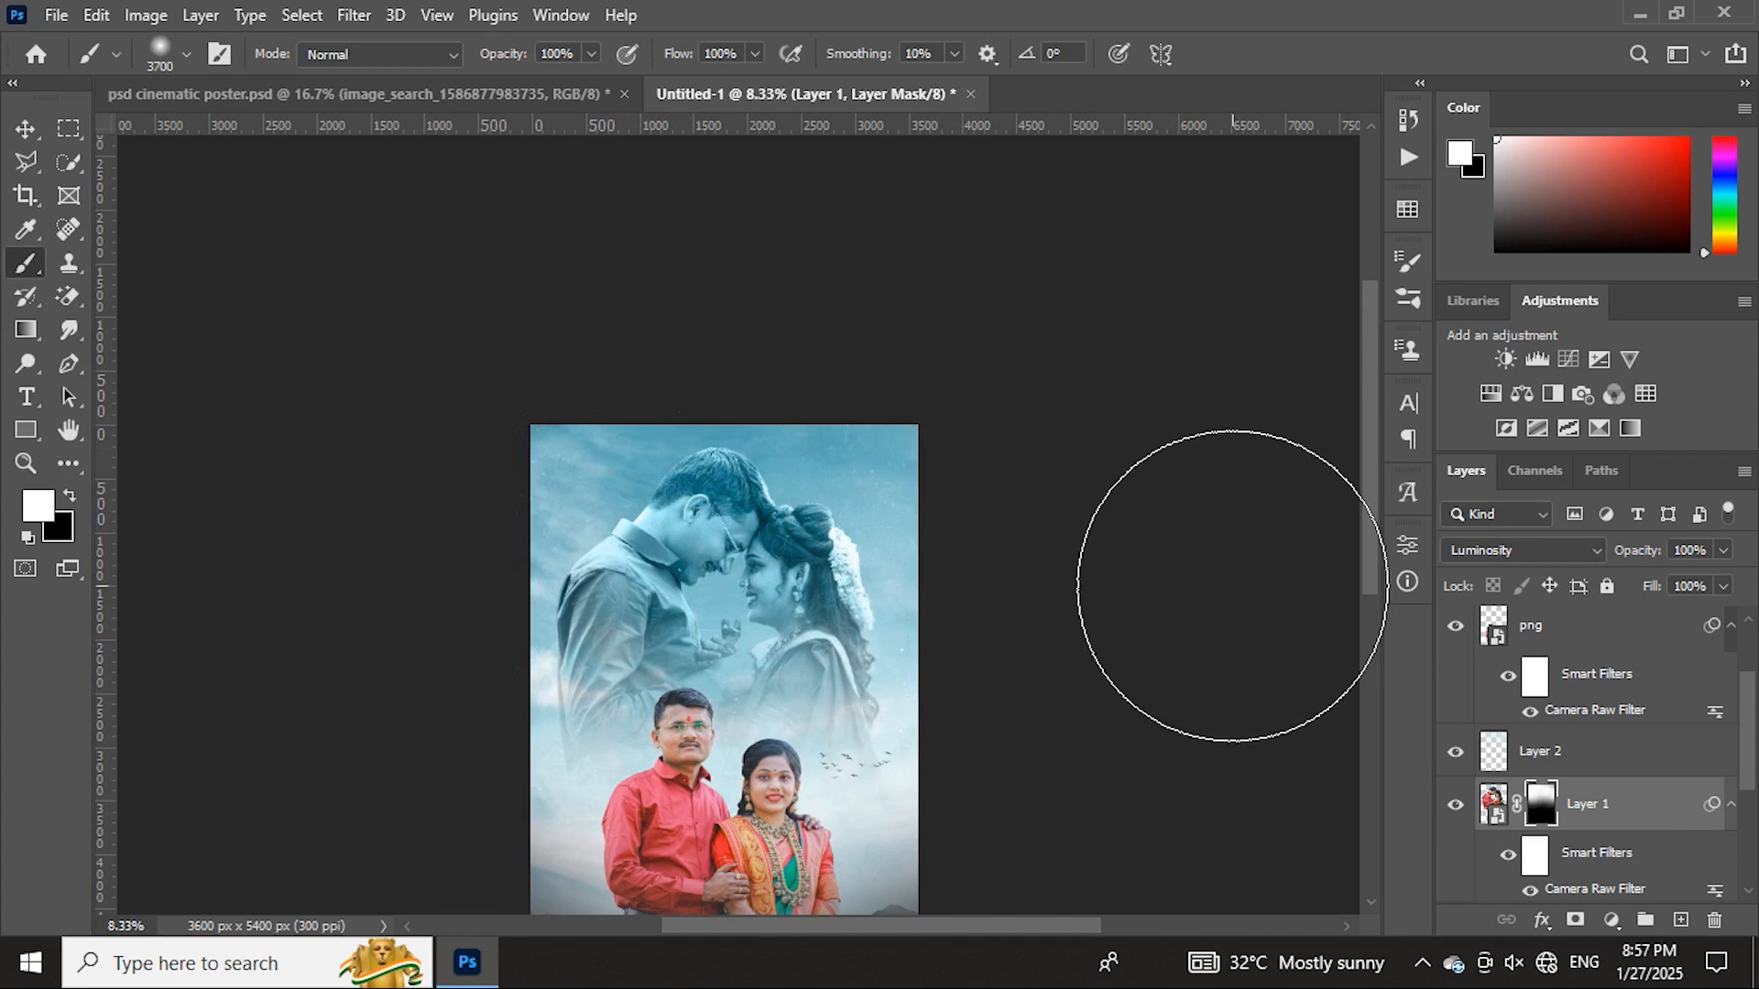
{"action": "scroll", "coordinate": [1108, 679], "scroll_direction": "down", "scroll_amount": 2}
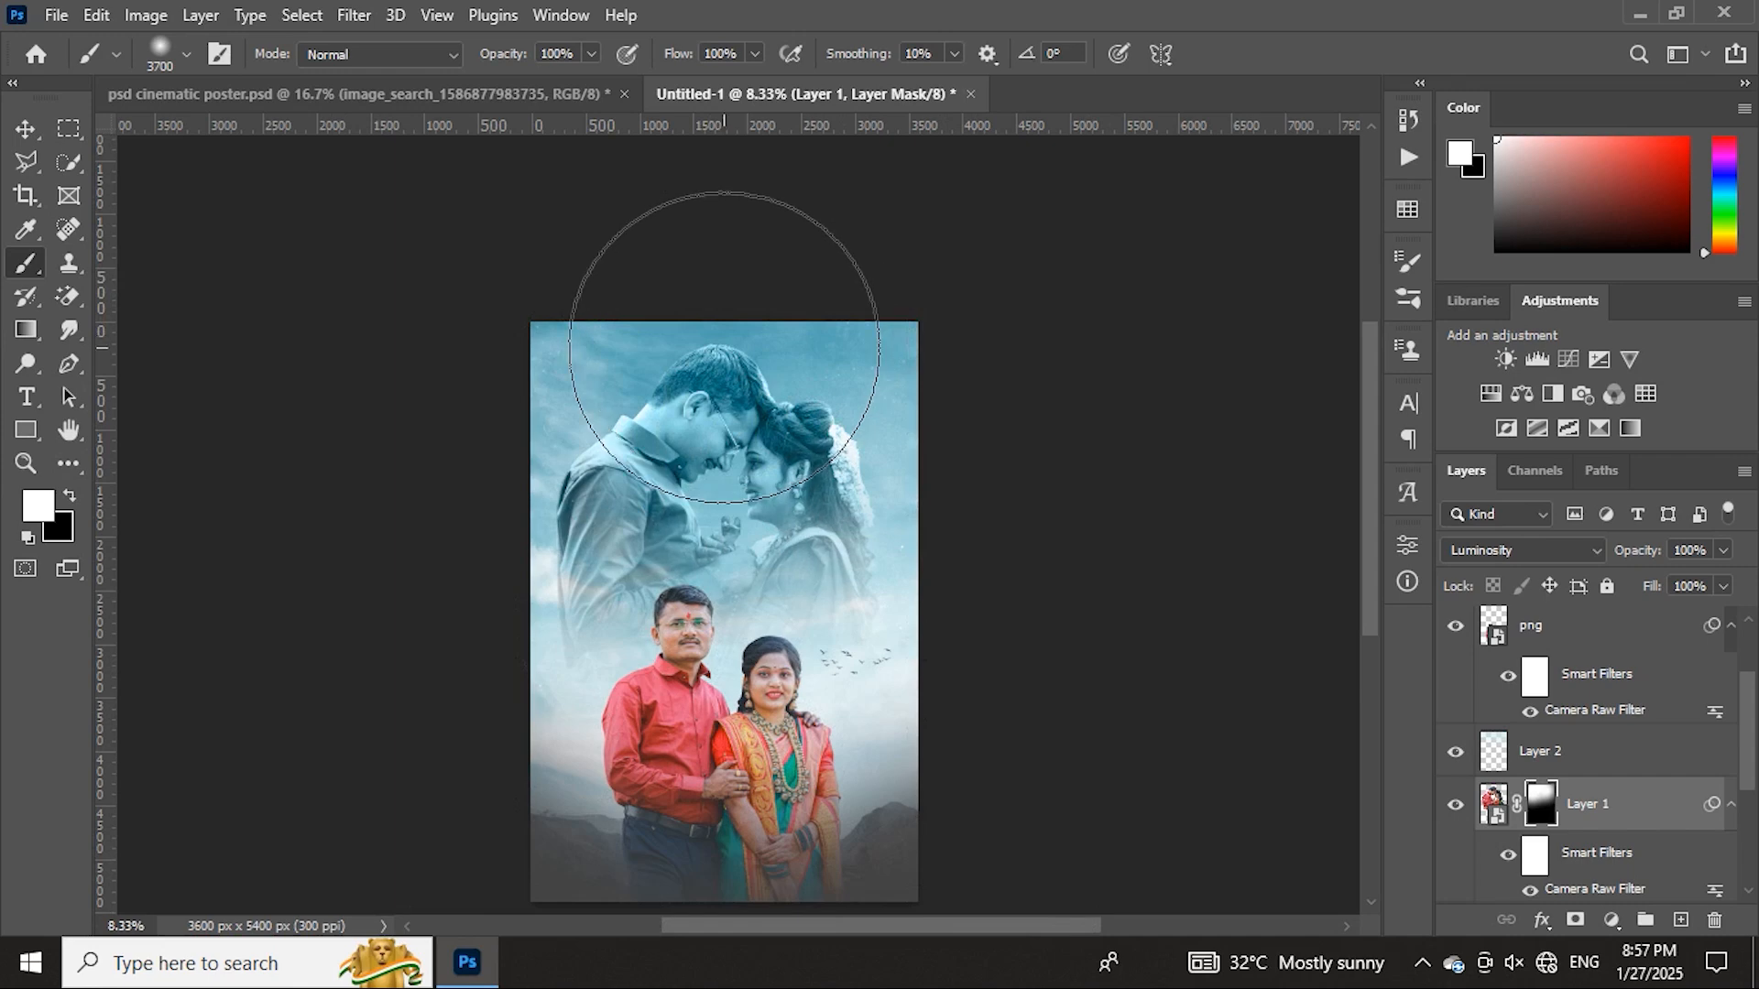
{"action": "scroll", "coordinate": [788, 367], "scroll_direction": "up", "scroll_amount": 1}
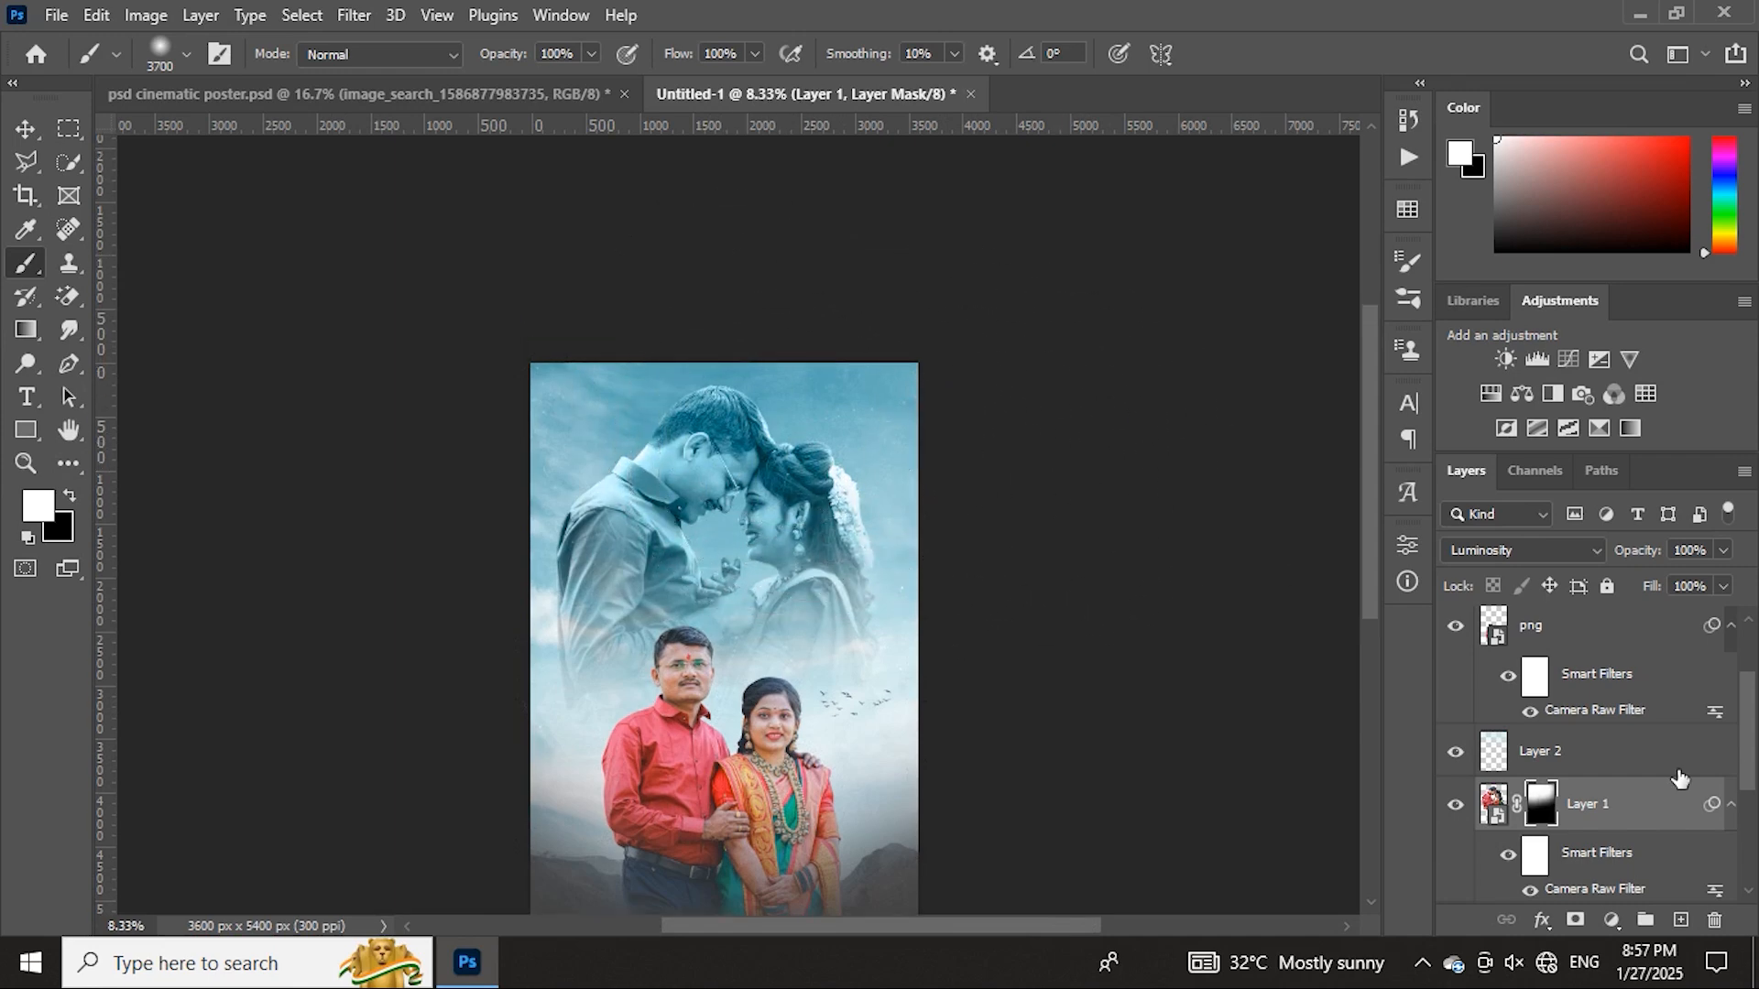
- Select Layer 2 and compare the poster with that layer hidden and shown
{"action": "left_click", "coordinate": [1516, 769]}
{"action": "left_click", "coordinate": [1458, 752]}
{"action": "left_click", "coordinate": [1458, 753]}
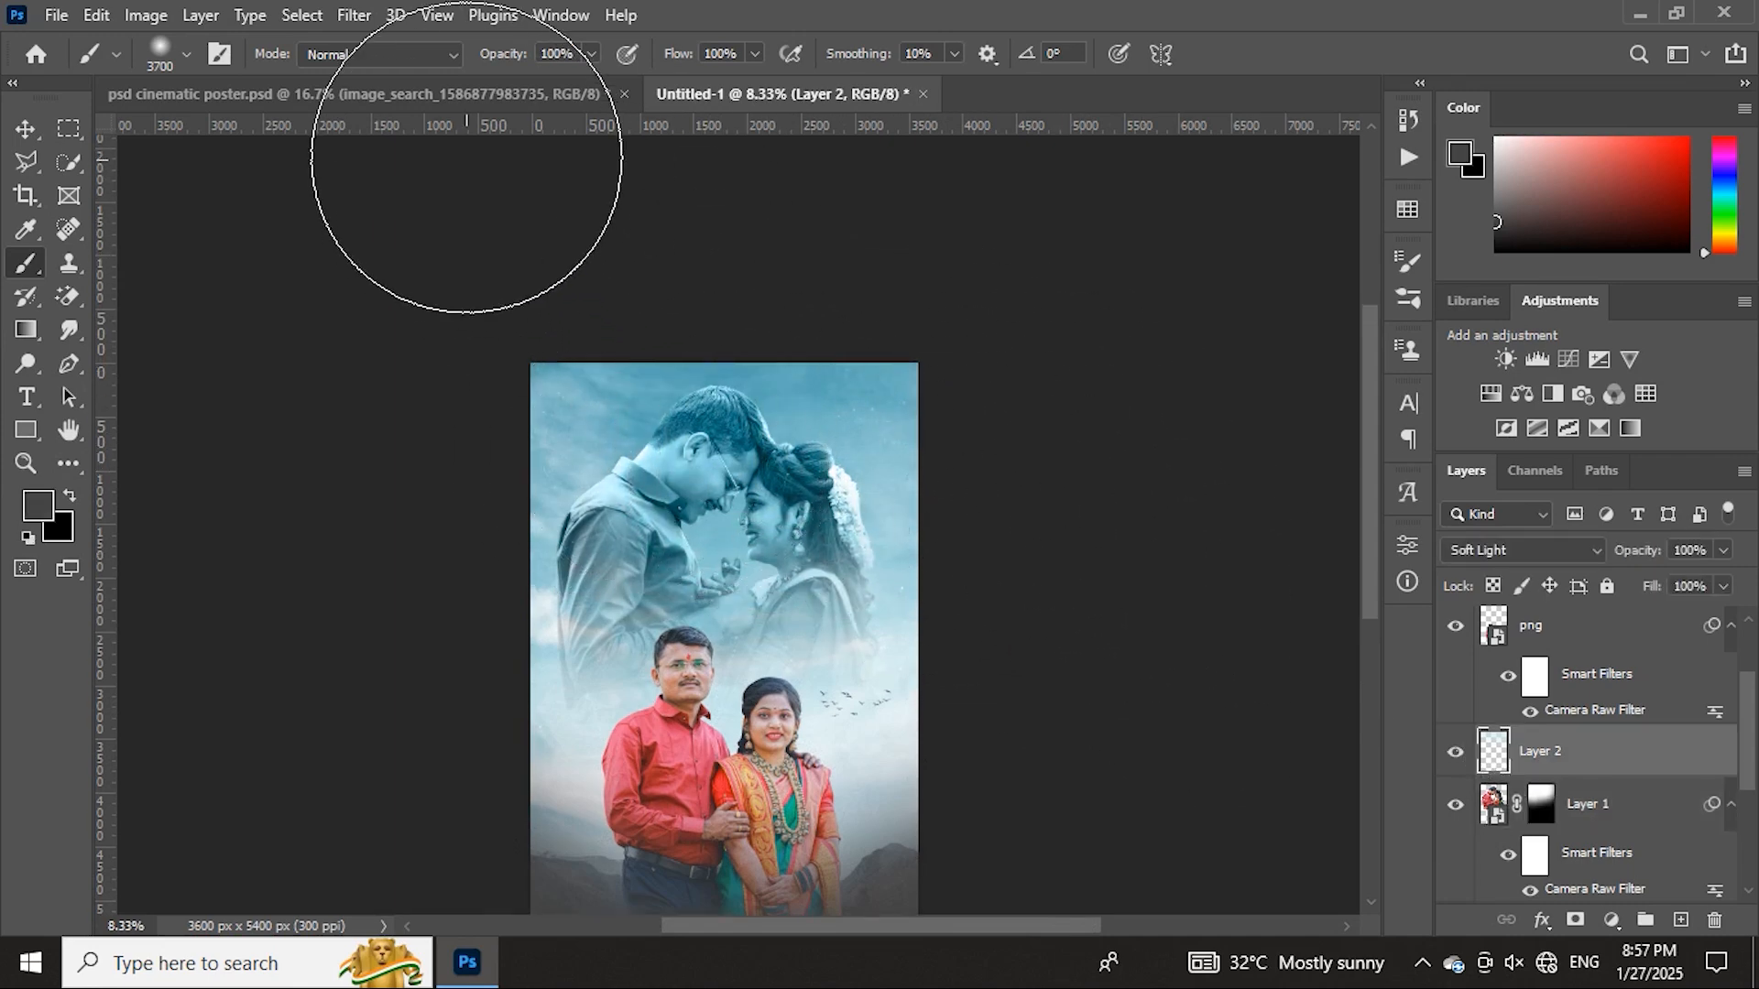
- Soften the outer edge of the faded couple photo by painting black on the Layer 1 mask with the large brush
{"action": "left_click", "coordinate": [1541, 804]}
{"action": "key", "text": "d"}
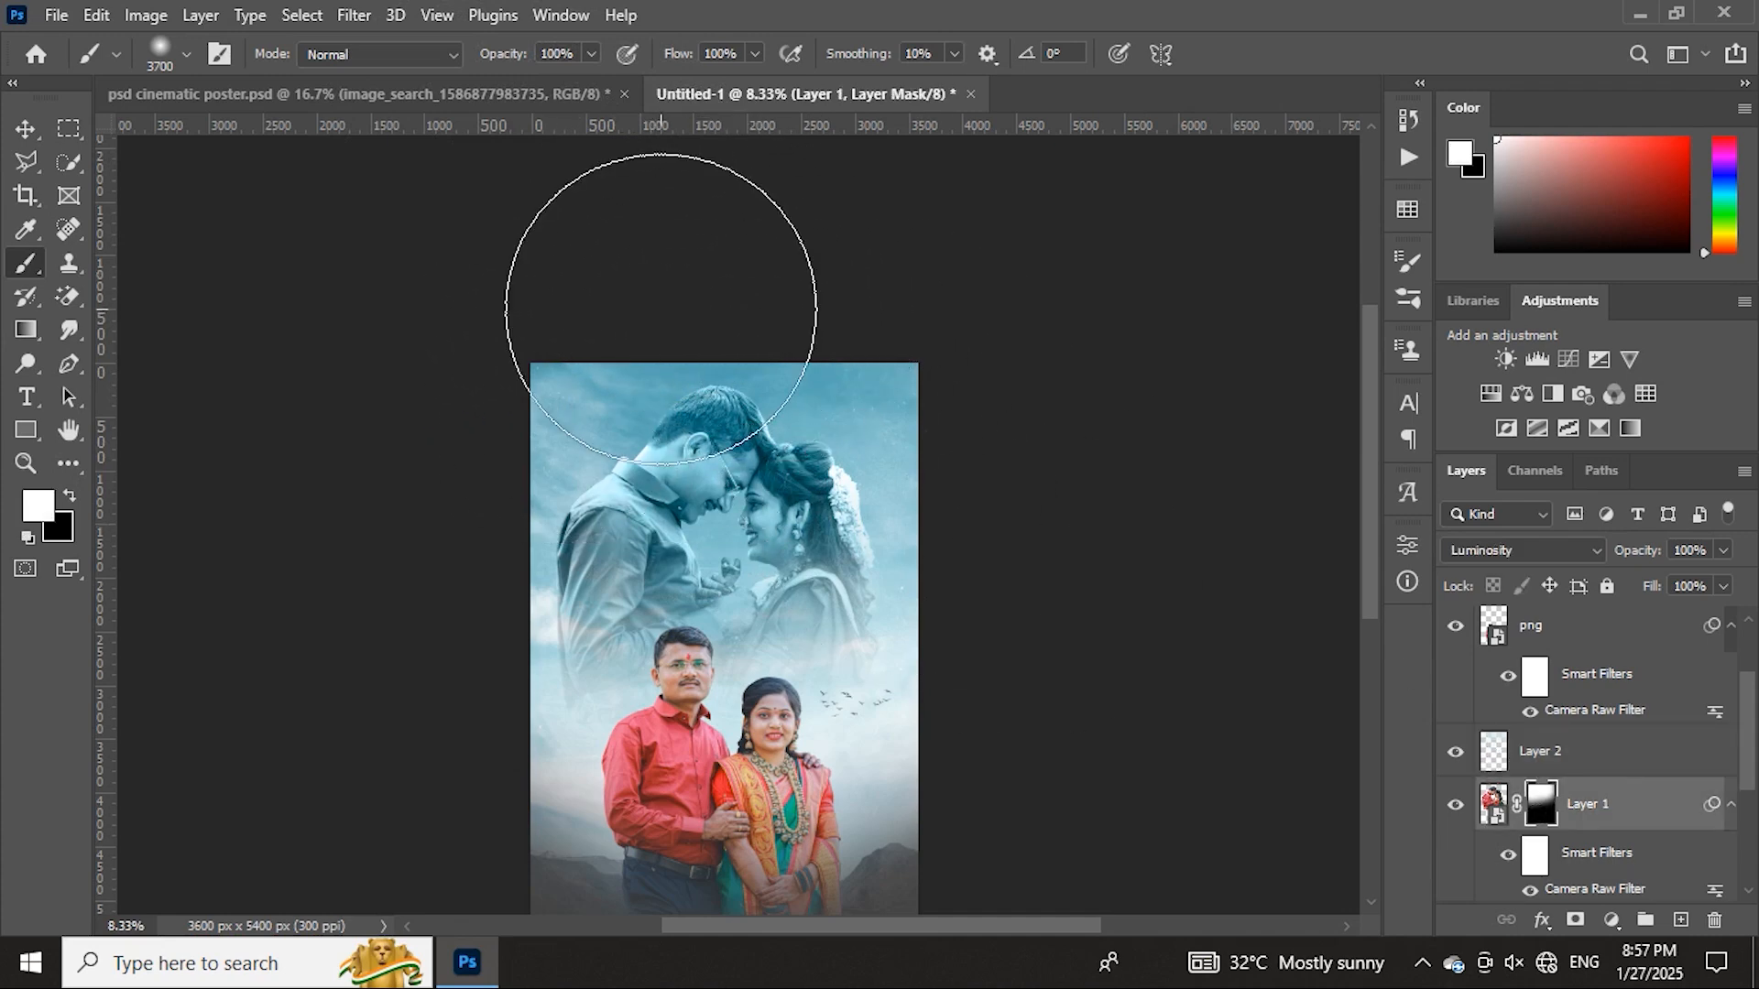
{"action": "left_click", "coordinate": [71, 497]}
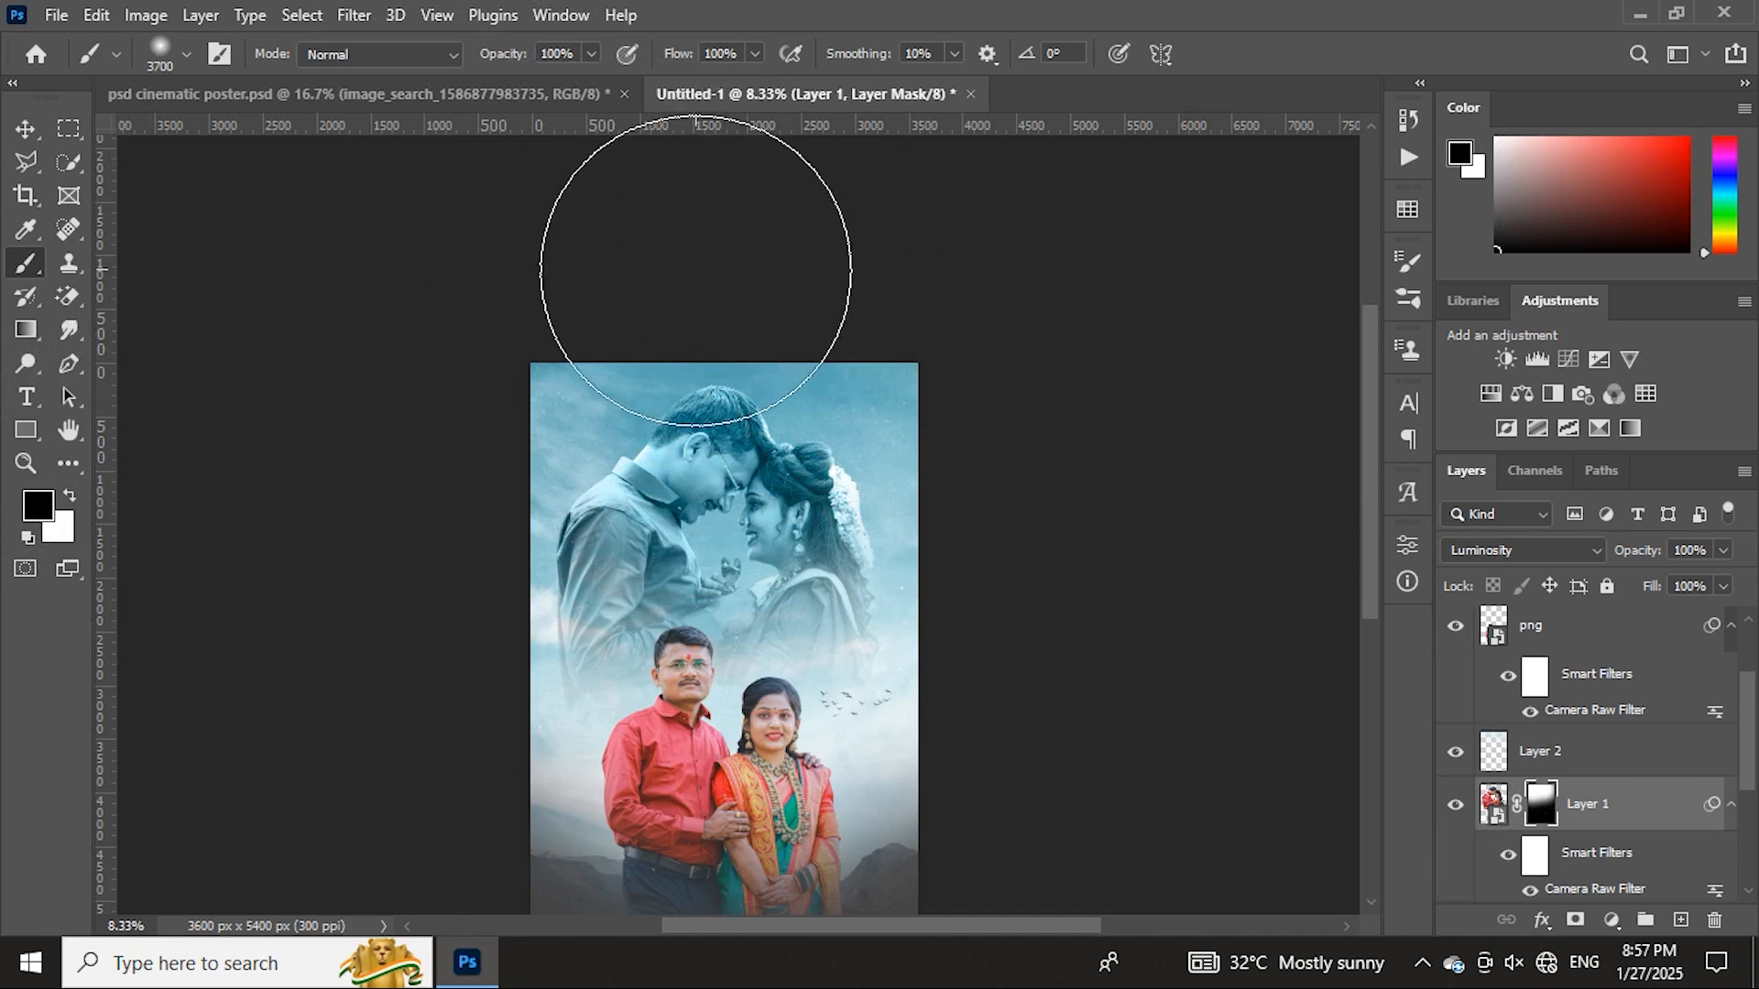
{"action": "mouse_move", "coordinate": [1244, 404]}
{"action": "left_mouse_down"}
{"action": "mouse_move", "coordinate": [620, 294]}
{"action": "mouse_move", "coordinate": [562, 334]}
{"action": "mouse_move", "coordinate": [1228, 419]}
{"action": "left_mouse_up"}
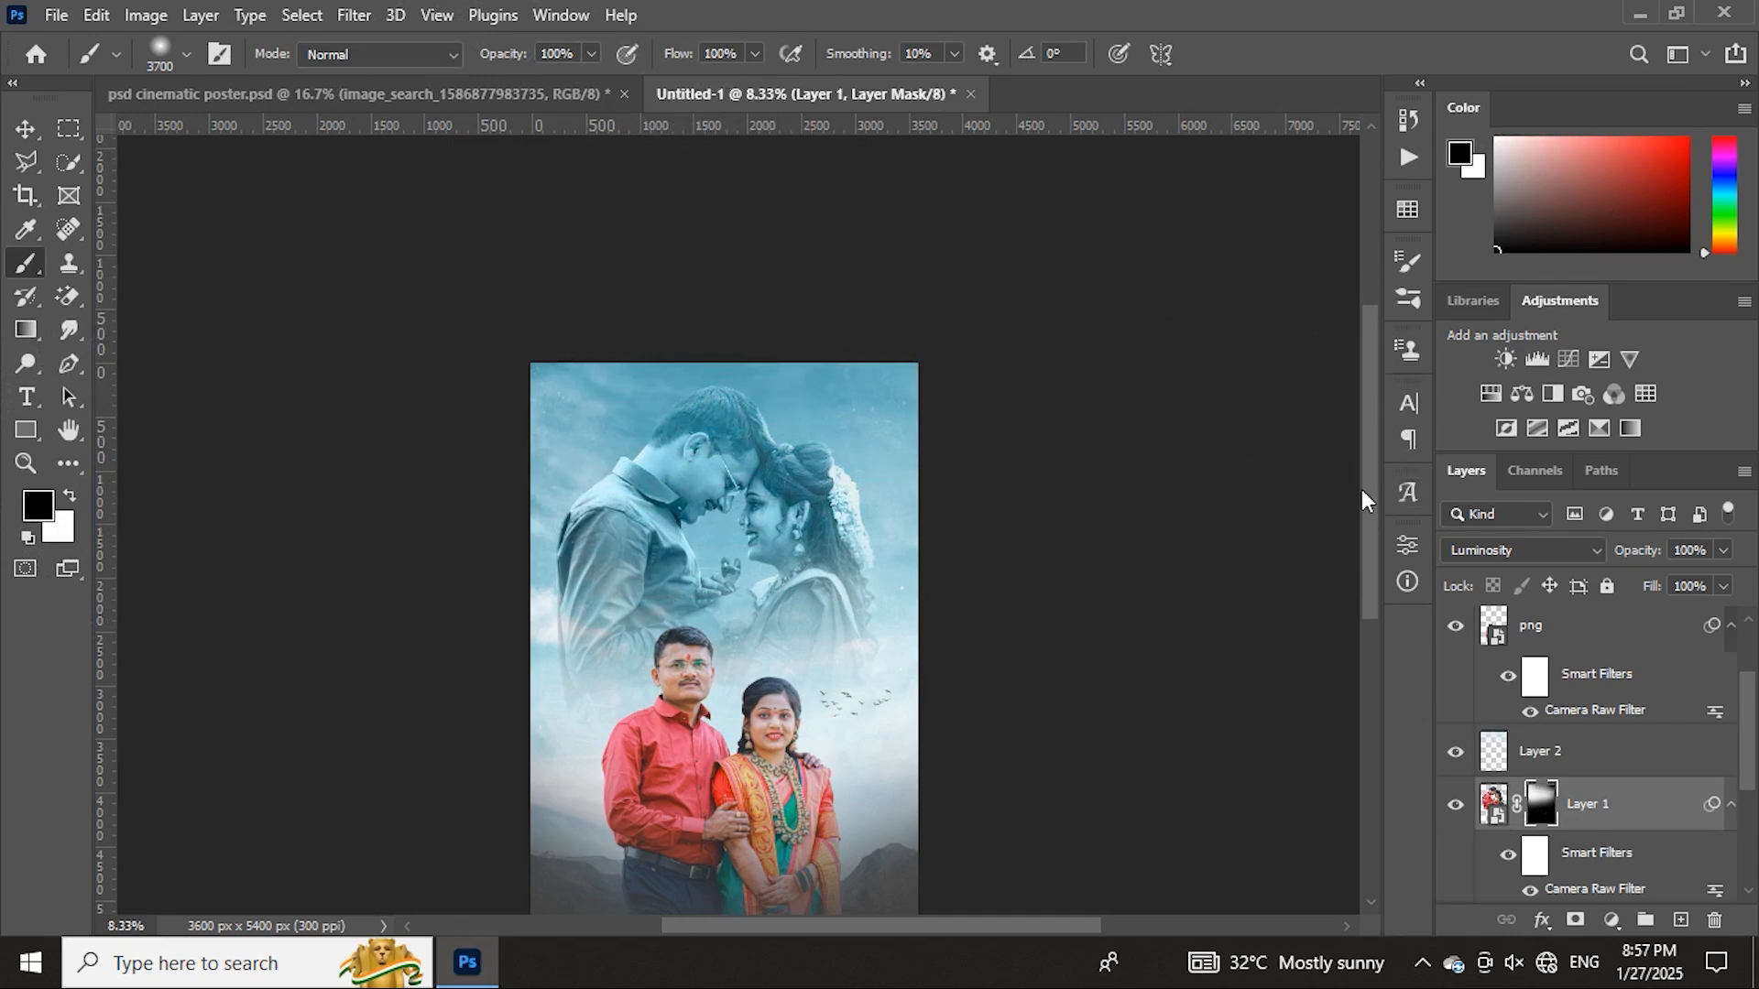
- Select the png layer of the standing couple and sample the light blue of the sky near the poster's upper edge
{"action": "left_click", "coordinate": [26, 129]}
{"action": "scroll", "coordinate": [782, 503], "scroll_direction": "down", "scroll_amount": 3}
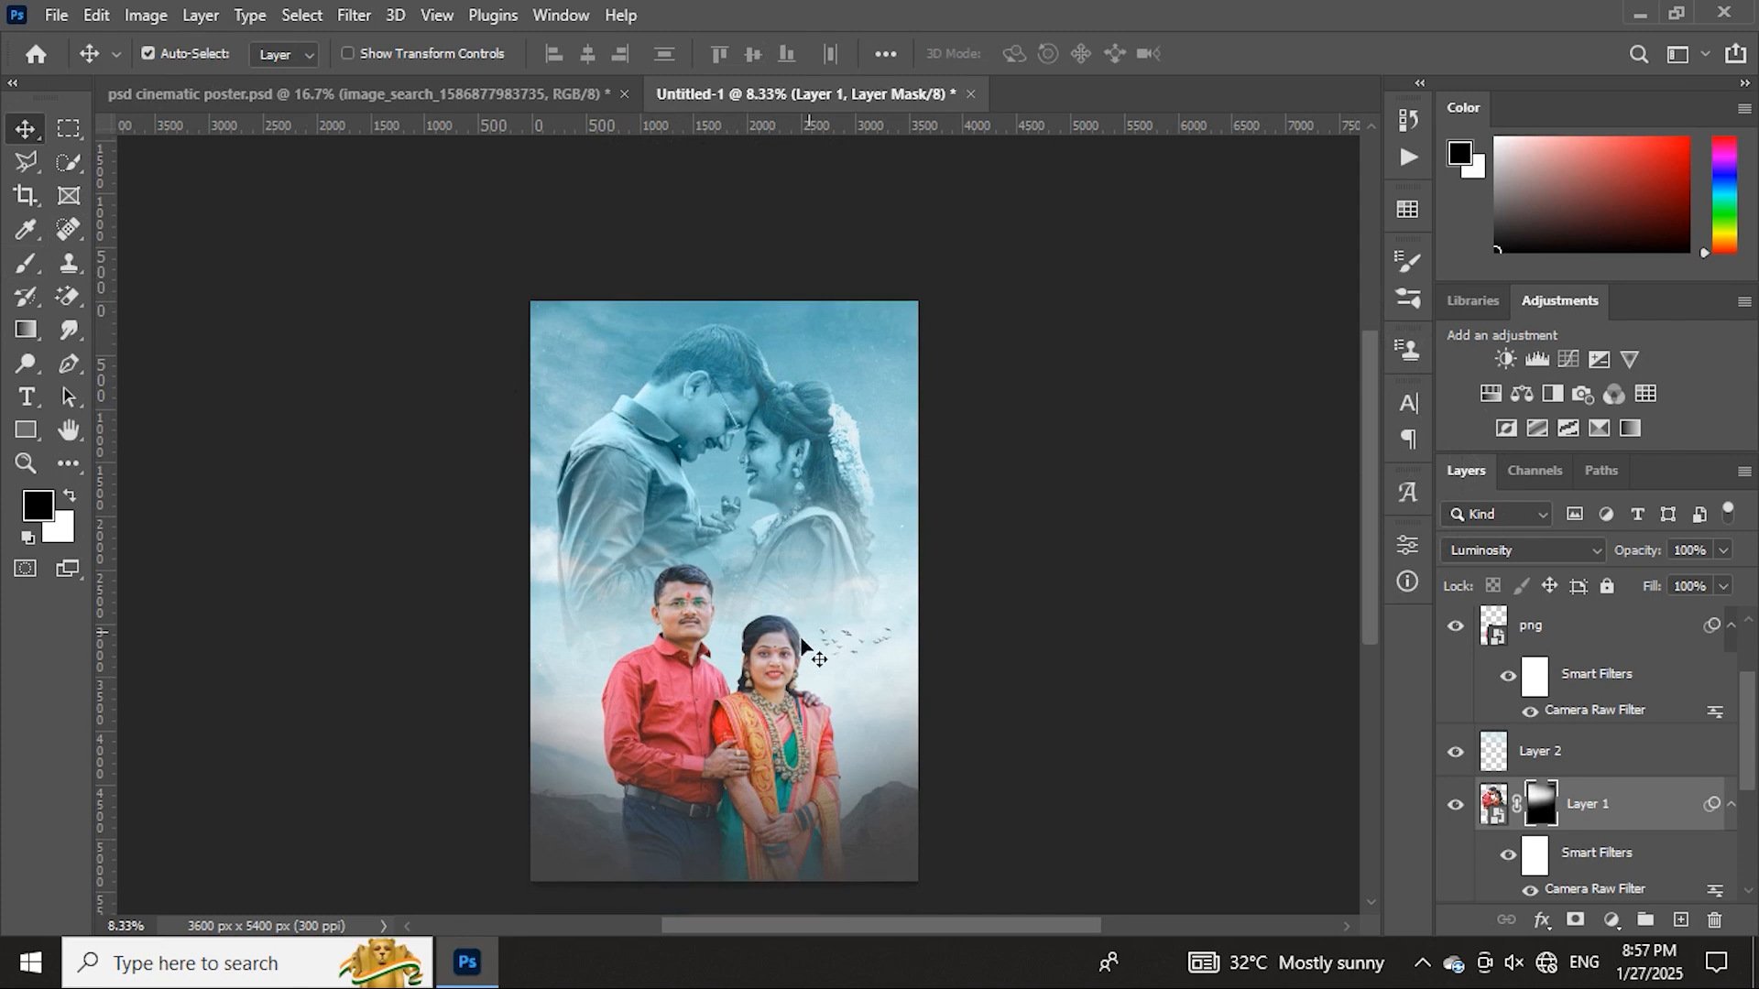
{"action": "left_click", "coordinate": [694, 631]}
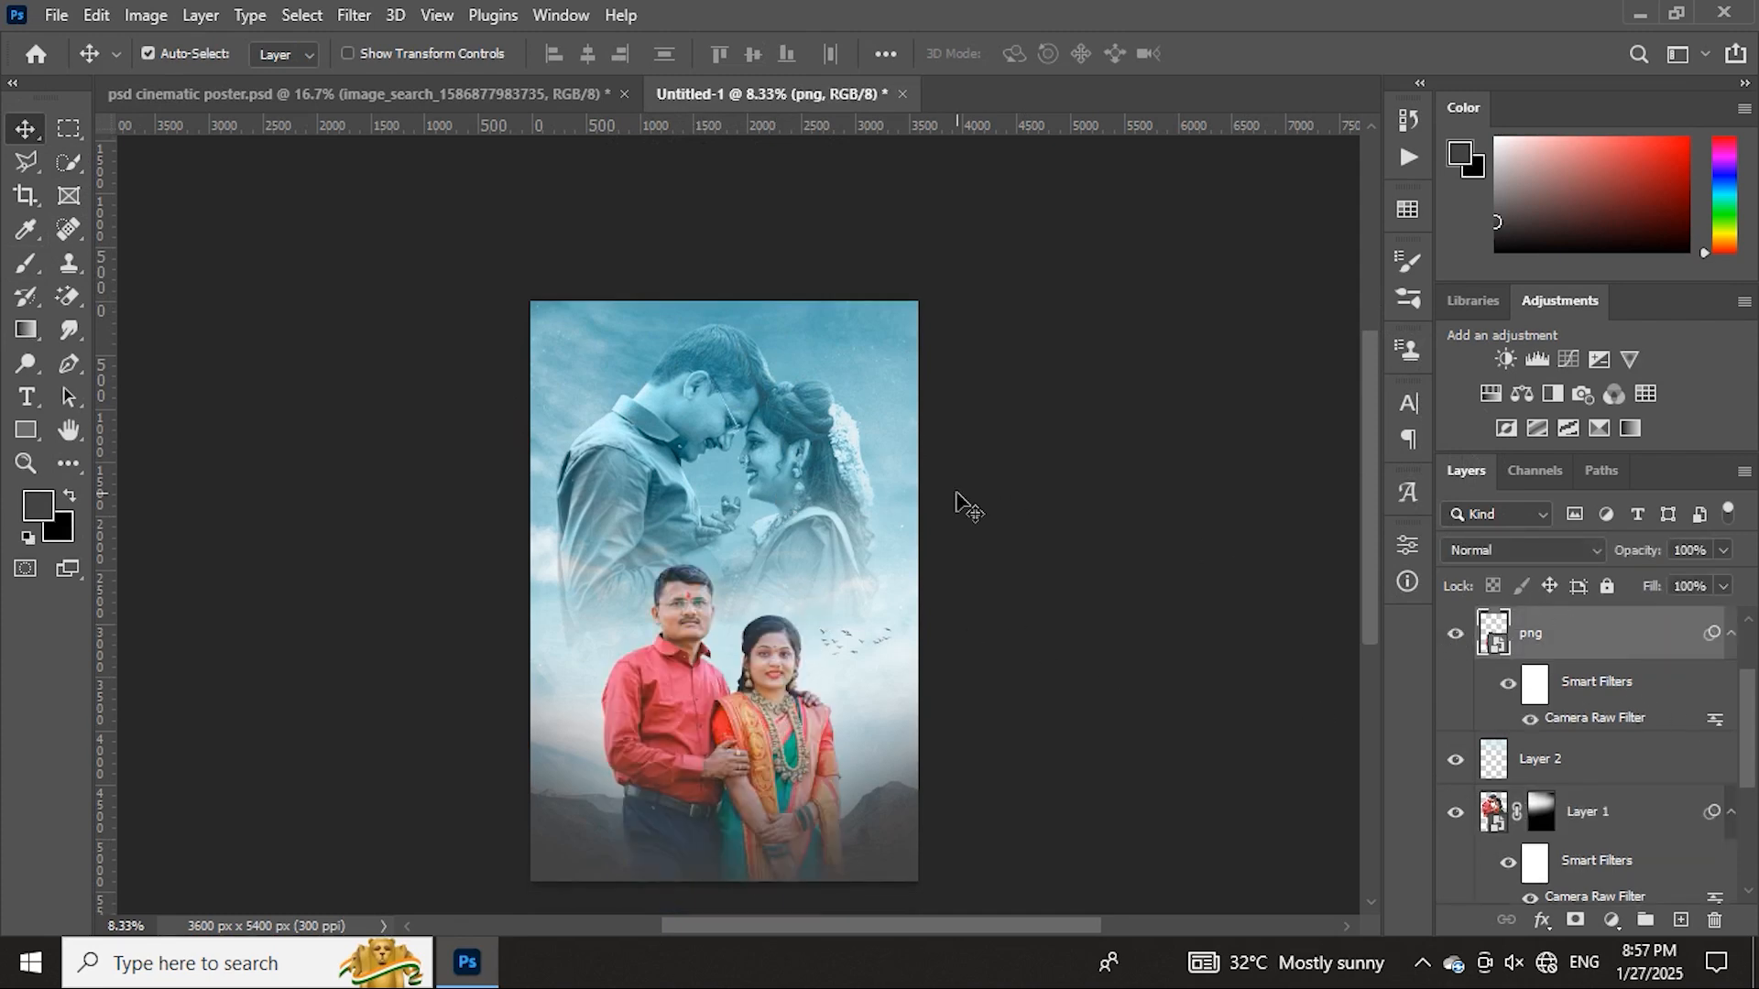
{"action": "key", "text": "i"}
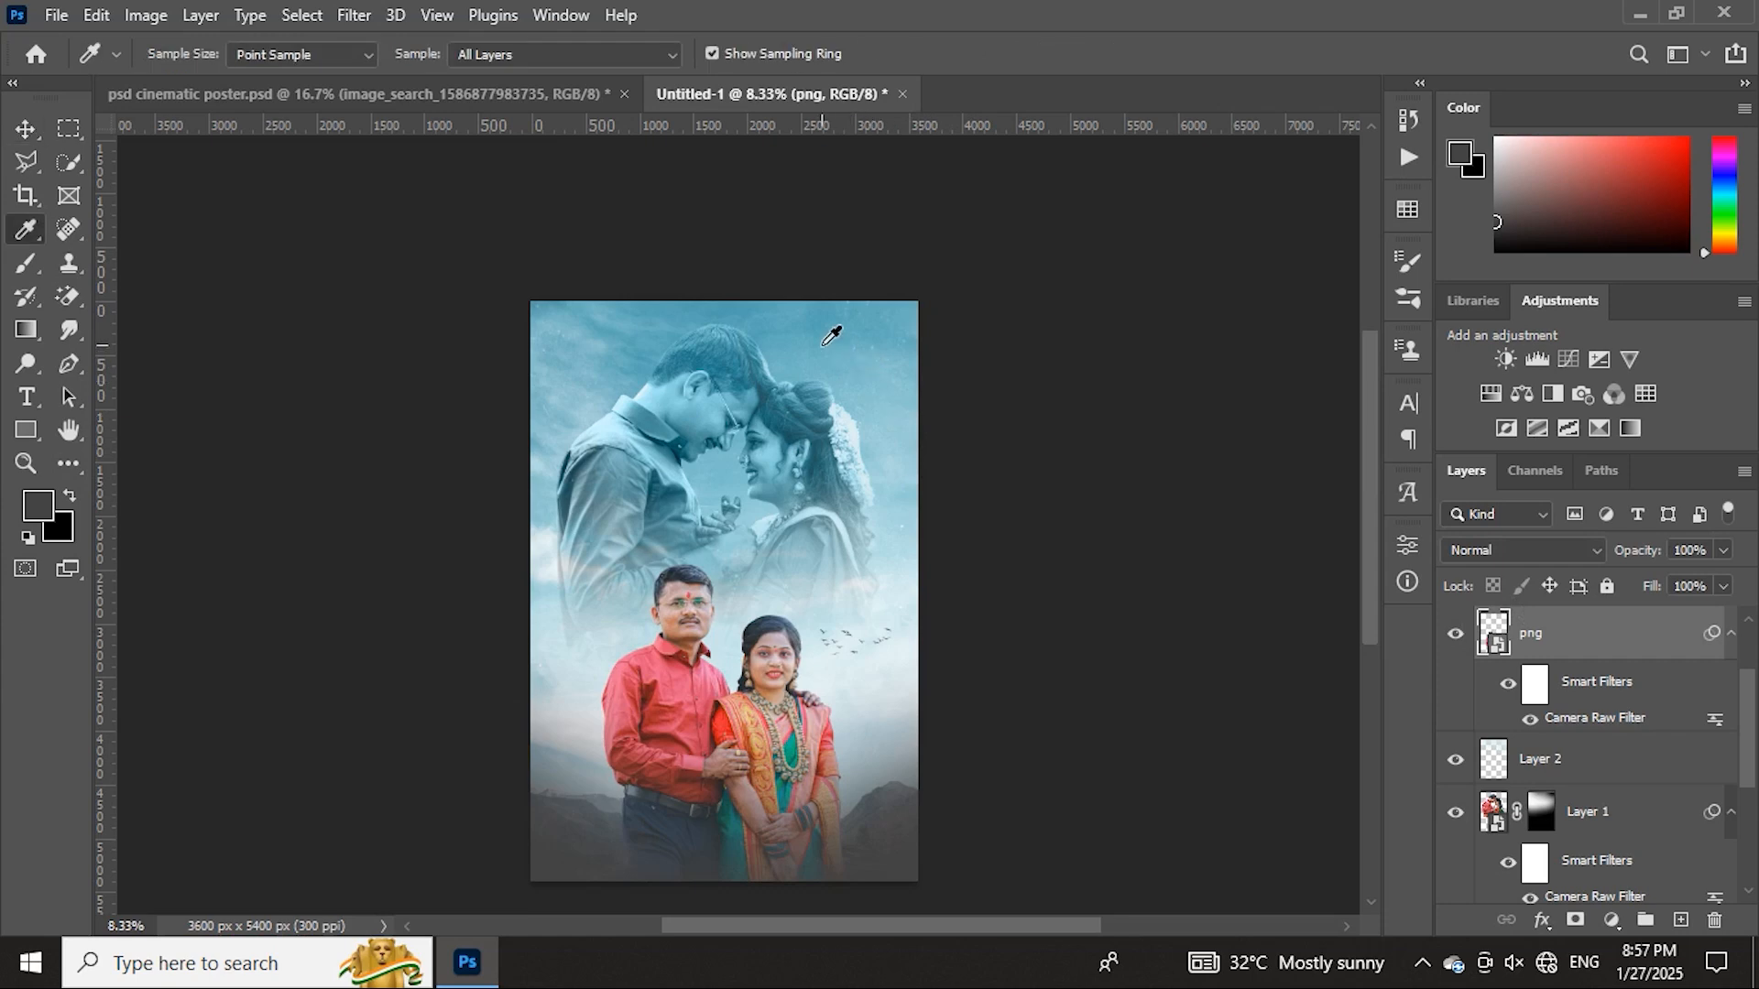
{"action": "left_click", "coordinate": [832, 333]}
{"action": "key", "text": "v"}
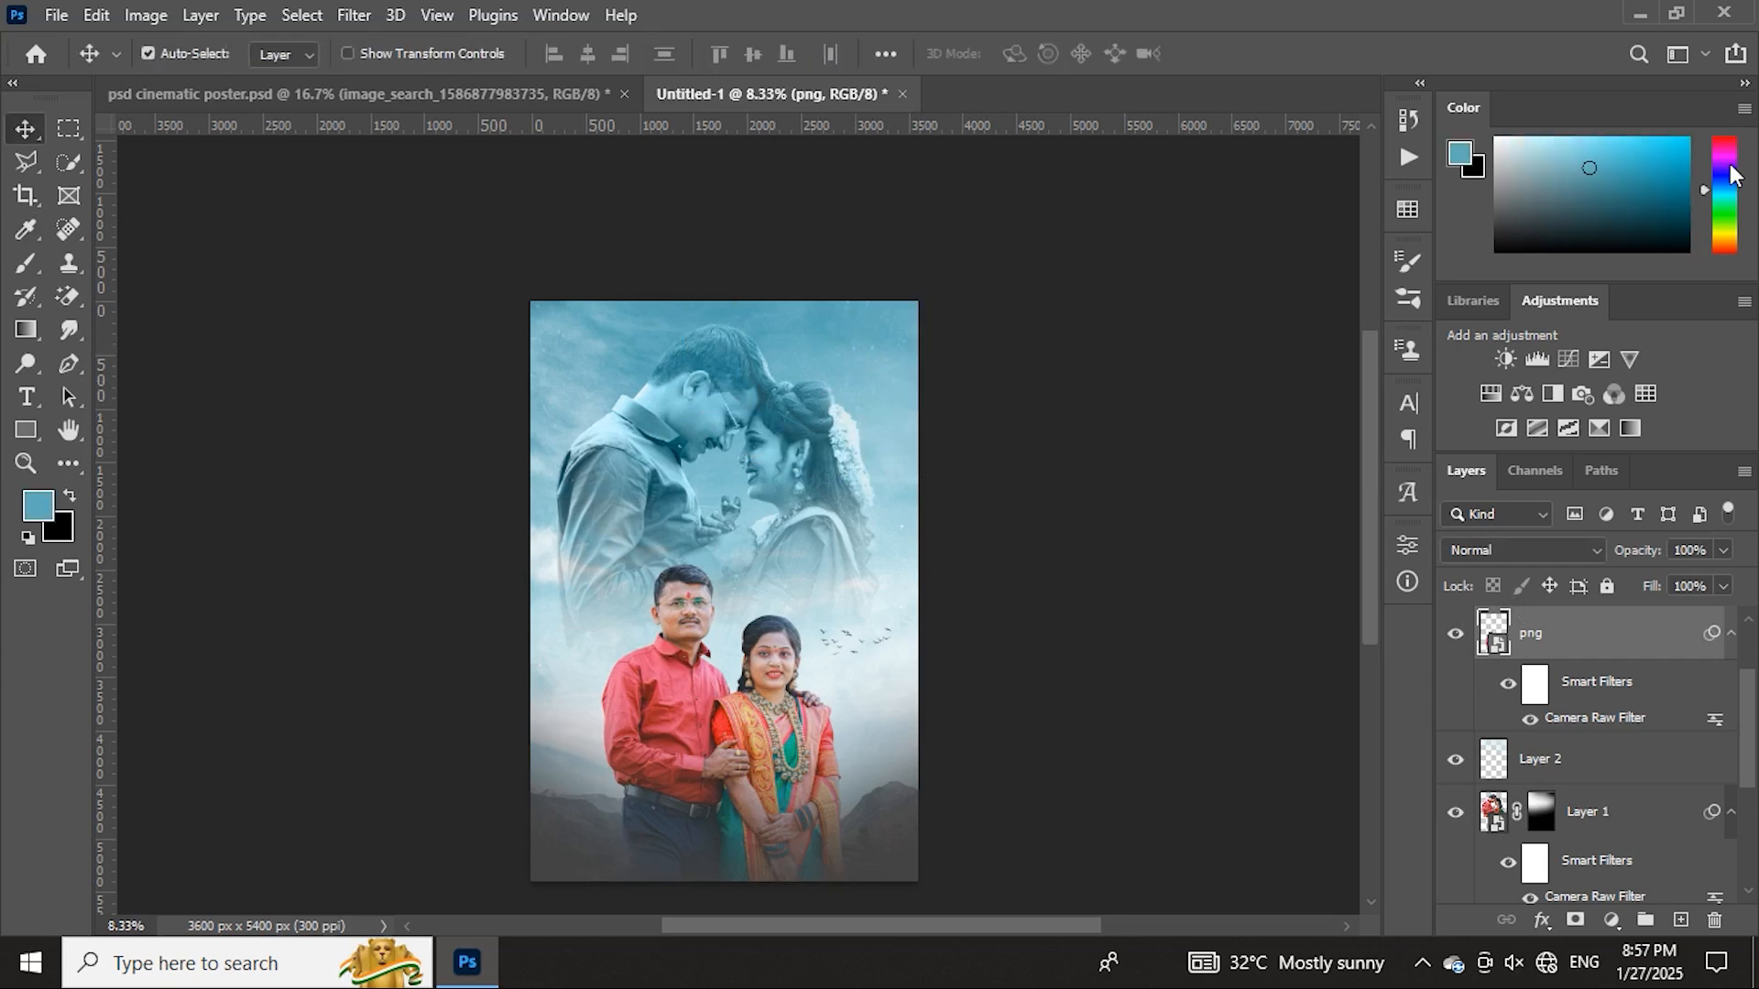
{"action": "key", "text": "i"}
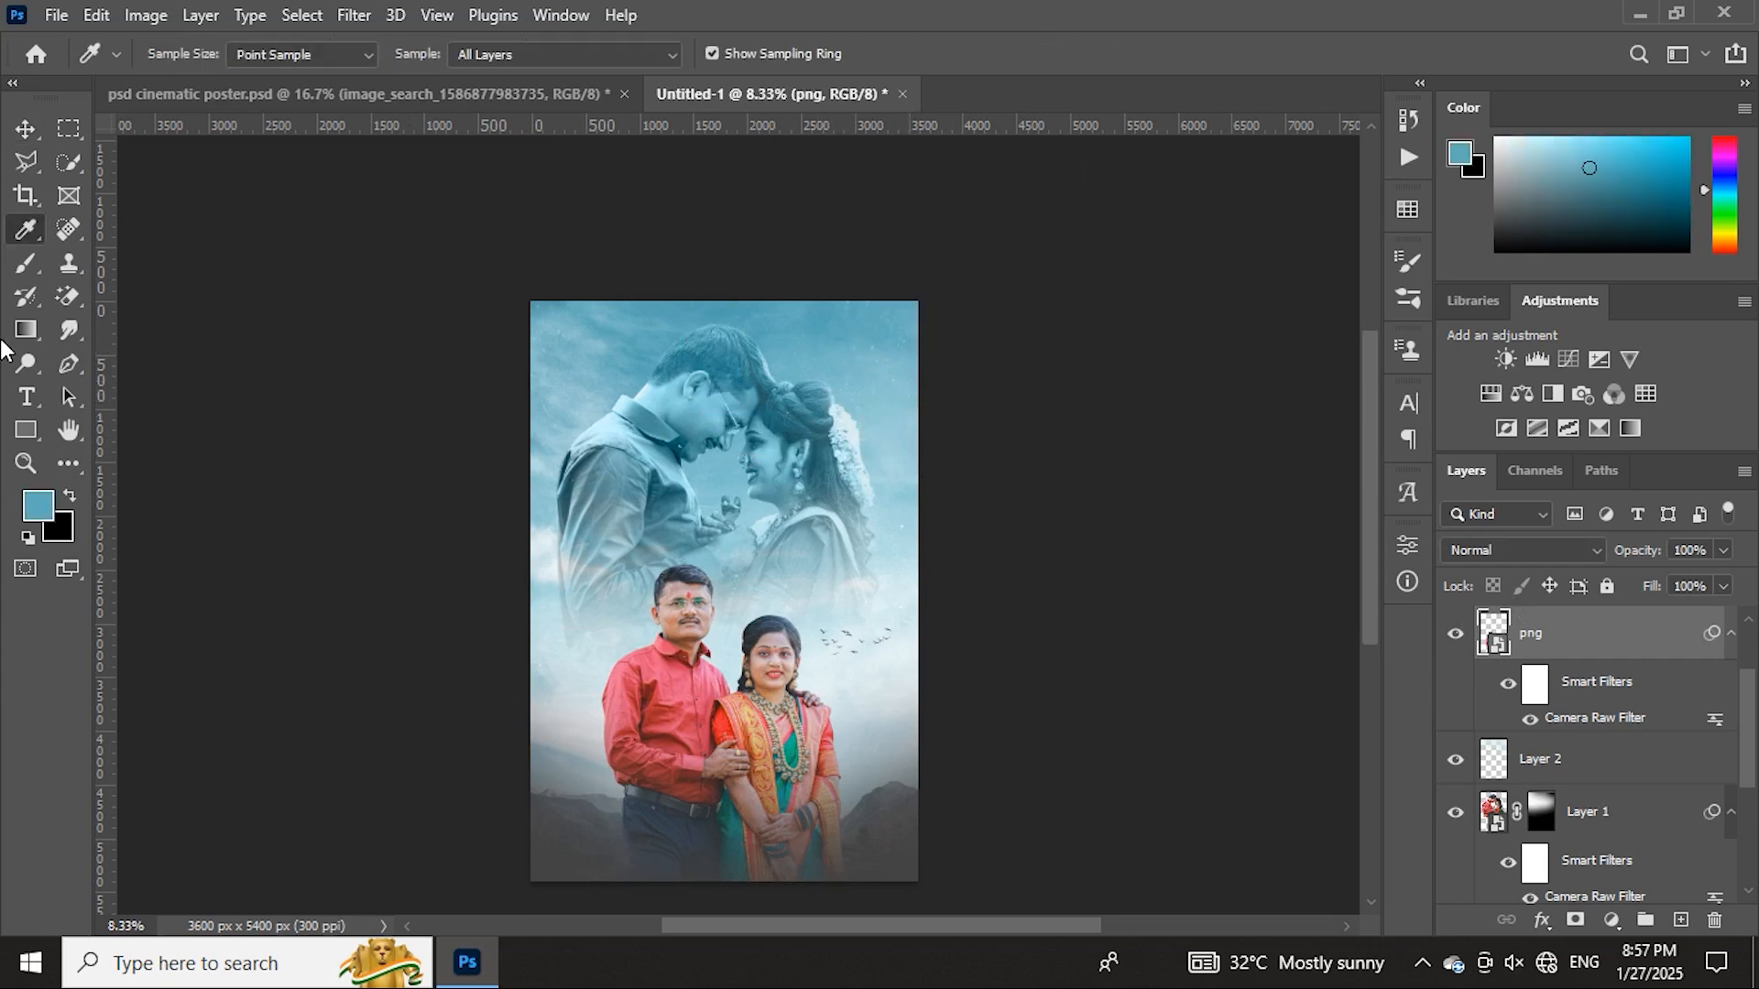
{"action": "right_click", "coordinate": [26, 229]}
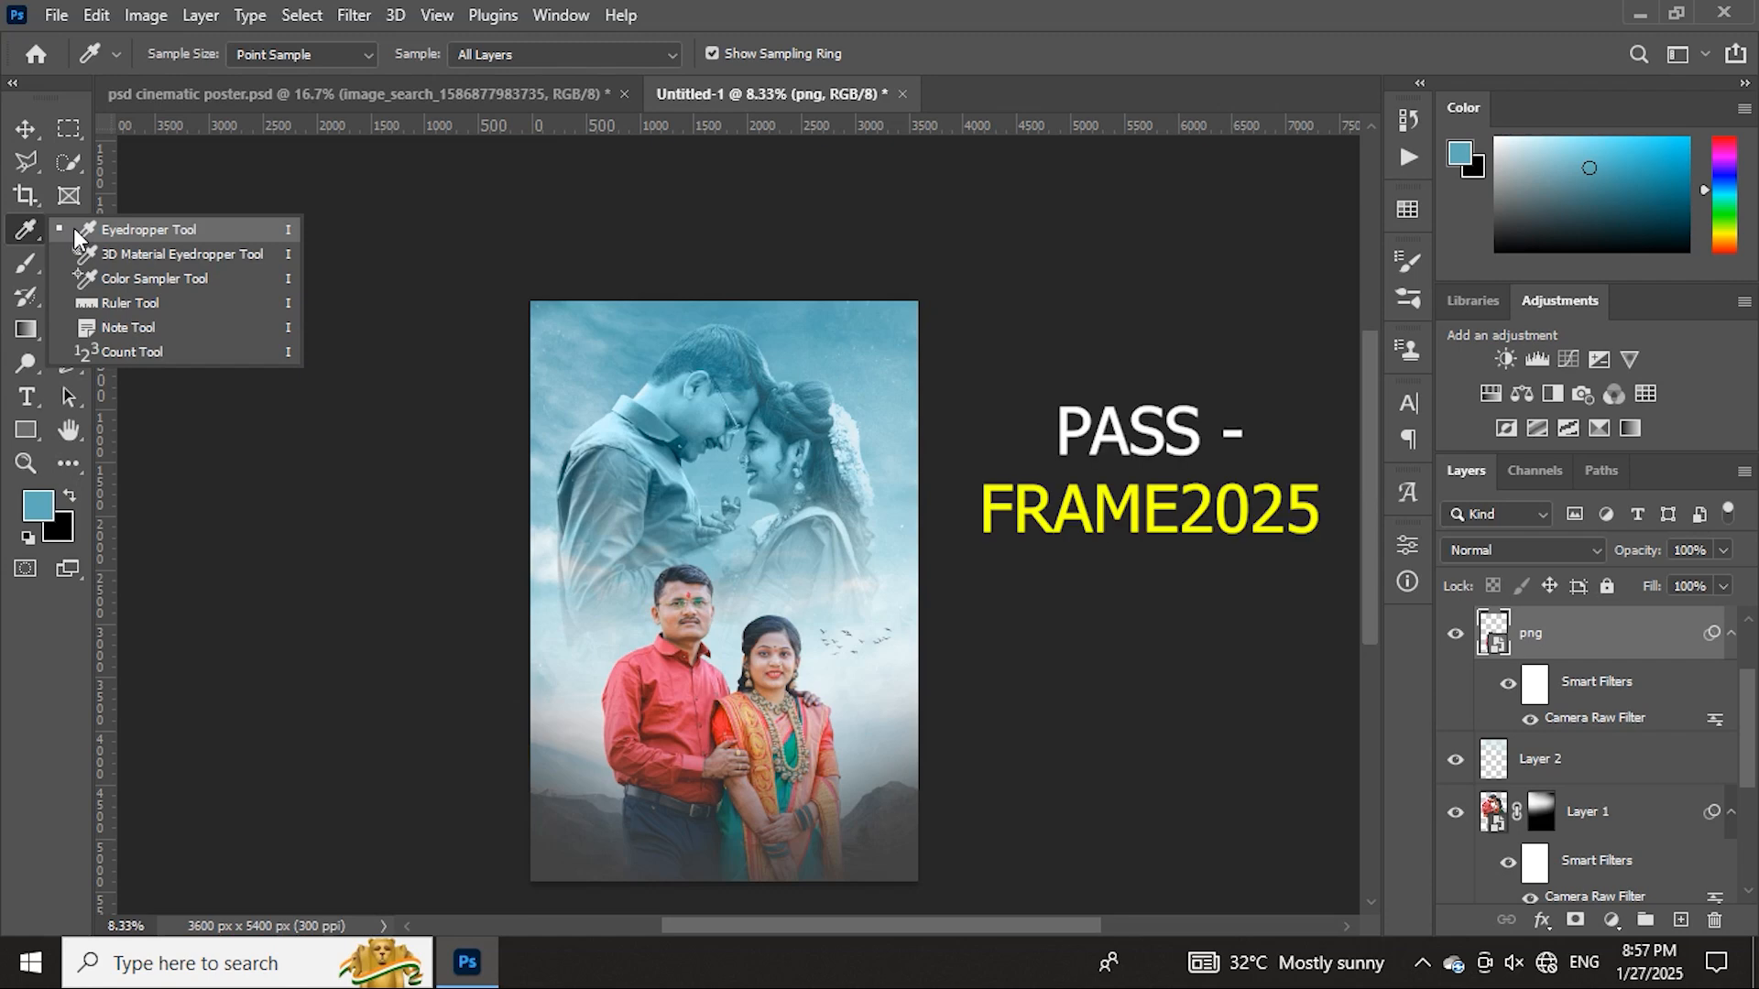
{"action": "left_click", "coordinate": [76, 231]}
{"action": "left_click", "coordinate": [830, 340]}
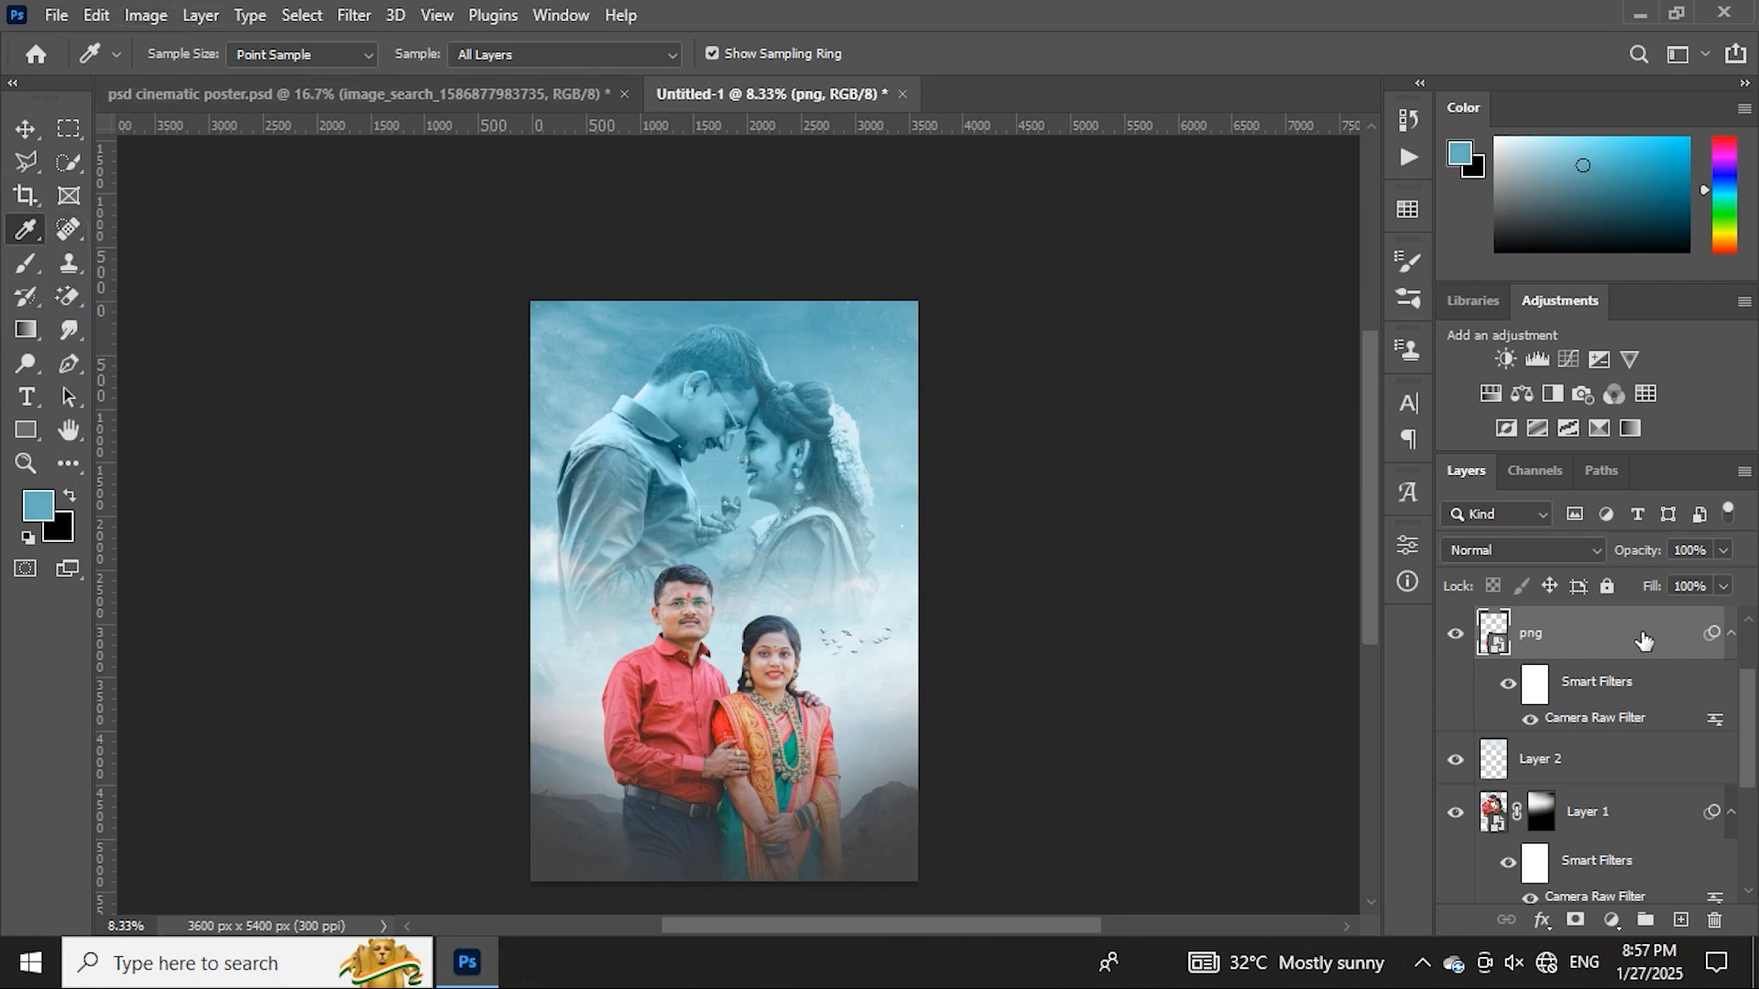
- Start a Photo Filter on the standing couple's png layer with the custom colour 7aabb1 taken from the foreground swatch
{"action": "left_click", "coordinate": [151, 15]}
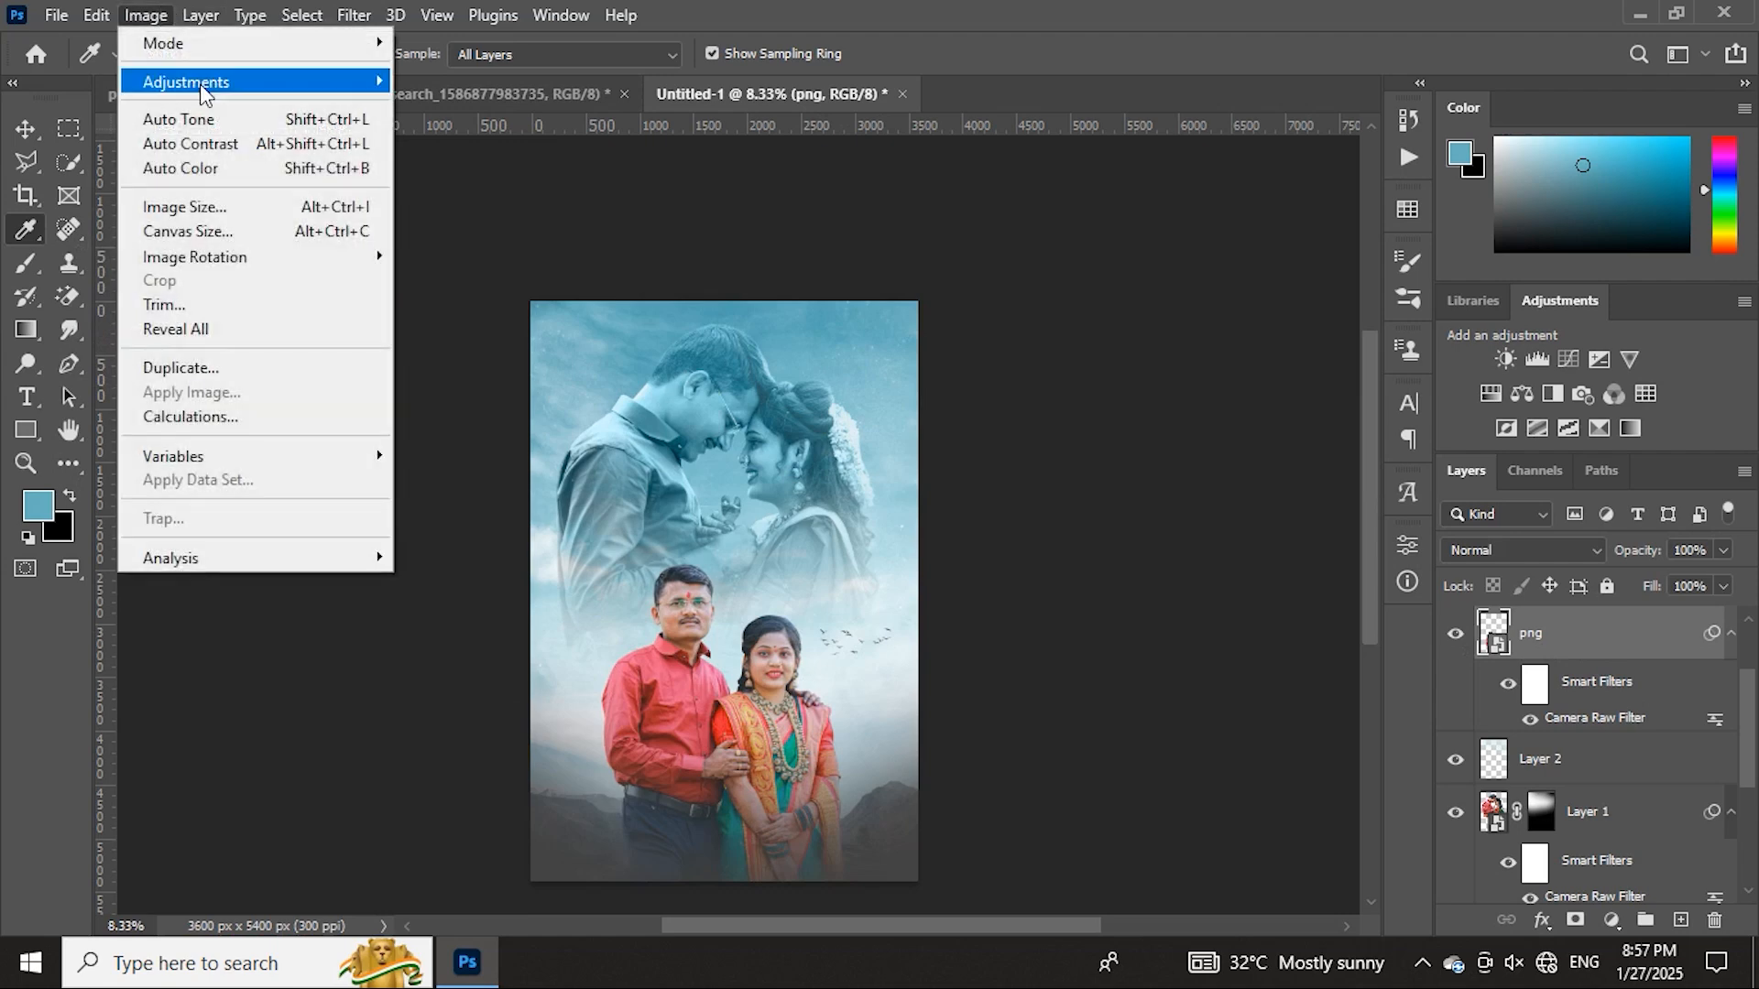
{"action": "mouse_move", "coordinate": [197, 92]}
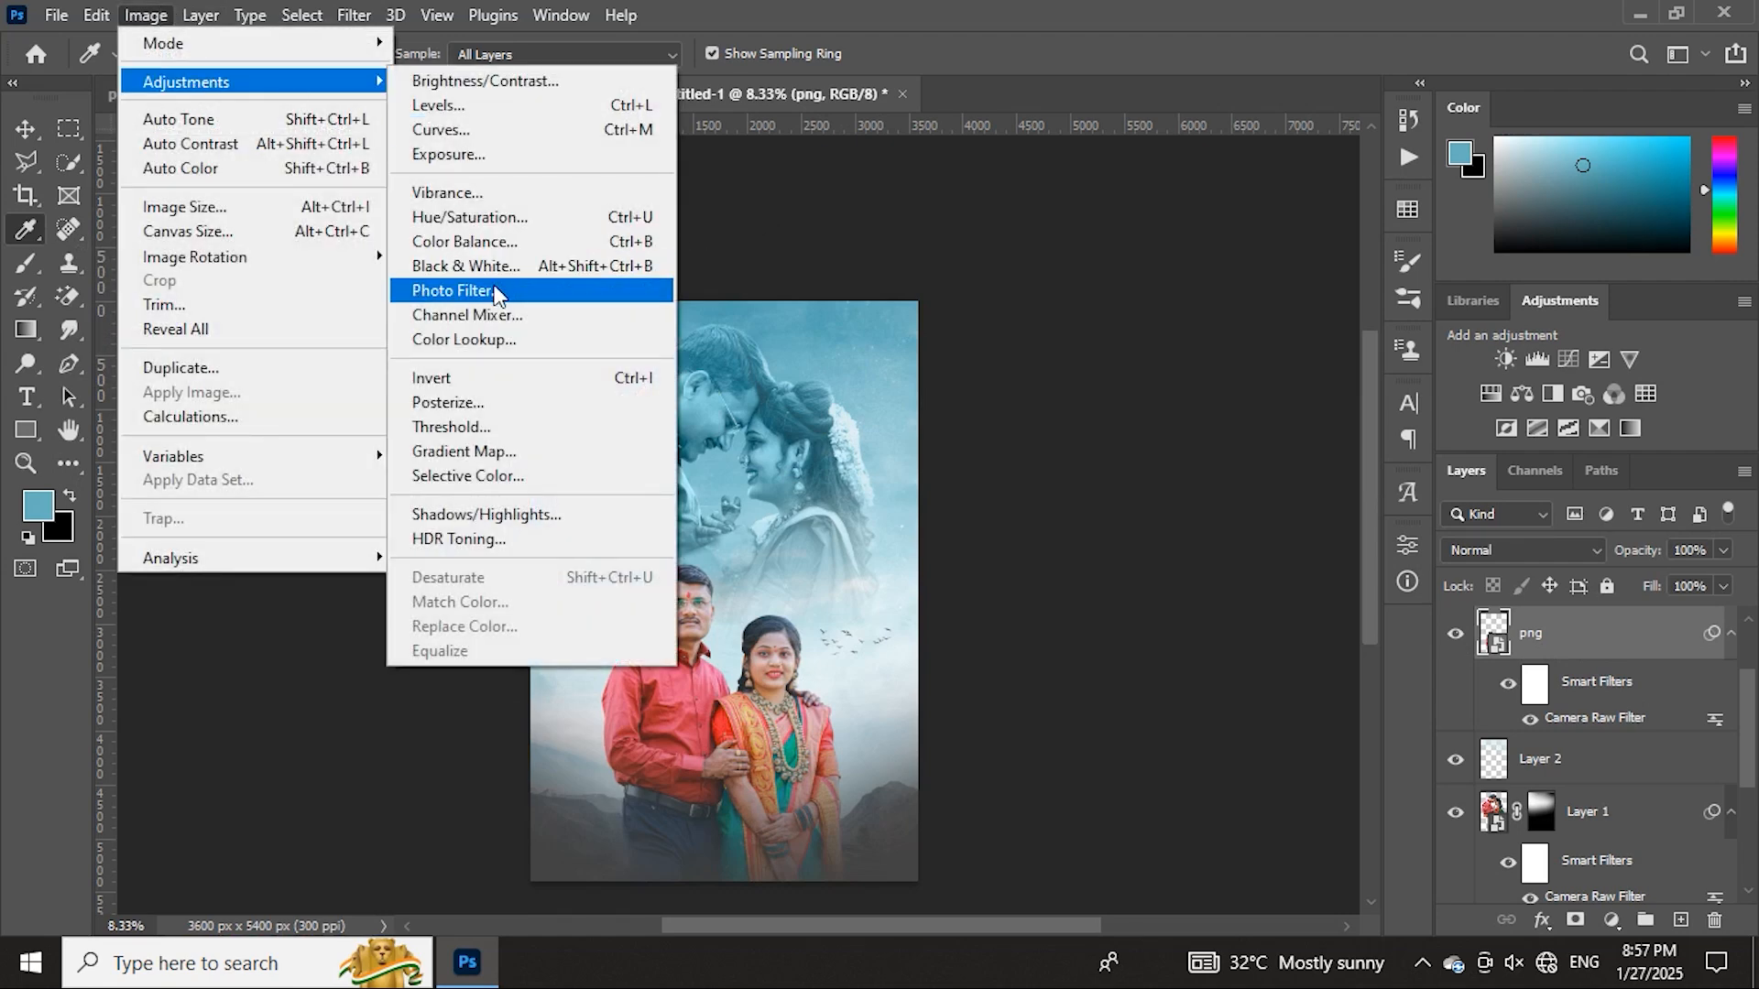
{"action": "left_click", "coordinate": [456, 290]}
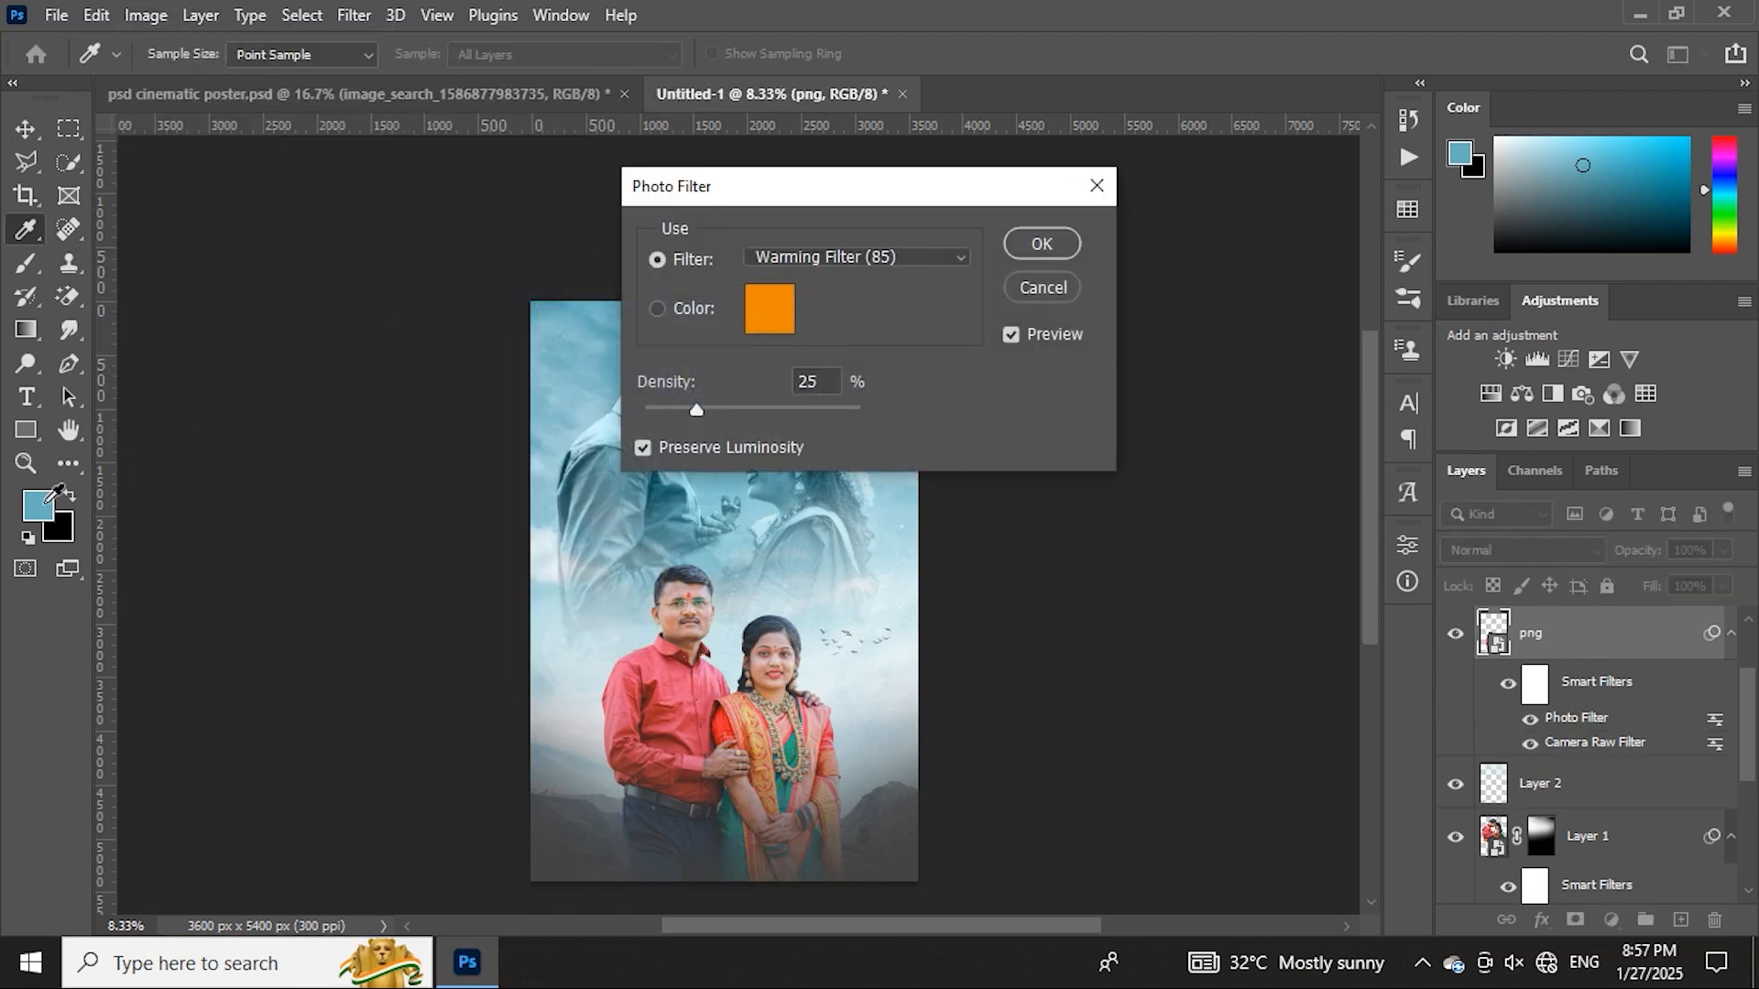
{"action": "left_click", "coordinate": [774, 316]}
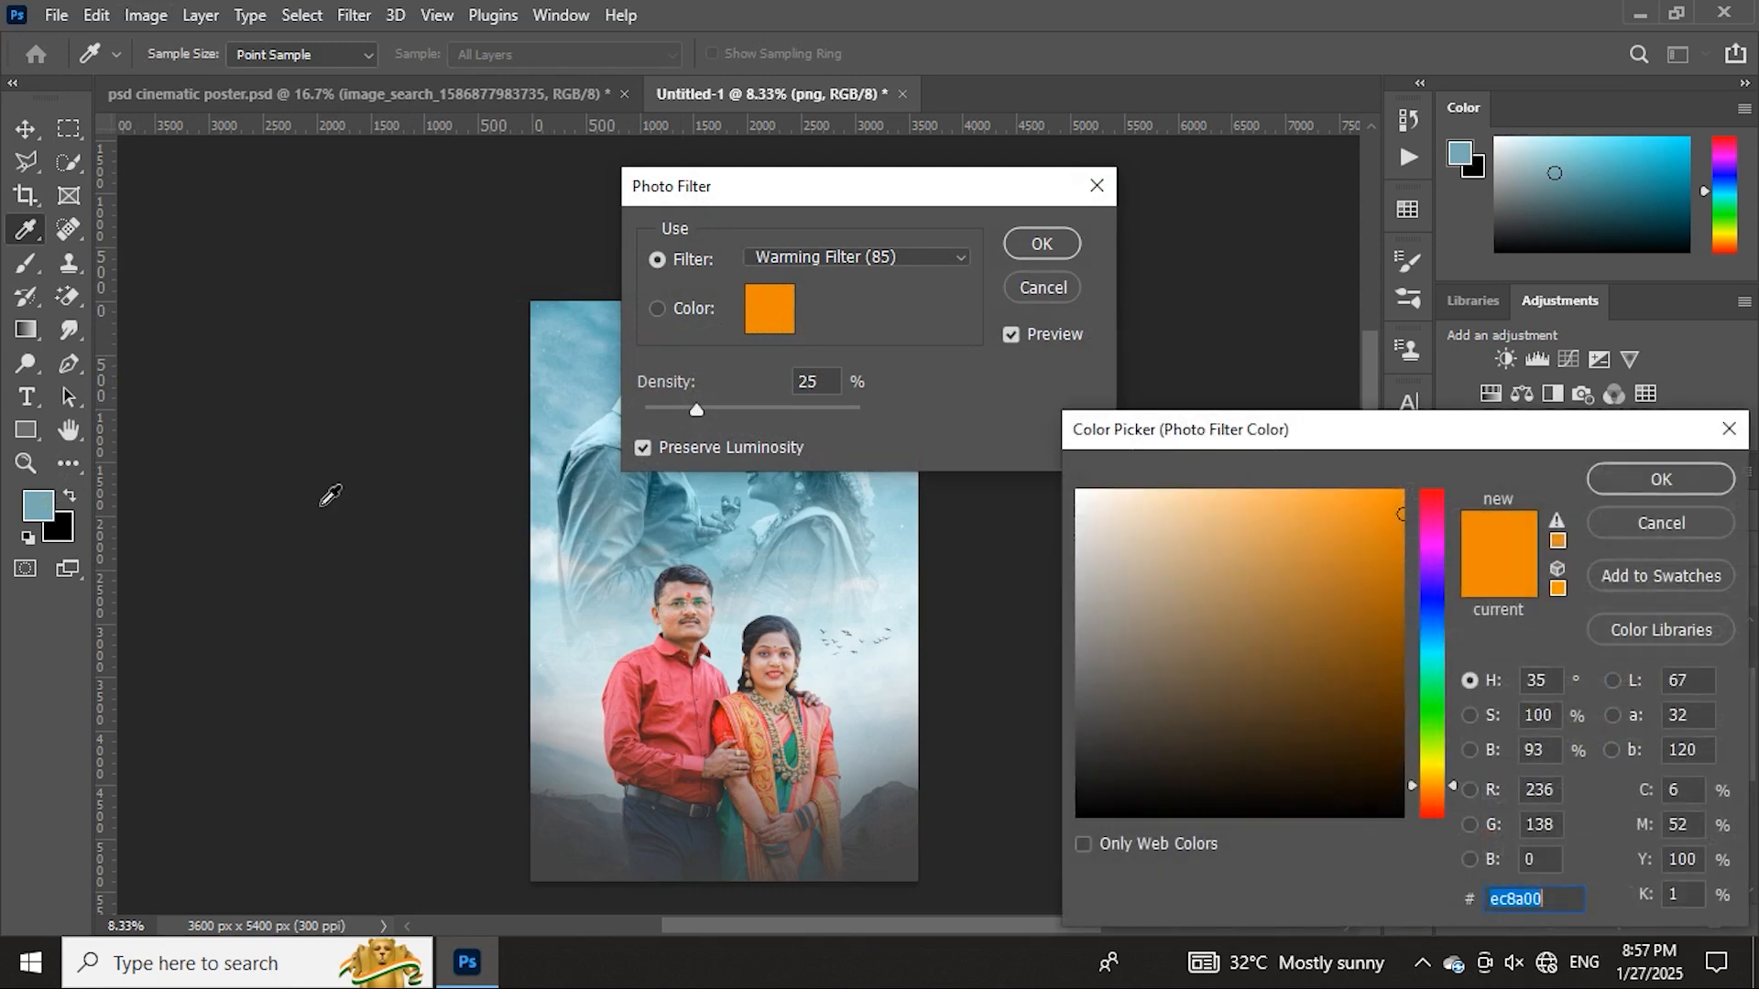
{"action": "left_click", "coordinate": [40, 498]}
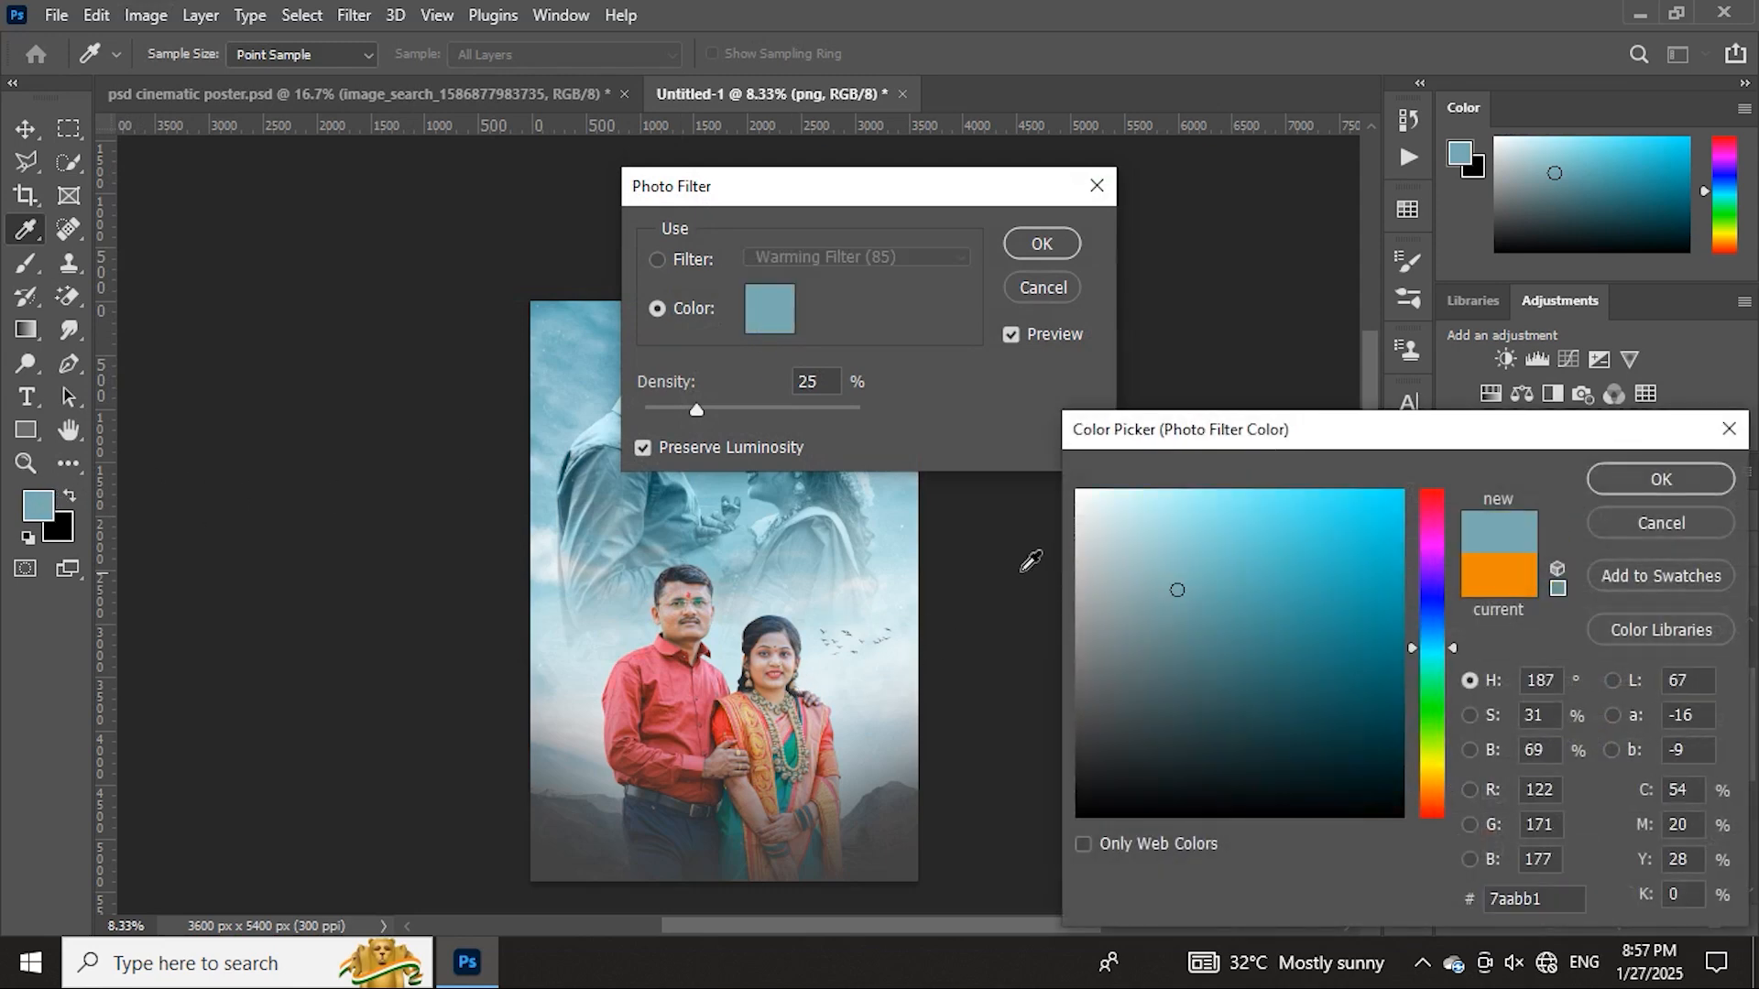
{"action": "left_click", "coordinate": [1590, 483]}
{"action": "left_click_drag", "start_coordinate": [765, 191], "coordinate": [1423, 323]}
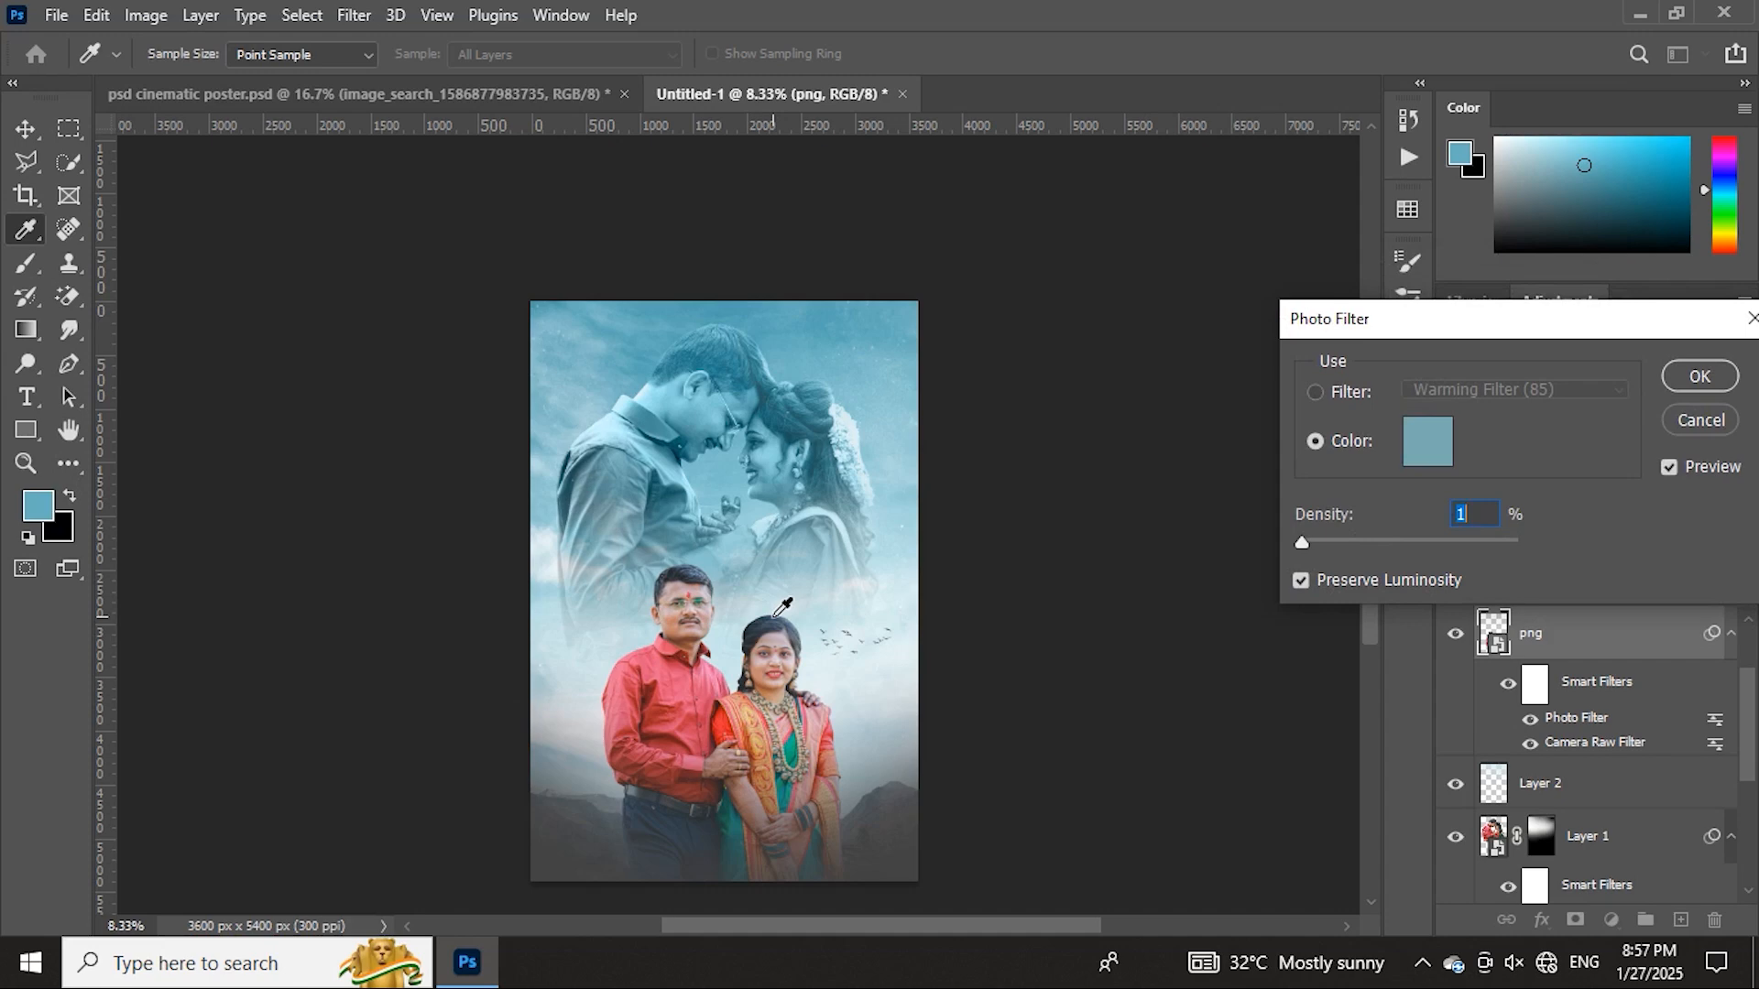
- Adjust the Photo Filter density while viewing the standing couple up close, and apply the filter
{"action": "right_click", "coordinate": [1466, 514]}
{"action": "left_click", "coordinate": [776, 615]}
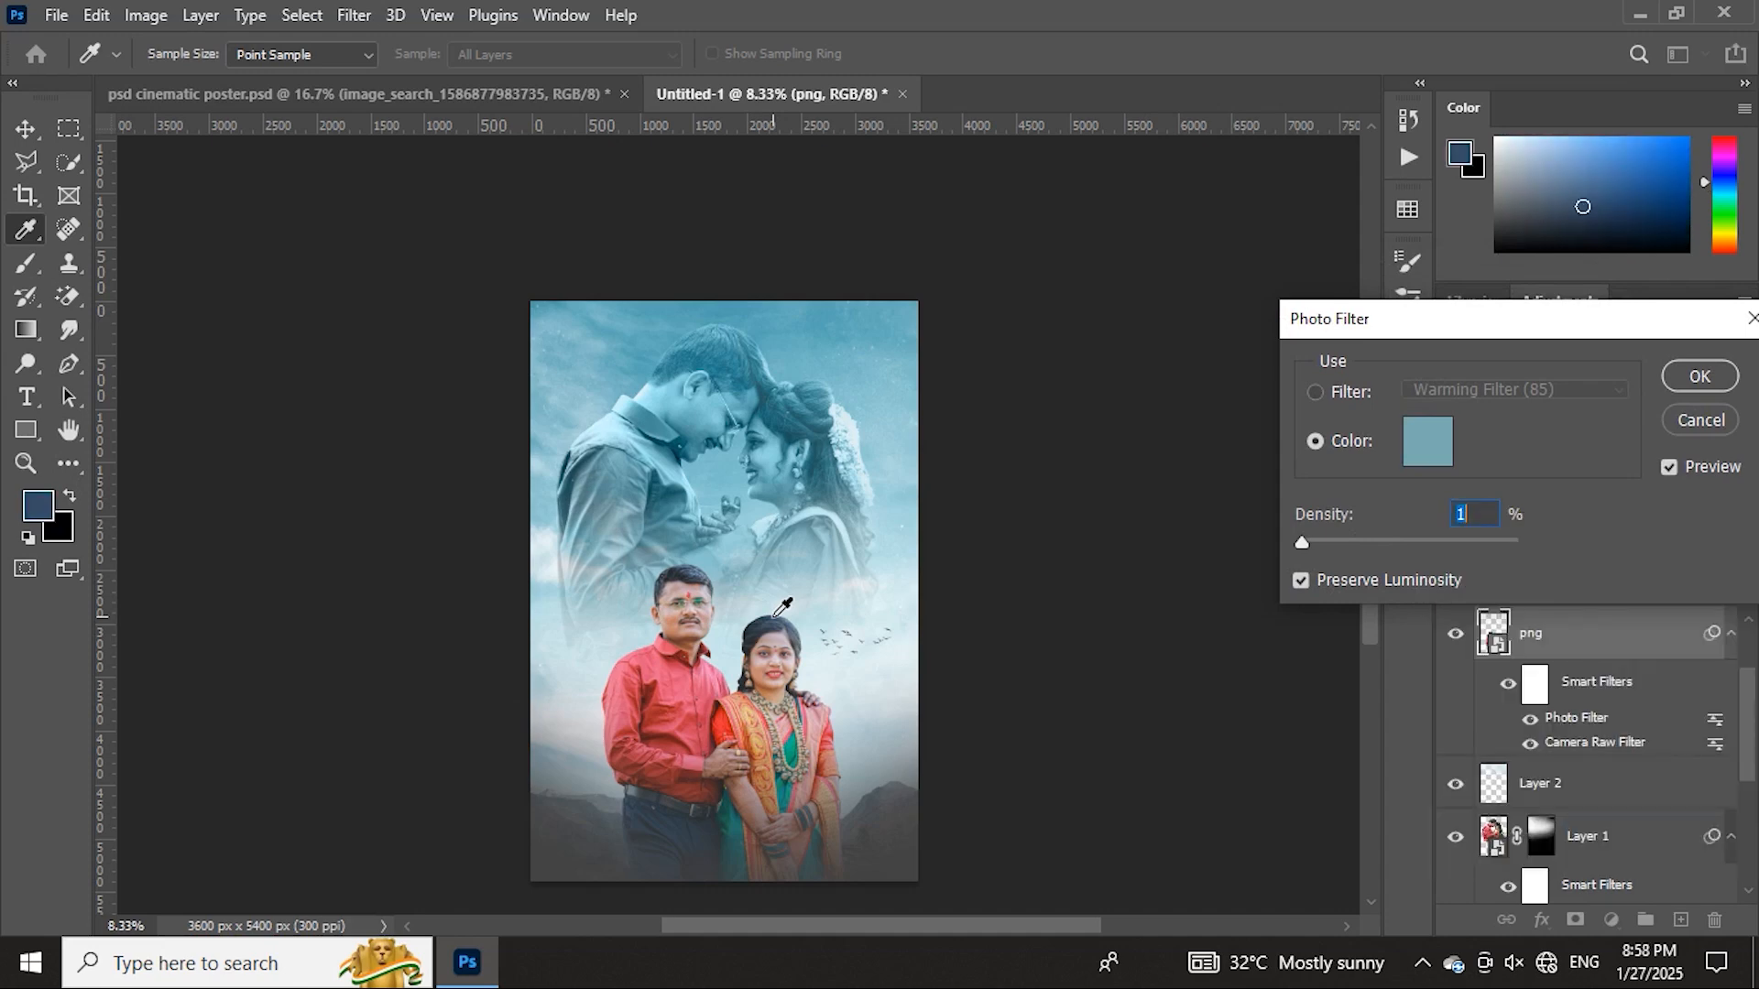
{"action": "key", "text": "ctrl+plus"}
{"action": "key", "text": "ctrl+plus"}
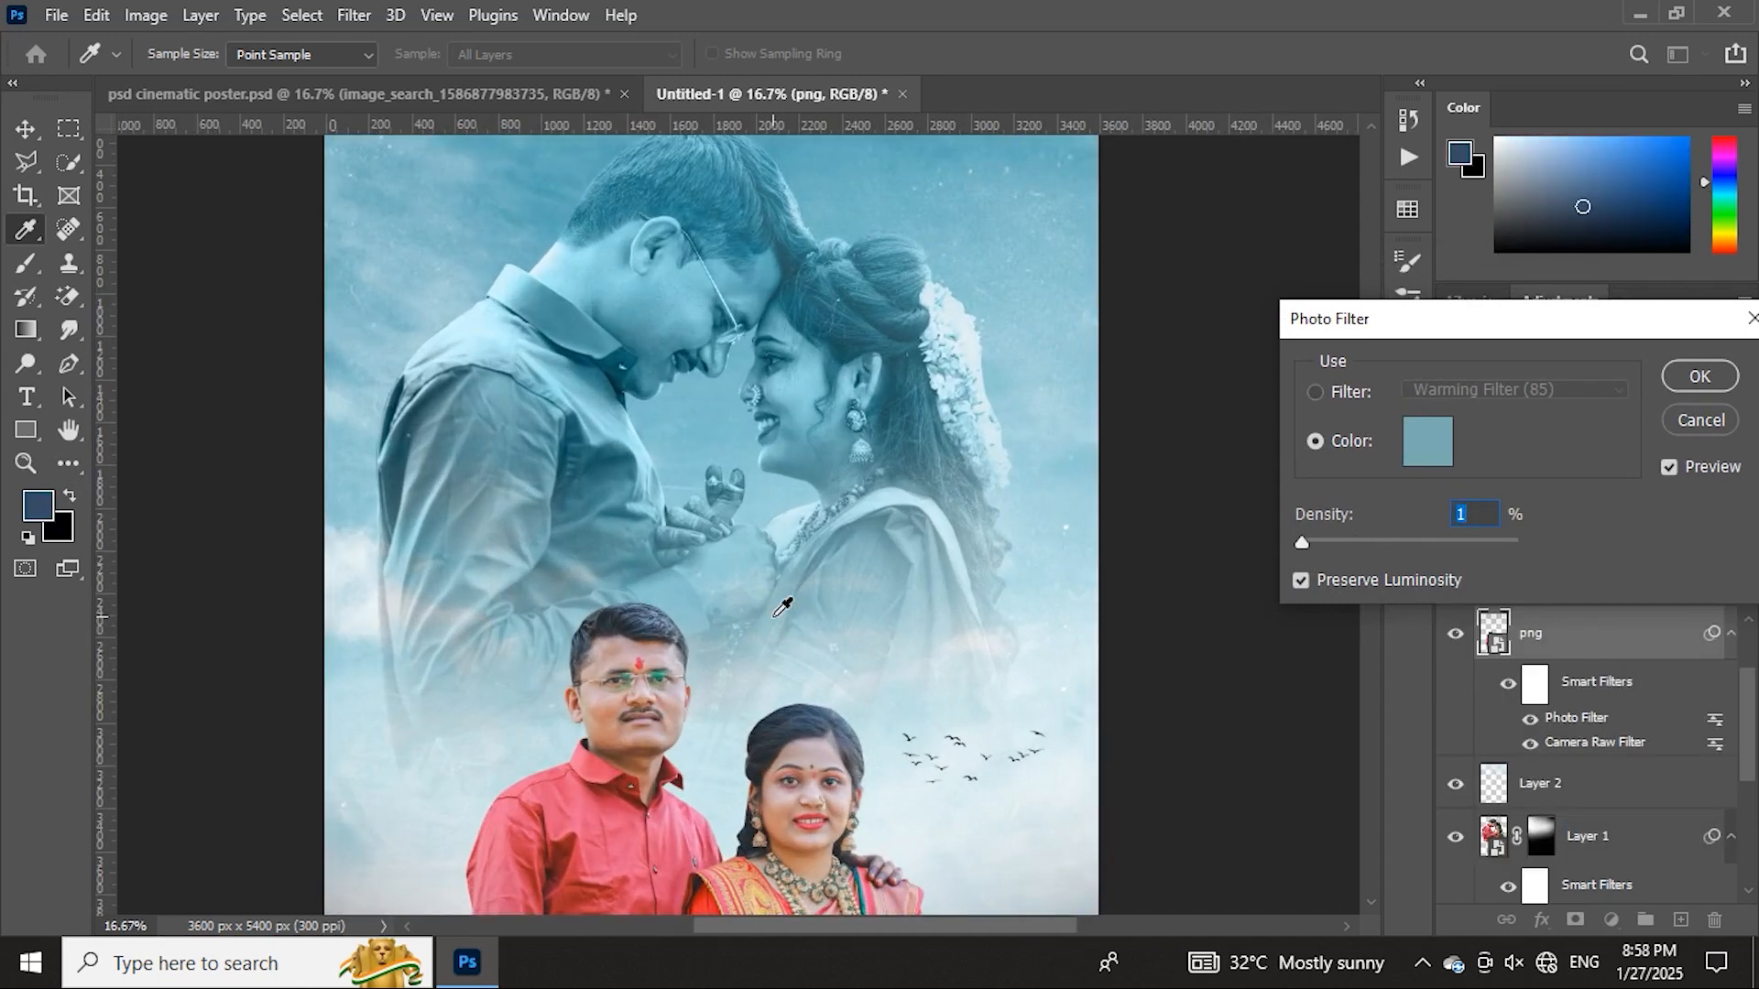
{"action": "left_click_drag", "start_coordinate": [907, 671], "coordinate": [907, 478]}
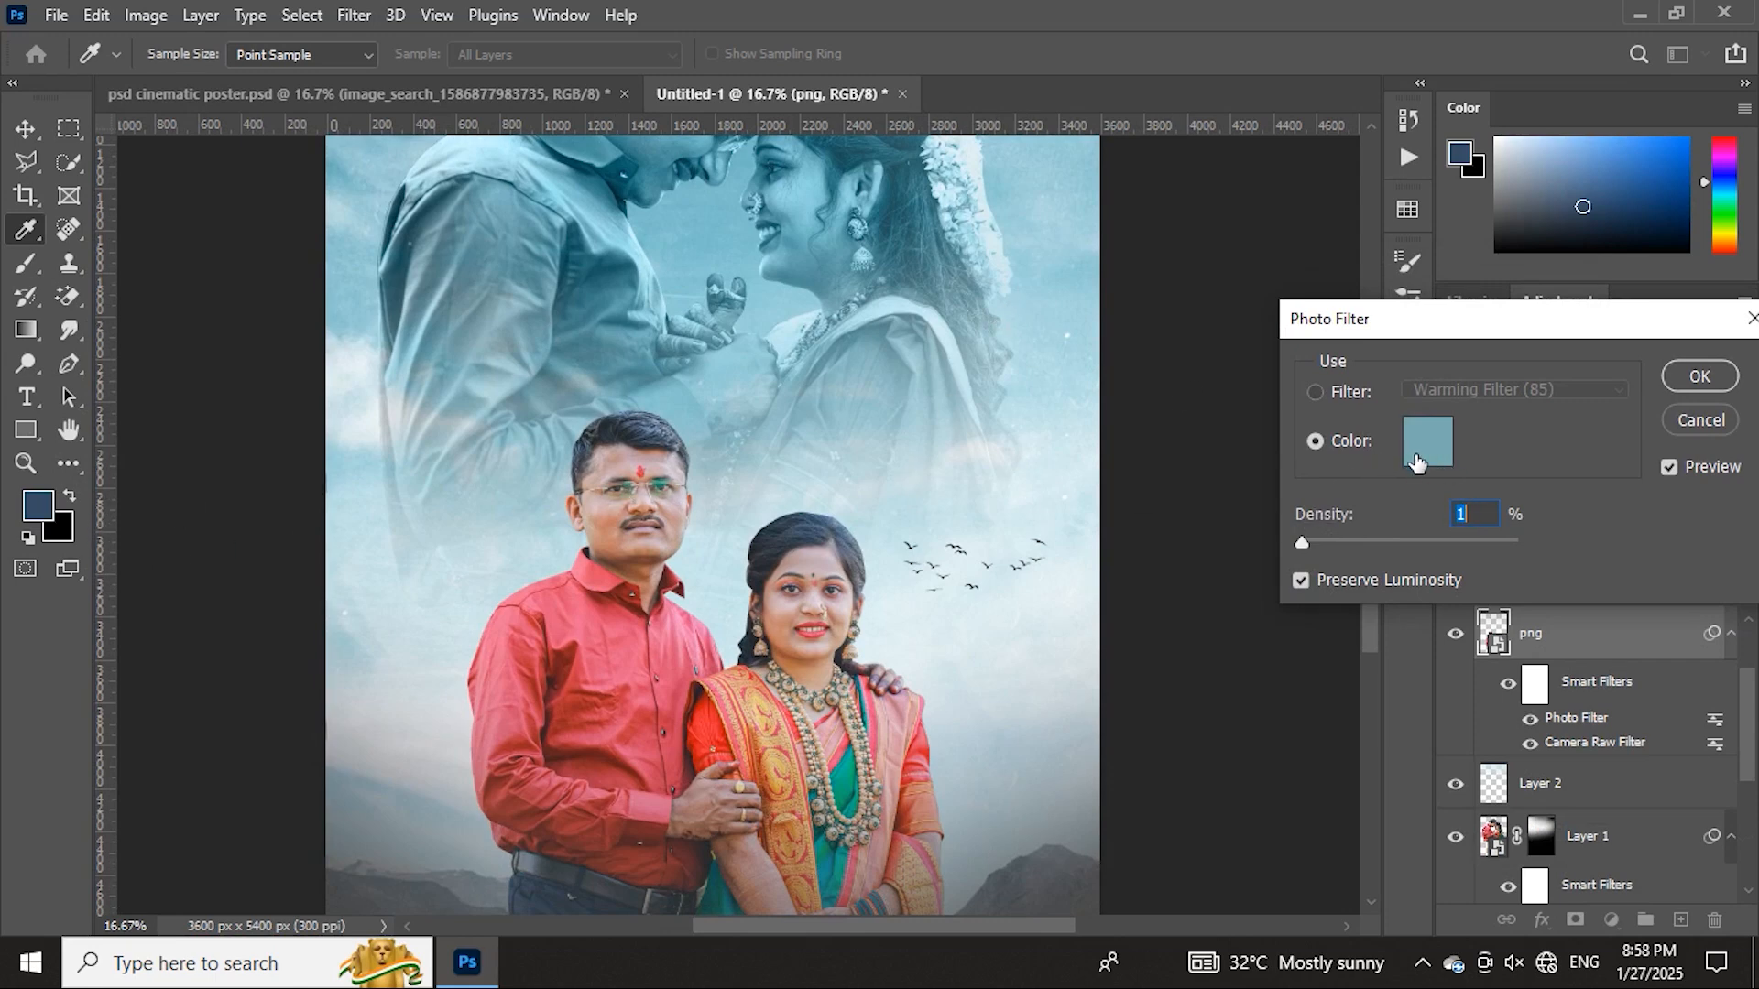
{"action": "left_click_drag", "start_coordinate": [1299, 545], "coordinate": [1378, 640]}
{"action": "left_click", "coordinate": [1695, 376]}
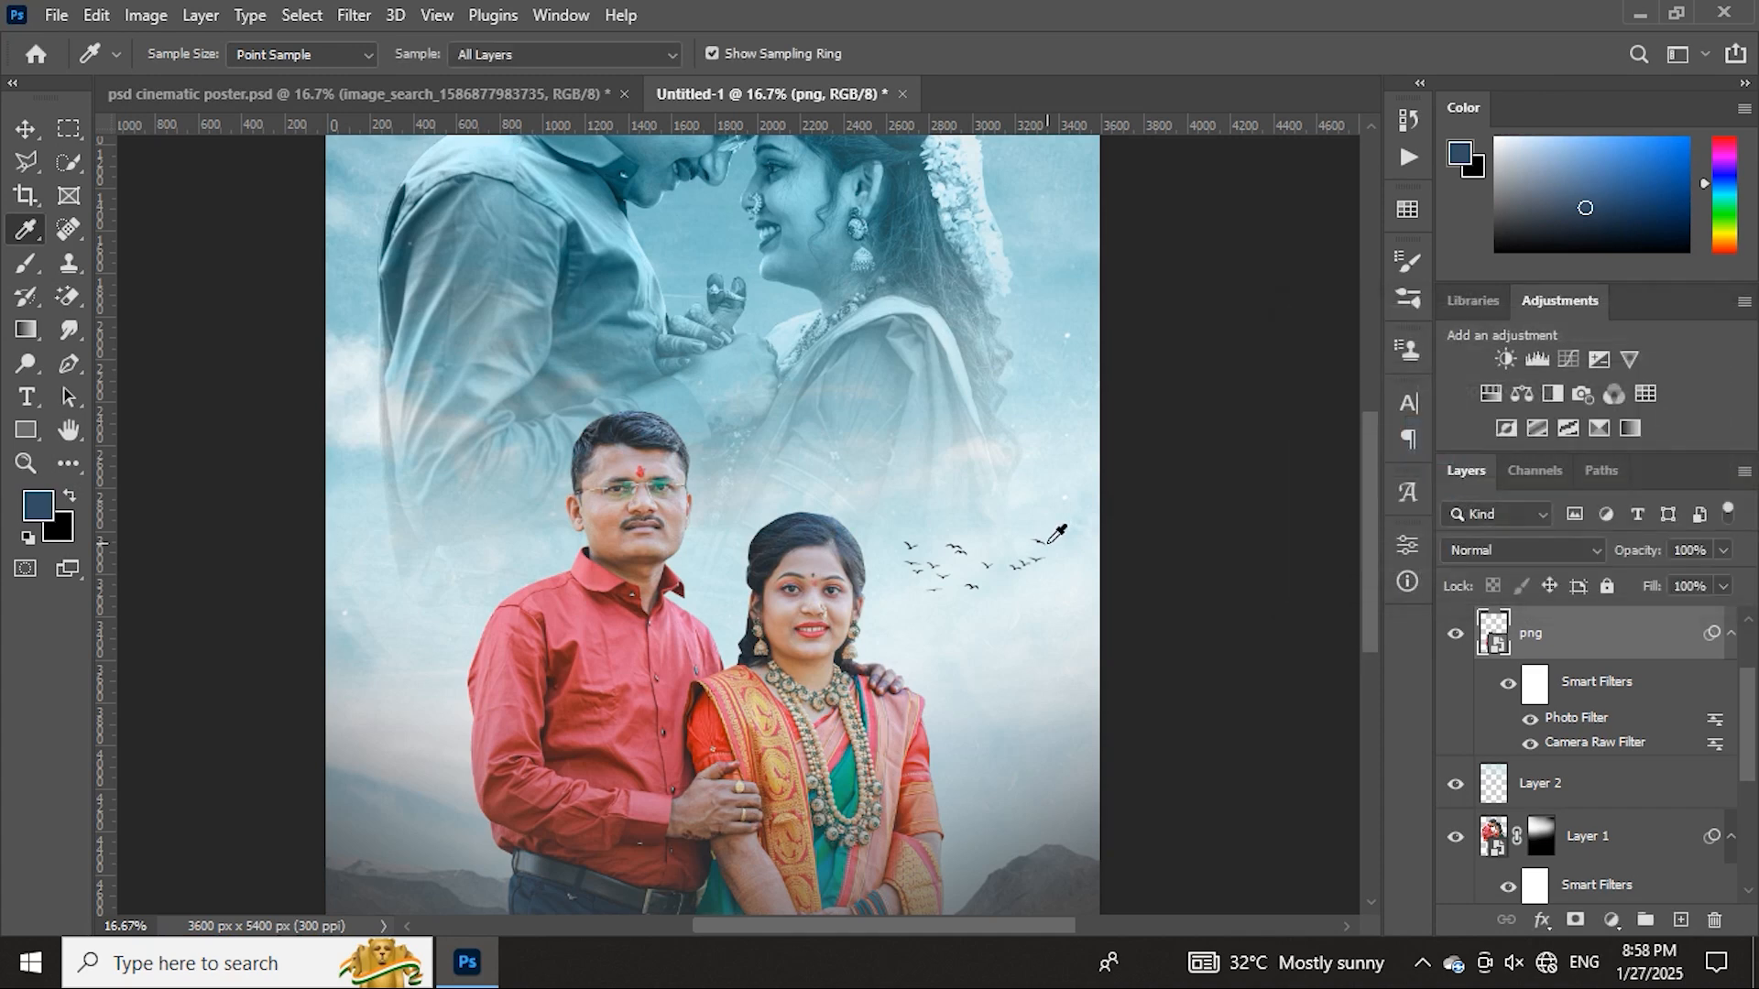
- Add a new layer above Layer 1, set its blend mode to Soft Light, and make white the brush colour
{"action": "key", "text": "ctrl+minus"}
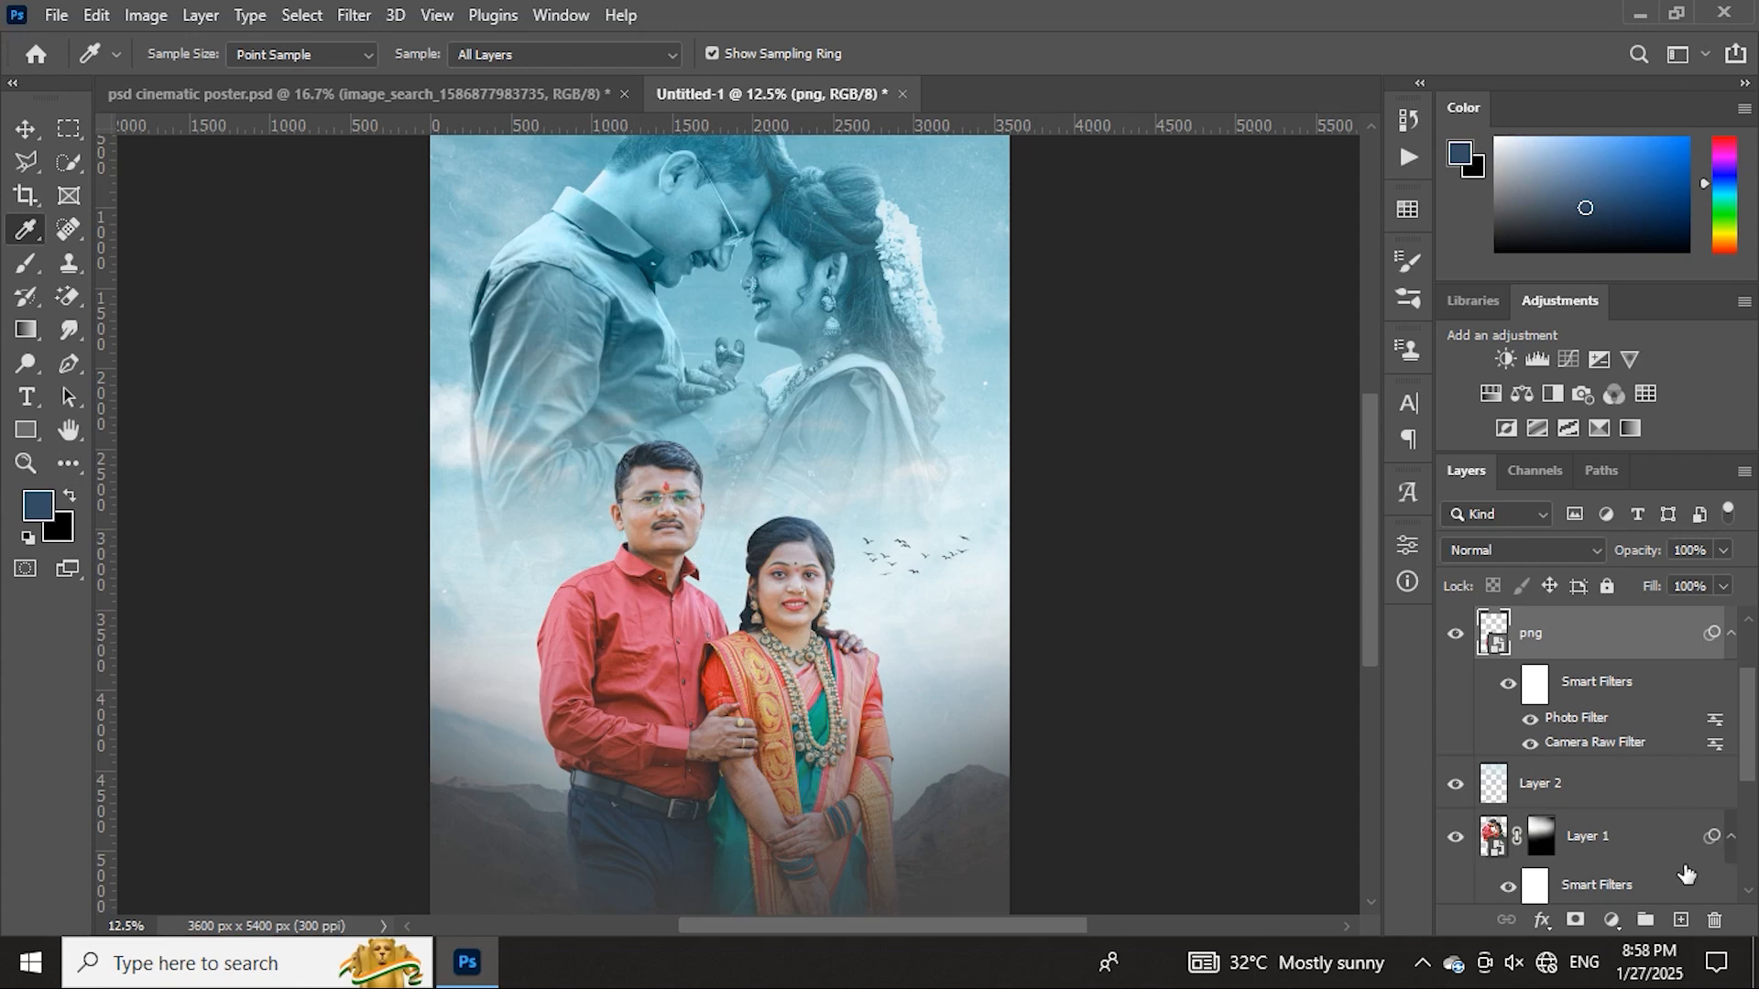
{"action": "left_click", "coordinate": [1613, 841]}
{"action": "scroll", "coordinate": [1585, 829], "scroll_direction": "down", "scroll_amount": 2}
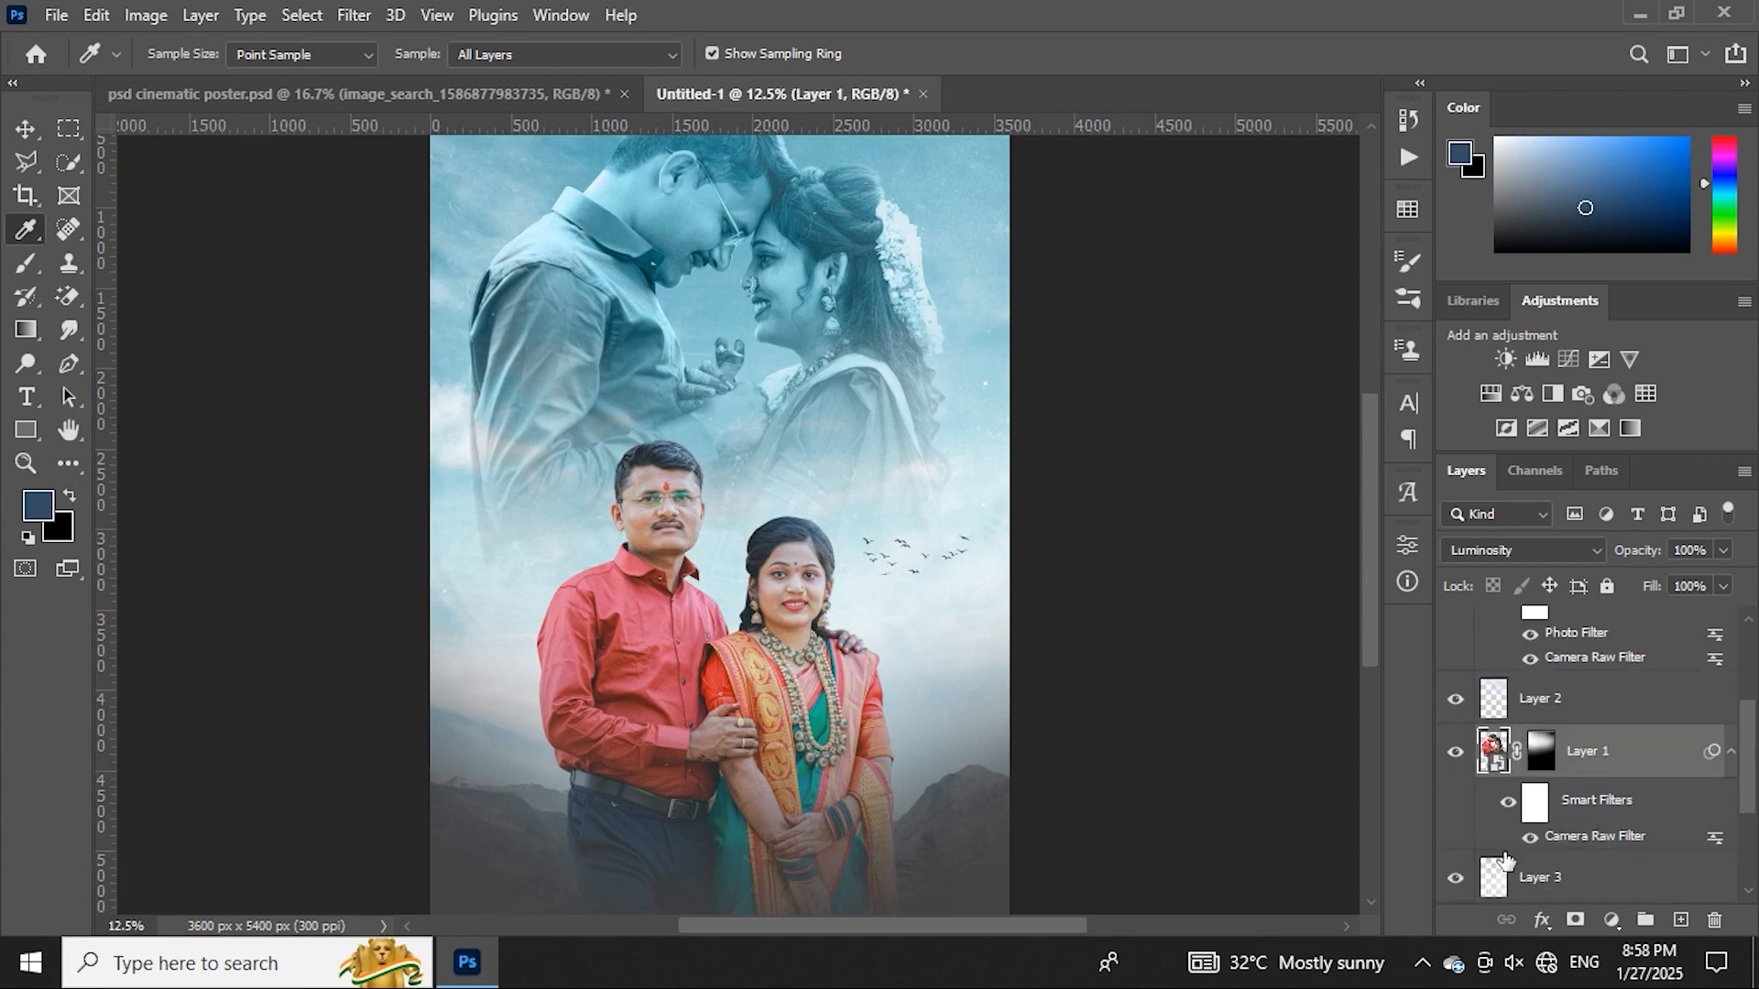
{"action": "left_click", "coordinate": [1680, 920]}
{"action": "left_click", "coordinate": [20, 273]}
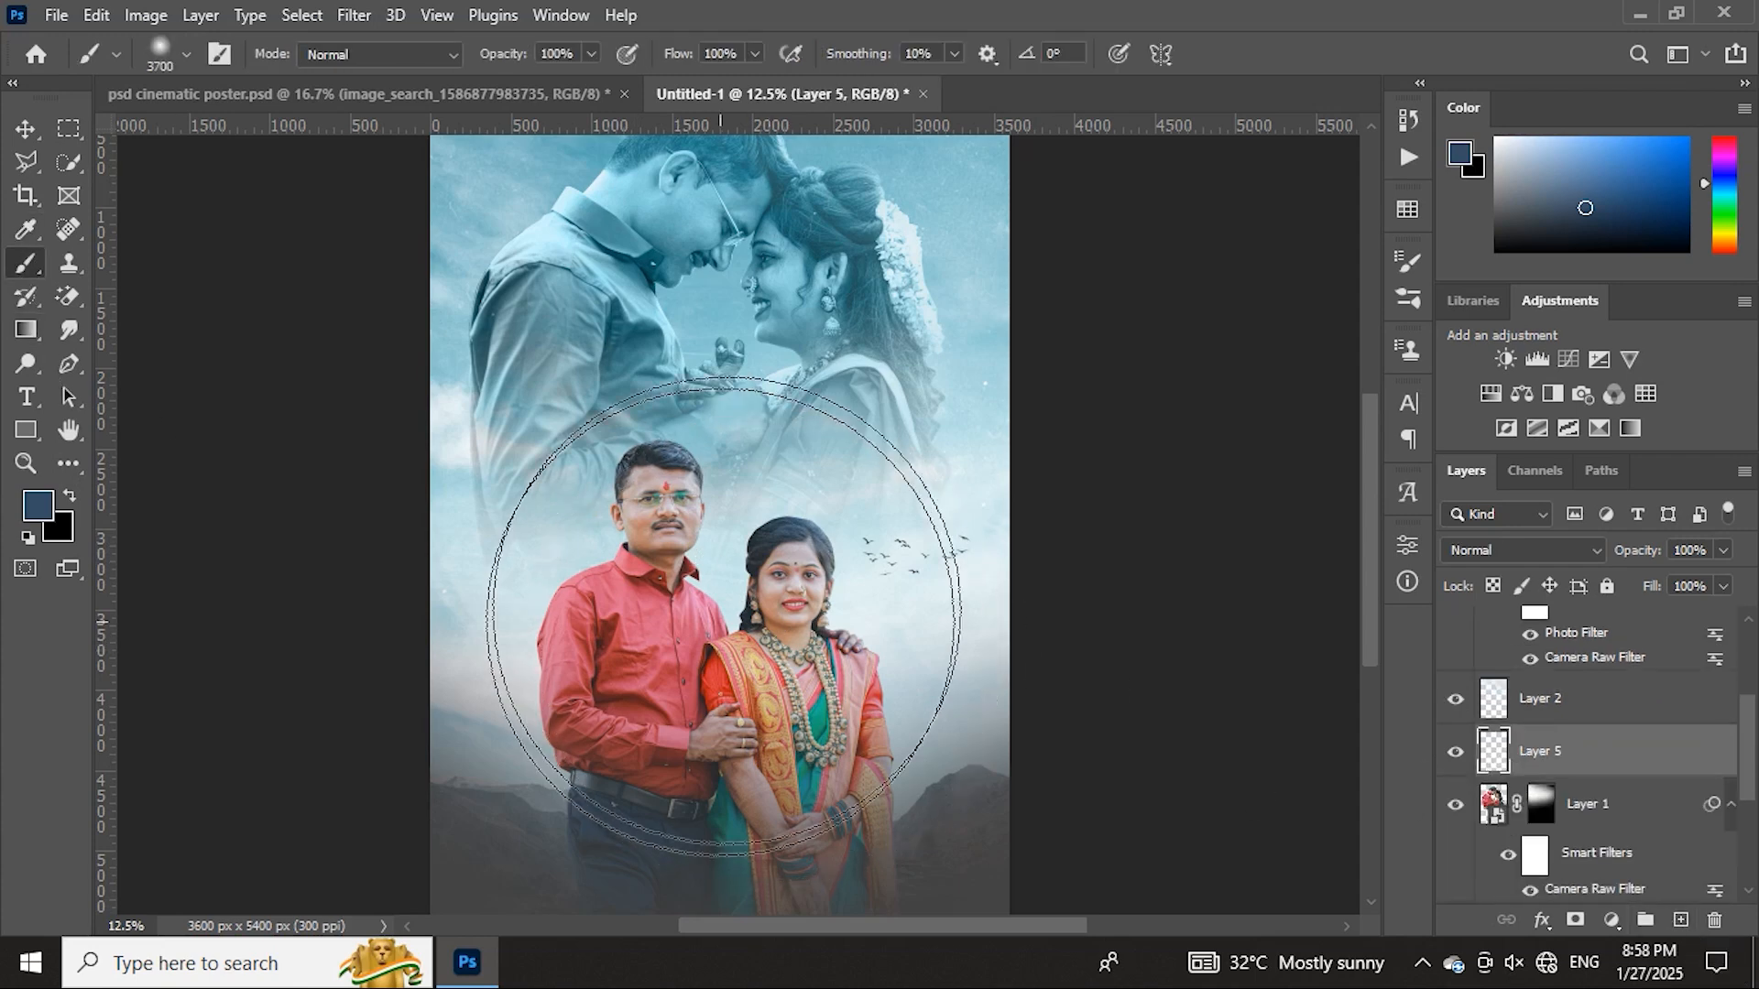
{"action": "key", "text": "d"}
{"action": "key", "text": "x"}
{"action": "left_click", "coordinate": [1486, 554]}
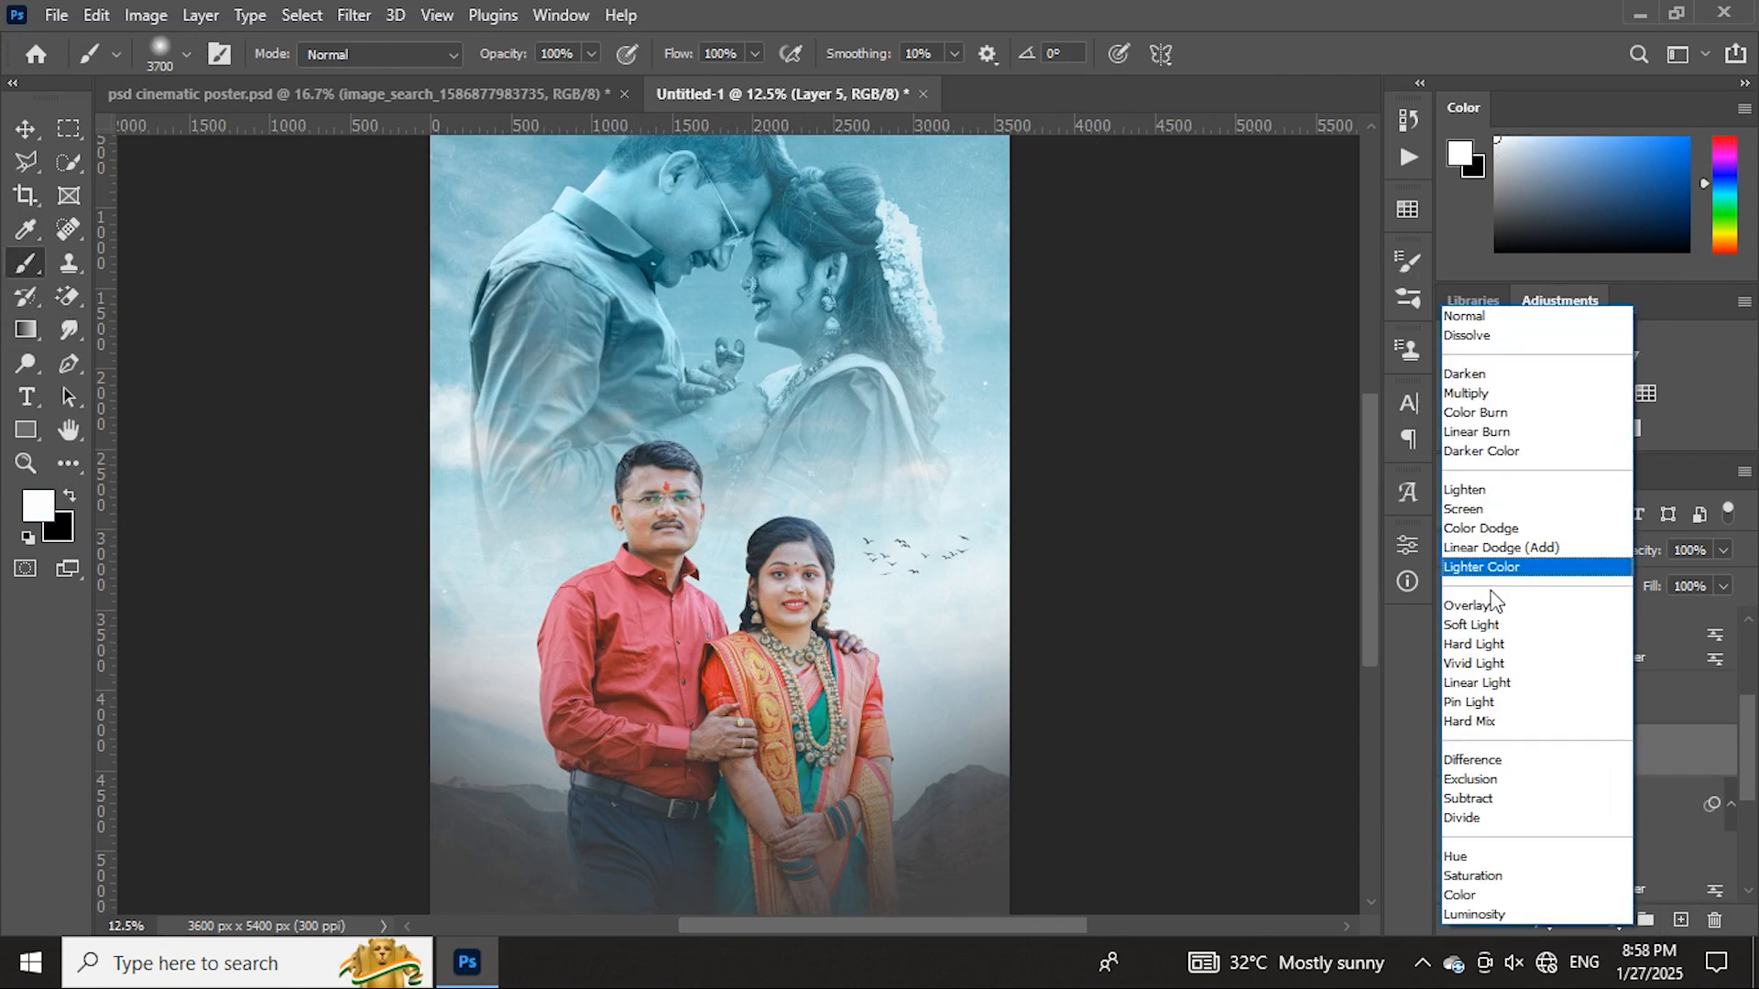
{"action": "left_click", "coordinate": [1472, 617]}
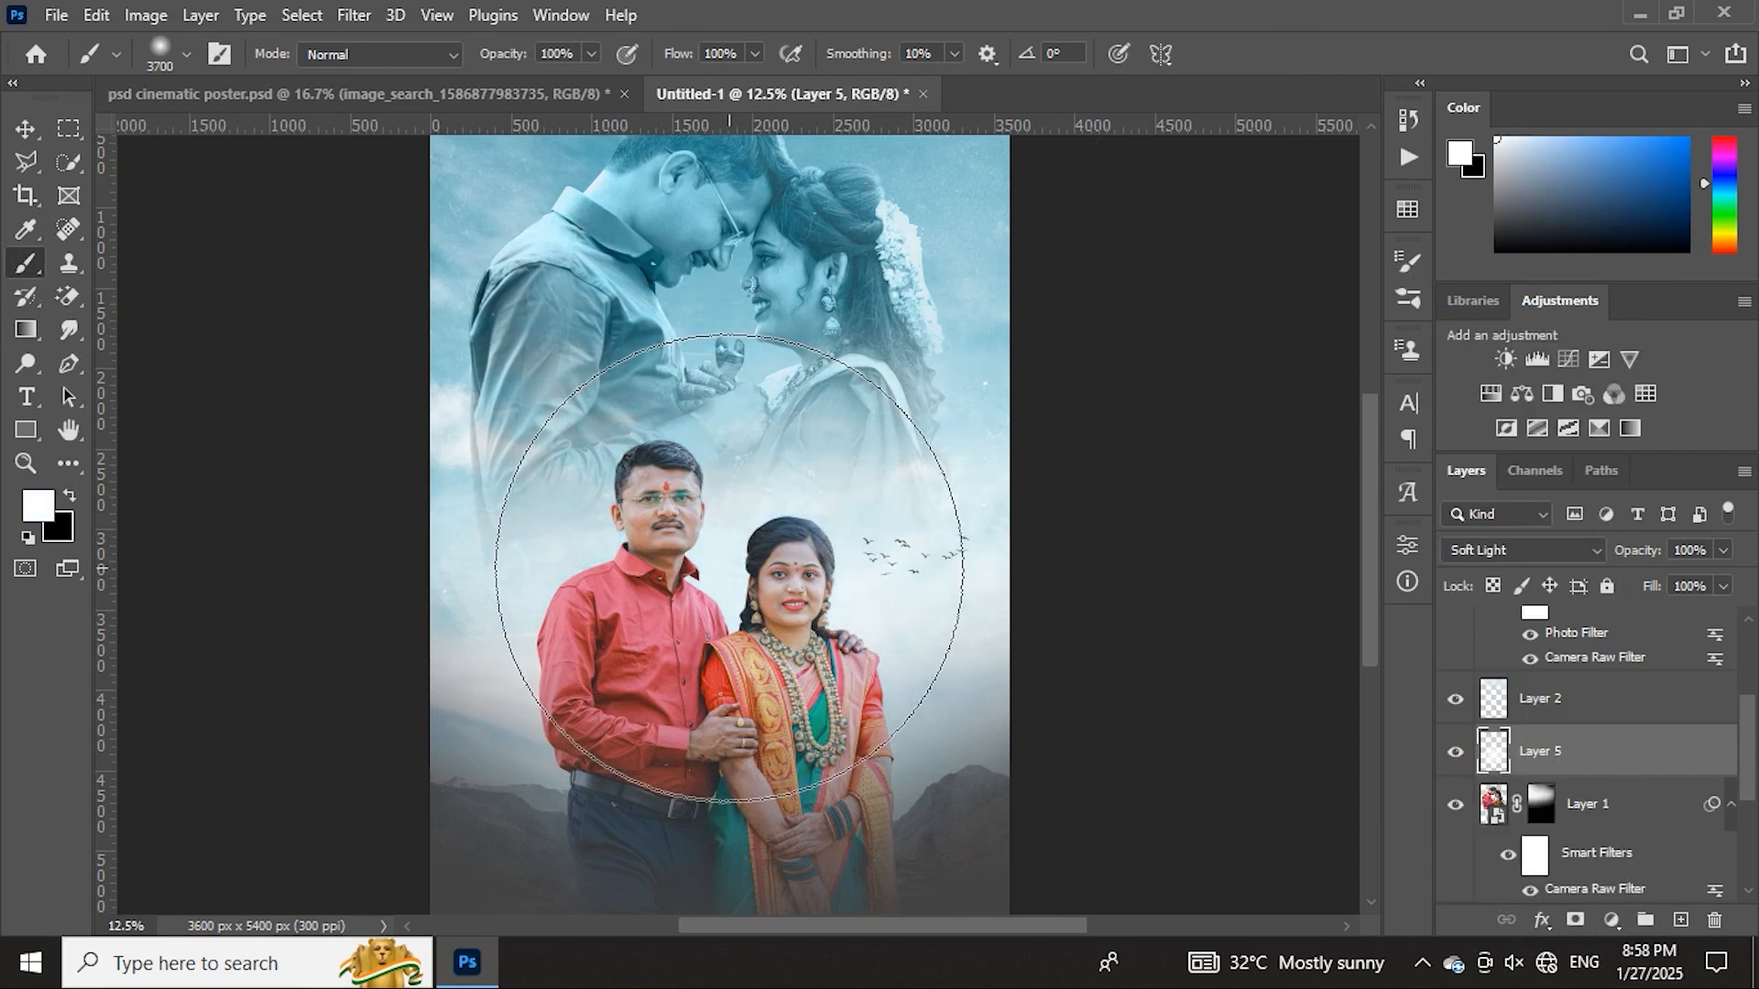
- Reduce the soft white brush to 2100 px
{"action": "key", "text": "bracketleft"}
{"action": "key", "text": "bracketleft"}
{"action": "key", "text": "bracketleft"}
{"action": "key", "text": "bracketleft"}
{"action": "key", "text": "bracketleft"}
{"action": "key", "text": "bracketleft"}
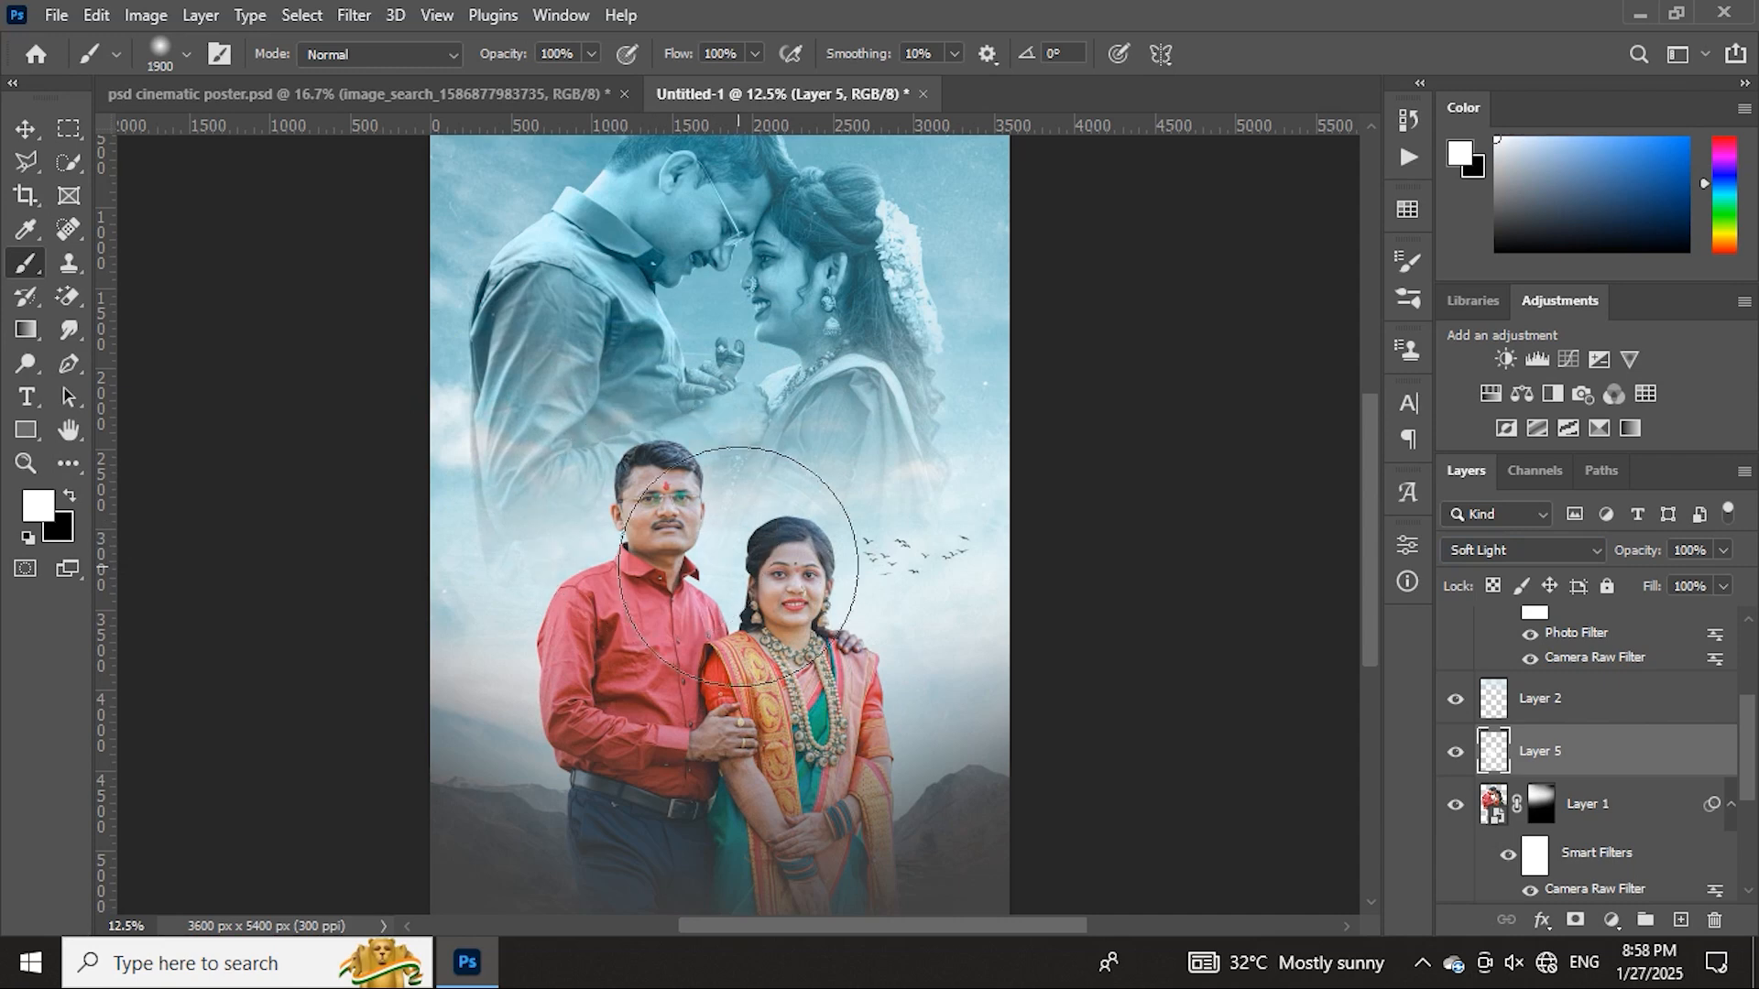
{"action": "key", "text": "bracketright"}
{"action": "key", "text": "bracketright"}
{"action": "key", "text": "bracketright"}
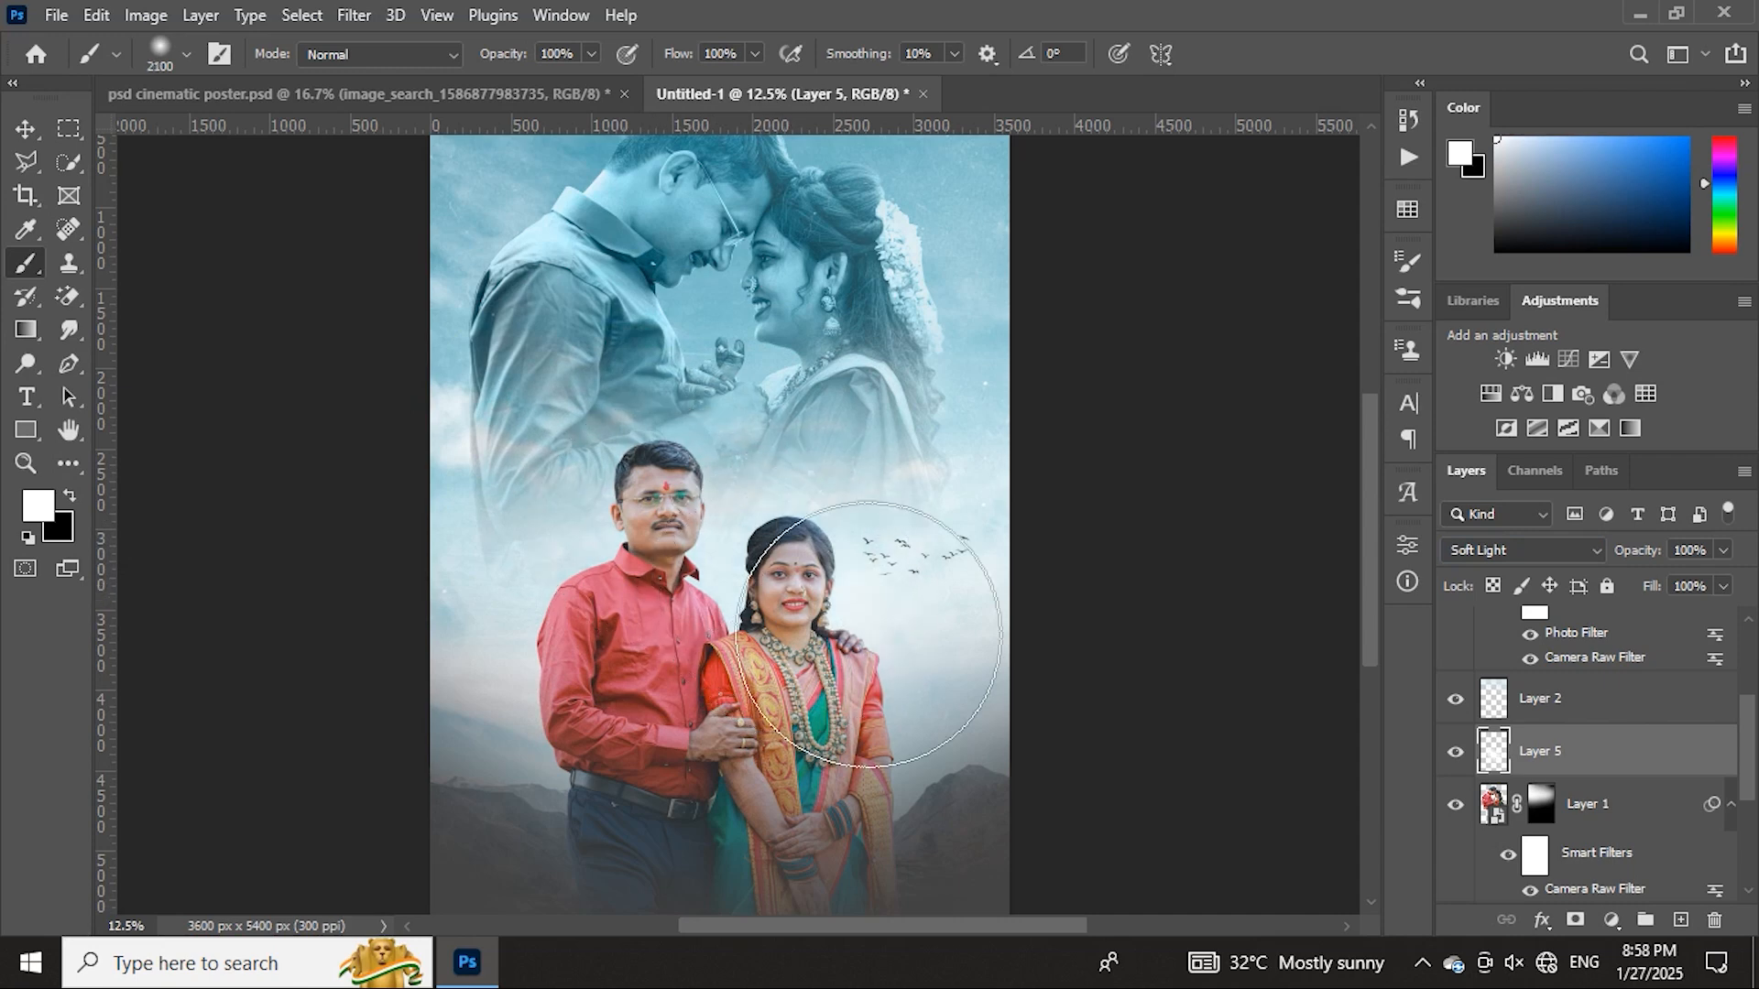
- Scale the faded couple photo on Layer 1 to 104.25% and commit the transform
{"action": "left_click", "coordinate": [27, 133]}
{"action": "key", "text": "ctrl+minus"}
{"action": "key", "text": "ctrl+minus"}
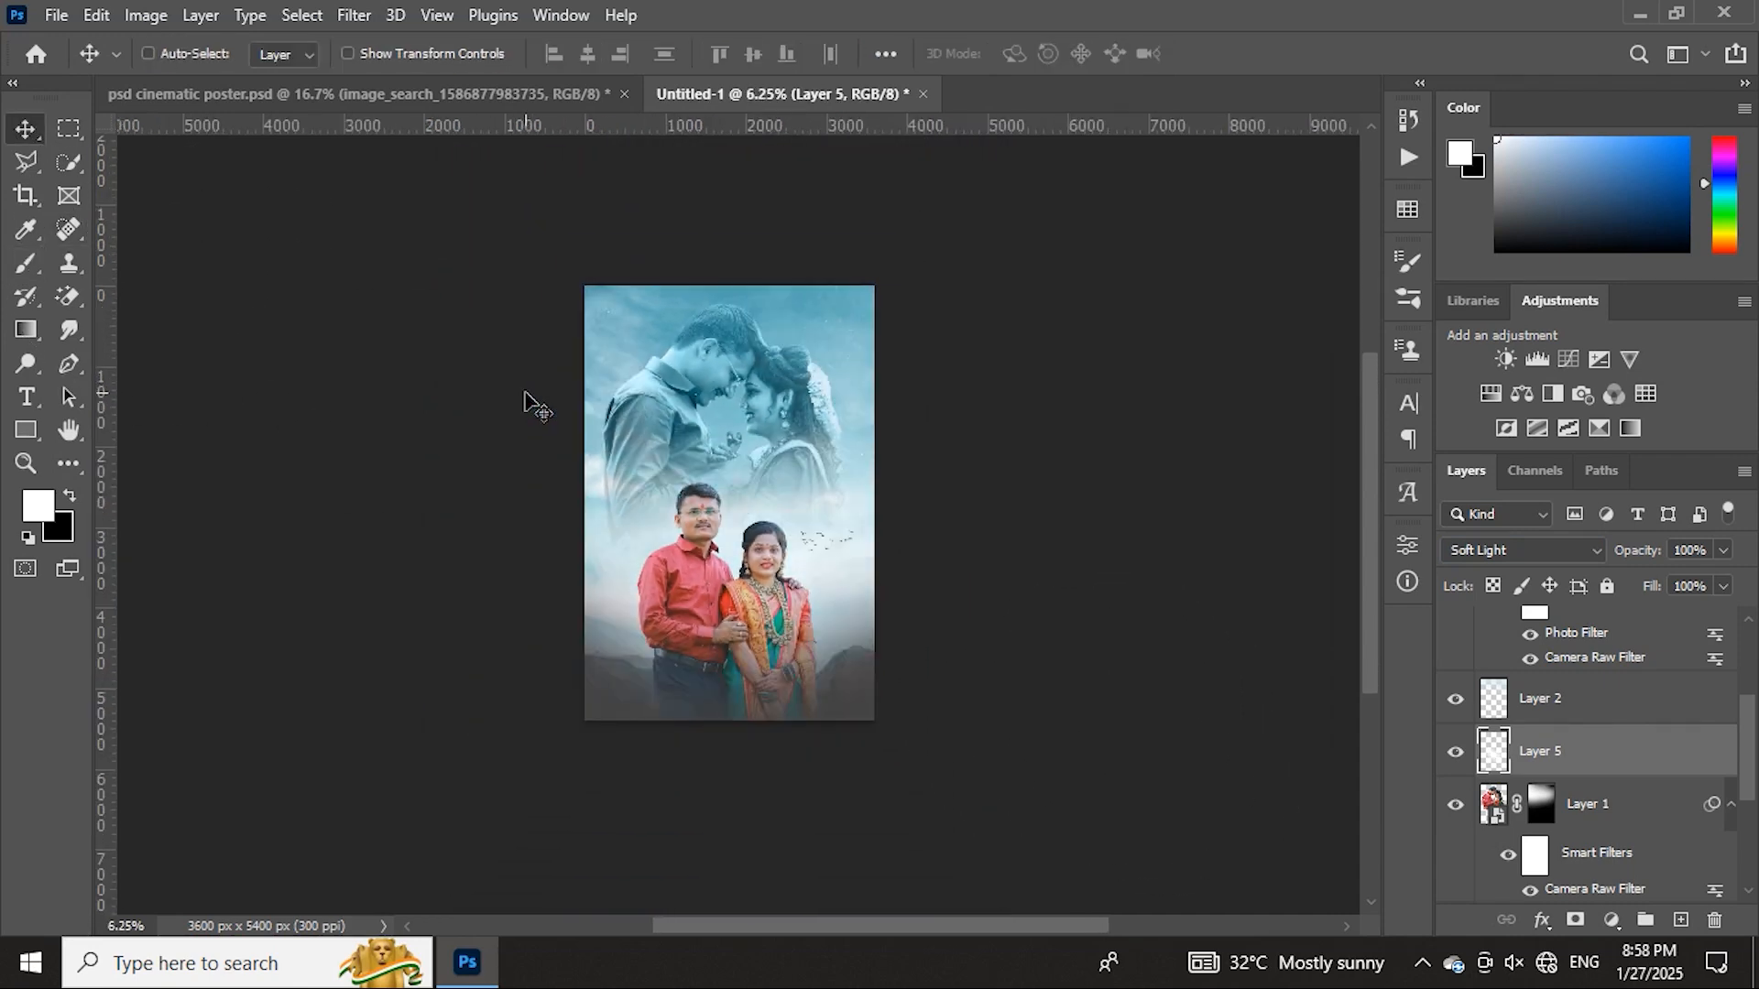
{"action": "key", "text": "ctrl+plus"}
{"action": "key", "text": "ctrl+plus"}
{"action": "key", "text": "ctrl+plus"}
{"action": "key", "text": "ctrl+minus"}
{"action": "key", "text": "ctrl+minus"}
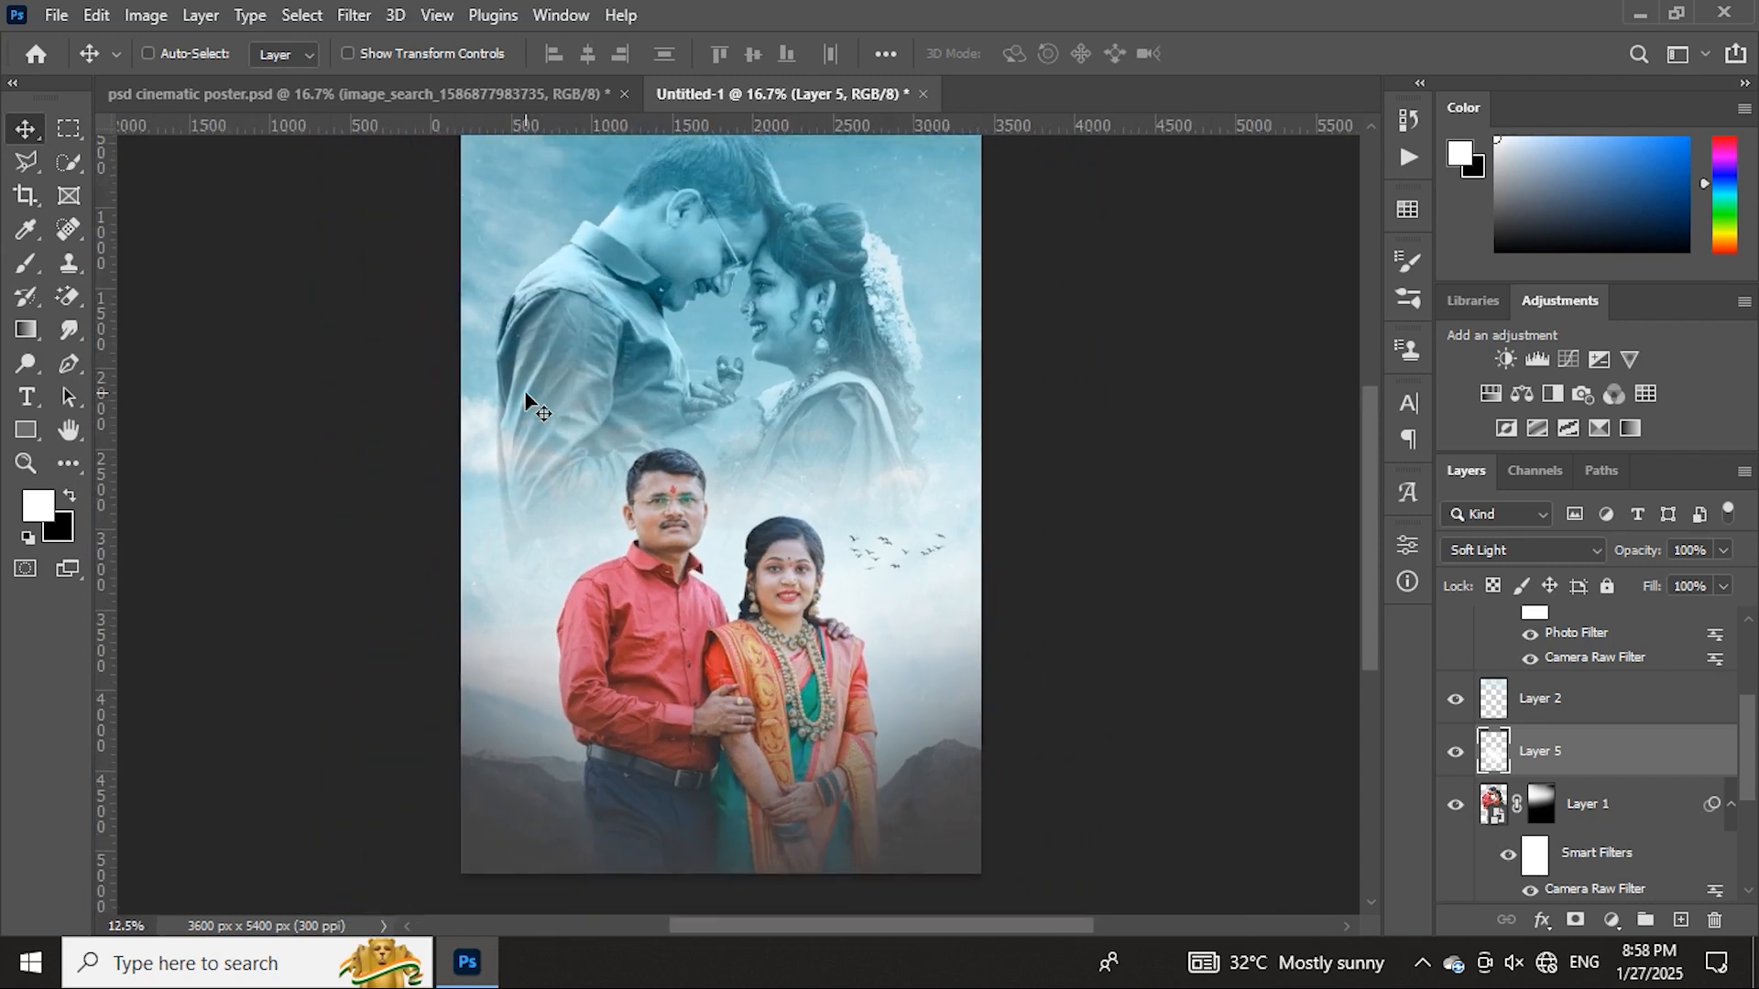
{"action": "scroll", "coordinate": [527, 402], "scroll_direction": "up", "scroll_amount": 1}
{"action": "left_click", "coordinate": [937, 626]}
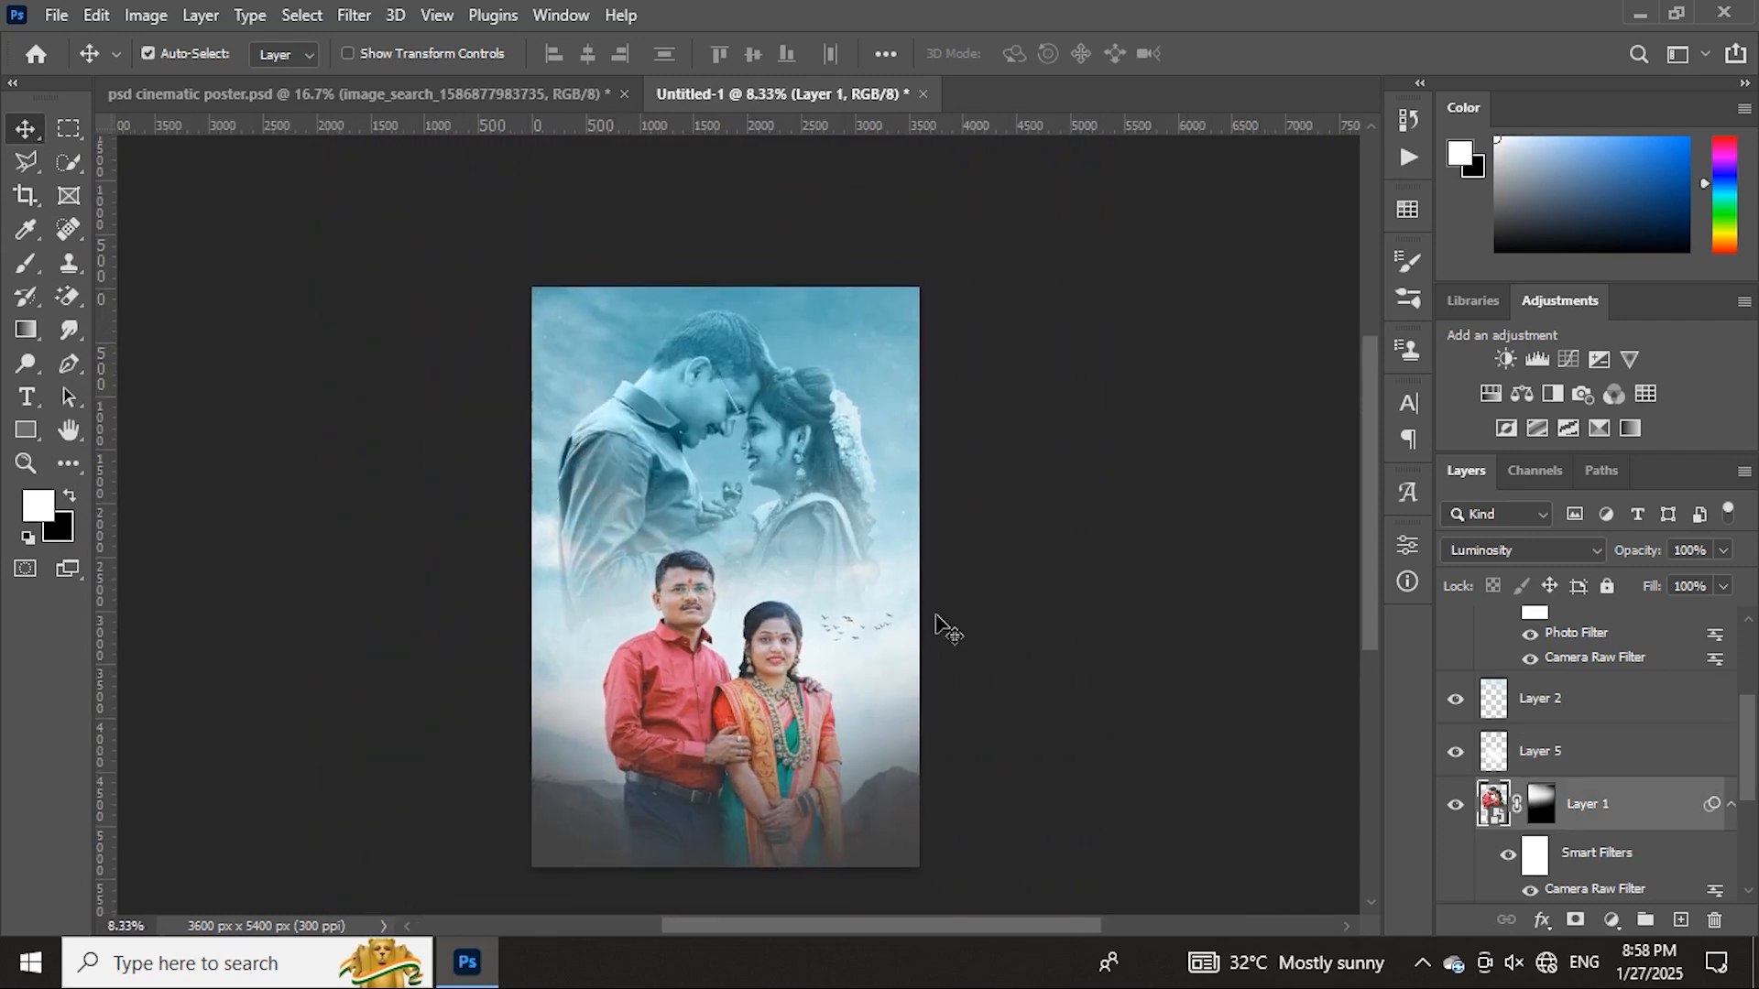
{"action": "key", "text": "ctrl+t"}
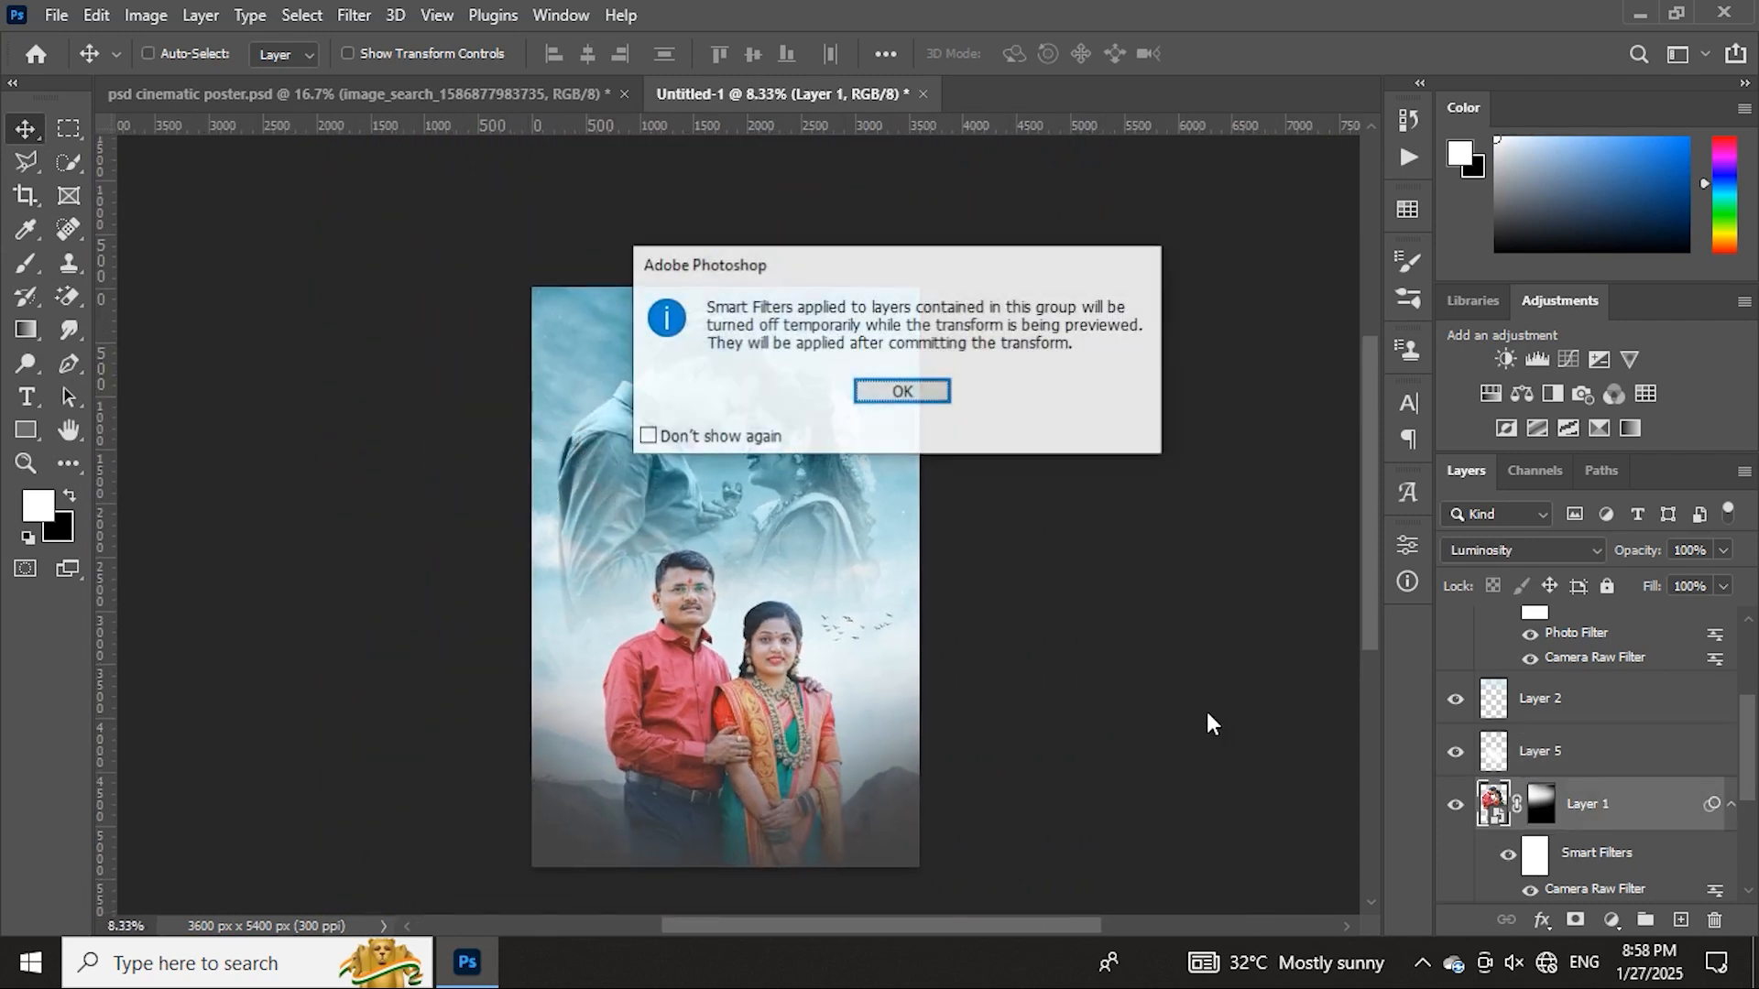
{"action": "left_click", "coordinate": [903, 390]}
{"action": "left_click_drag", "start_coordinate": [729, 676], "coordinate": [726, 687]}
{"action": "left_click", "coordinate": [1277, 55]}
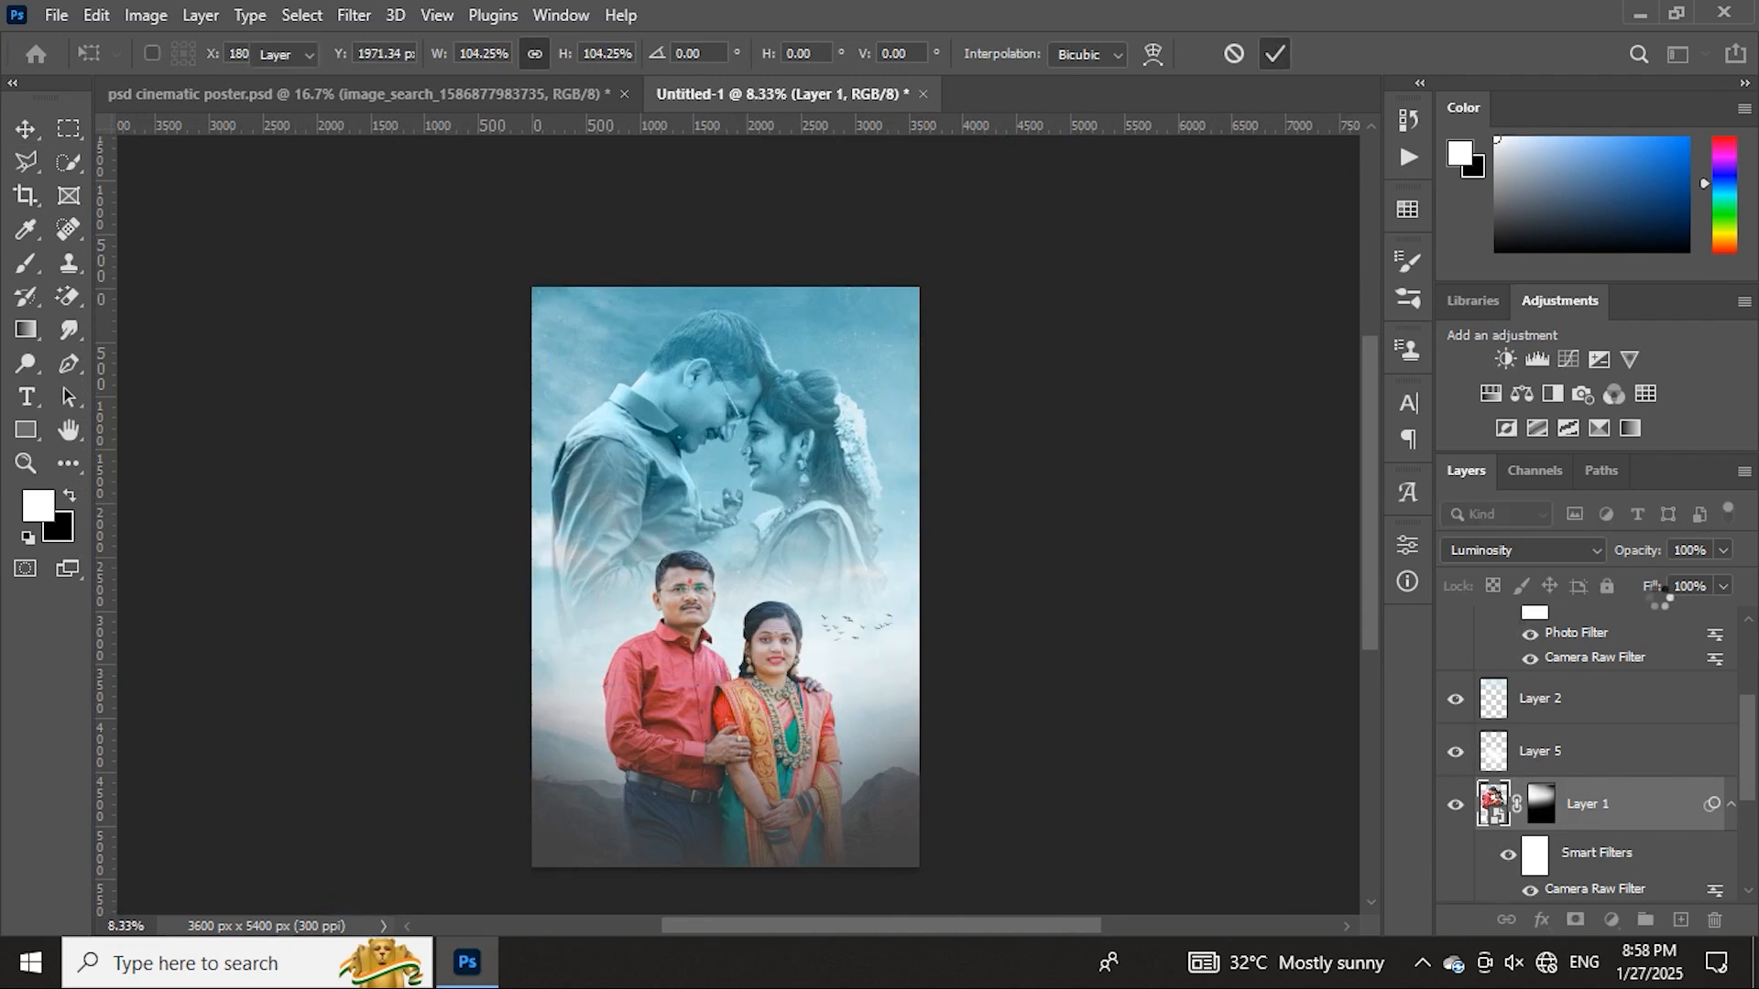
{"action": "left_click_drag", "start_coordinate": [1620, 550], "coordinate": [1665, 555]}
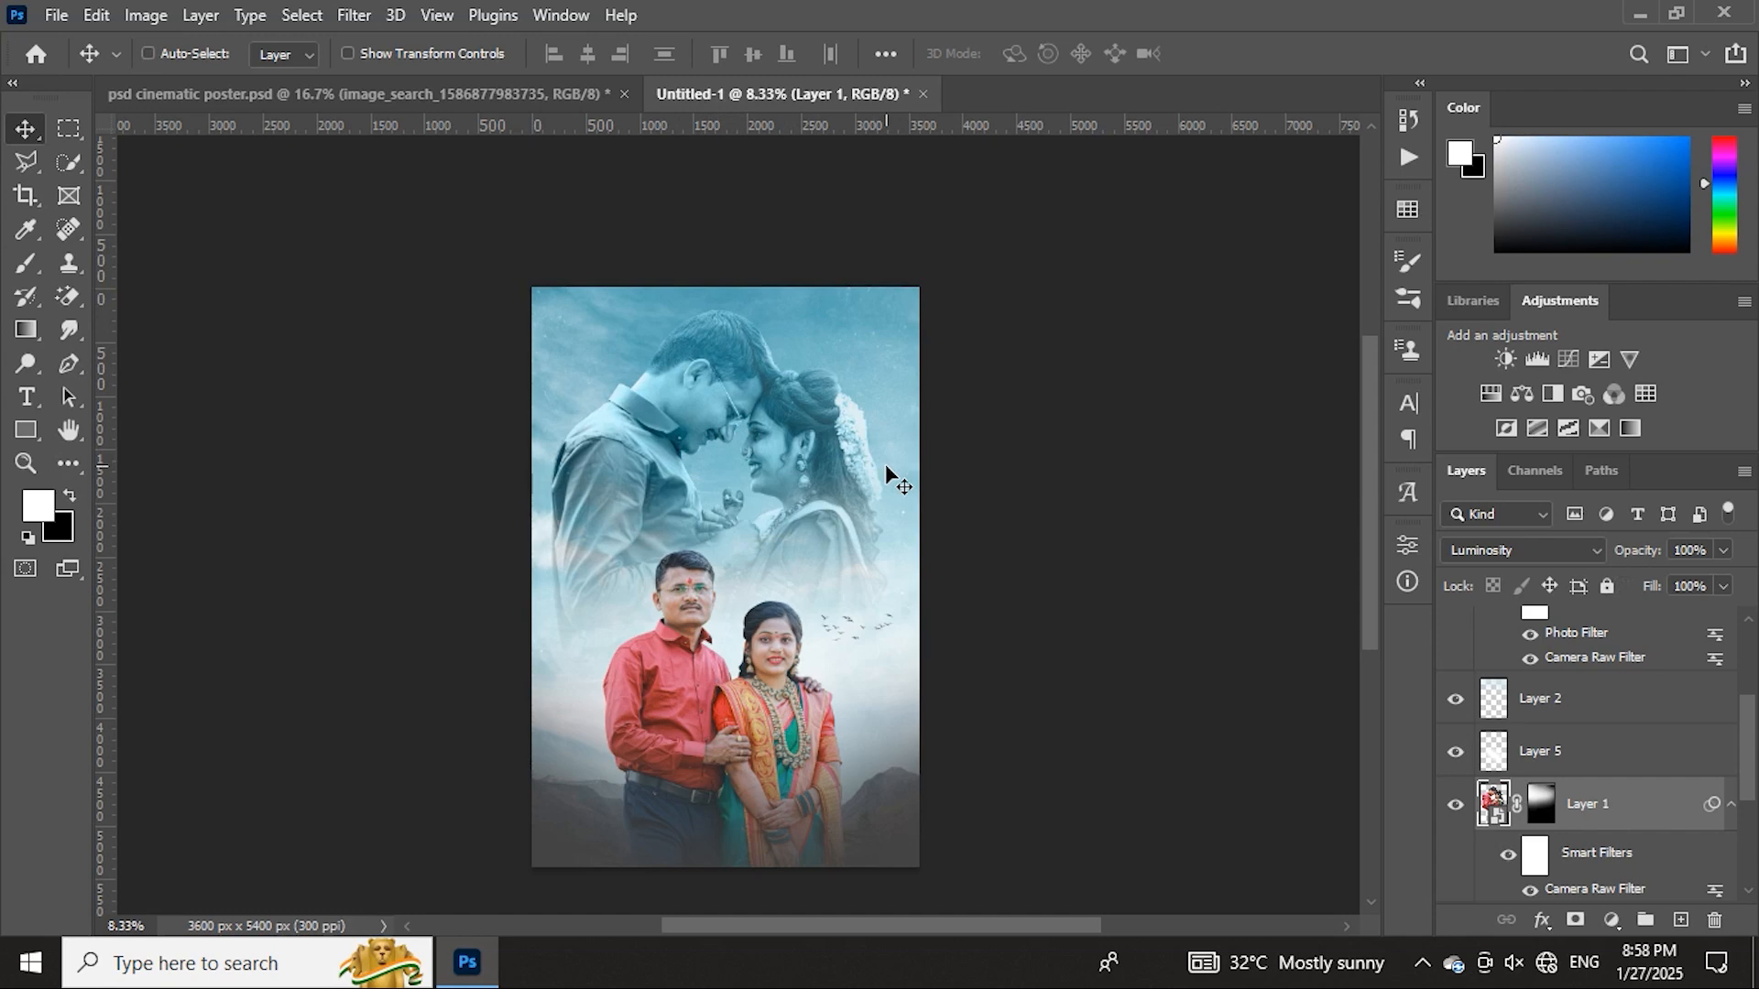
{"action": "key", "text": "ctrl+b"}
{"action": "left_click_drag", "start_coordinate": [796, 164], "coordinate": [1262, 338]}
{"action": "left_click_drag", "start_coordinate": [1279, 520], "coordinate": [1387, 557]}
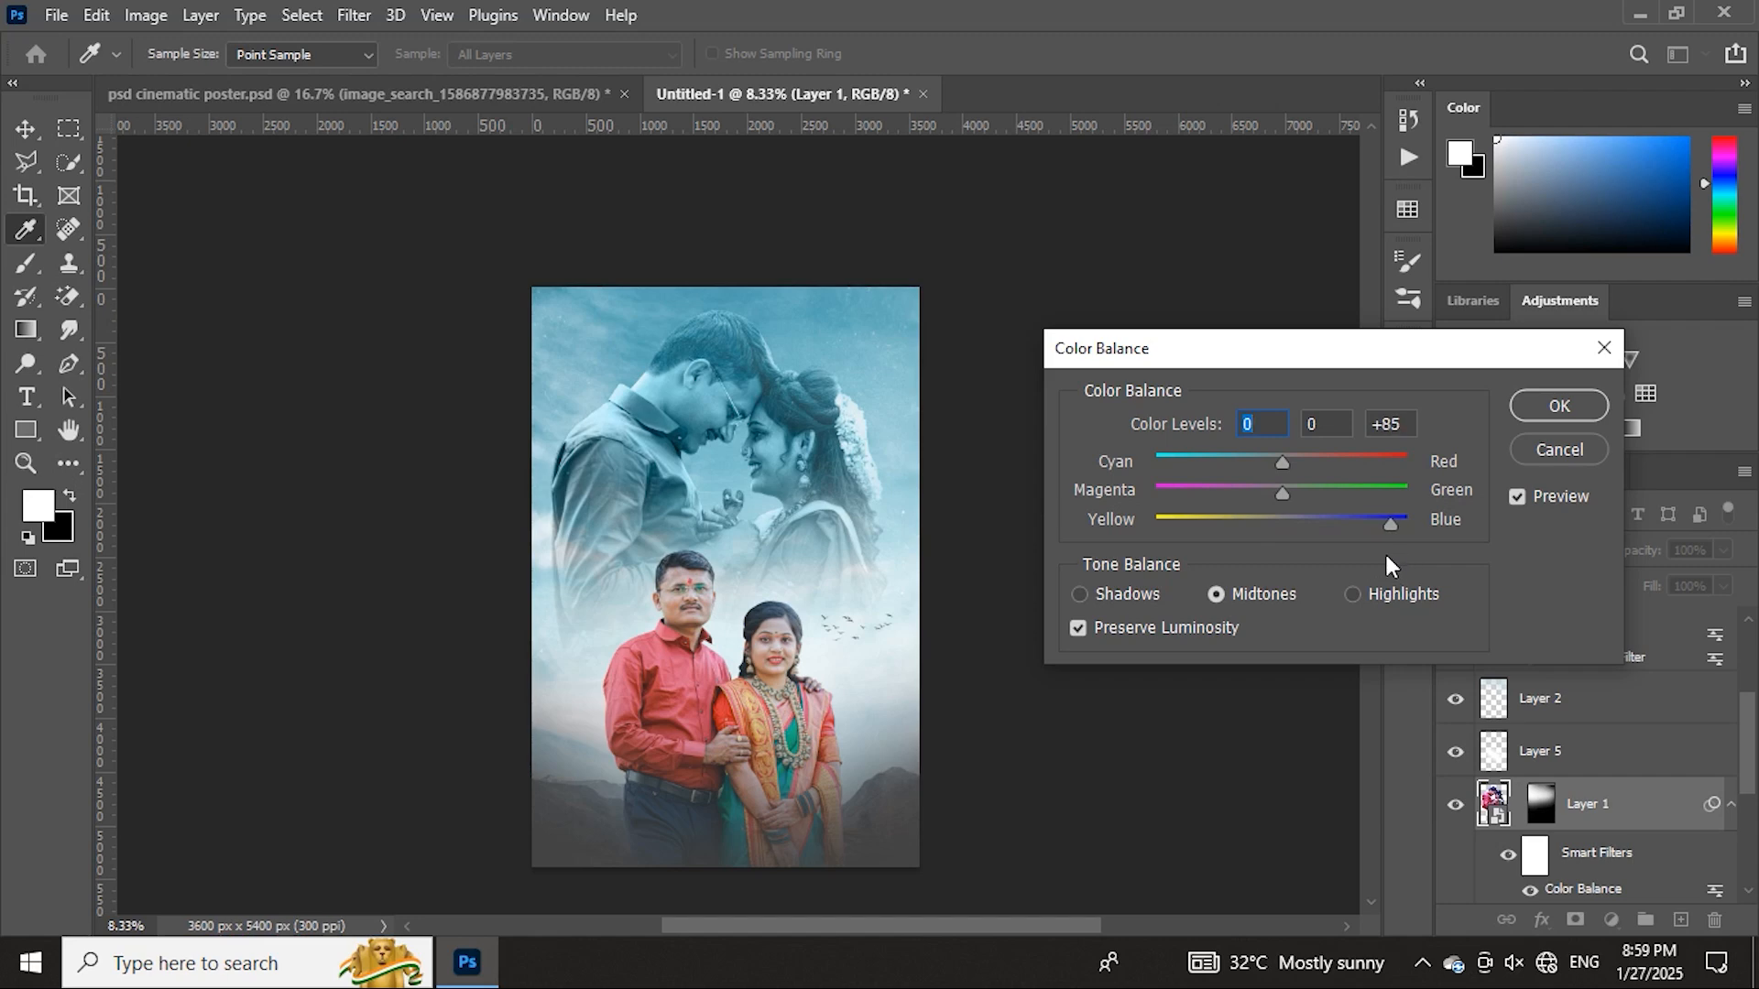
{"action": "key", "text": "Tab"}
{"action": "key", "text": "Tab"}
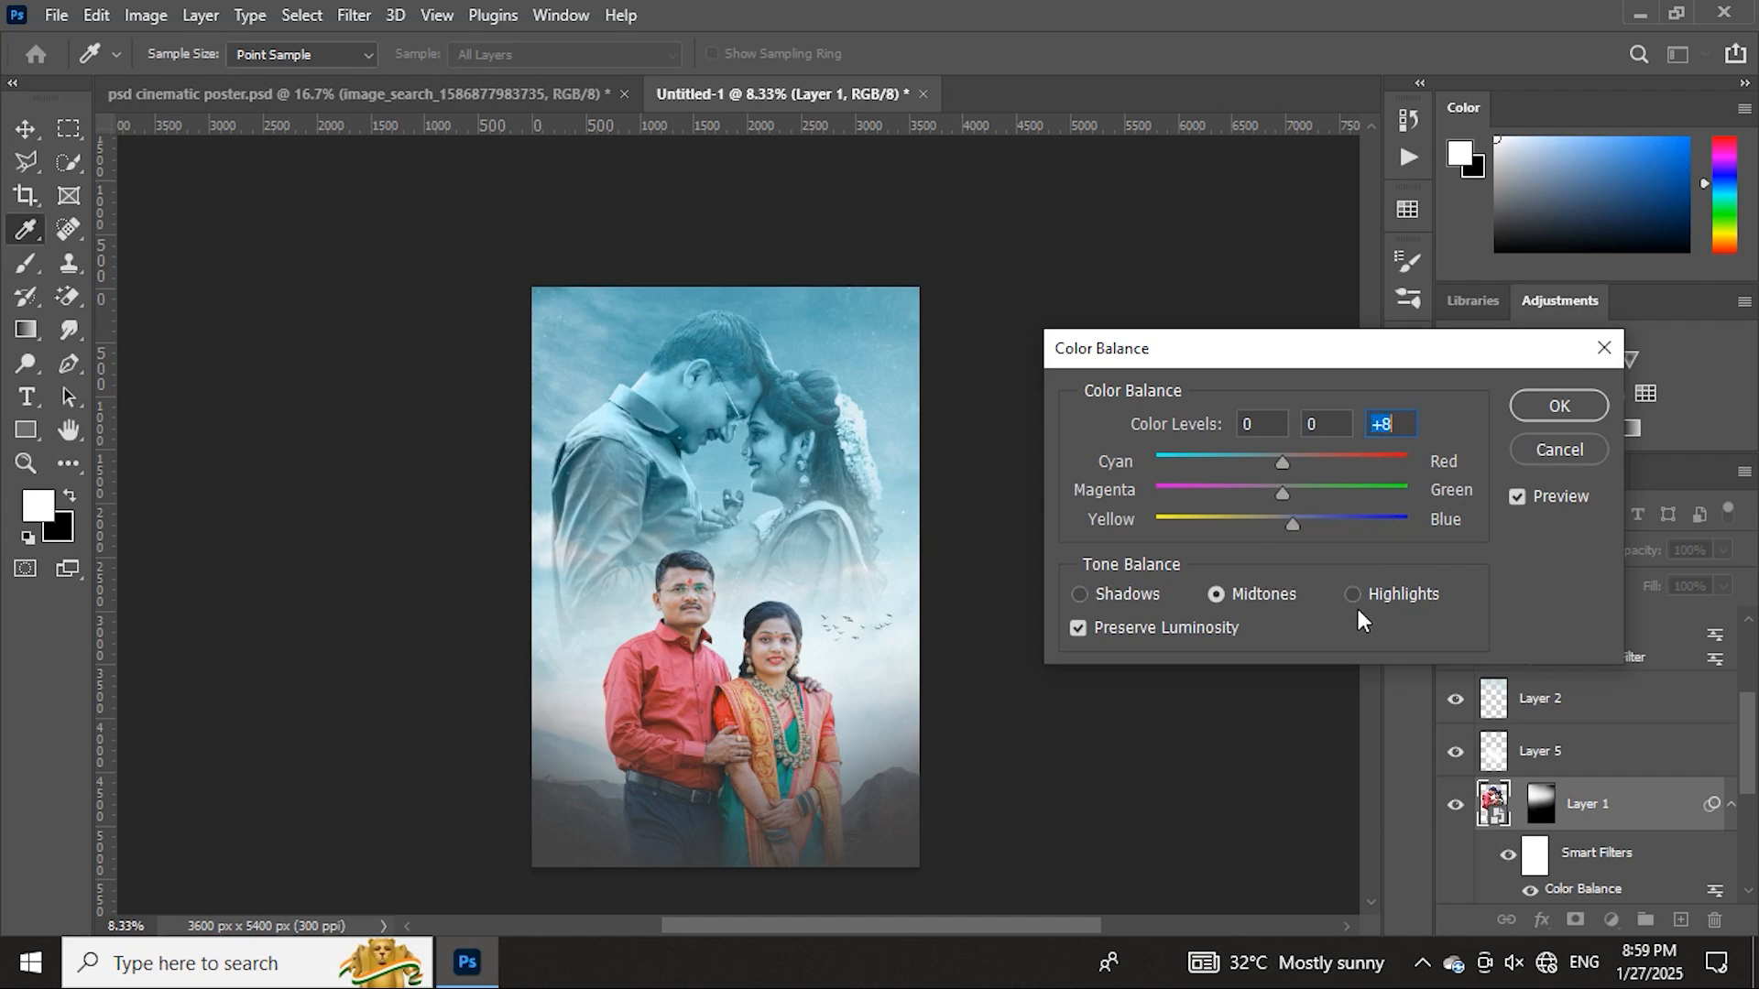
{"action": "left_click", "coordinate": [1352, 594]}
{"action": "mouse_move", "coordinate": [1288, 526]}
{"action": "left_mouse_down"}
{"action": "mouse_move", "coordinate": [1311, 535]}
{"action": "mouse_move", "coordinate": [1251, 547]}
{"action": "mouse_move", "coordinate": [1288, 547]}
{"action": "left_mouse_up"}
{"action": "left_click_drag", "start_coordinate": [1284, 524], "coordinate": [1281, 524]}
{"action": "left_click", "coordinate": [1548, 449]}
- Set the opacity of the faded couple photo on Layer 1 to 90% and toggle its visibility to compare
{"action": "scroll", "coordinate": [836, 442], "scroll_direction": "up", "scroll_amount": 1}
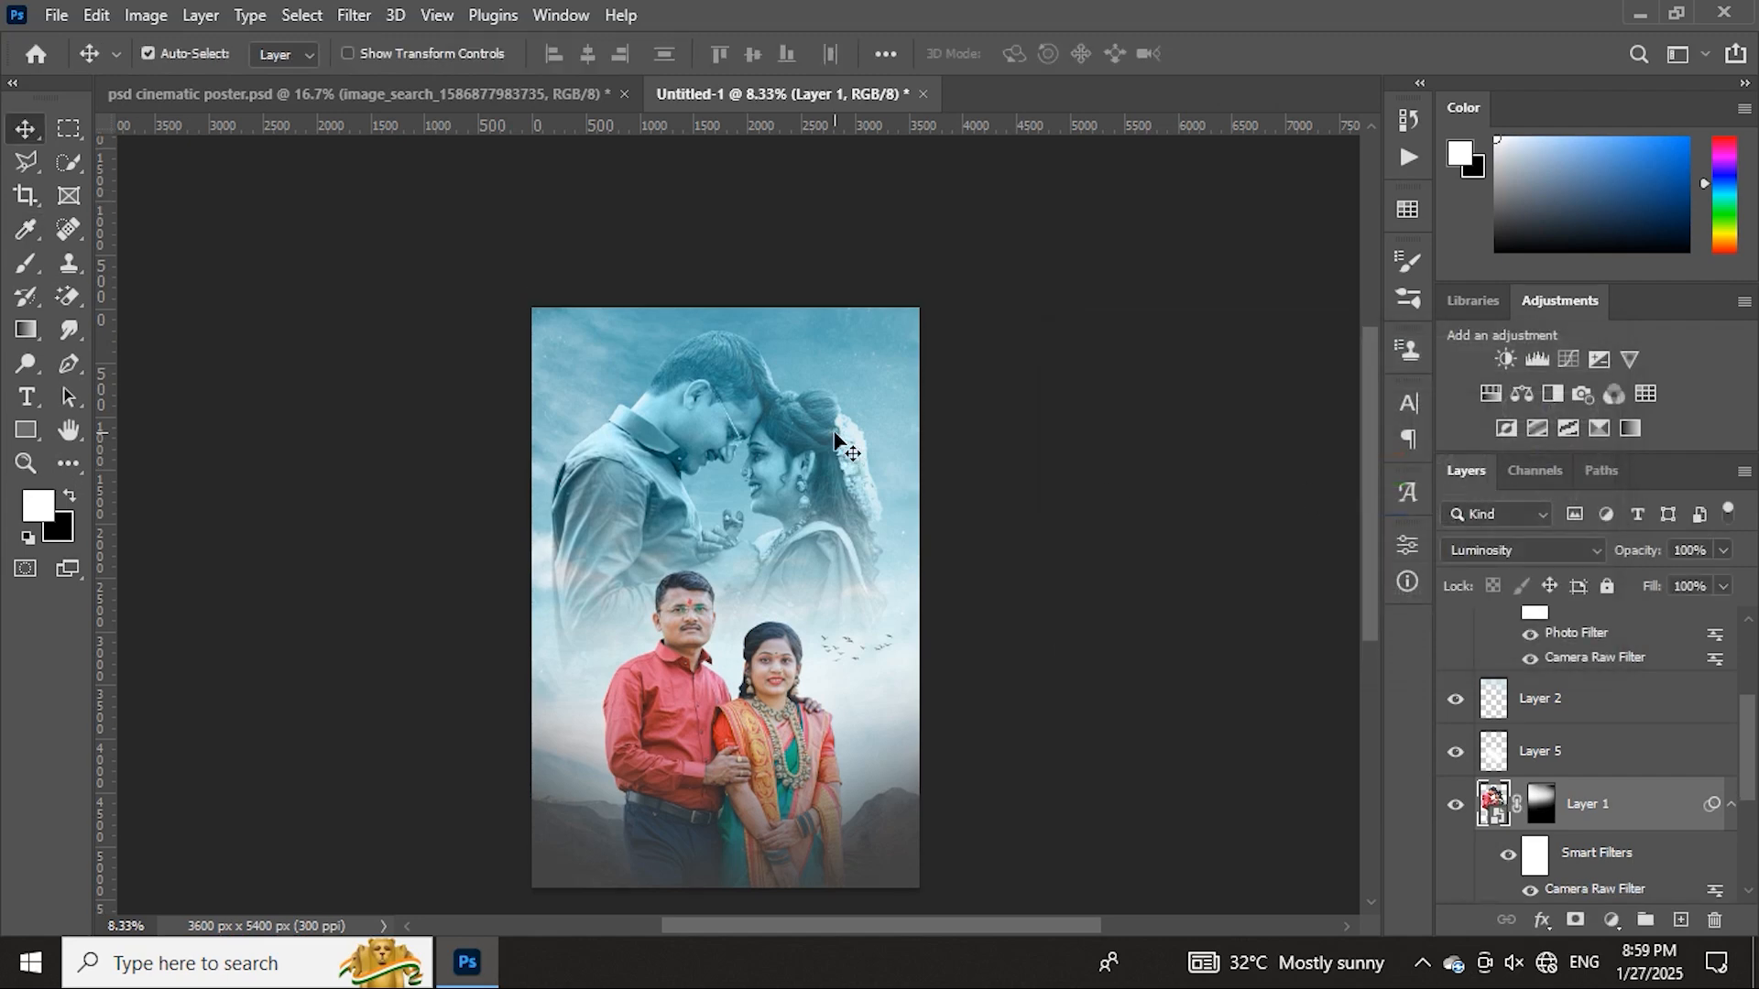
{"action": "key", "text": "ctrl+plus"}
{"action": "key", "text": "ctrl+plus"}
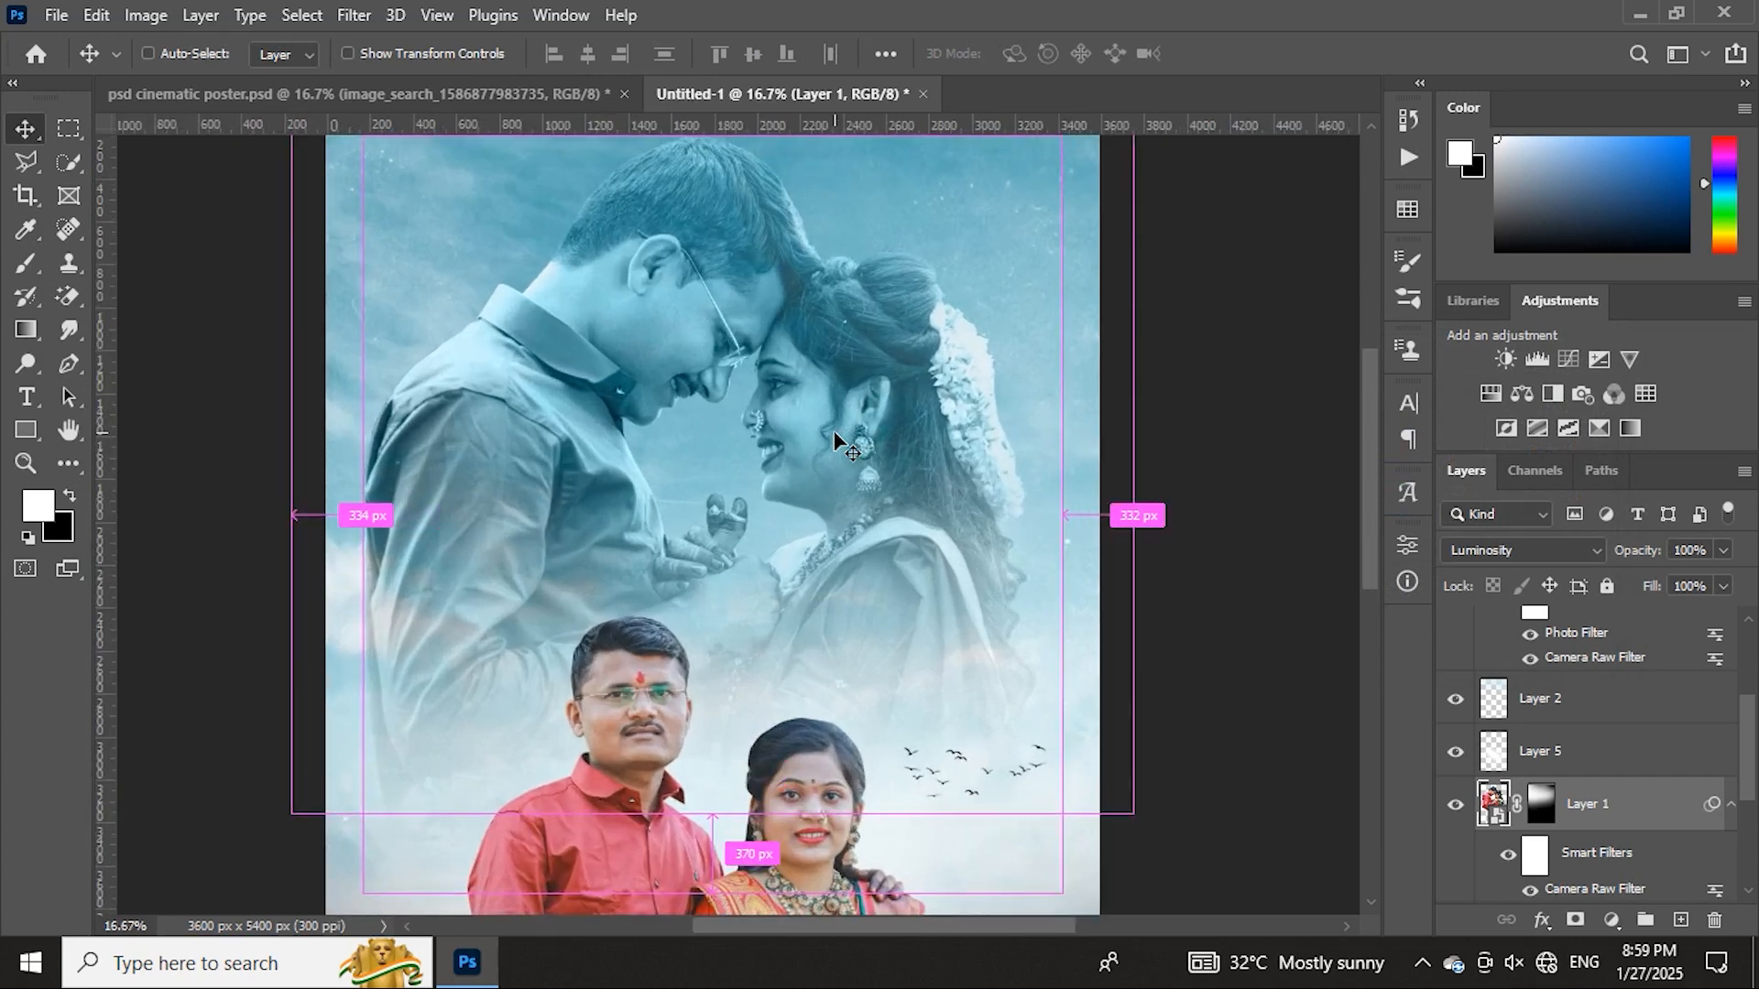
{"action": "key", "text": "ctrl+minus"}
{"action": "key", "text": "ctrl+minus"}
{"action": "key", "text": "ctrl+minus"}
{"action": "left_click", "coordinate": [829, 449], "text": "ctrl"}
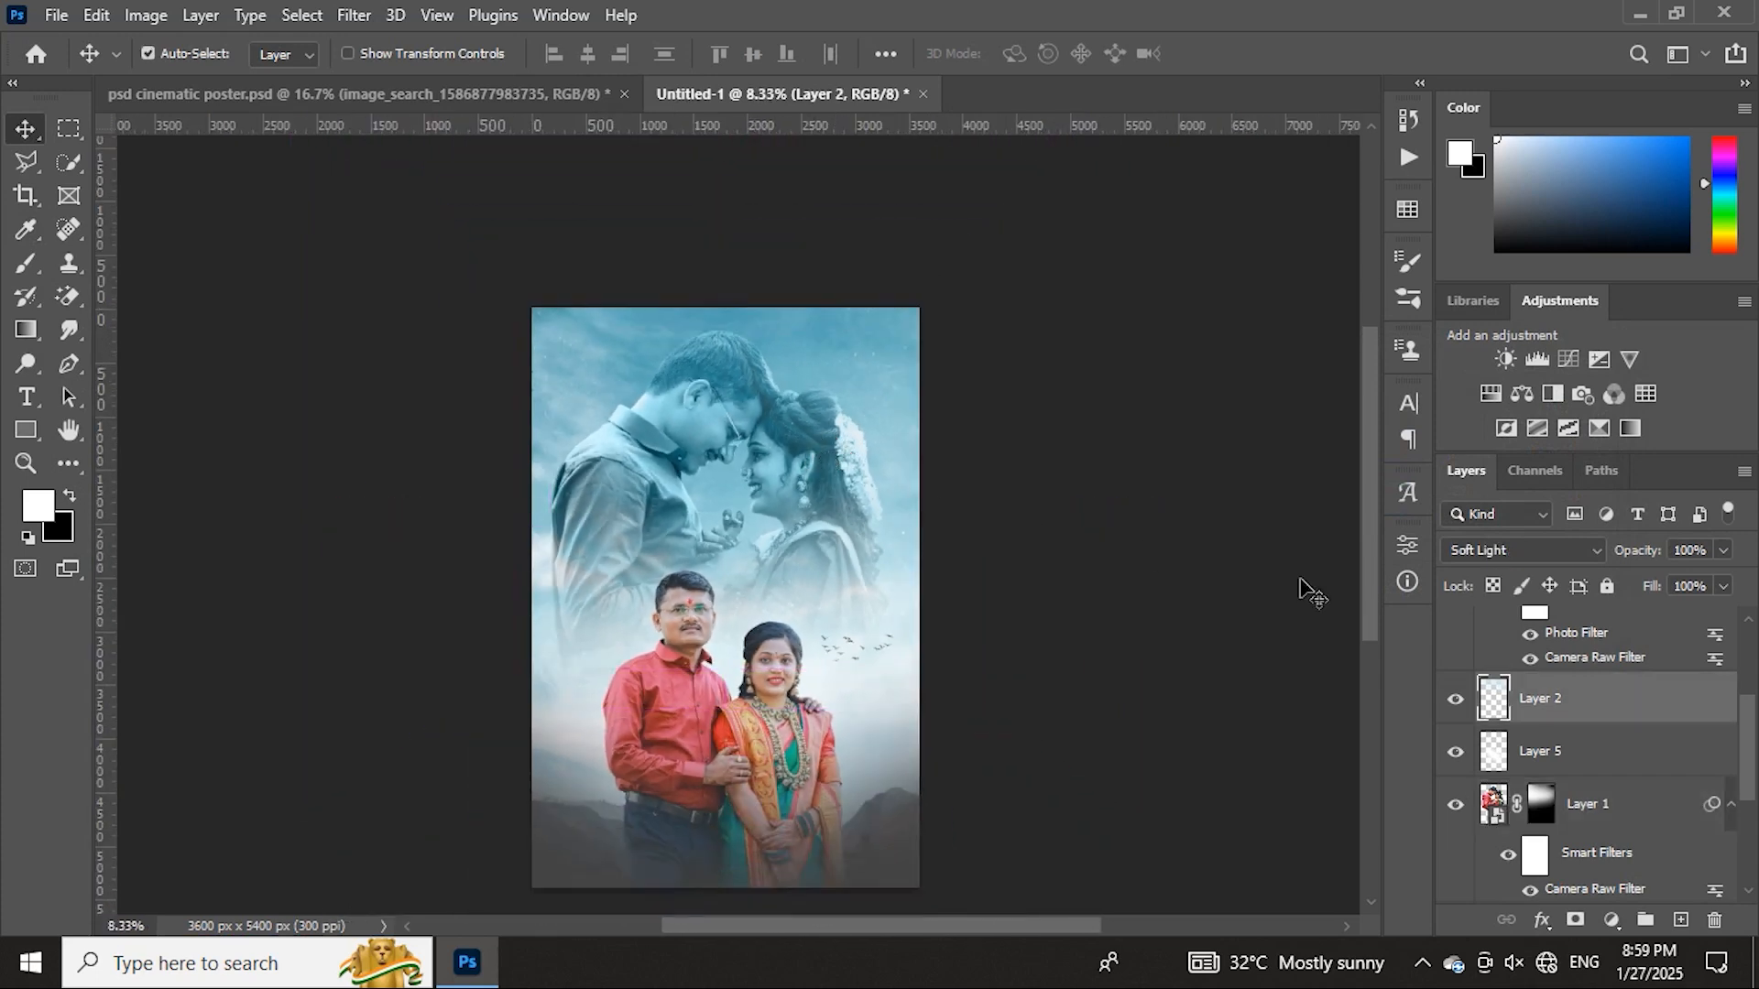
{"action": "left_click", "coordinate": [1662, 822]}
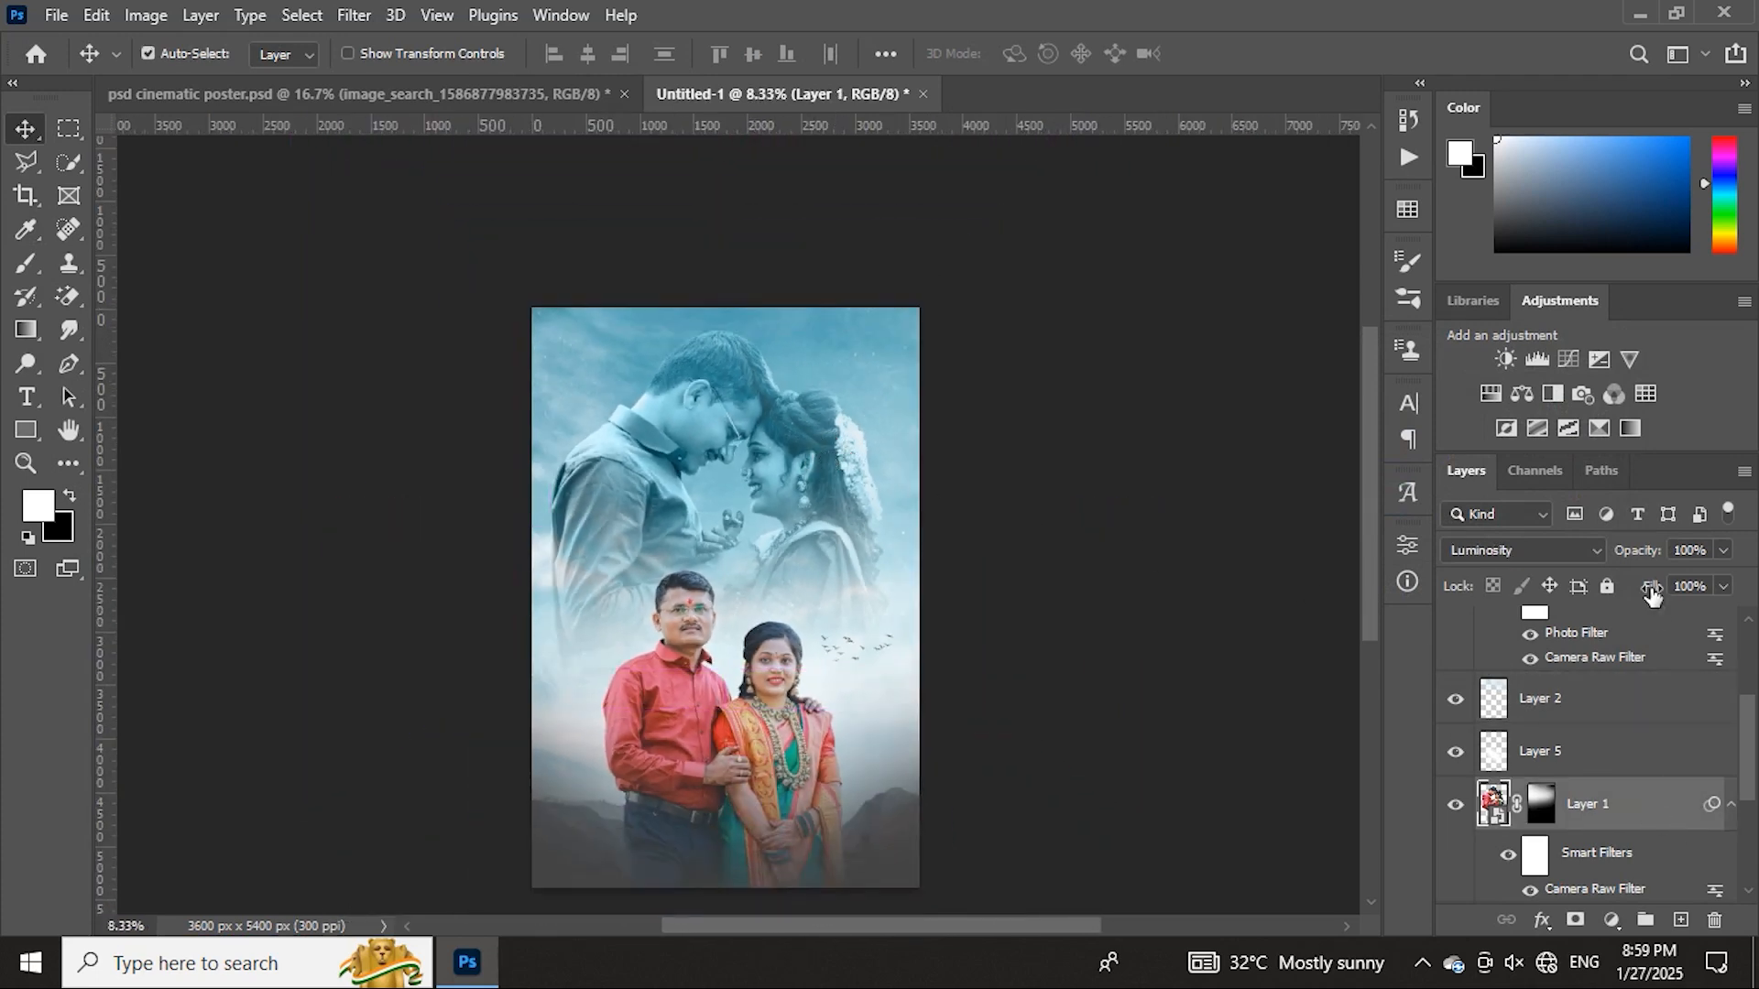
{"action": "left_click", "coordinate": [1686, 551]}
{"action": "double_click", "coordinate": [1707, 549]}
{"action": "type", "text": "90"}
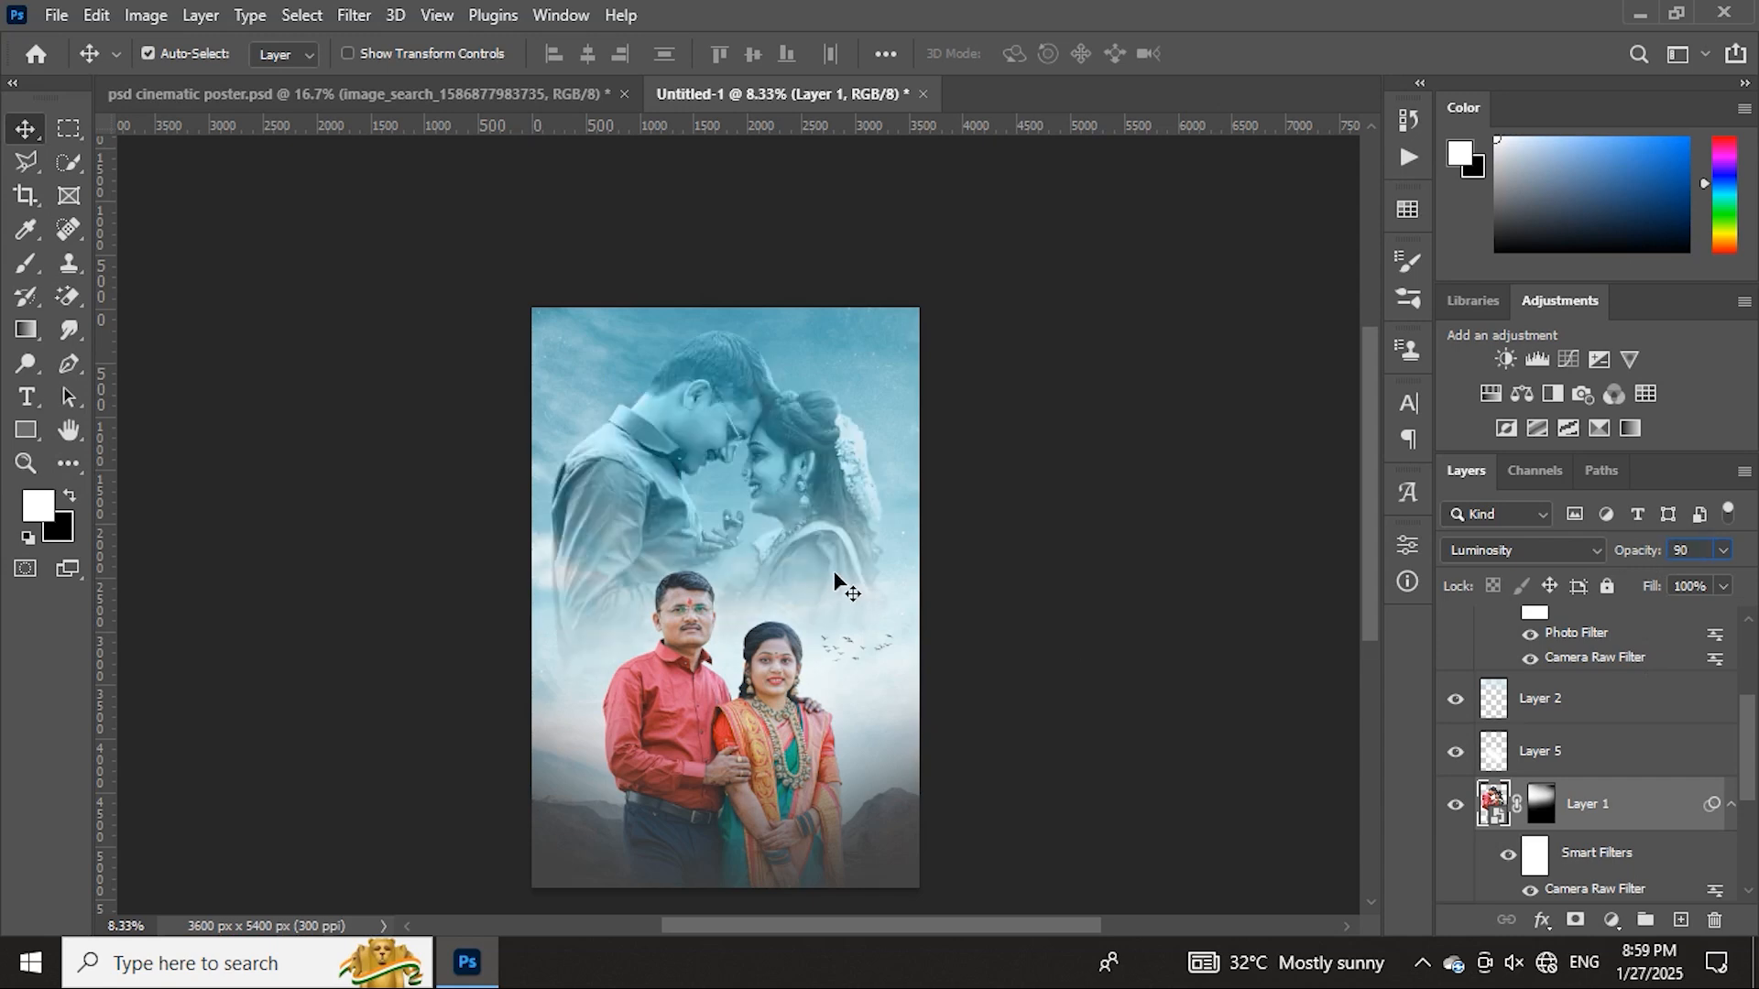
{"action": "left_click", "coordinate": [1189, 687]}
{"action": "left_click", "coordinate": [1455, 804]}
{"action": "left_click", "coordinate": [1455, 804]}
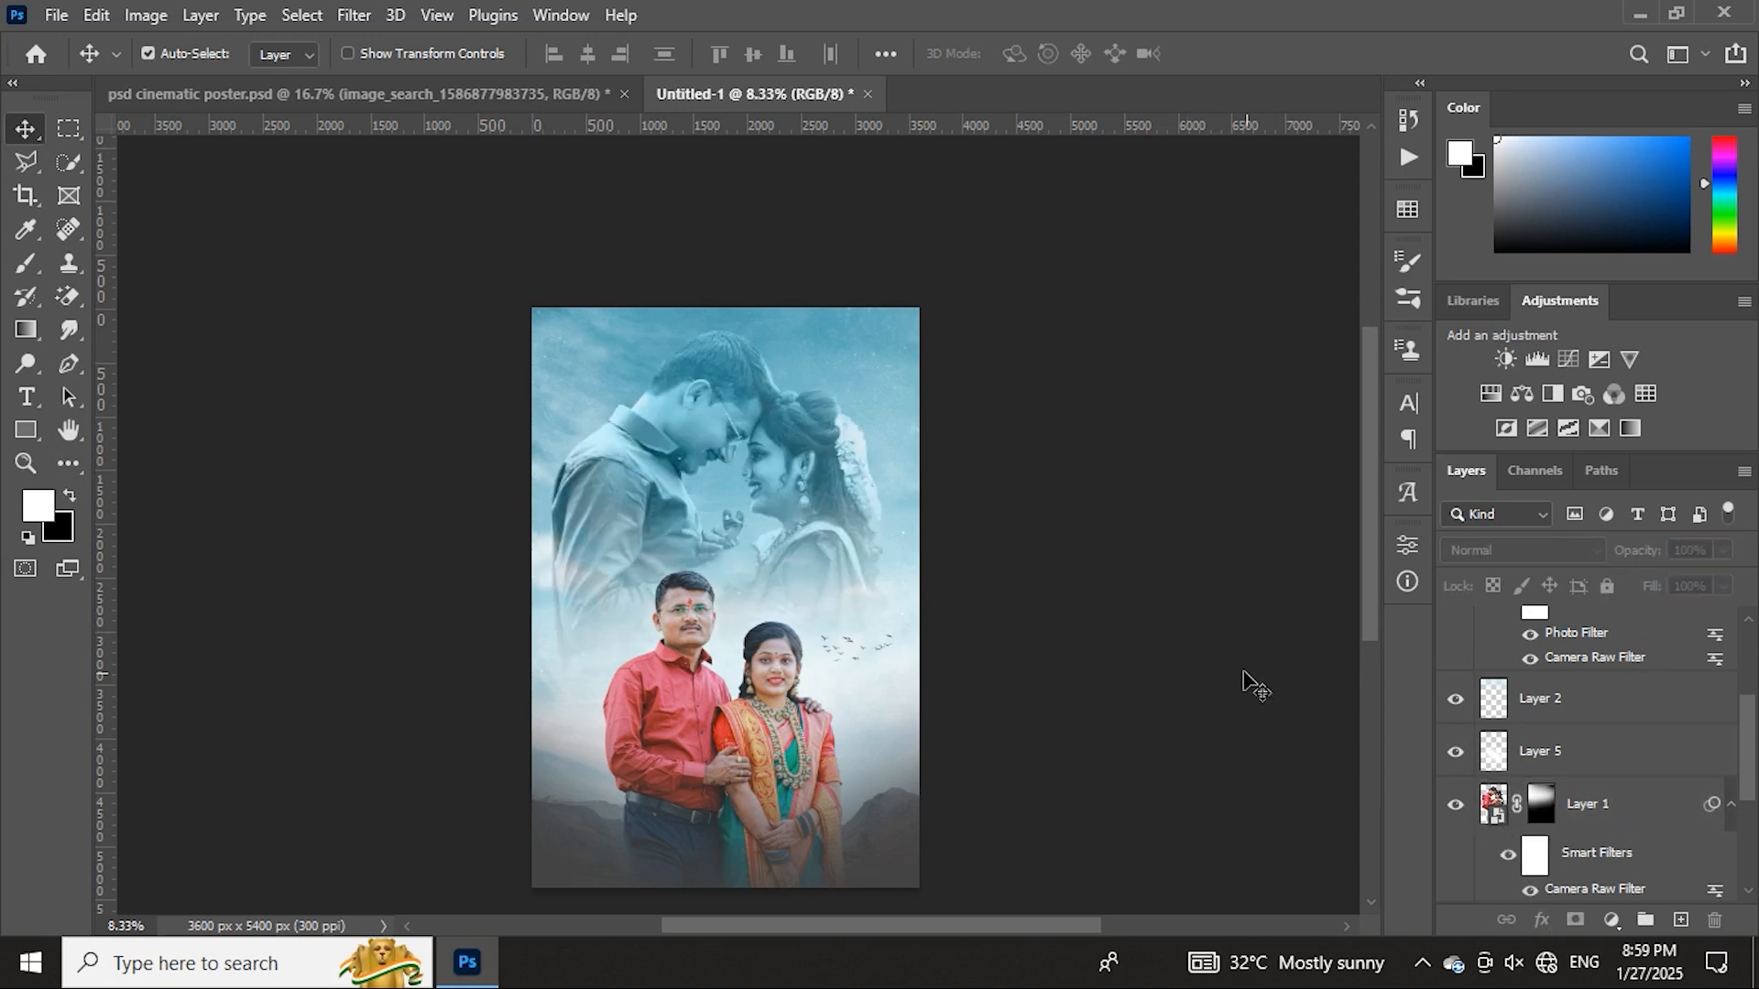
- Copy the quote text "Happiness is a choice that's why I chose you" from psd cinematic poster.psd to the top of the Untitled-1 poster
{"action": "left_click", "coordinate": [332, 95]}
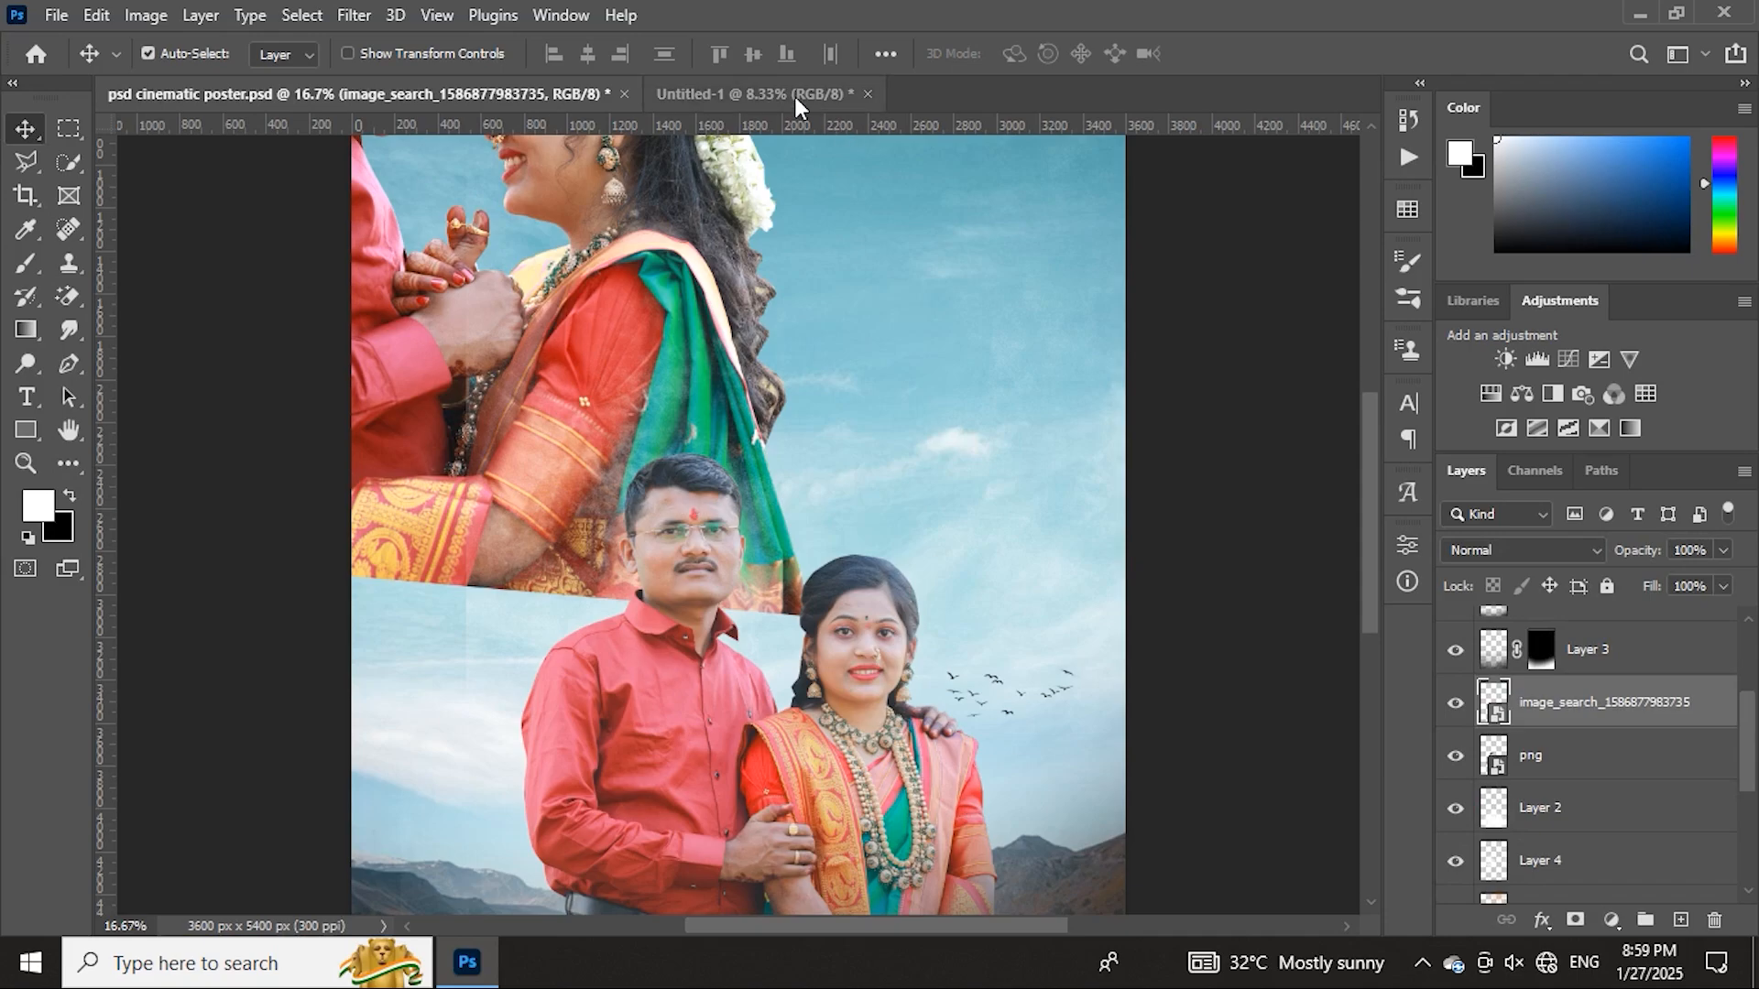
{"action": "left_click", "coordinate": [795, 101]}
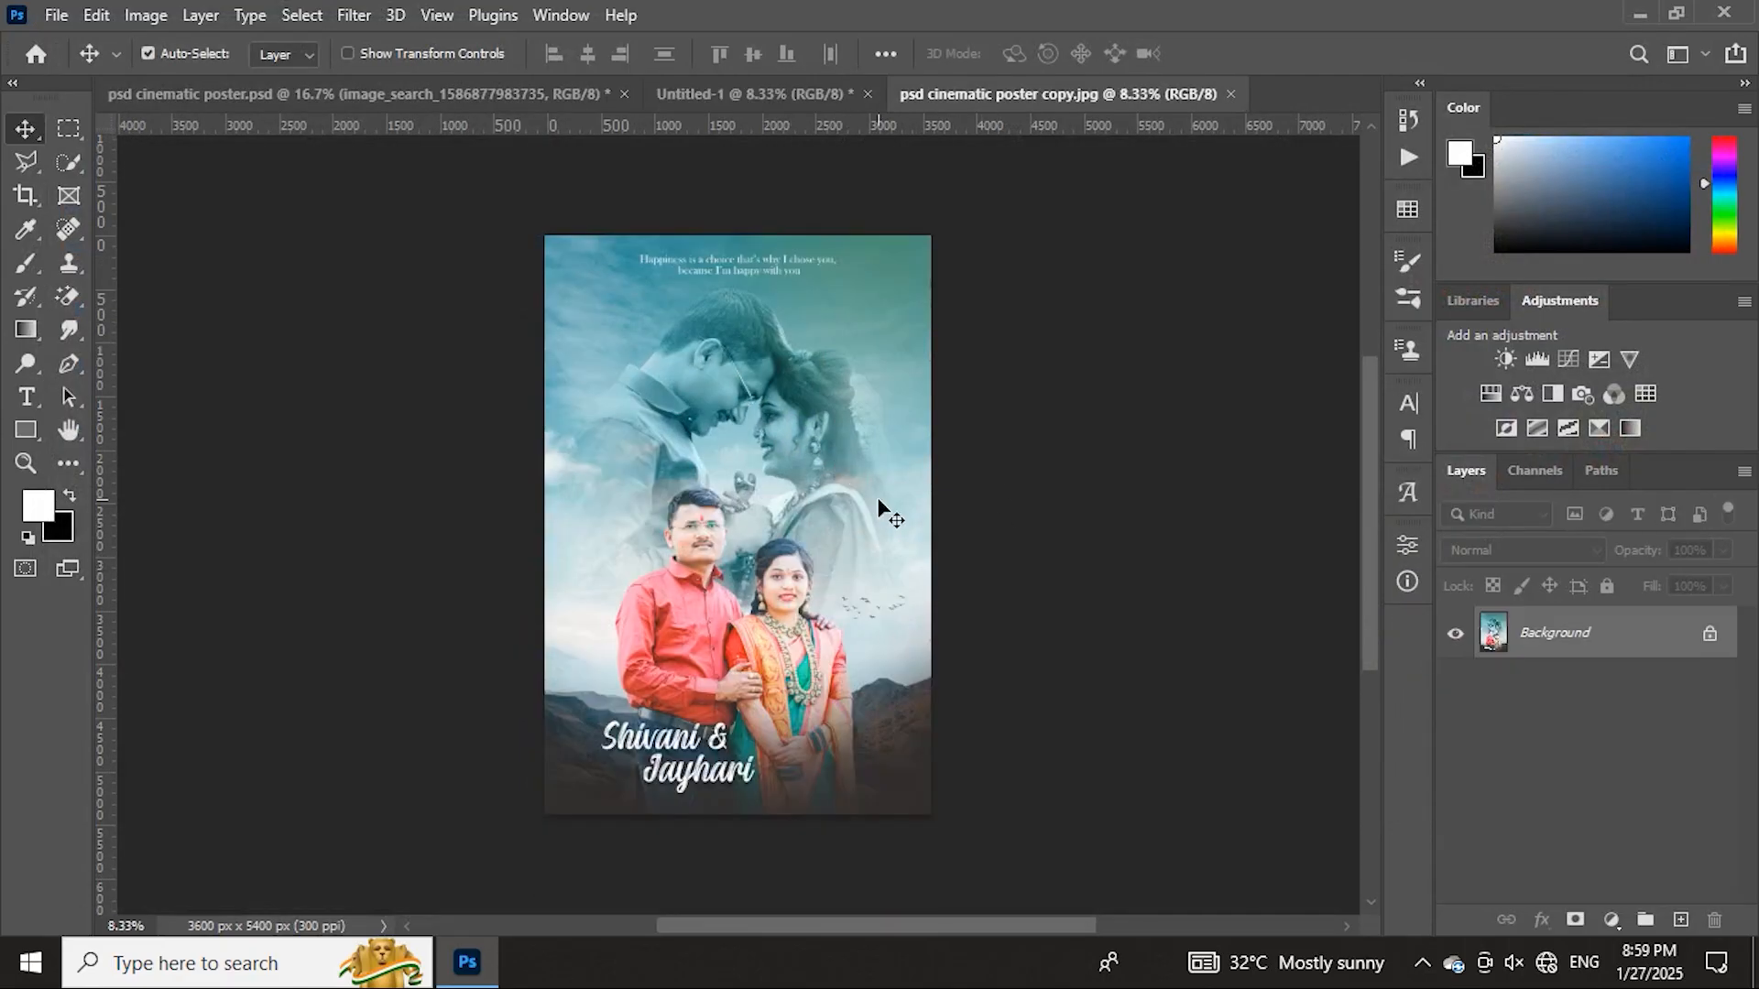
{"action": "left_click", "coordinate": [573, 96]}
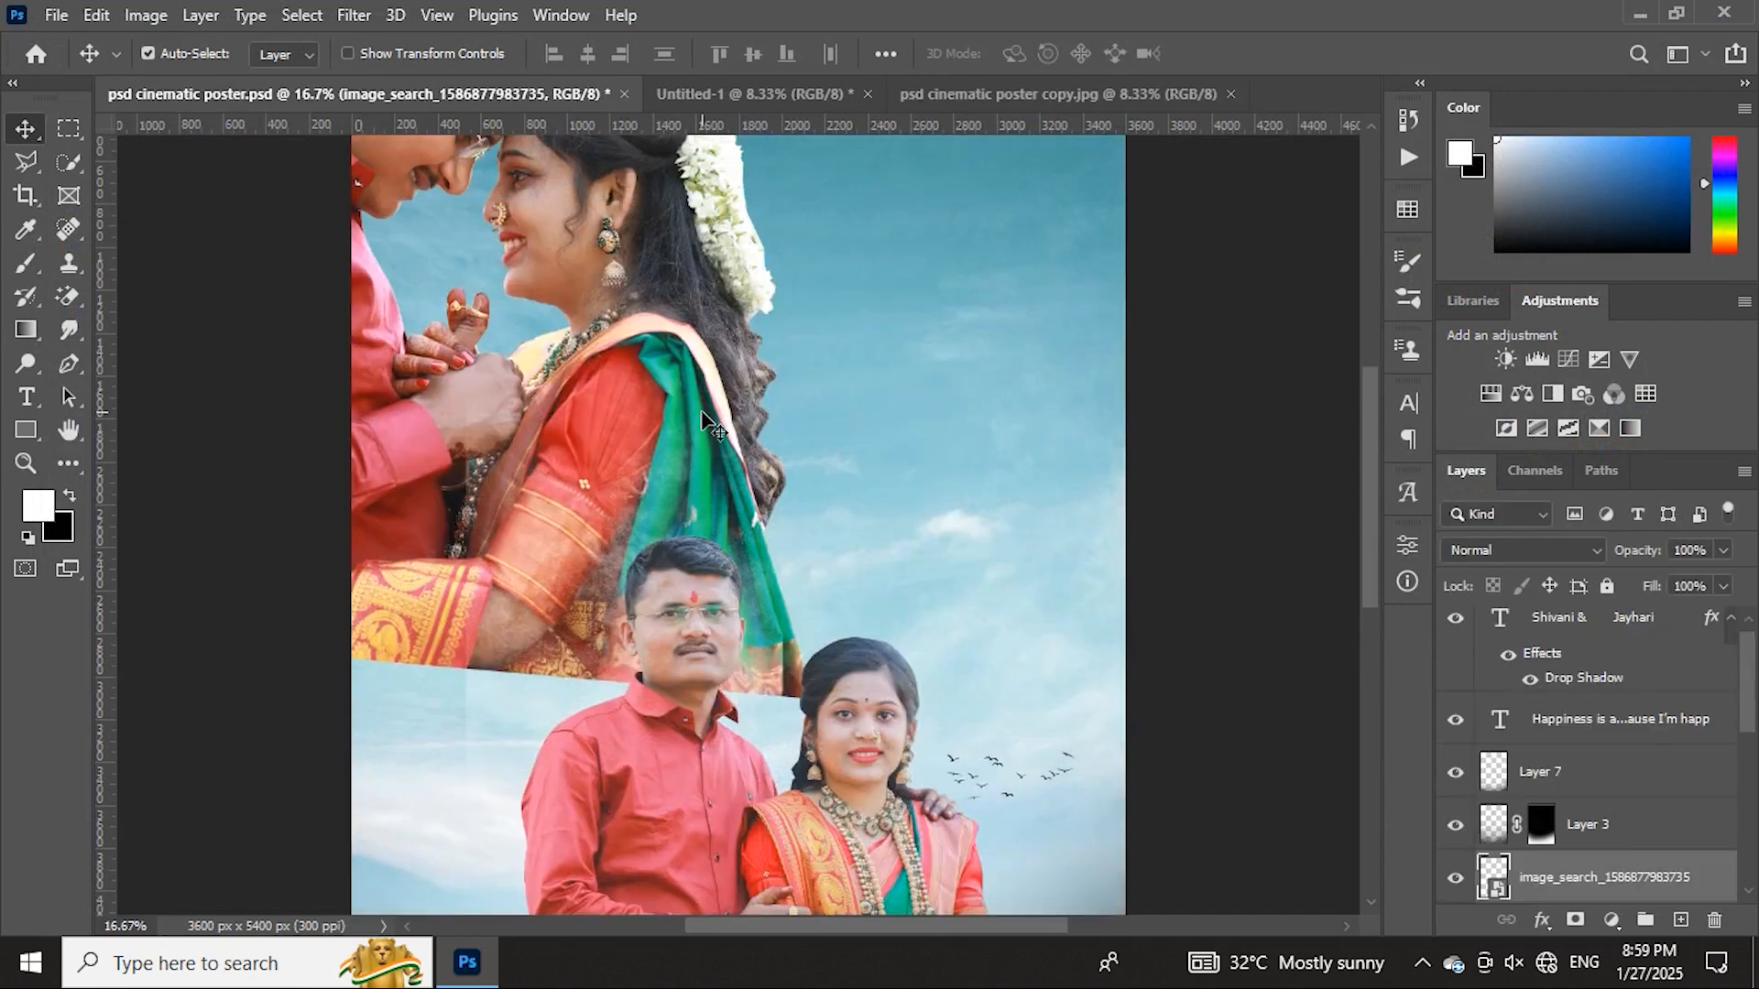
{"action": "scroll", "coordinate": [703, 419], "scroll_direction": "up", "scroll_amount": 2}
{"action": "key", "text": "ctrl+minus"}
{"action": "key", "text": "ctrl+minus"}
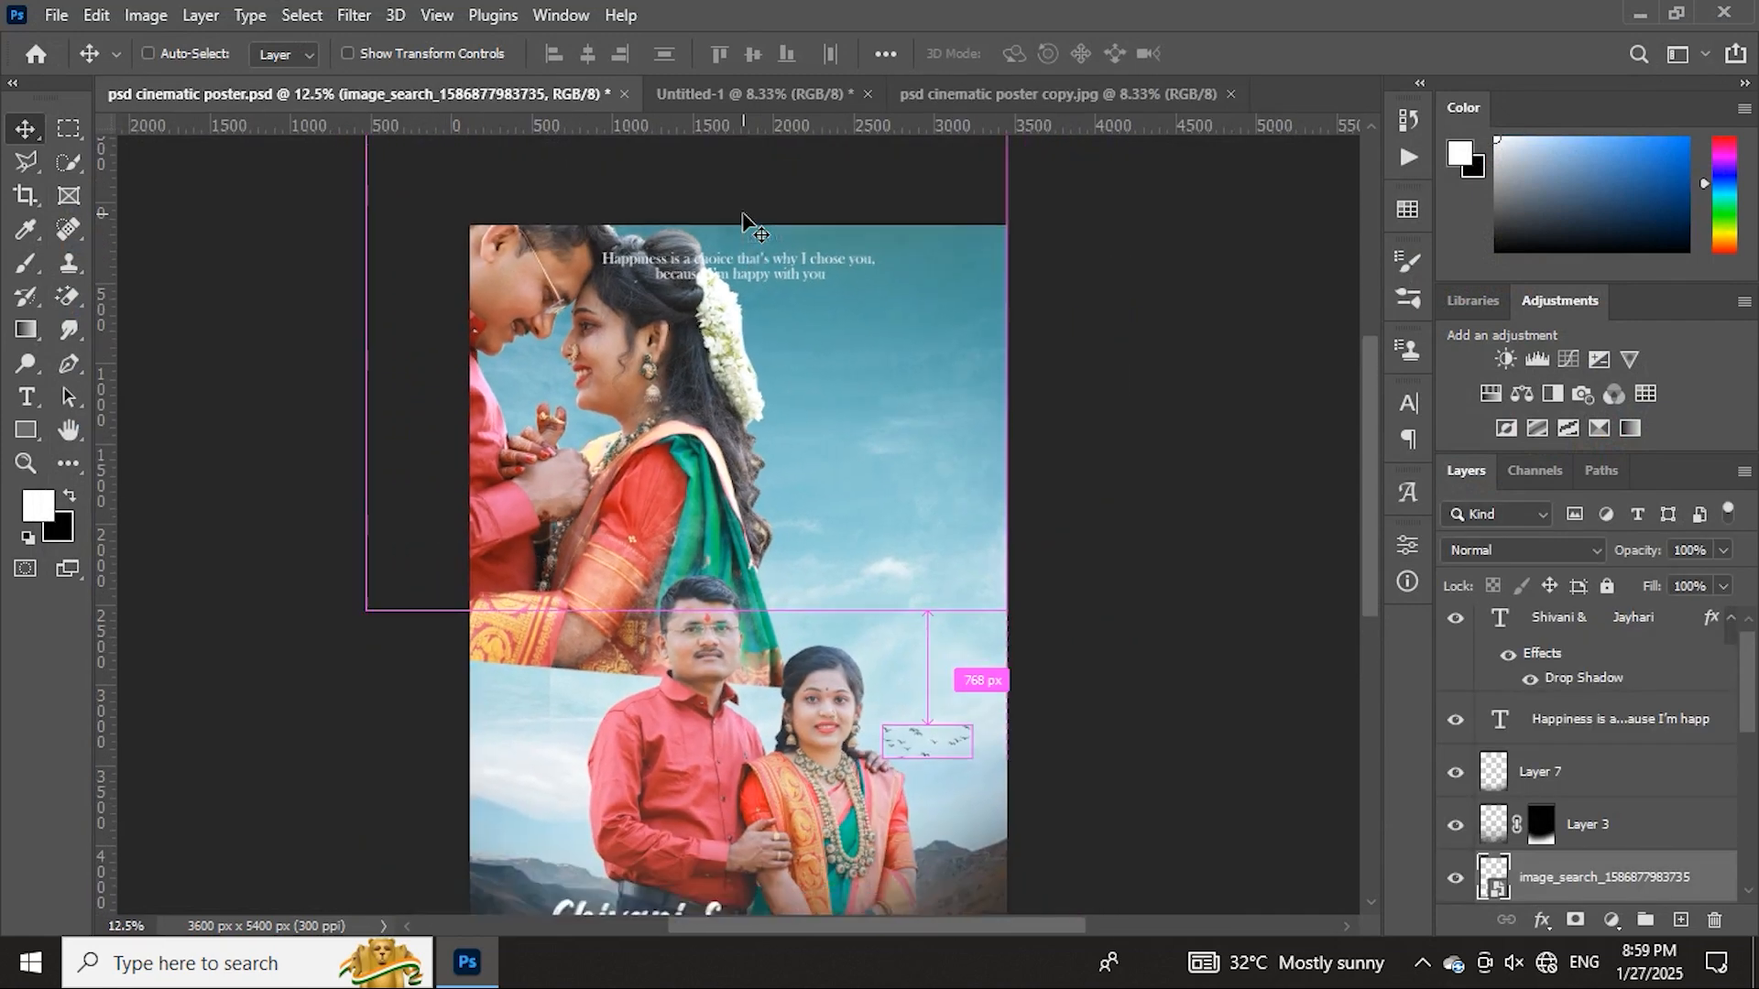
{"action": "scroll", "coordinate": [760, 348], "scroll_direction": "up", "scroll_amount": 3}
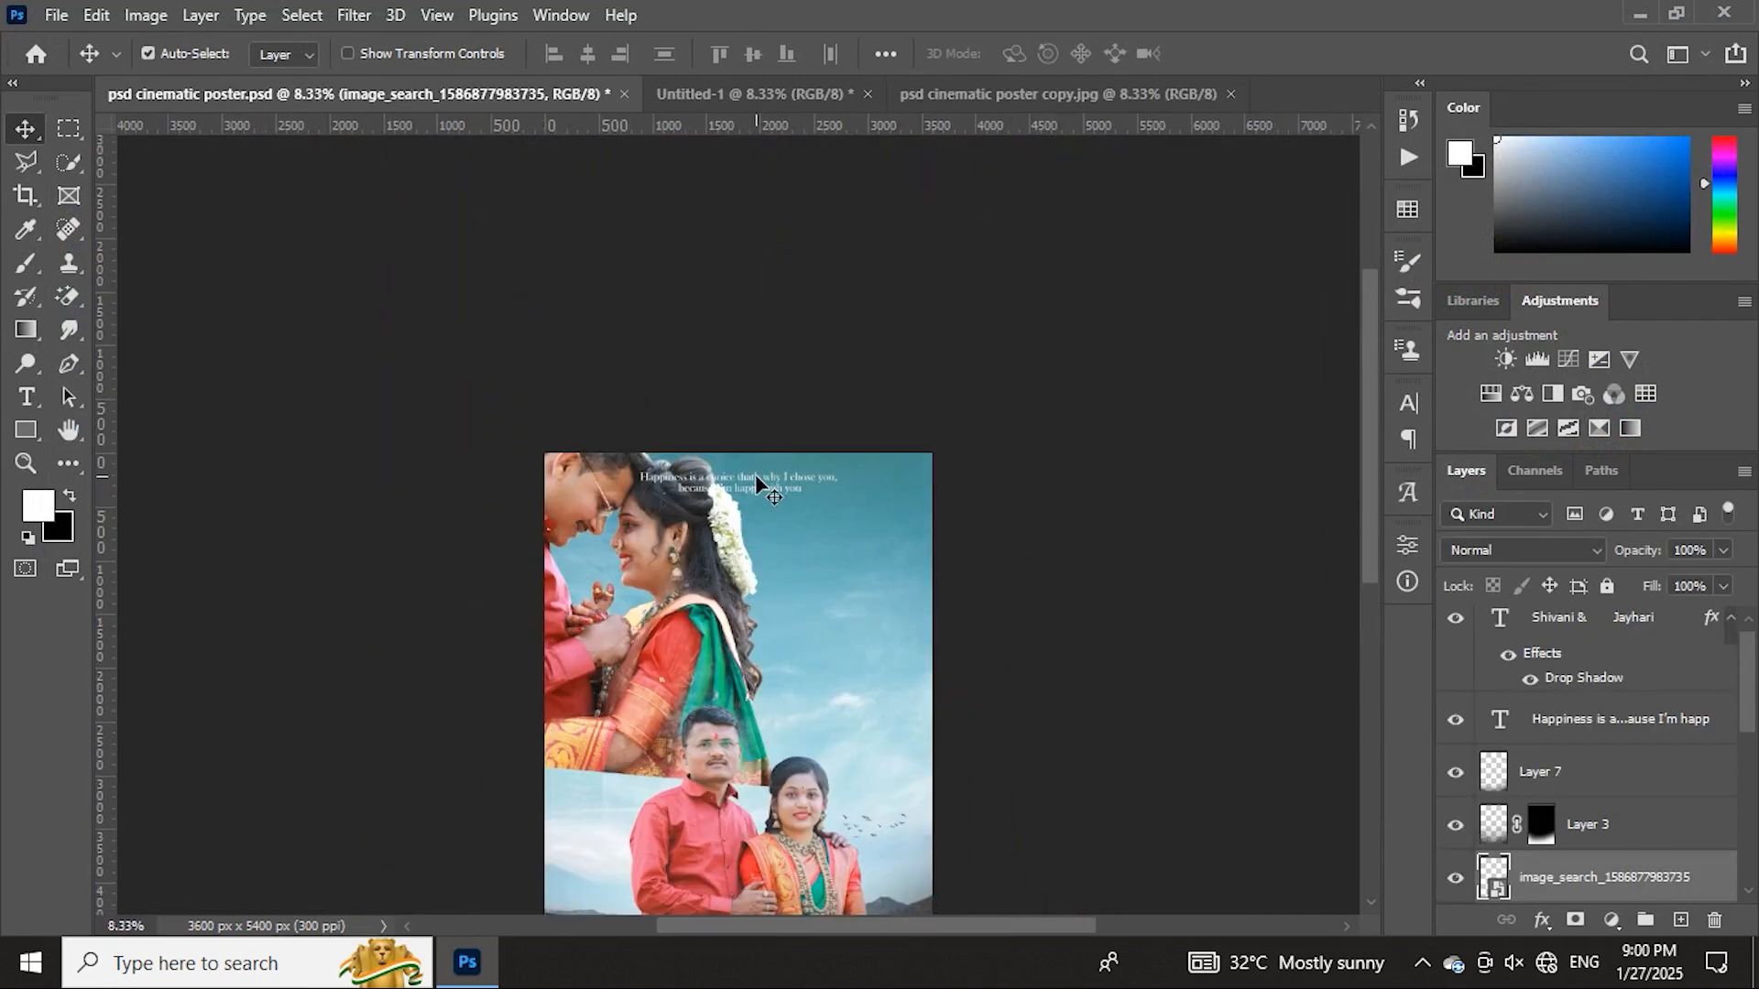
{"action": "left_click_drag", "start_coordinate": [760, 483], "coordinate": [821, 139]}
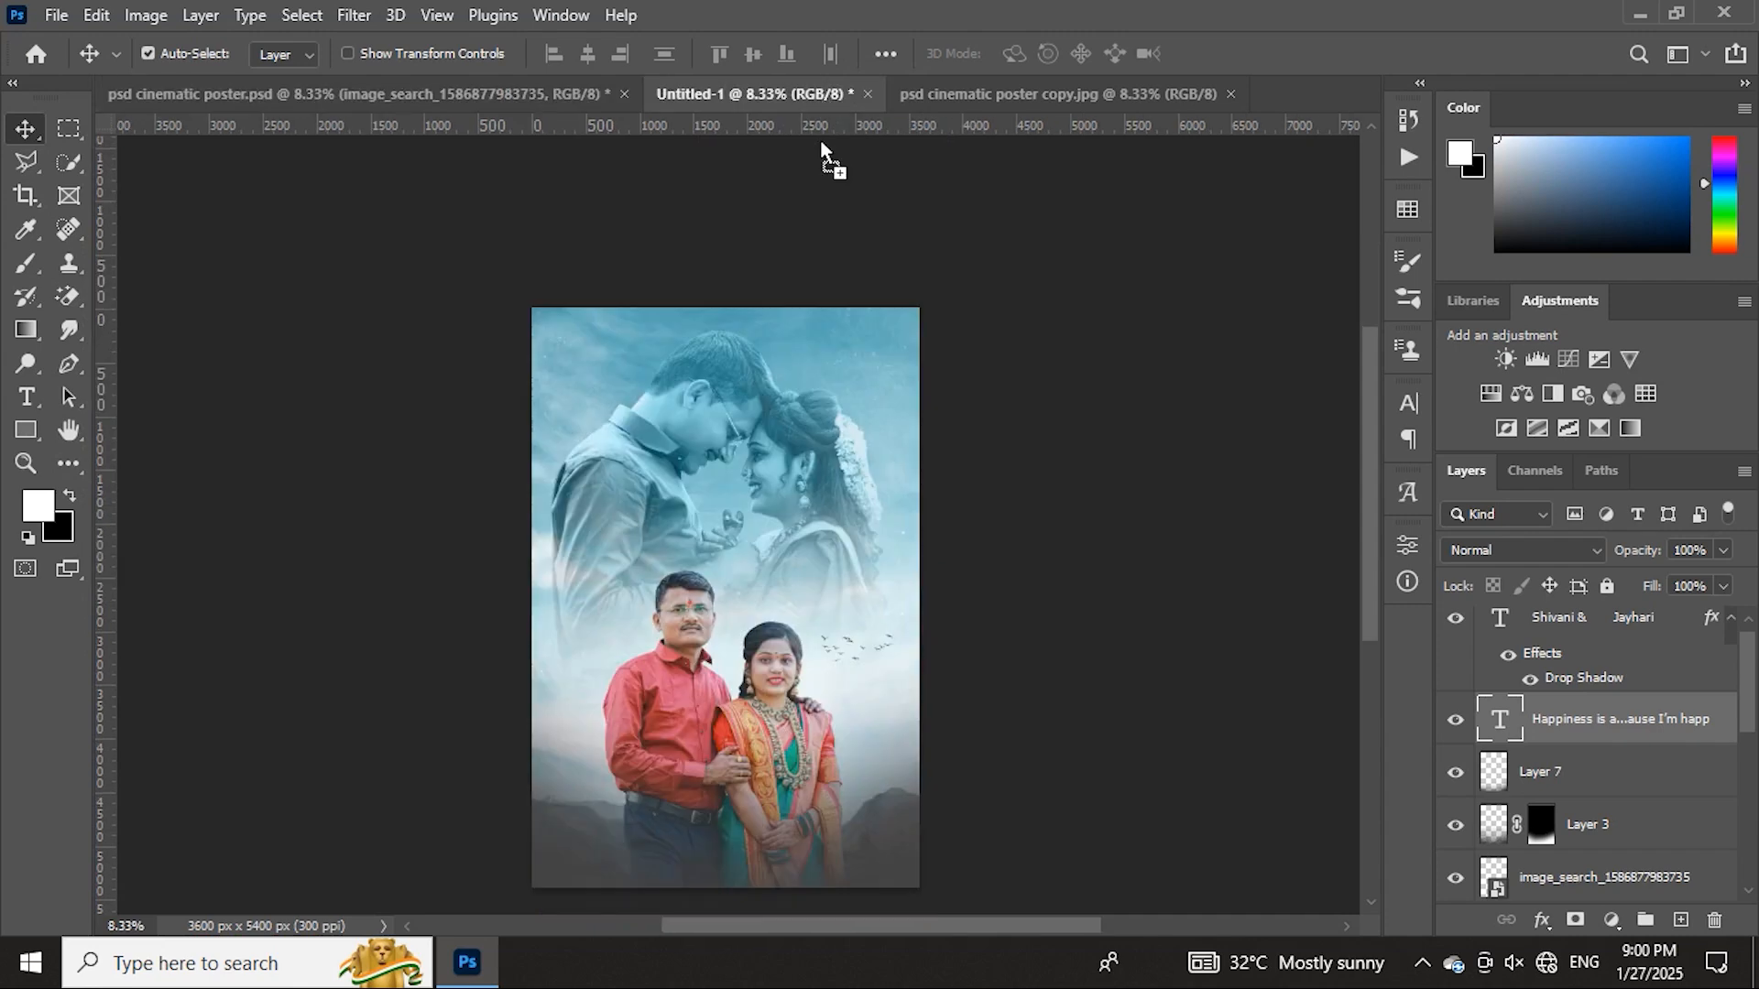
{"action": "left_click_drag", "start_coordinate": [745, 326], "coordinate": [751, 333]}
- Centre the quote text horizontally on the canvas and clear the selection
{"action": "scroll", "coordinate": [766, 354], "scroll_direction": "up", "scroll_amount": 2}
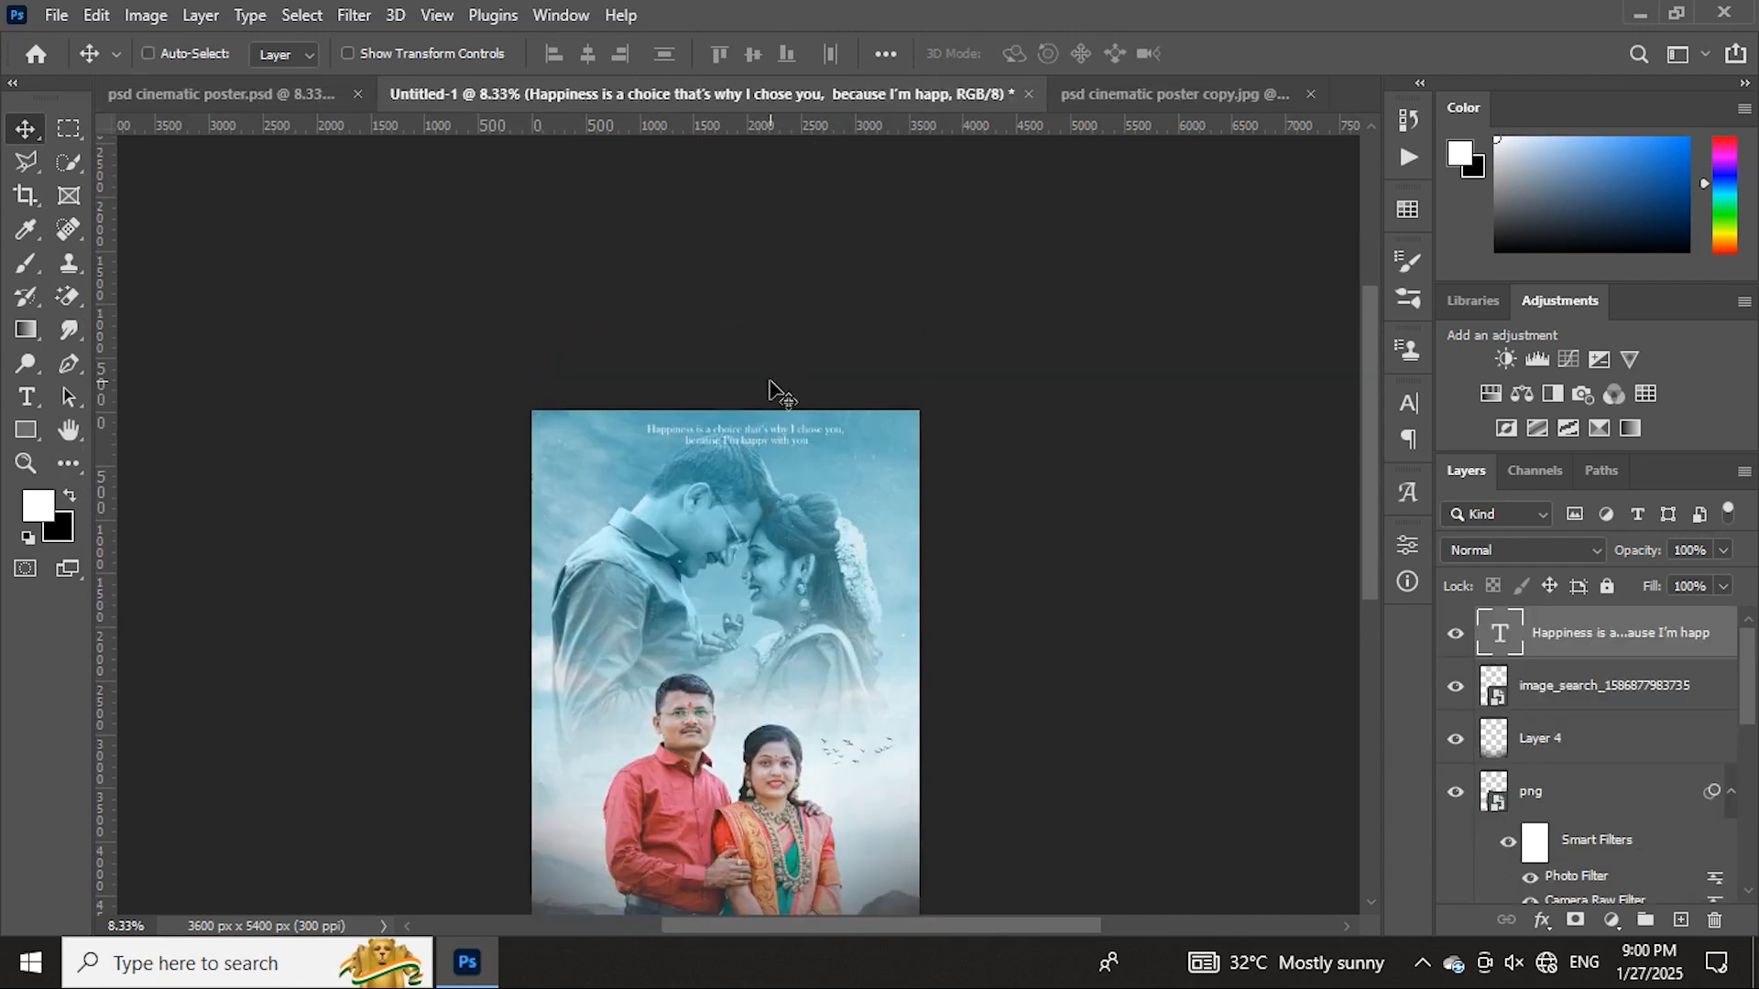
{"action": "left_click", "coordinate": [587, 55]}
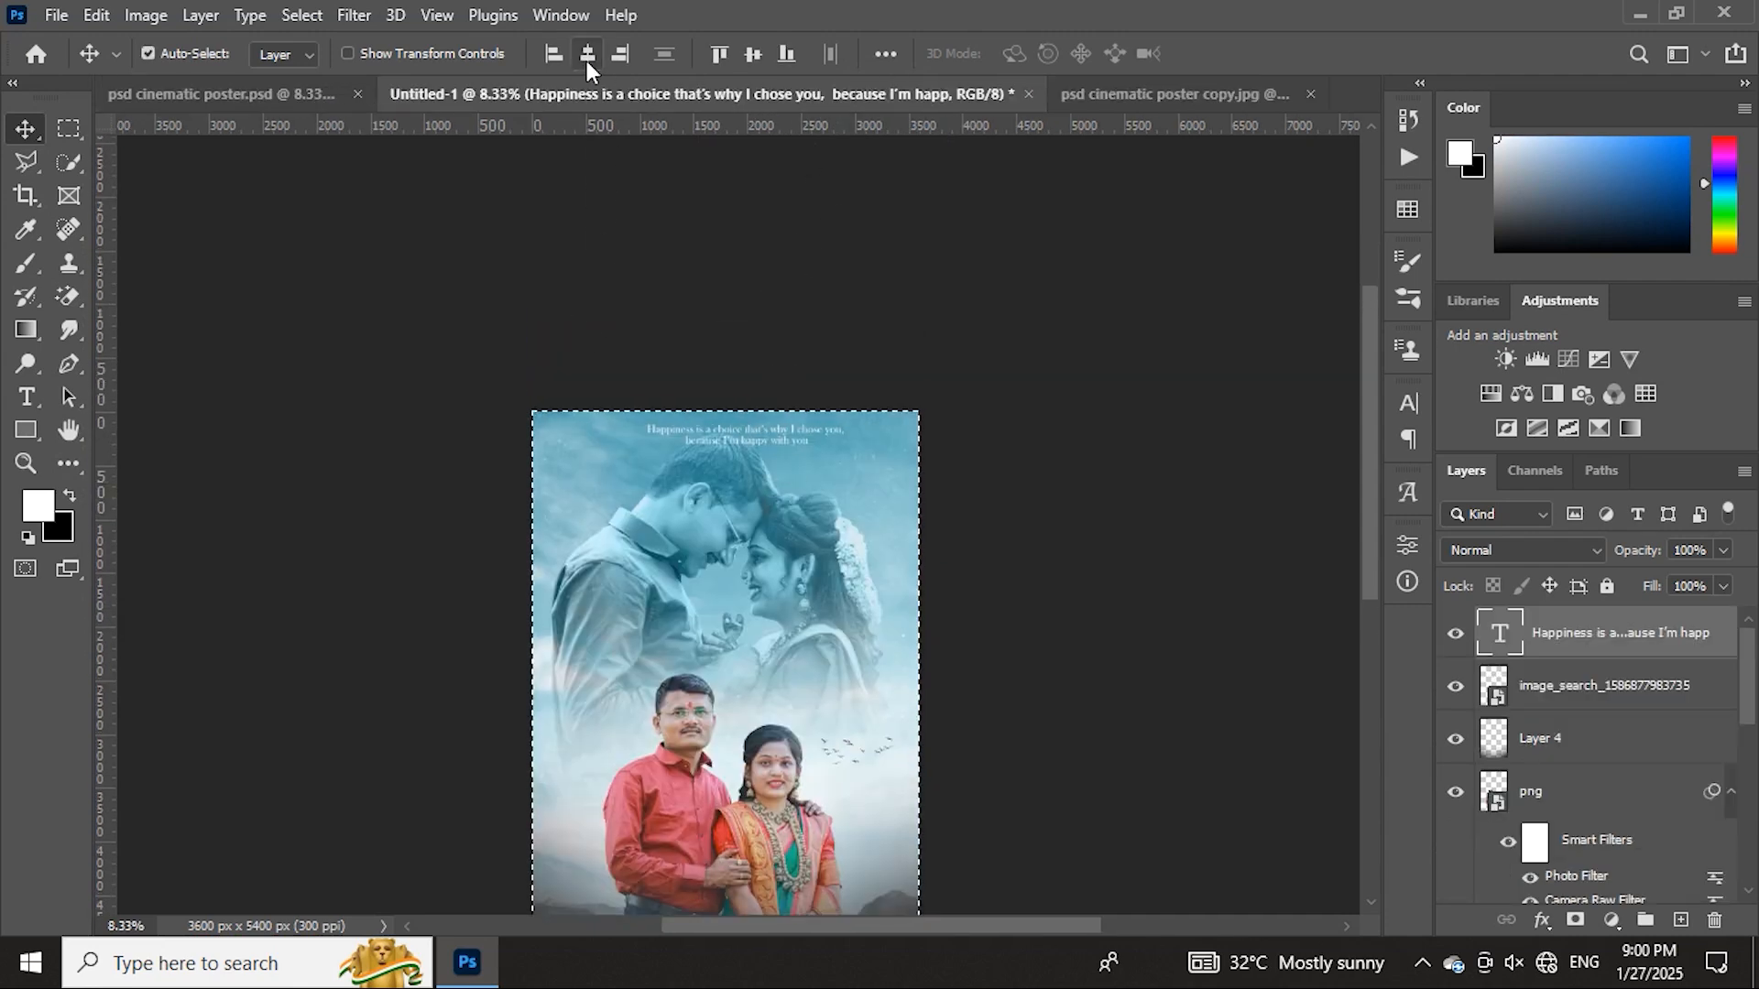
{"action": "key", "text": "ctrl+d"}
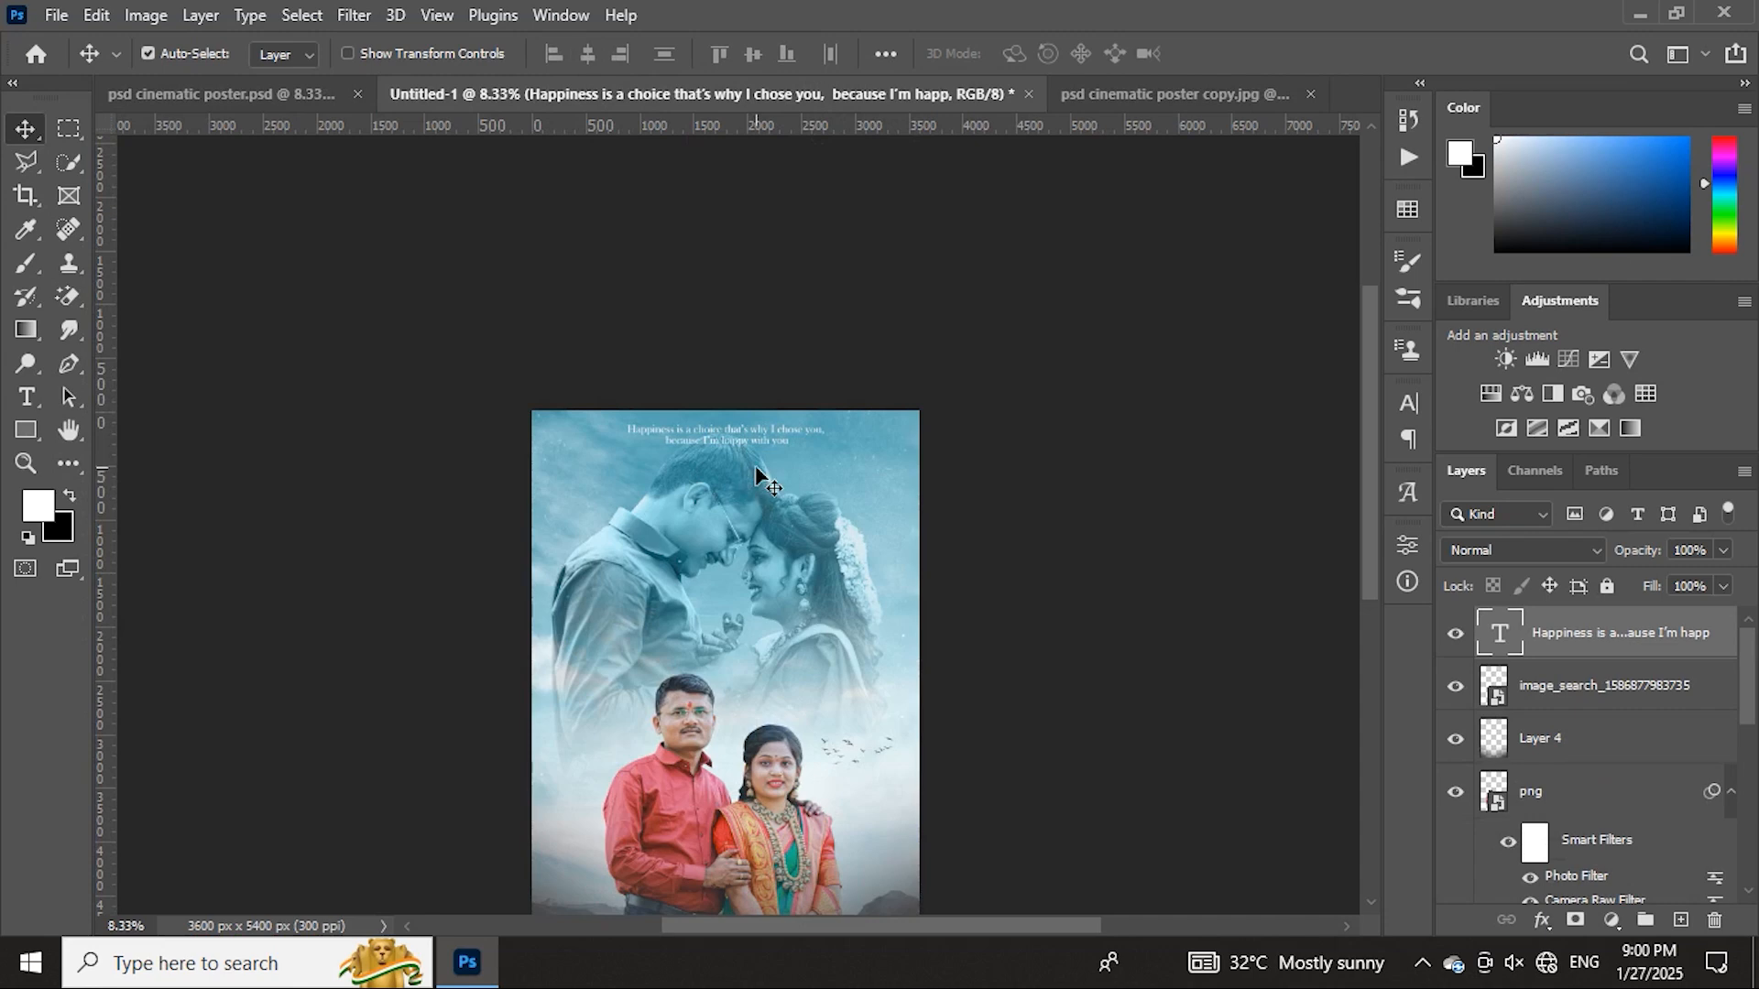
{"action": "key", "text": "ctrl+plus"}
{"action": "key", "text": "ctrl+plus"}
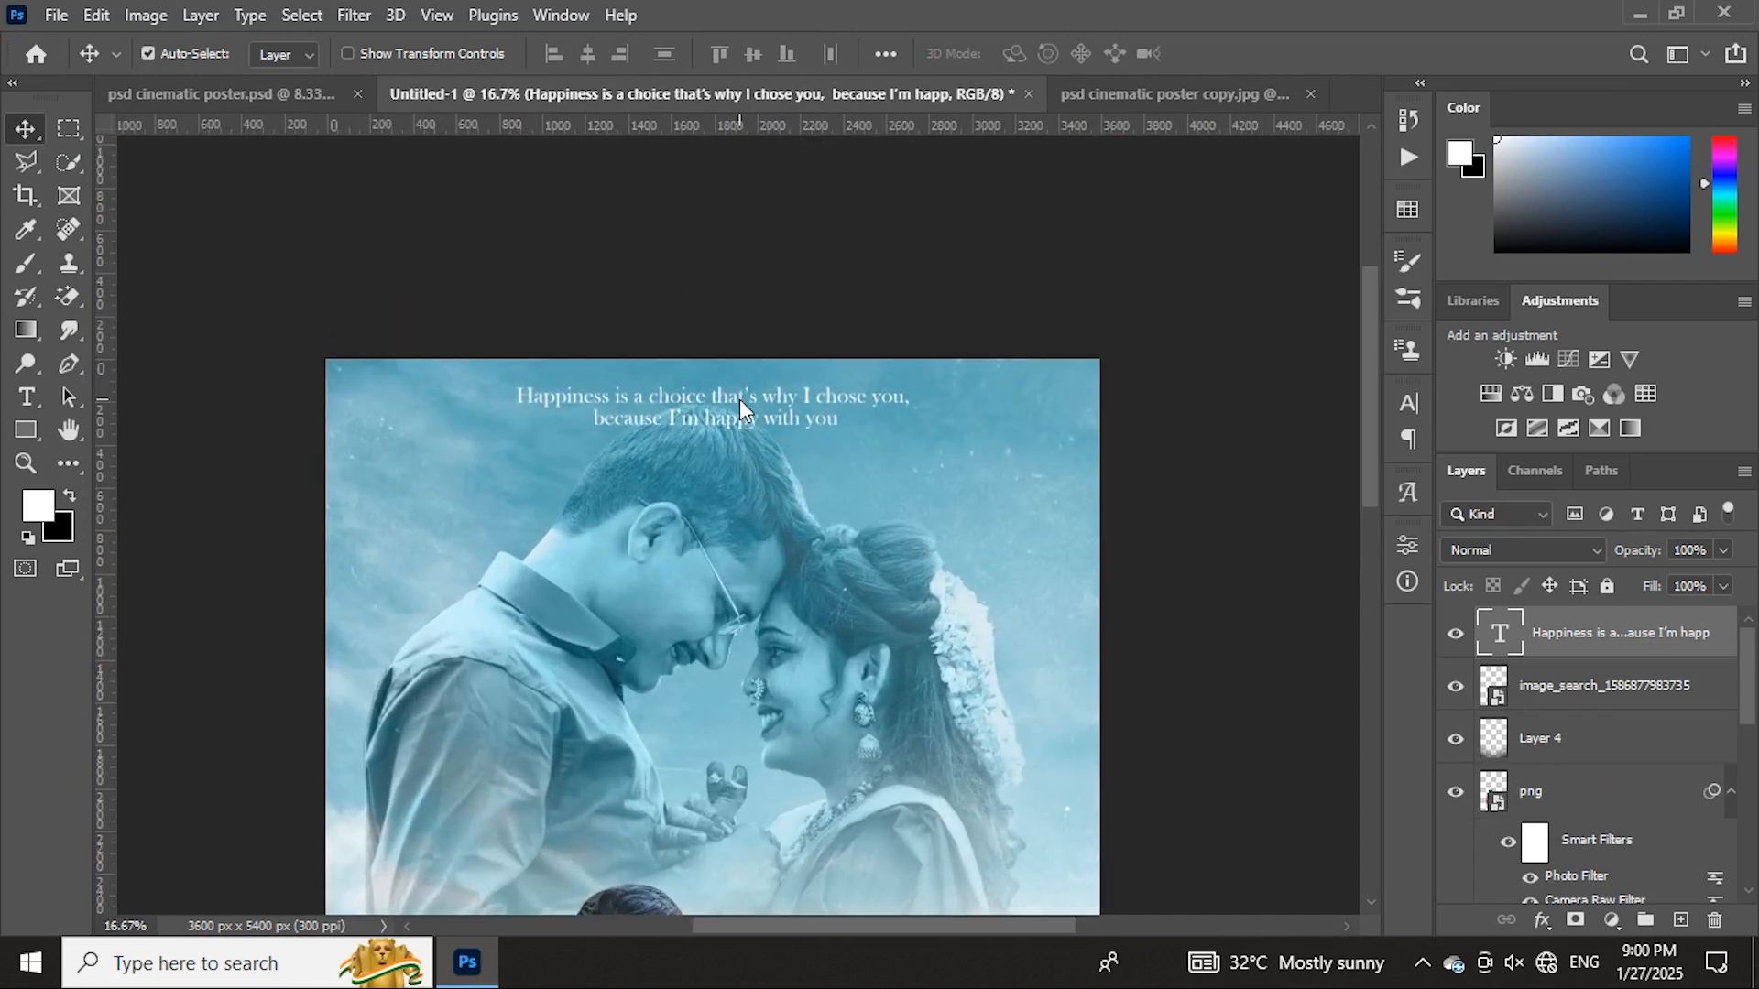
{"action": "left_click", "coordinate": [751, 530]}
{"action": "scroll", "coordinate": [752, 530], "scroll_direction": "down", "scroll_amount": 3}
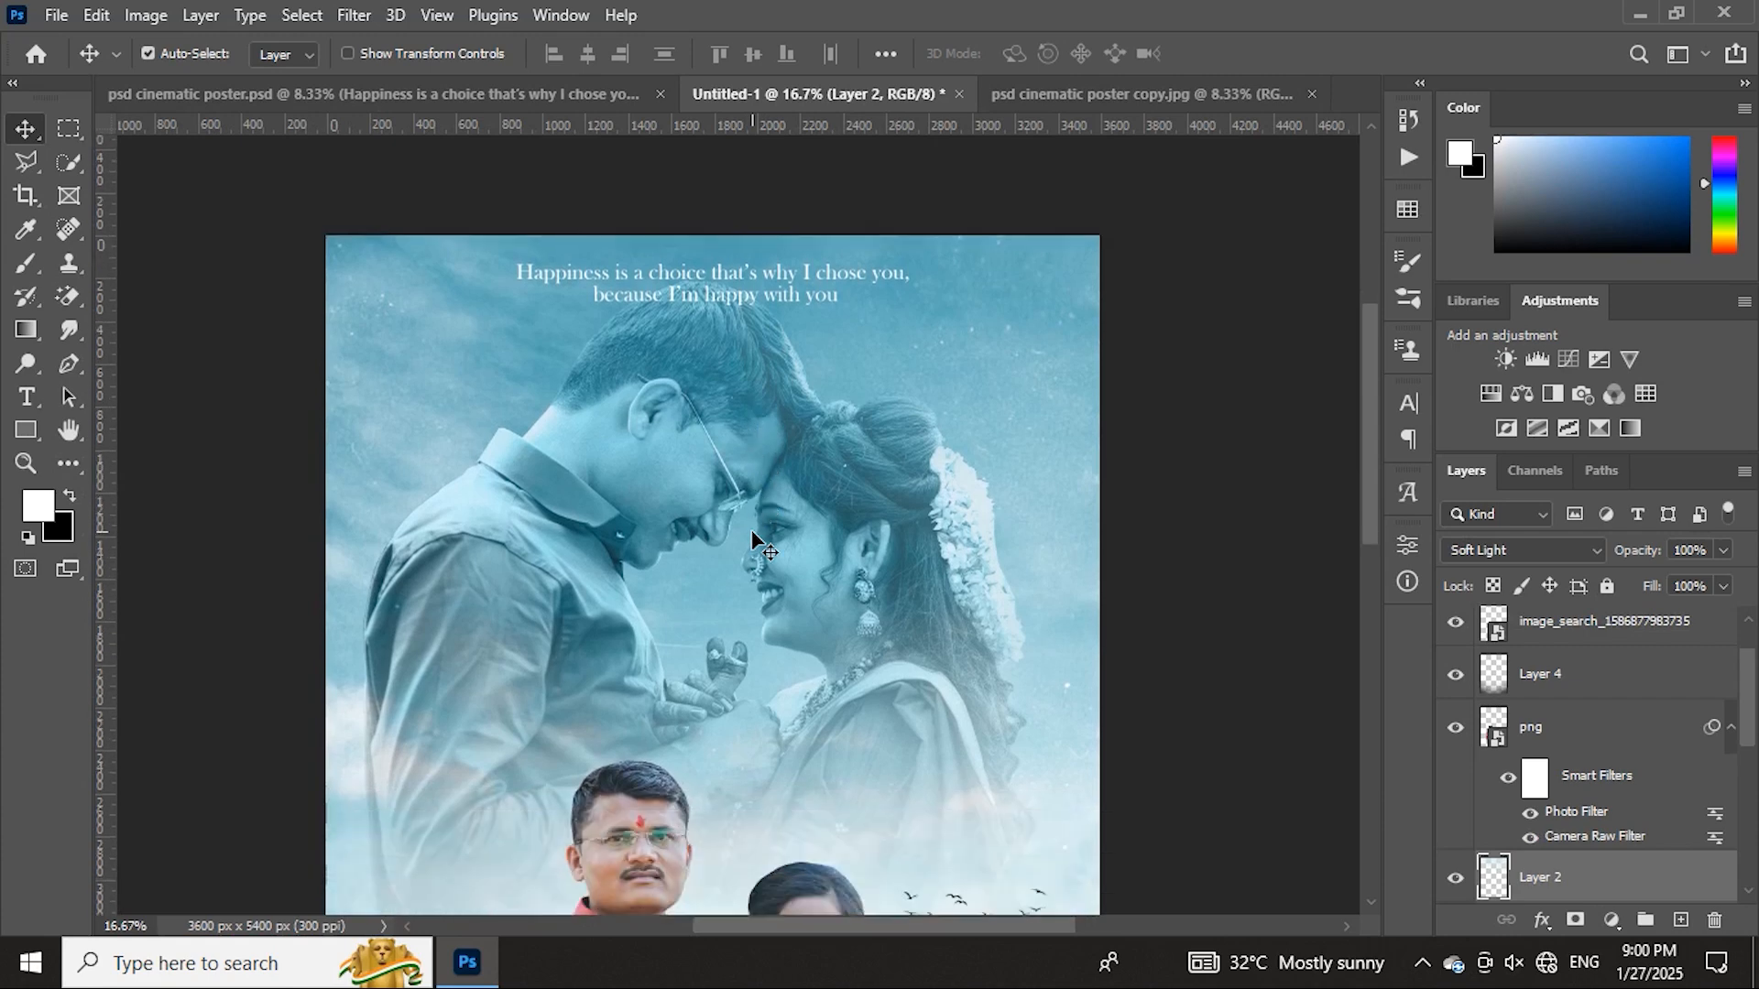
{"action": "key", "text": "ctrl+t"}
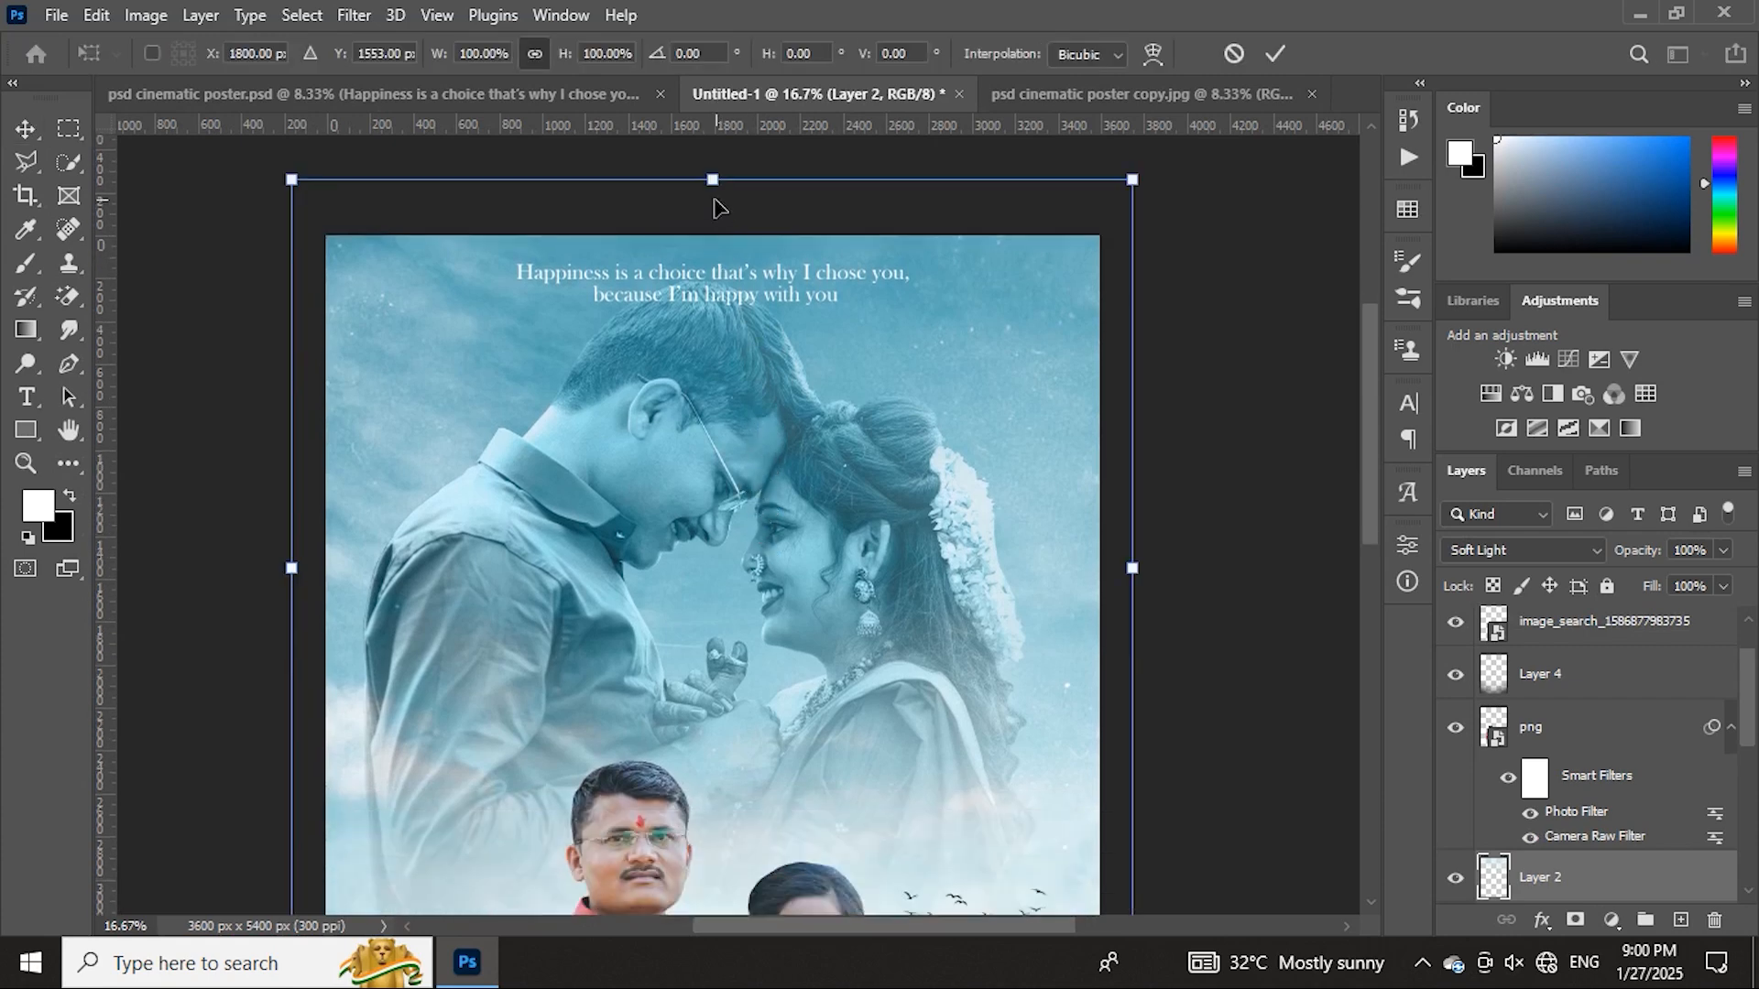
{"action": "left_click_drag", "start_coordinate": [714, 175], "coordinate": [714, 199]}
{"action": "key", "text": "ctrl+z"}
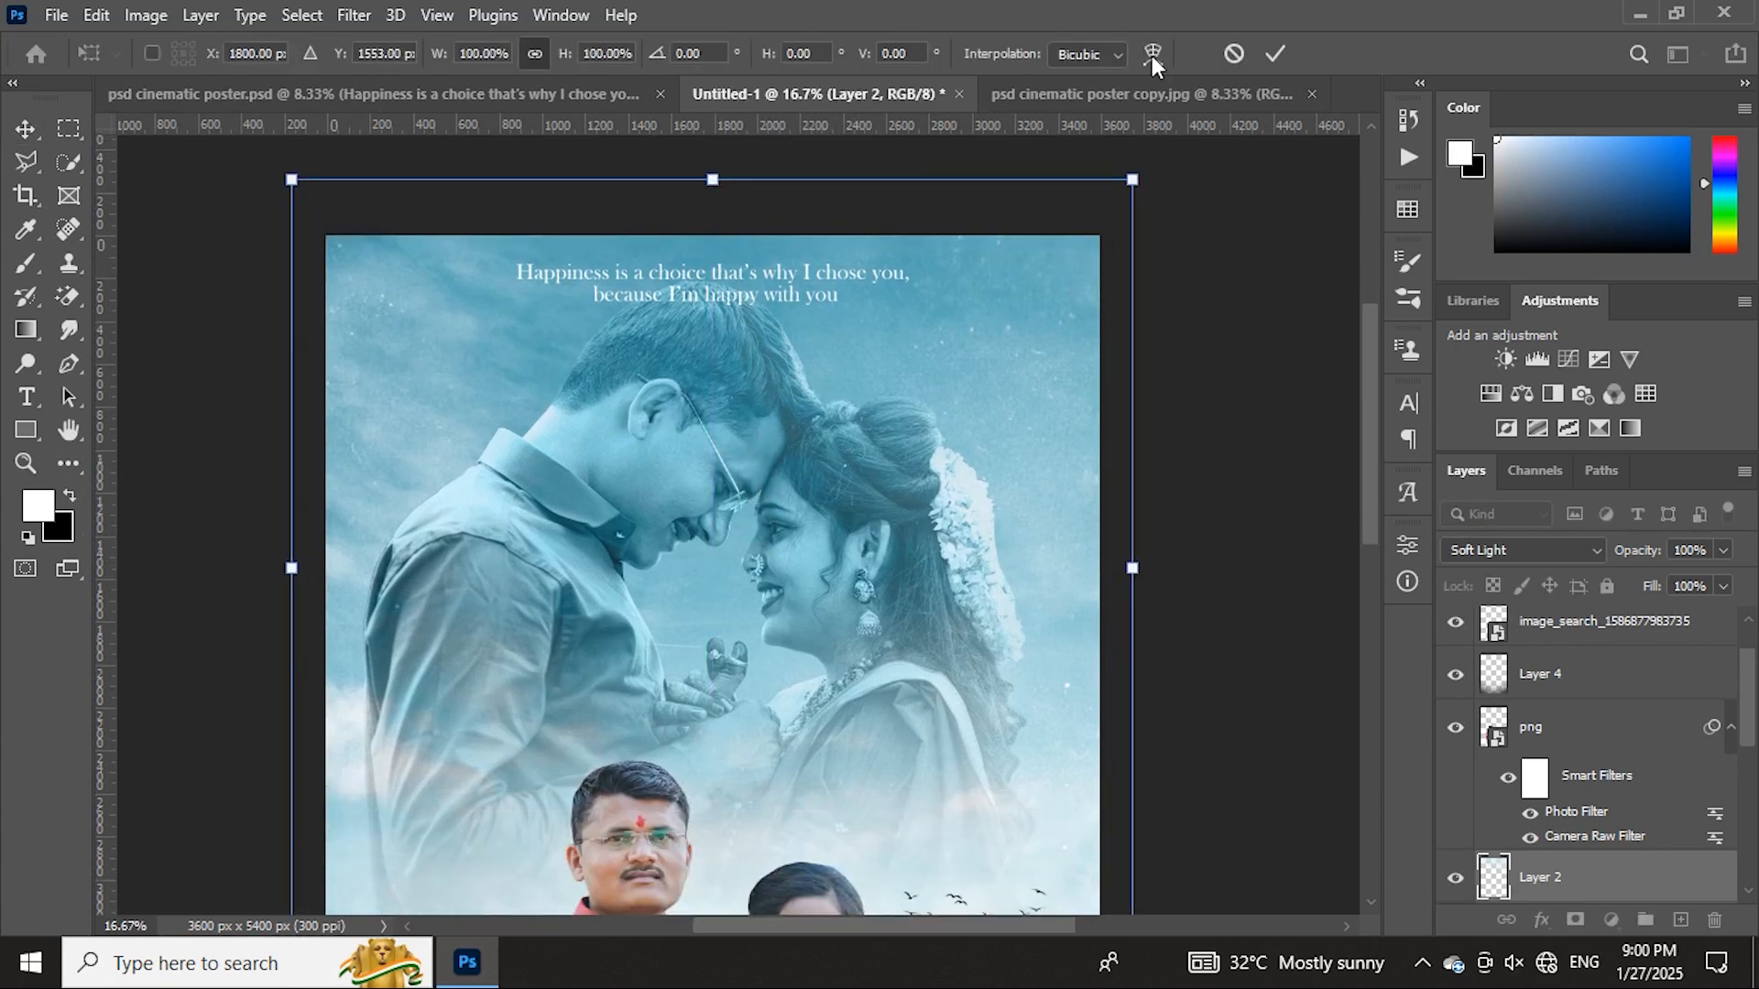
{"action": "left_click", "coordinate": [1234, 55]}
- Scale down the faded couple photo on Layer 1 so the heads sit below the quote text, and commit the transform
{"action": "scroll", "coordinate": [1575, 825], "scroll_direction": "down", "scroll_amount": 3}
{"action": "left_click", "coordinate": [1581, 841]}
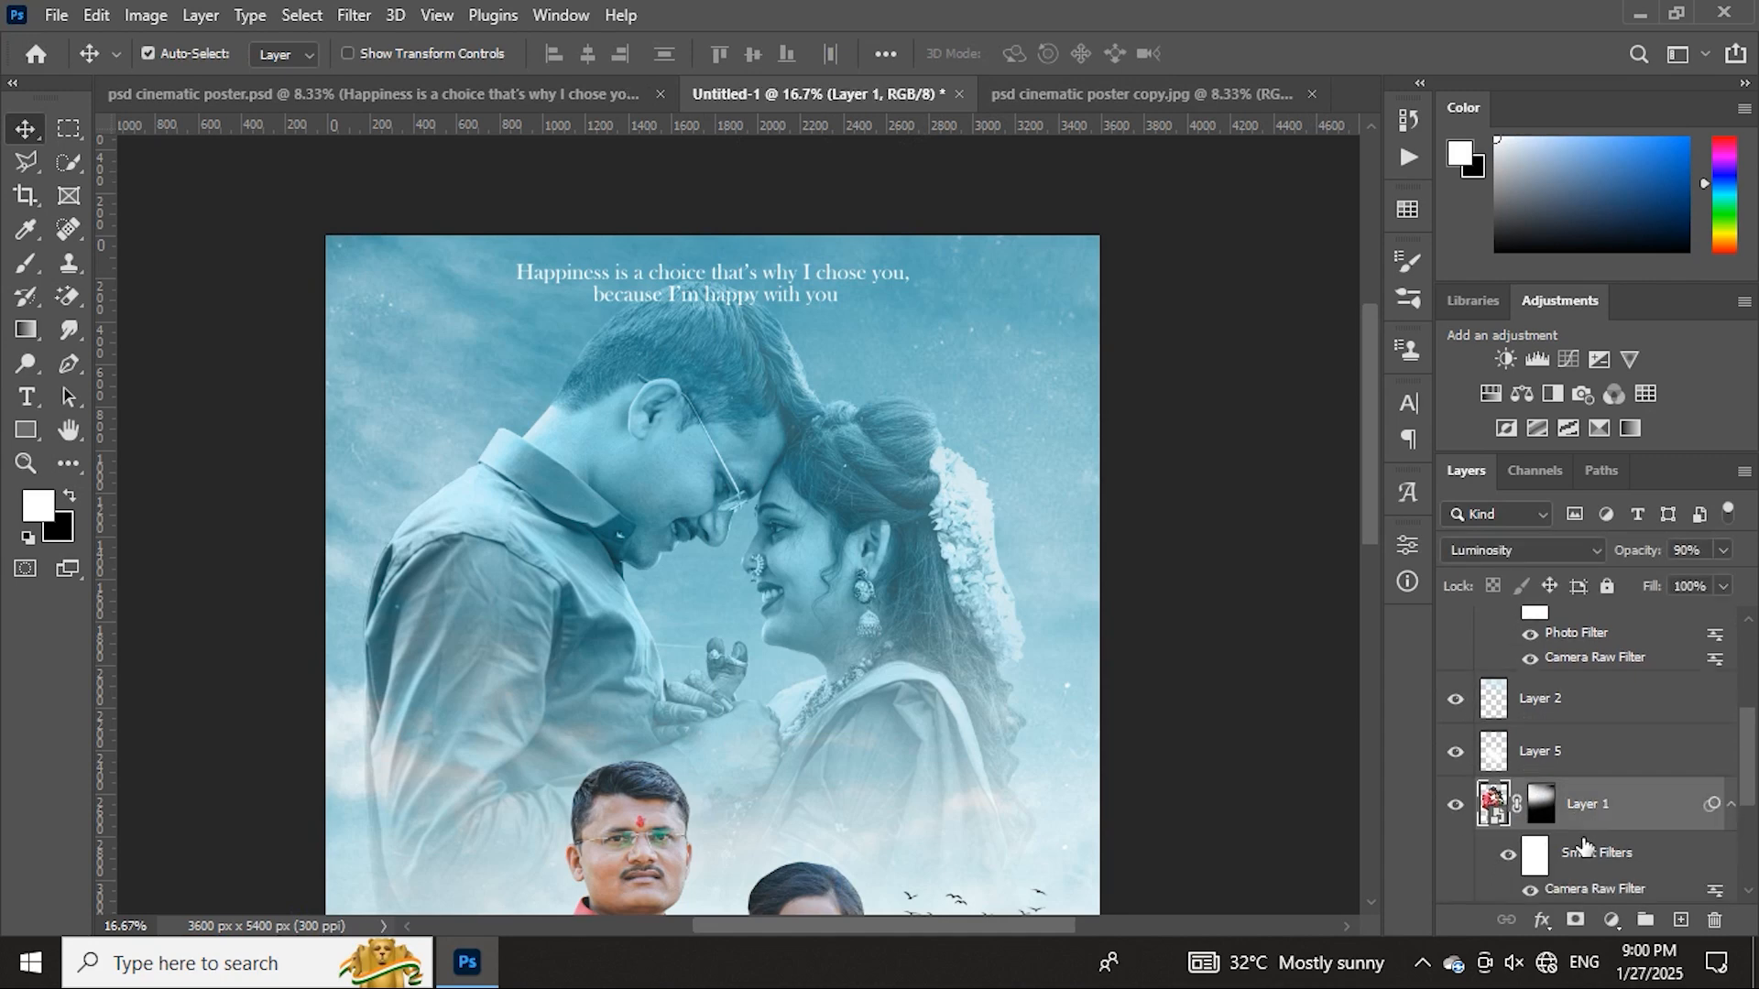
{"action": "key", "text": "ctrl+t"}
{"action": "left_click", "coordinate": [882, 394]}
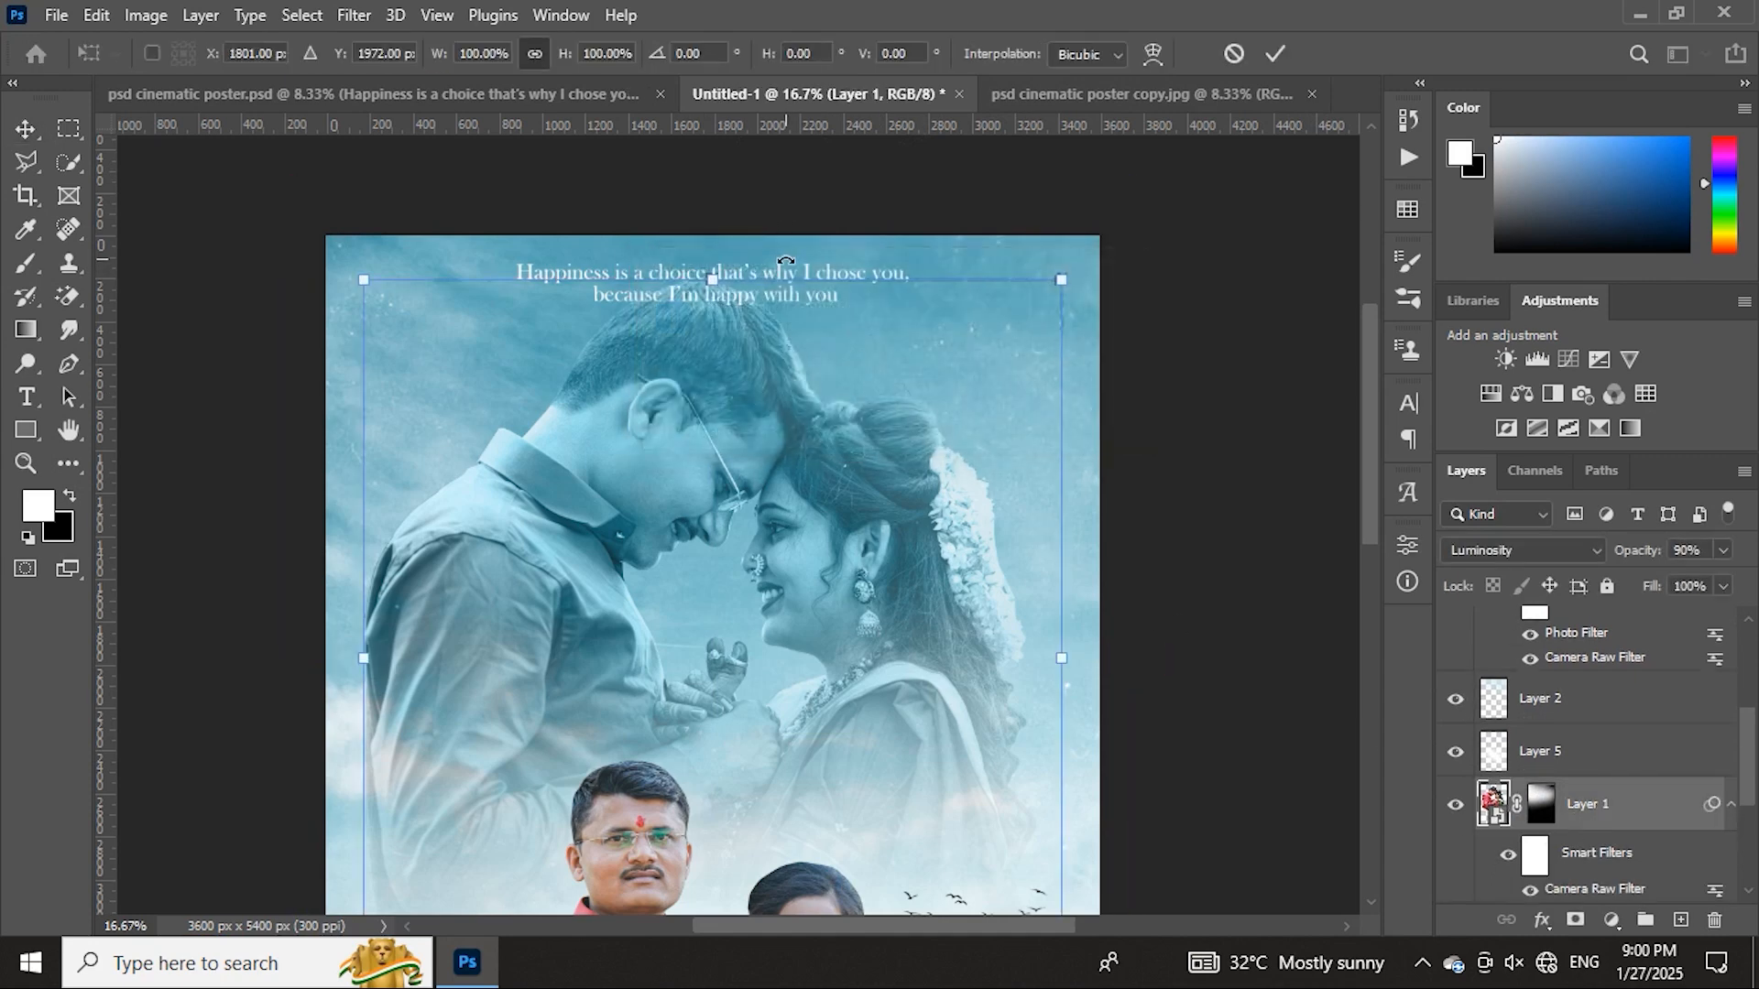
{"action": "left_click_drag", "start_coordinate": [714, 279], "coordinate": [713, 303]}
{"action": "left_click", "coordinate": [1274, 55]}
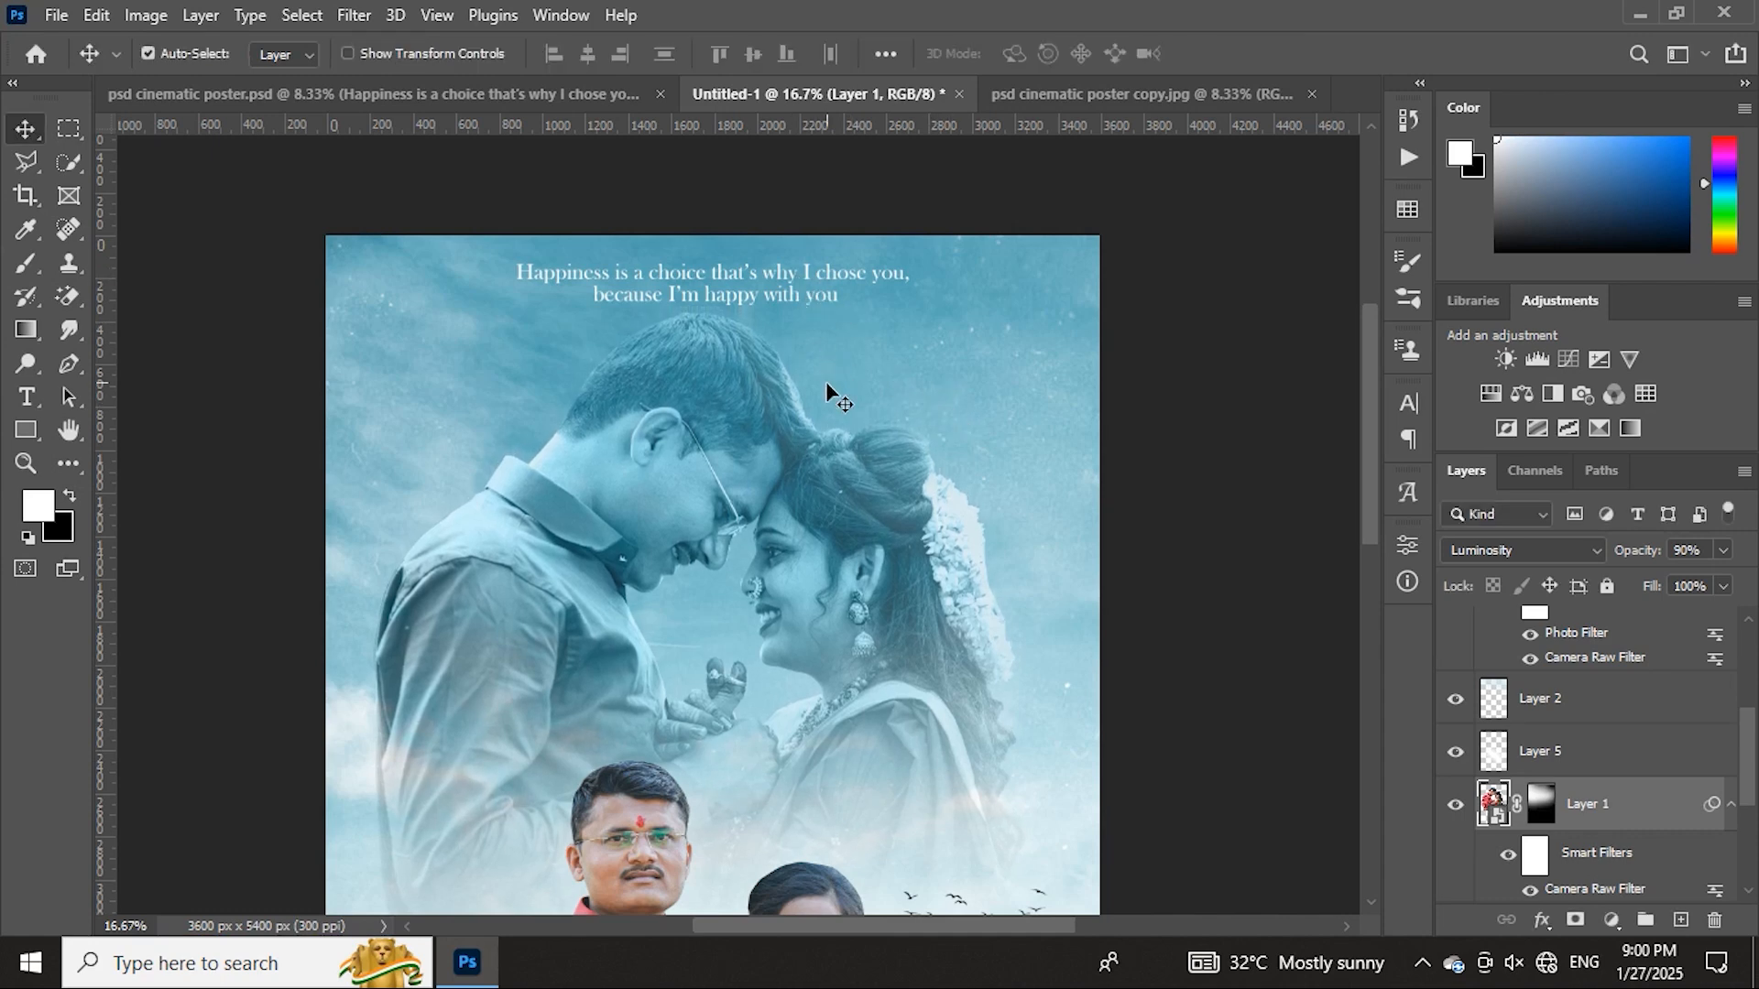
- Check the transform bounds of Layer 5 and Layer 2 around the faded couple
{"action": "left_click", "coordinate": [1560, 766]}
{"action": "key", "text": "ctrl+t"}
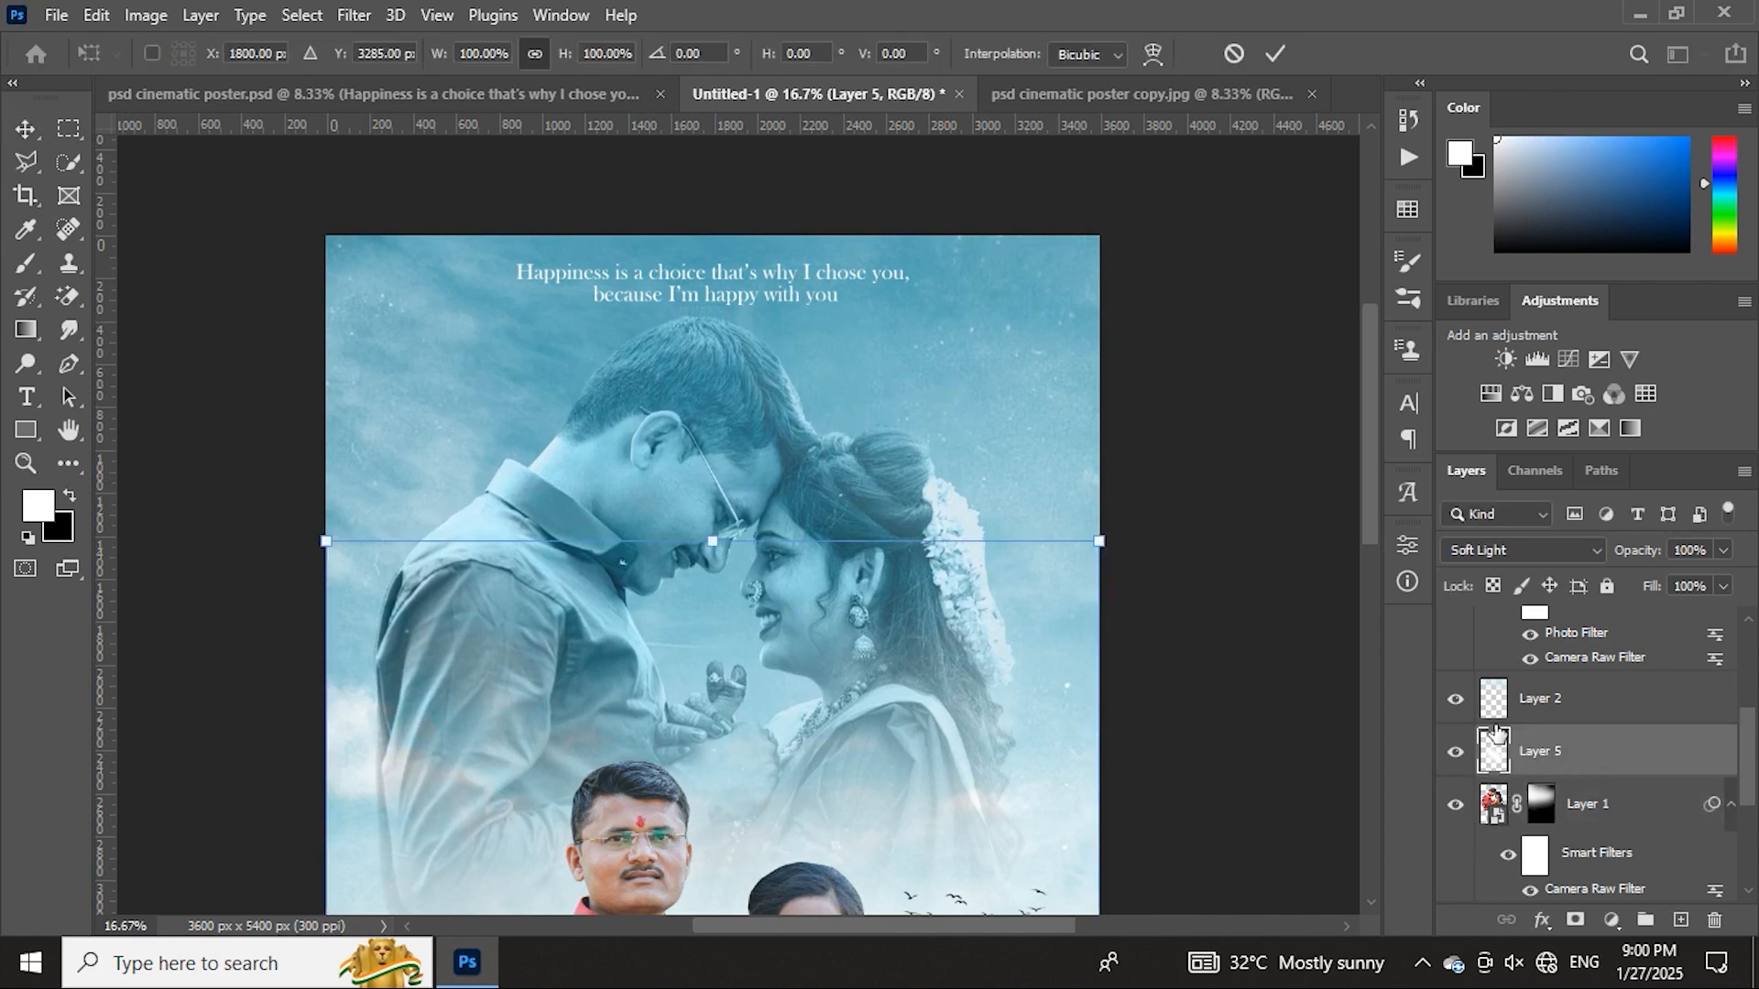
{"action": "left_click", "coordinate": [1274, 55]}
{"action": "left_click", "coordinate": [1560, 698]}
{"action": "key", "text": "ctrl+t"}
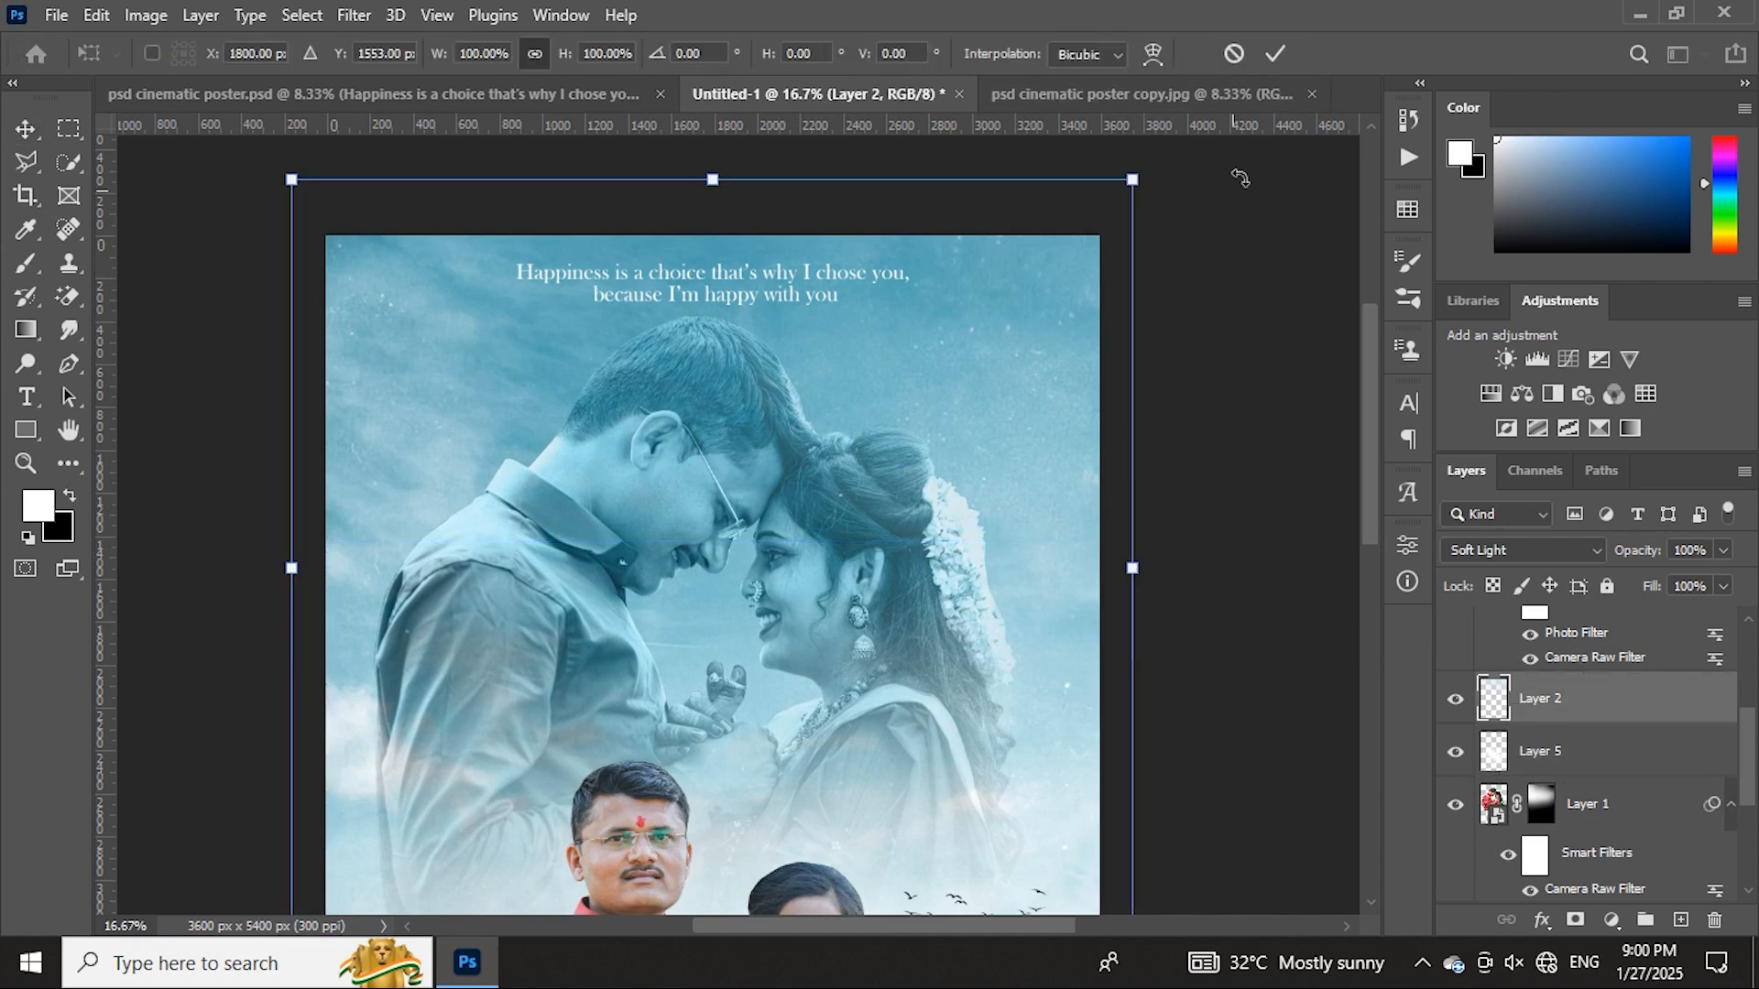
{"action": "left_click", "coordinate": [1276, 54]}
- Copy the couple's names text from psd cinematic poster.psd into Untitled-1 and place it at the top of the layer stack
{"action": "key", "text": "ctrl+minus"}
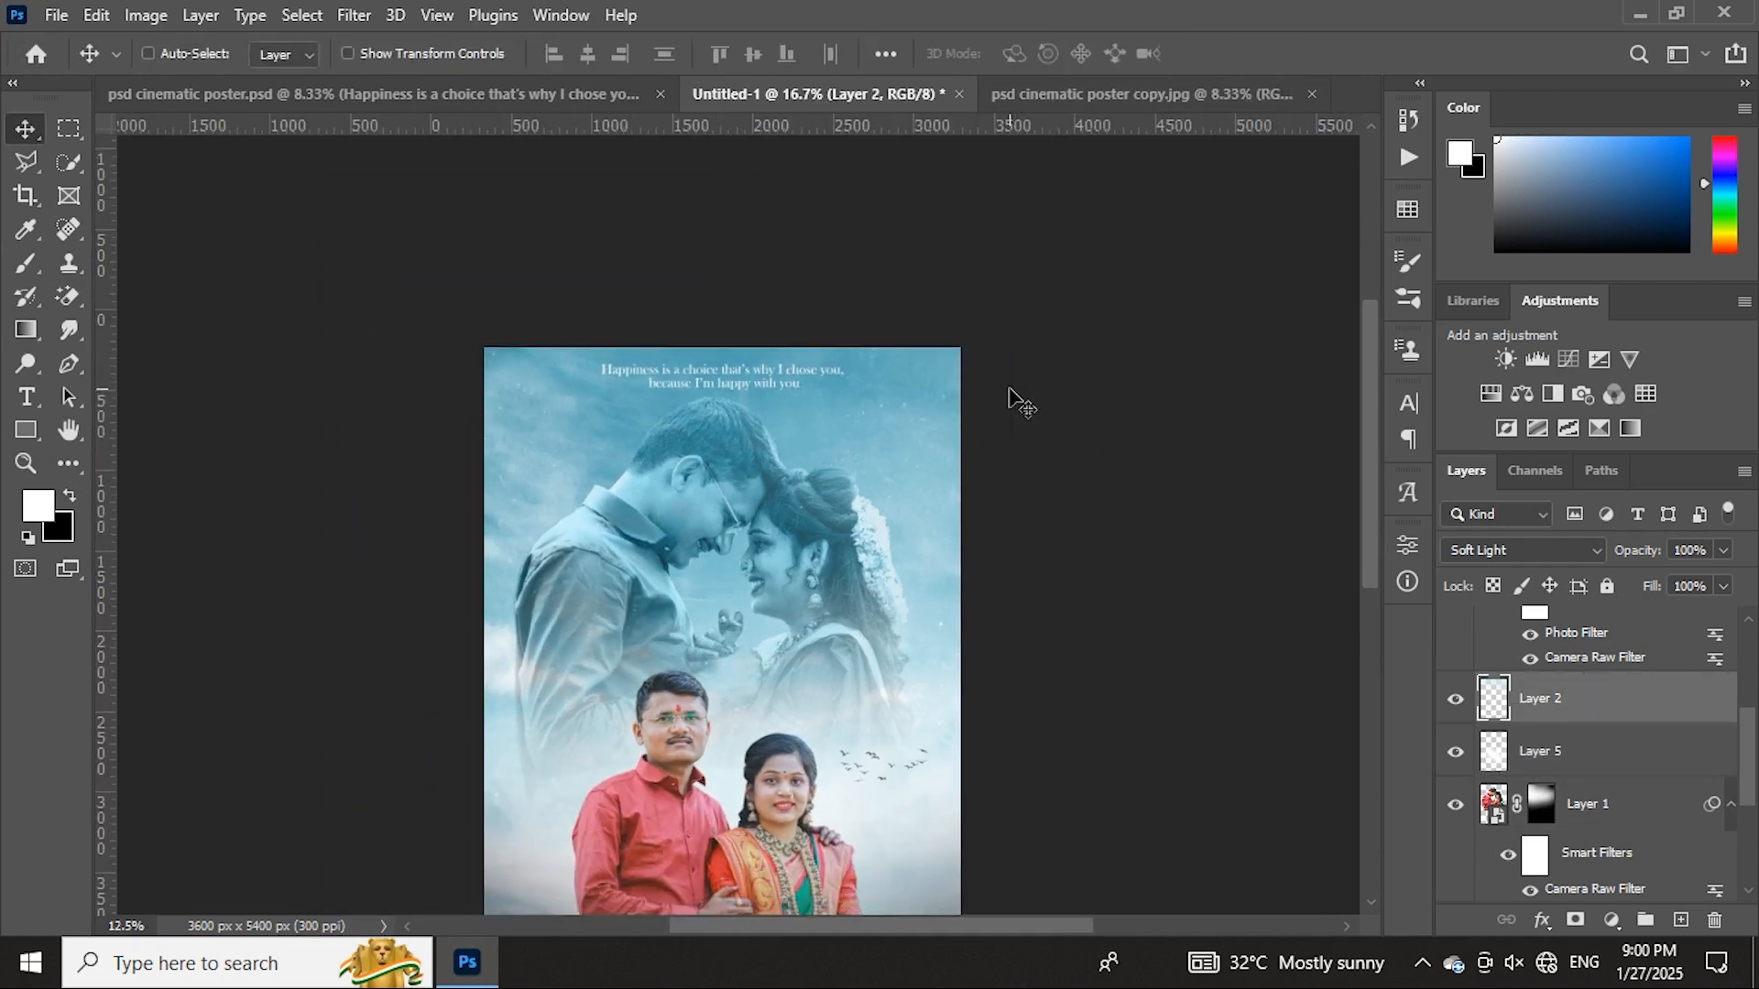
{"action": "key", "text": "ctrl+minus"}
{"action": "scroll", "coordinate": [954, 424], "scroll_direction": "down", "scroll_amount": 2}
{"action": "left_click", "coordinate": [464, 96]}
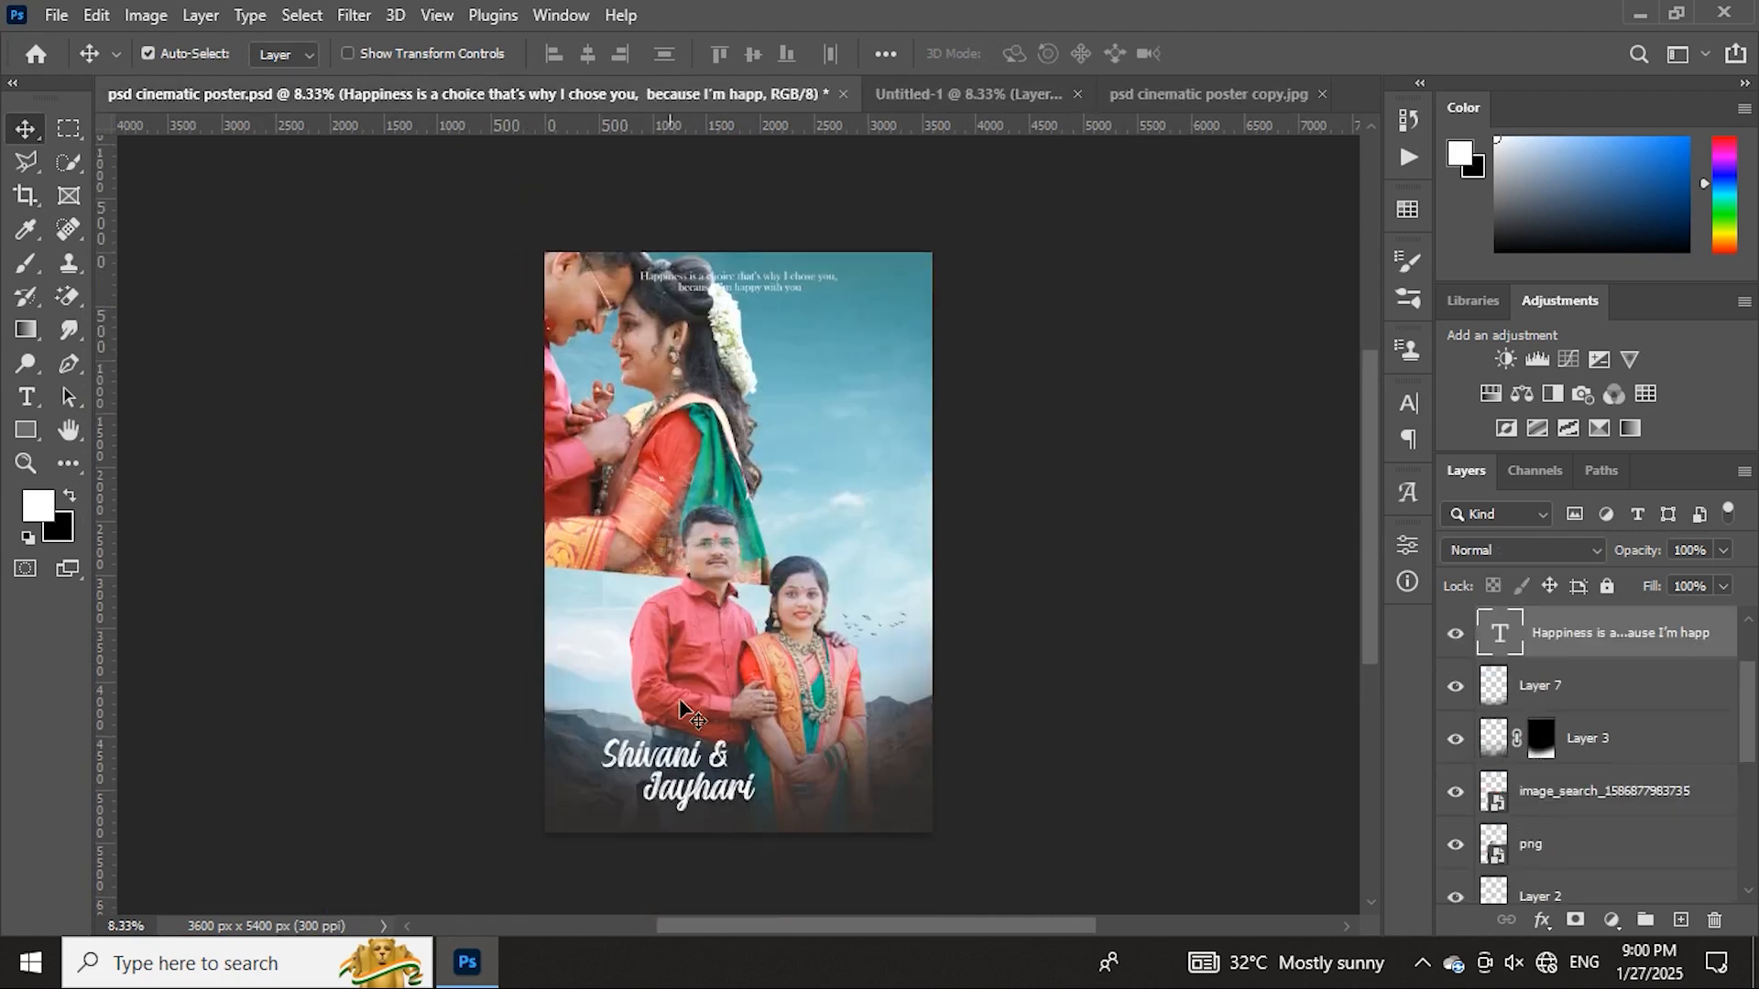
{"action": "mouse_move", "coordinate": [681, 704]}
{"action": "left_mouse_down"}
{"action": "mouse_move", "coordinate": [733, 724]}
{"action": "mouse_move", "coordinate": [649, 169]}
{"action": "mouse_move", "coordinate": [880, 108]}
{"action": "mouse_move", "coordinate": [678, 737]}
{"action": "mouse_move", "coordinate": [682, 701]}
{"action": "left_mouse_up"}
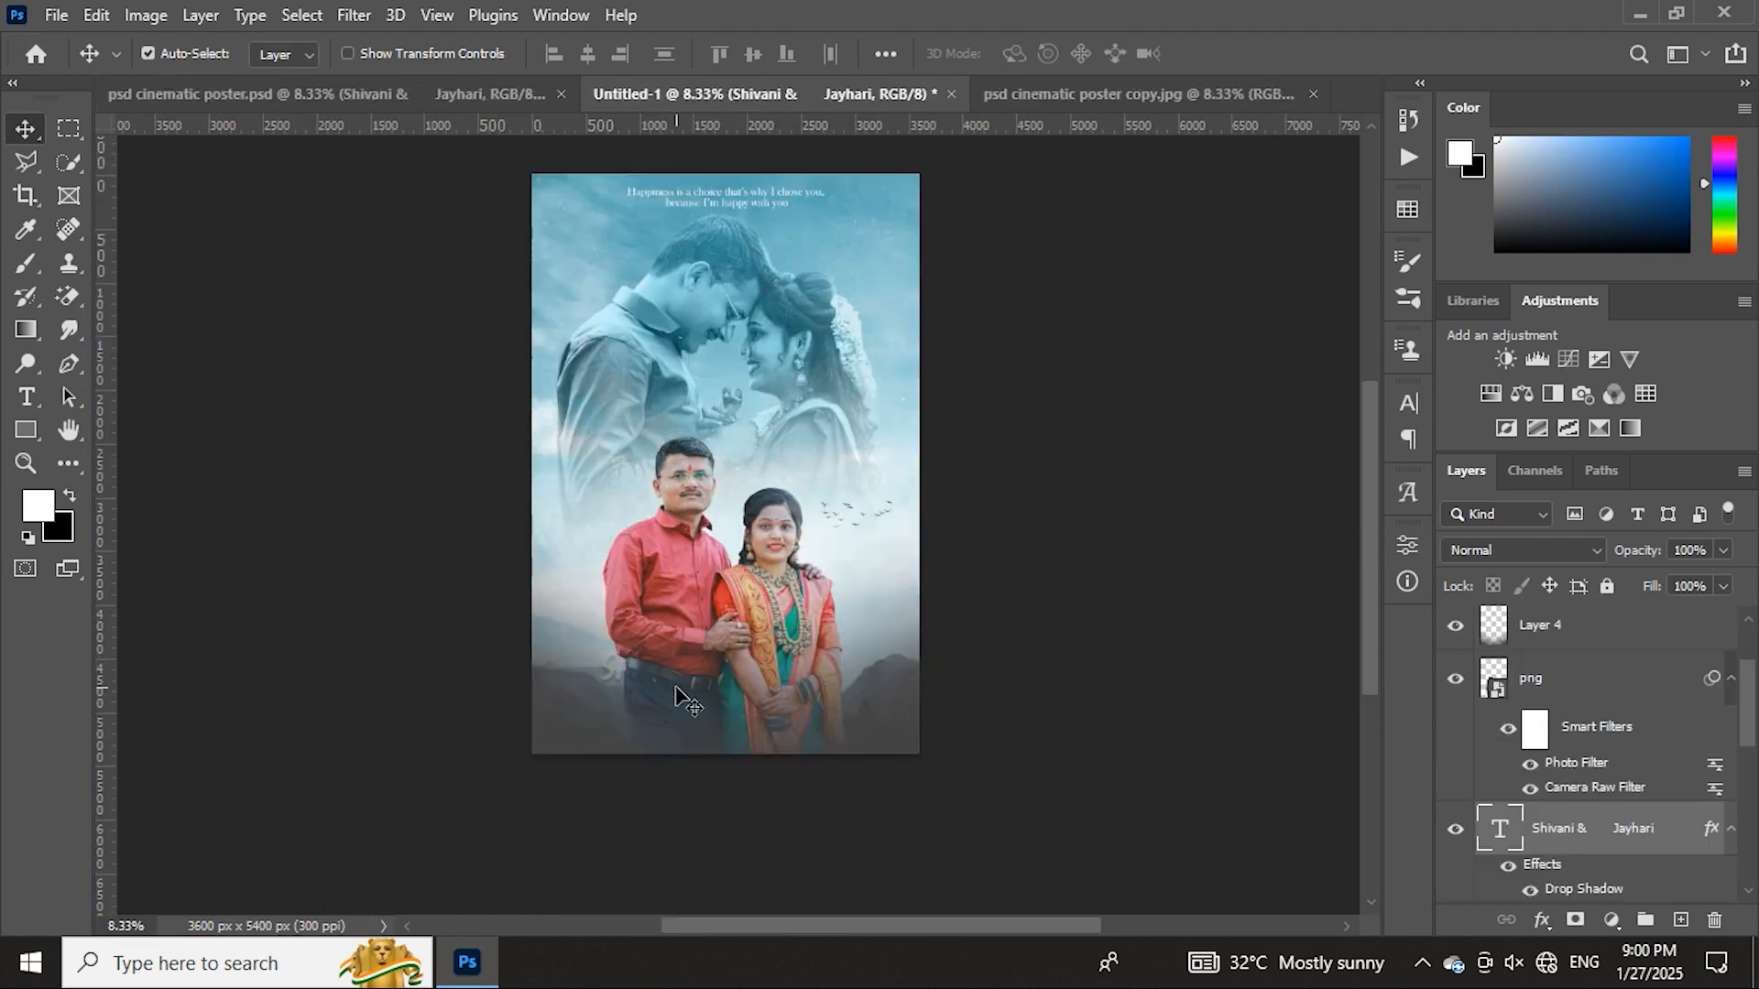
{"action": "left_click_drag", "start_coordinate": [1509, 831], "coordinate": [1502, 614]}
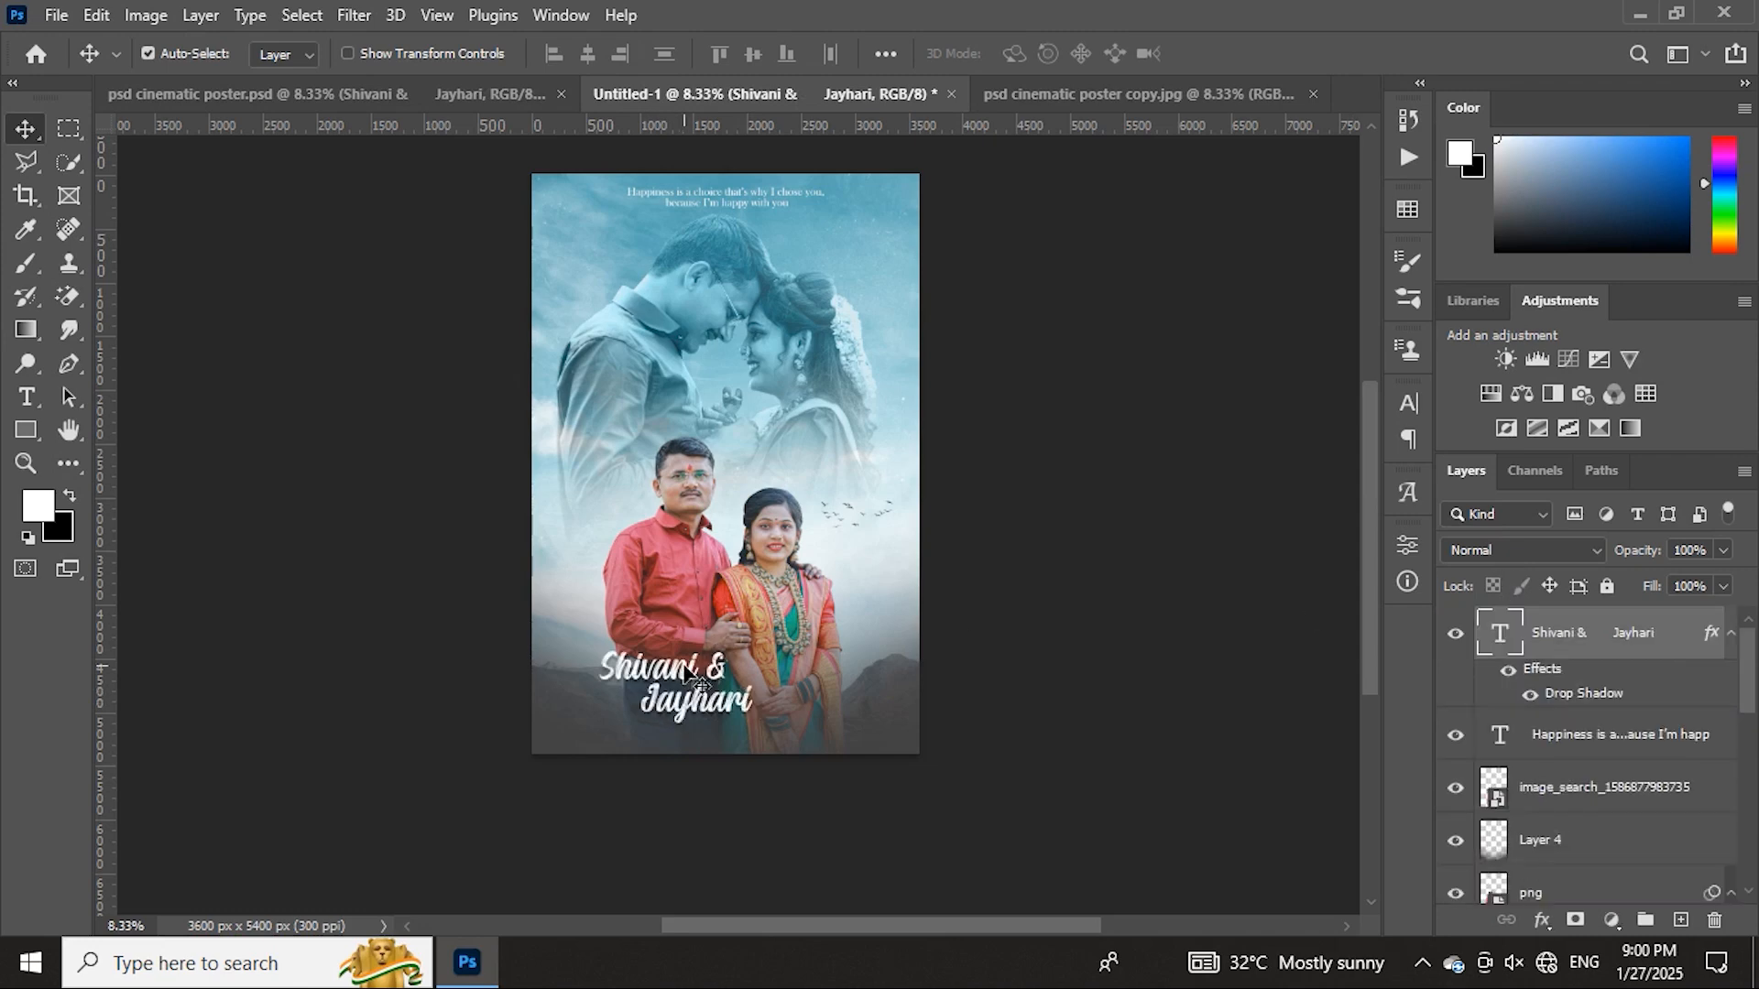
{"action": "double_click", "coordinate": [687, 673]}
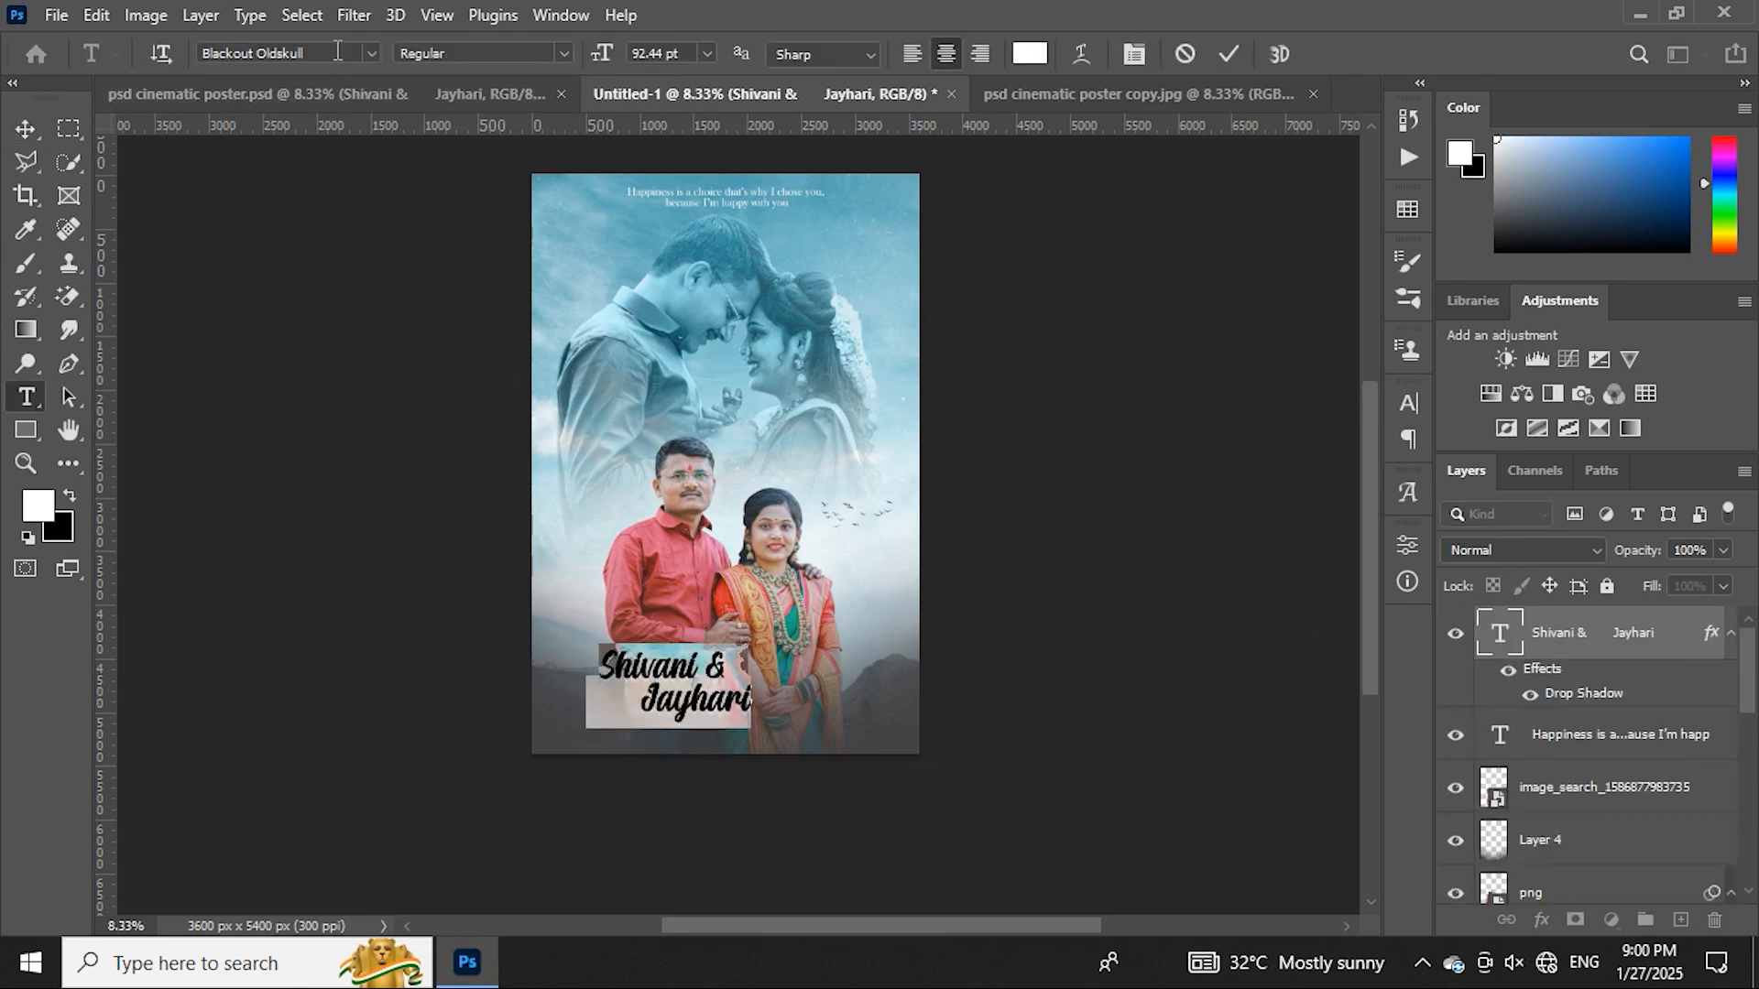
{"action": "left_click", "coordinate": [371, 52]}
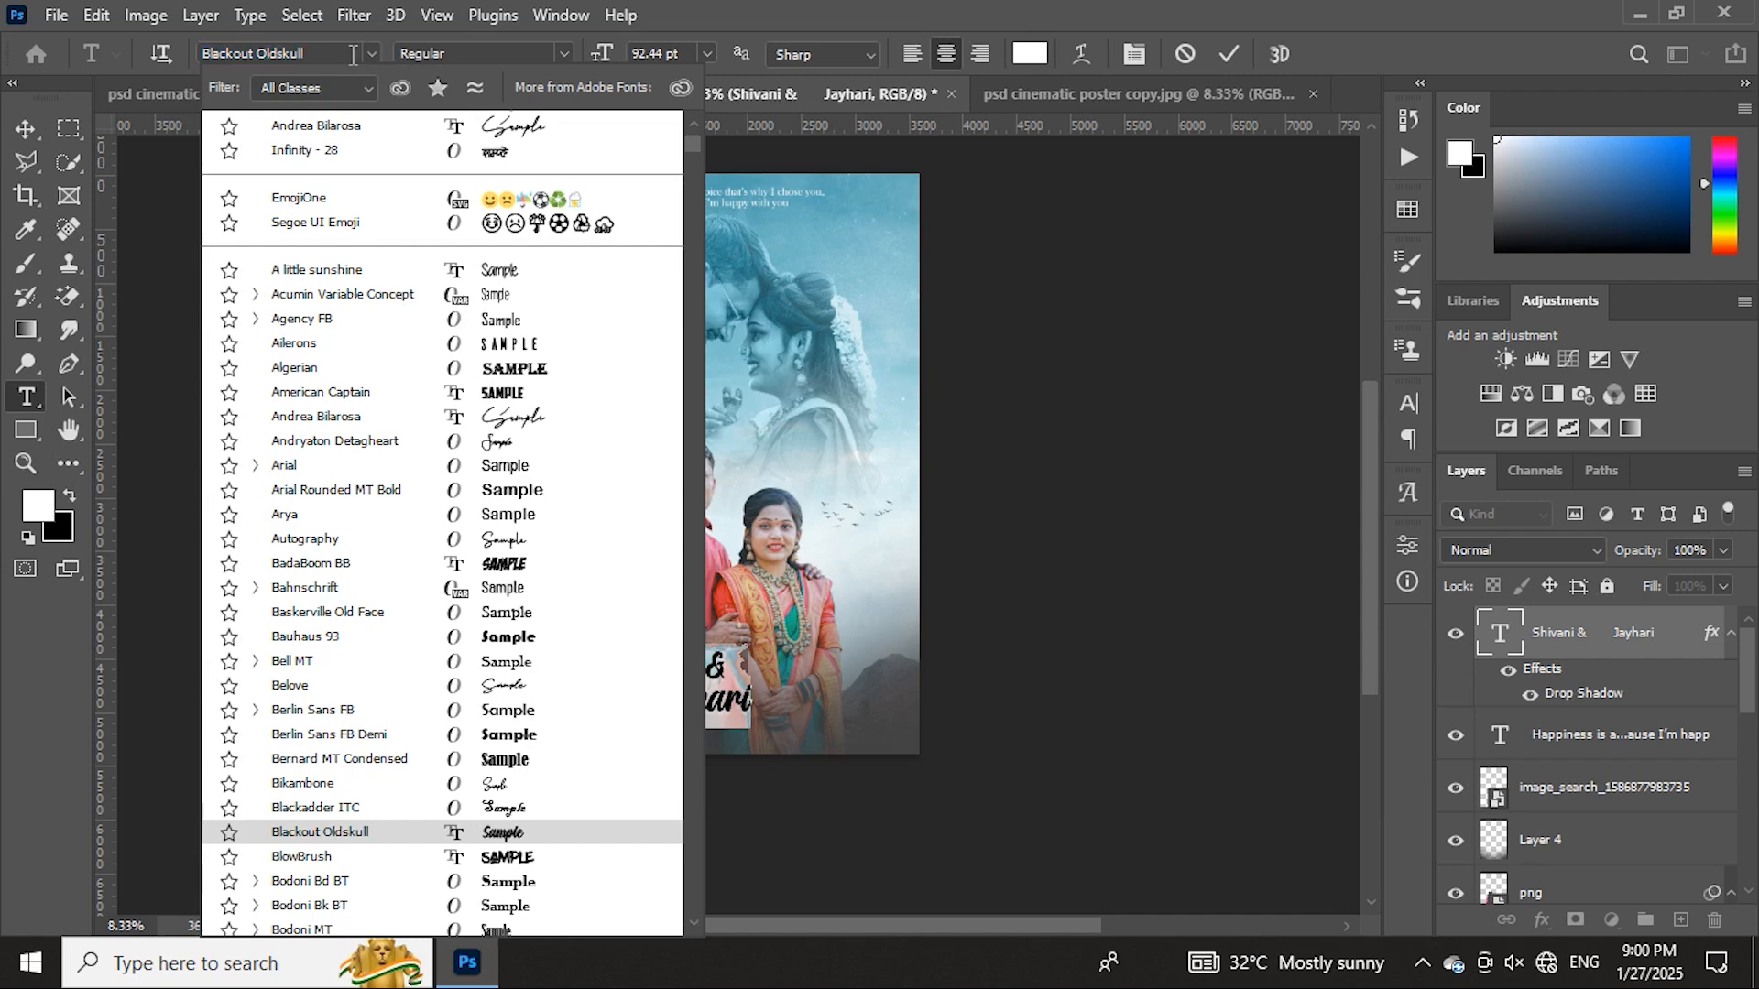
{"action": "scroll", "coordinate": [305, 192], "scroll_direction": "up", "scroll_amount": 4}
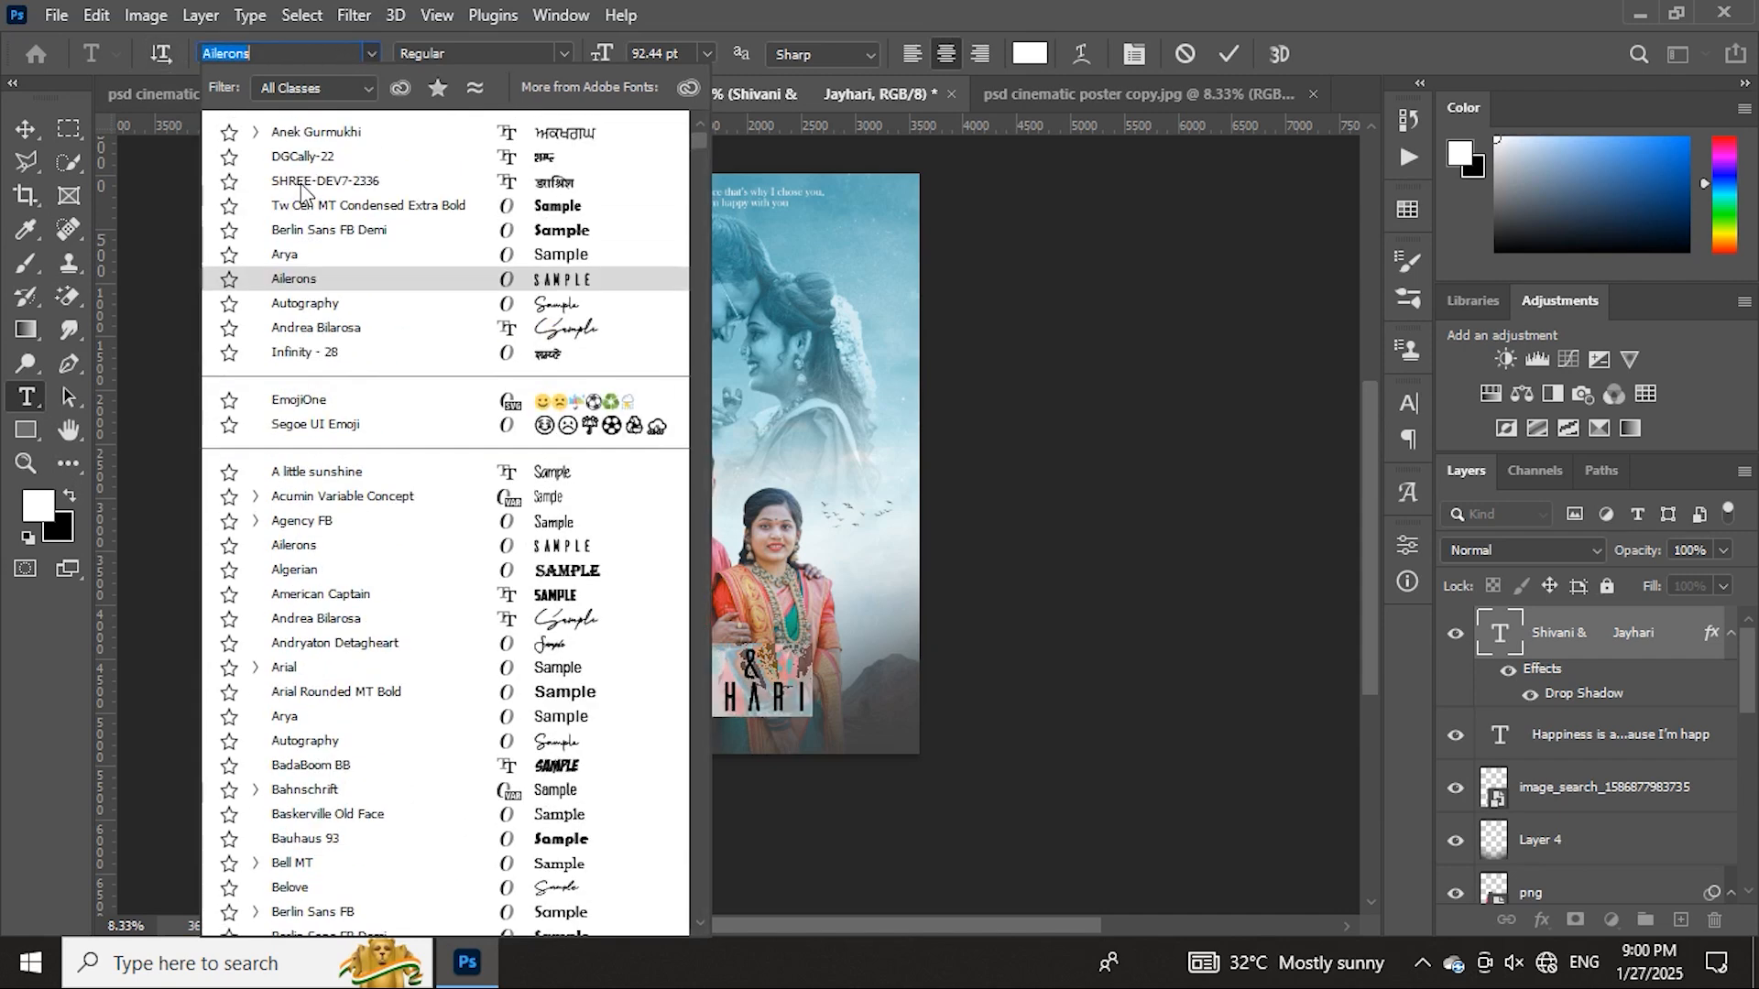
{"action": "key", "text": "Escape"}
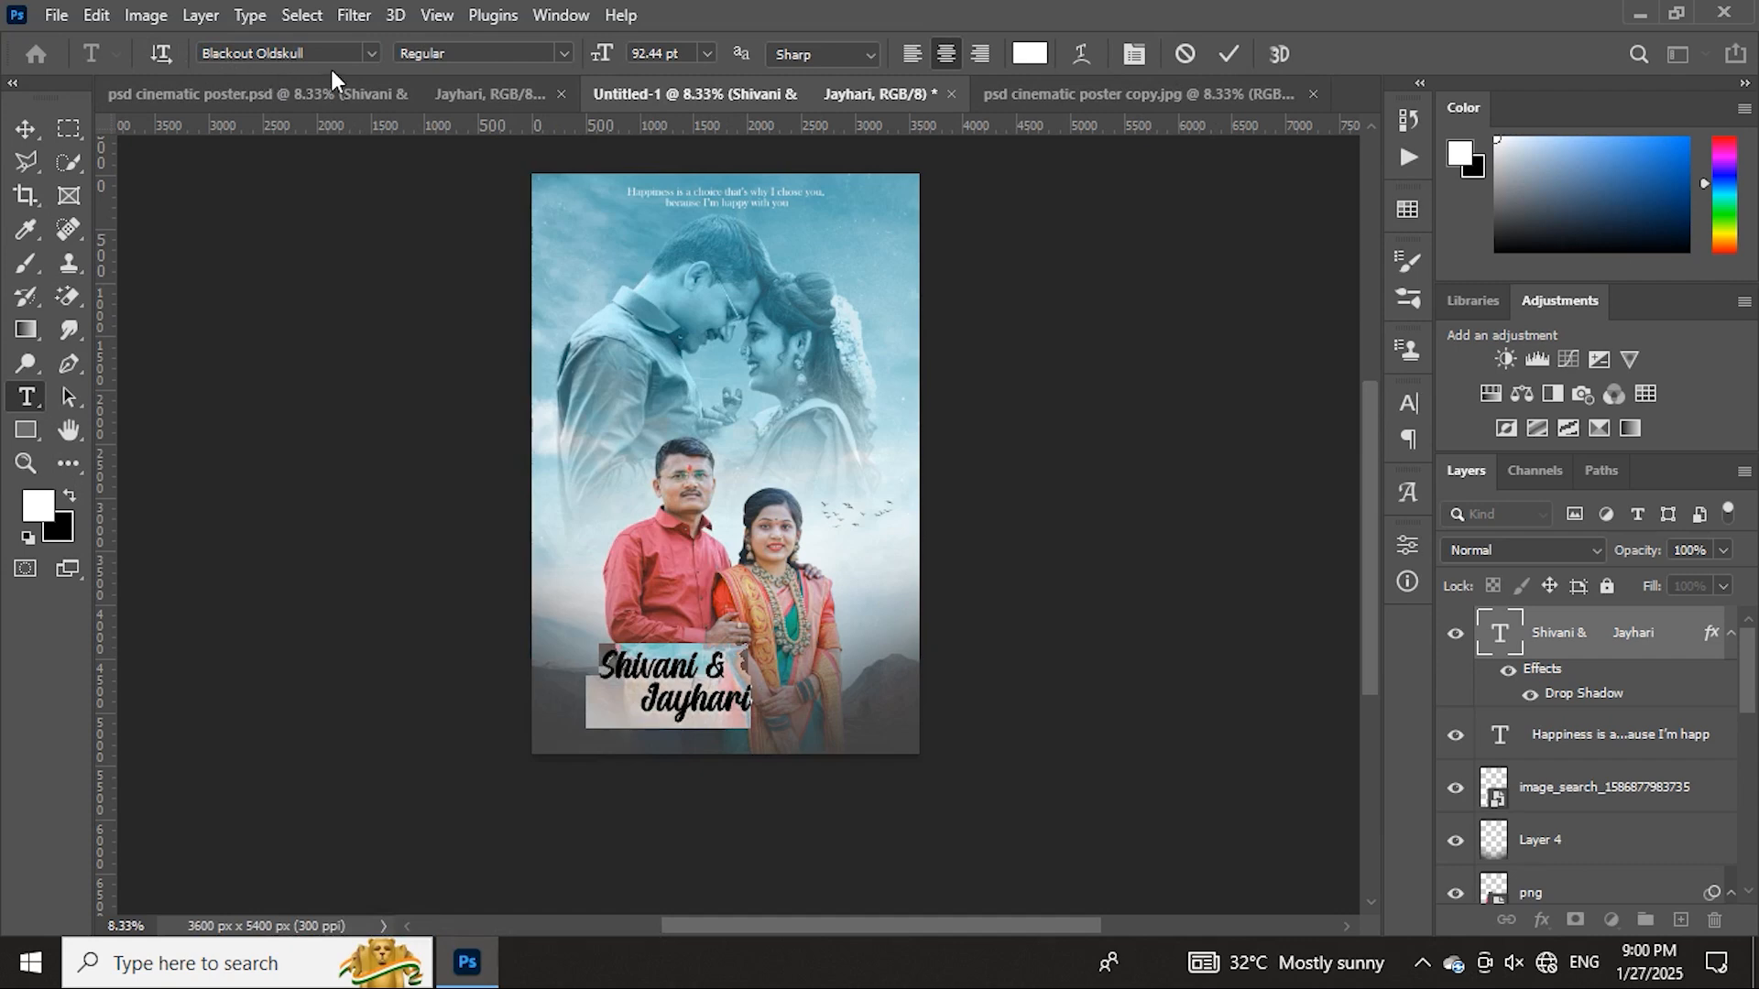
{"action": "left_click", "coordinate": [1228, 54]}
- Reposition and enlarge the couple's names text over the lower part of the standing couple, and commit the transform
{"action": "key", "text": "v"}
{"action": "mouse_move", "coordinate": [690, 677]}
{"action": "left_mouse_down"}
{"action": "mouse_move", "coordinate": [681, 686]}
{"action": "mouse_move", "coordinate": [779, 695]}
{"action": "mouse_move", "coordinate": [724, 675]}
{"action": "left_mouse_up"}
{"action": "key", "text": "ctrl"}
{"action": "key", "text": "ctrl+t"}
{"action": "left_click", "coordinate": [1276, 53]}
{"action": "key", "text": "ctrl+plus"}
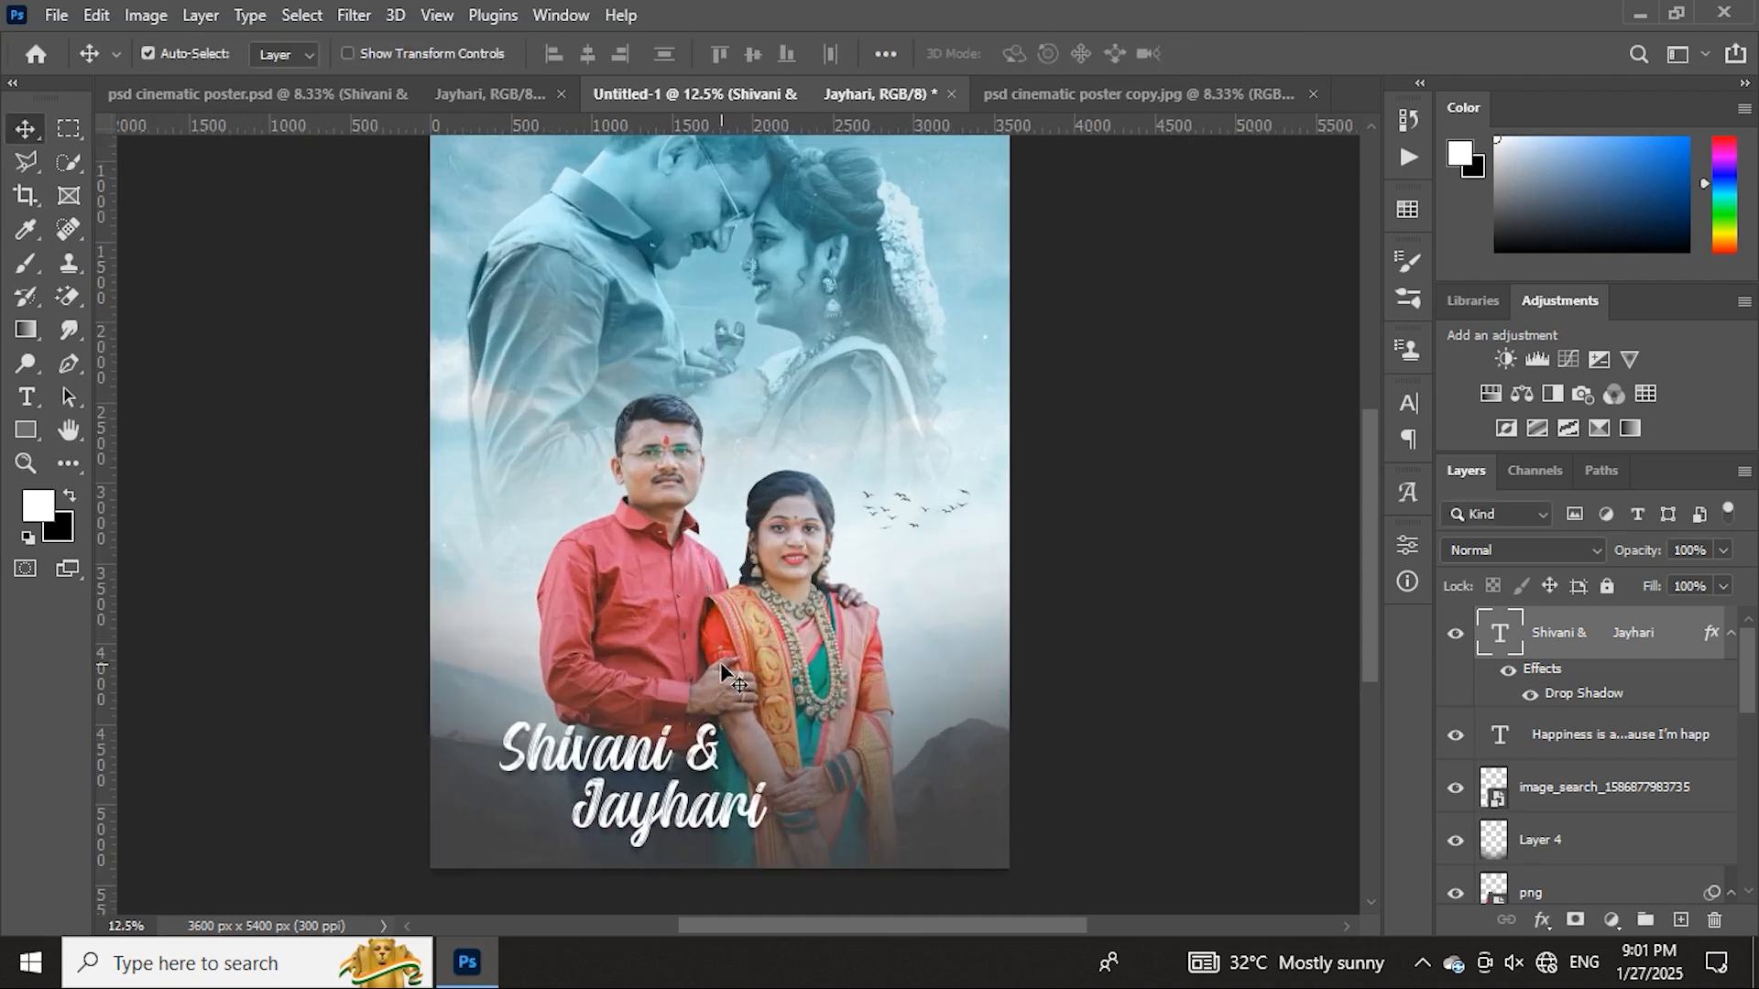
- Scale the couple's names text down very slightly over the standing couple and commit the transform
{"action": "scroll", "coordinate": [723, 676], "scroll_direction": "down", "scroll_amount": 2}
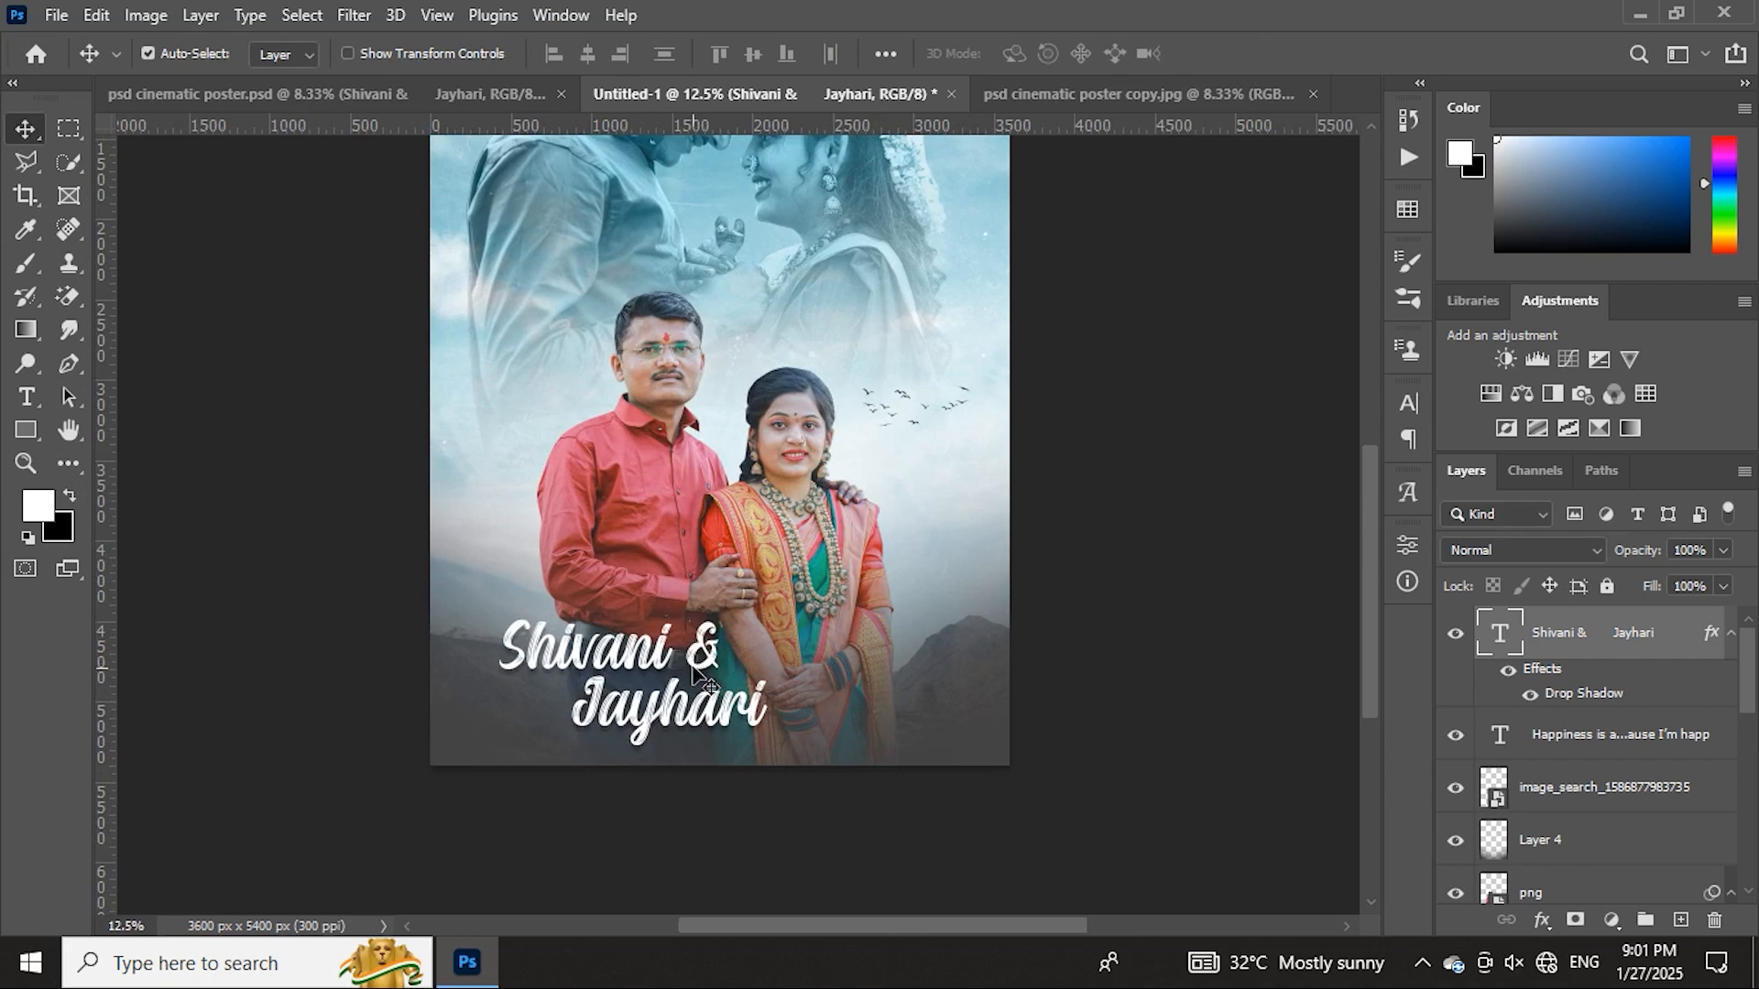
{"action": "scroll", "coordinate": [690, 672], "scroll_direction": "up", "scroll_amount": 1}
{"action": "scroll", "coordinate": [694, 674], "scroll_direction": "up", "scroll_amount": 2}
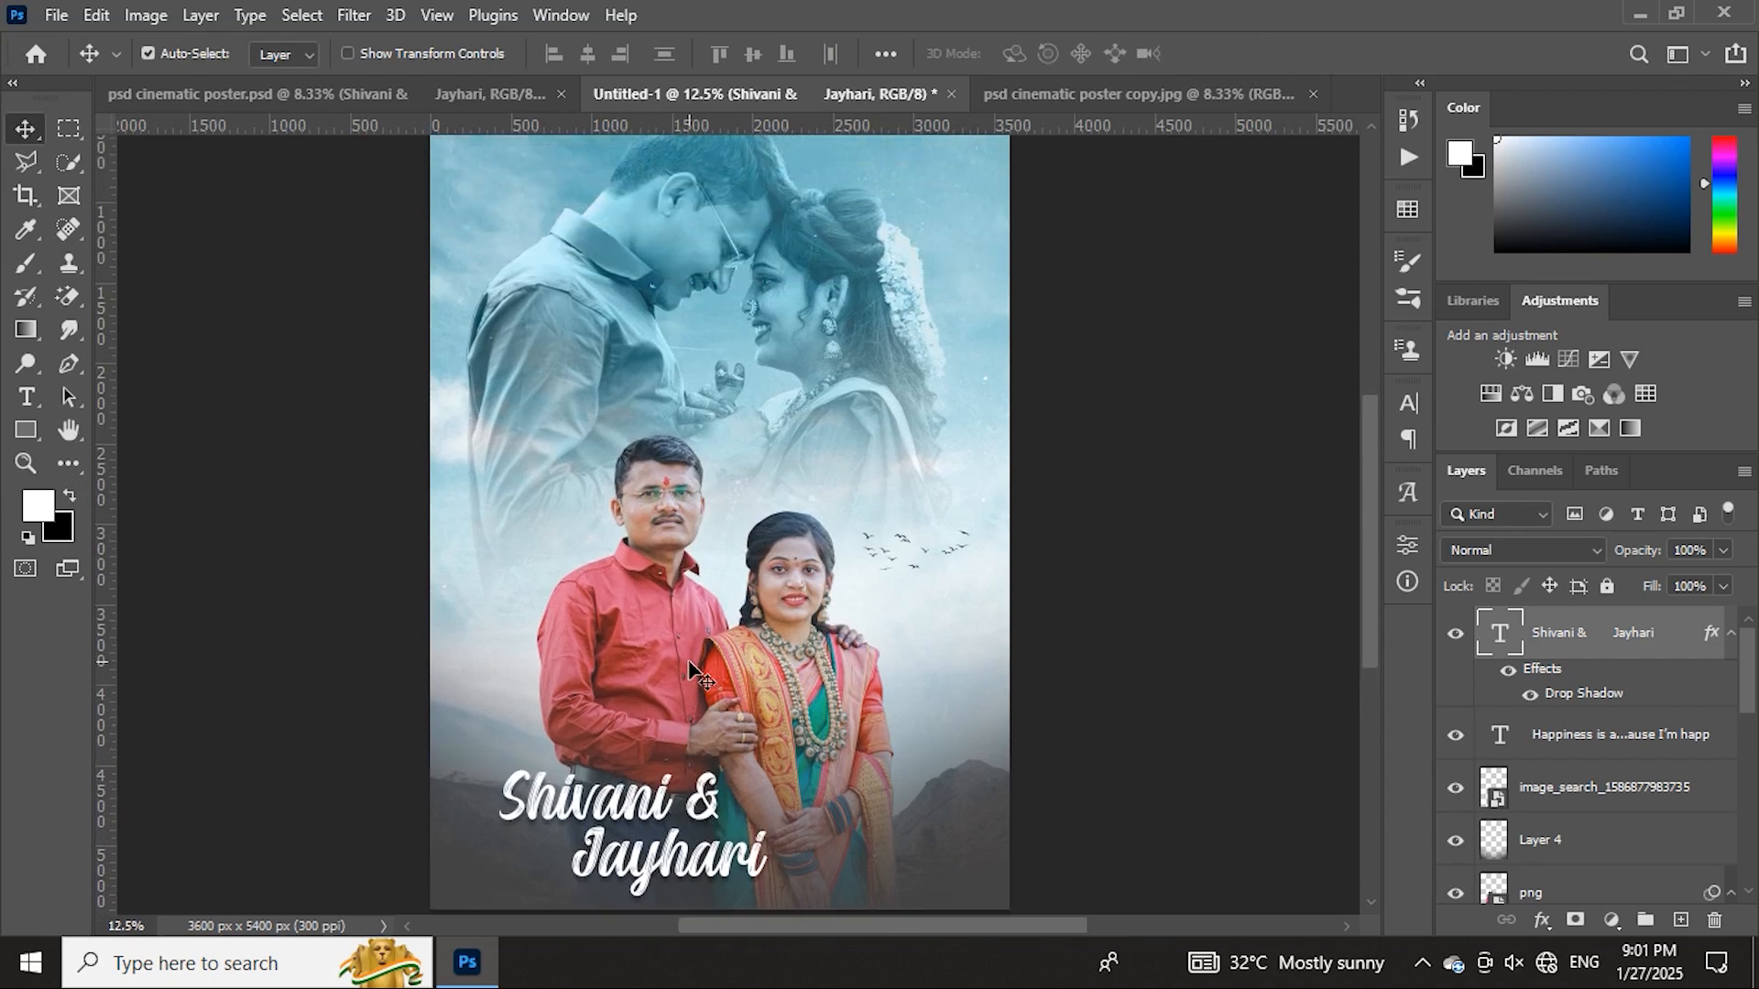
{"action": "left_click", "coordinate": [696, 678]}
{"action": "scroll", "coordinate": [770, 770], "scroll_direction": "down", "scroll_amount": 1}
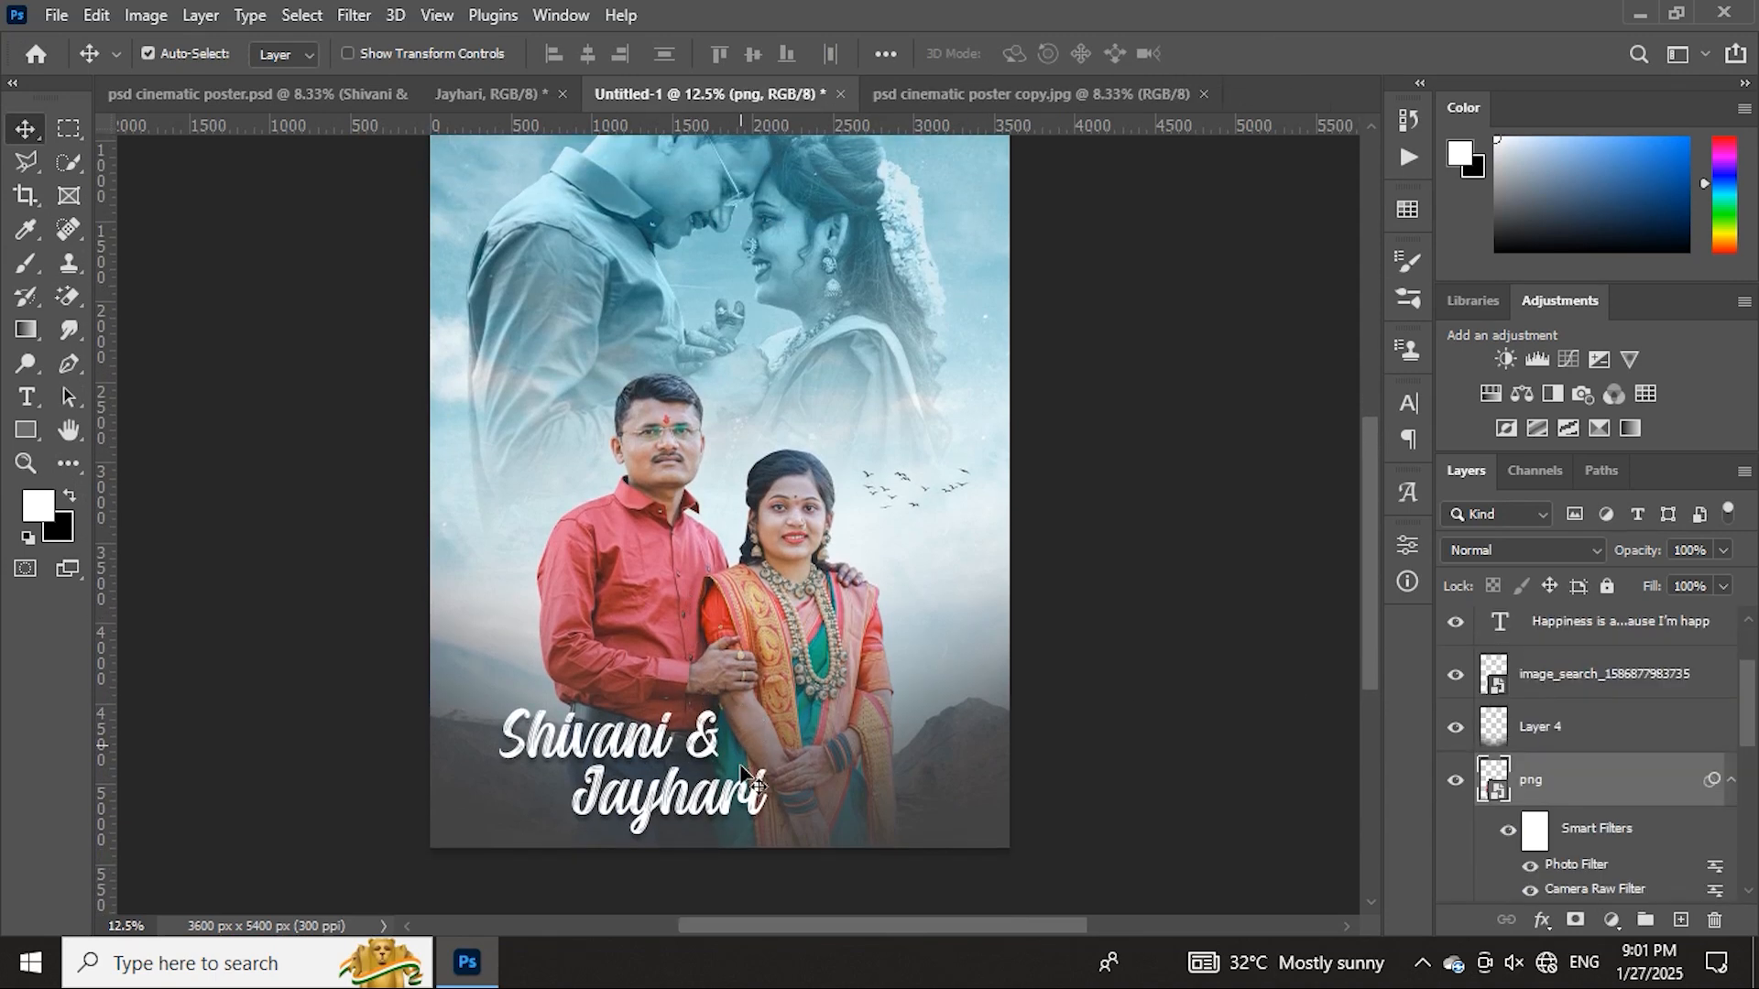
{"action": "scroll", "coordinate": [760, 733], "scroll_direction": "up", "scroll_amount": 1}
{"action": "scroll", "coordinate": [759, 707], "scroll_direction": "down", "scroll_amount": 1}
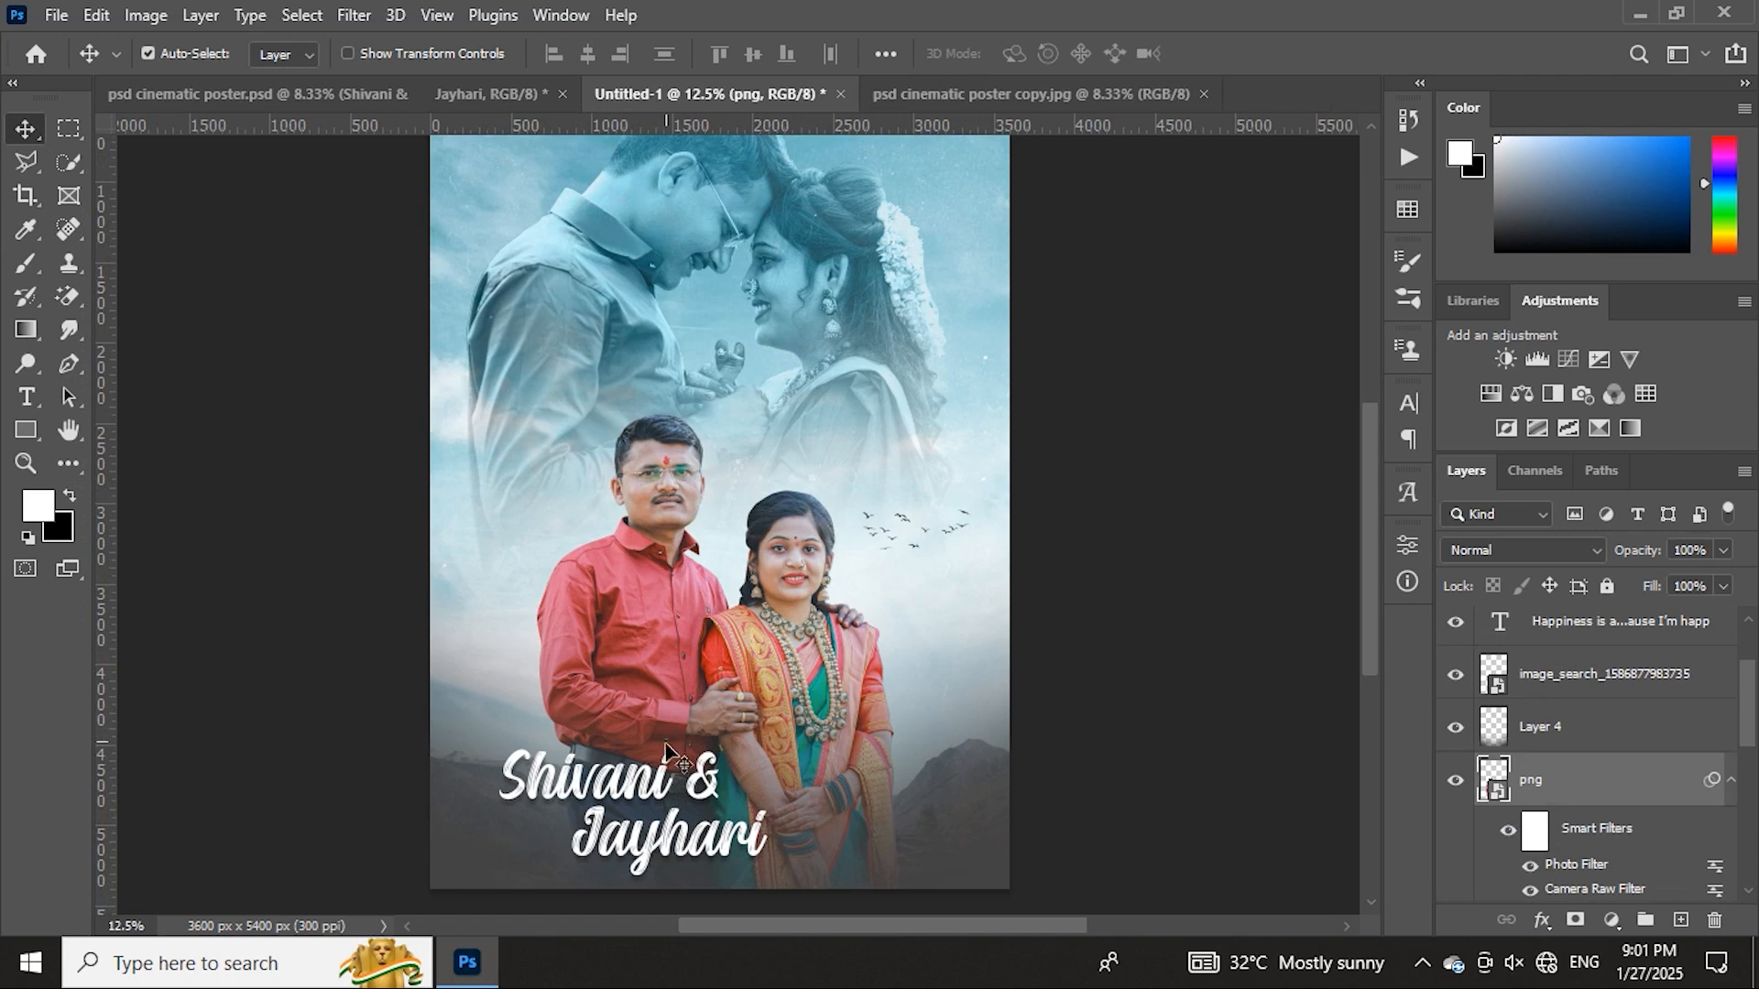
{"action": "left_click", "coordinate": [682, 783], "text": "ctrl"}
{"action": "key", "text": "ctrl+t"}
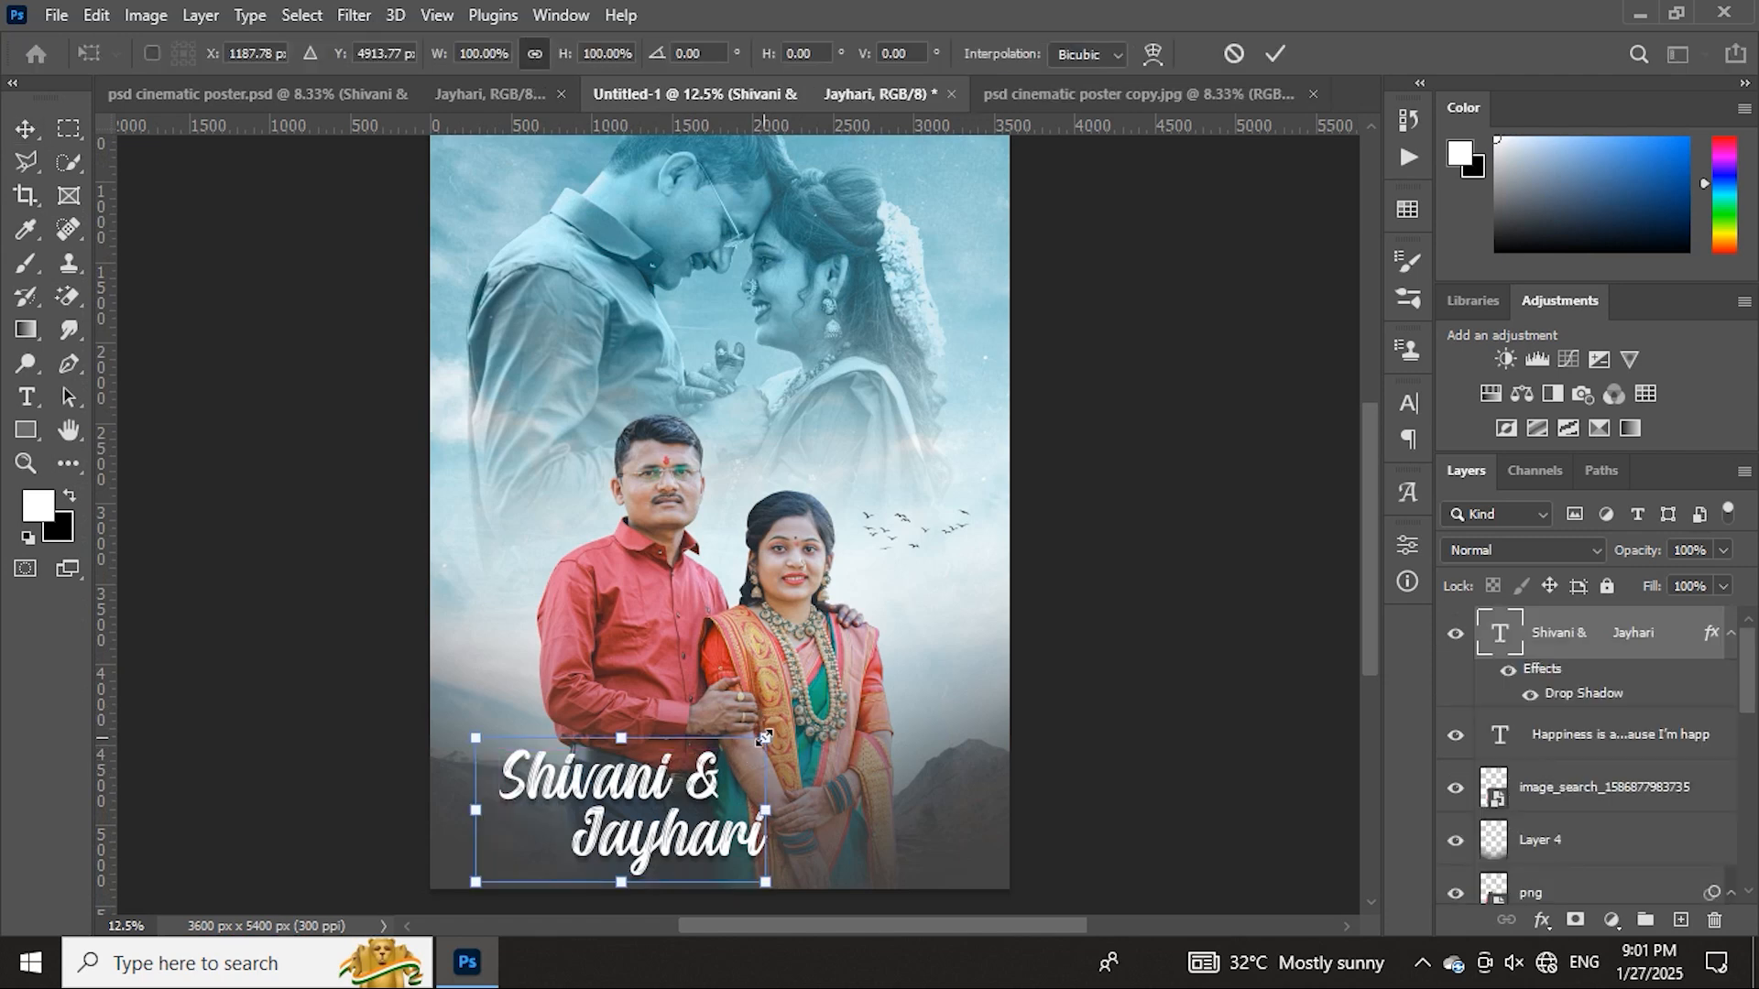
{"action": "left_click_drag", "start_coordinate": [766, 734], "coordinate": [763, 739]}
{"action": "left_click", "coordinate": [1279, 57]}
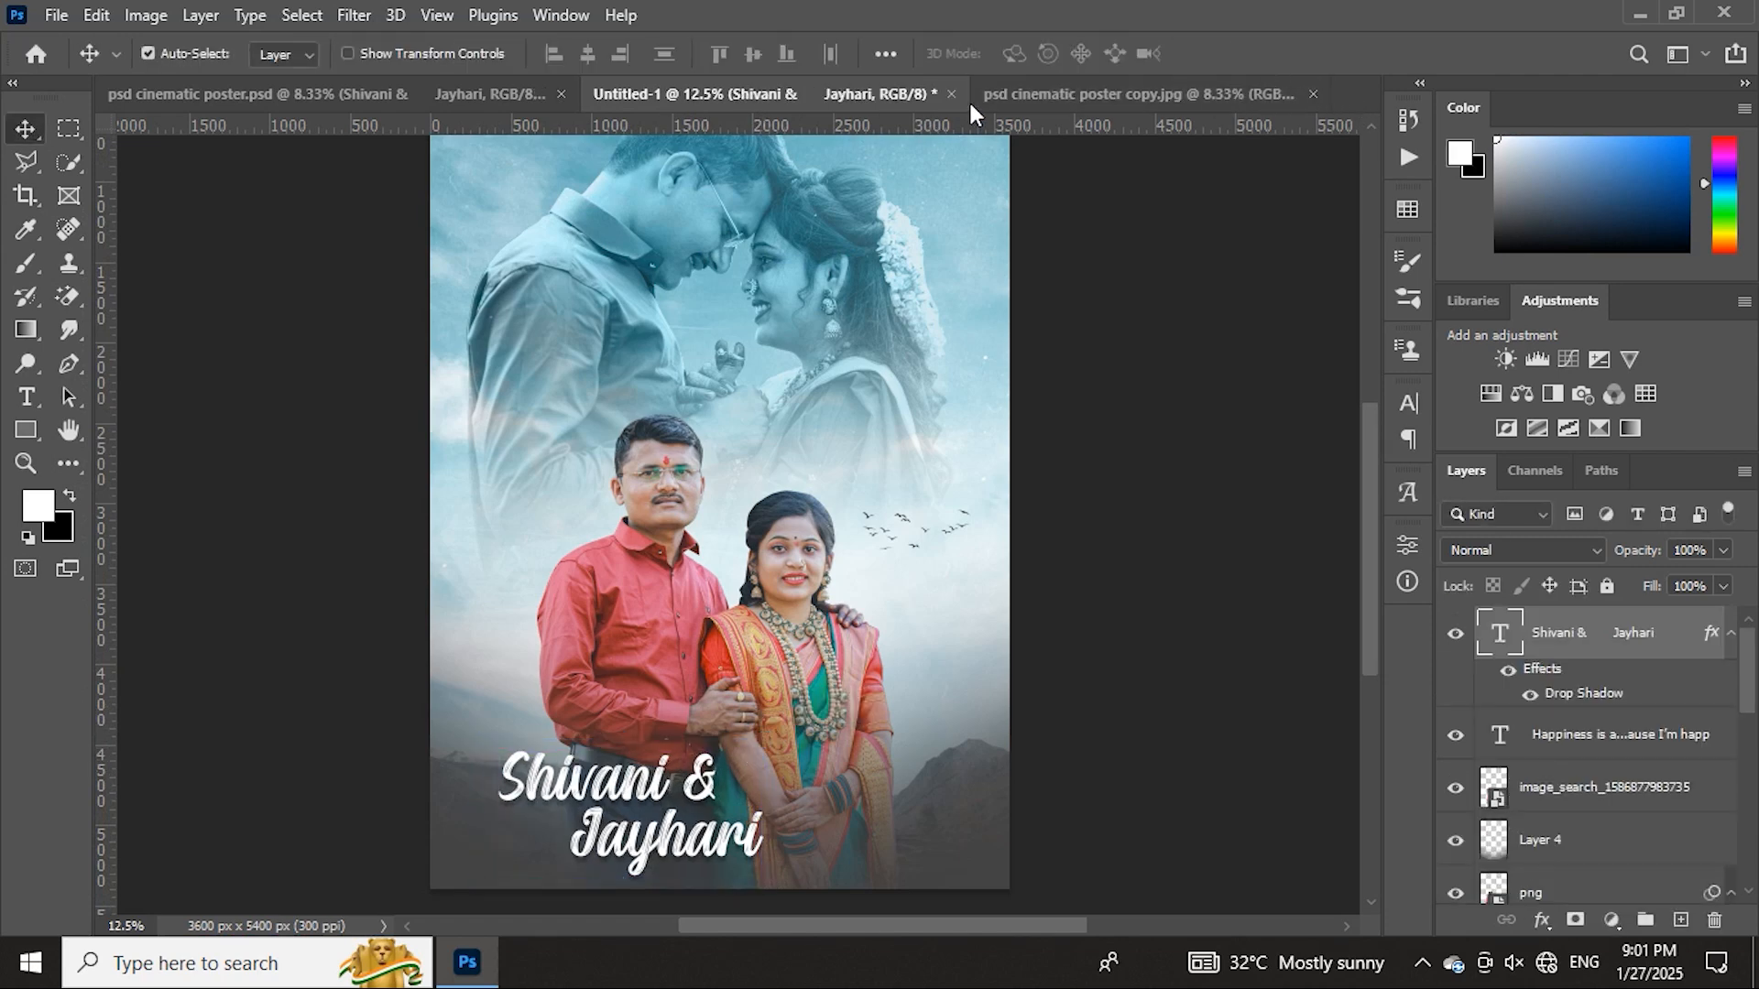
- Scale the couple's names text down to about 89.6% towards its lower-right corner and commit the transform
{"action": "left_click", "coordinate": [976, 97]}
{"action": "left_click", "coordinate": [871, 103]}
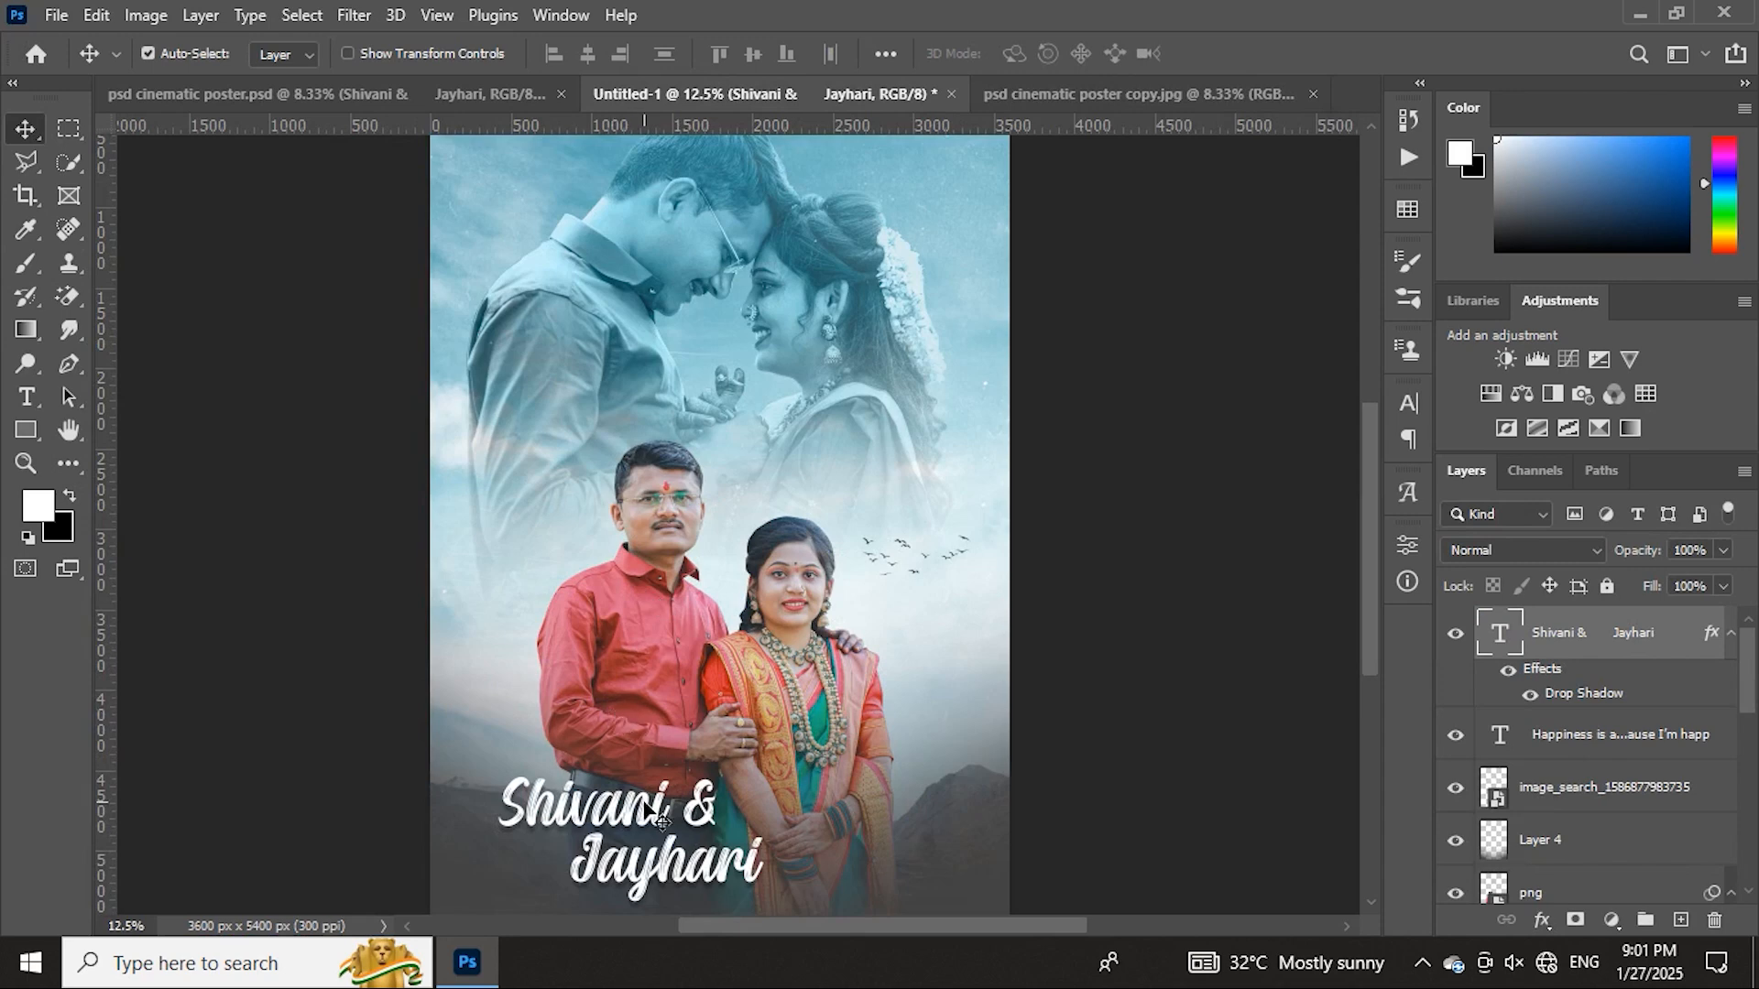
{"action": "key", "text": "ctrl+t"}
{"action": "left_click_drag", "start_coordinate": [468, 757], "coordinate": [505, 782]}
{"action": "left_click", "coordinate": [1274, 53]}
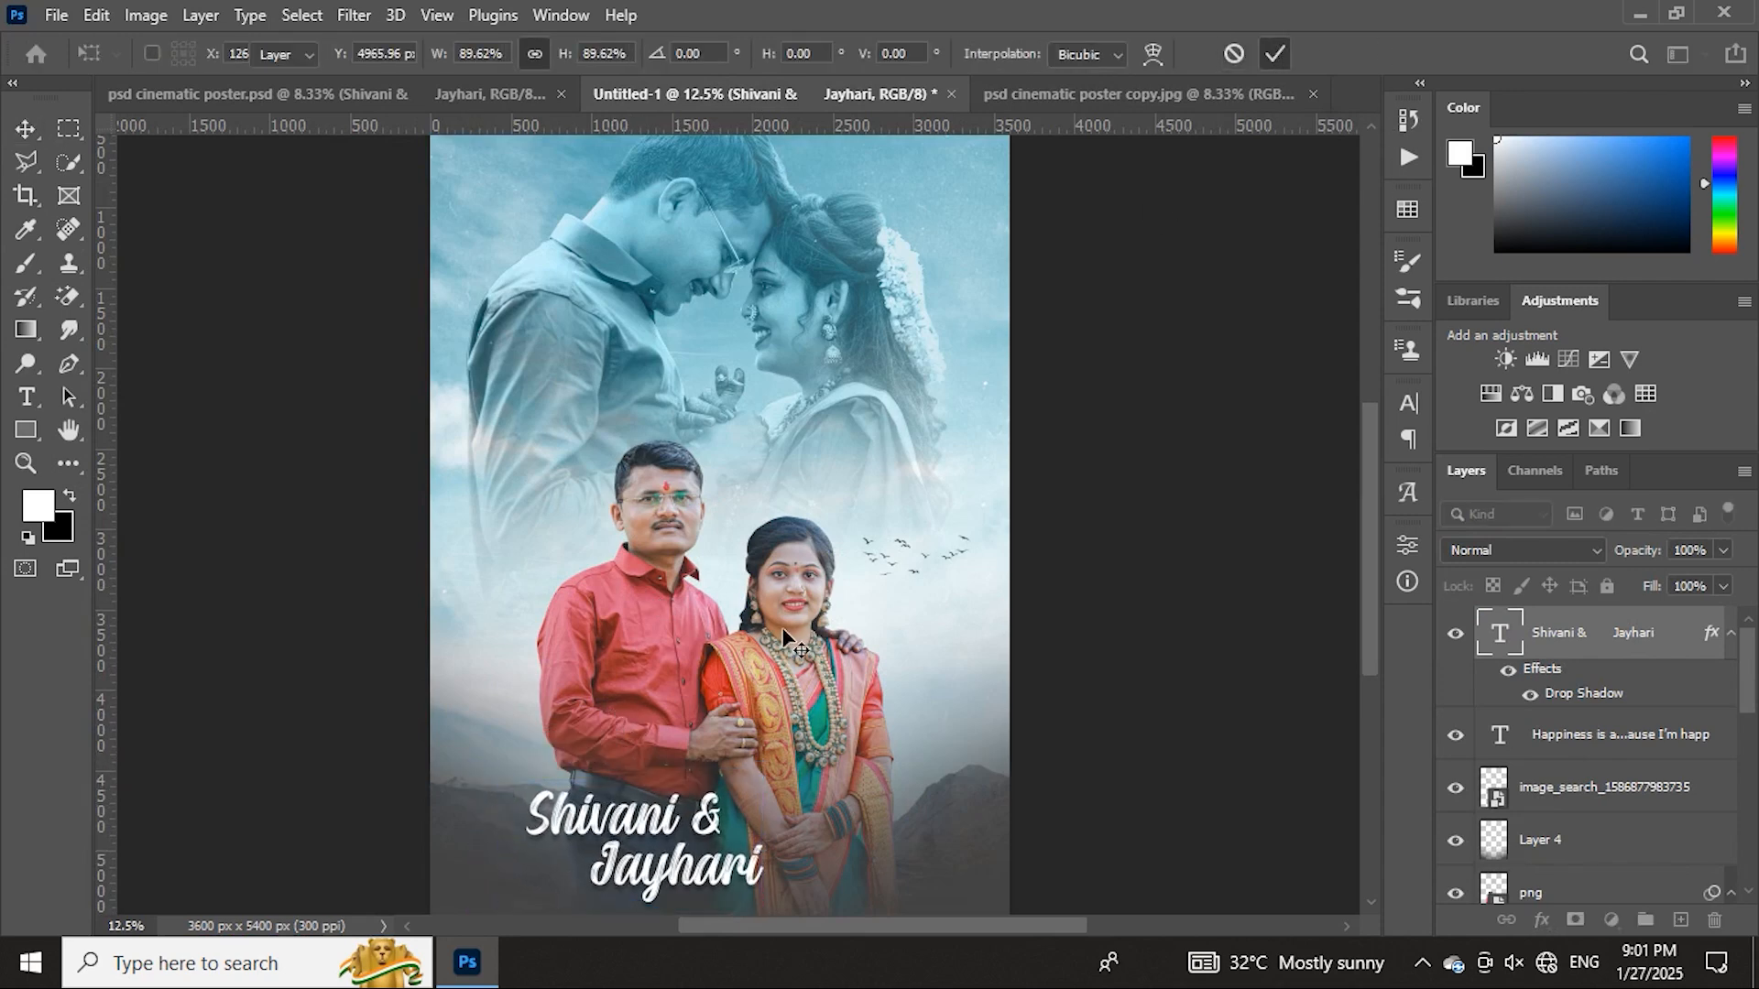
- Add a Color Lookup adjustment layer above the names text and set its 3DLUT file to Crisp_Warm.look
{"action": "scroll", "coordinate": [751, 715], "scroll_direction": "down", "scroll_amount": 2}
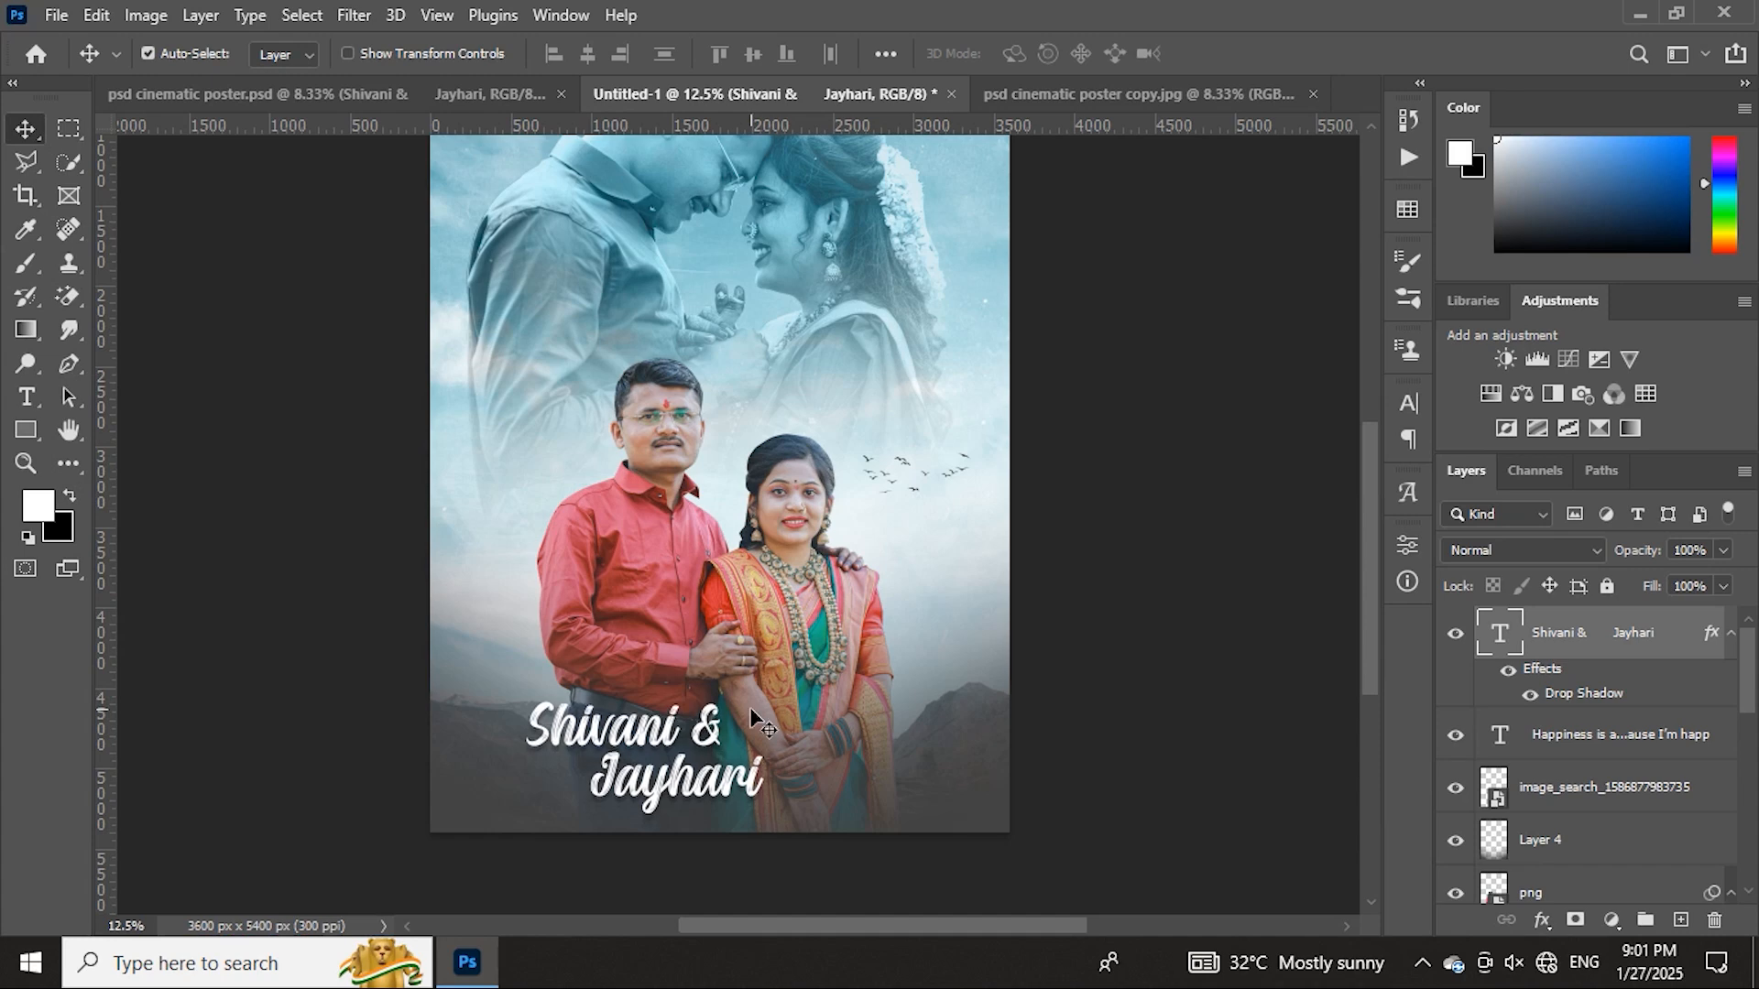
{"action": "key", "text": "ctrl+minus"}
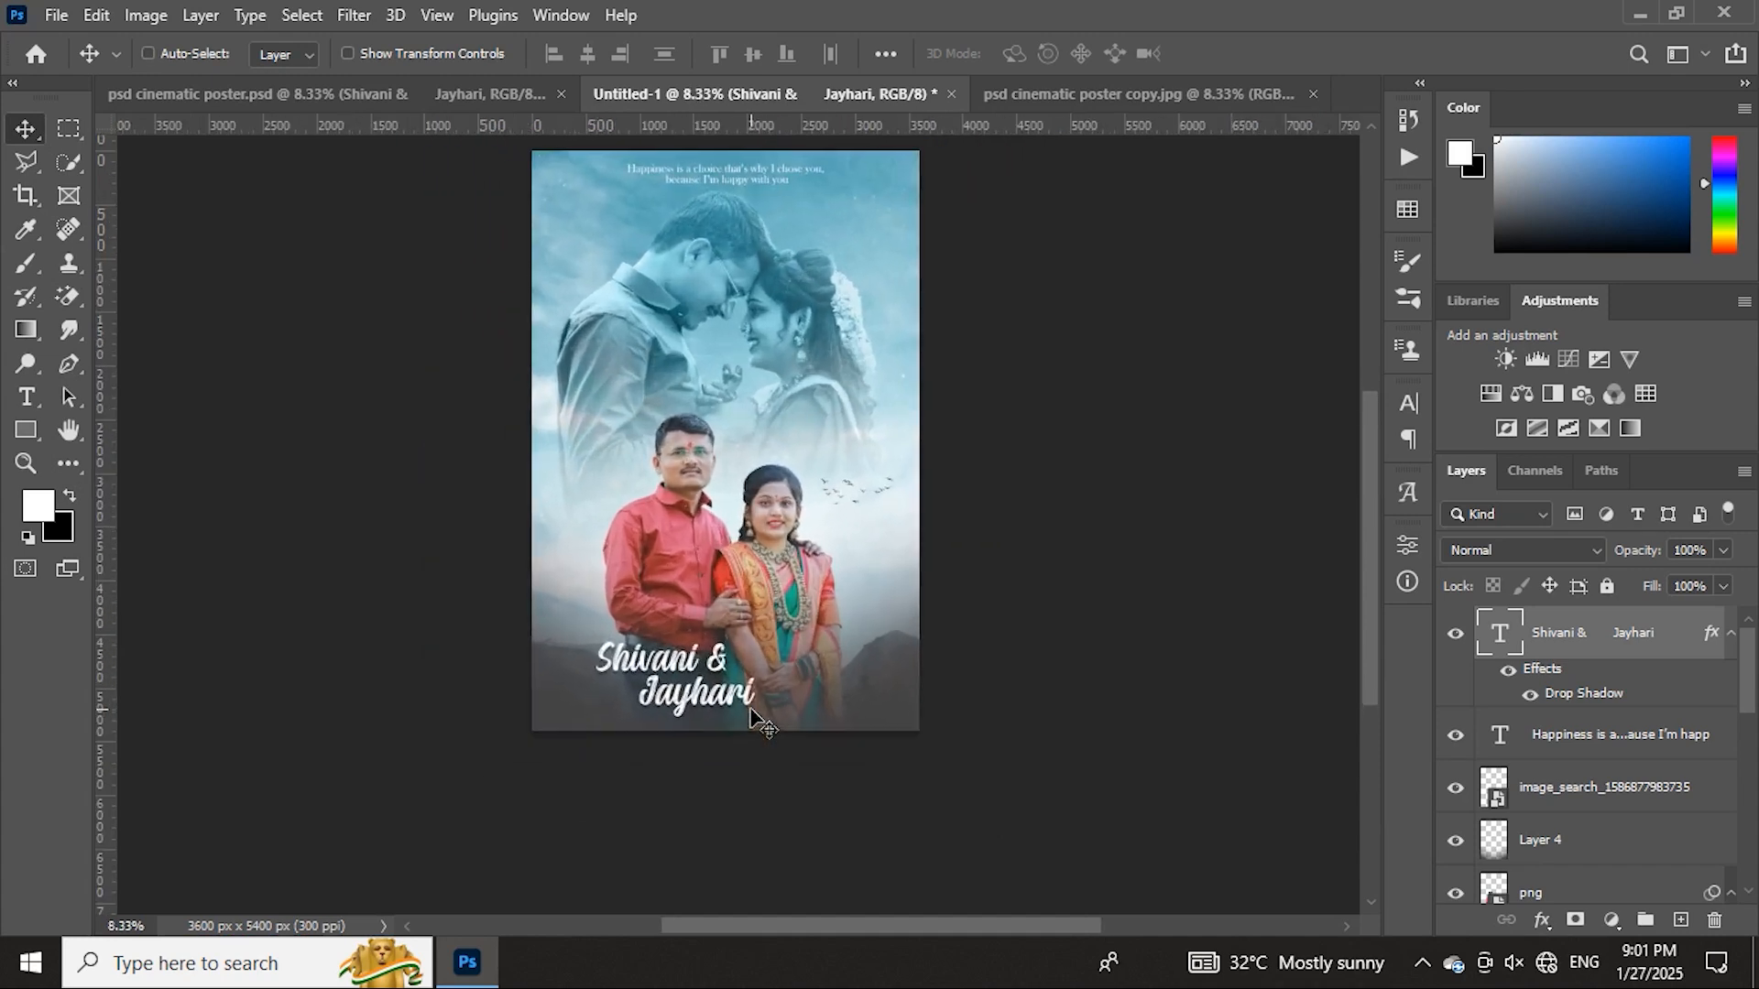
{"action": "scroll", "coordinate": [752, 716], "scroll_direction": "up", "scroll_amount": 1}
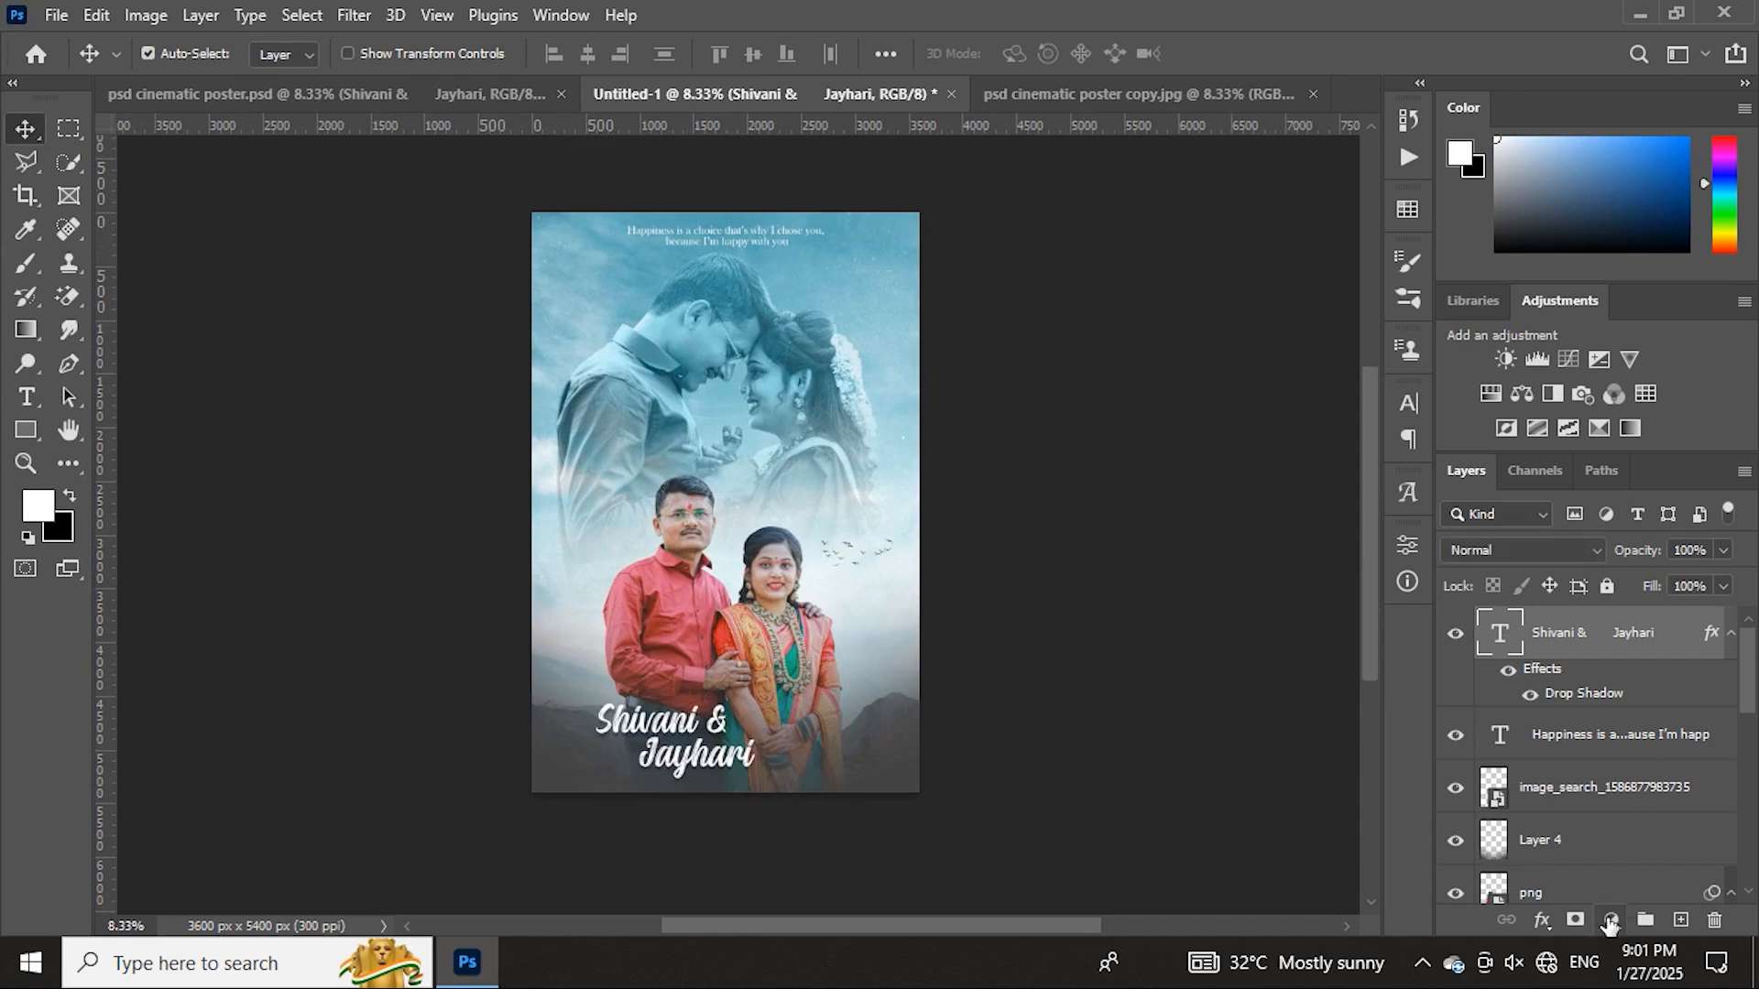
{"action": "left_click", "coordinate": [1612, 919]}
{"action": "left_click", "coordinate": [1624, 775]}
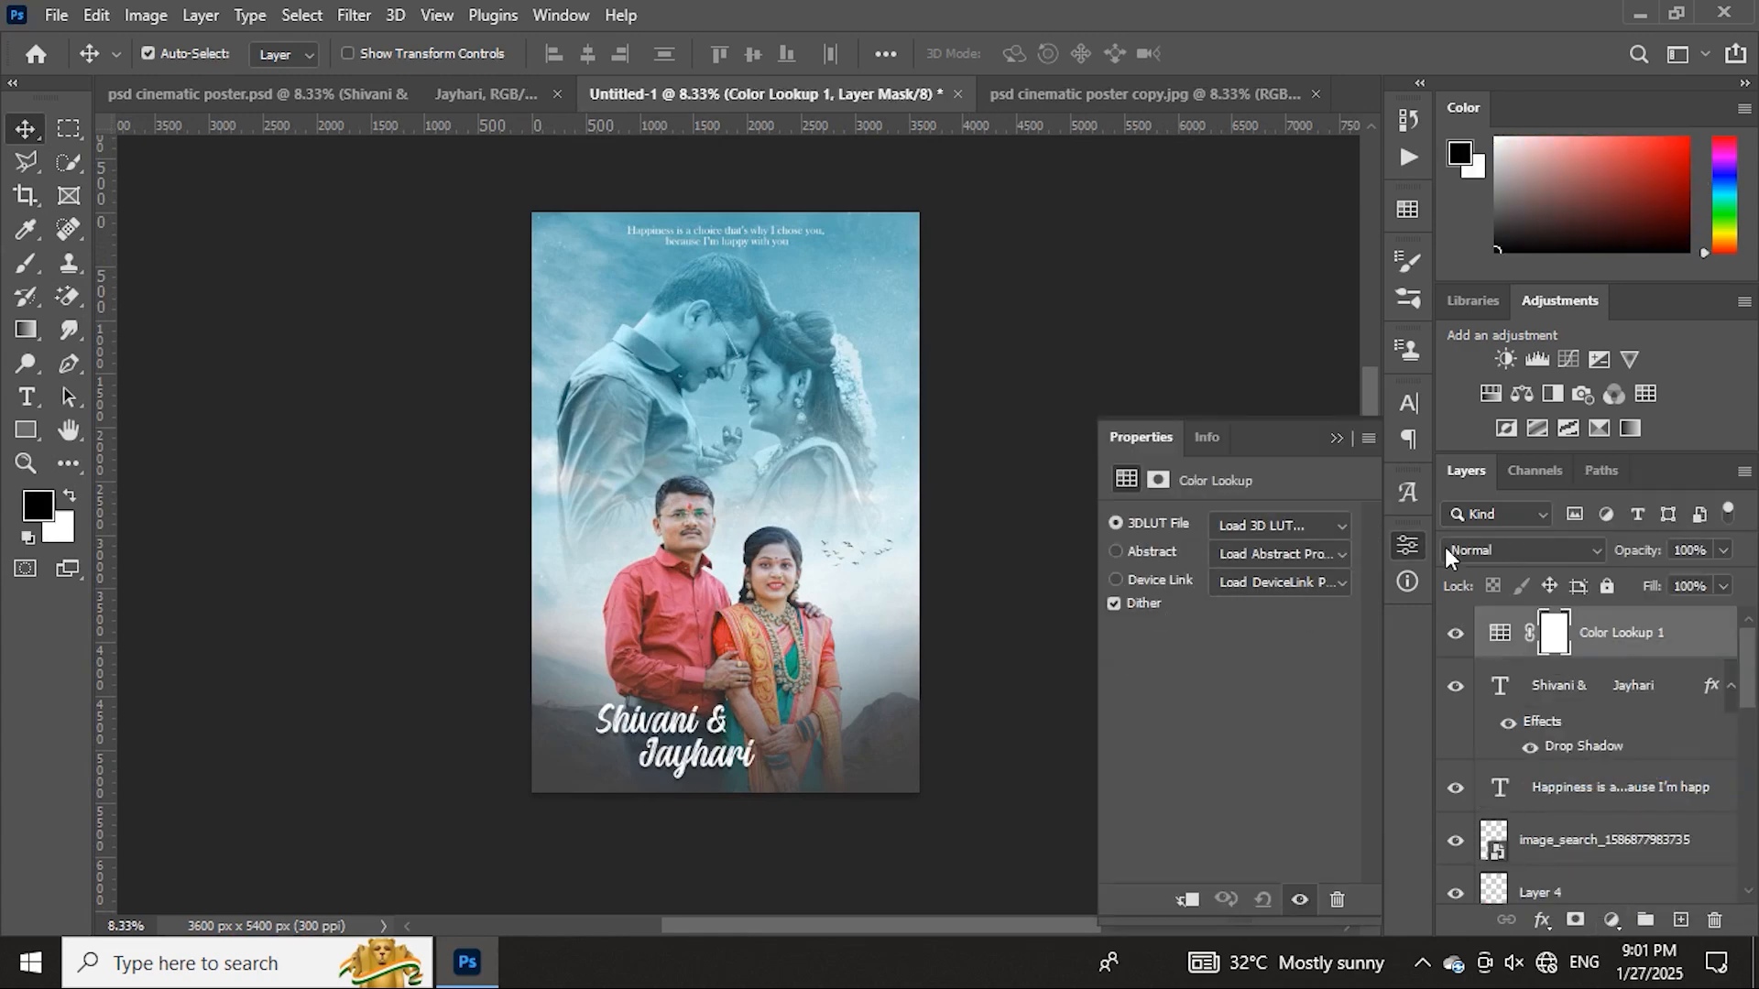
{"action": "left_click", "coordinate": [1308, 524]}
{"action": "left_click", "coordinate": [1268, 92]}
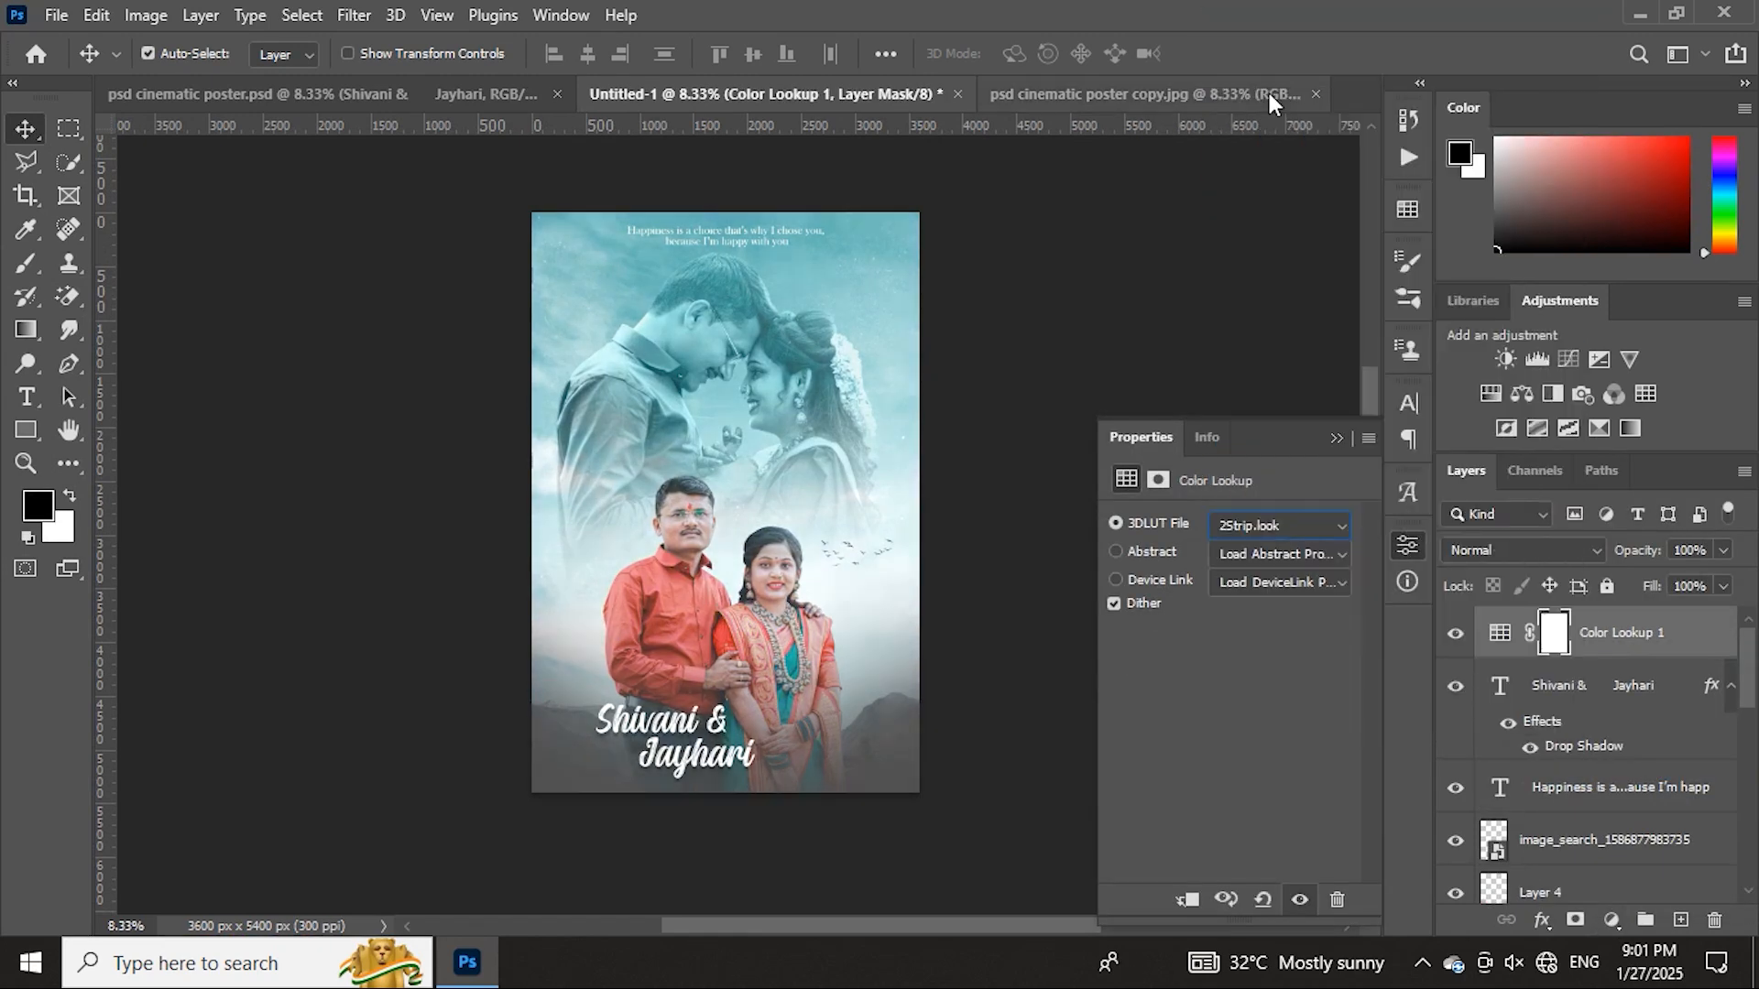
{"action": "key", "text": "Down"}
{"action": "key", "text": "Down"}
{"action": "key", "text": "Down"}
{"action": "key", "text": "Down"}
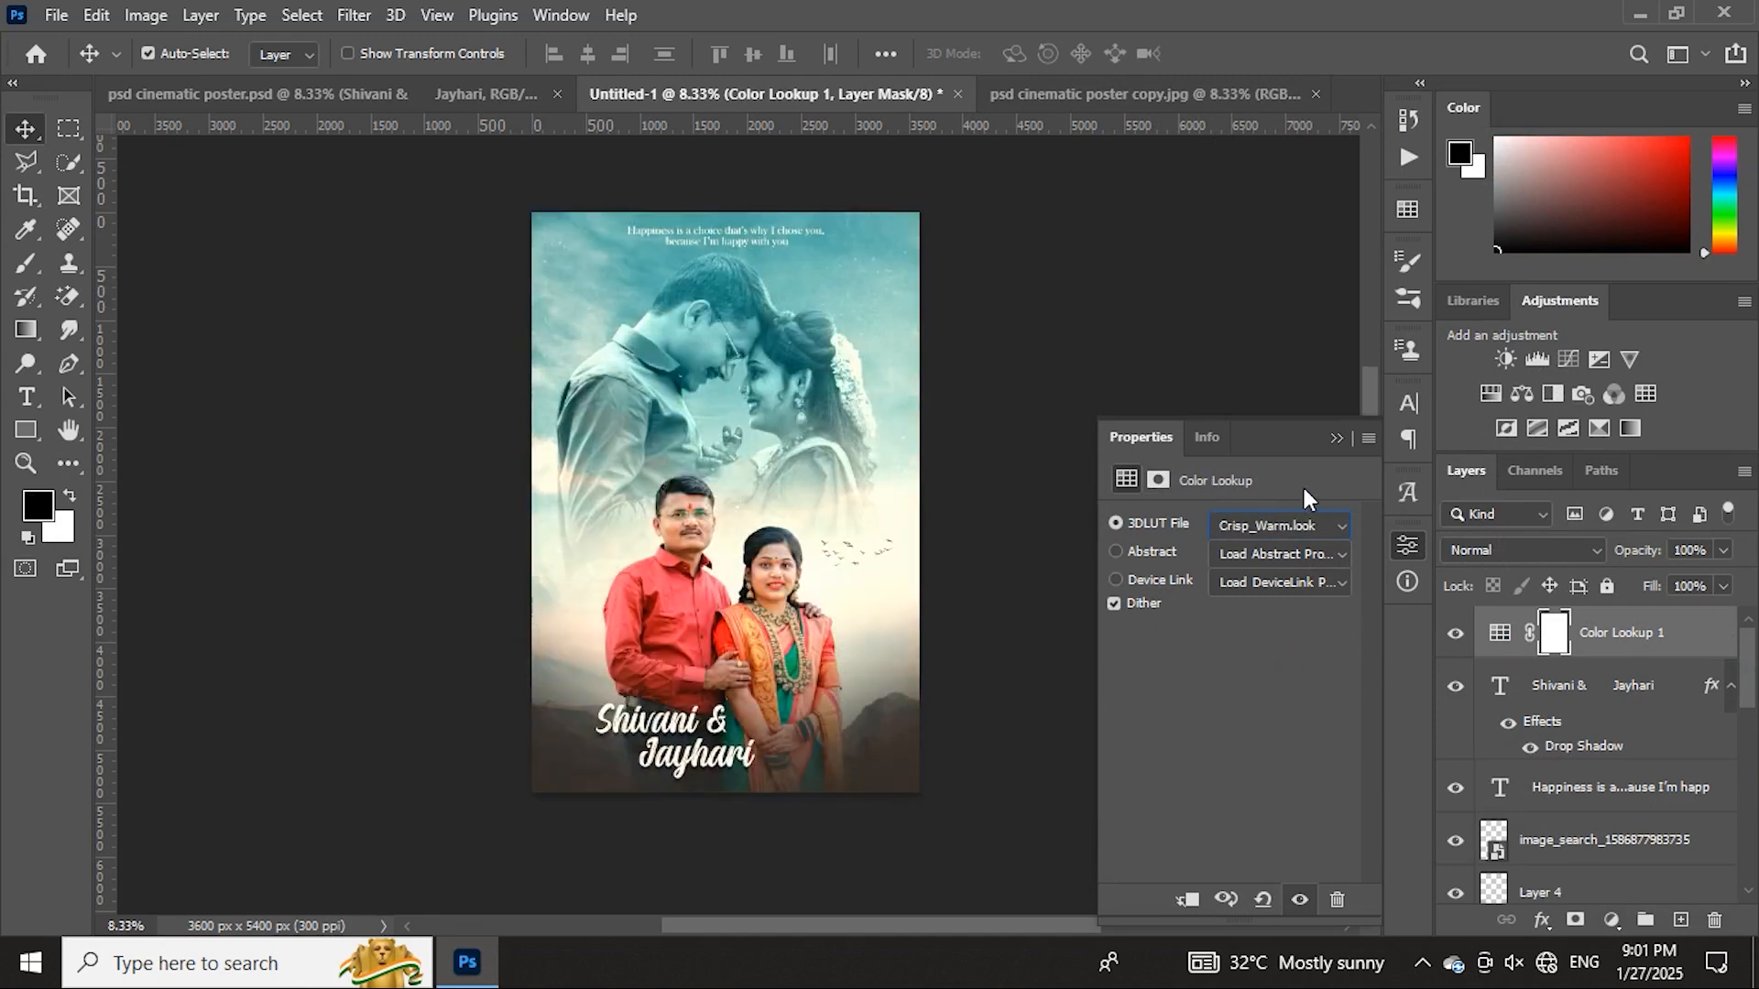
{"action": "left_click", "coordinate": [1336, 438]}
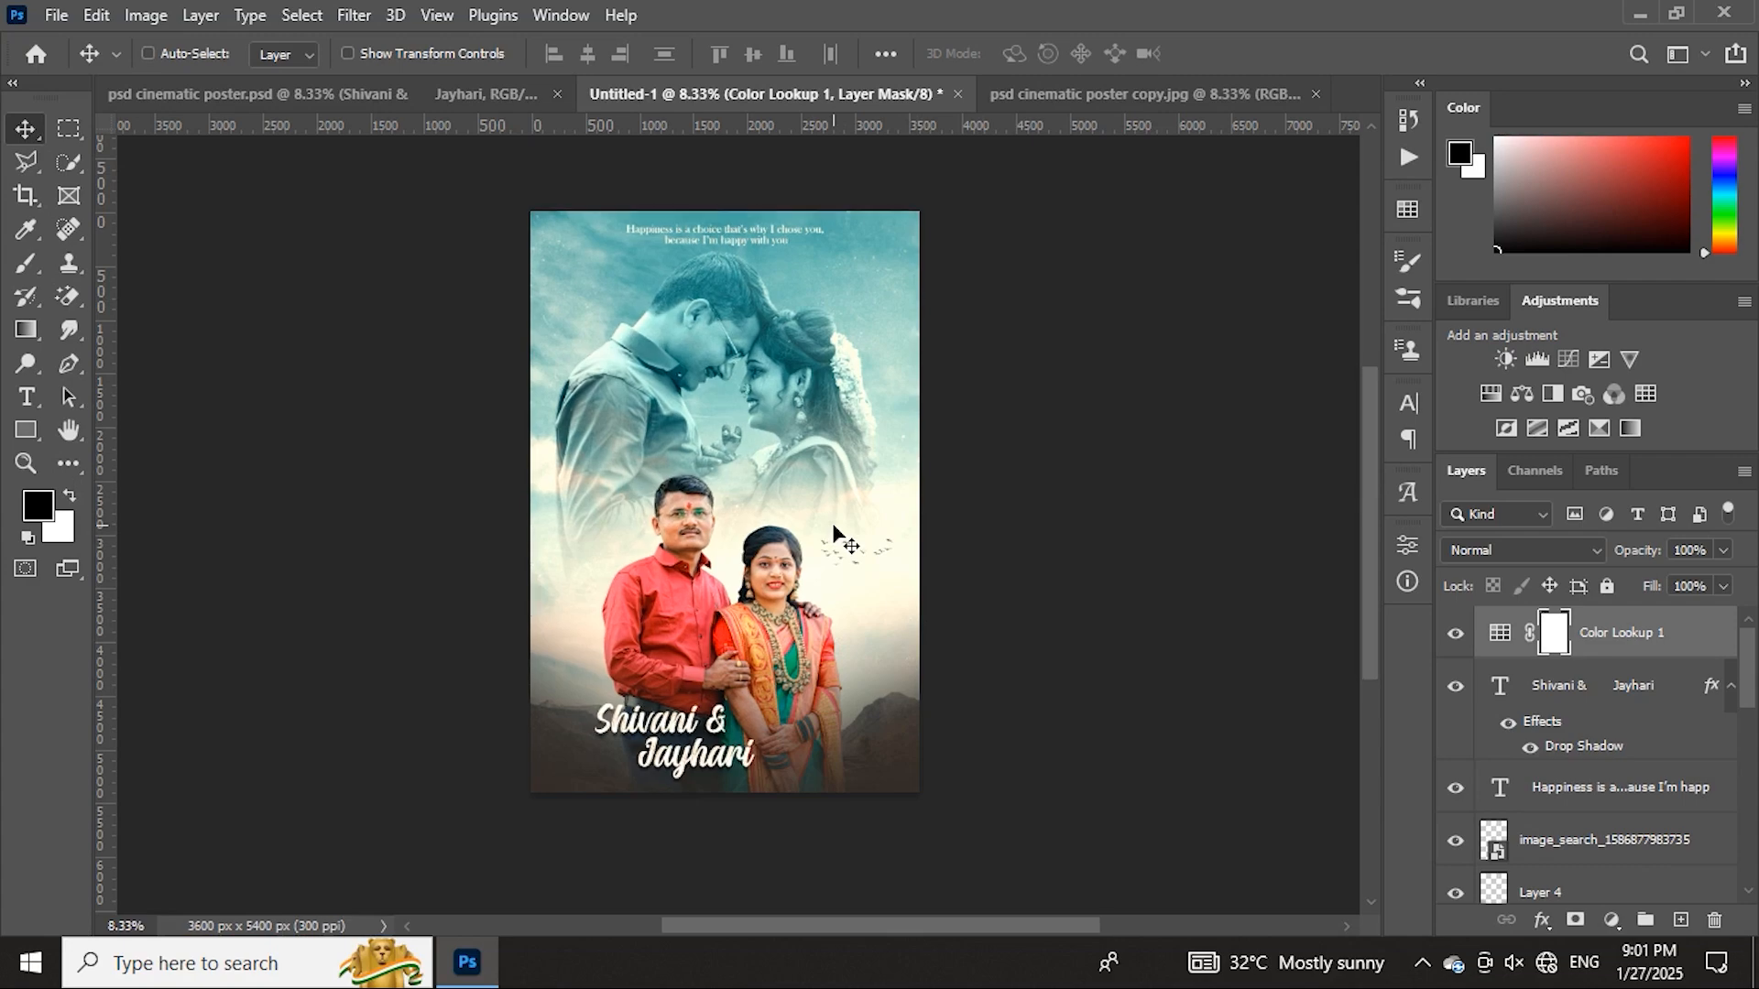
- Set the Color Lookup adjustment layer's opacity to 66%
{"action": "scroll", "coordinate": [836, 532], "scroll_direction": "up", "scroll_amount": 3}
{"action": "scroll", "coordinate": [836, 531], "scroll_direction": "down", "scroll_amount": 4}
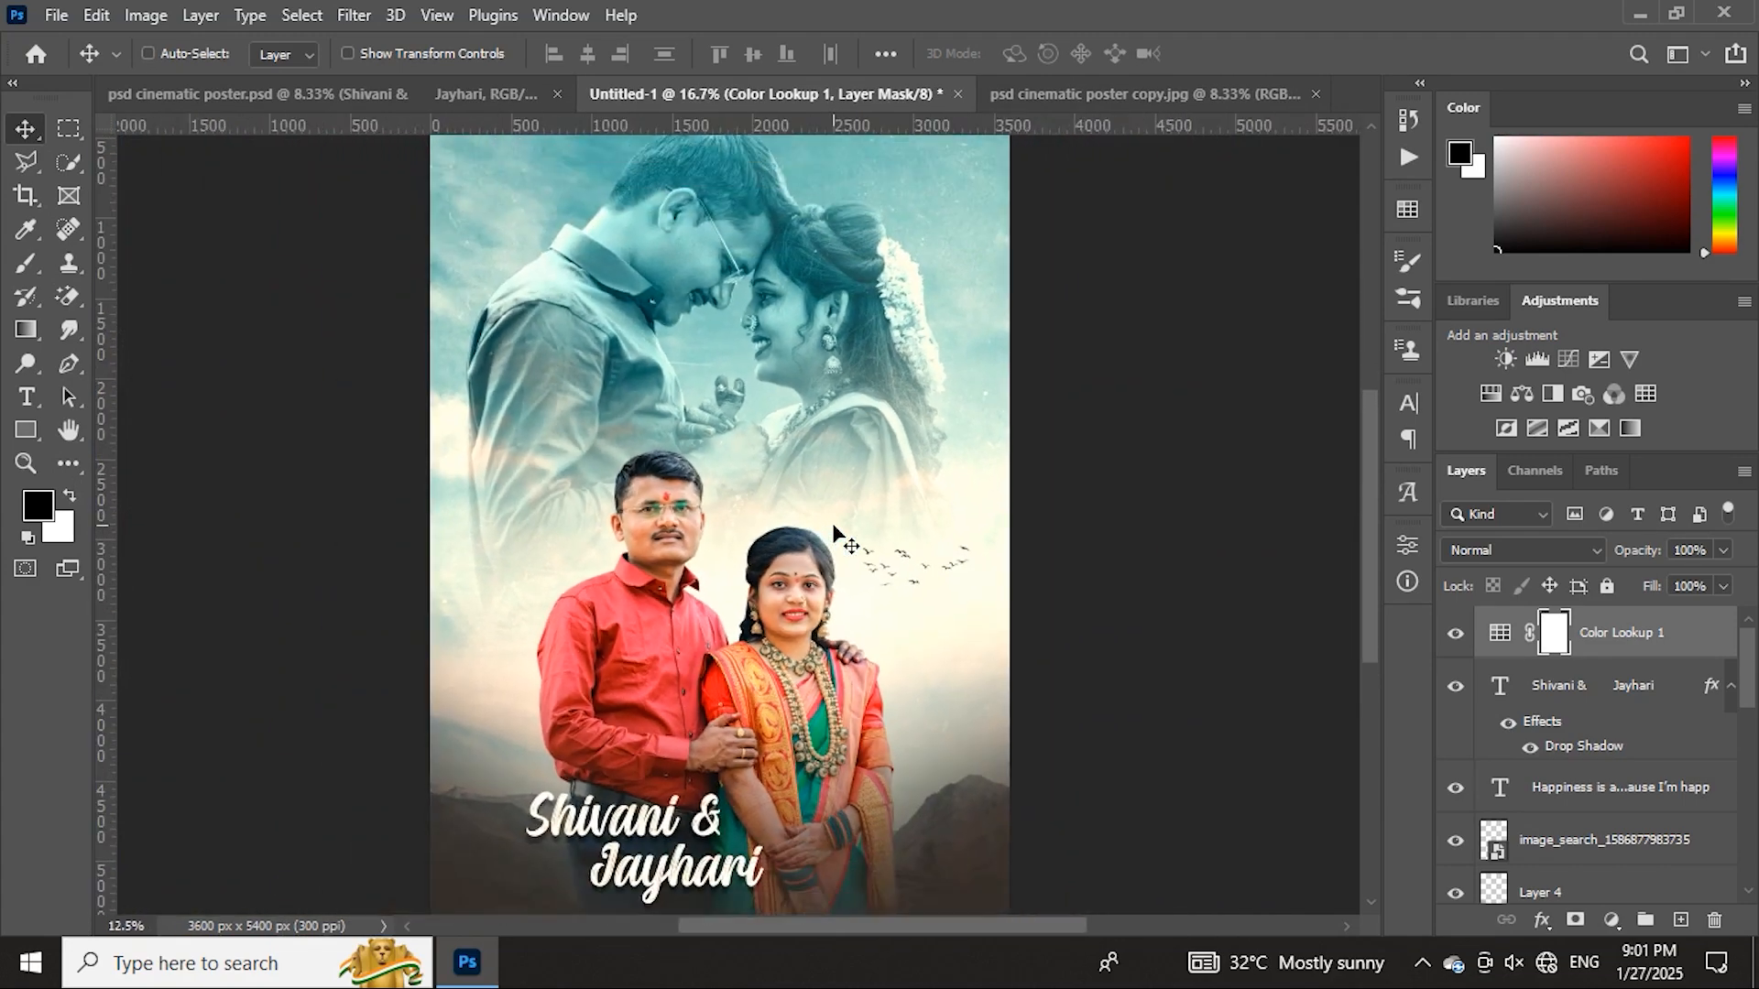
{"action": "scroll", "coordinate": [836, 532], "scroll_direction": "up", "scroll_amount": 1}
{"action": "scroll", "coordinate": [836, 532], "scroll_direction": "up", "scroll_amount": 1}
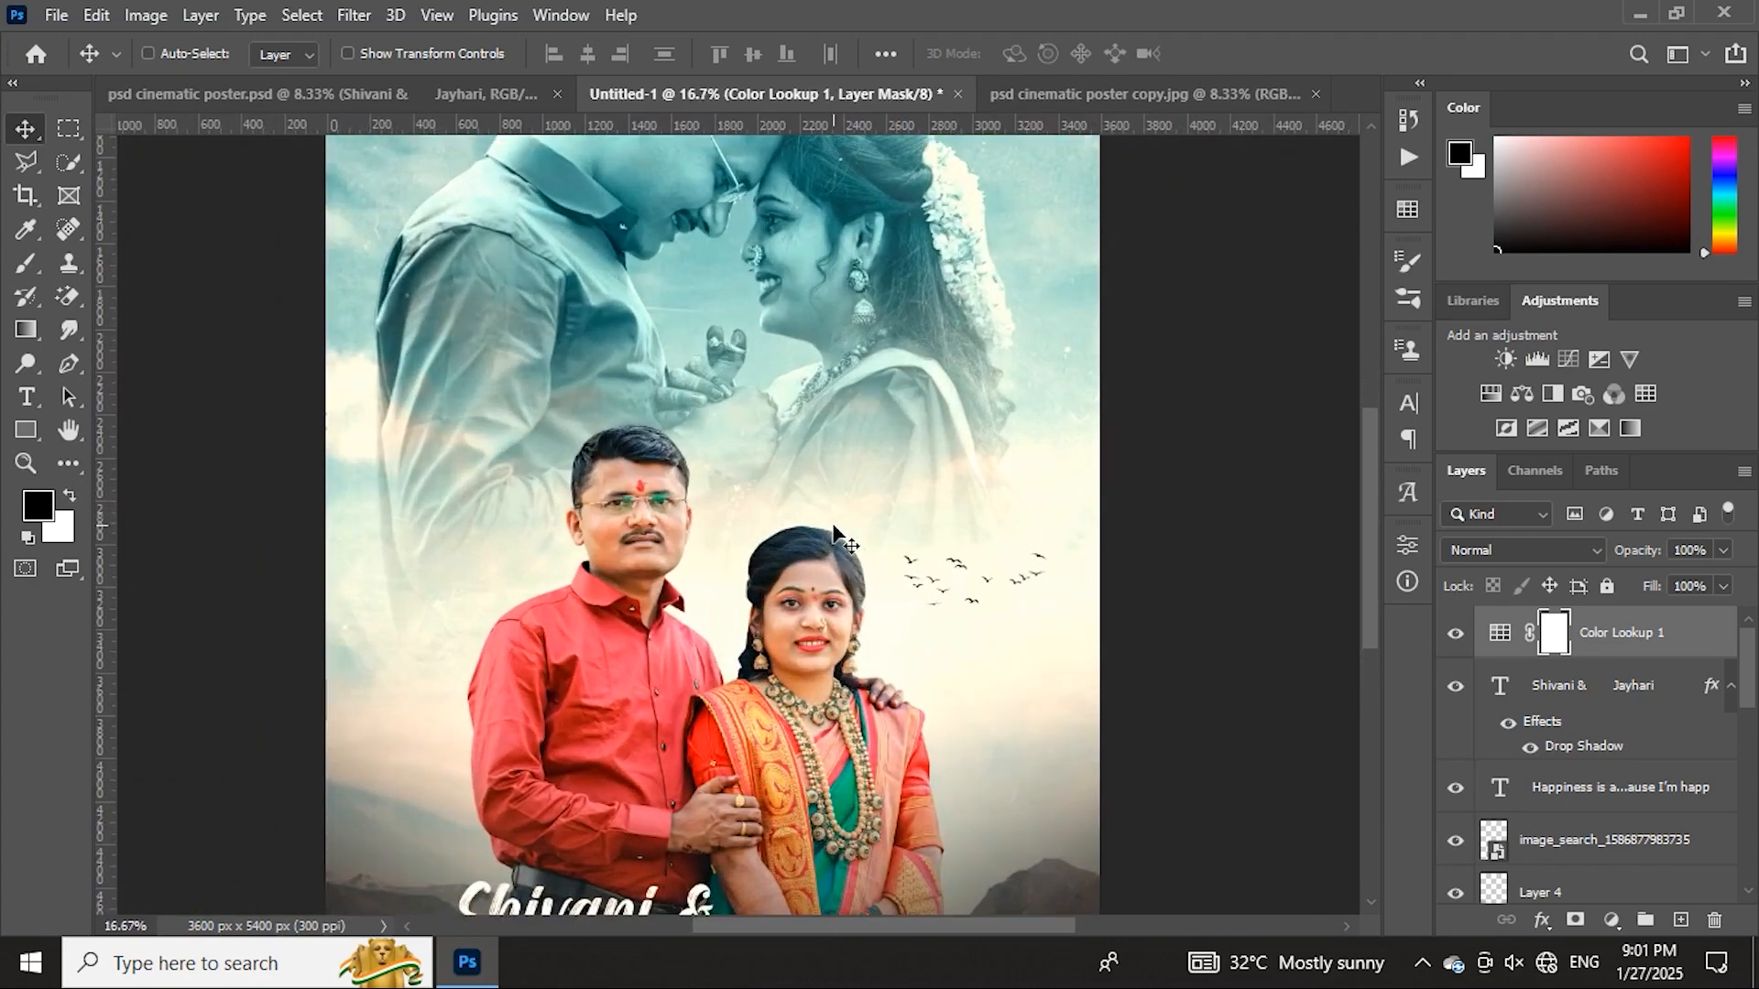
{"action": "scroll", "coordinate": [835, 531], "scroll_direction": "down", "scroll_amount": 3}
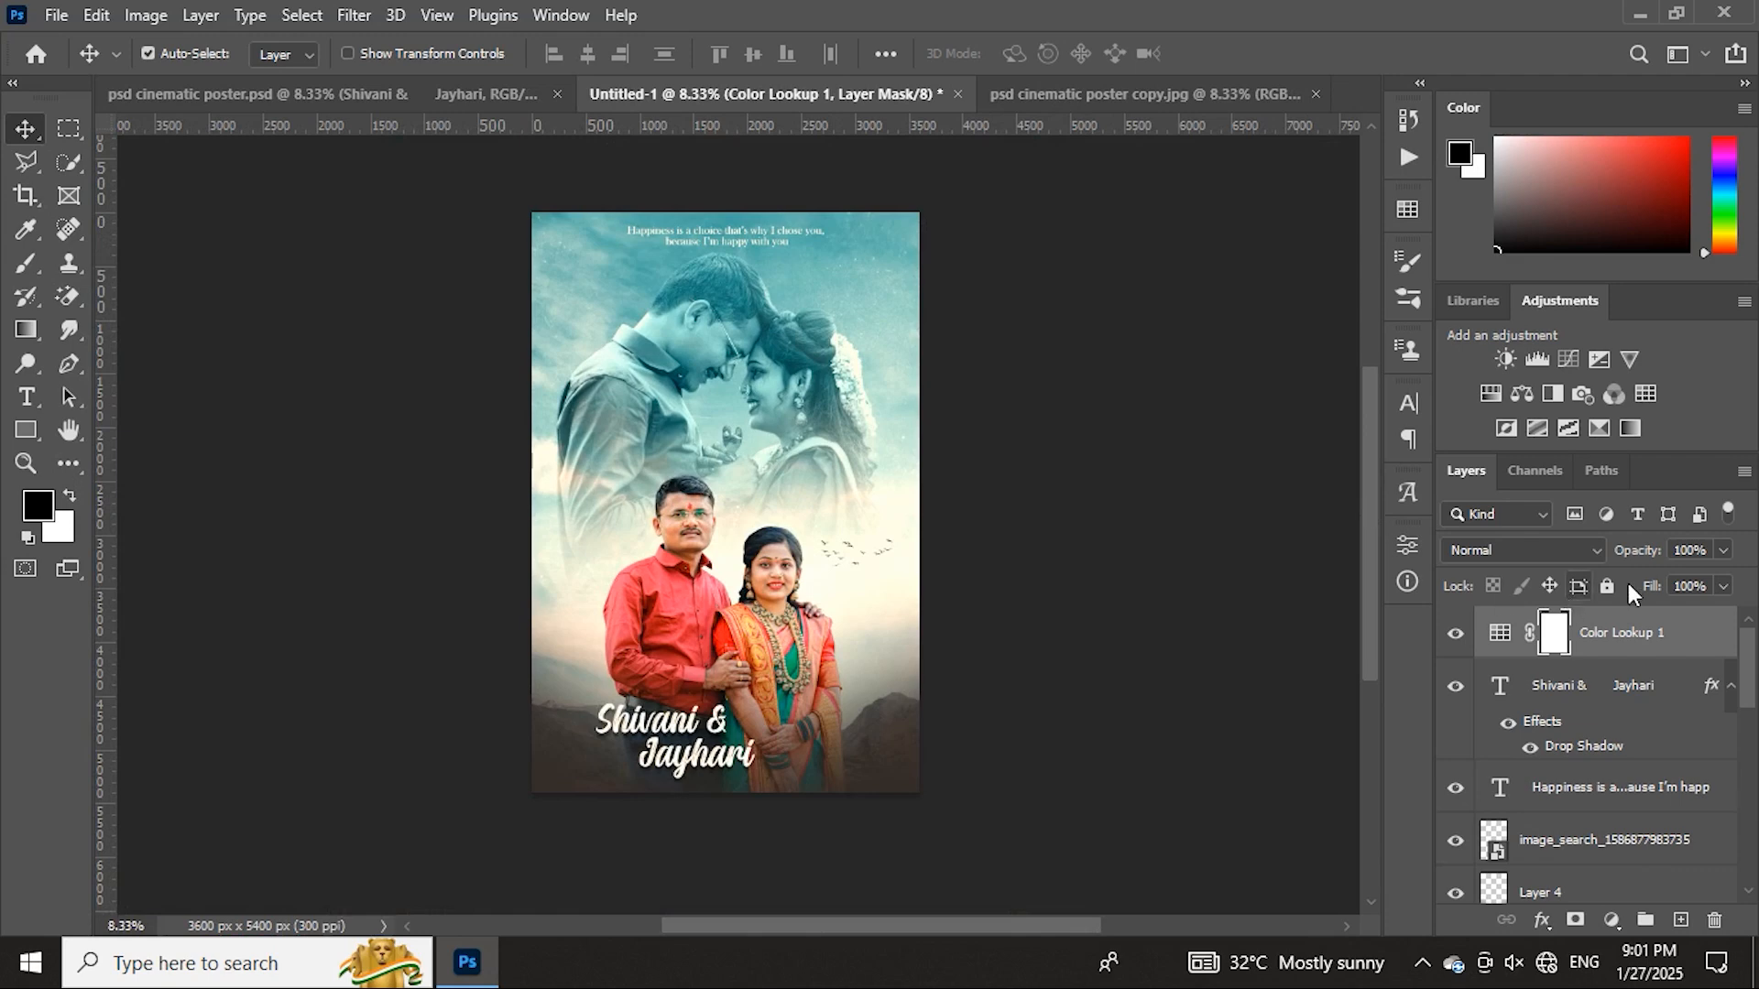
{"action": "left_click_drag", "start_coordinate": [1652, 556], "coordinate": [1053, 617]}
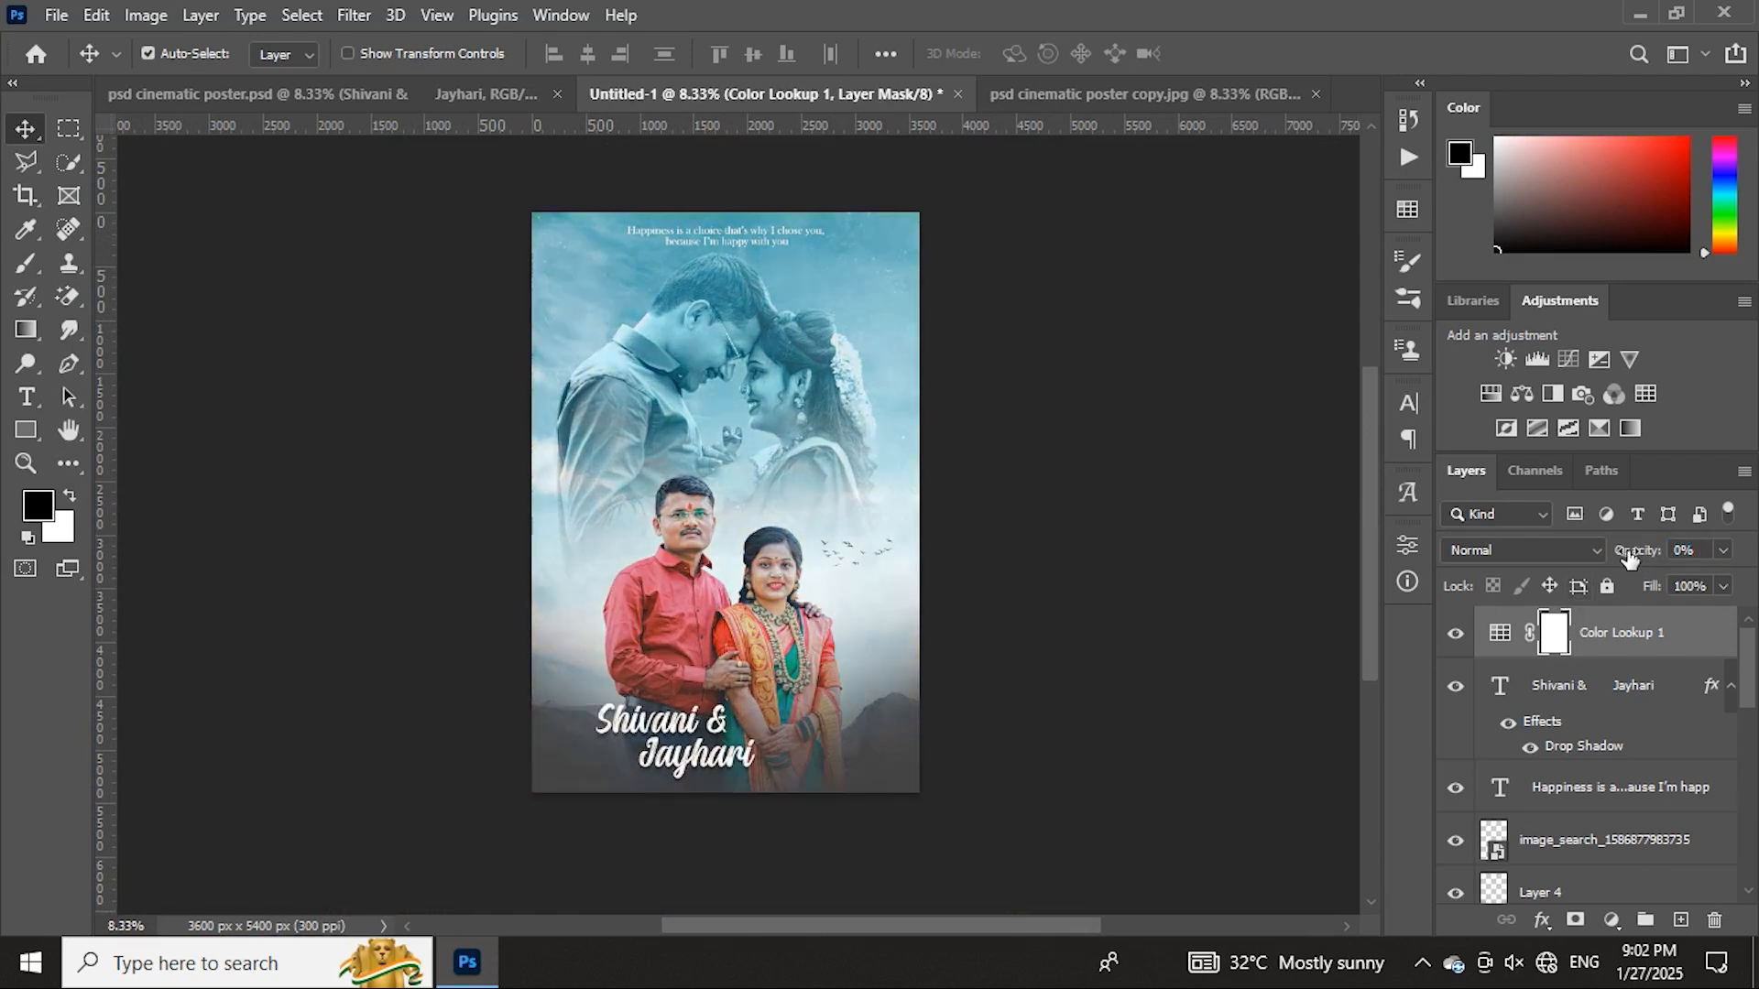
{"action": "left_click_drag", "start_coordinate": [1630, 559], "coordinate": [1655, 556]}
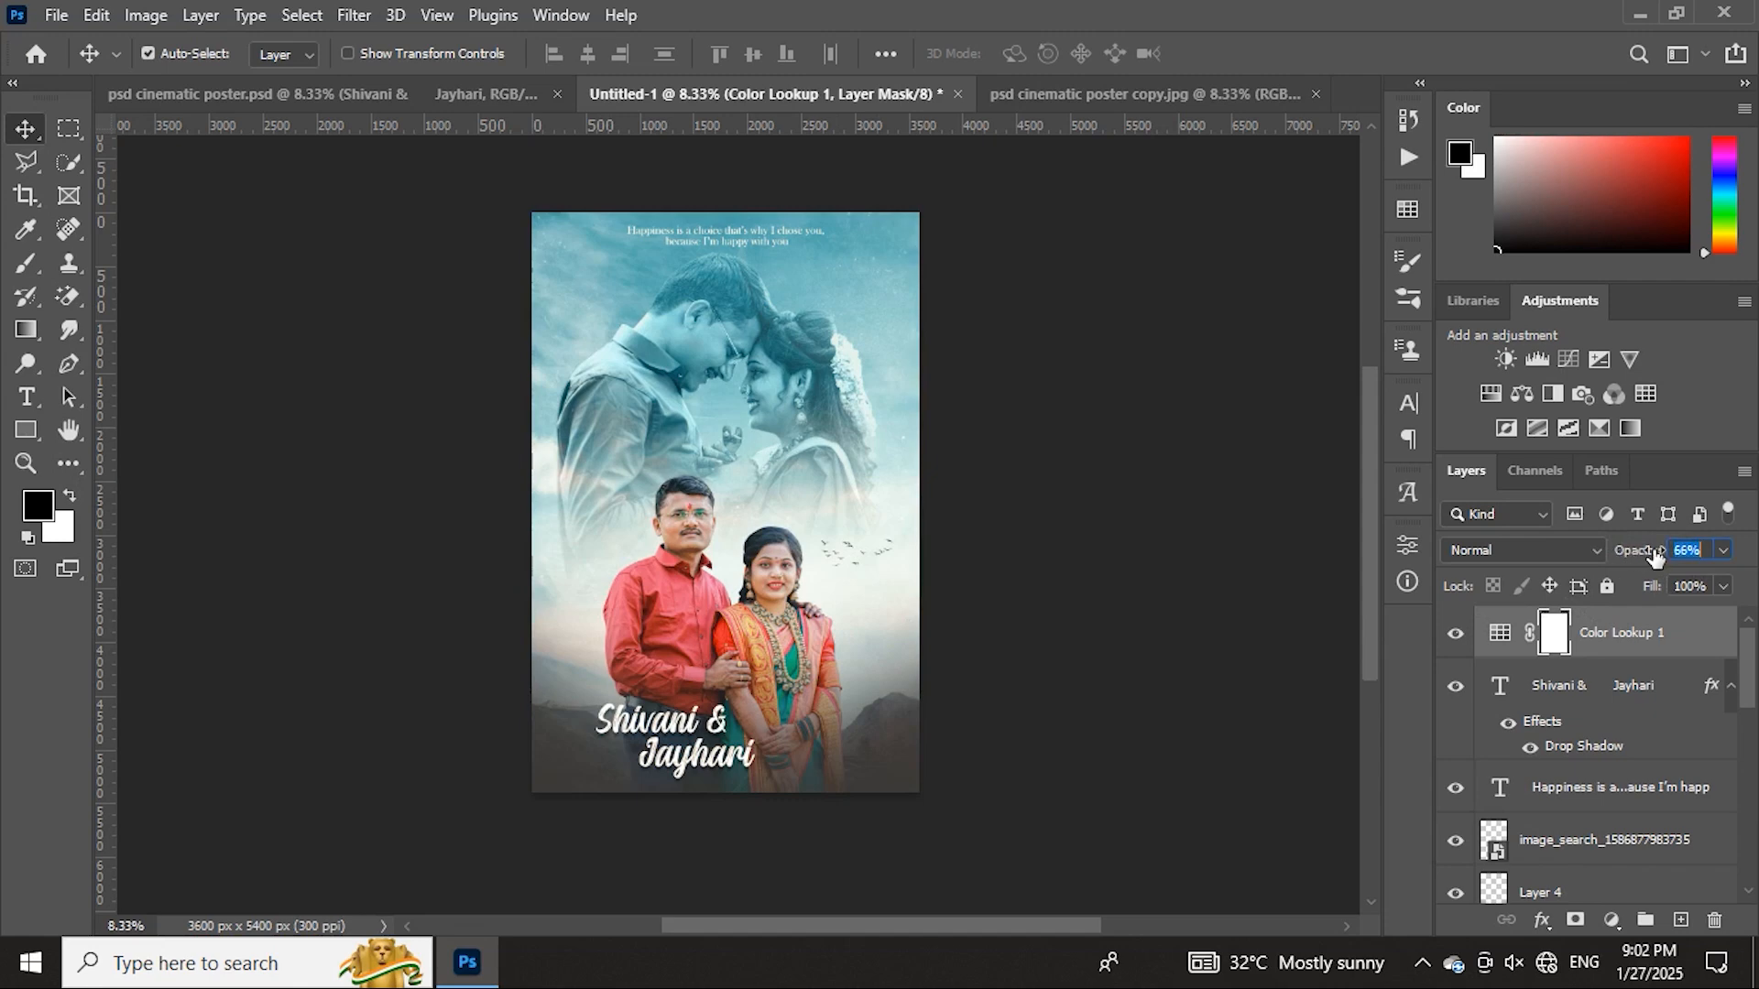
- Compare the poster with and without the Color Lookup layer and examine the graded result up close
{"action": "left_click", "coordinate": [1455, 635]}
{"action": "left_click", "coordinate": [1455, 635]}
{"action": "left_click", "coordinate": [1455, 635]}
{"action": "left_click", "coordinate": [1455, 634]}
{"action": "key", "text": "ctrl+plus"}
{"action": "key", "text": "ctrl+plus"}
{"action": "key", "text": "ctrl+plus"}
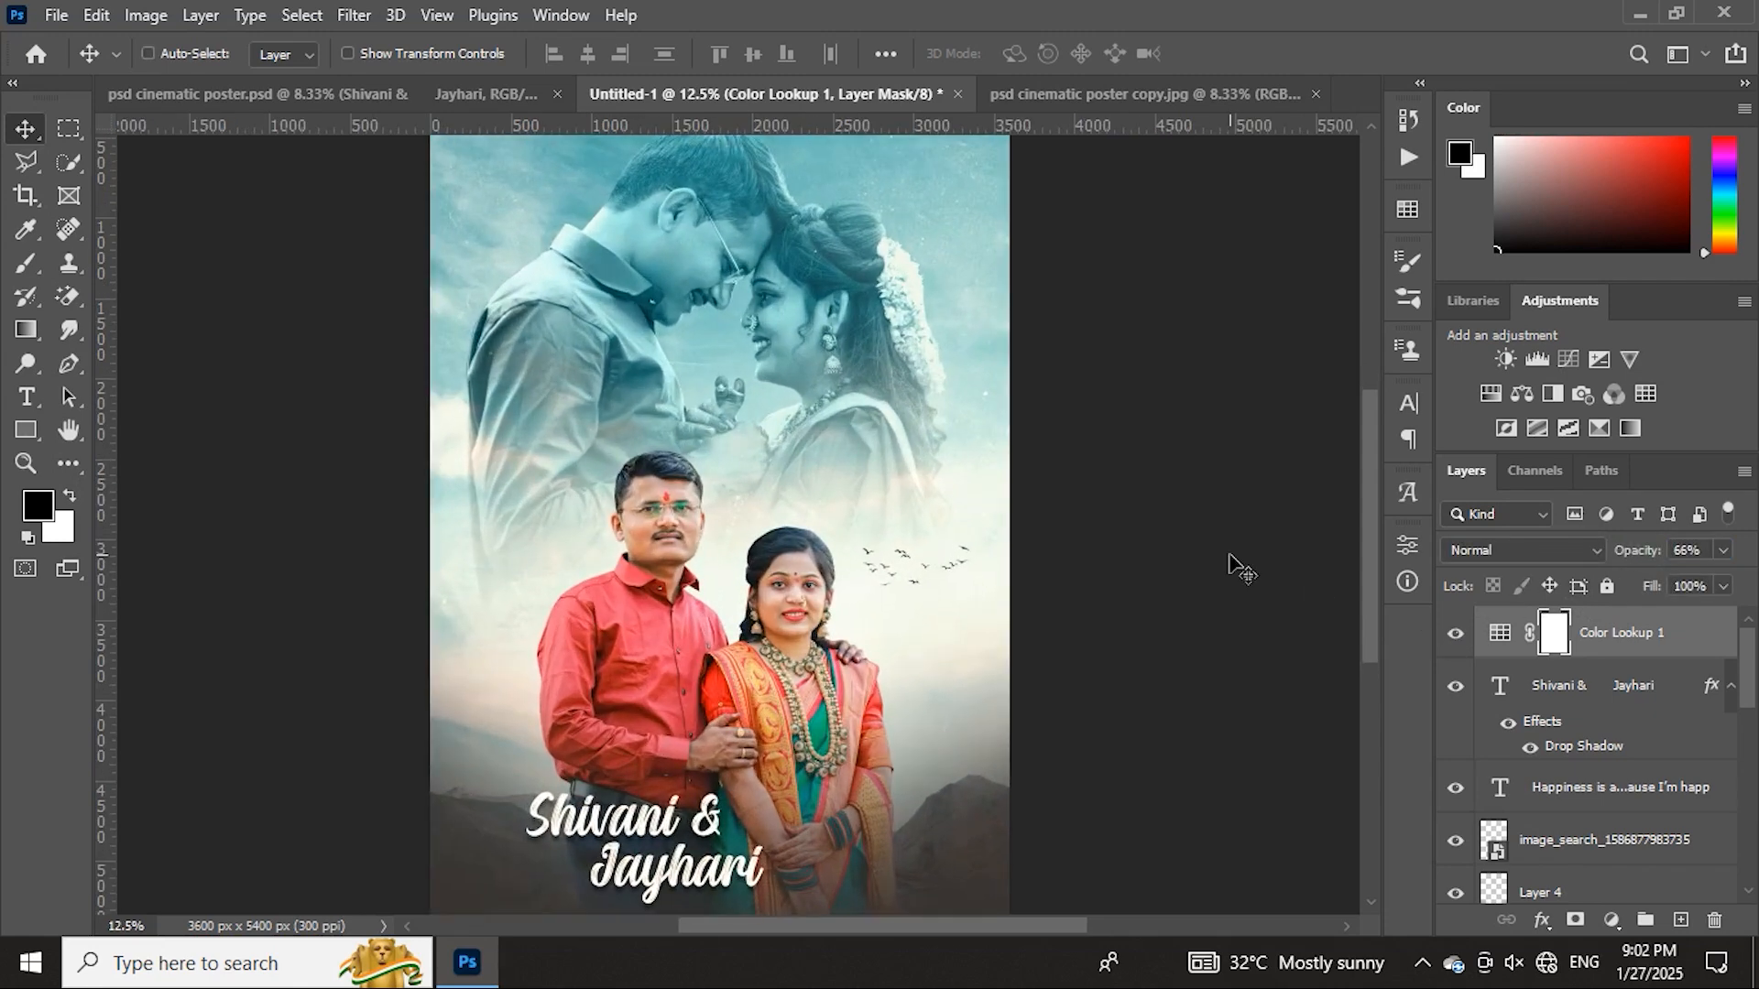
{"action": "key", "text": "ctrl+minus"}
{"action": "key", "text": "ctrl+minus"}
{"action": "scroll", "coordinate": [1209, 572], "scroll_direction": "down", "scroll_amount": 2}
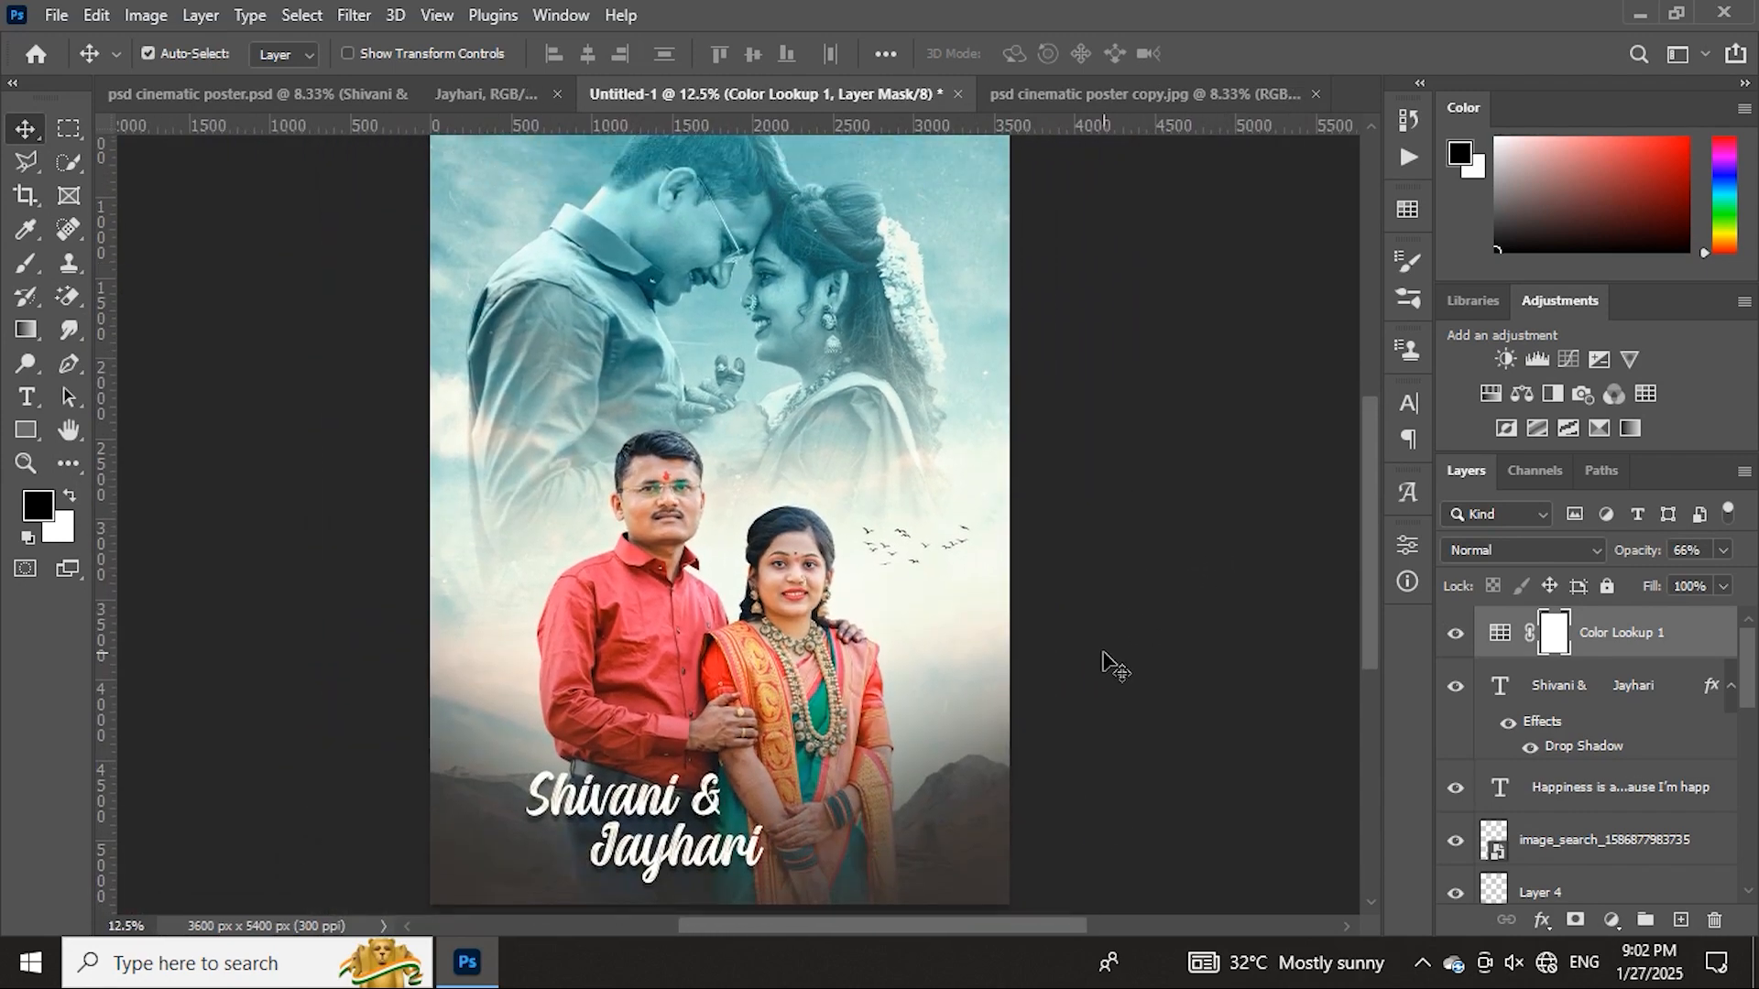
{"action": "scroll", "coordinate": [1104, 664], "scroll_direction": "up", "scroll_amount": 3}
- Compare the poster with the finished reference in psd cinematic poster copy.jpg and return to Untitled-1
{"action": "left_click", "coordinate": [1082, 94]}
{"action": "key", "text": "x"}
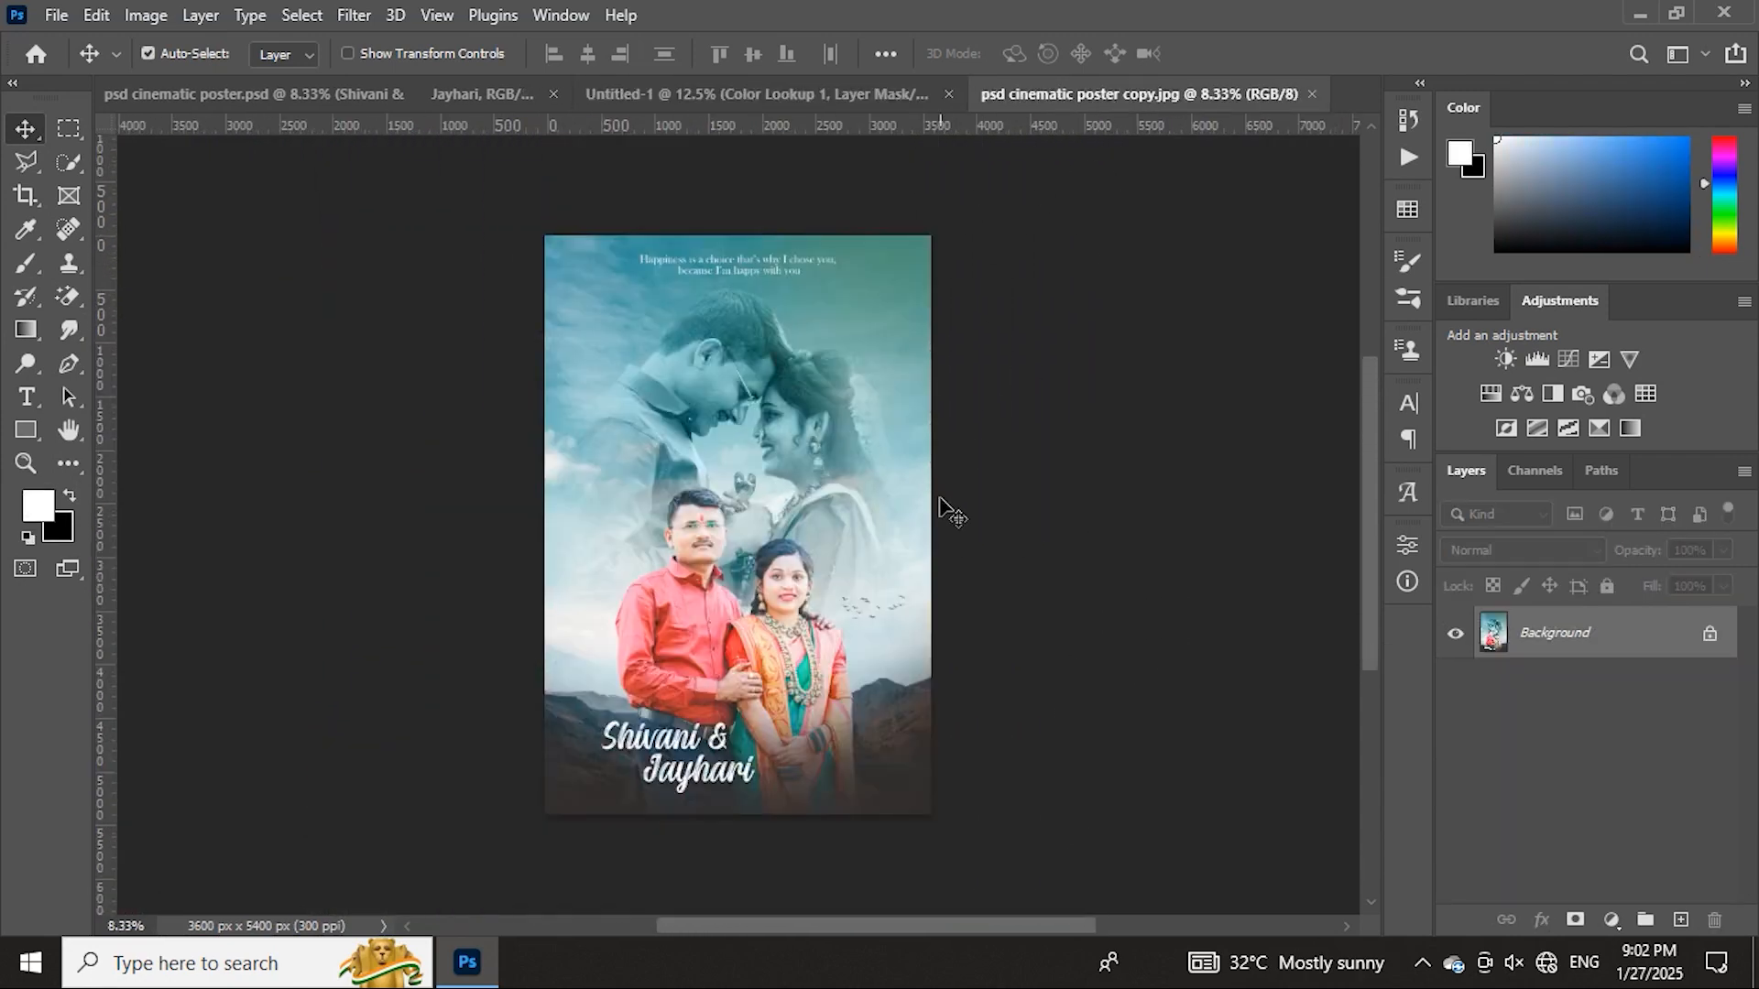
{"action": "key", "text": "ctrl+plus"}
{"action": "key", "text": "ctrl+plus"}
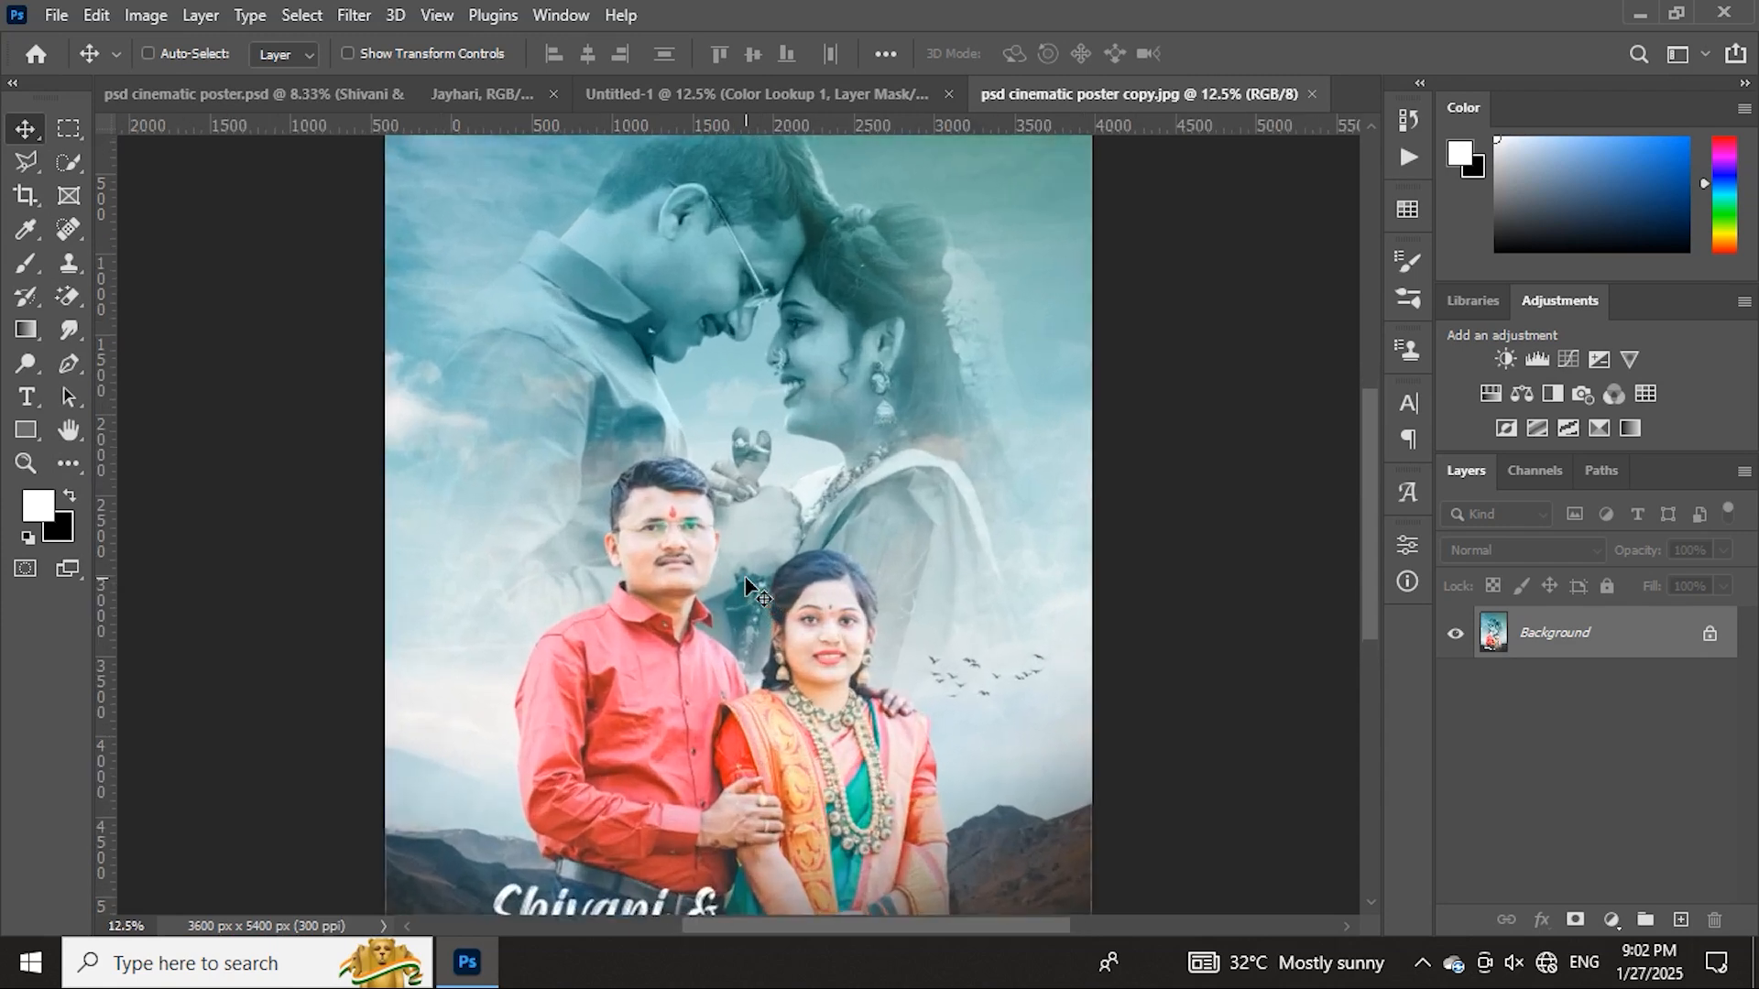
{"action": "key", "text": "ctrl+minus"}
{"action": "key", "text": "ctrl+minus"}
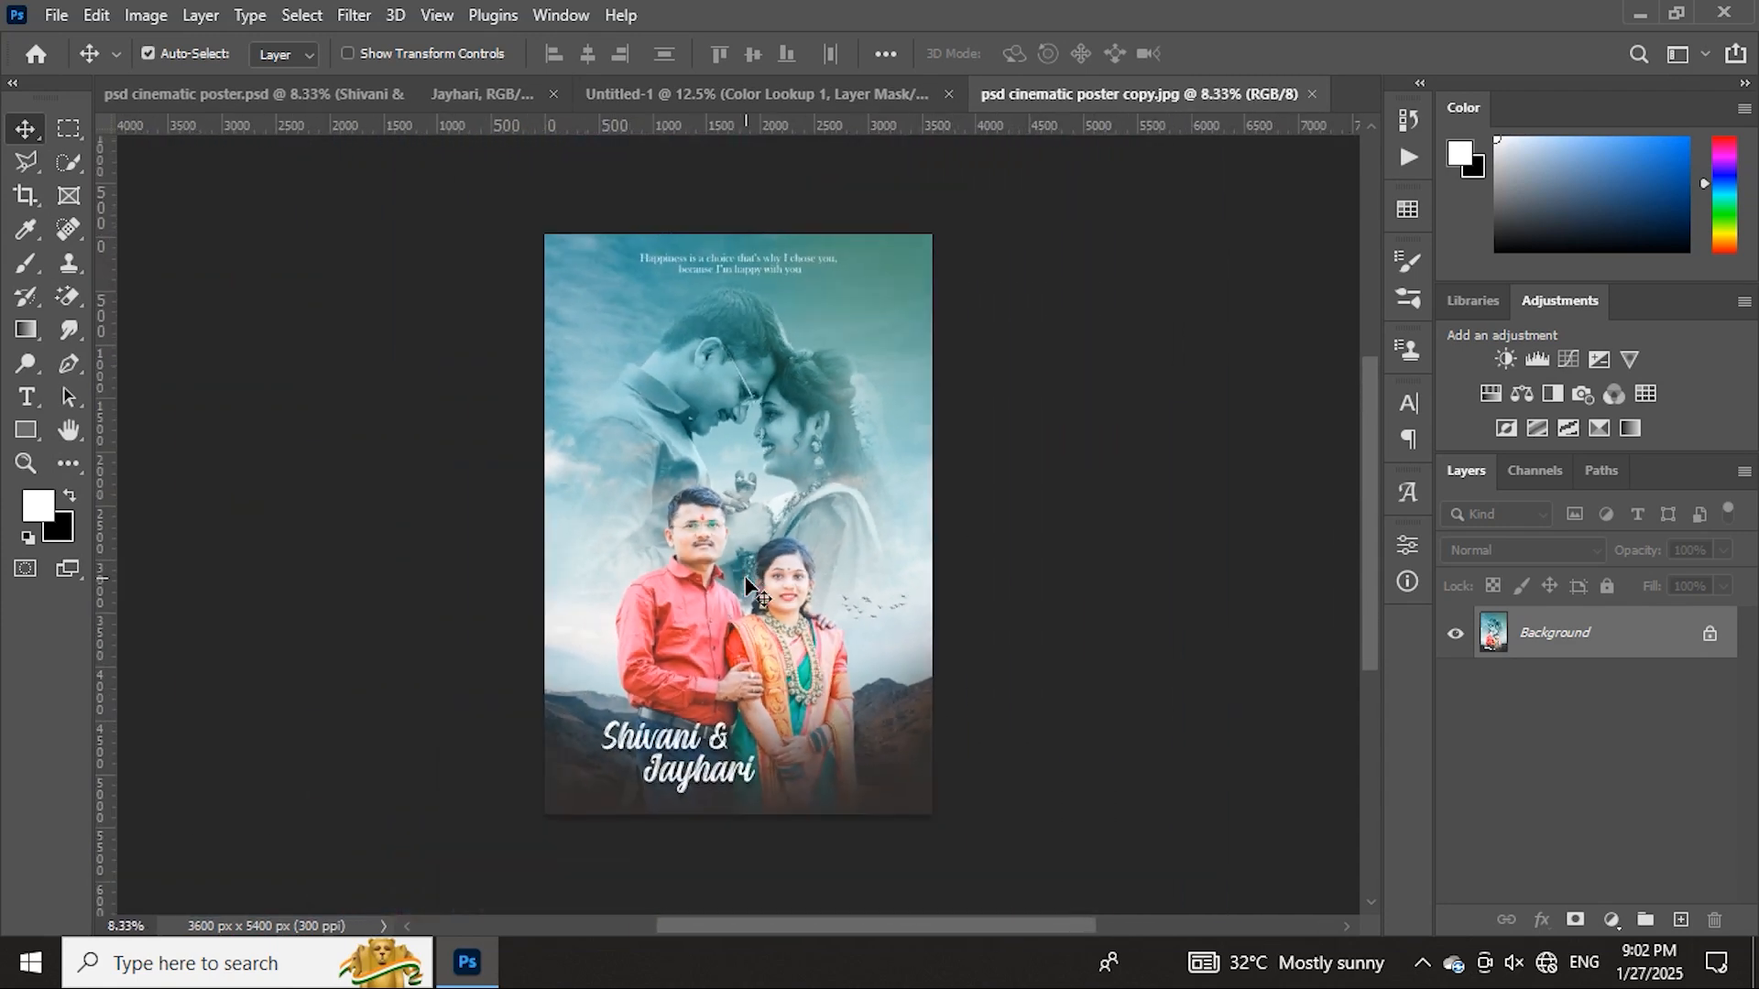
{"action": "key", "text": "ctrl+shift+Tab"}
{"action": "key", "text": "x"}
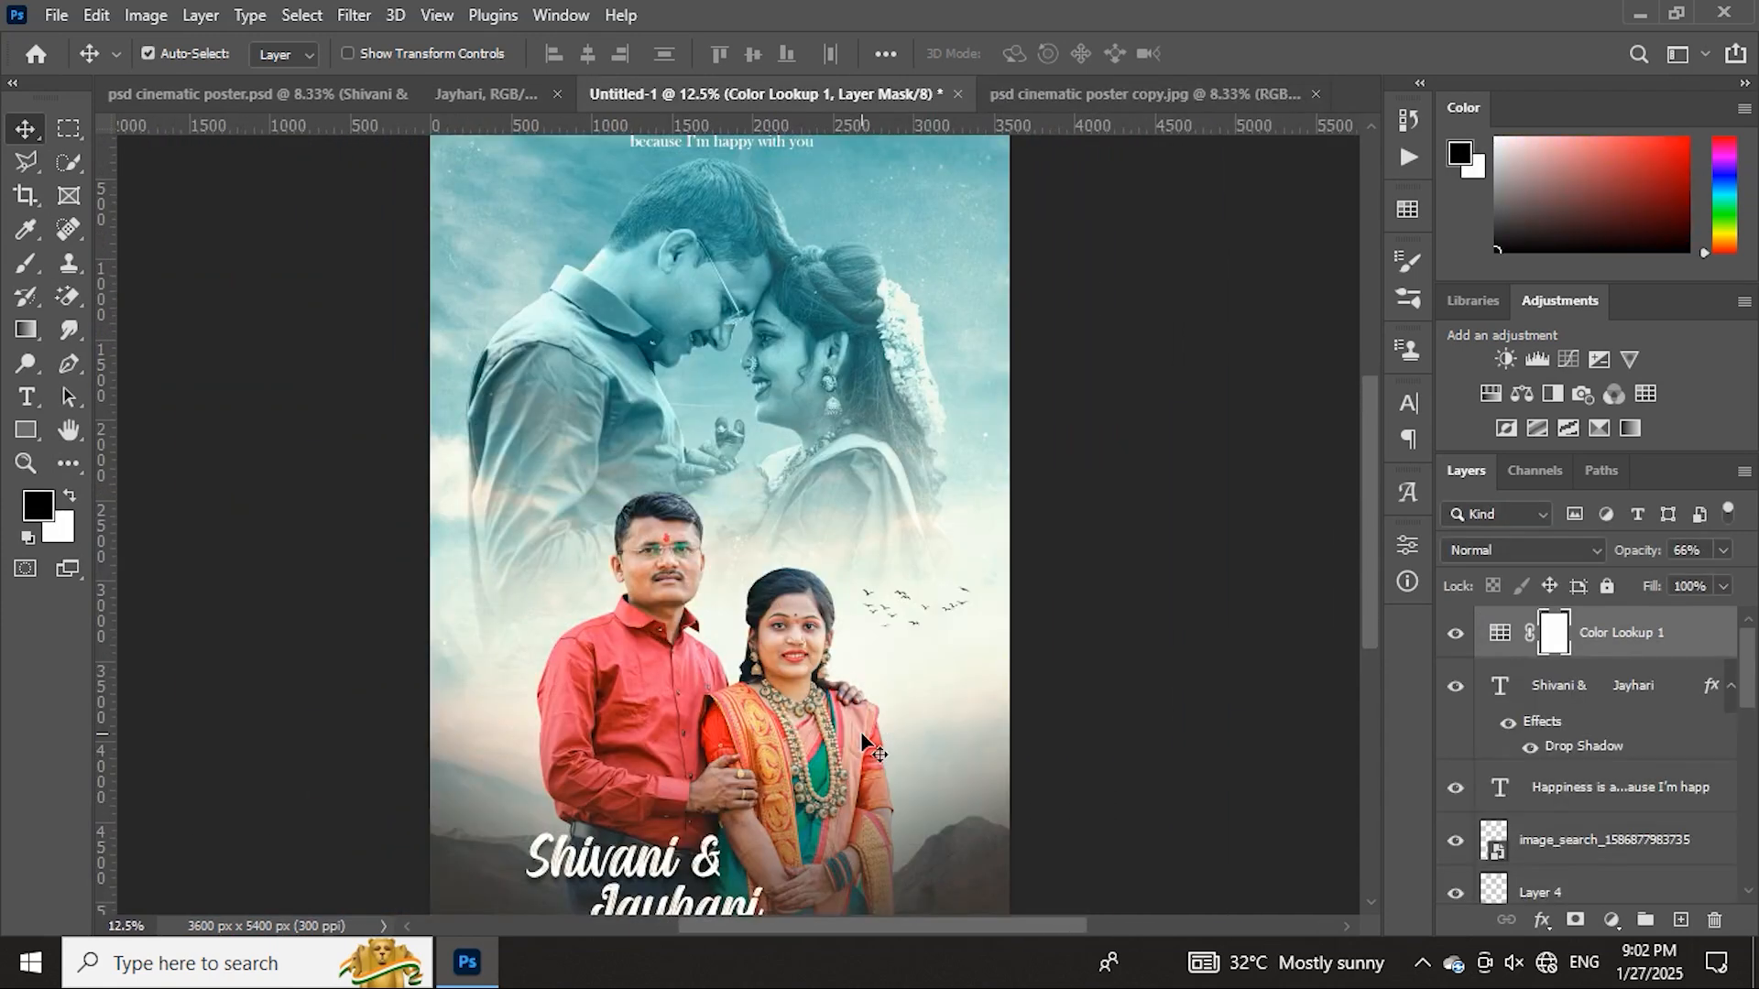
- Reopen the Photo Filter on the standing couple's png layer and apply it with 58% density
{"action": "key", "text": "ctrl+minus"}
{"action": "key", "text": "ctrl+plus"}
{"action": "left_click_drag", "start_coordinate": [1666, 548], "coordinate": [1661, 559]}
{"action": "left_click", "coordinate": [1549, 887]}
{"action": "scroll", "coordinate": [1555, 842], "scroll_direction": "down", "scroll_amount": 2}
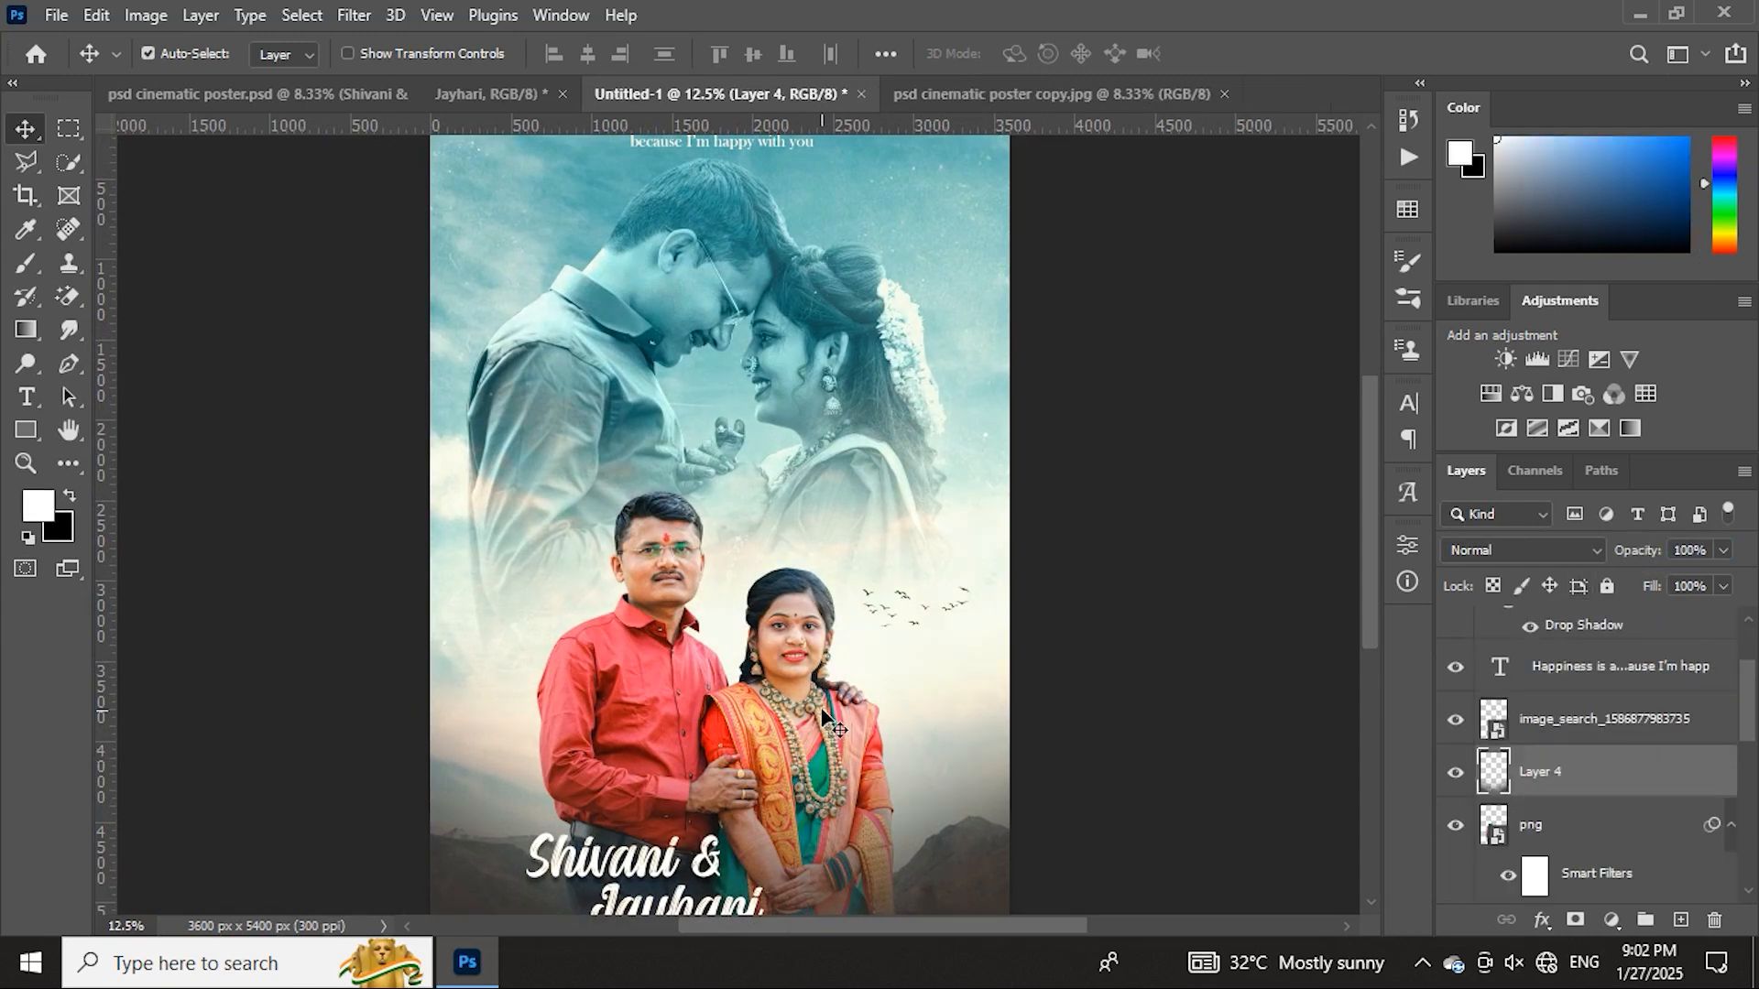
{"action": "left_click", "coordinate": [1548, 836]}
{"action": "scroll", "coordinate": [1521, 834], "scroll_direction": "down", "scroll_amount": 1}
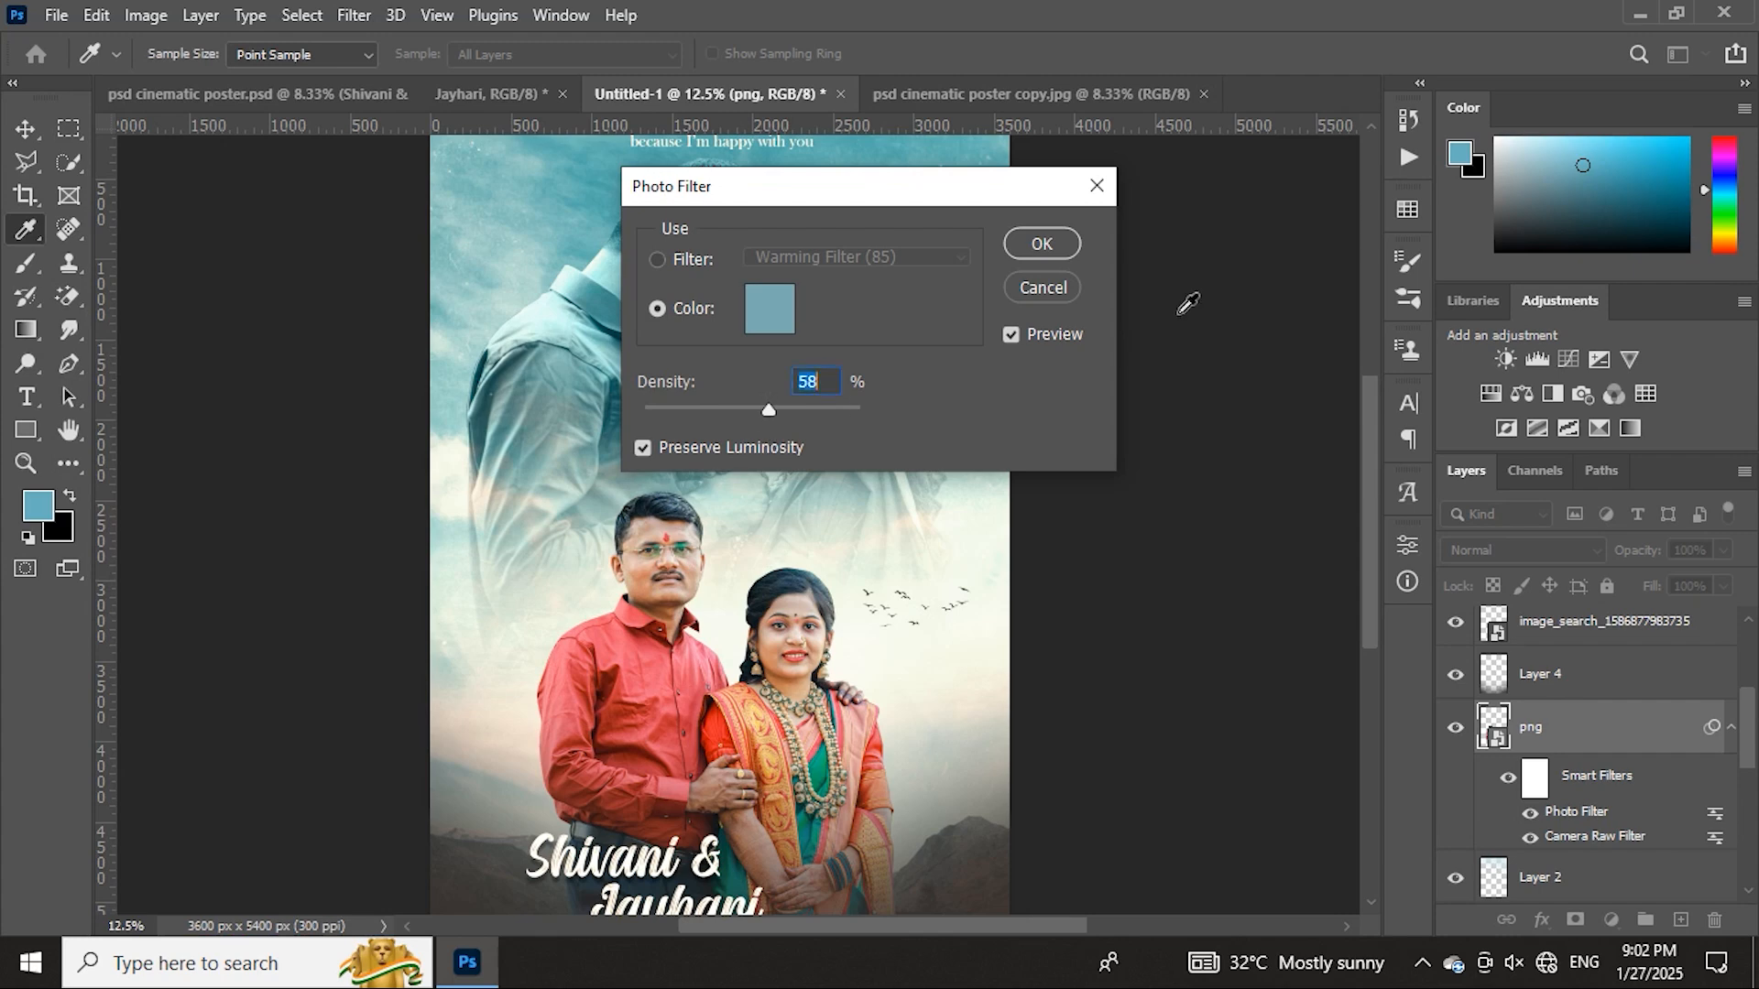
{"action": "left_click", "coordinate": [1042, 244]}
{"action": "key", "text": "ctrl+minus"}
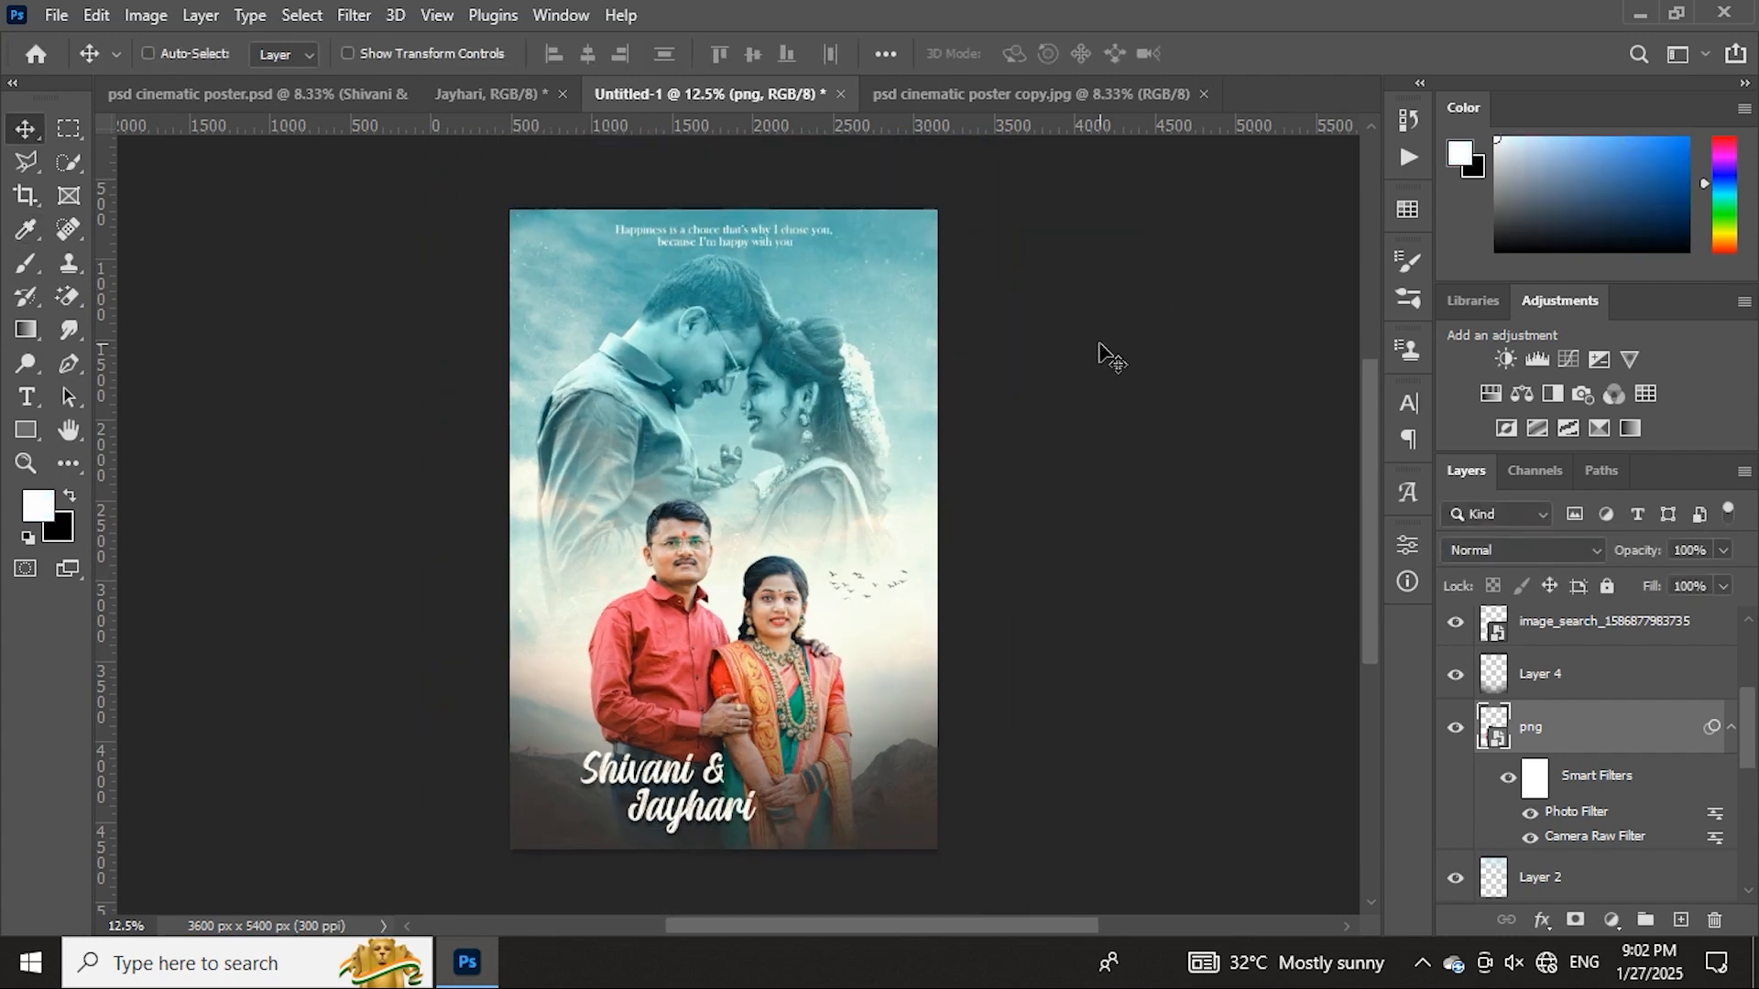